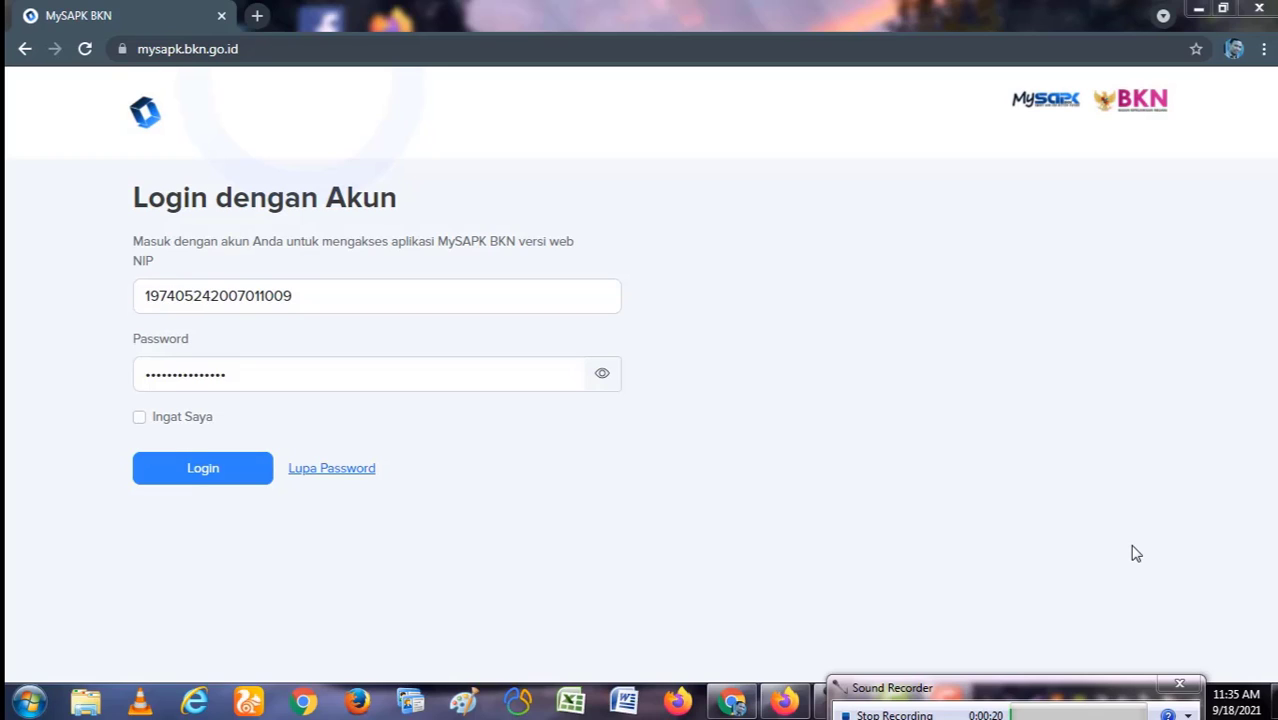
Step: Log in to MySAPK BKN and decline Chrome's offer to save the password
{"action": "left_click", "coordinate": [222, 472]}
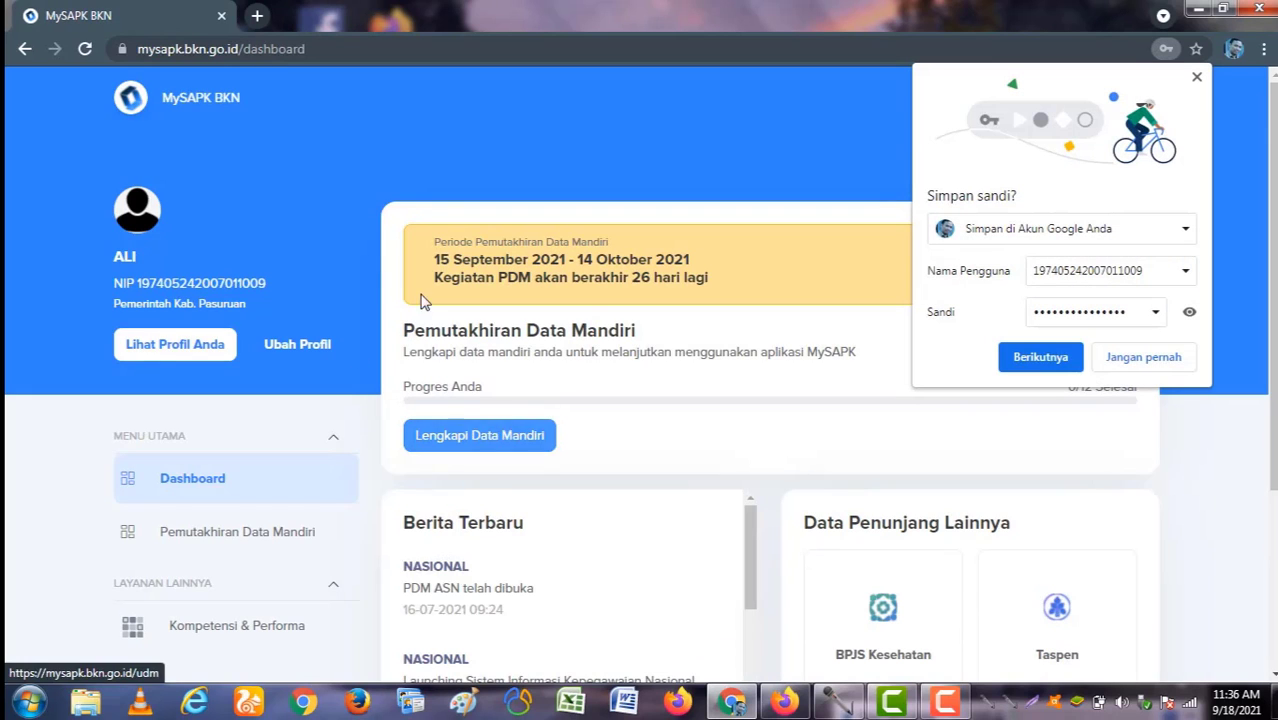
{"action": "left_click", "coordinate": [1171, 354]}
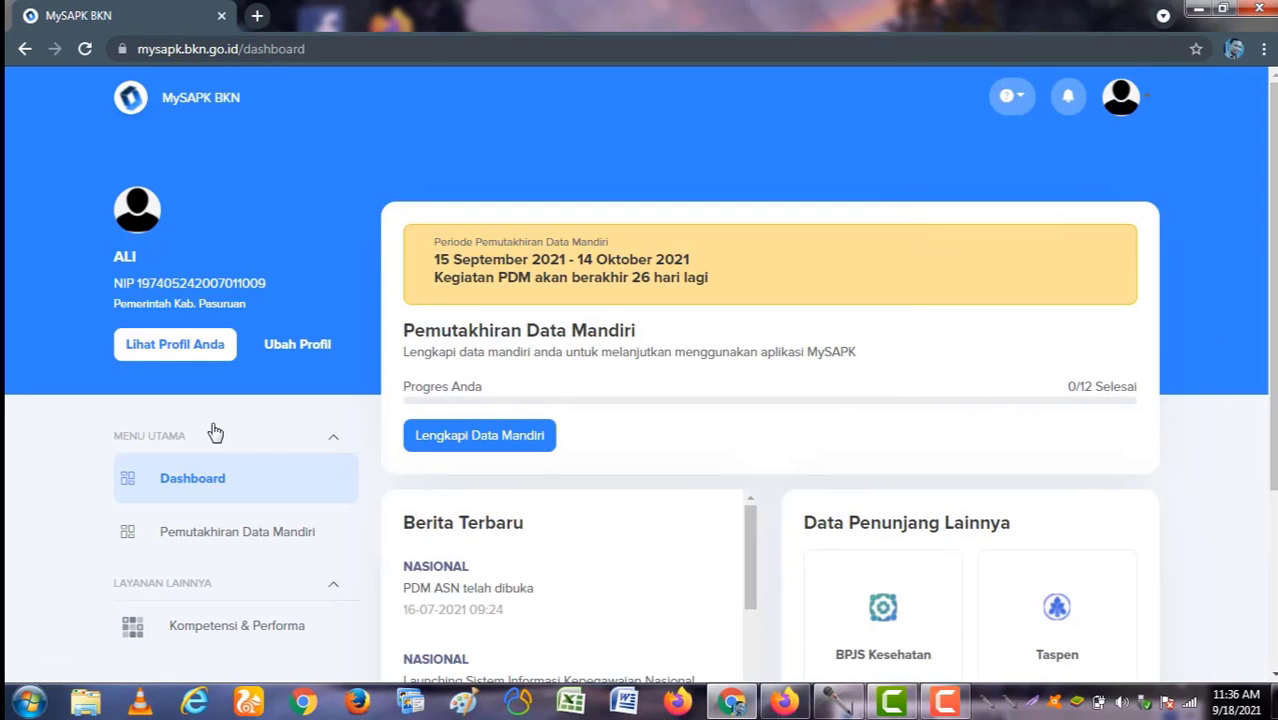
{"action": "scroll", "coordinate": [213, 432], "scroll_direction": "down", "scroll_amount": 3}
{"action": "scroll", "coordinate": [247, 400], "scroll_direction": "up", "scroll_amount": 3}
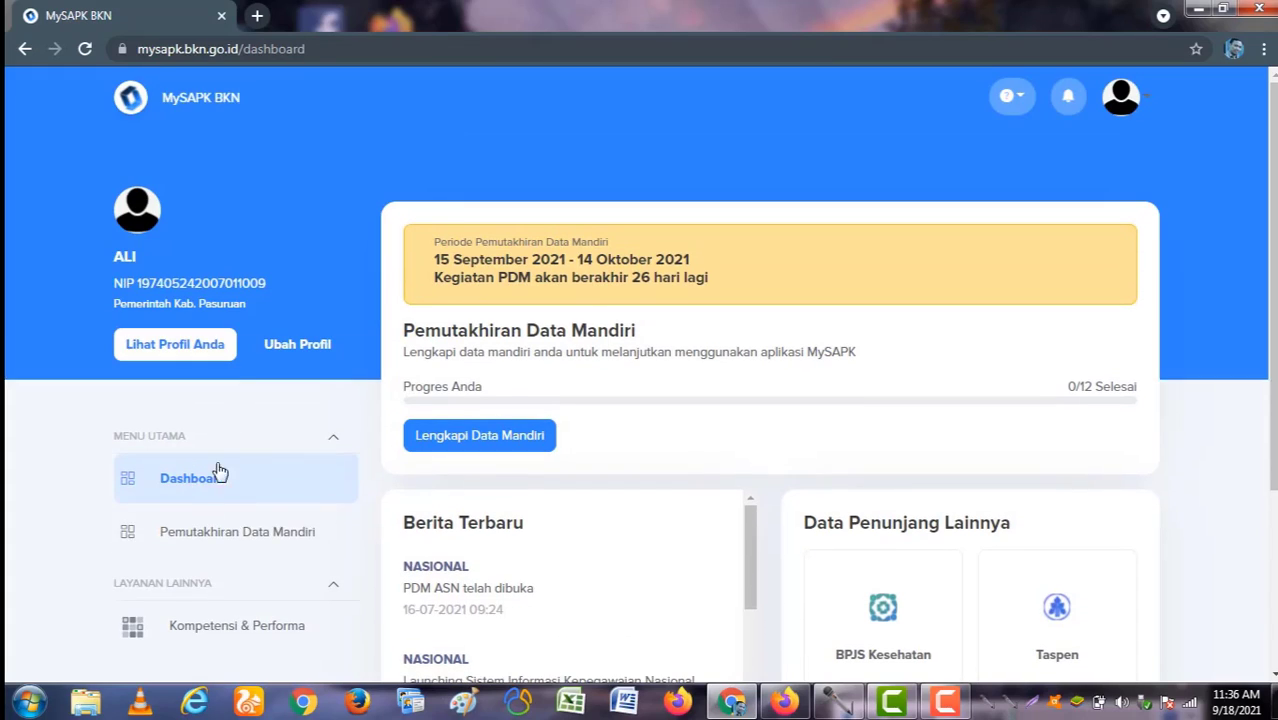
Step: On Pemutakhiran Data Mandiri, save BADAN KEPEGAWAIAN DAN PENDIDIKAN... as the verification unit
{"action": "left_click", "coordinate": [240, 536]}
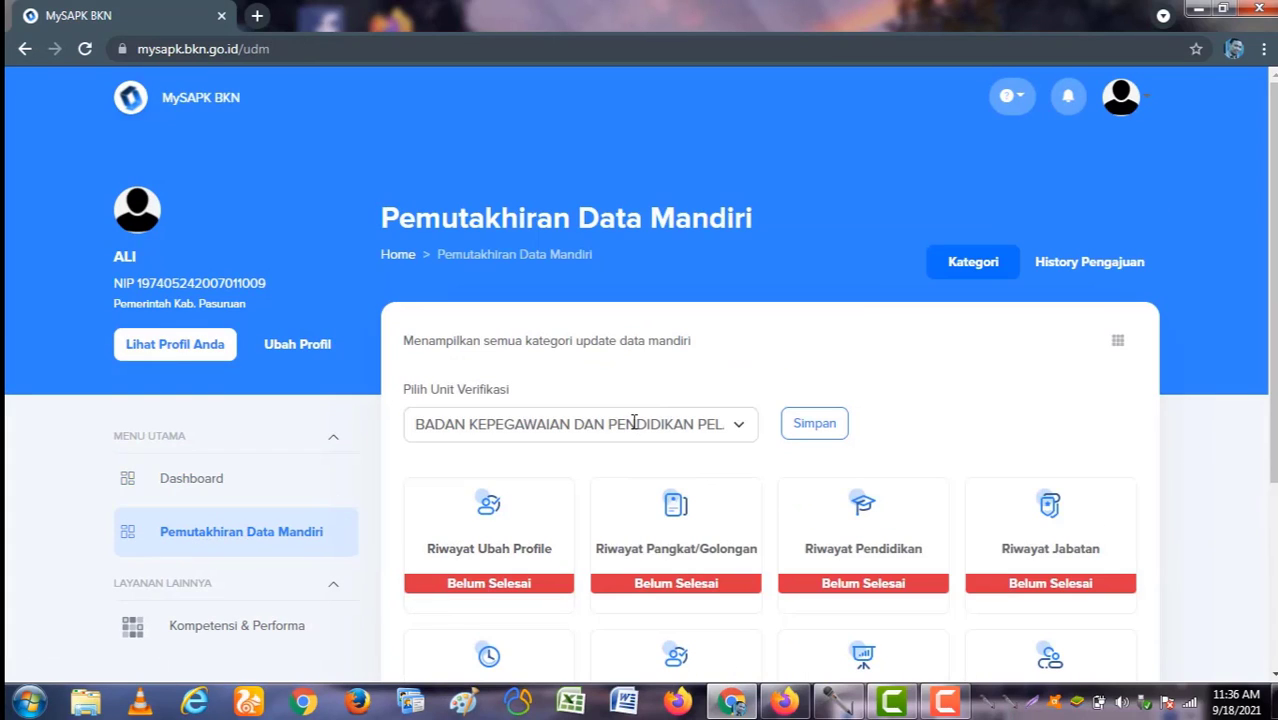
{"action": "left_click", "coordinate": [634, 423]}
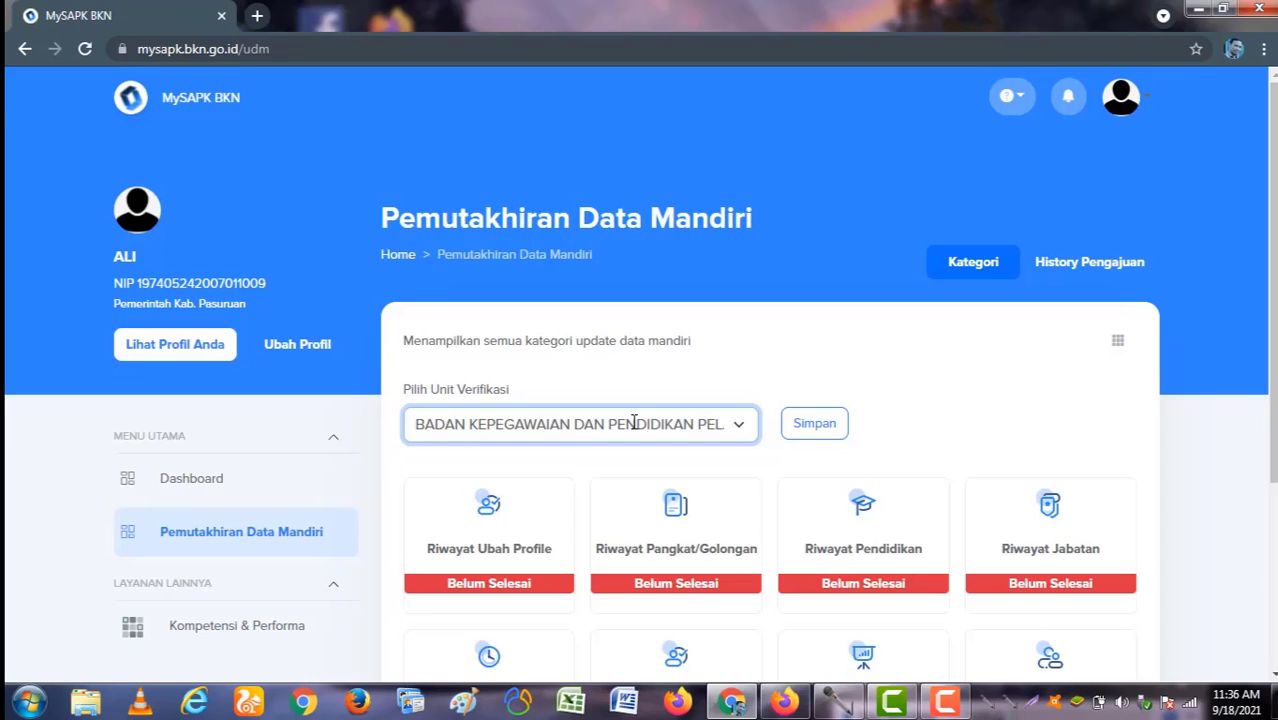
{"action": "left_click_drag", "start_coordinate": [415, 424], "coordinate": [683, 424]}
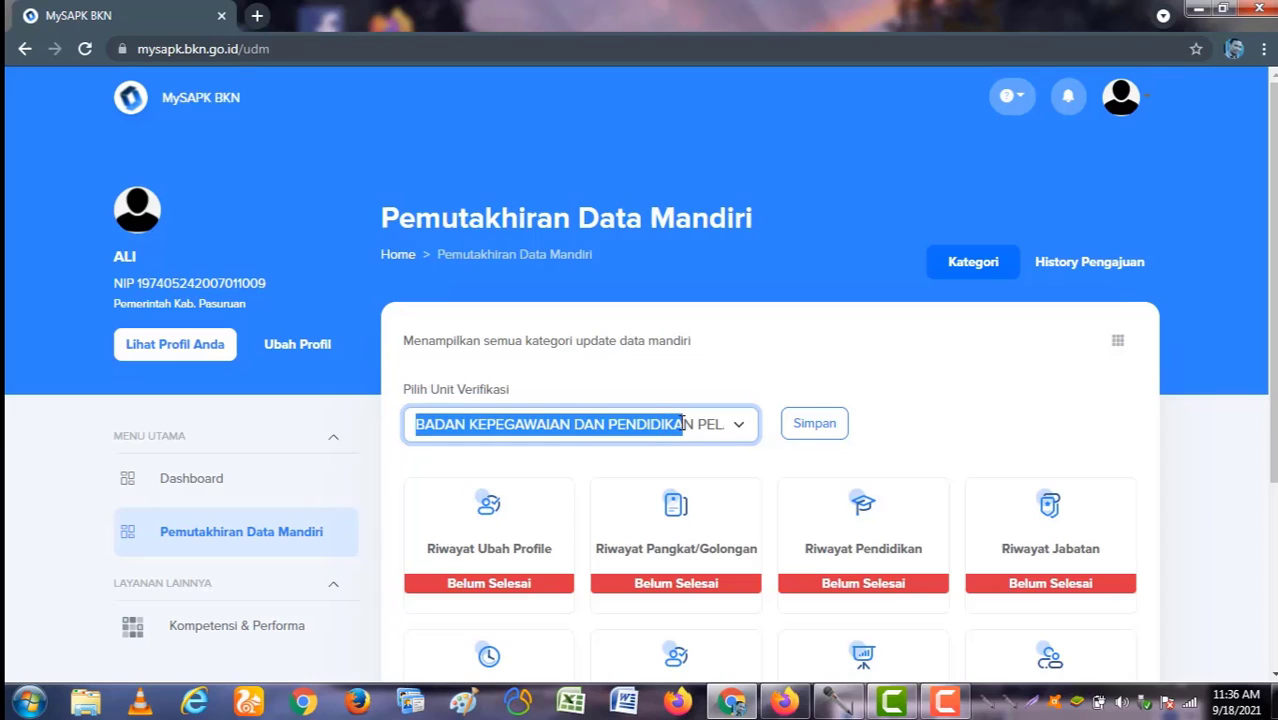
{"action": "left_click", "coordinate": [419, 424]}
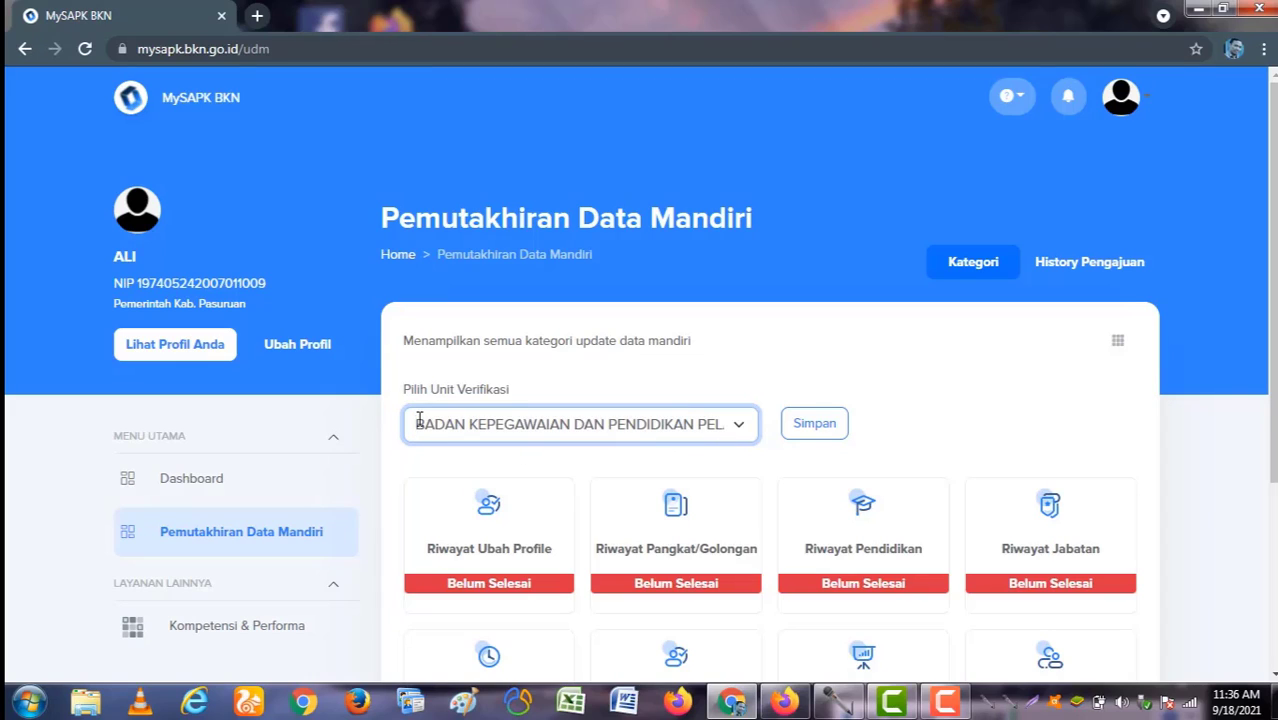
{"action": "left_click_drag", "start_coordinate": [415, 424], "coordinate": [456, 424]}
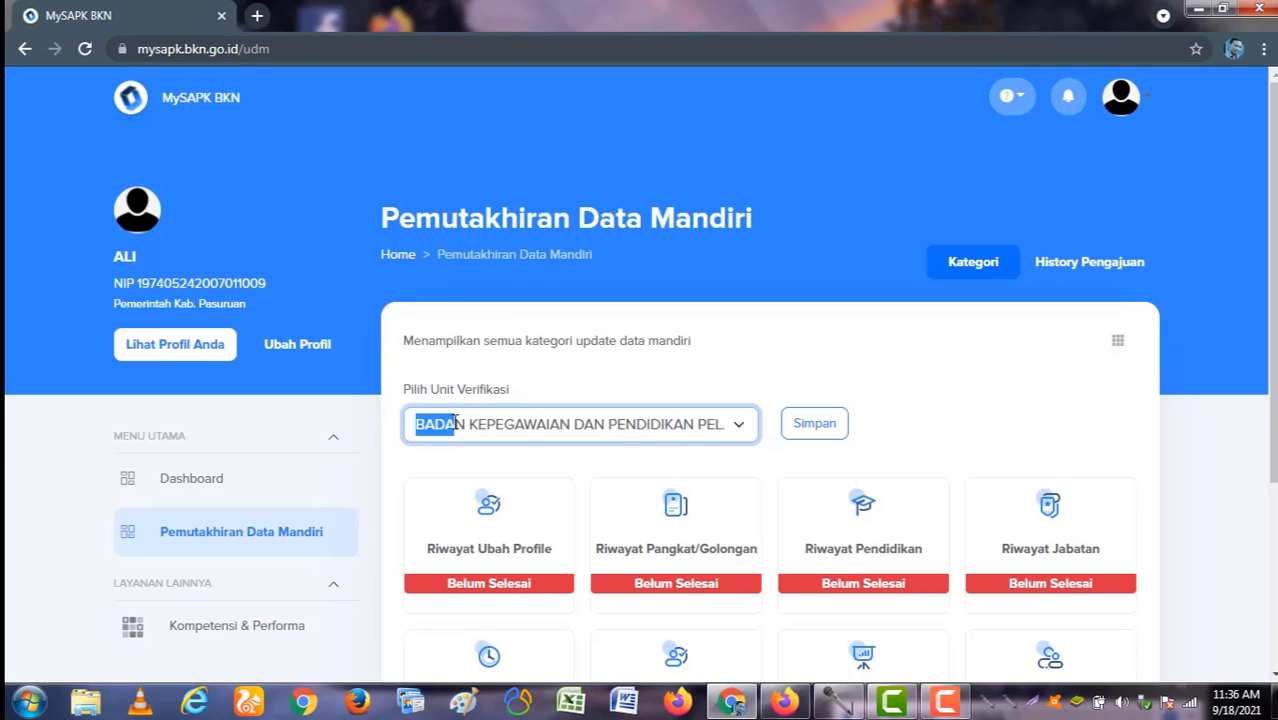
{"action": "left_click", "coordinate": [420, 424]}
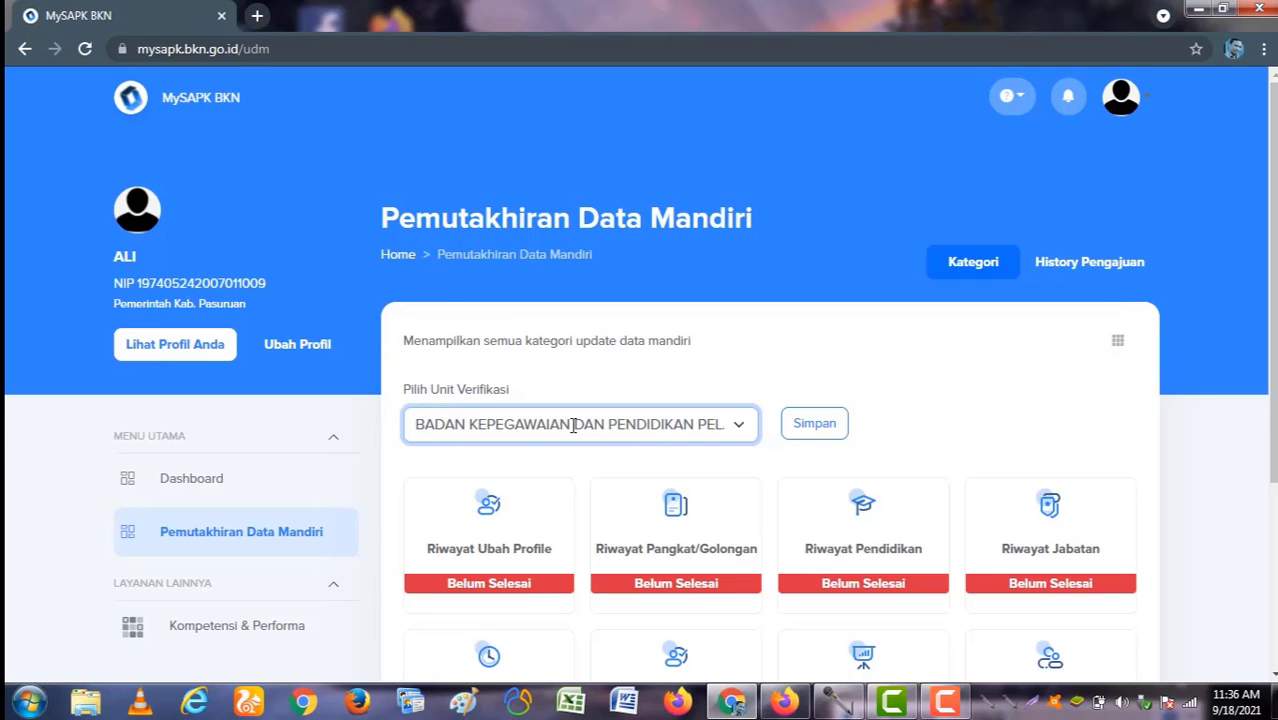
{"action": "scroll", "coordinate": [540, 530], "scroll_direction": "down", "scroll_amount": 1}
{"action": "scroll", "coordinate": [537, 524], "scroll_direction": "down", "scroll_amount": 2}
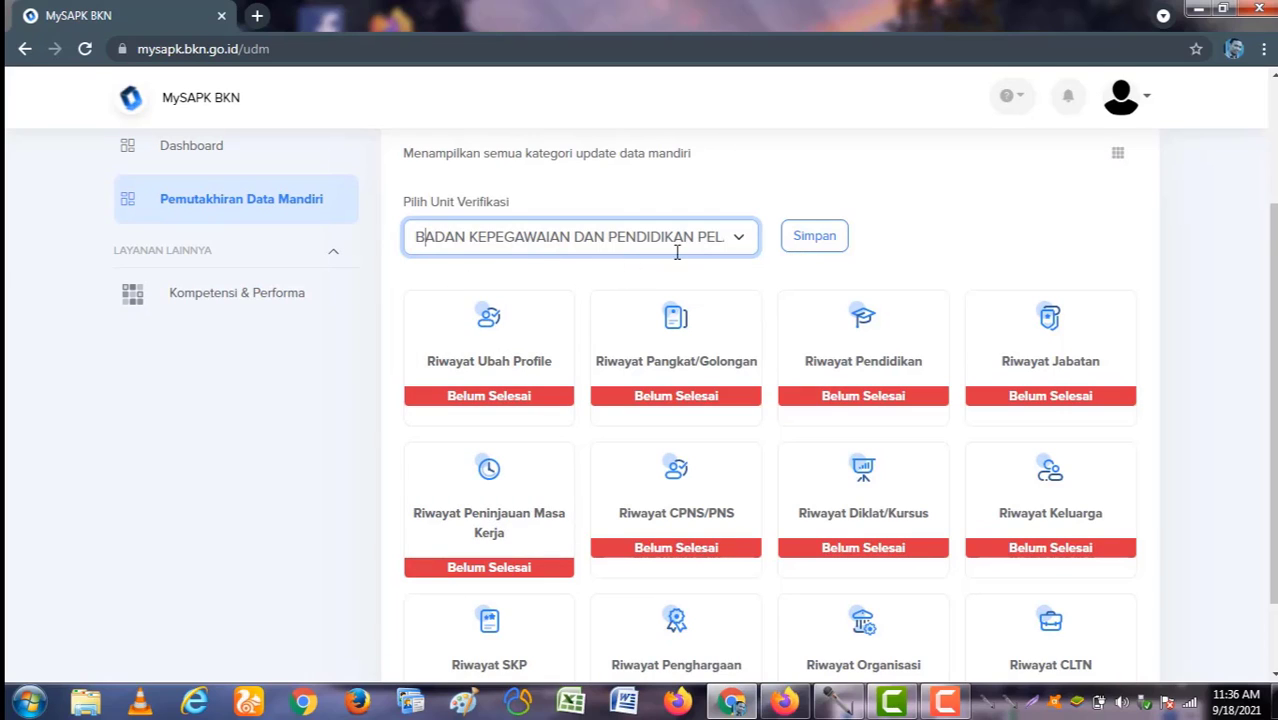
{"action": "left_click", "coordinate": [816, 241]}
{"action": "left_click", "coordinate": [657, 484]}
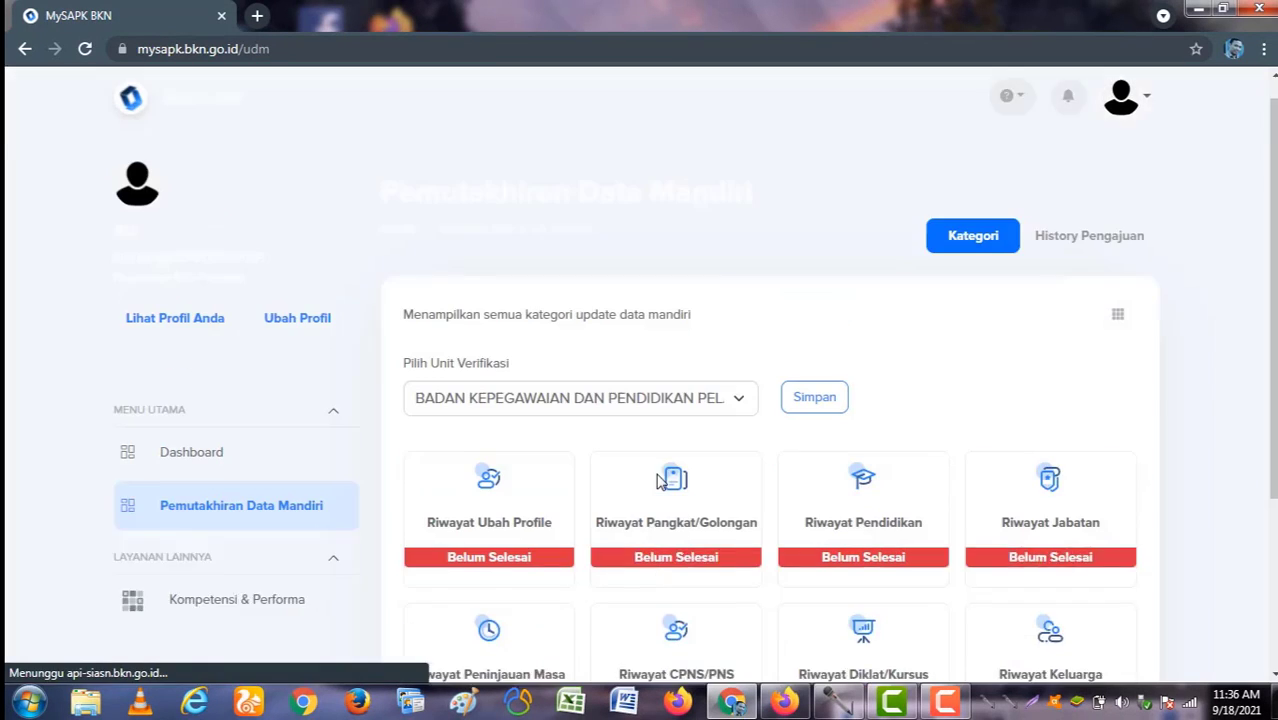
{"action": "scroll", "coordinate": [710, 413], "scroll_direction": "down", "scroll_amount": 1}
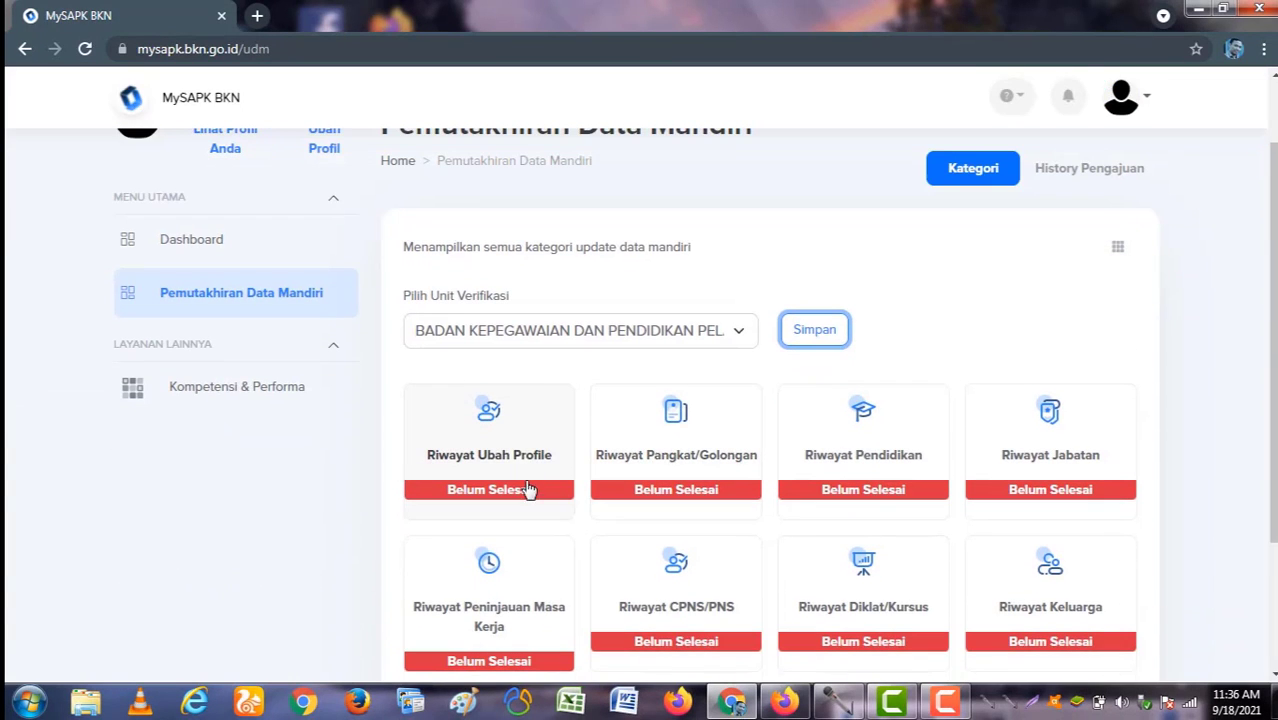
Step: Open the Riwayat Ubah Profile card and scroll to the Kontak Pribadi address, phone and email fields
{"action": "left_click", "coordinate": [494, 439]}
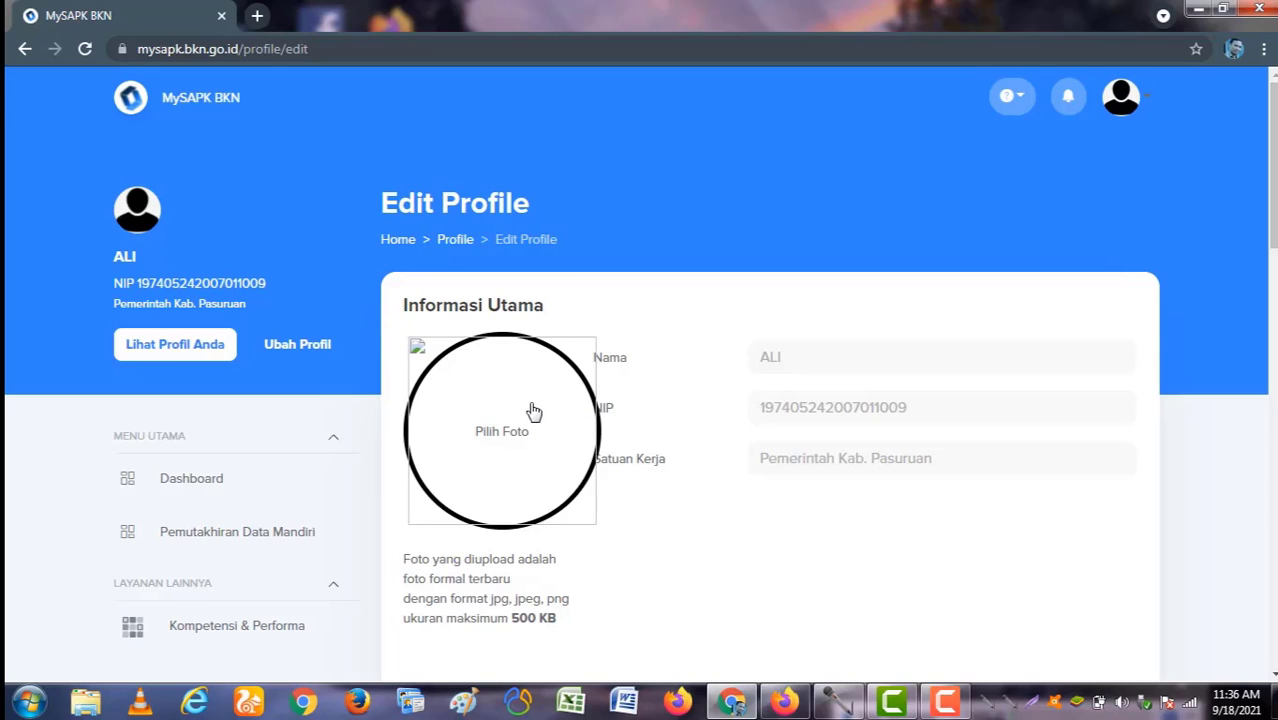
{"action": "scroll", "coordinate": [522, 457], "scroll_direction": "down", "scroll_amount": 1}
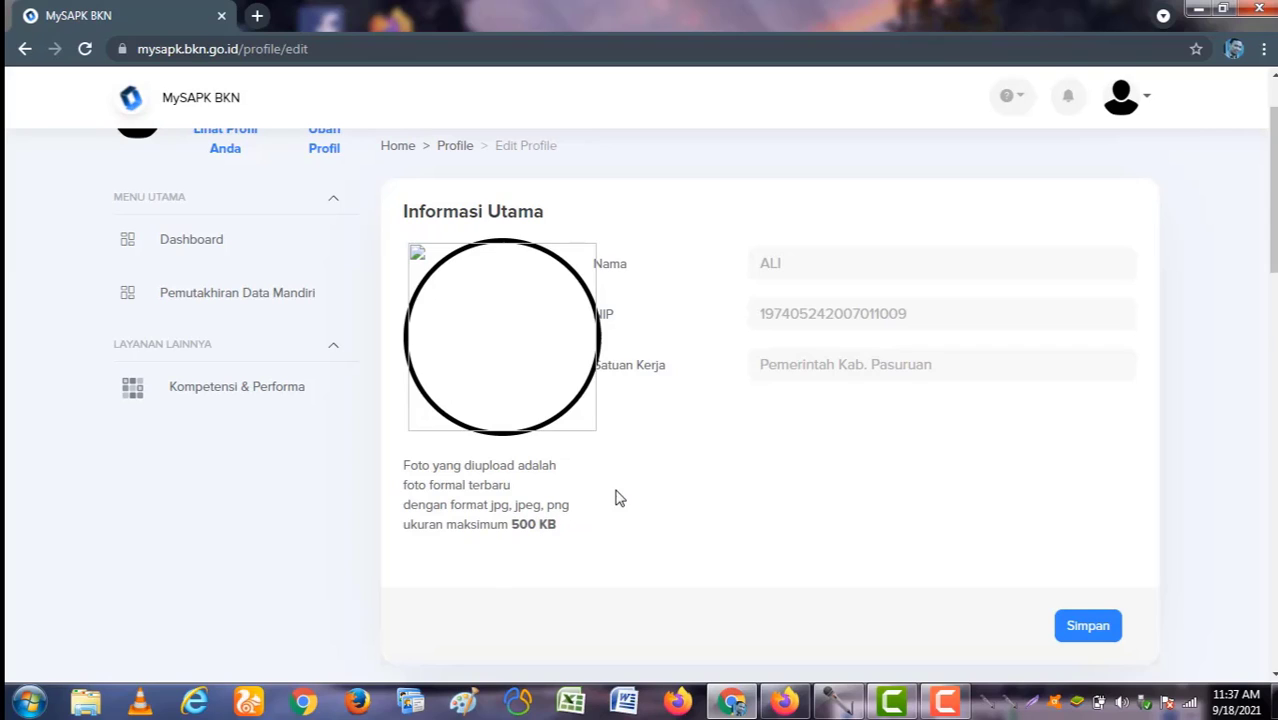
{"action": "mouse_move", "coordinate": [531, 422]}
{"action": "scroll", "coordinate": [537, 355], "scroll_direction": "down", "scroll_amount": 3}
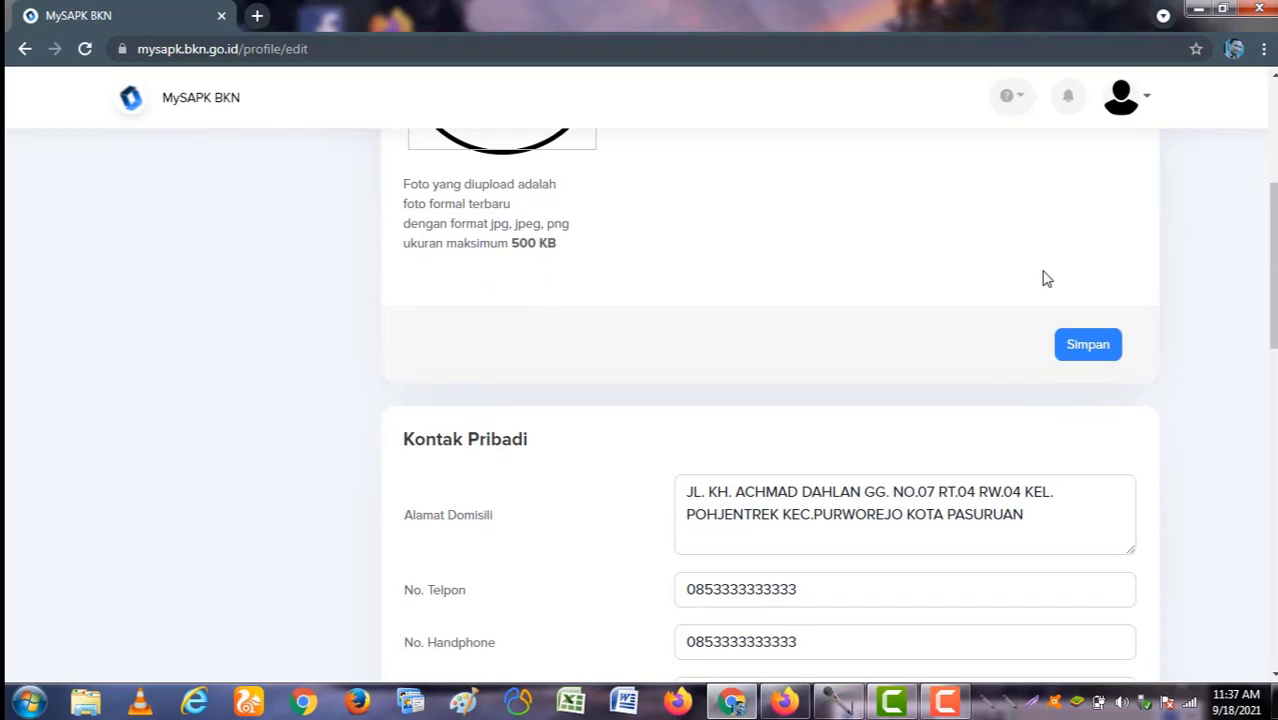
{"action": "scroll", "coordinate": [868, 386], "scroll_direction": "up", "scroll_amount": 2}
{"action": "mouse_move", "coordinate": [526, 231]}
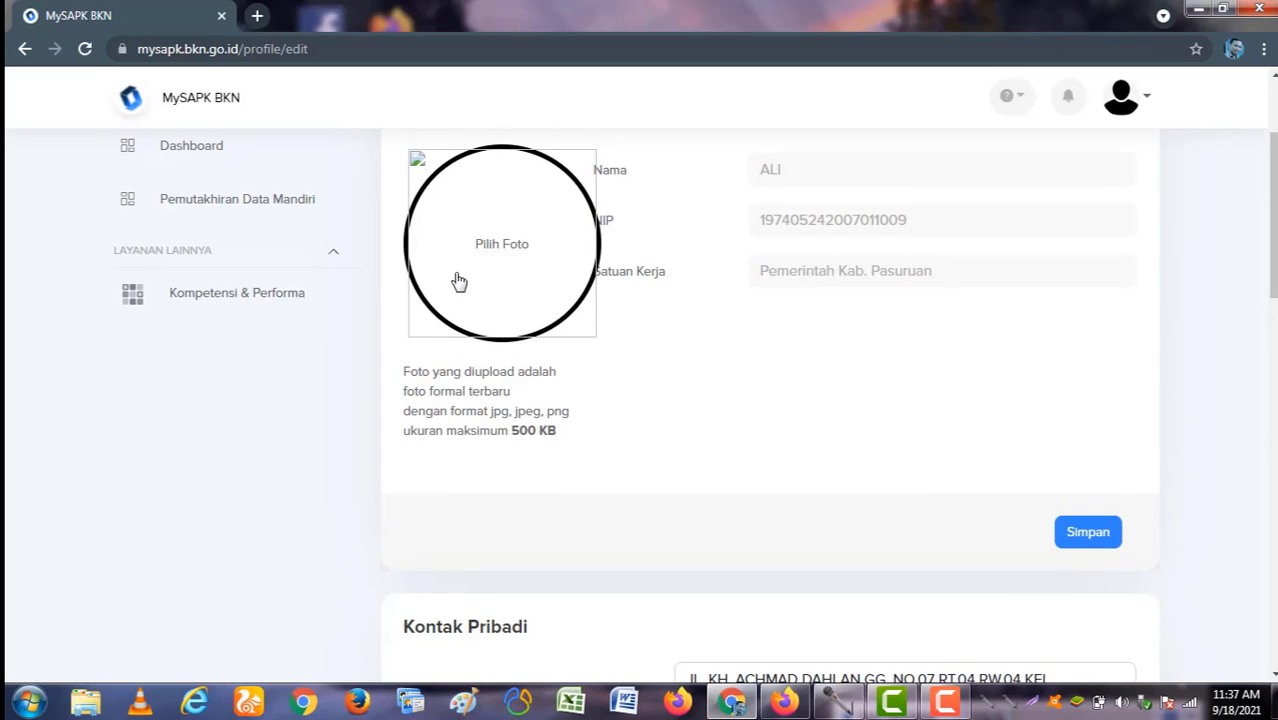
{"action": "scroll", "coordinate": [456, 279], "scroll_direction": "up", "scroll_amount": 1}
{"action": "scroll", "coordinate": [979, 485], "scroll_direction": "down", "scroll_amount": 2}
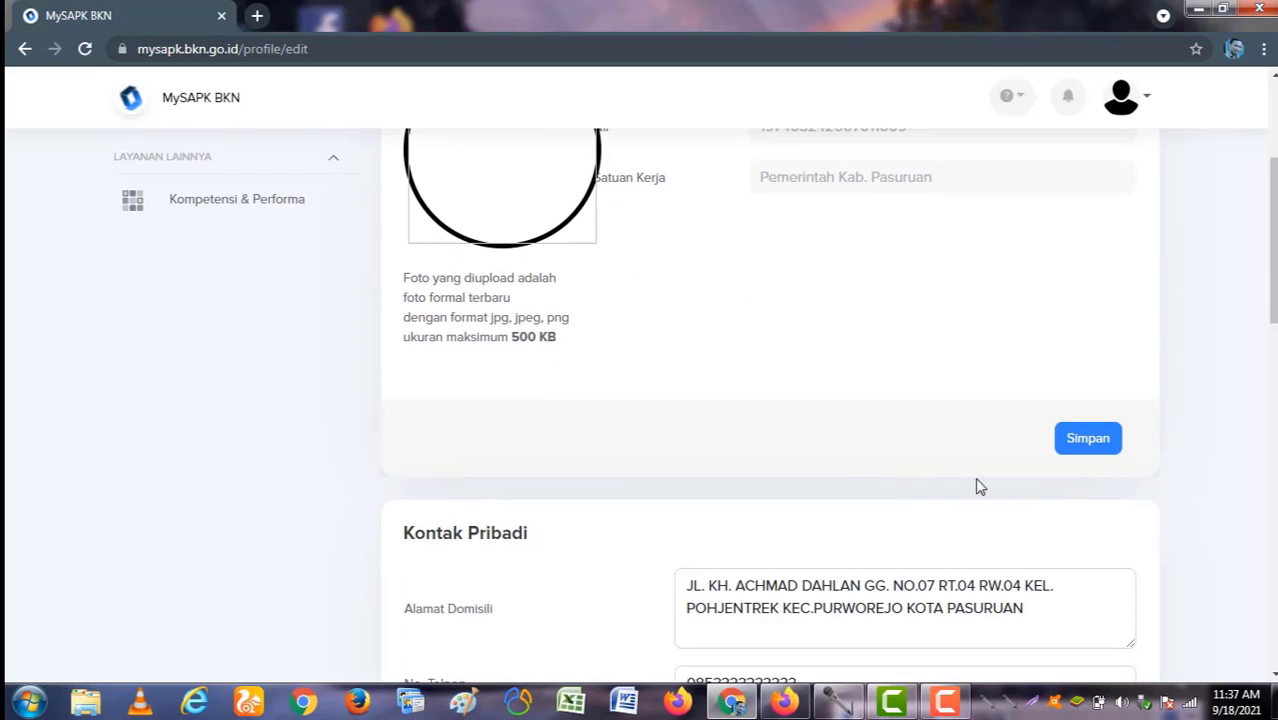
{"action": "scroll", "coordinate": [930, 451], "scroll_direction": "down", "scroll_amount": 2}
{"action": "scroll", "coordinate": [665, 443], "scroll_direction": "down", "scroll_amount": 1}
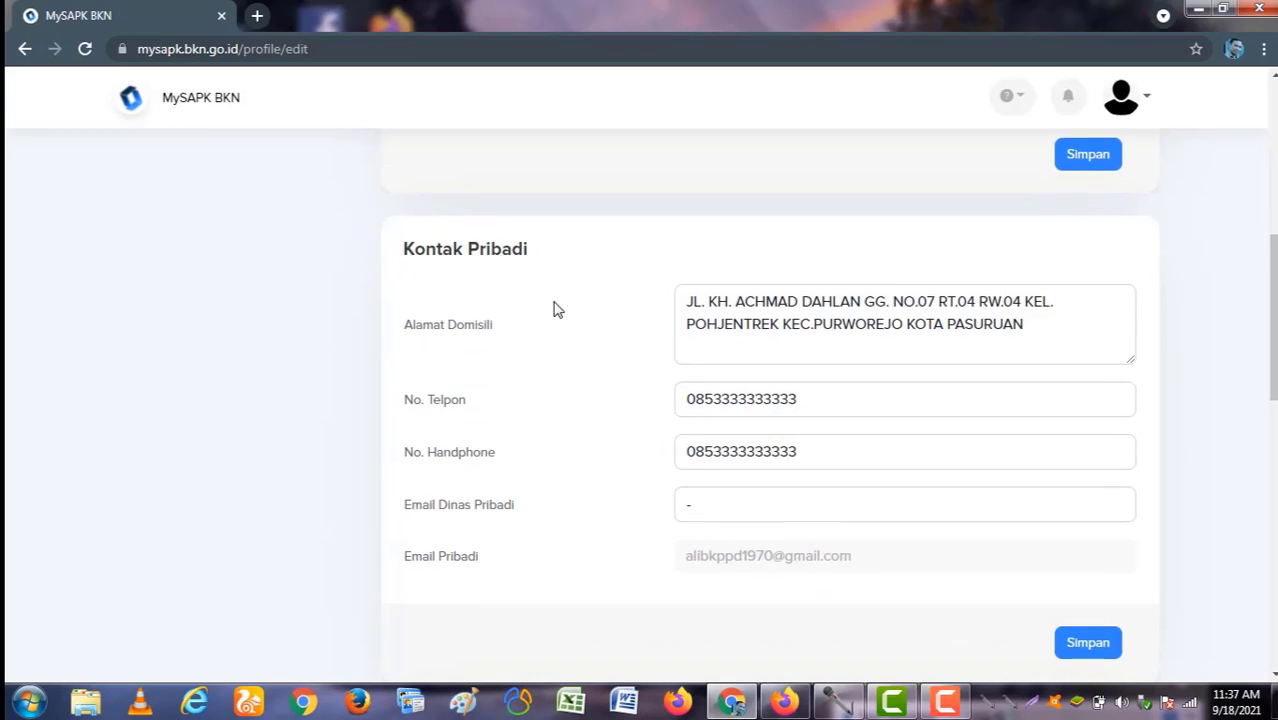
{"action": "scroll", "coordinate": [550, 300], "scroll_direction": "down", "scroll_amount": 1}
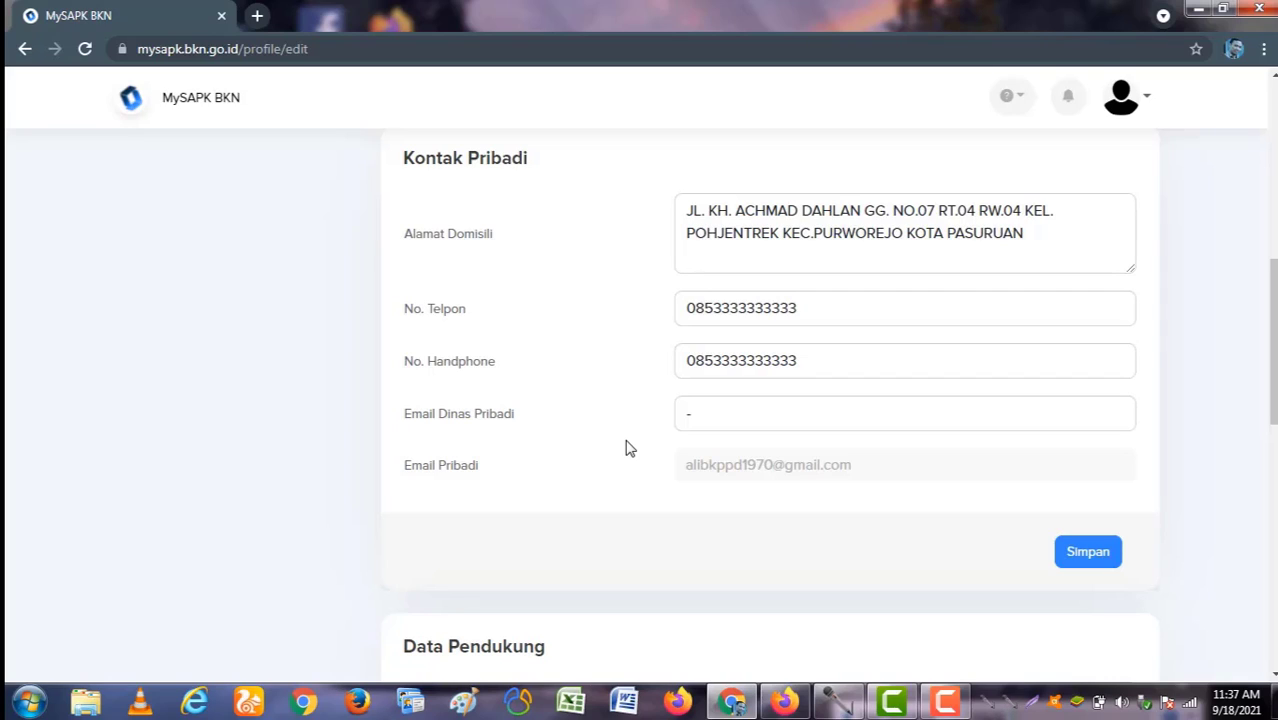
Step: Remove the invalid '-' from Email Dinas Pribadi and resubmit the Kontak Pribadi details
{"action": "scroll", "coordinate": [948, 475], "scroll_direction": "down", "scroll_amount": 1}
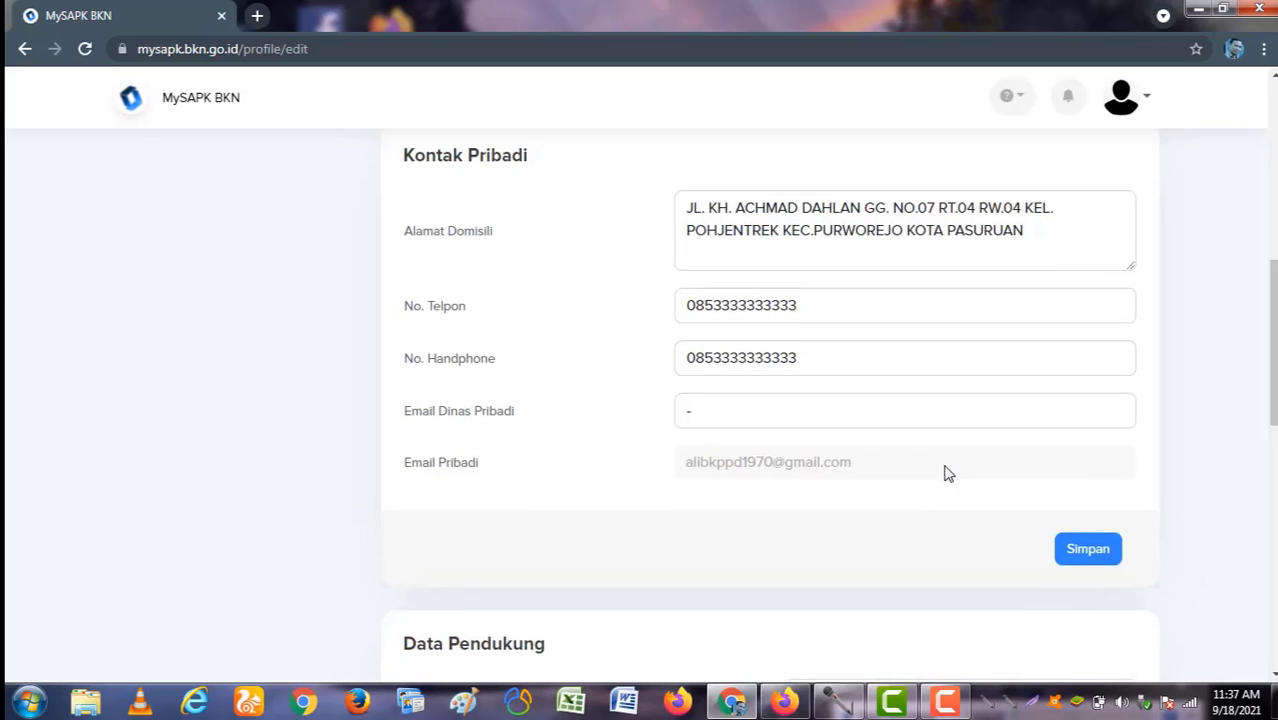
{"action": "left_click", "coordinate": [1062, 458]}
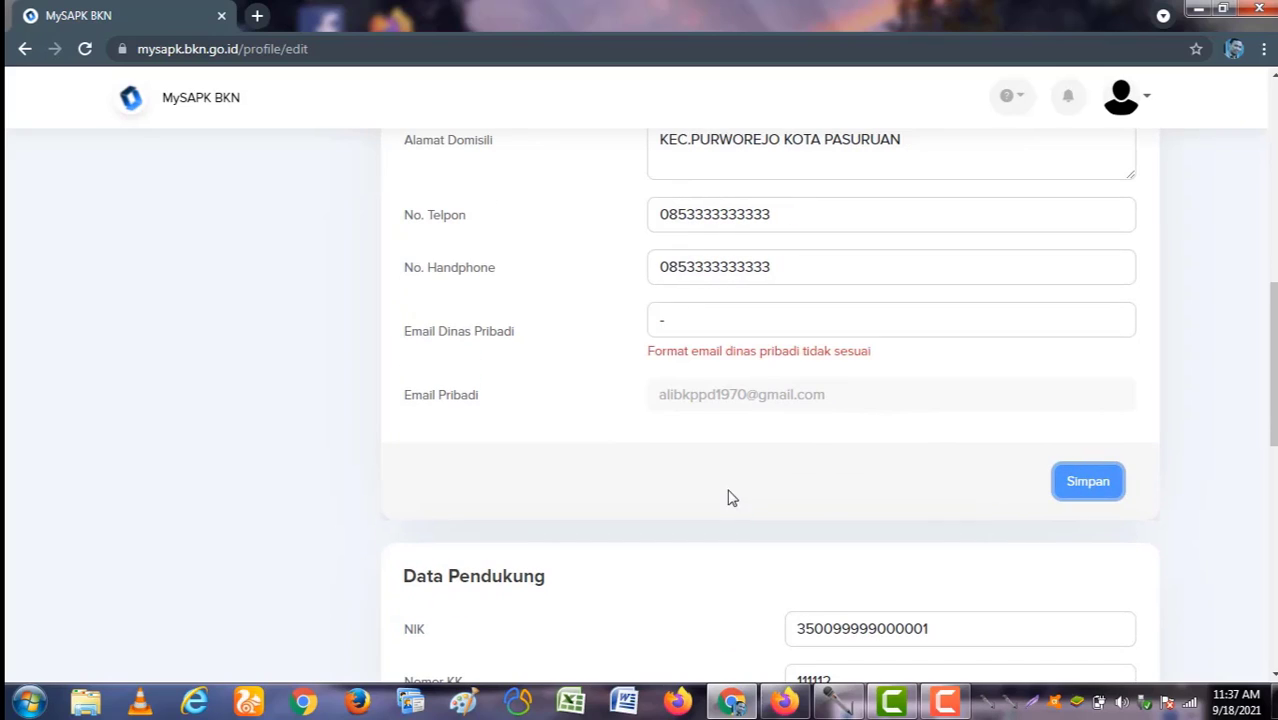
{"action": "left_click_drag", "start_coordinate": [708, 323], "coordinate": [648, 303]}
{"action": "key", "text": "BackSpace"}
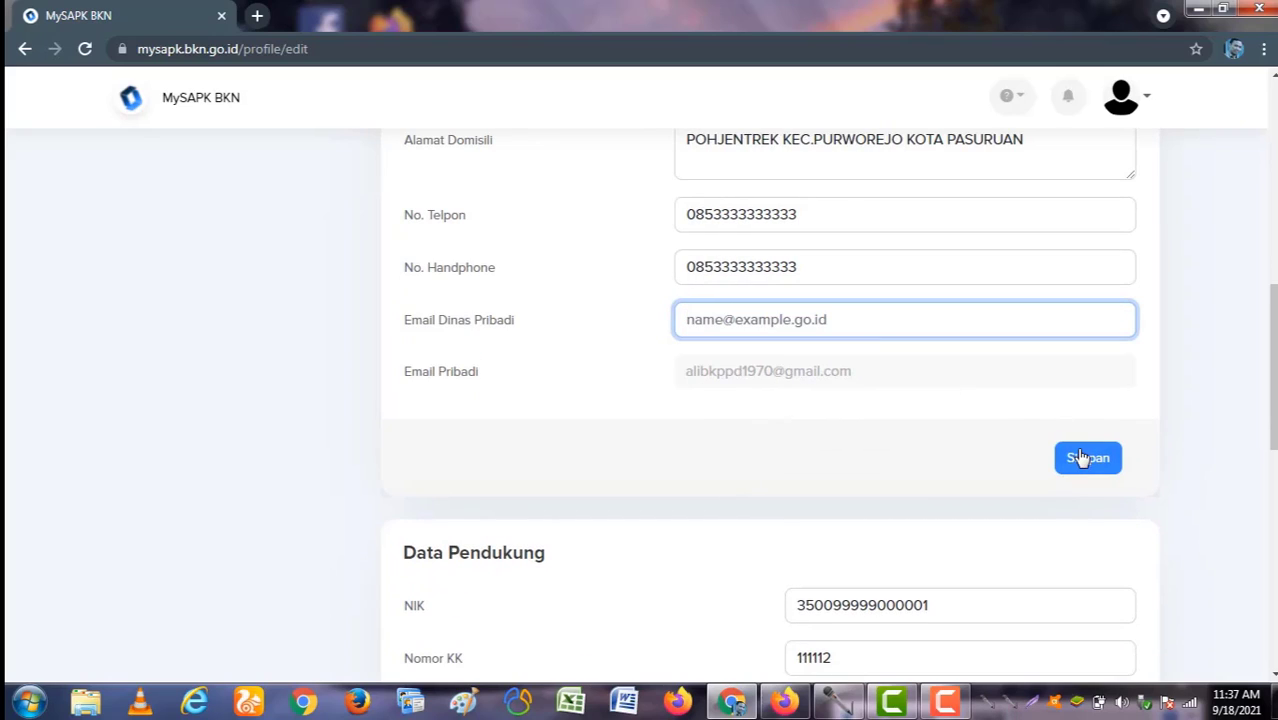
{"action": "left_click", "coordinate": [1085, 457]}
{"action": "left_click", "coordinate": [600, 481]}
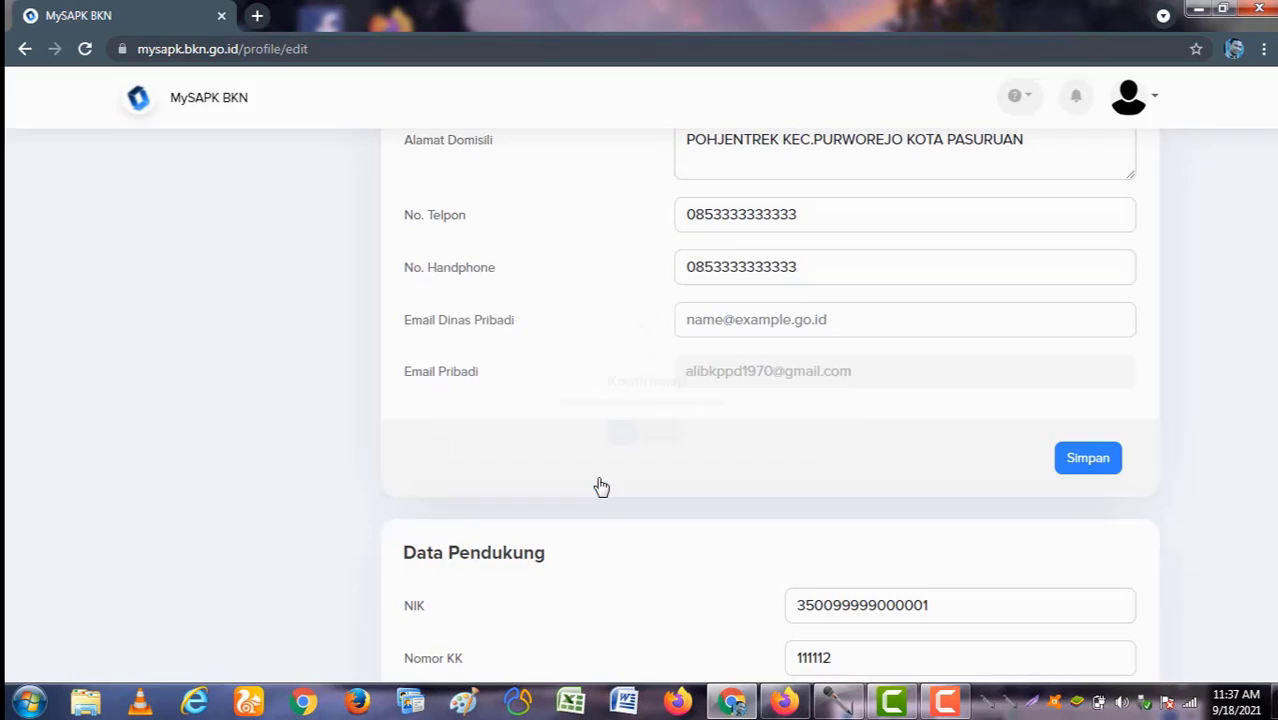
{"action": "left_click", "coordinate": [645, 482]}
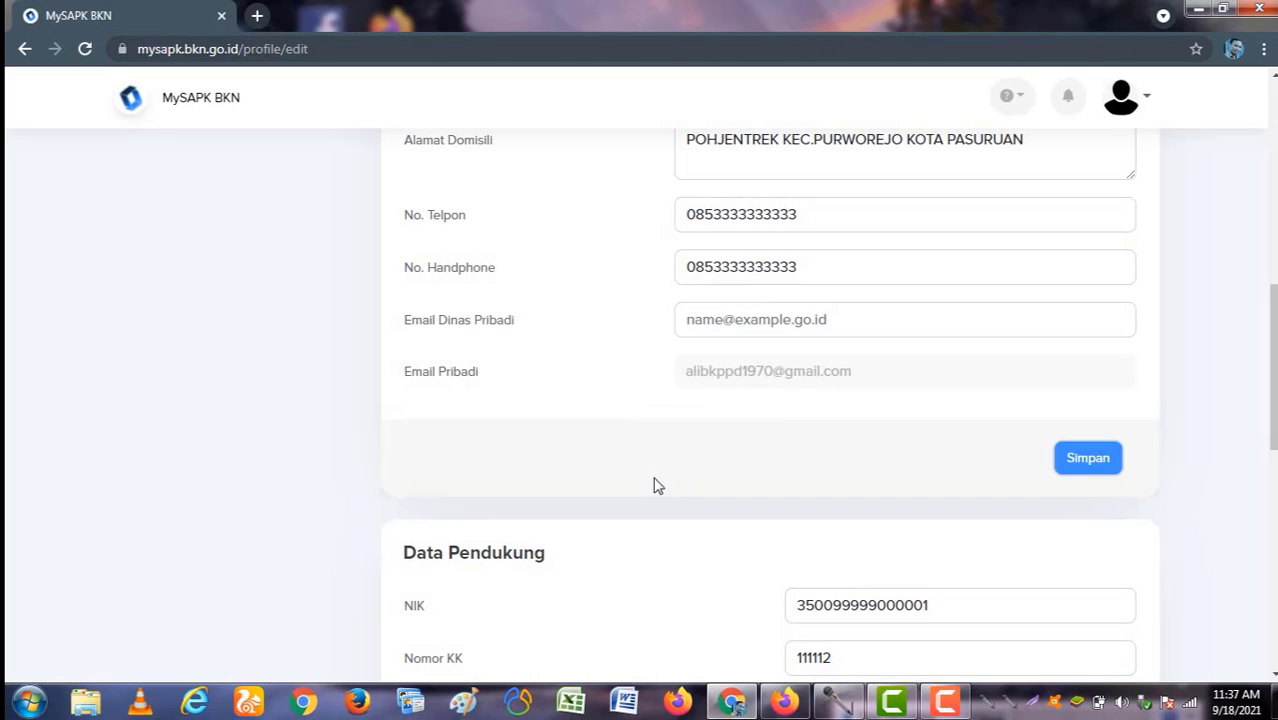
{"action": "scroll", "coordinate": [655, 481], "scroll_direction": "down", "scroll_amount": 2}
{"action": "scroll", "coordinate": [560, 445], "scroll_direction": "down", "scroll_amount": 1}
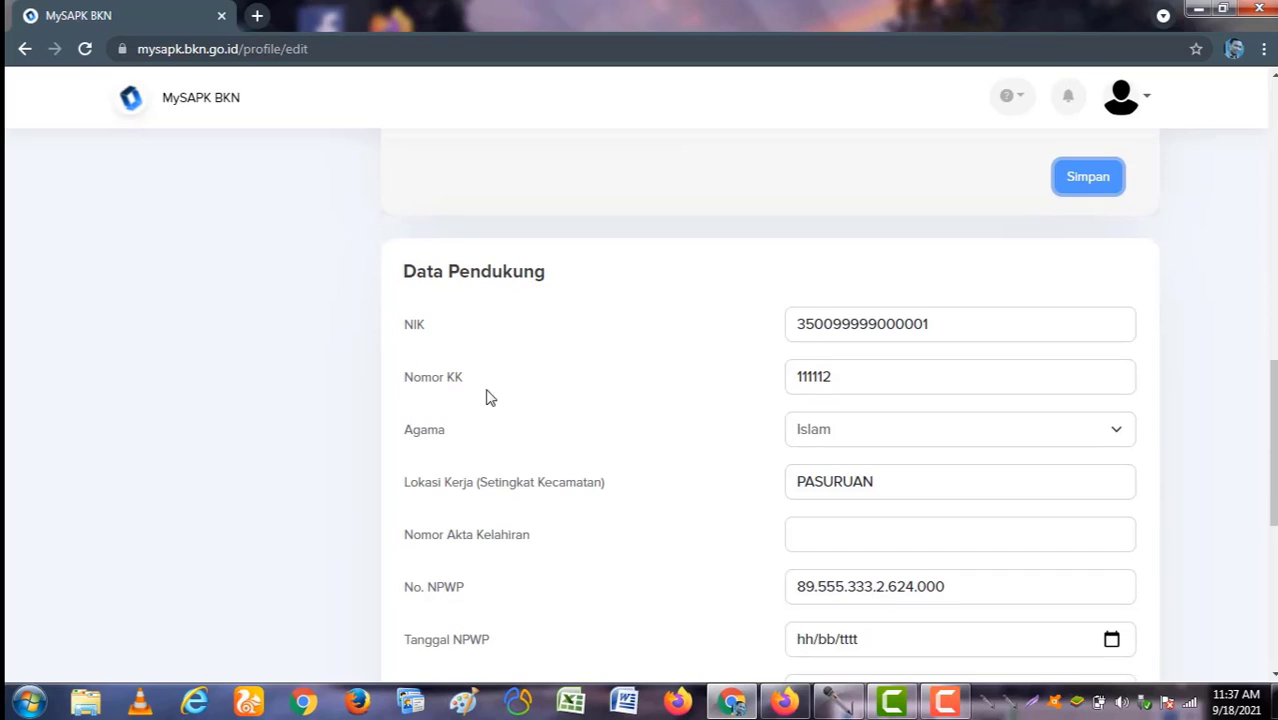
Step: Keep religion as Islam and change the work location to BANGIL - PASURUAN
{"action": "left_click", "coordinate": [938, 323]}
{"action": "left_click", "coordinate": [878, 380]}
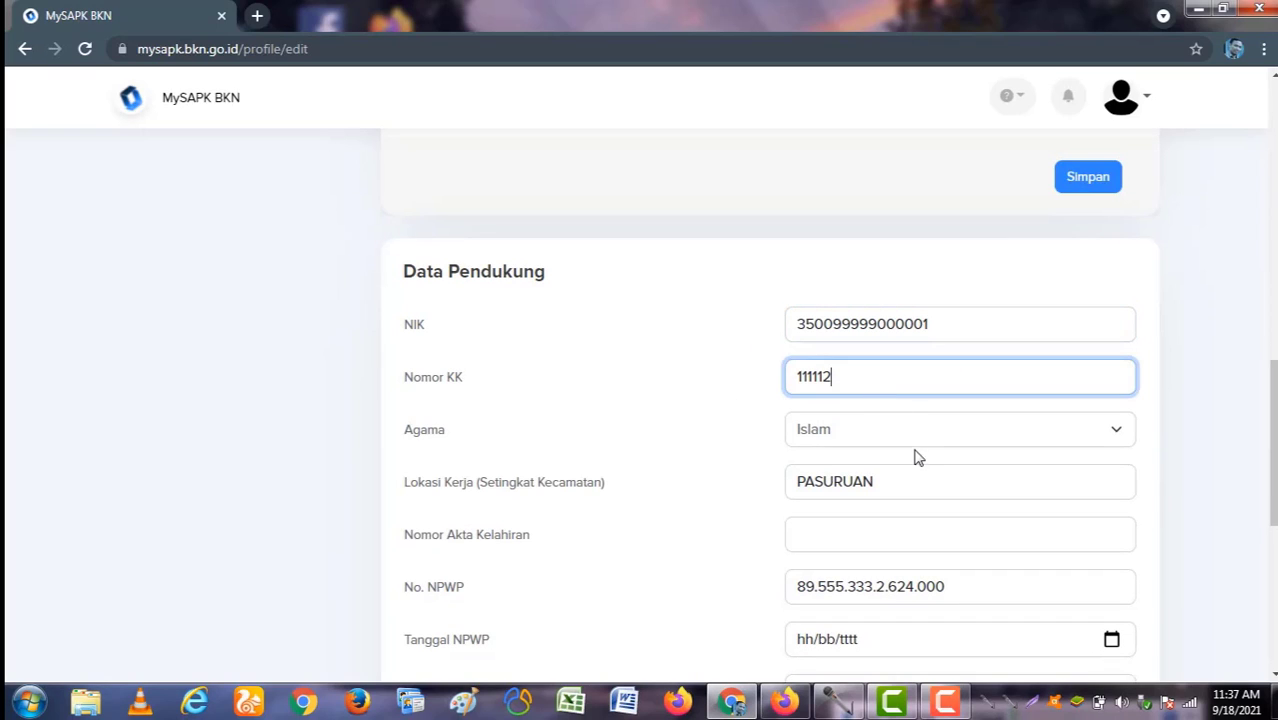
{"action": "left_click", "coordinate": [911, 436]}
{"action": "left_click", "coordinate": [728, 396]}
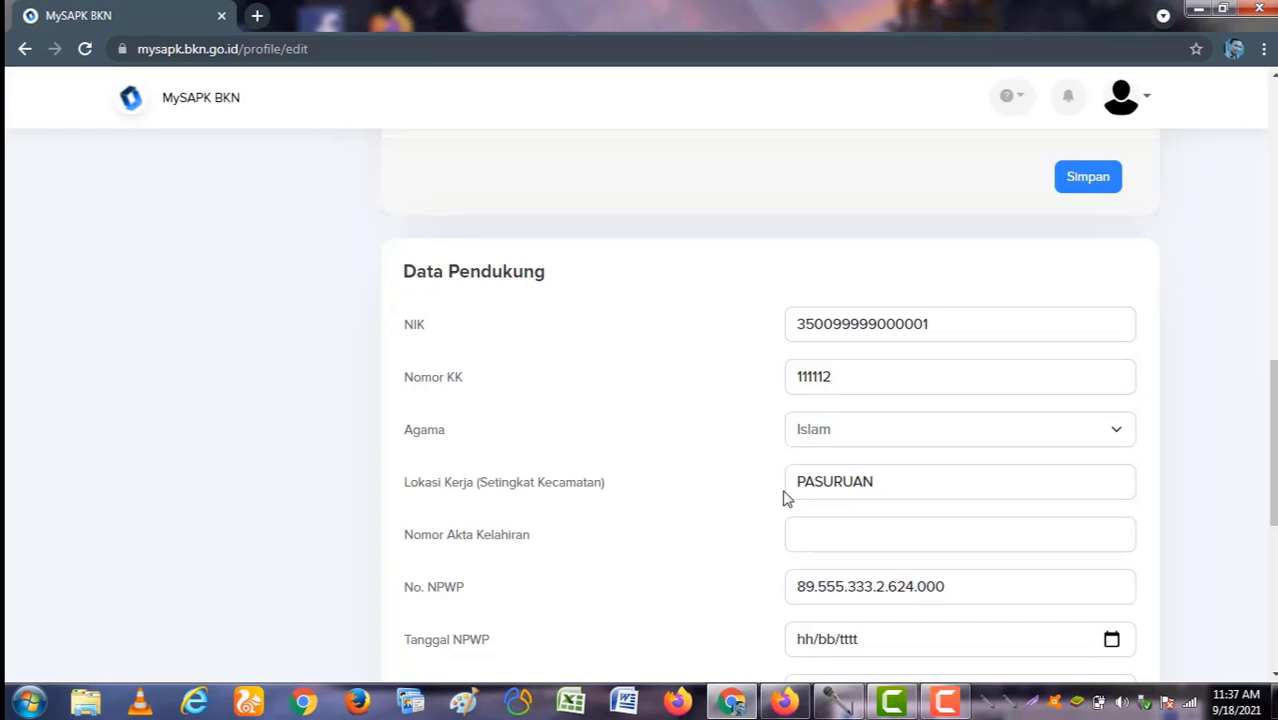
{"action": "left_click_drag", "start_coordinate": [890, 483], "coordinate": [739, 480]}
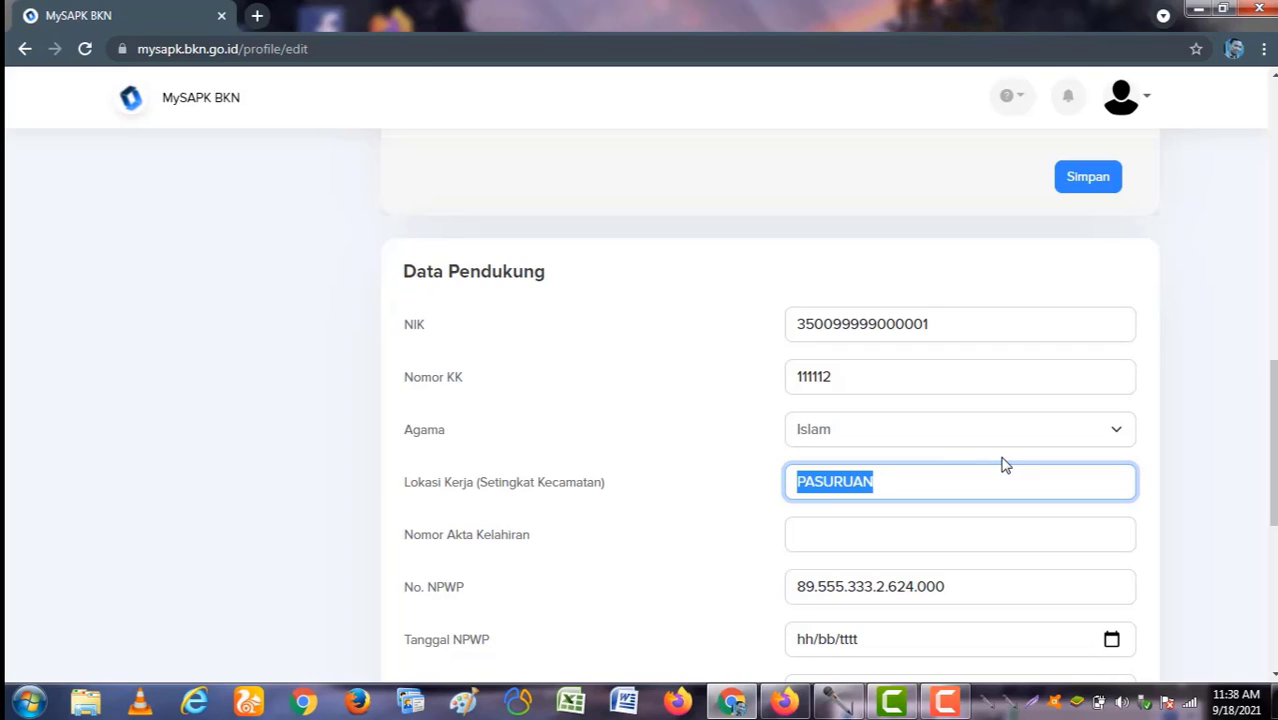
{"action": "type", "text": "BANGIL"}
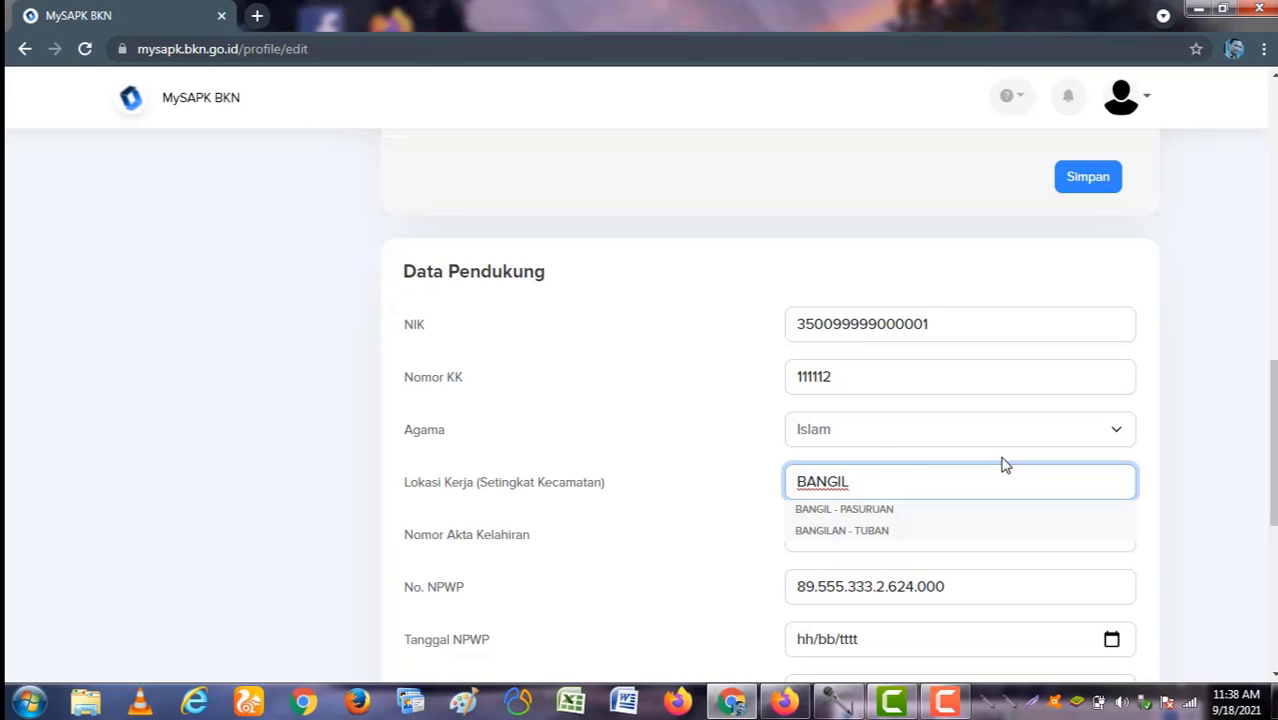
{"action": "left_click", "coordinate": [880, 511]}
{"action": "scroll", "coordinate": [886, 533], "scroll_direction": "down", "scroll_amount": 1}
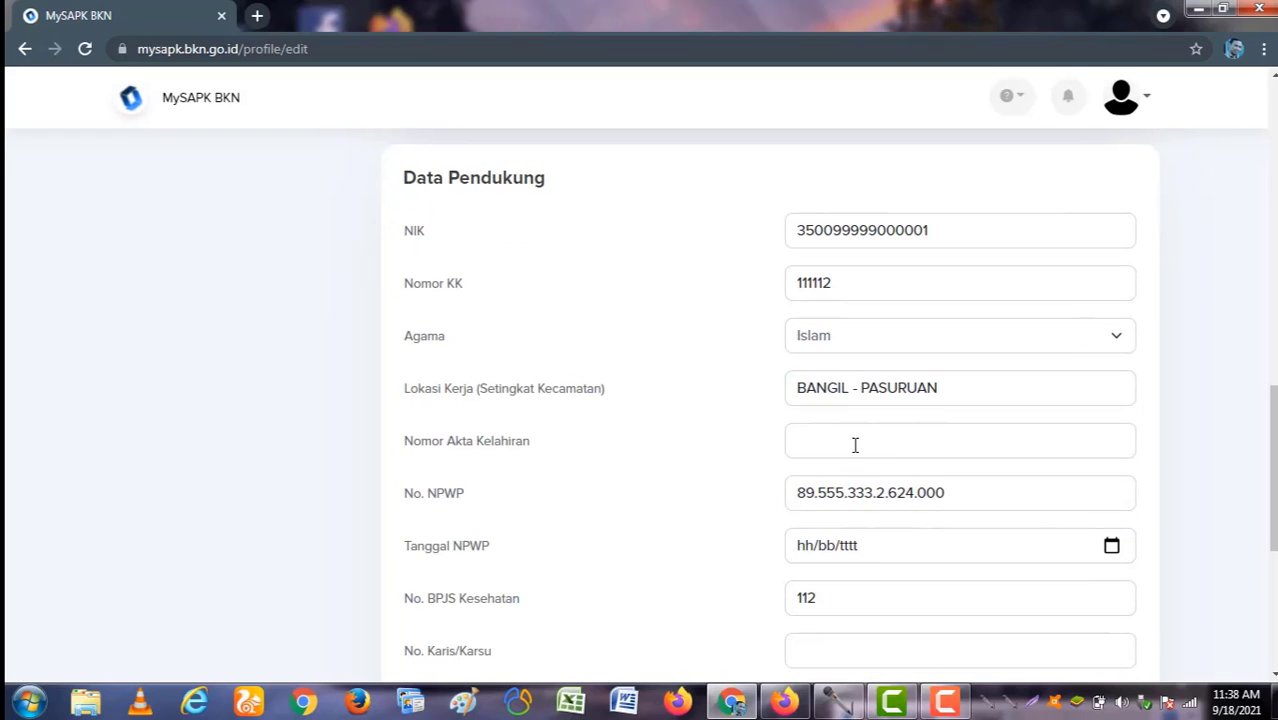
Step: Review the birth certificate, NPWP, BPJS Kesehatan, Karis/Karsu and TASPEN fields
{"action": "left_click", "coordinate": [858, 446]}
{"action": "scroll", "coordinate": [860, 446], "scroll_direction": "down", "scroll_amount": 1}
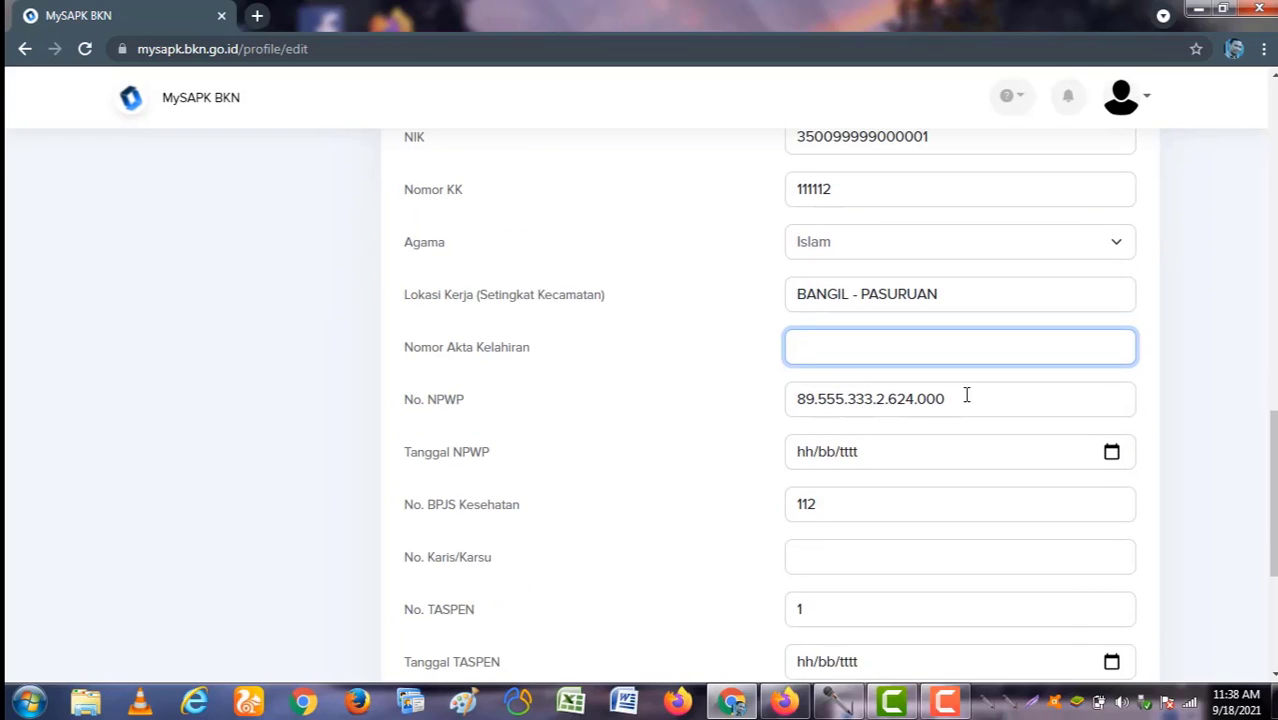
{"action": "left_click", "coordinate": [965, 401]}
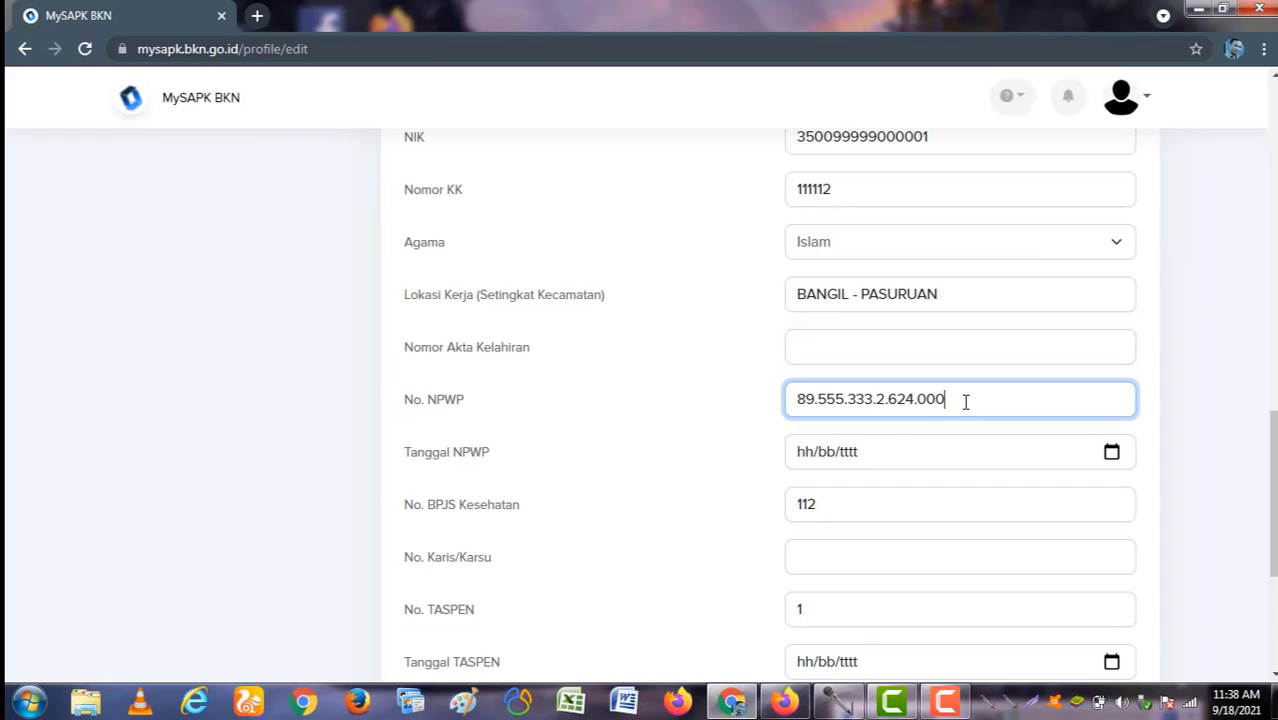
{"action": "left_click", "coordinate": [885, 458]}
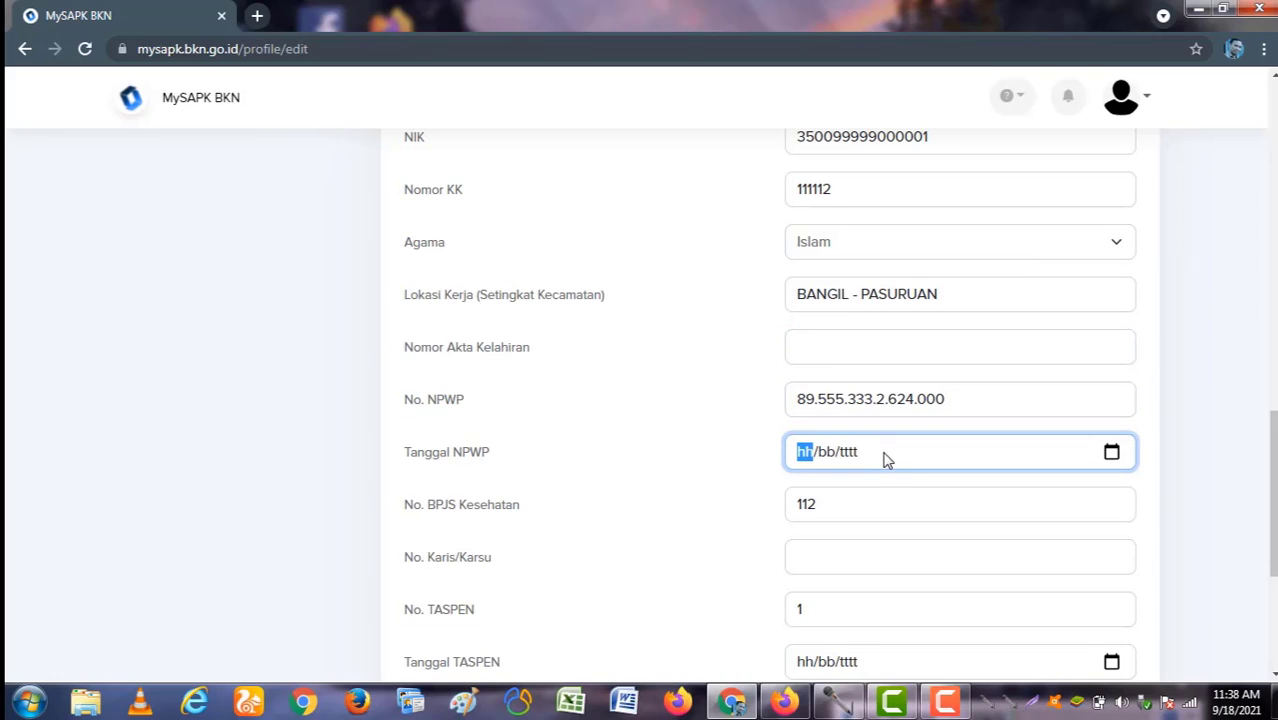
{"action": "left_click", "coordinate": [828, 509]}
{"action": "scroll", "coordinate": [835, 520], "scroll_direction": "down", "scroll_amount": 2}
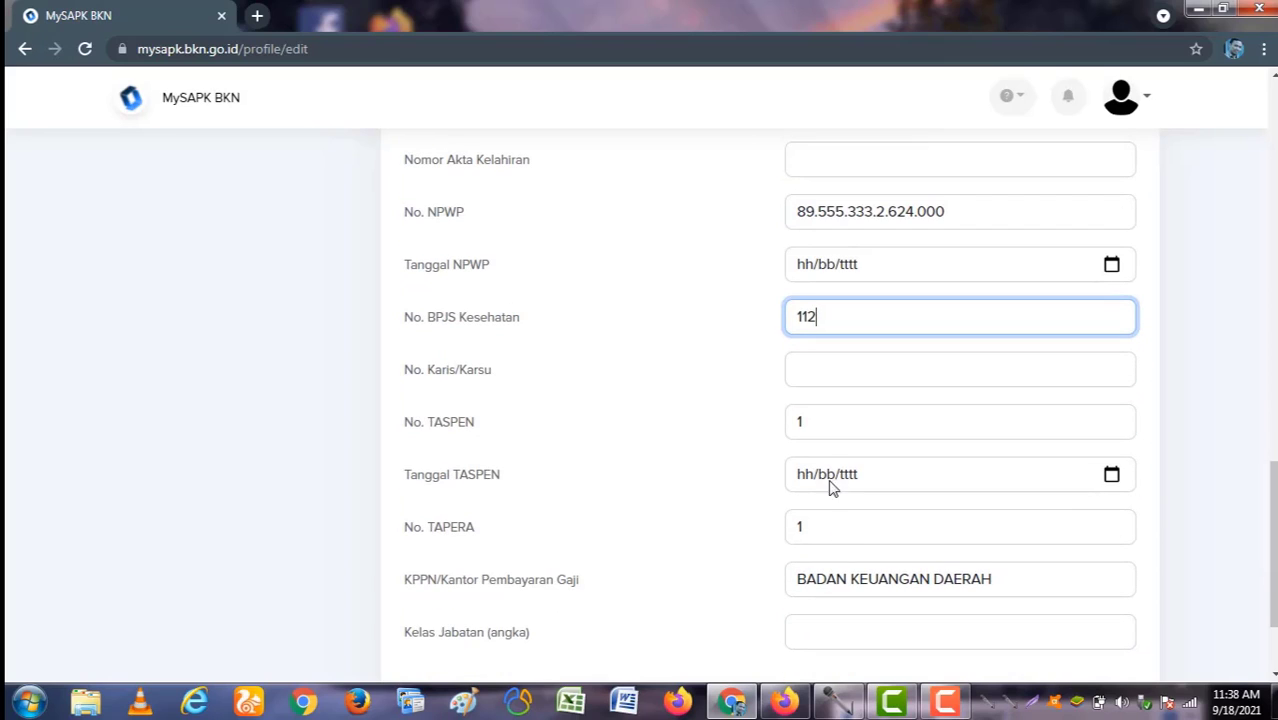
{"action": "left_click", "coordinate": [845, 375]}
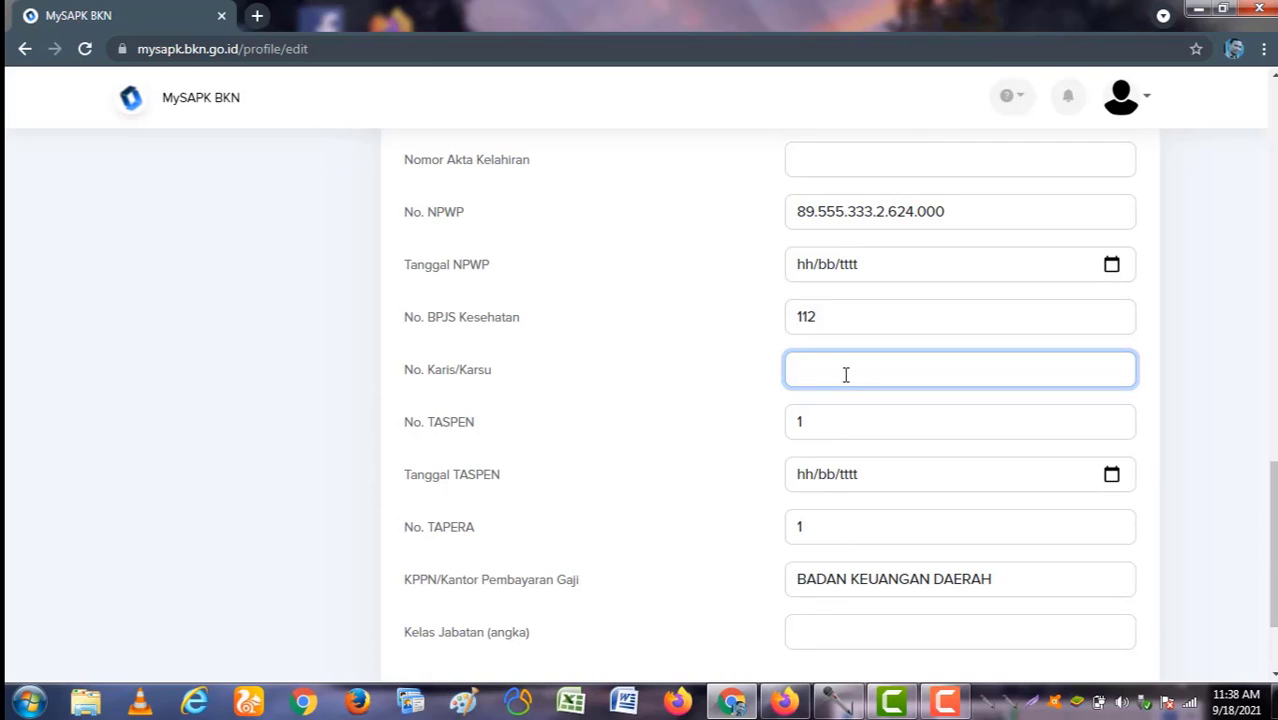
{"action": "left_click", "coordinate": [832, 428]}
{"action": "scroll", "coordinate": [763, 488], "scroll_direction": "down", "scroll_amount": 1}
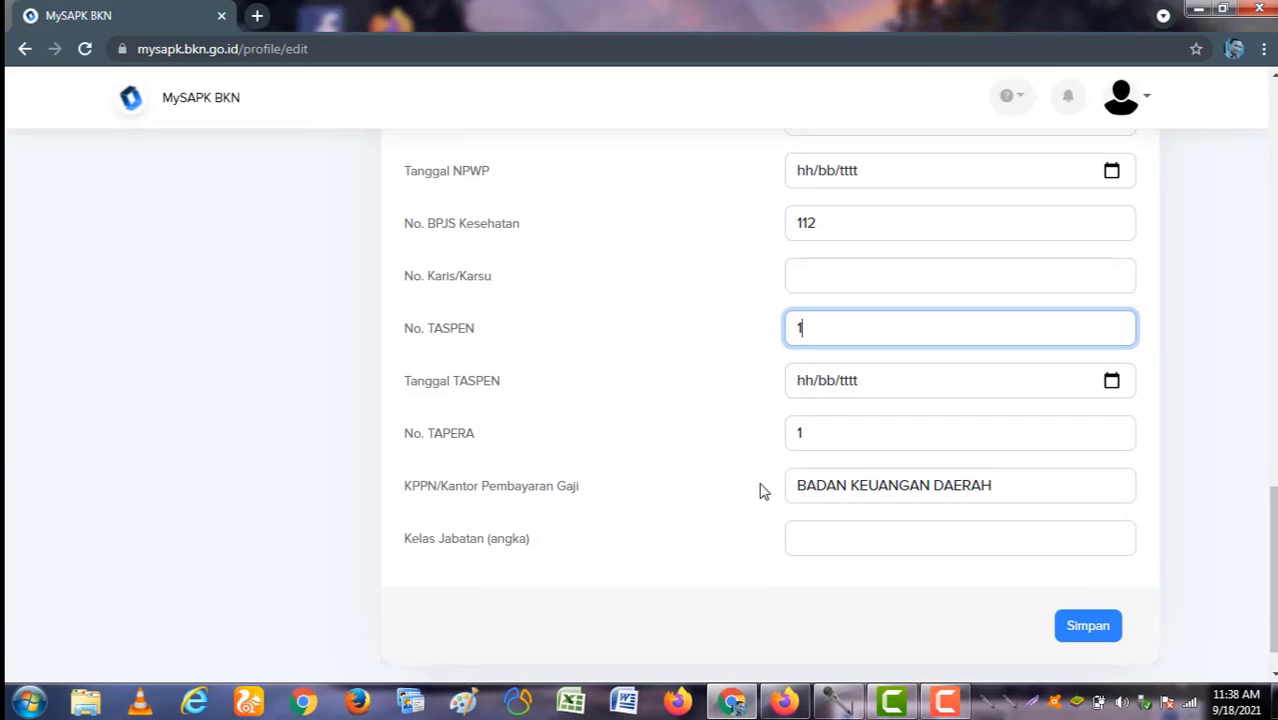
{"action": "left_click", "coordinate": [883, 382]}
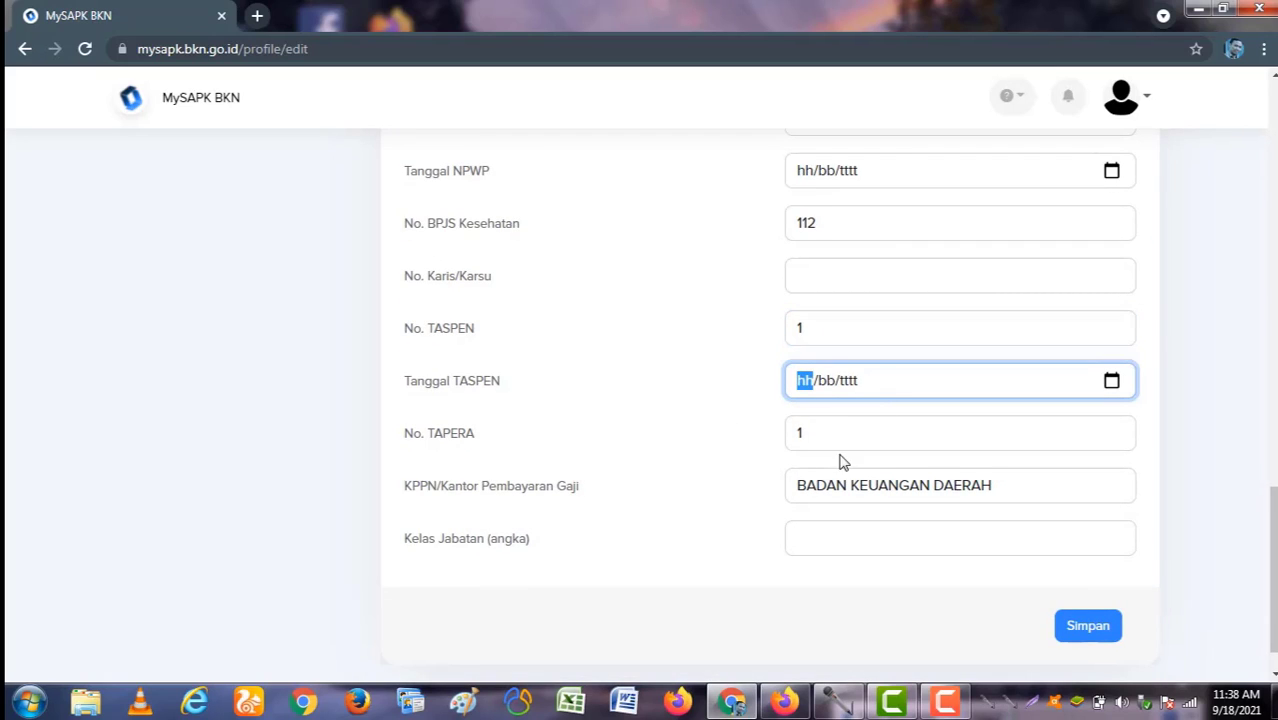
{"action": "scroll", "coordinate": [840, 462], "scroll_direction": "down", "scroll_amount": 1}
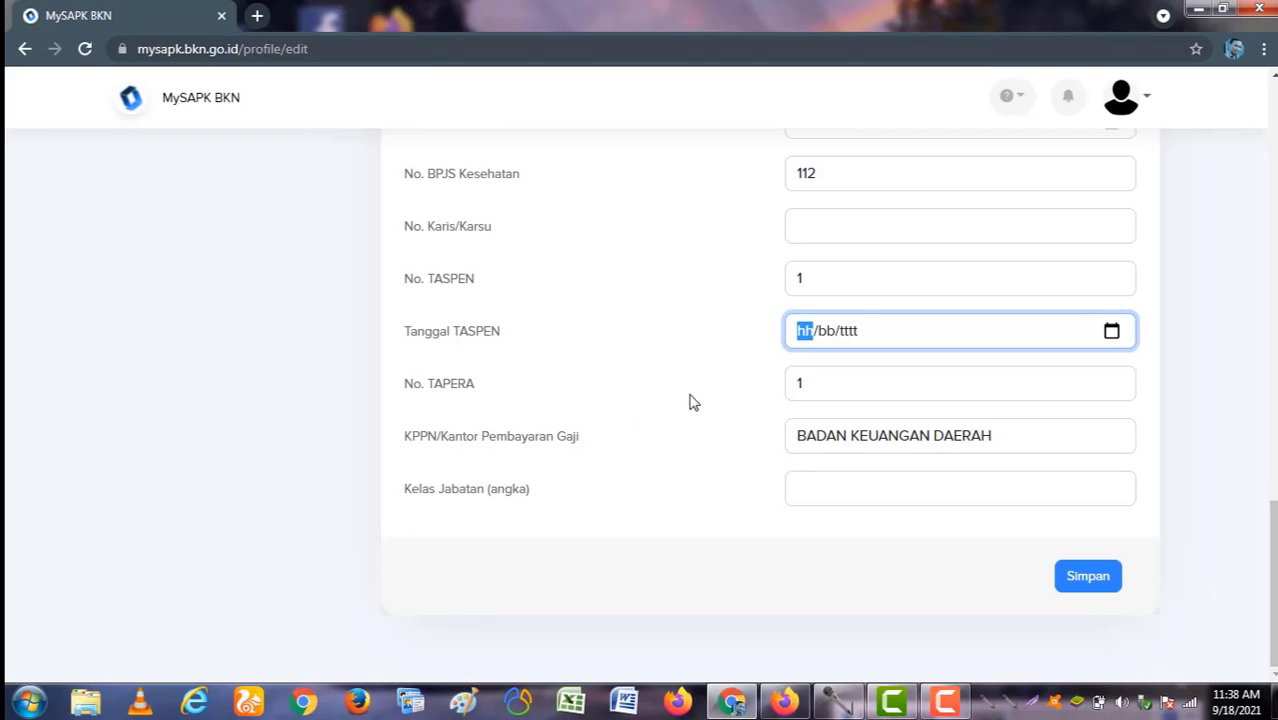
Step: Clear the 1 from the No. TAPERA field
{"action": "left_click", "coordinate": [825, 379]}
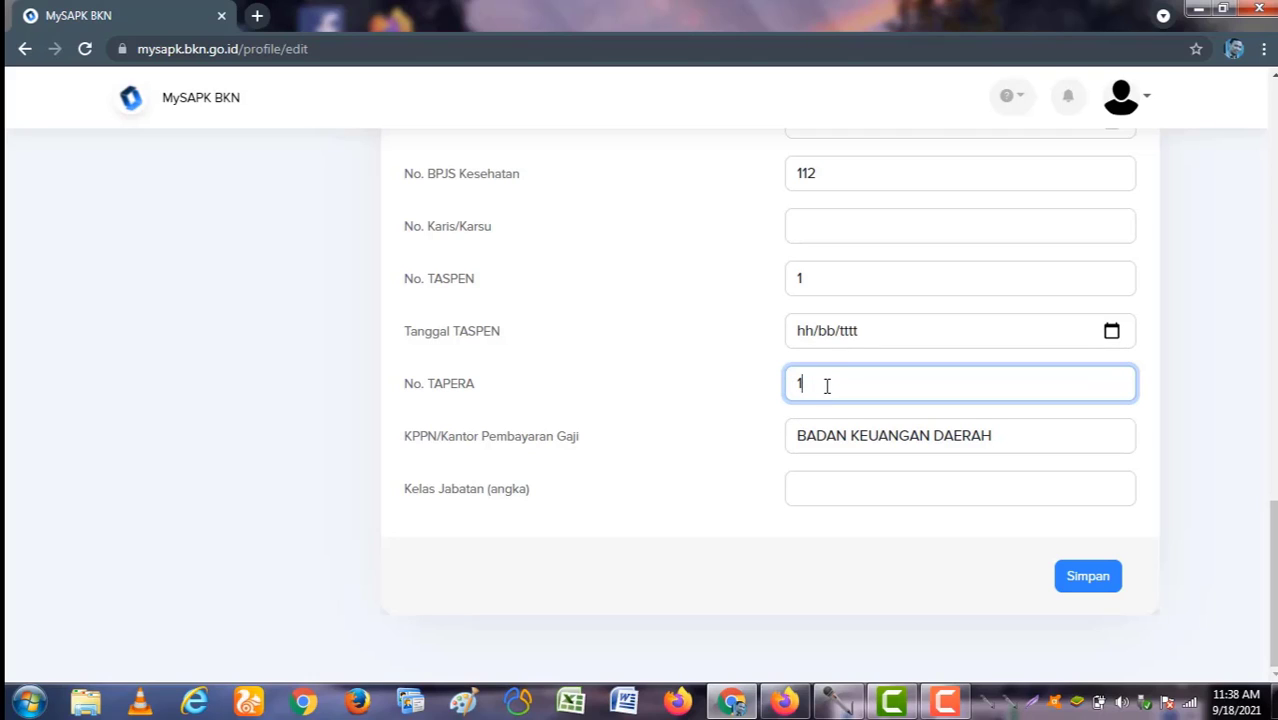
{"action": "left_click_drag", "start_coordinate": [824, 382], "coordinate": [795, 383]}
{"action": "left_click", "coordinate": [818, 390]}
{"action": "key", "text": "BackSpace"}
Step: Enter 5 in Kelas Jabatan and save the Data Pendukung changes
{"action": "left_click", "coordinate": [802, 479]}
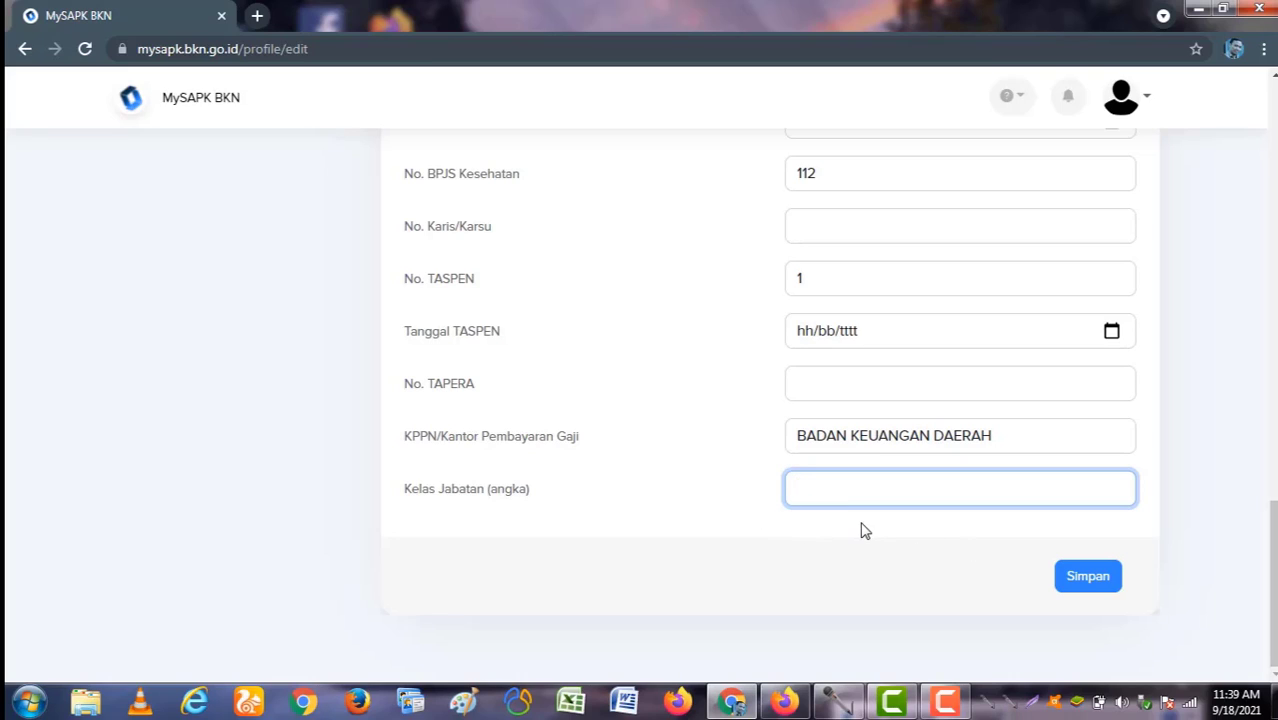
{"action": "type", "text": "9"}
{"action": "key", "text": "BackSpace"}
{"action": "type", "text": "5"}
{"action": "left_click", "coordinate": [1088, 578]}
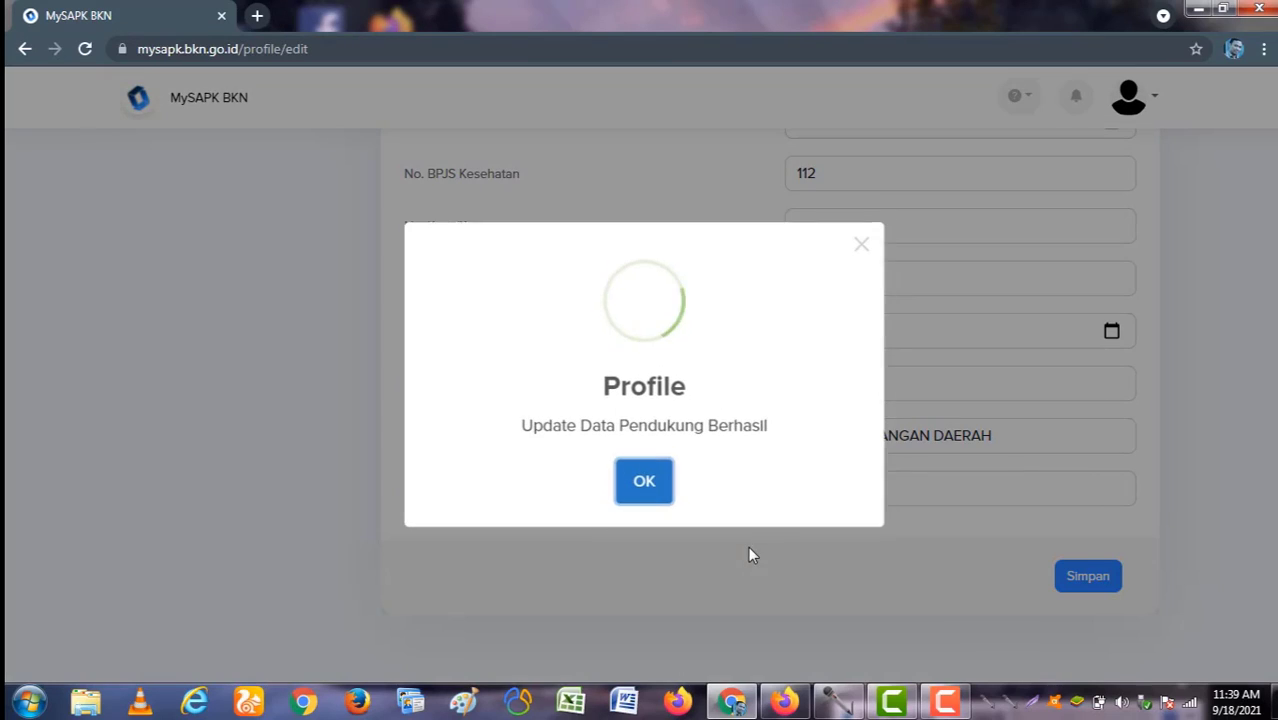
{"action": "left_click", "coordinate": [643, 483]}
{"action": "scroll", "coordinate": [687, 487], "scroll_direction": "up", "scroll_amount": 15}
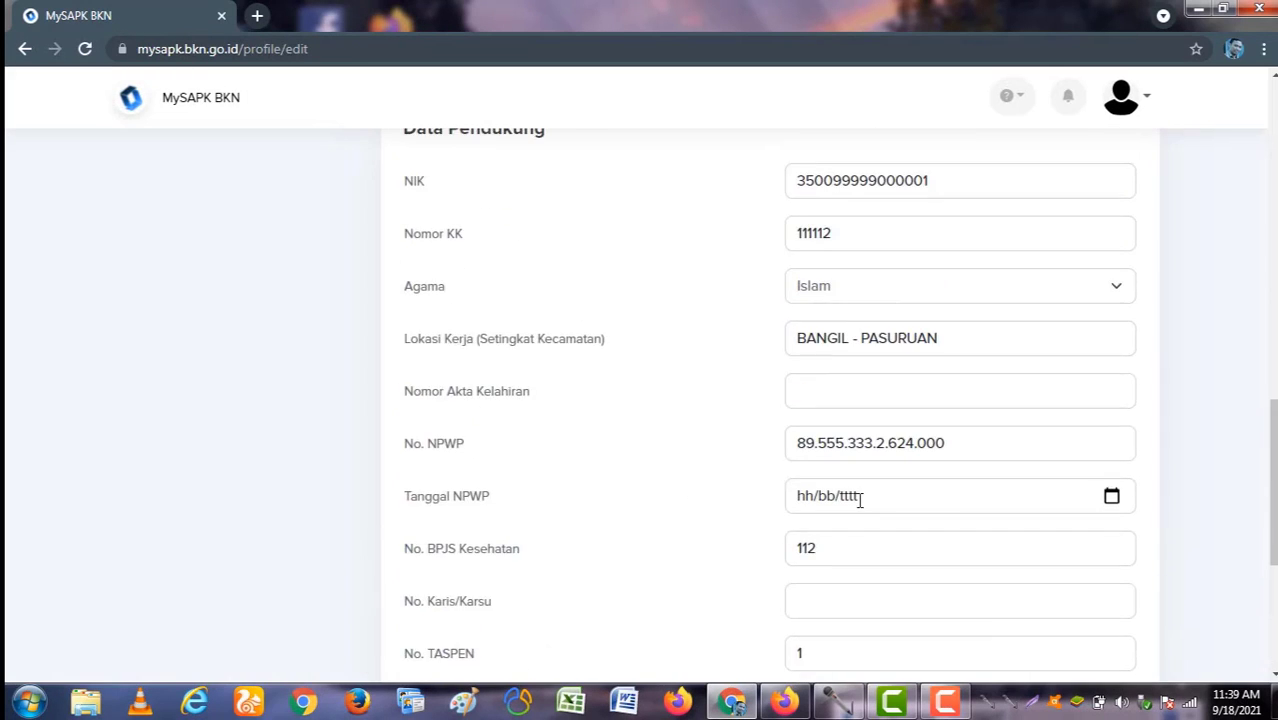
{"action": "scroll", "coordinate": [912, 487], "scroll_direction": "up", "scroll_amount": 3}
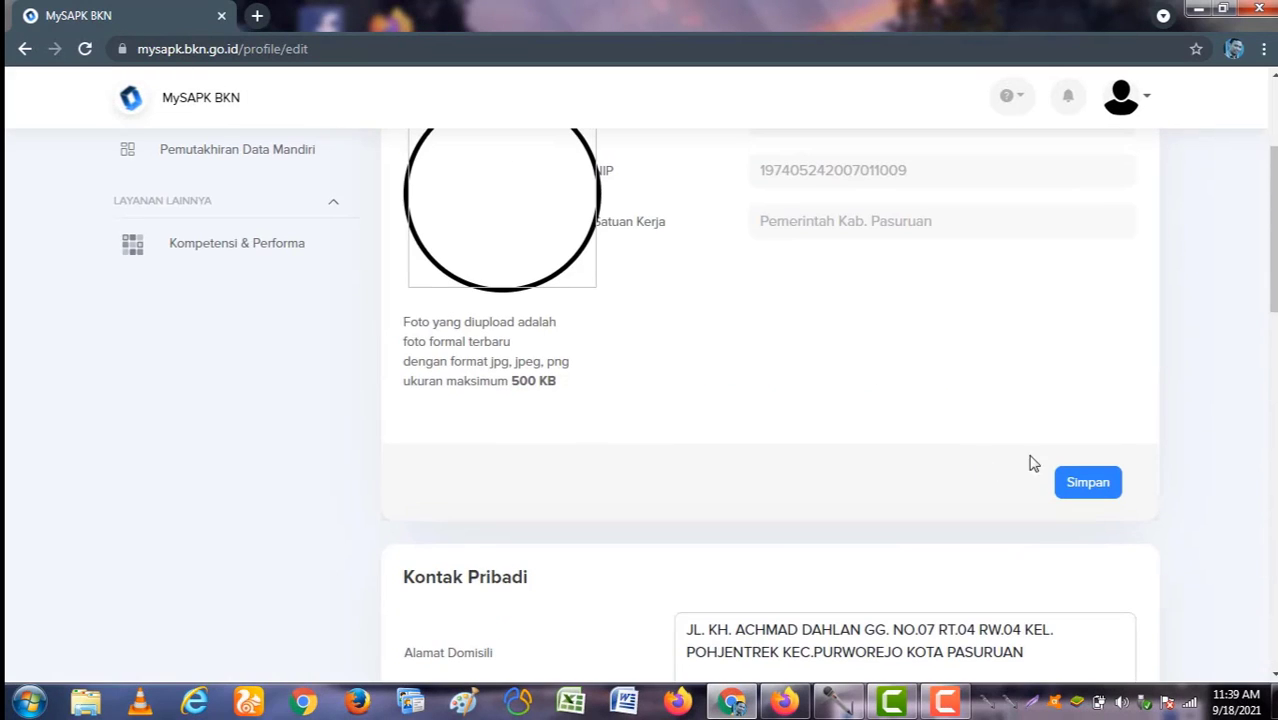
Step: Return to Pemutakhiran Data Mandiri and reopen the Riwayat Ubah Profile category
{"action": "scroll", "coordinate": [818, 508], "scroll_direction": "up", "scroll_amount": 3}
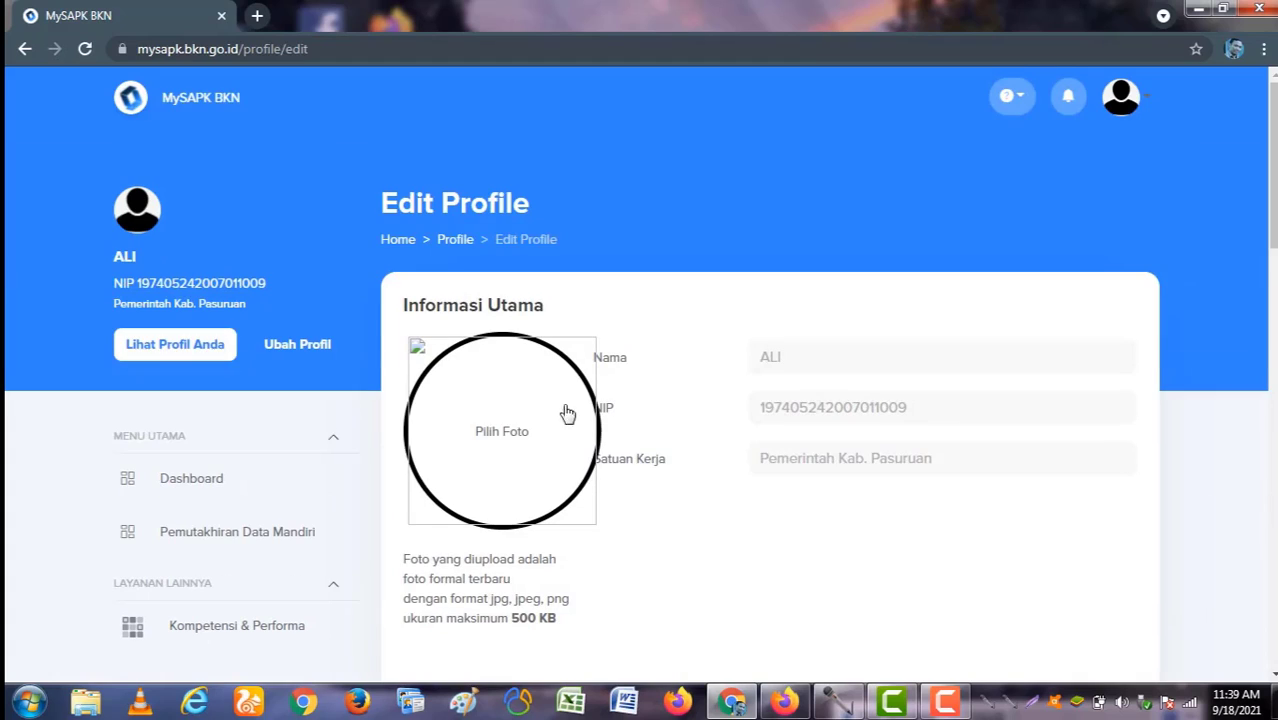
{"action": "left_click", "coordinate": [265, 531]}
{"action": "scroll", "coordinate": [449, 528], "scroll_direction": "down", "scroll_amount": 2}
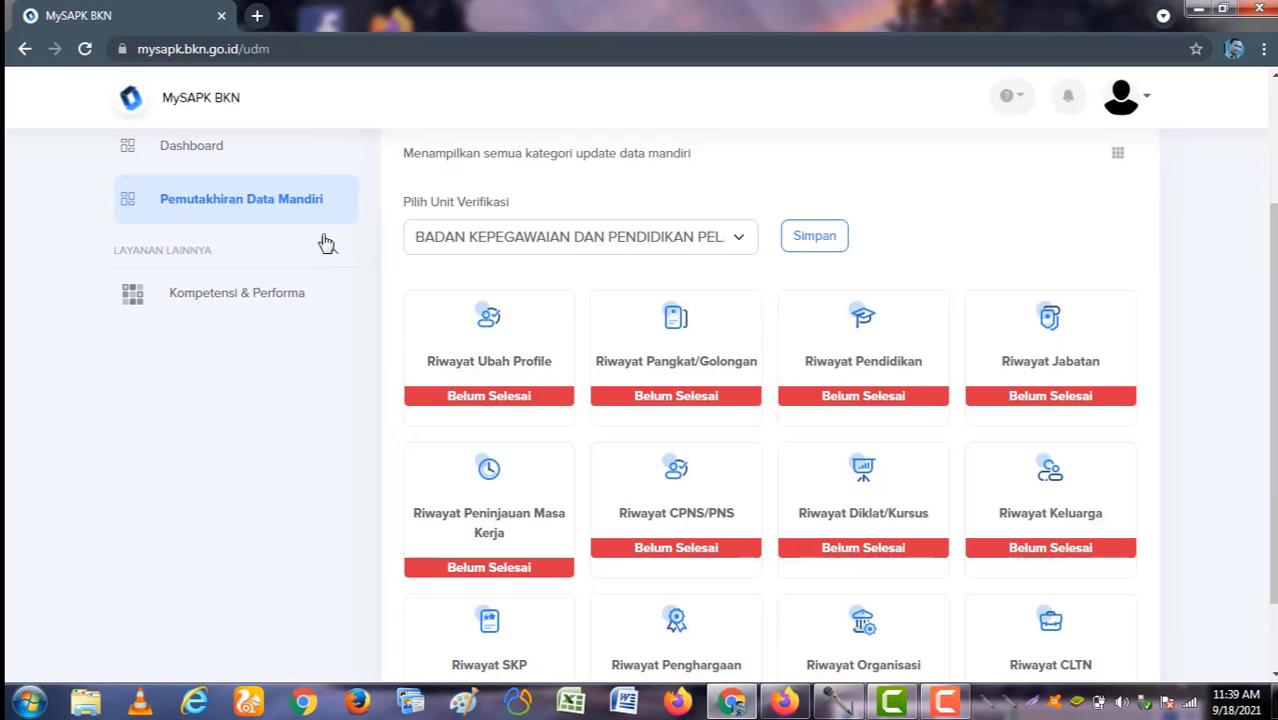
{"action": "left_click", "coordinate": [443, 341]}
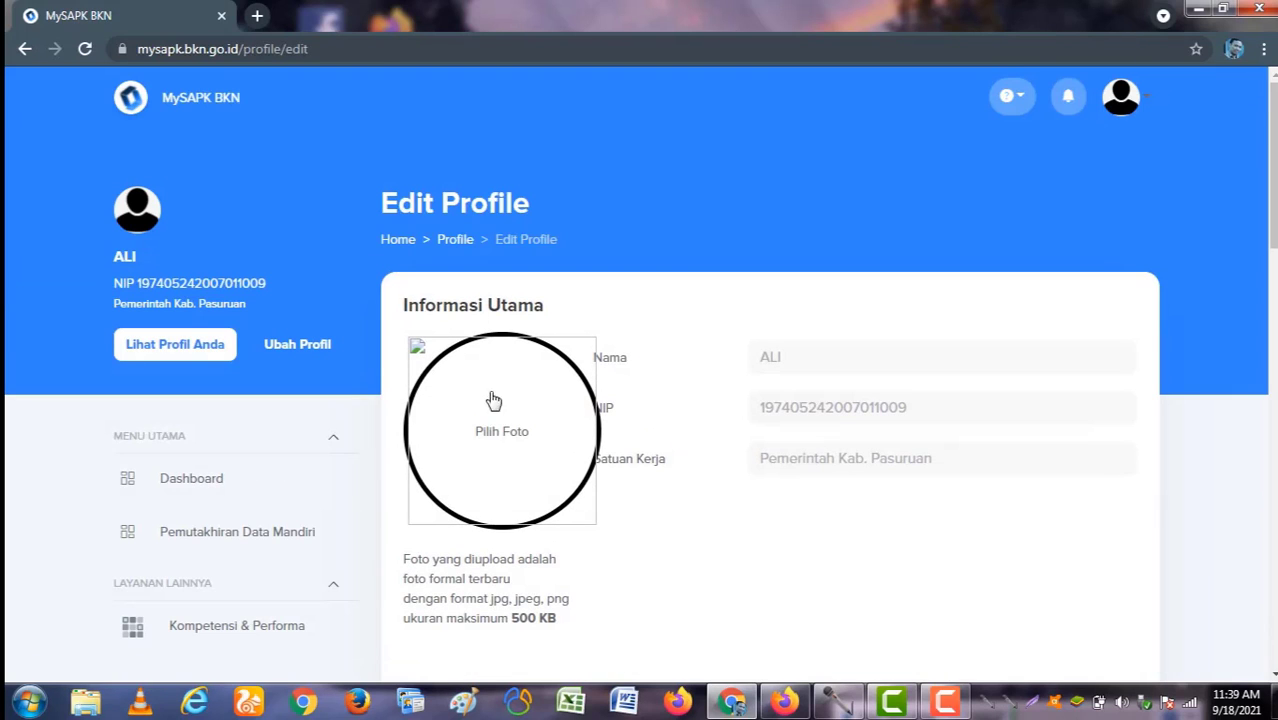
{"action": "scroll", "coordinate": [553, 432], "scroll_direction": "down", "scroll_amount": 1}
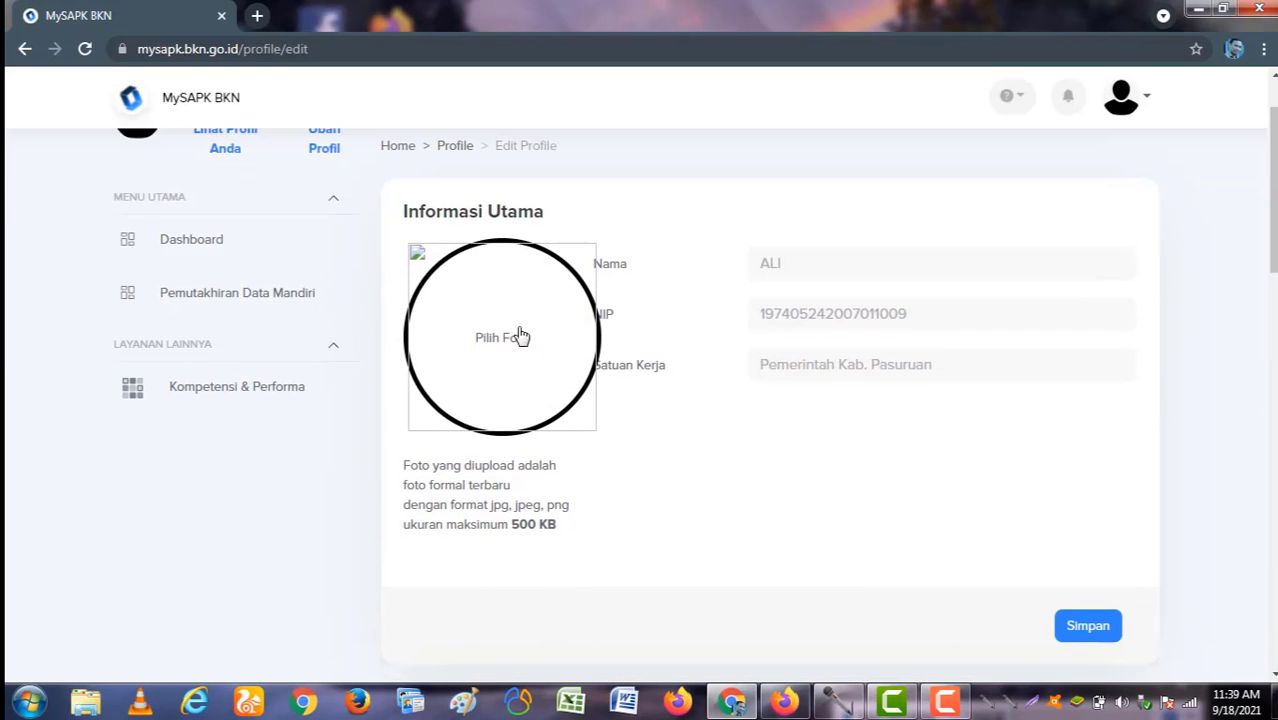
Step: Upload 99.jpeg from My Pictures as the new profile photo and save it
{"action": "left_click", "coordinate": [491, 351]}
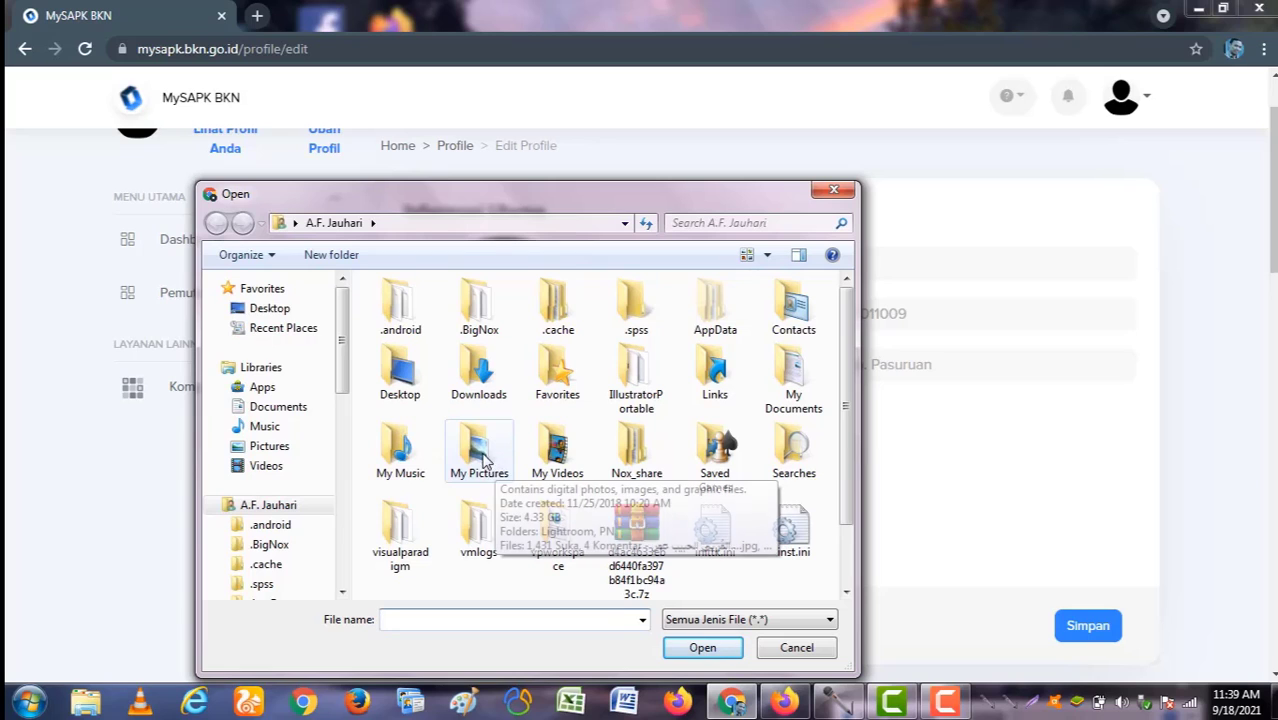
{"action": "double_click", "coordinate": [486, 463]}
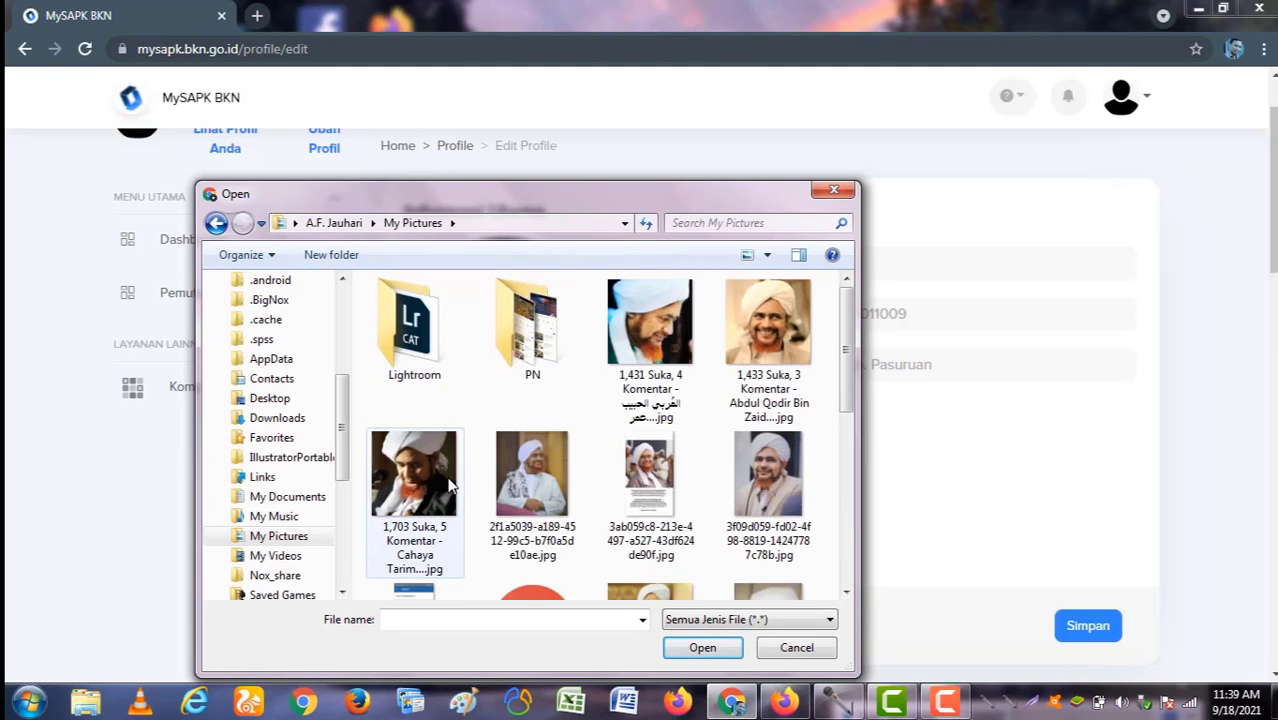
{"action": "scroll", "coordinate": [433, 470], "scroll_direction": "down", "scroll_amount": 3}
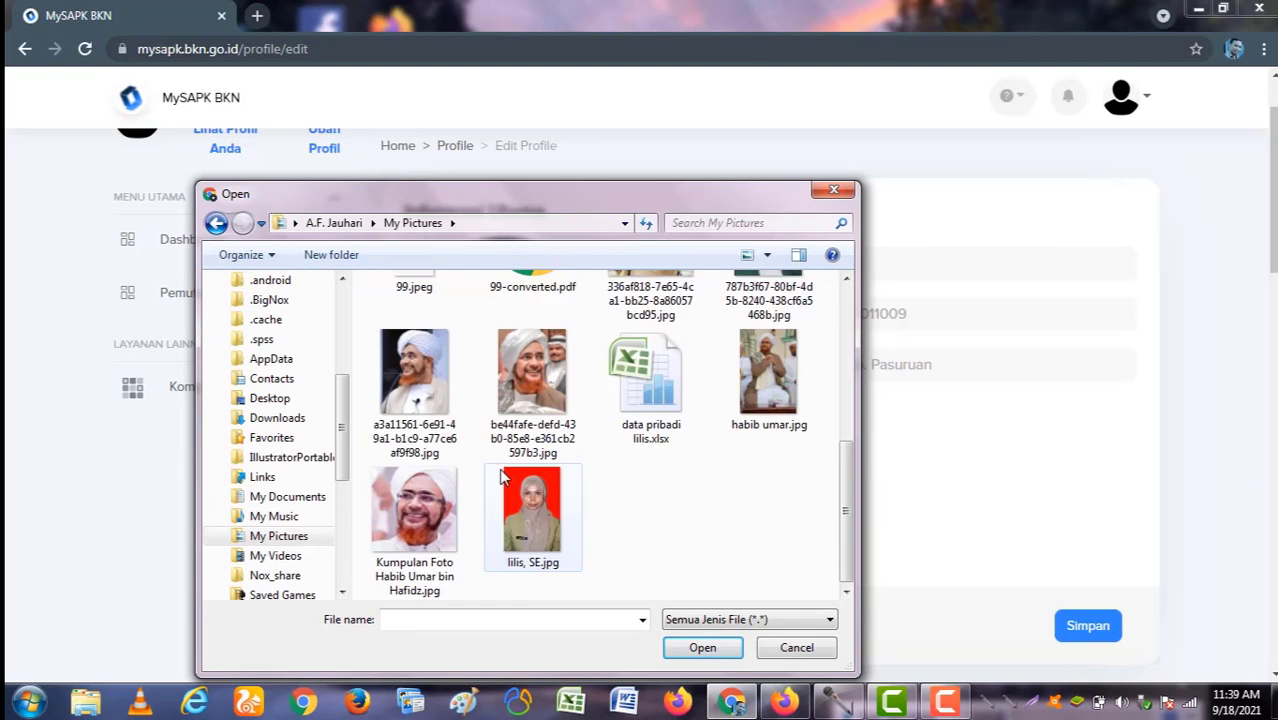
{"action": "scroll", "coordinate": [500, 478], "scroll_direction": "up", "scroll_amount": 1}
{"action": "scroll", "coordinate": [500, 478], "scroll_direction": "up", "scroll_amount": 1}
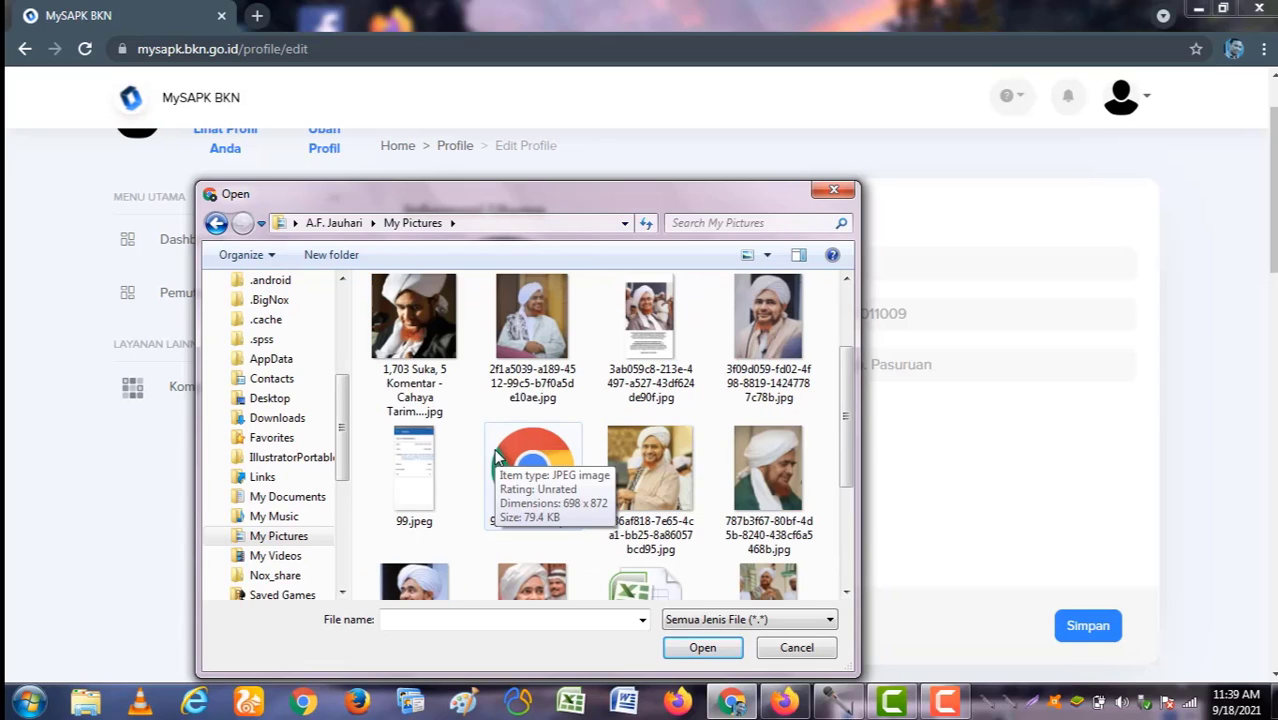
{"action": "left_click", "coordinate": [416, 489]}
{"action": "double_click", "coordinate": [416, 469]}
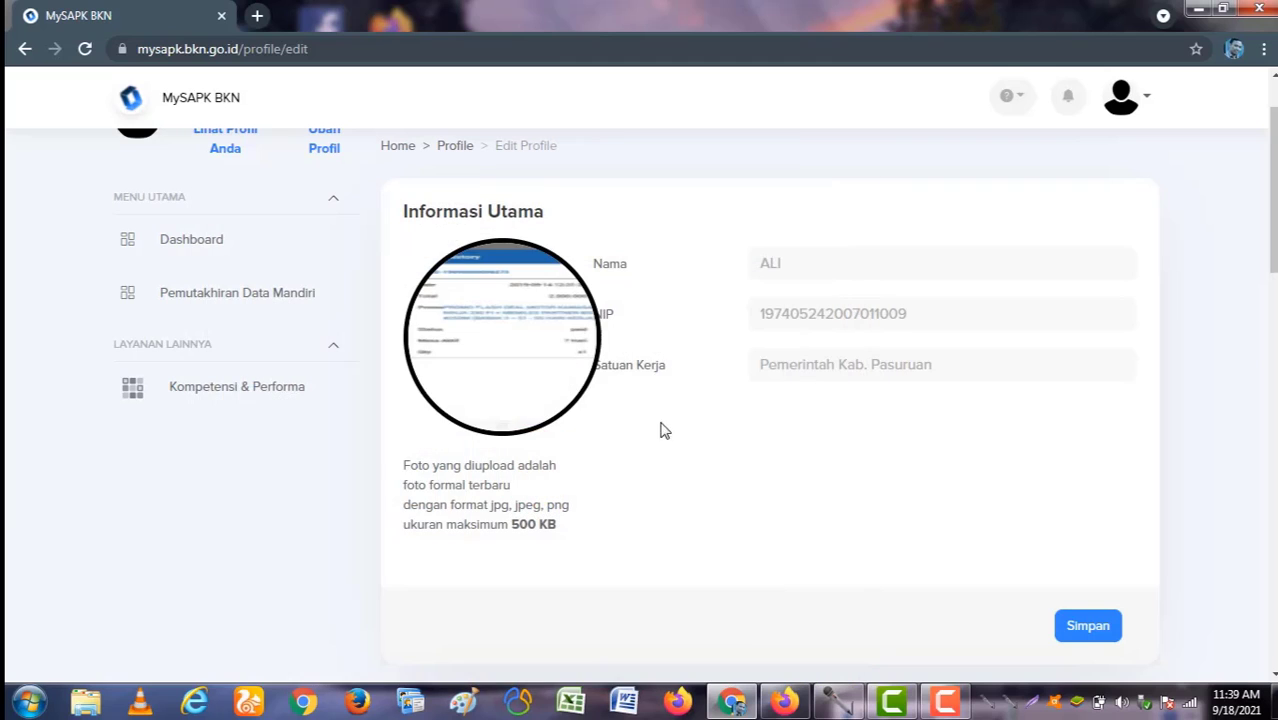
{"action": "scroll", "coordinate": [646, 485], "scroll_direction": "down", "scroll_amount": 1}
{"action": "scroll", "coordinate": [646, 485], "scroll_direction": "down", "scroll_amount": 1}
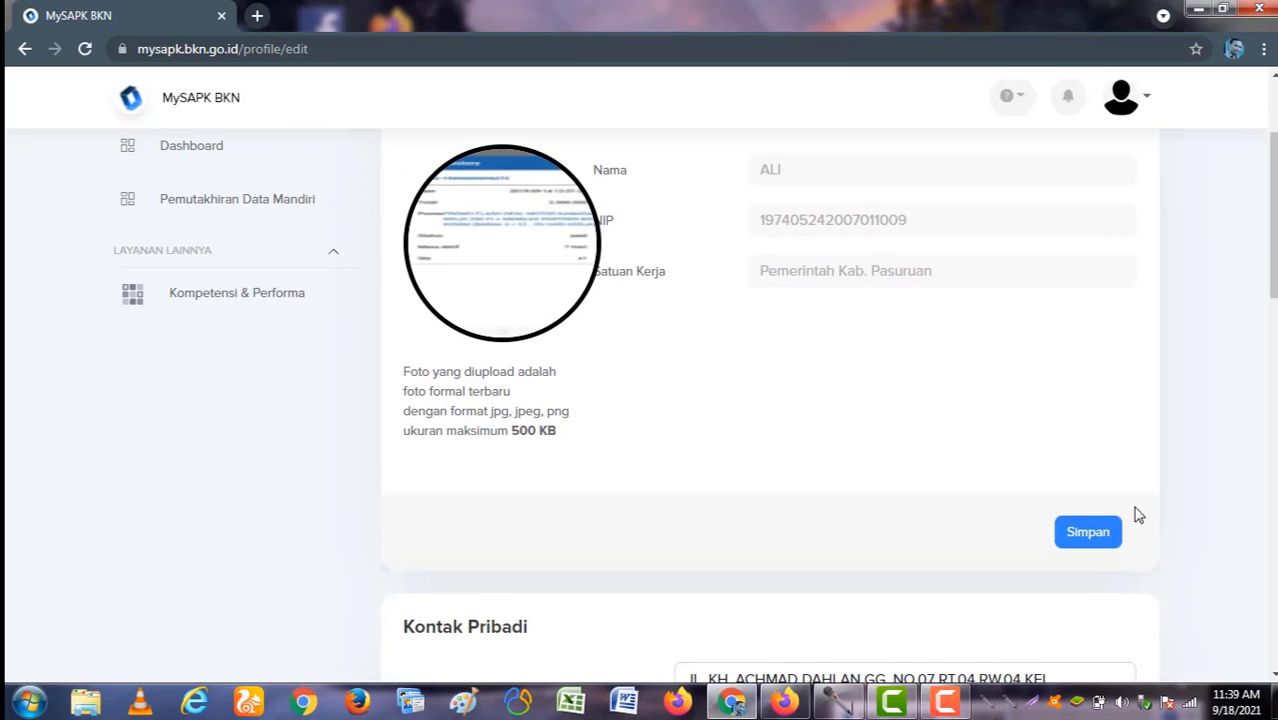
{"action": "left_click", "coordinate": [1089, 531]}
{"action": "left_click", "coordinate": [603, 484]}
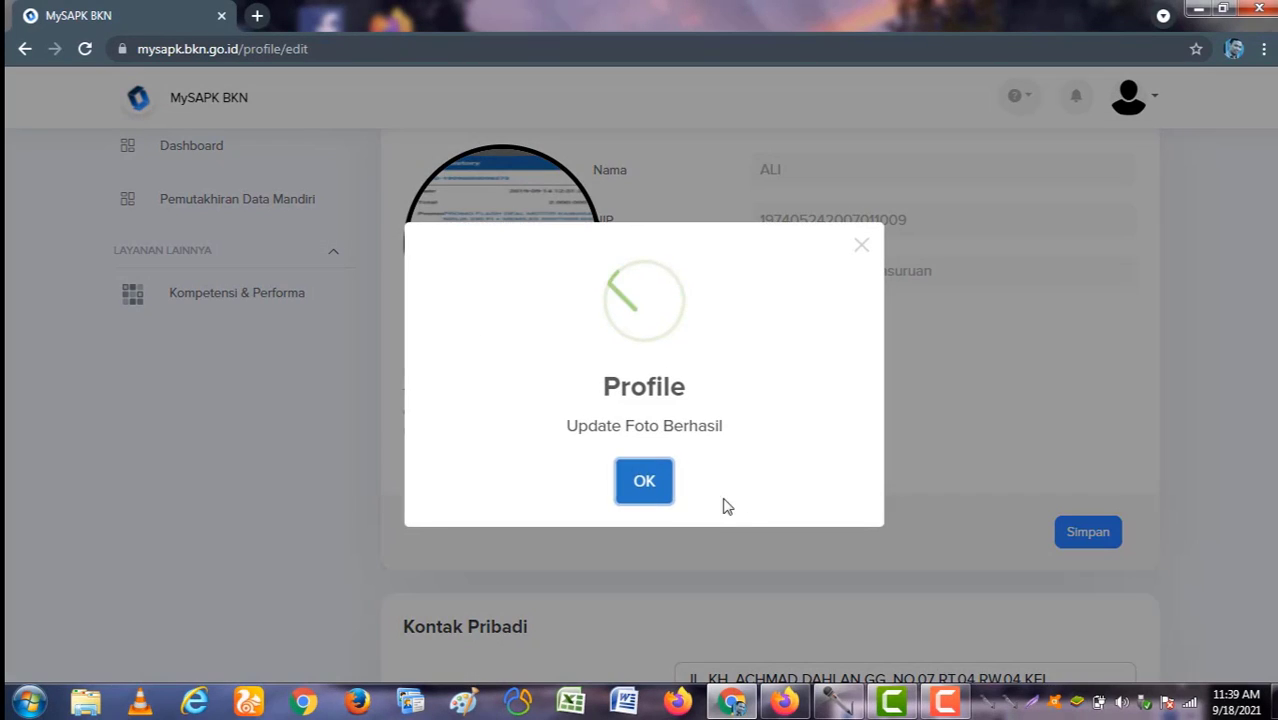
{"action": "left_click", "coordinate": [648, 484]}
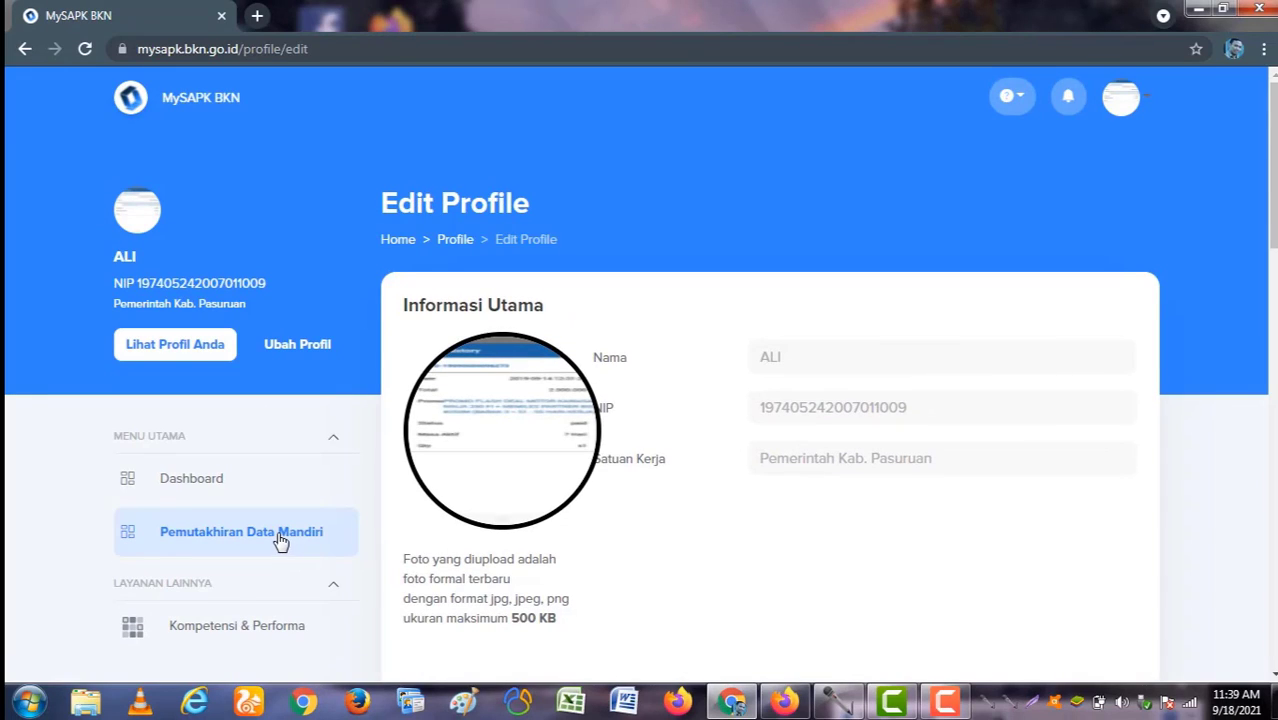
Step: Go back to Pemutakhiran Data Mandiri and open the Riwayat Pangkat/Golongan list of II/a–II/d entries
{"action": "left_click", "coordinate": [277, 539]}
{"action": "scroll", "coordinate": [570, 545], "scroll_direction": "down", "scroll_amount": 1}
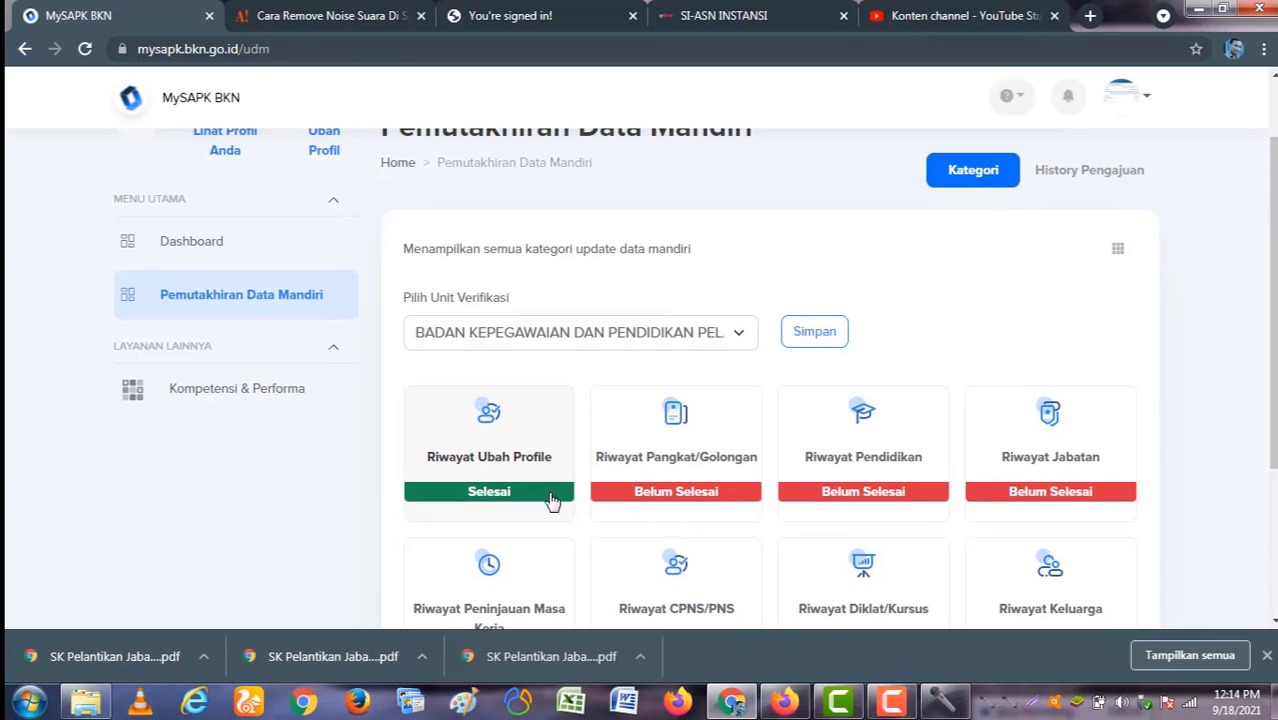
{"action": "left_click", "coordinate": [680, 434]}
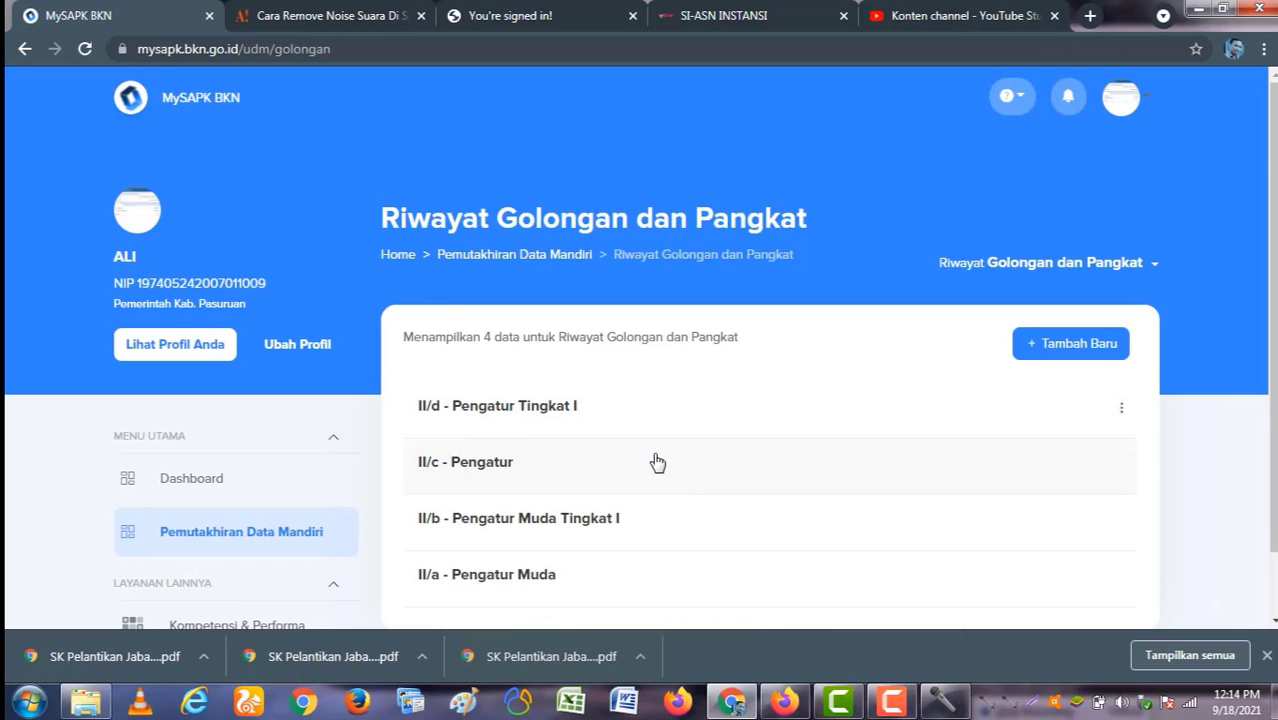
{"action": "scroll", "coordinate": [657, 462], "scroll_direction": "down", "scroll_amount": 1}
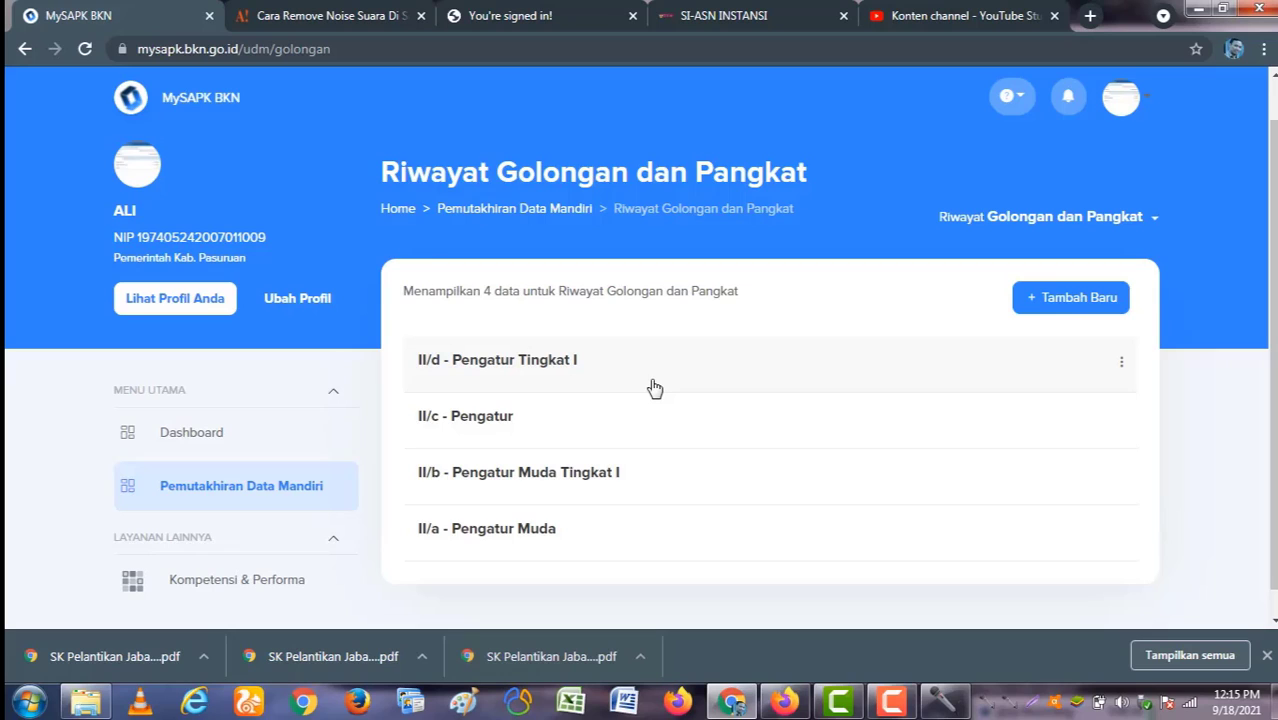
Step: Open the II/d rank entry for editing and review its SK number, SK date and Nomor Pertek BKN
{"action": "left_click", "coordinate": [1122, 366]}
{"action": "left_click", "coordinate": [1073, 408]}
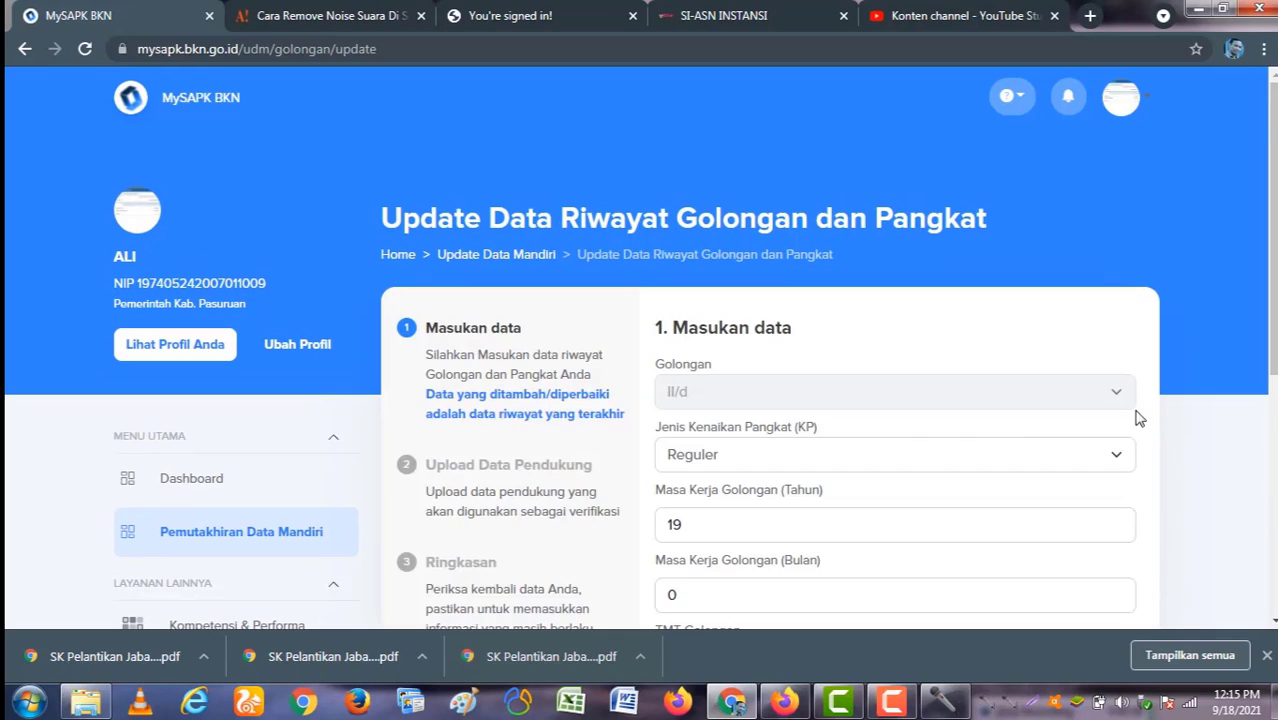
{"action": "scroll", "coordinate": [897, 462], "scroll_direction": "down", "scroll_amount": 4}
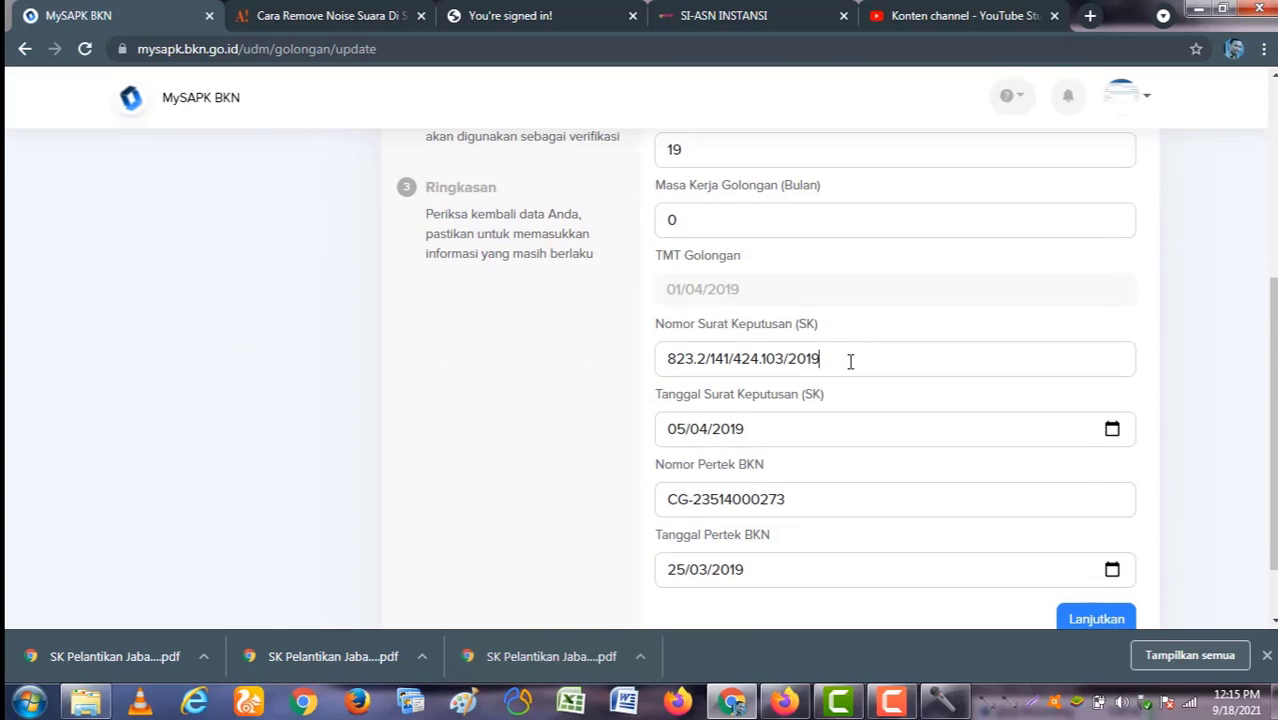
{"action": "left_click", "coordinate": [849, 362]}
{"action": "left_click", "coordinate": [805, 436]}
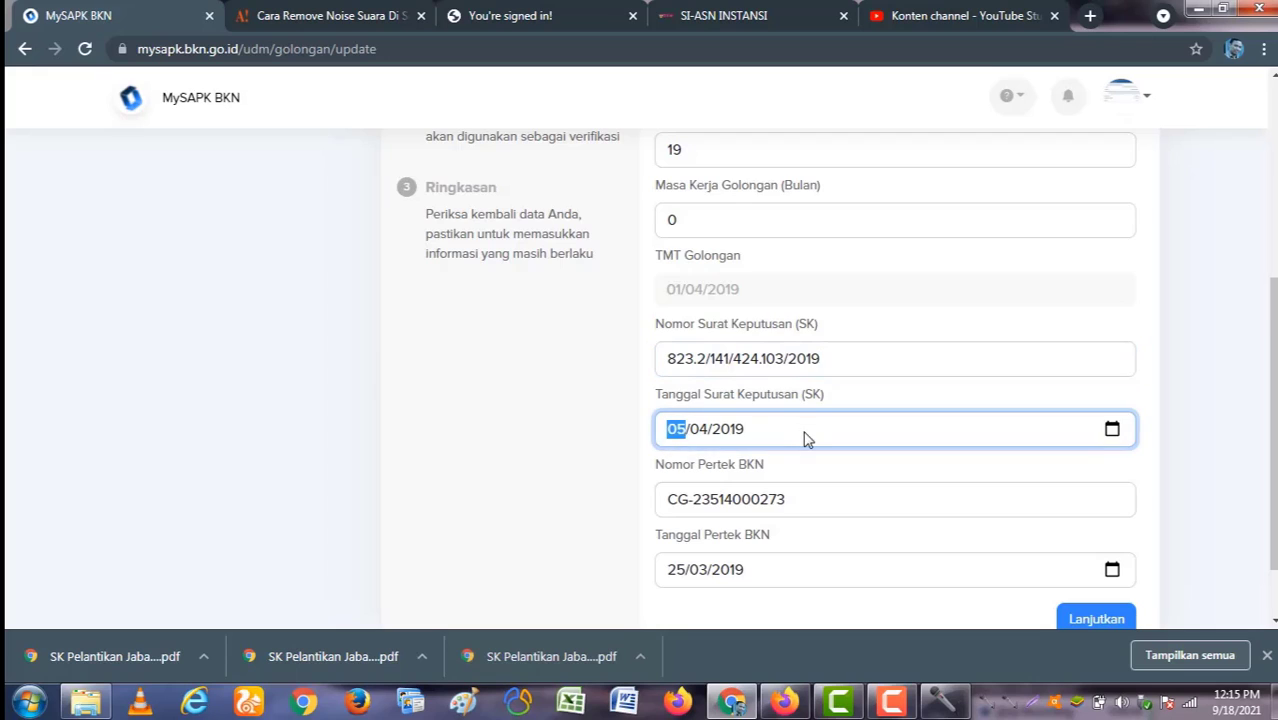
{"action": "scroll", "coordinate": [807, 436], "scroll_direction": "down", "scroll_amount": 1}
{"action": "left_click", "coordinate": [846, 416]}
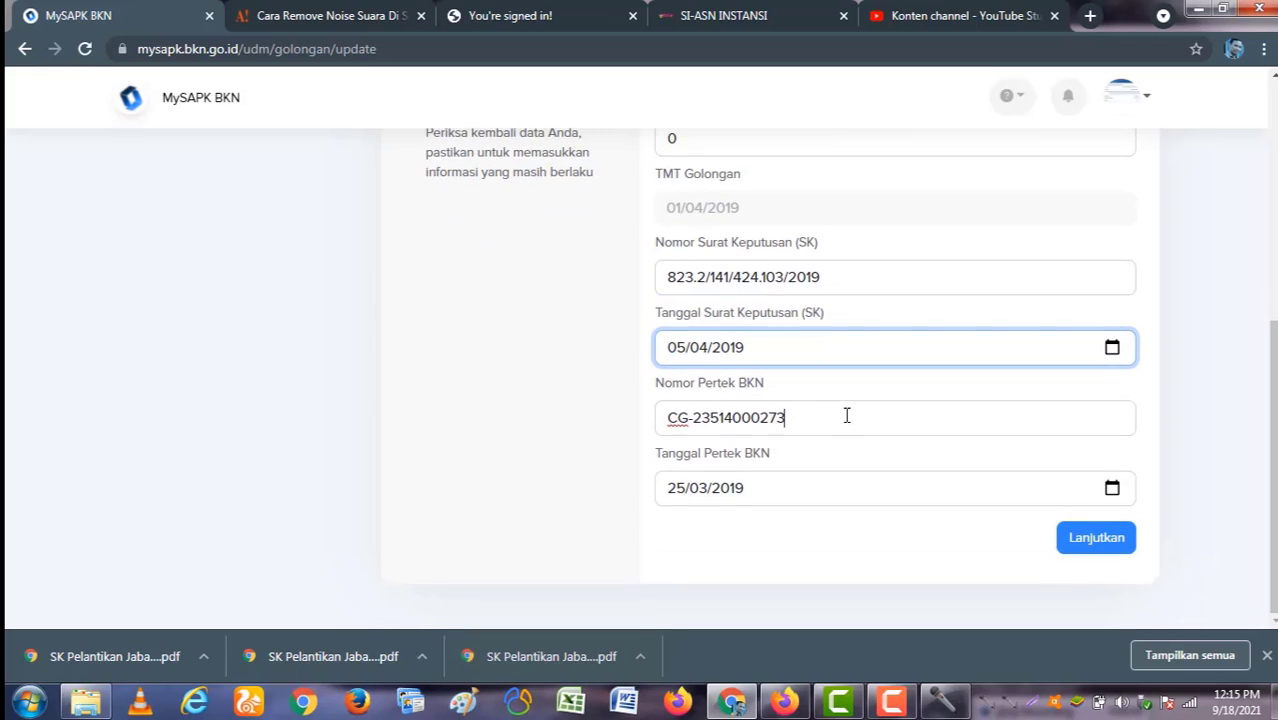
Step: Advance to the SK KP upload, cancel the file choice, and return to the data entry step
{"action": "left_click", "coordinate": [1096, 538]}
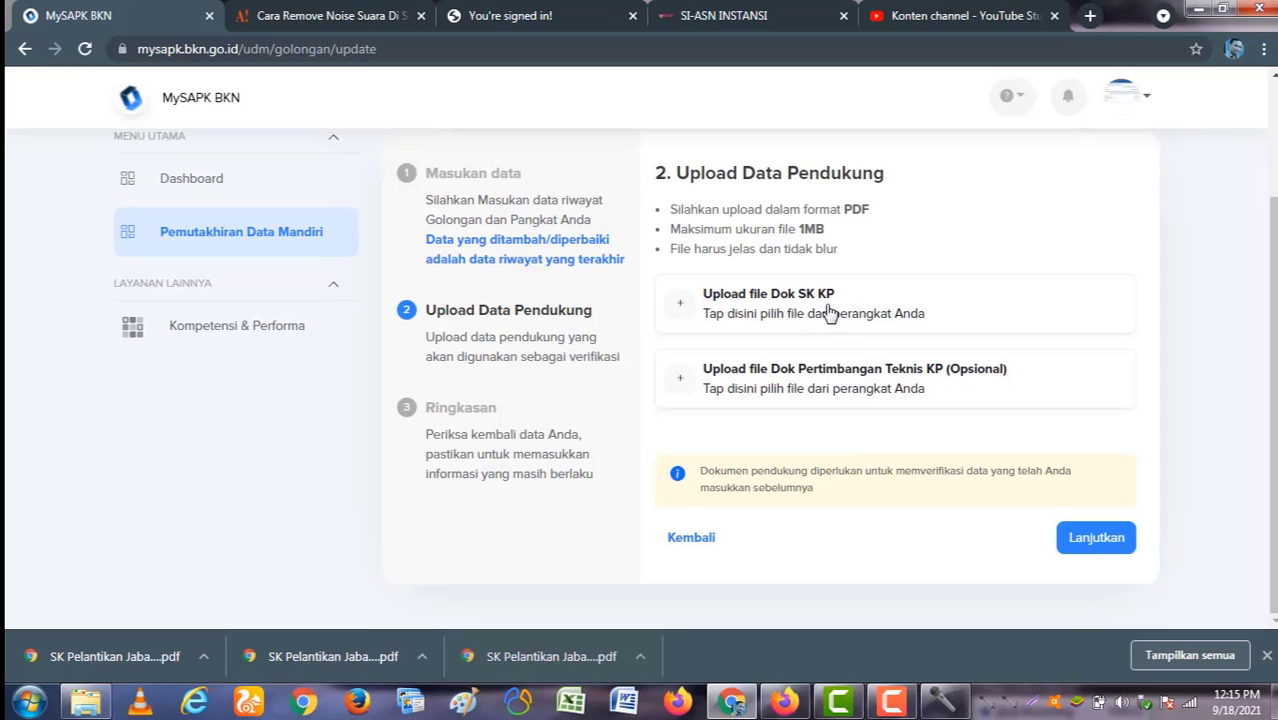
{"action": "left_click", "coordinate": [813, 316]}
{"action": "left_click", "coordinate": [835, 191]}
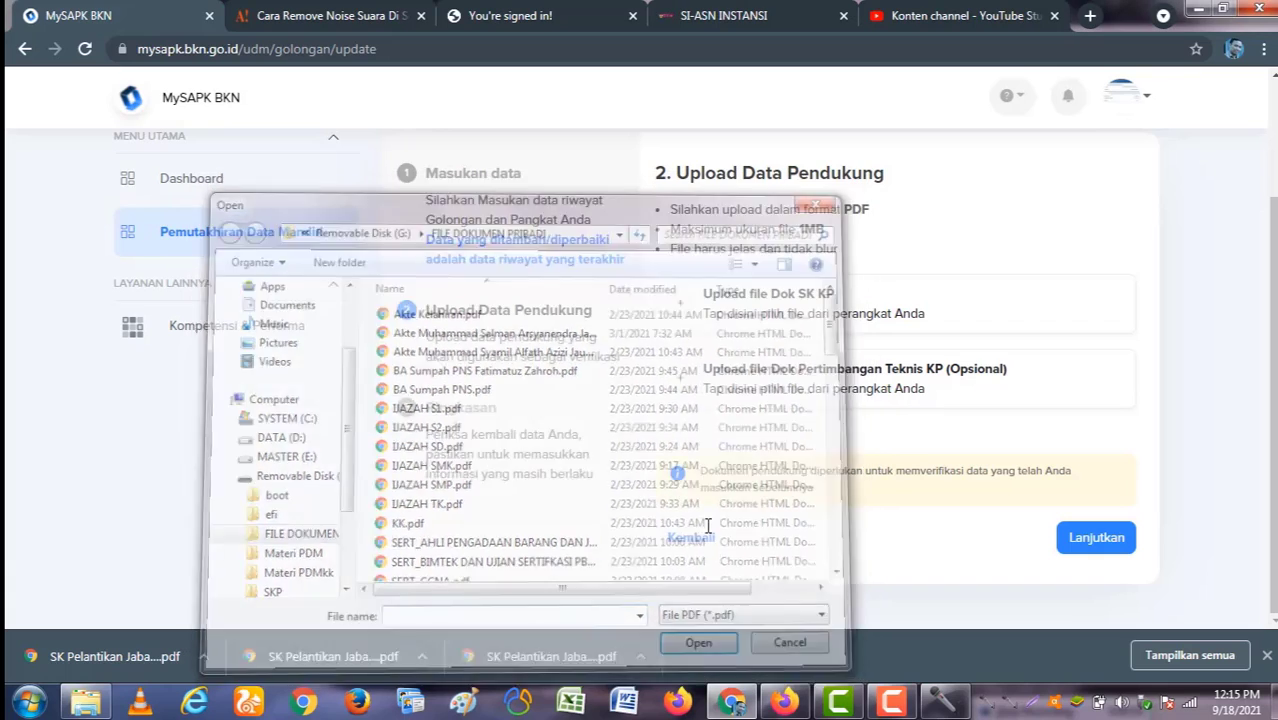
{"action": "left_click", "coordinate": [686, 540]}
{"action": "scroll", "coordinate": [825, 560], "scroll_direction": "up", "scroll_amount": 5}
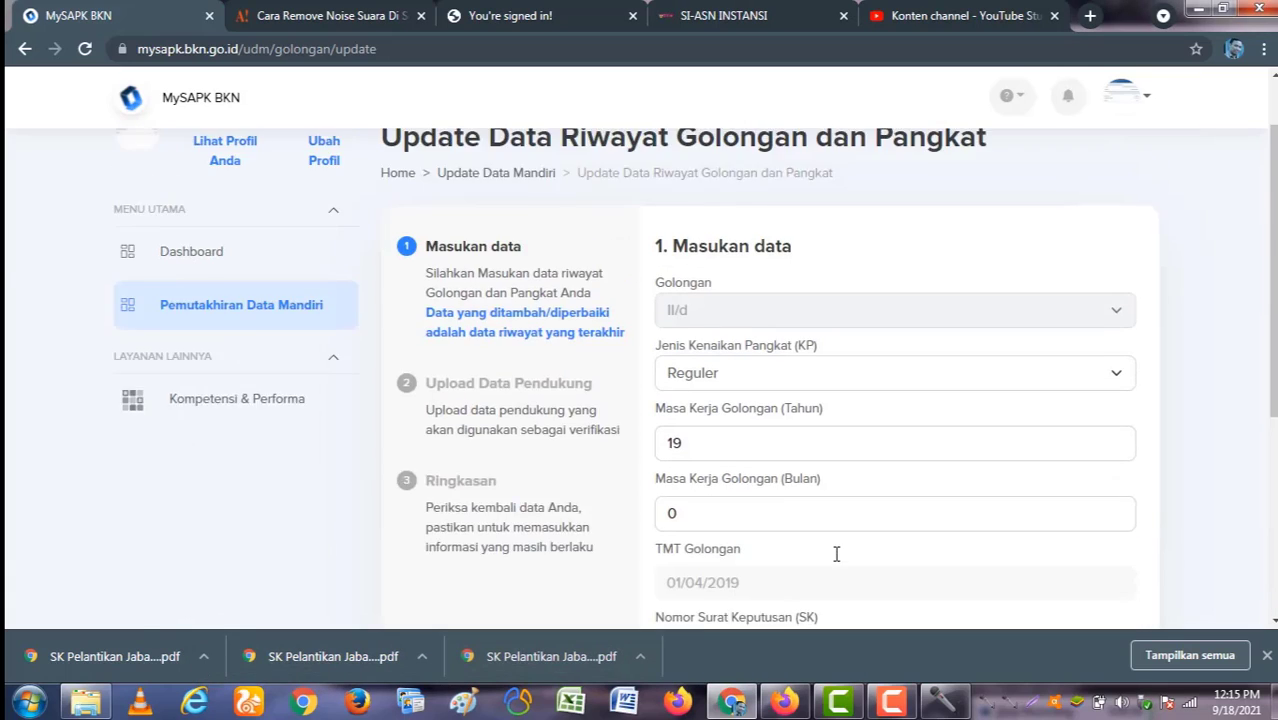
Step: Reopen the Riwayat Pangkat/Golongan list, try Tambah Baru, then return to the four-entry list
{"action": "left_click", "coordinate": [283, 546]}
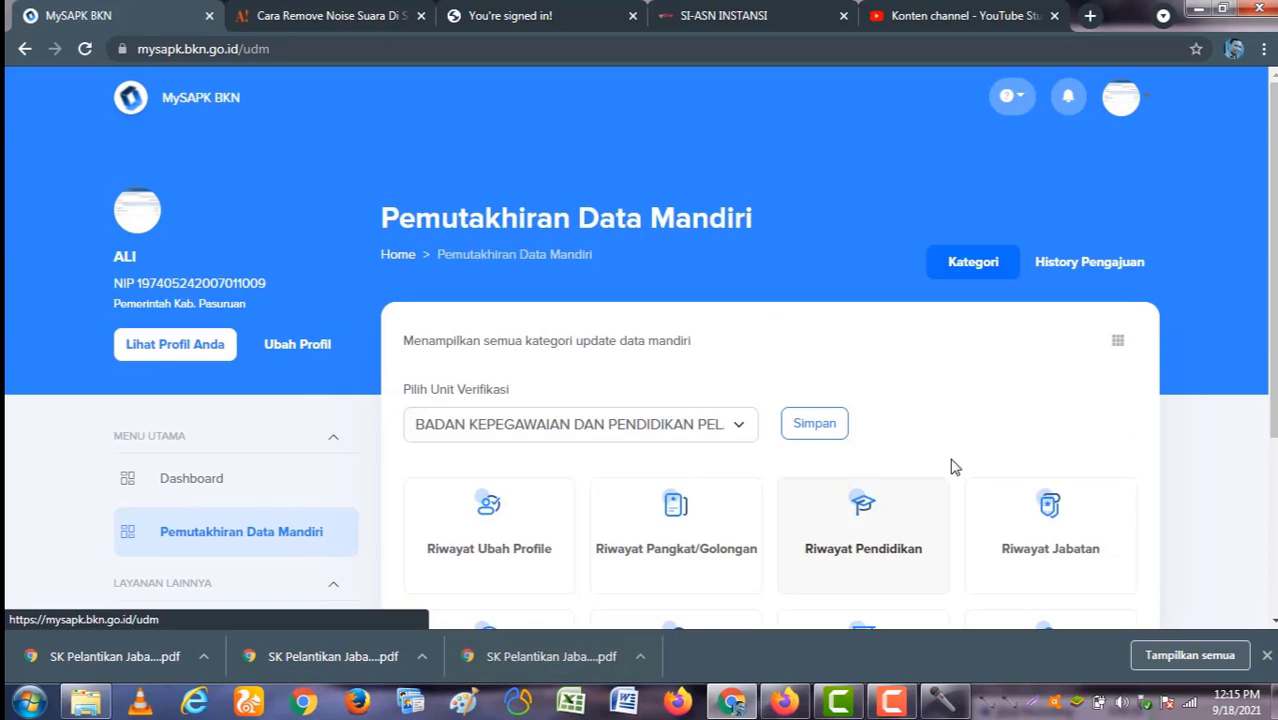
{"action": "left_click", "coordinate": [688, 548]}
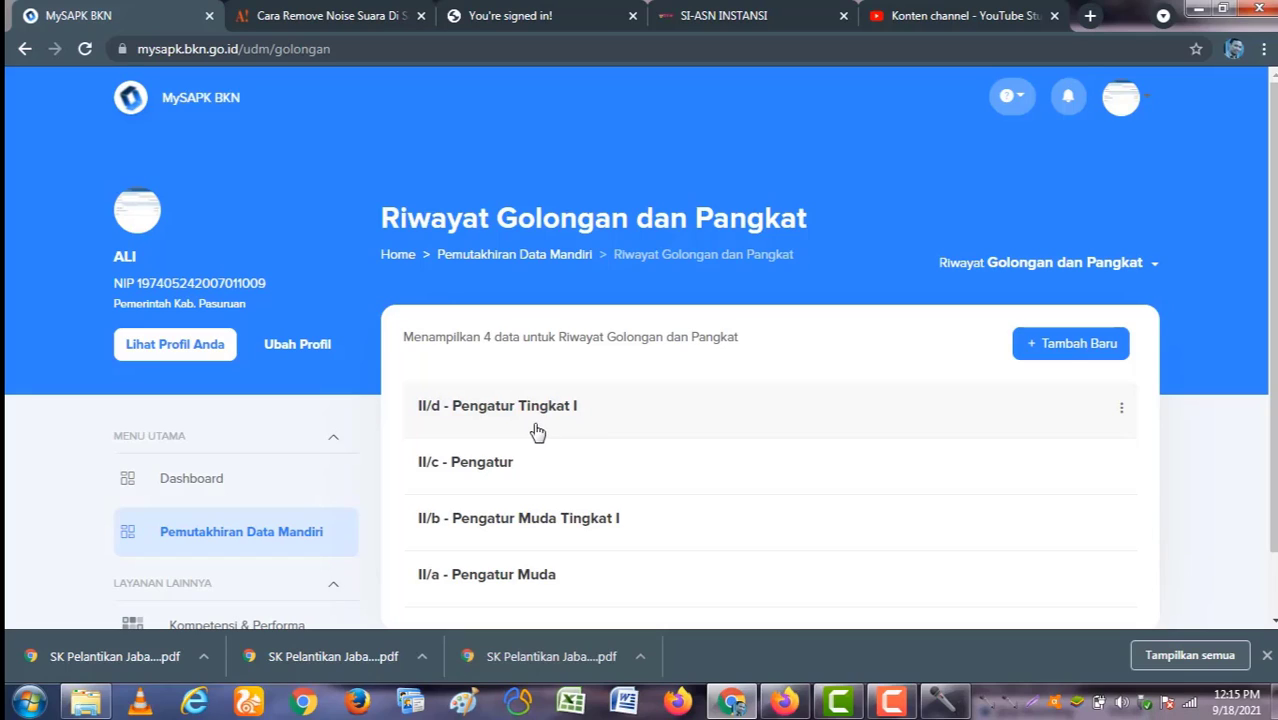
{"action": "left_click", "coordinate": [1062, 351]}
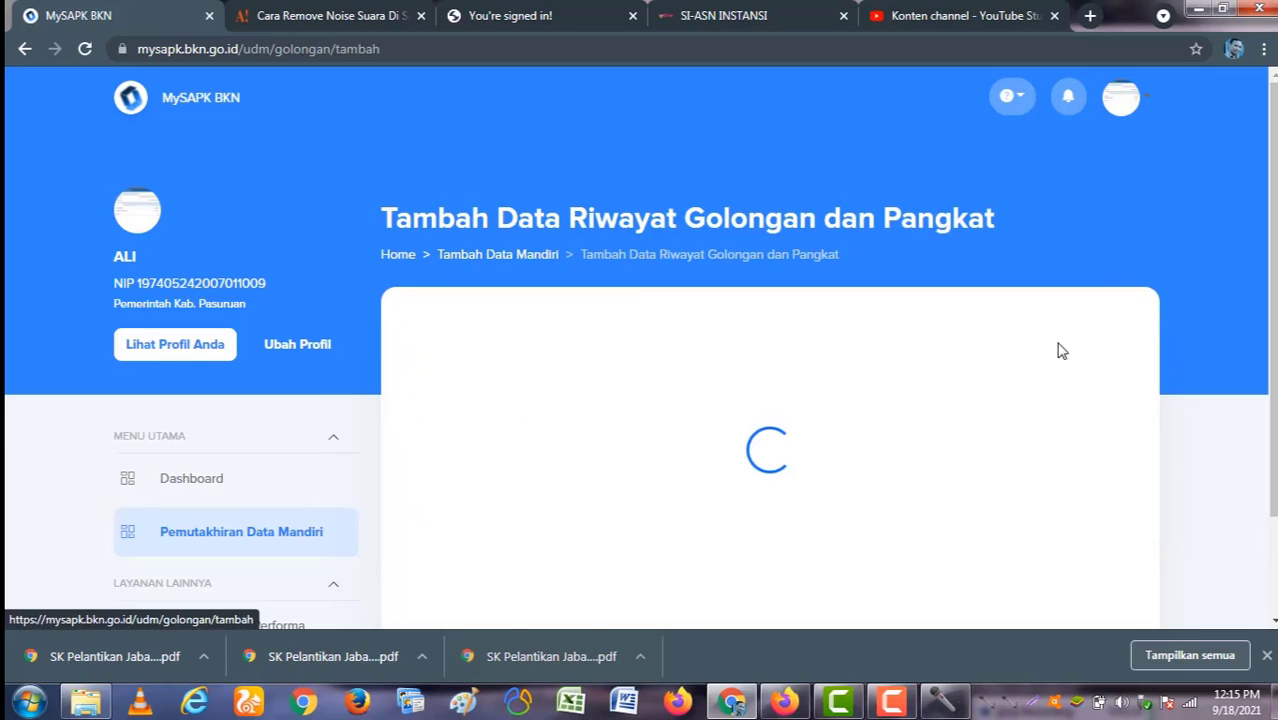
{"action": "left_click", "coordinate": [314, 531]}
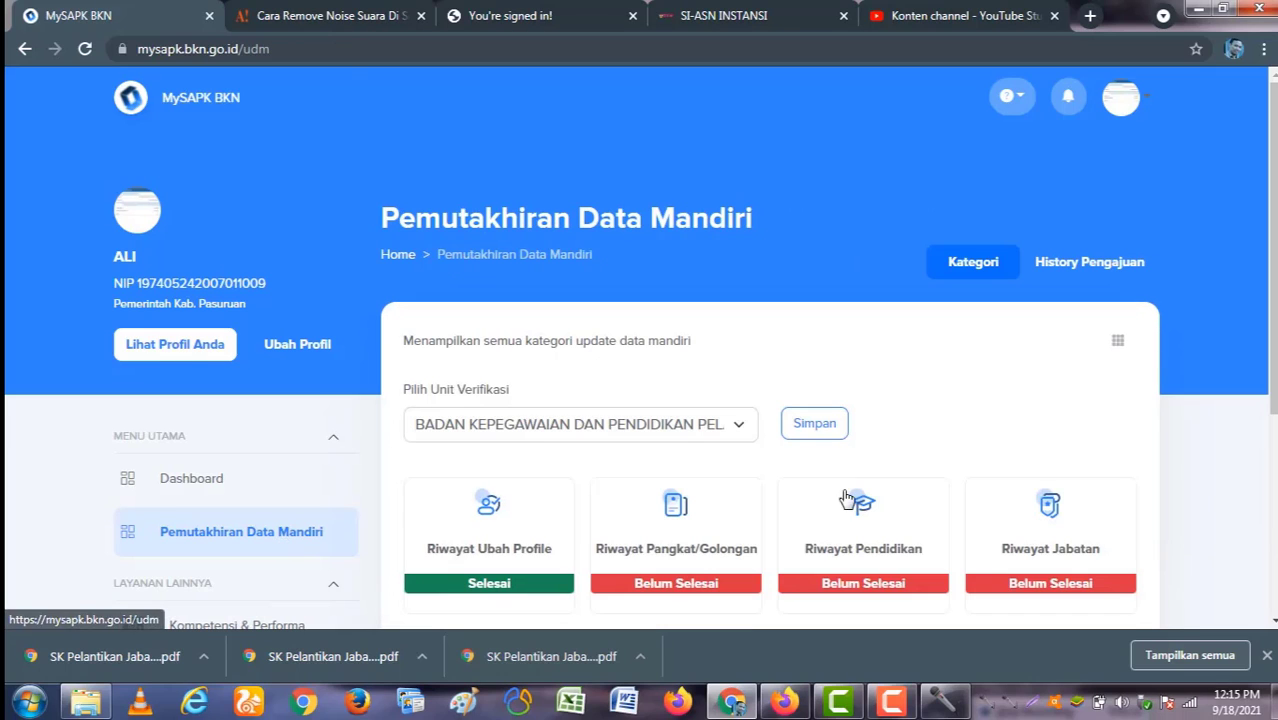
{"action": "left_click", "coordinate": [696, 550]}
{"action": "scroll", "coordinate": [522, 445], "scroll_direction": "down", "scroll_amount": 1}
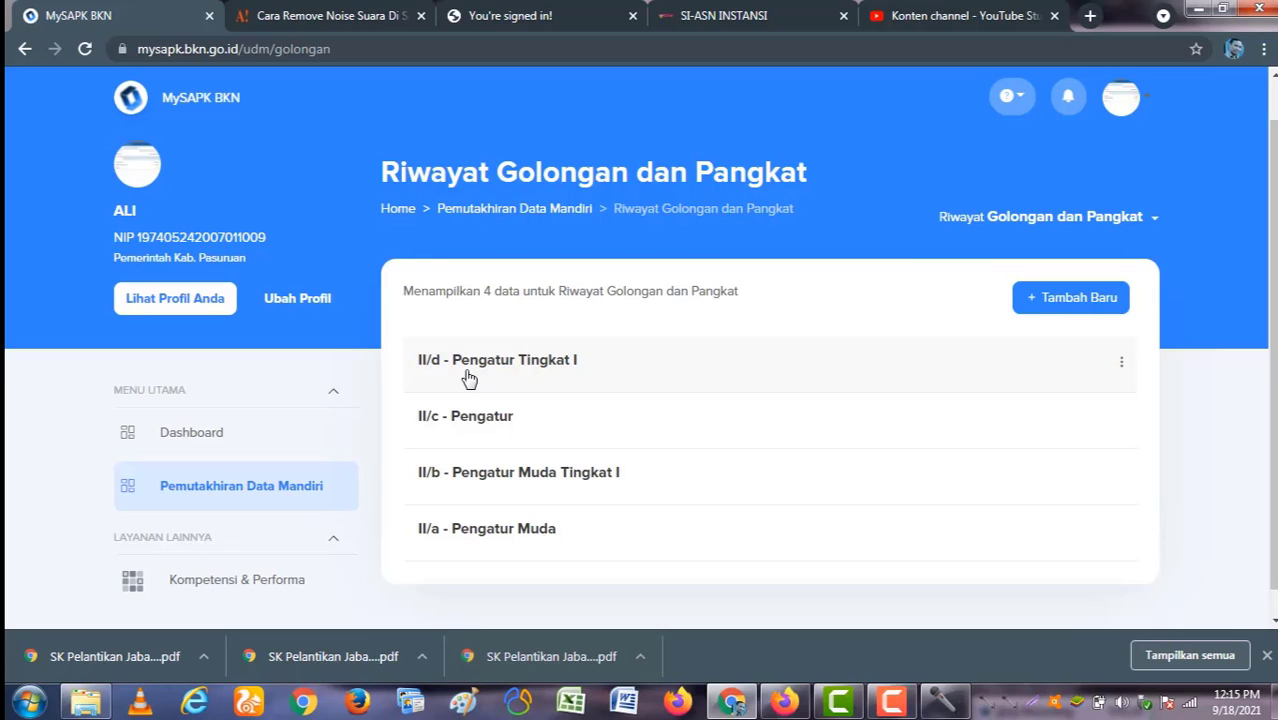
Step: Start a new rank entry with Golongan III/a and KP type Pilihan (Jabatan Fungsional Tertentu)
{"action": "left_click", "coordinate": [1071, 298]}
{"action": "left_click", "coordinate": [810, 393]}
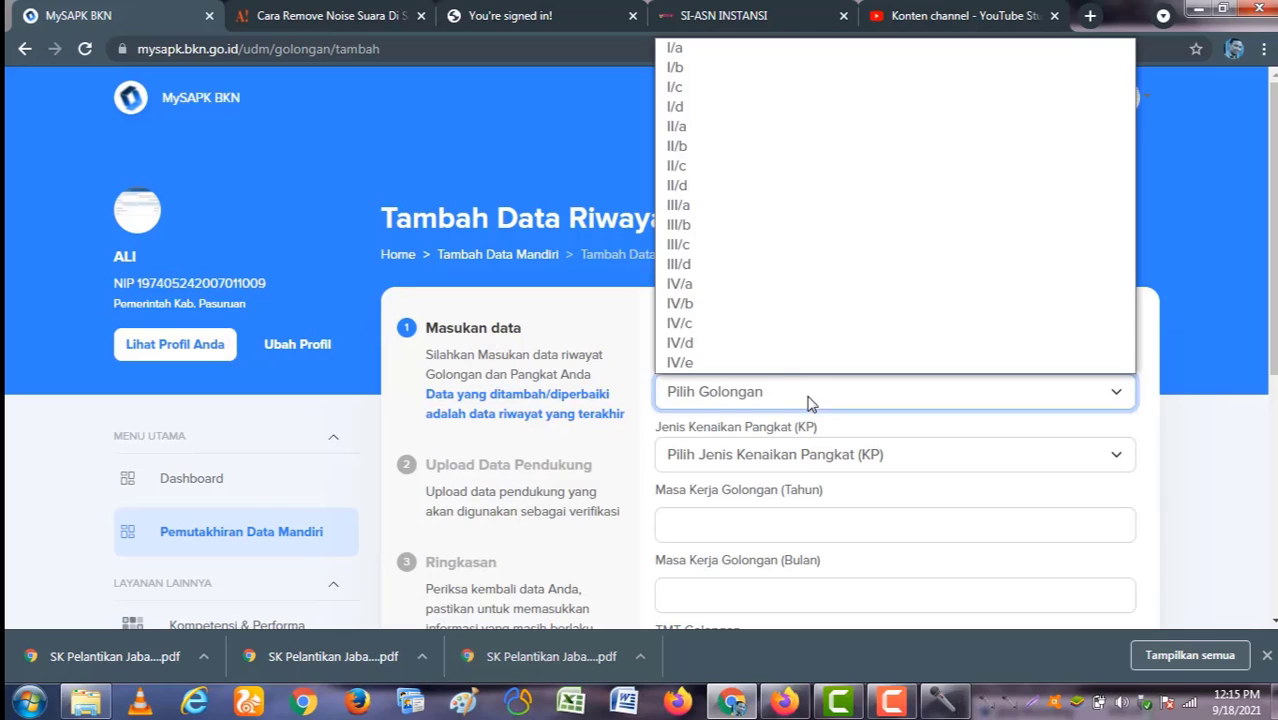
{"action": "left_click", "coordinate": [750, 205]}
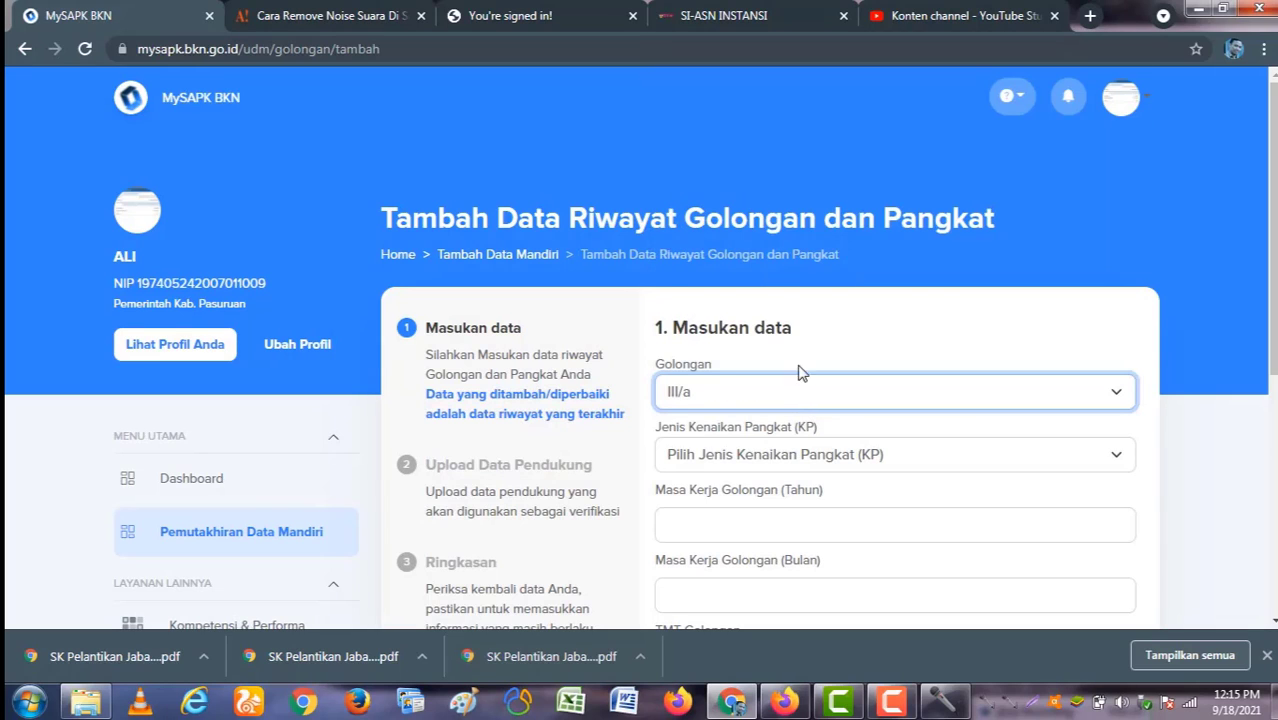
{"action": "left_click", "coordinate": [798, 465]}
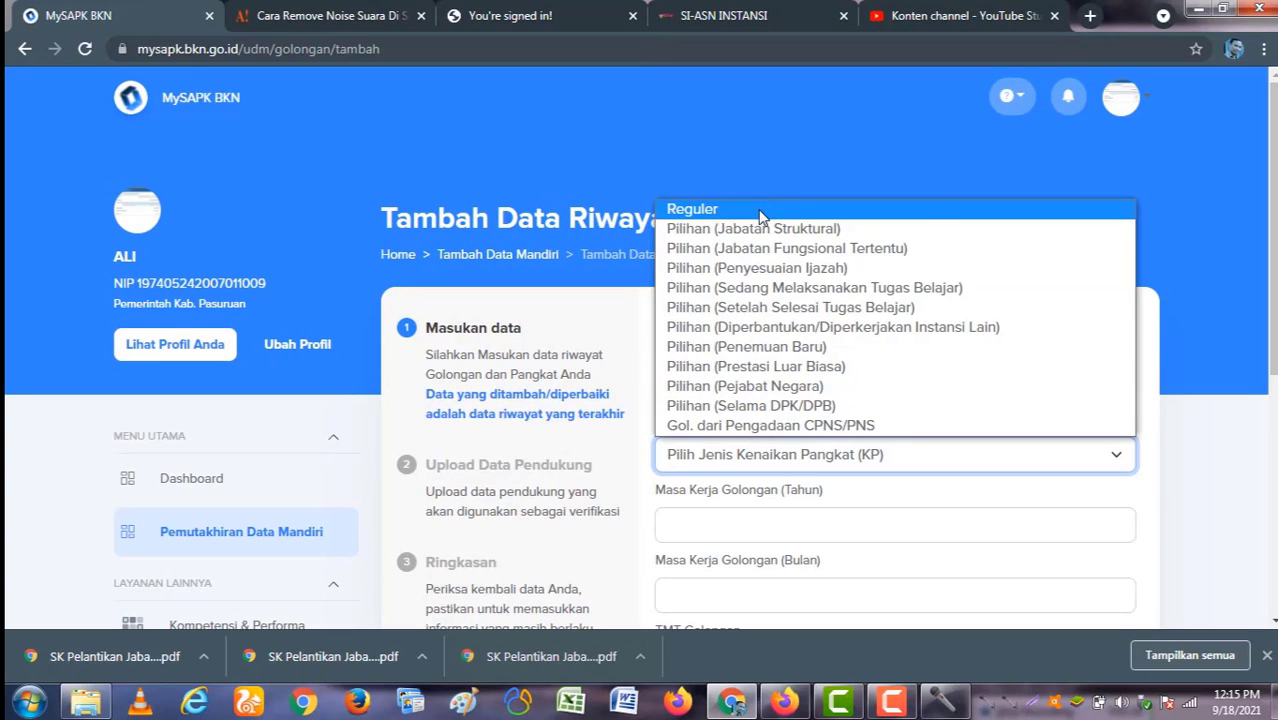
{"action": "left_click", "coordinate": [775, 248]}
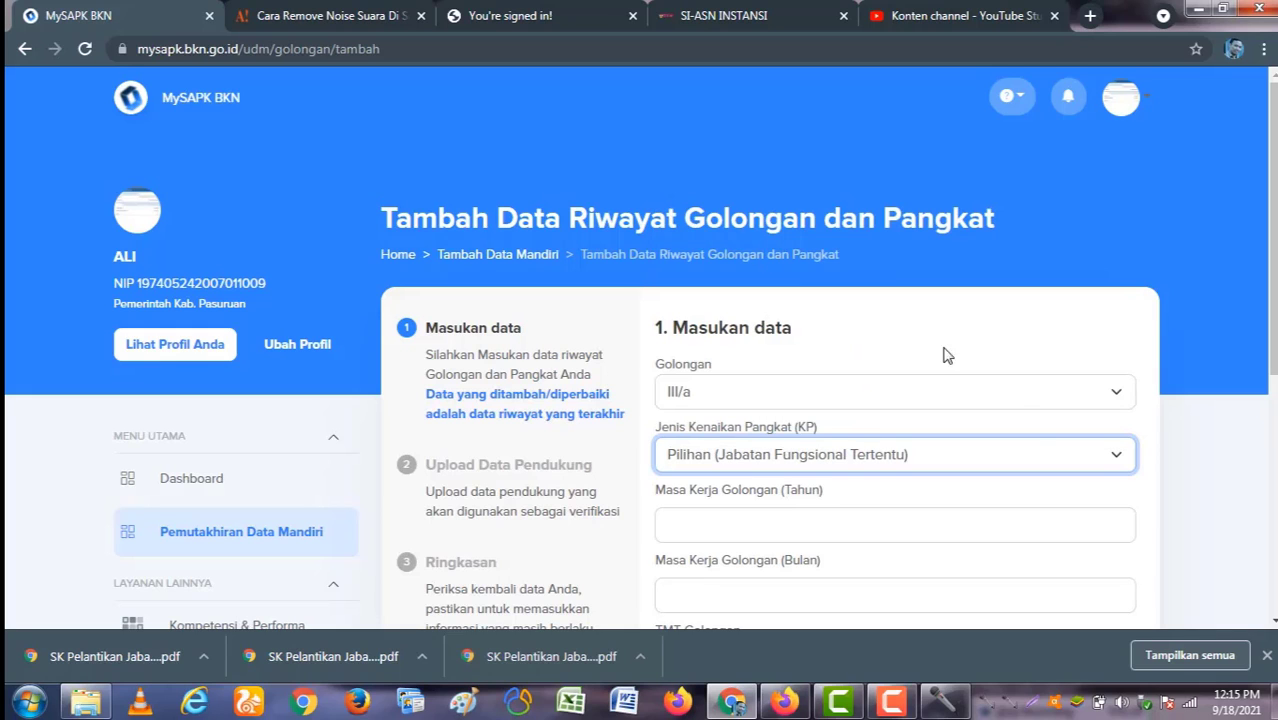
{"action": "scroll", "coordinate": [1101, 512], "scroll_direction": "down", "scroll_amount": 1}
Step: Step through the service years, months, TMT Golongan and SK number fields, then leave without saving
{"action": "left_click", "coordinate": [869, 443]}
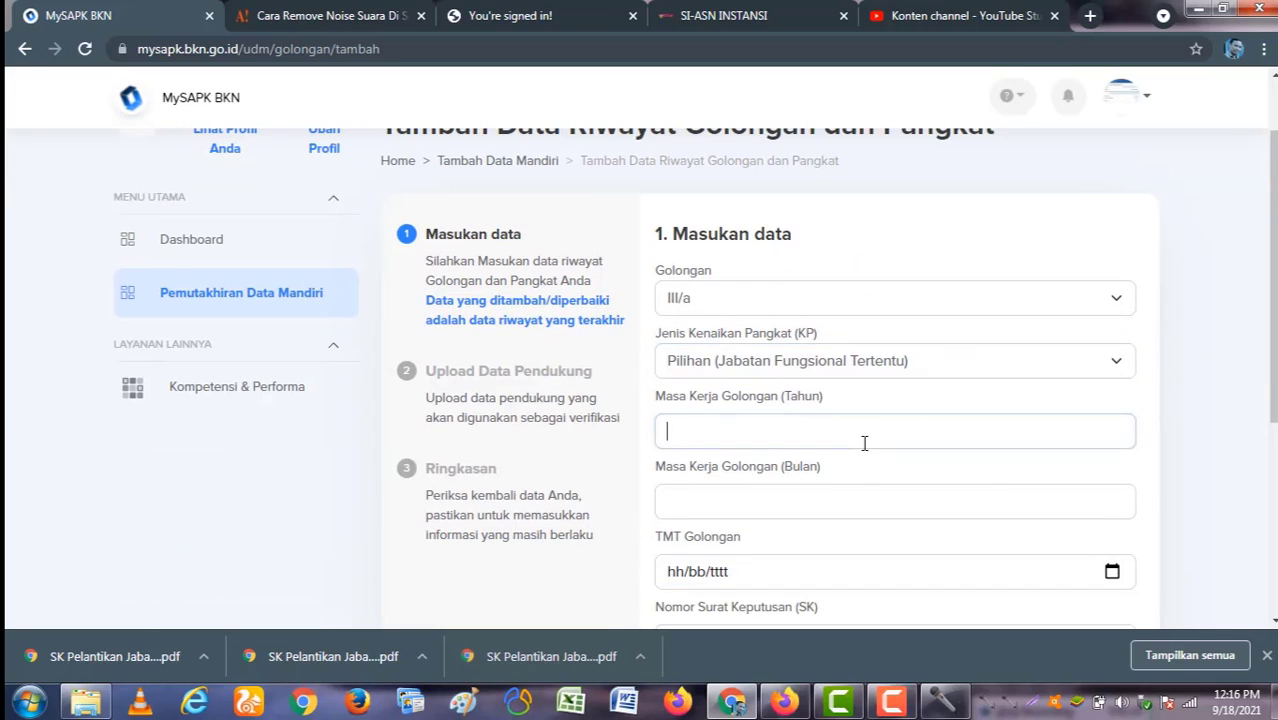
{"action": "left_click", "coordinate": [834, 503]}
{"action": "scroll", "coordinate": [832, 509], "scroll_direction": "down", "scroll_amount": 2}
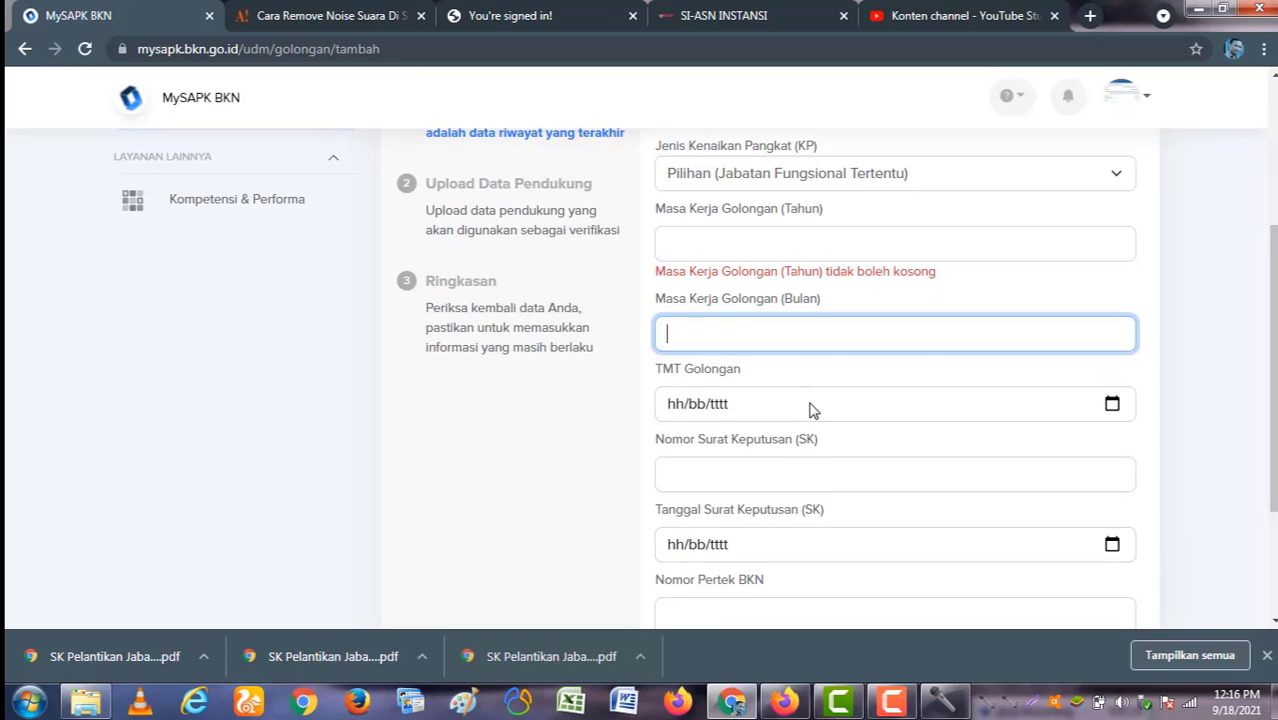
{"action": "left_click", "coordinate": [813, 408]}
{"action": "scroll", "coordinate": [807, 479], "scroll_direction": "down", "scroll_amount": 2}
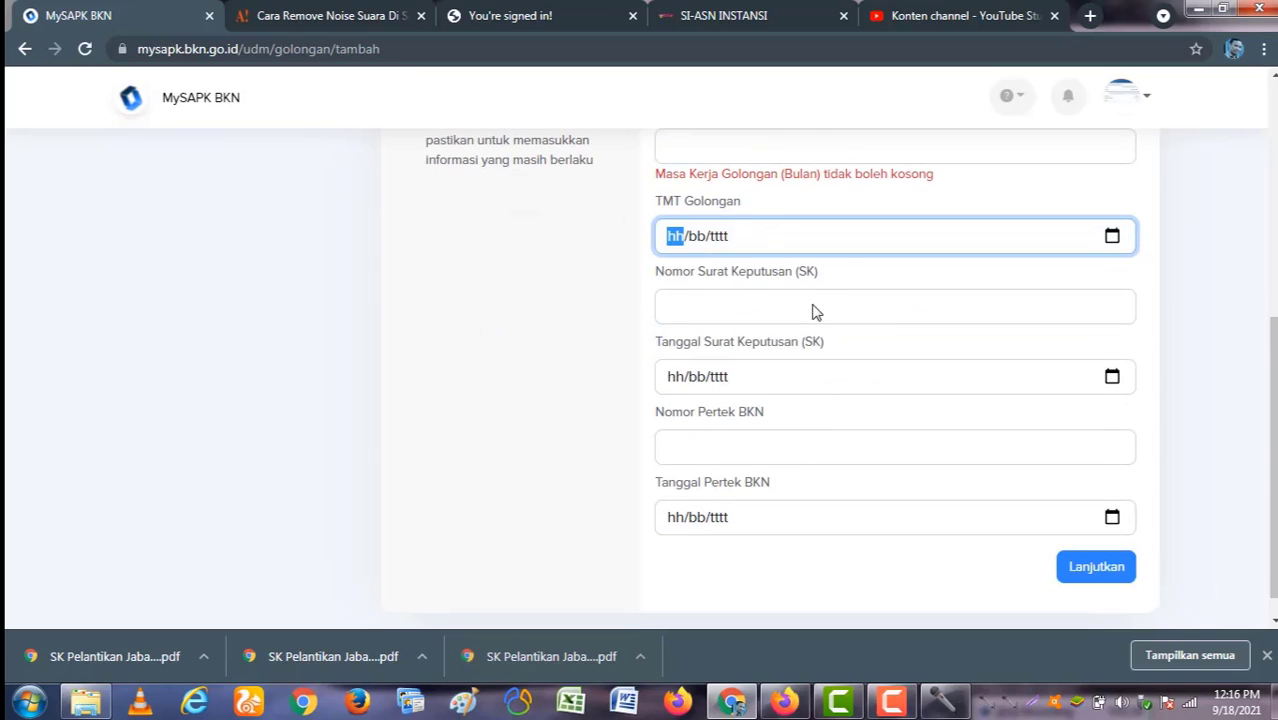
{"action": "left_click", "coordinate": [813, 312]}
{"action": "scroll", "coordinate": [893, 488], "scroll_direction": "down", "scroll_amount": 1}
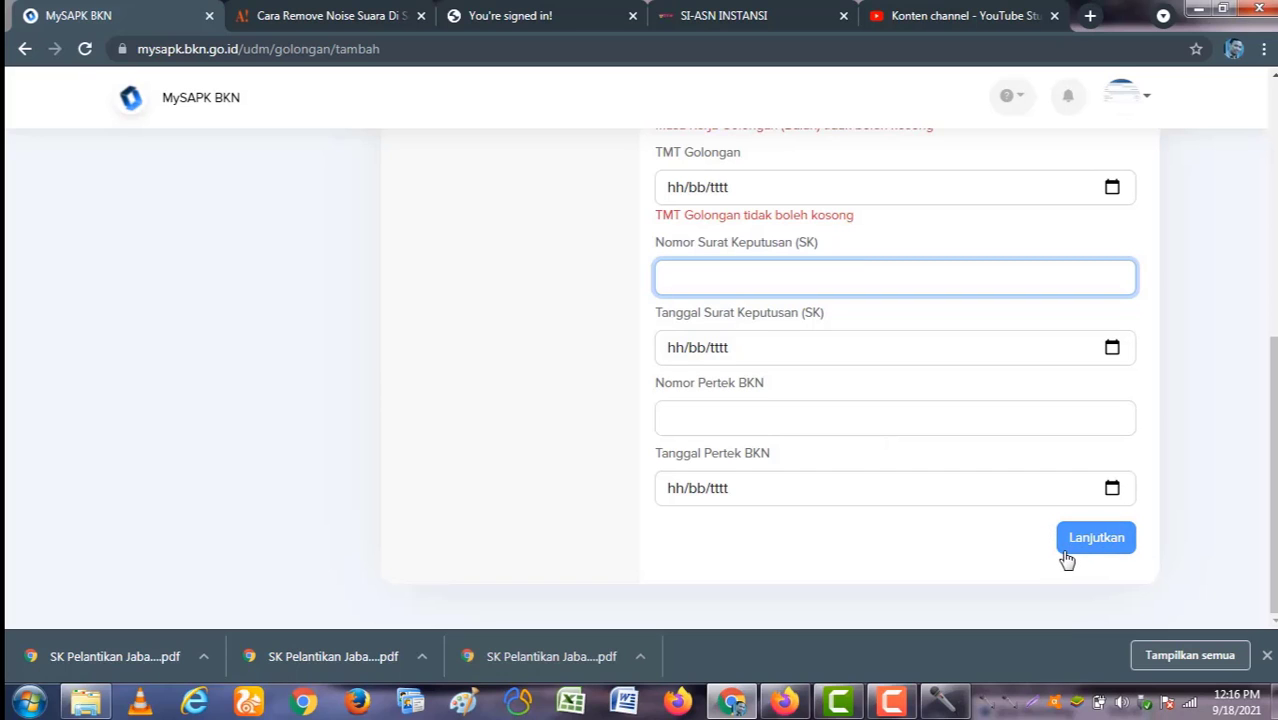
{"action": "scroll", "coordinate": [644, 536], "scroll_direction": "up", "scroll_amount": 3}
{"action": "scroll", "coordinate": [644, 536], "scroll_direction": "up", "scroll_amount": 3}
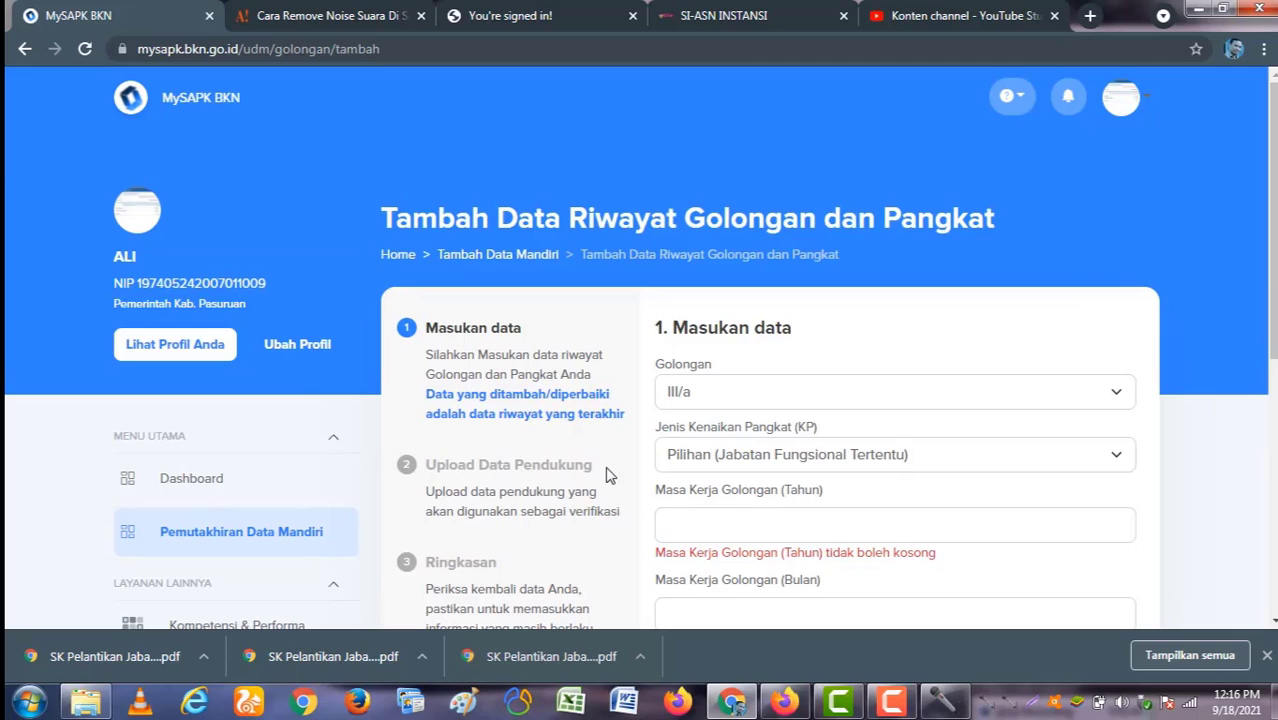
{"action": "left_click", "coordinate": [320, 539]}
Step: Open the II/d rank record for editing and advance to the supporting-documents step
{"action": "scroll", "coordinate": [964, 465], "scroll_direction": "down", "scroll_amount": 2}
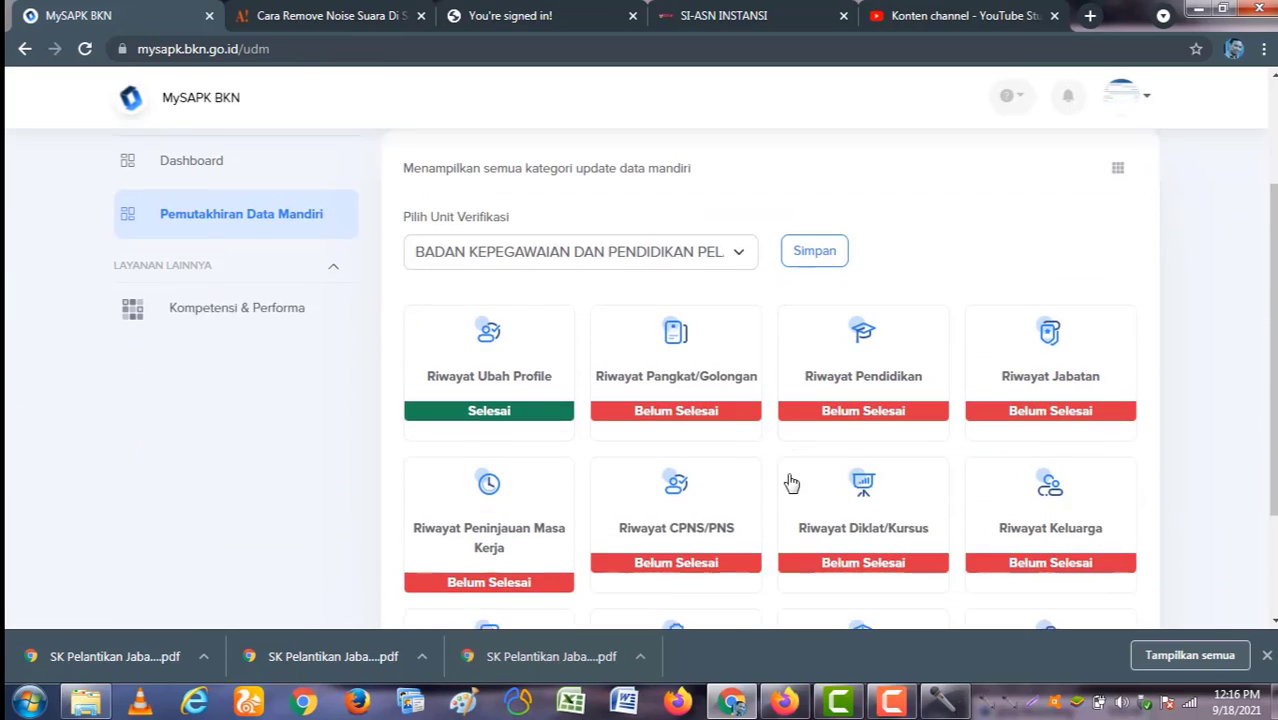
{"action": "left_click", "coordinate": [727, 380]}
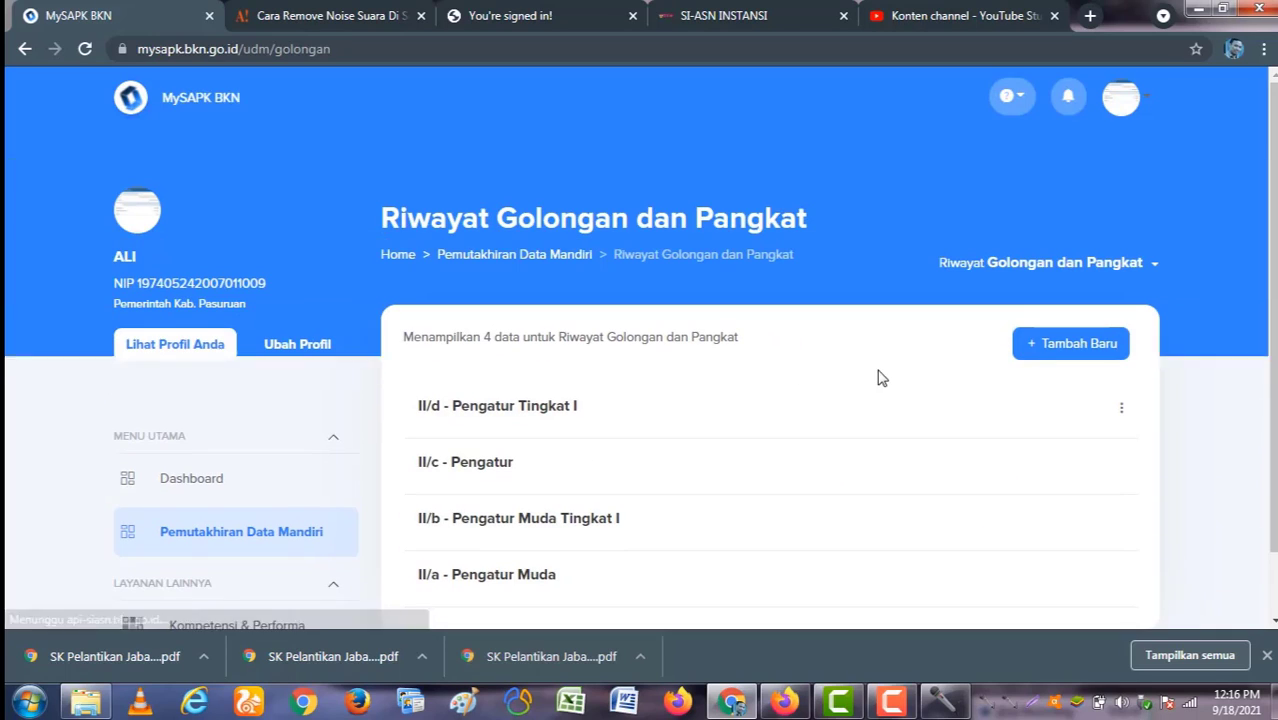
{"action": "left_click", "coordinate": [1121, 408]}
{"action": "left_click", "coordinate": [1136, 463]}
{"action": "scroll", "coordinate": [950, 479], "scroll_direction": "down", "scroll_amount": 5}
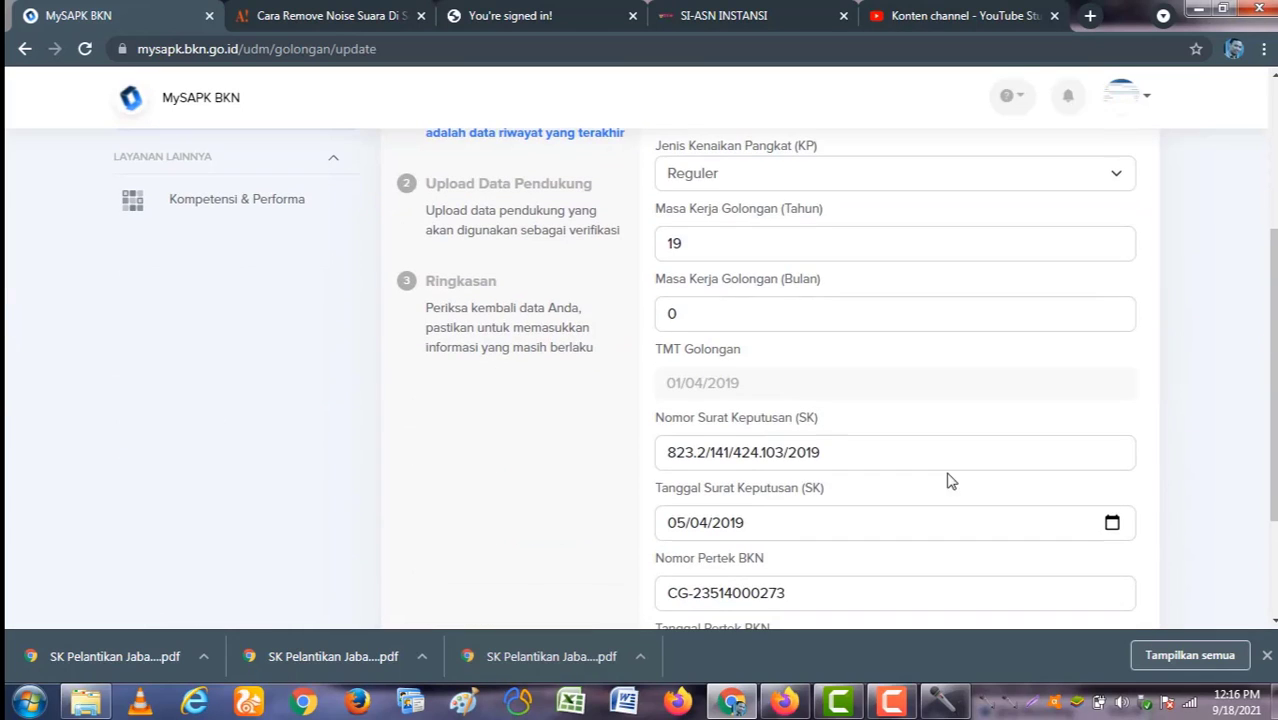
{"action": "left_click", "coordinate": [1078, 537]}
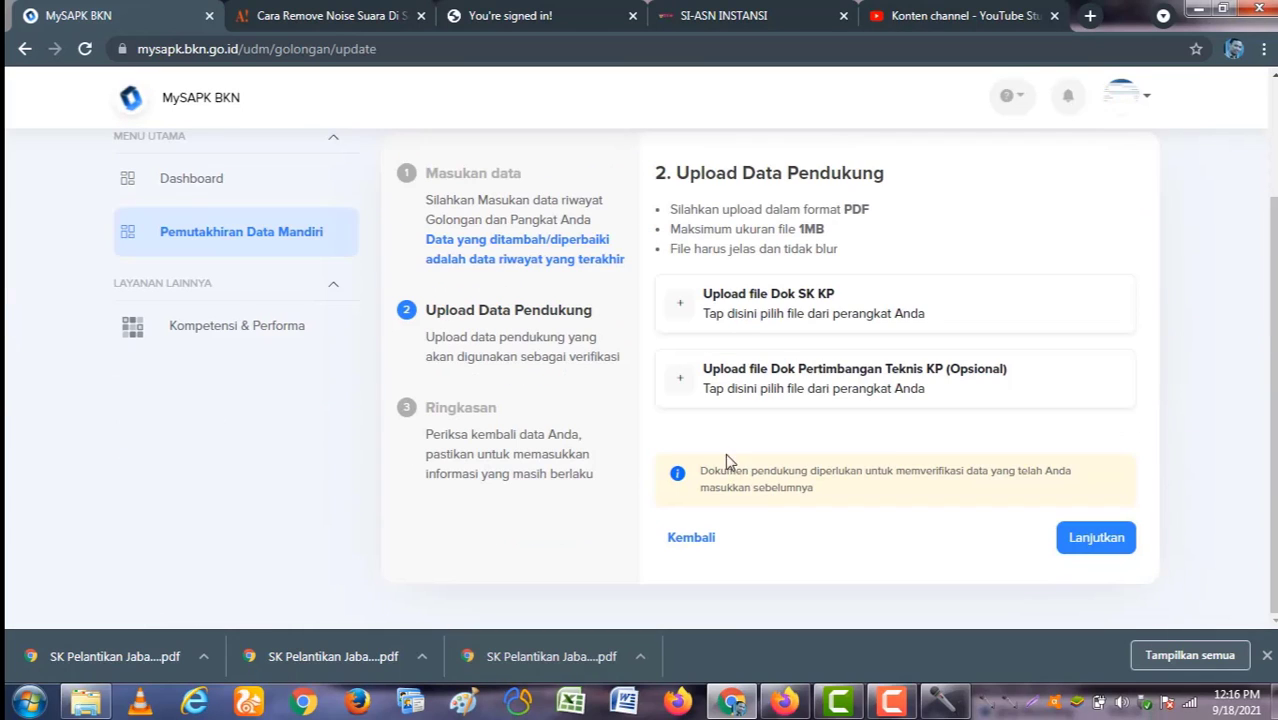
Step: Find SK_KP_3B.pdf for the SK KP document by searching the document folder
{"action": "left_click", "coordinate": [798, 318]}
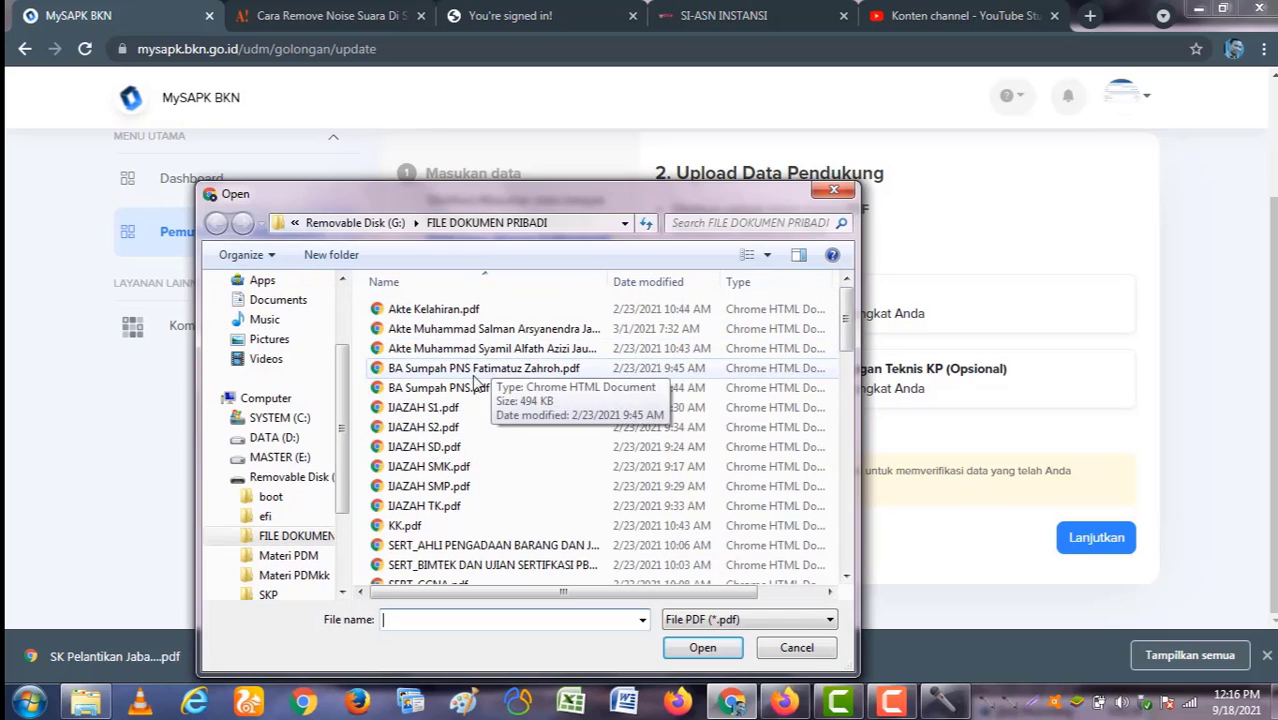
{"action": "left_click", "coordinate": [470, 486]}
{"action": "scroll", "coordinate": [460, 470], "scroll_direction": "down", "scroll_amount": 6}
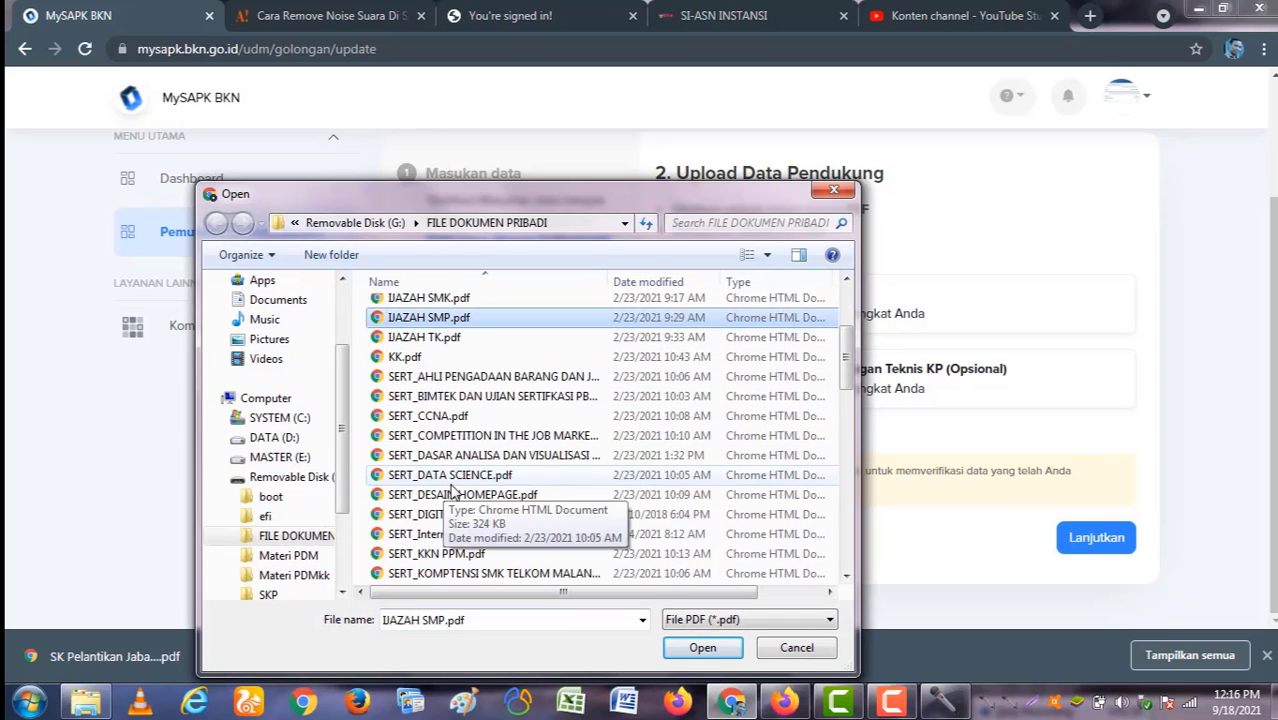
{"action": "scroll", "coordinate": [455, 490], "scroll_direction": "down", "scroll_amount": 8}
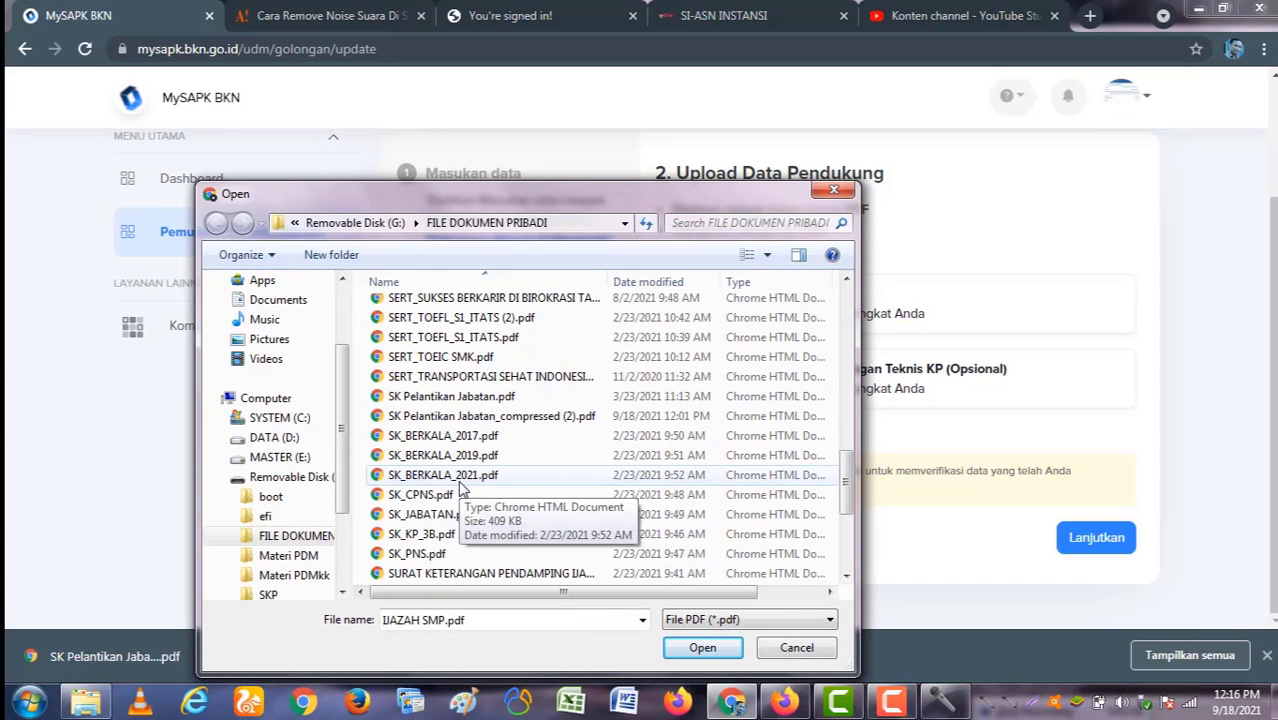
{"action": "scroll", "coordinate": [460, 488], "scroll_direction": "down", "scroll_amount": 2}
{"action": "scroll", "coordinate": [460, 488], "scroll_direction": "up", "scroll_amount": 2}
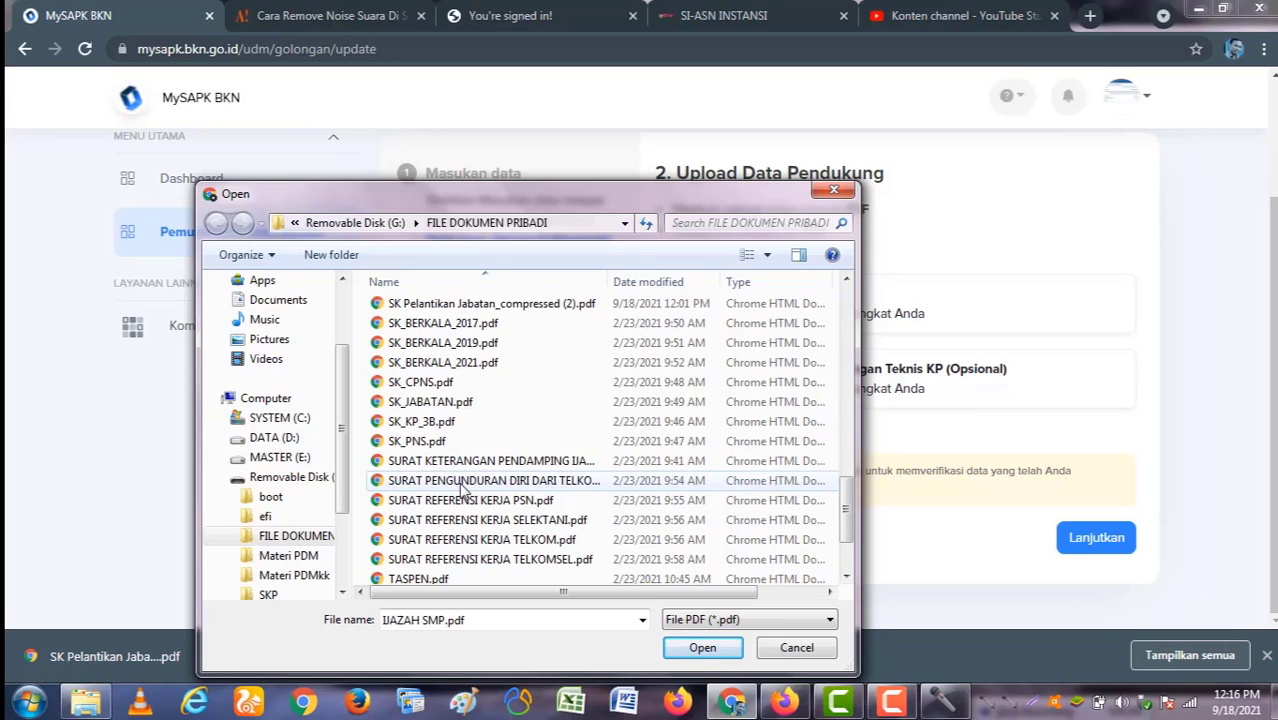
{"action": "scroll", "coordinate": [580, 480], "scroll_direction": "up", "scroll_amount": 6}
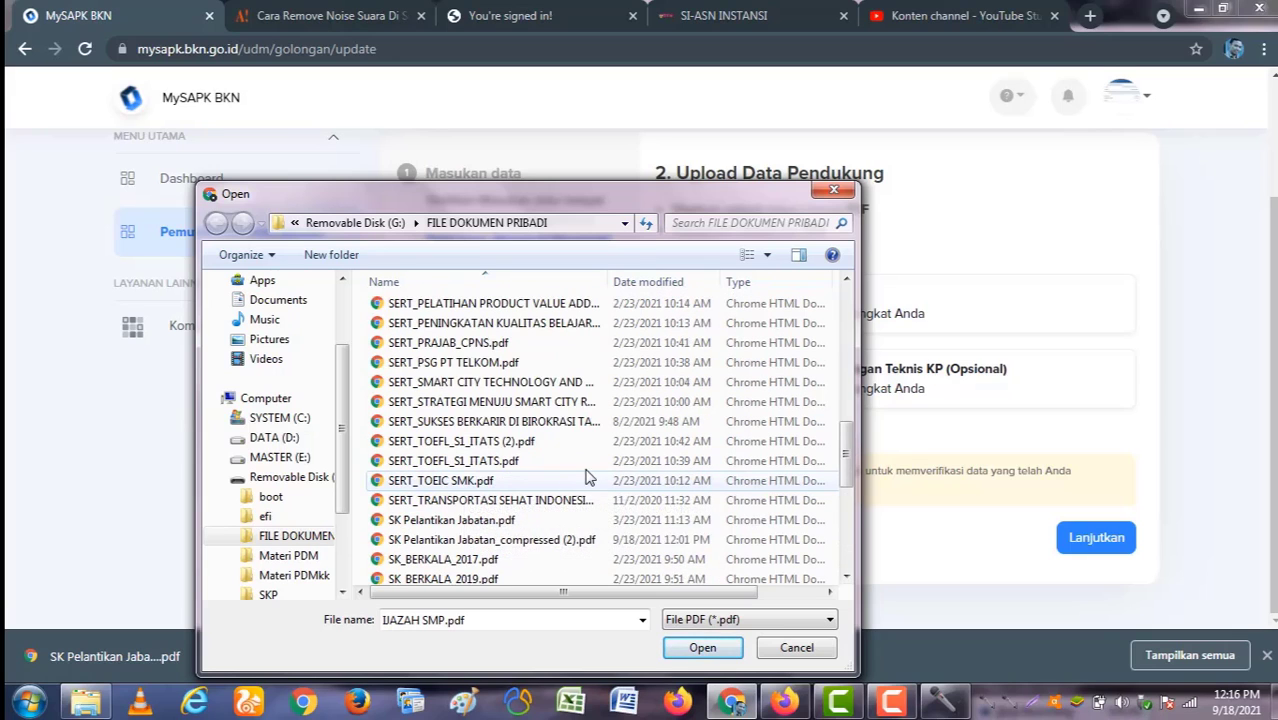
{"action": "left_click", "coordinate": [718, 221]}
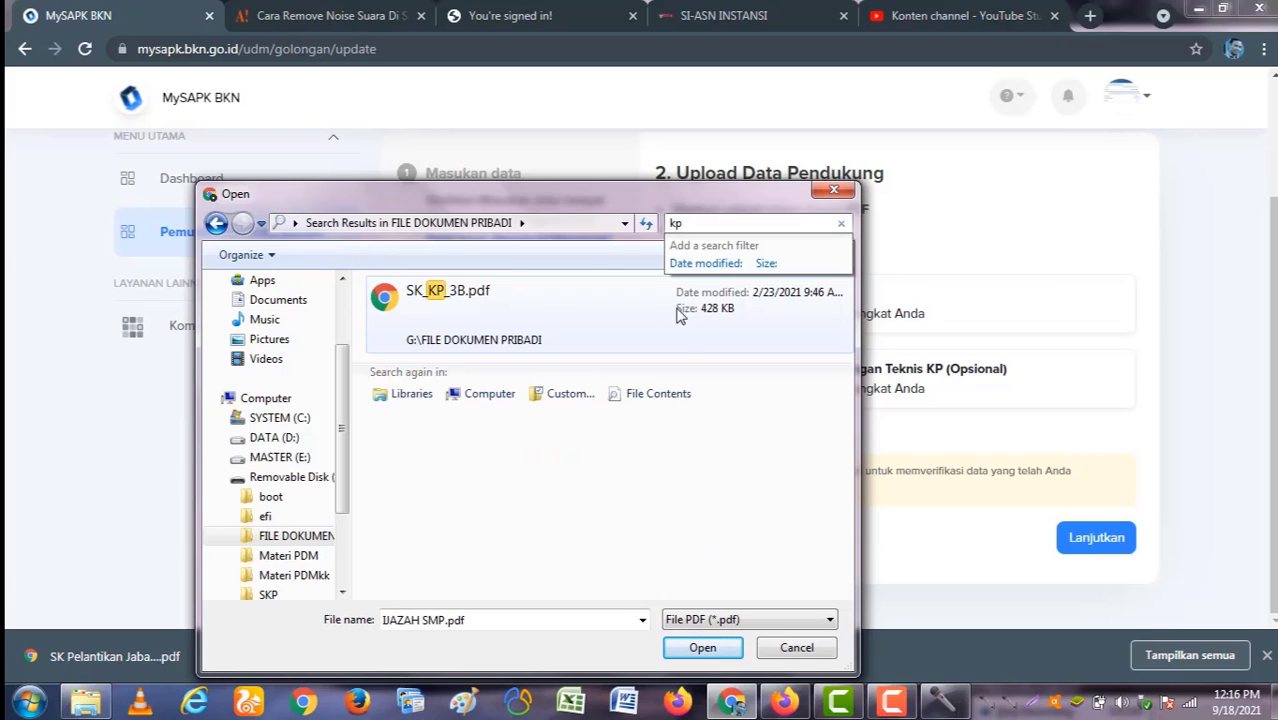
{"action": "left_click", "coordinate": [630, 312]}
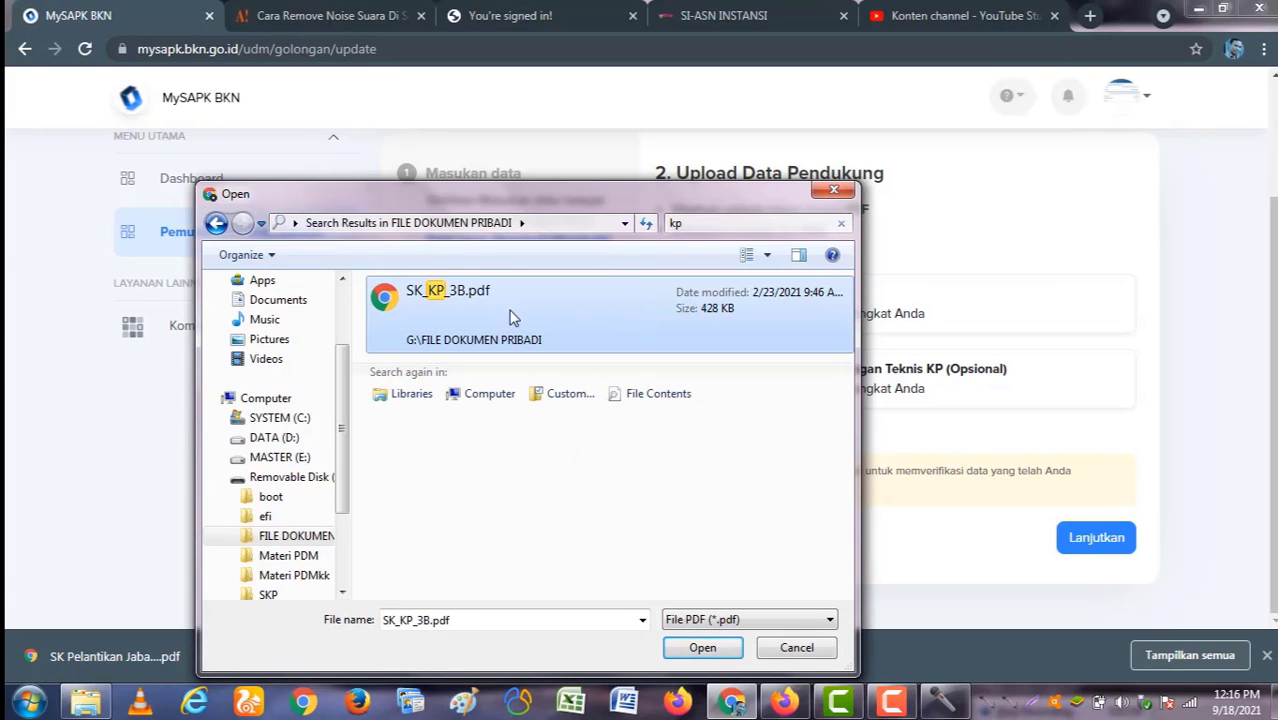
Step: Rename the file to SK_KP_2D.pdf and upload it as the SK KP document
{"action": "left_click", "coordinate": [460, 296]}
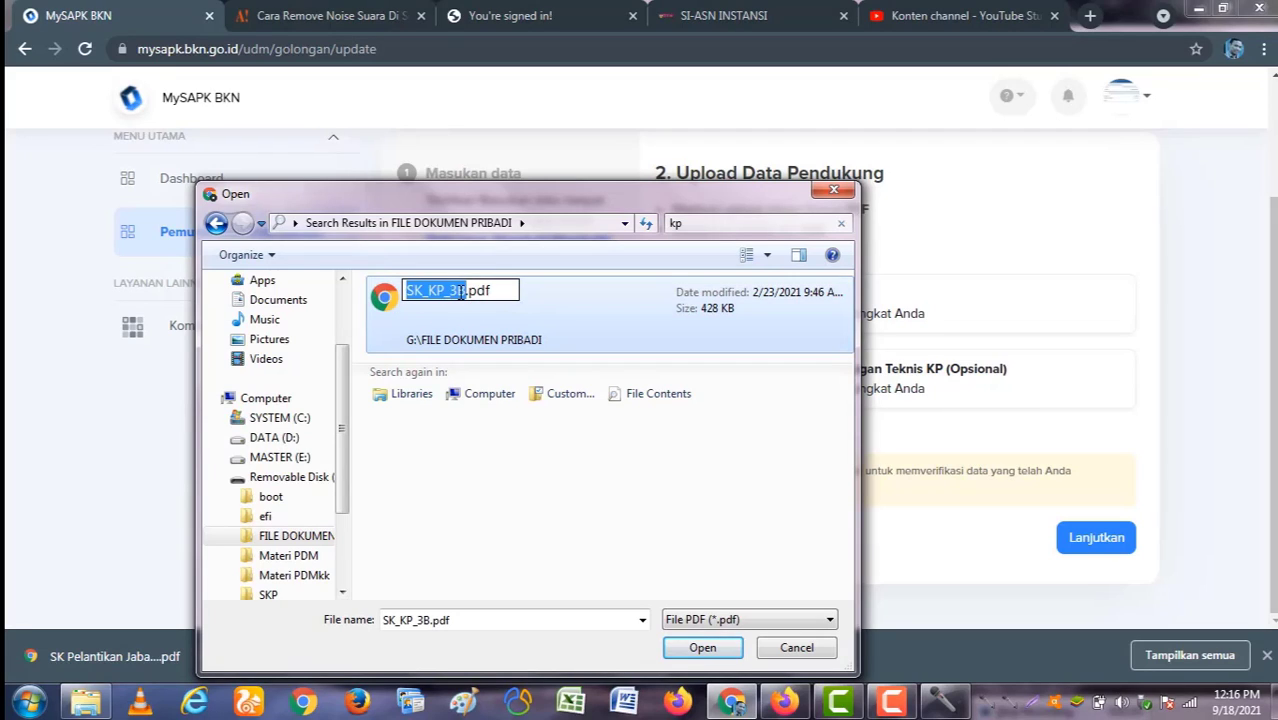
{"action": "left_click", "coordinate": [458, 291]}
{"action": "key", "text": "BackSpace"}
{"action": "type", "text": "w"}
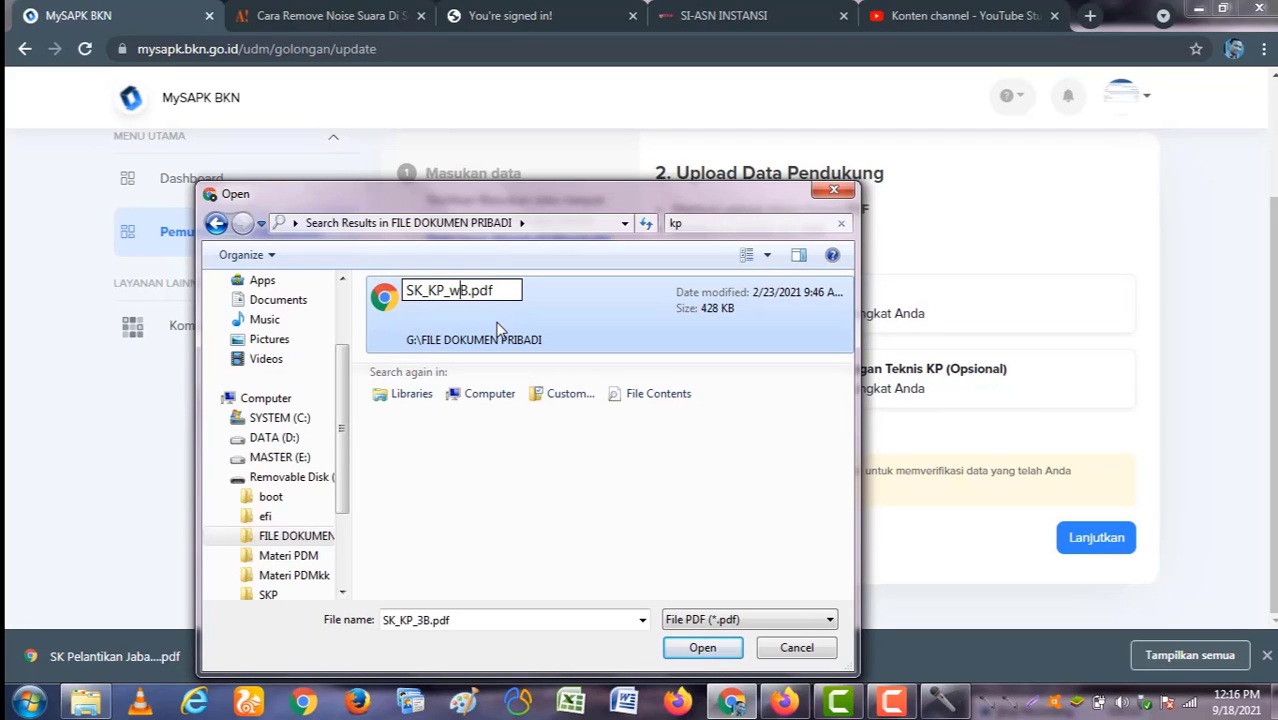
{"action": "key", "text": "BackSpace"}
{"action": "type", "text": "2"}
{"action": "key", "text": "Delete"}
{"action": "type", "text": "D"}
{"action": "key", "text": "Return"}
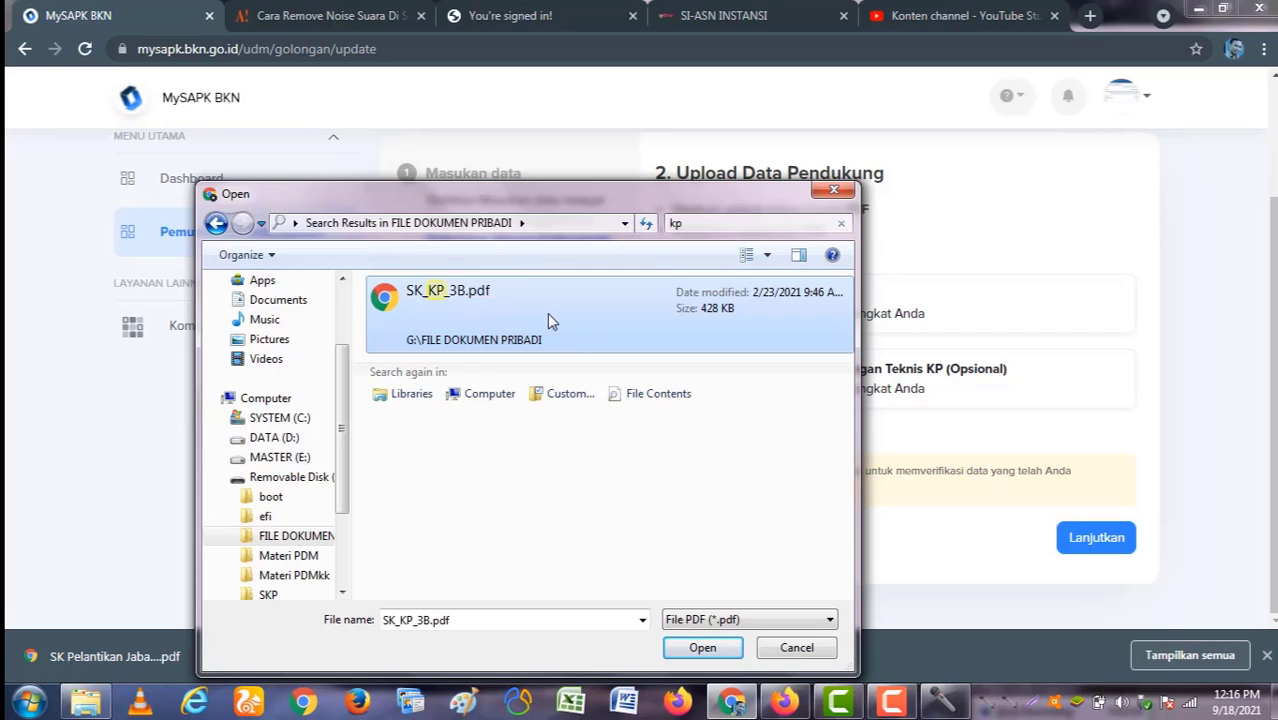
{"action": "double_click", "coordinate": [501, 308]}
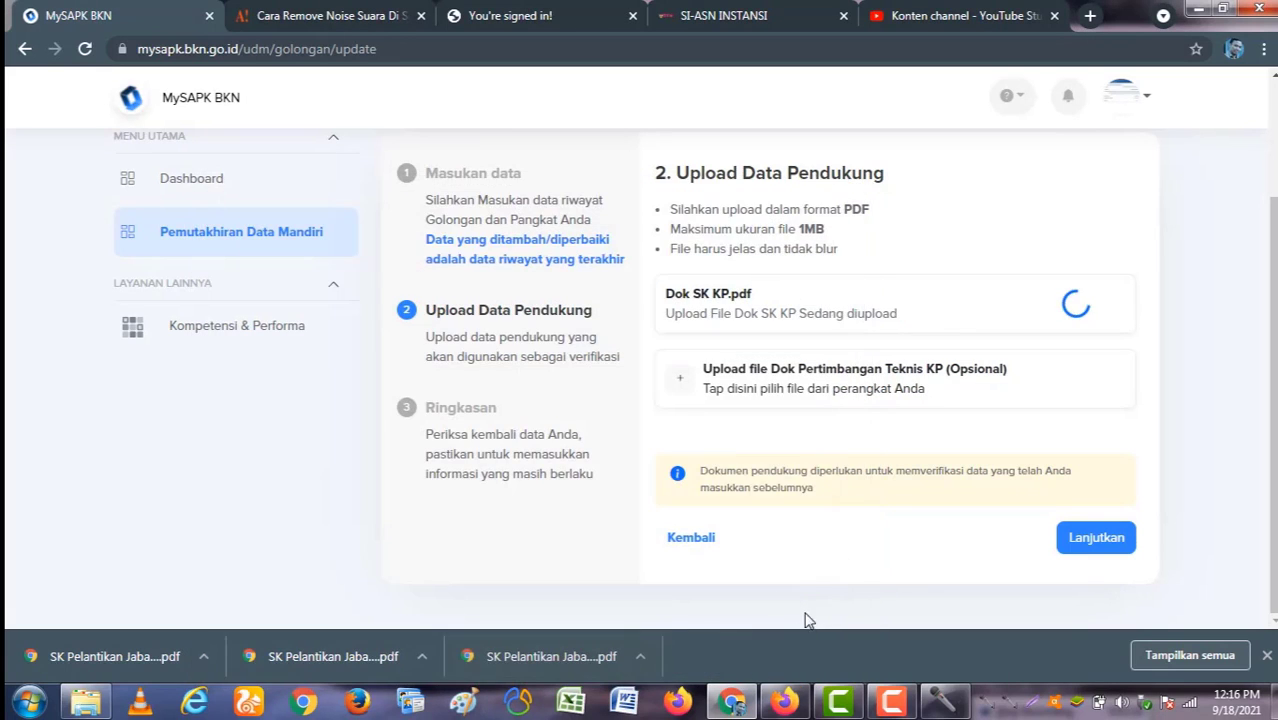
Step: Confirm the rank data is correct, submit the update with Kirim, and return to the category list
{"action": "left_click", "coordinate": [1093, 540]}
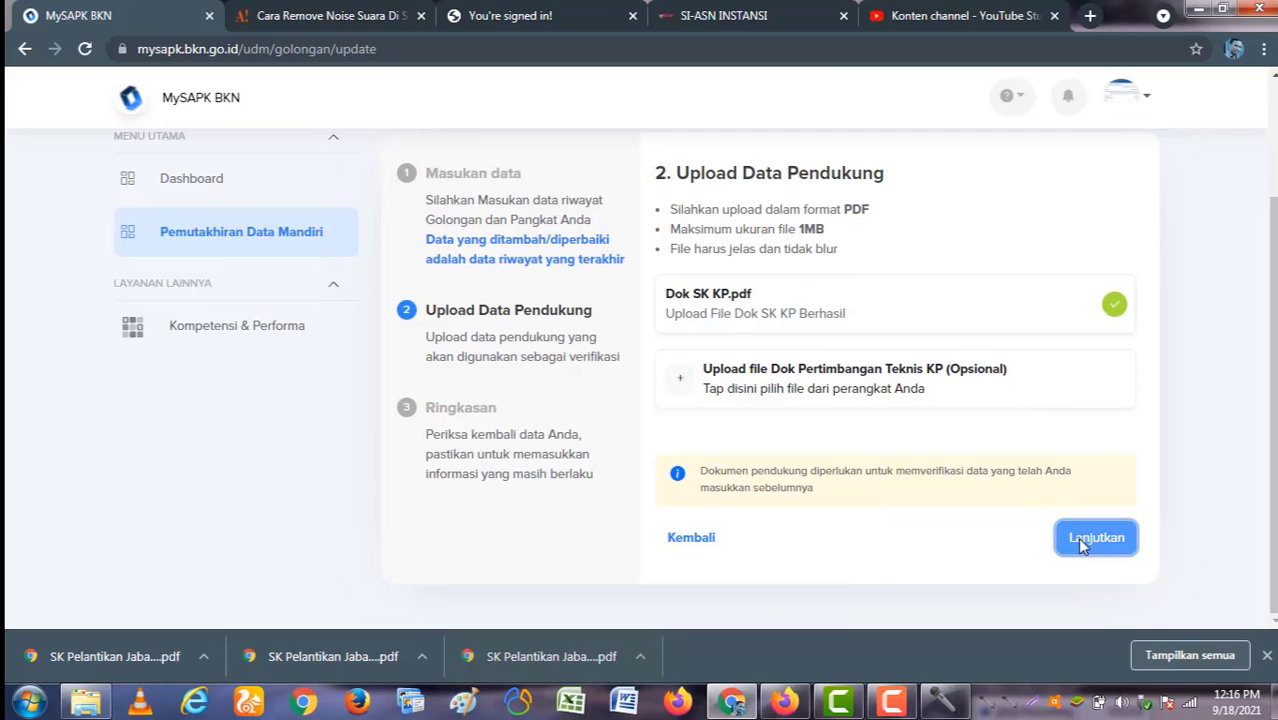
{"action": "scroll", "coordinate": [840, 467], "scroll_direction": "down", "scroll_amount": 4}
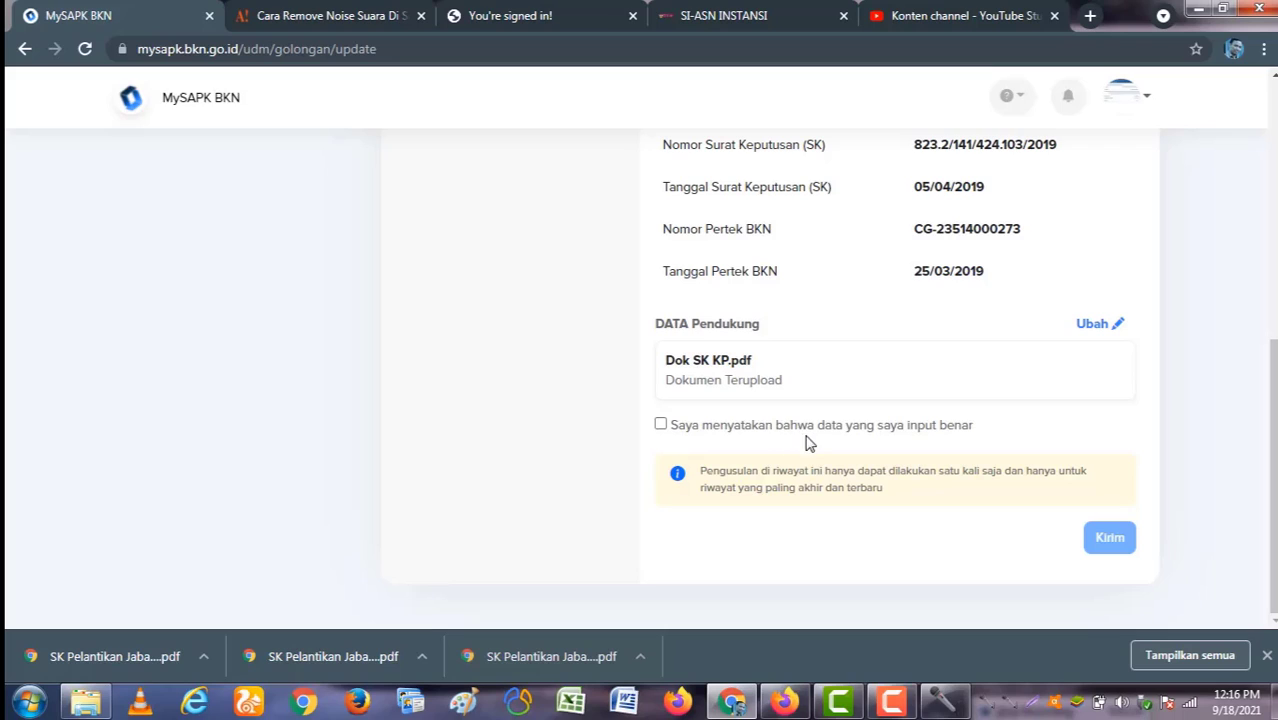
{"action": "left_click", "coordinate": [660, 424]}
{"action": "left_click", "coordinate": [1107, 537]}
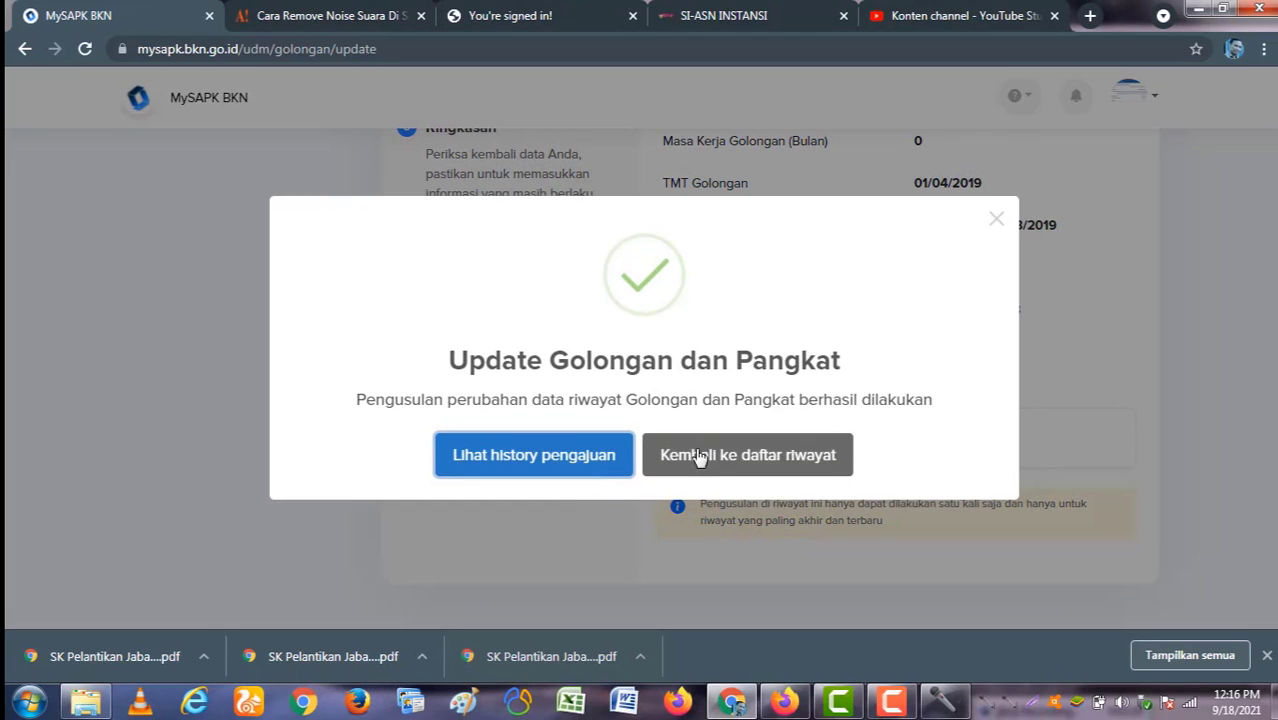
{"action": "left_click", "coordinate": [720, 458]}
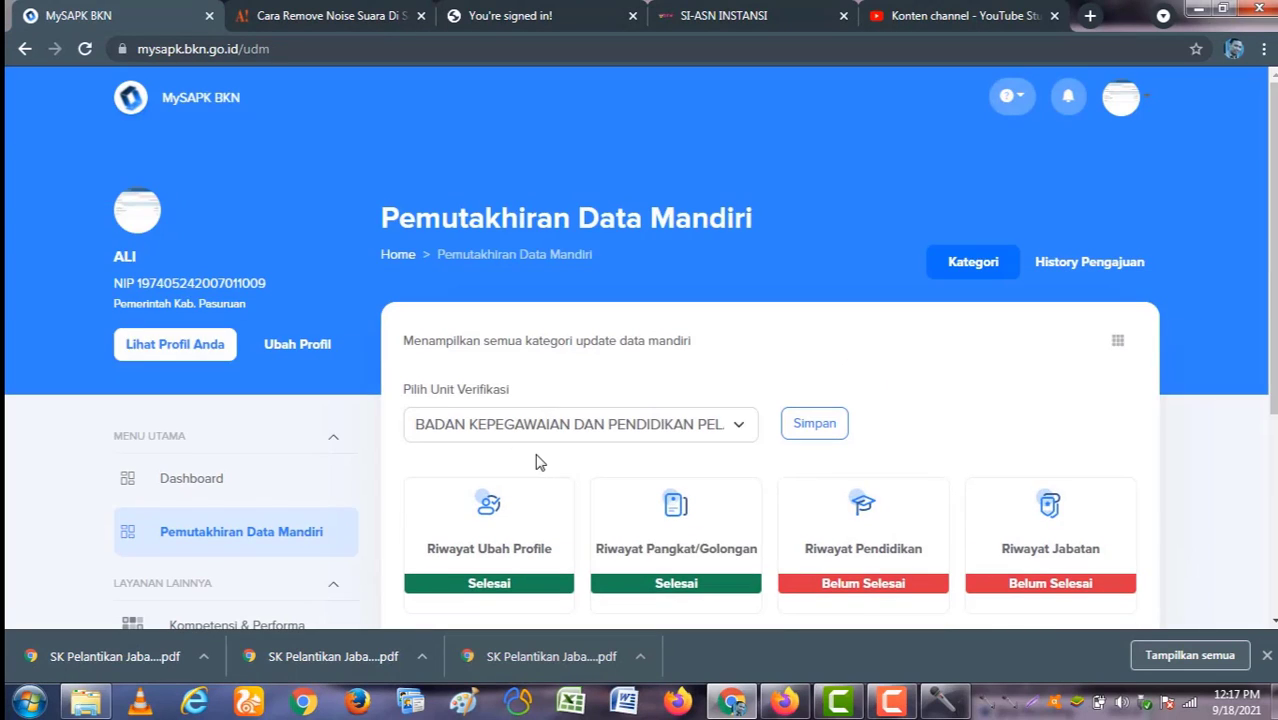
Step: Open the Riwayat Pendidikan card to list the STM MESIN, SMP and SEKOLAH DASAR records
{"action": "scroll", "coordinate": [445, 465], "scroll_direction": "down", "scroll_amount": 3}
{"action": "scroll", "coordinate": [365, 308], "scroll_direction": "up", "scroll_amount": 1}
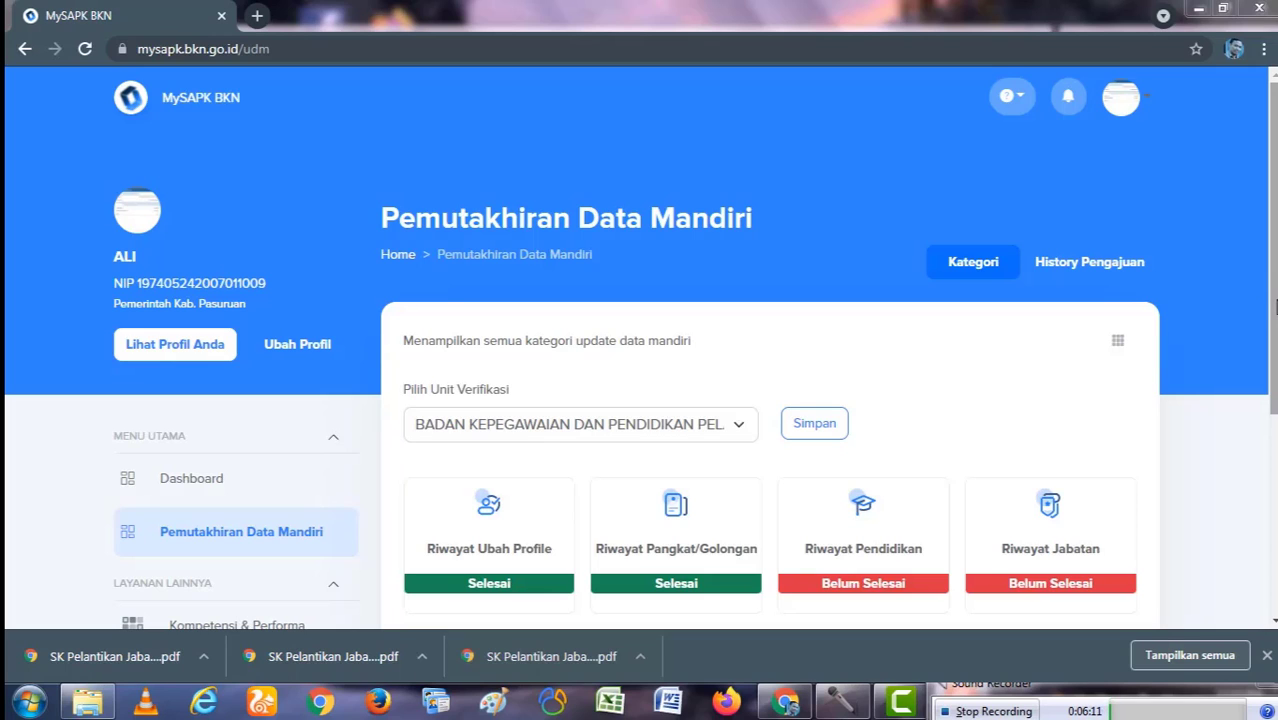
{"action": "scroll", "coordinate": [1273, 305], "scroll_direction": "down", "scroll_amount": 1}
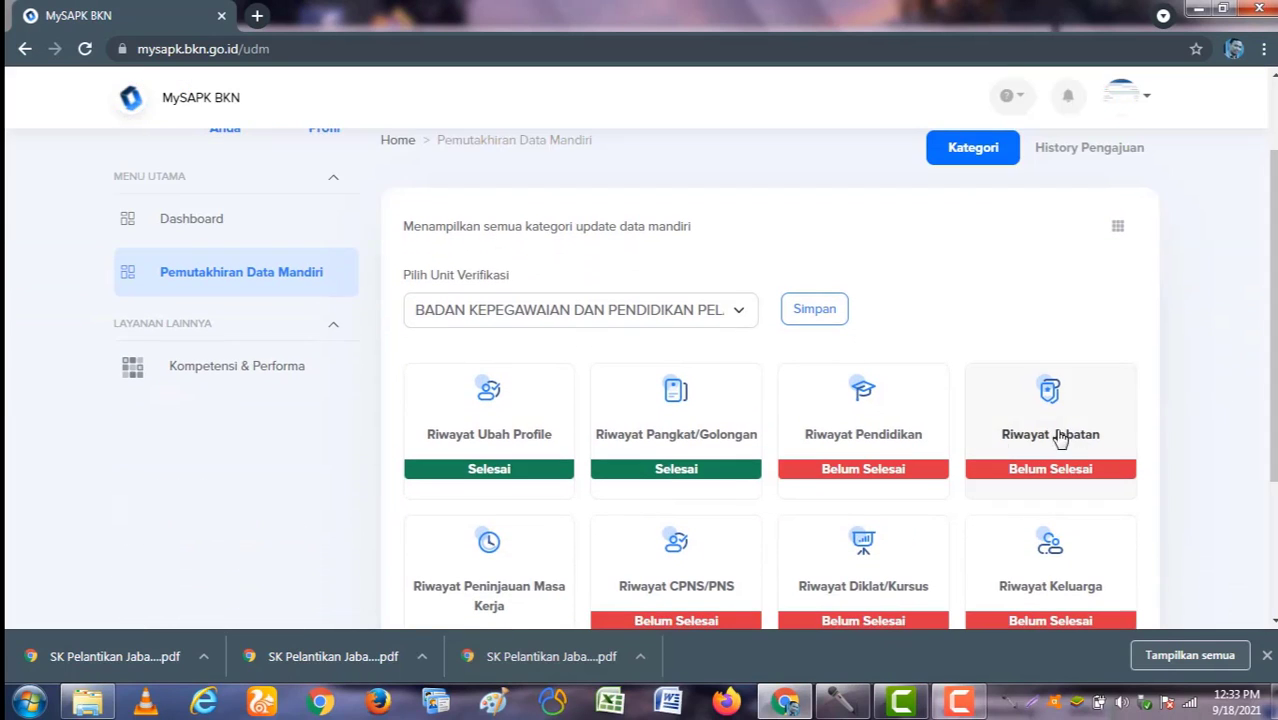
{"action": "left_click", "coordinate": [863, 435]}
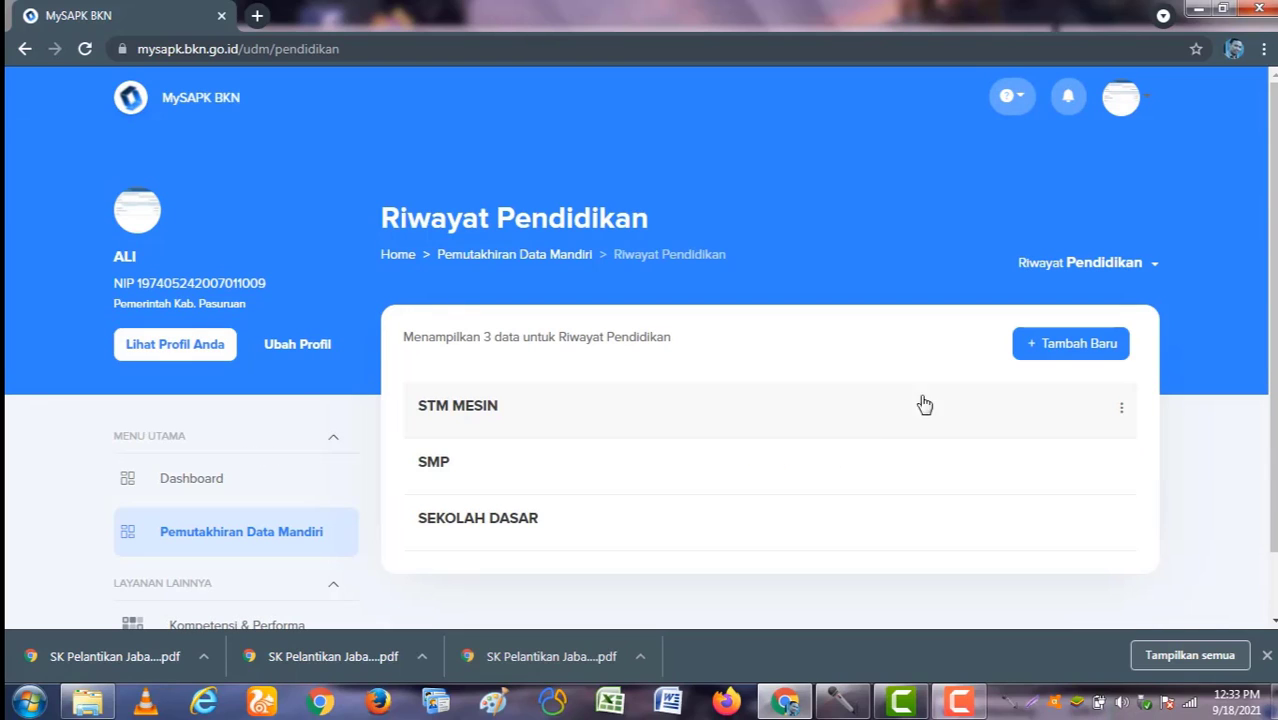
Step: Start a new education record with '+ Tambah Baru' on the Riwayat Pendidikan page
{"action": "scroll", "coordinate": [1275, 338], "scroll_direction": "up", "scroll_amount": 1}
{"action": "left_click", "coordinate": [1088, 346]}
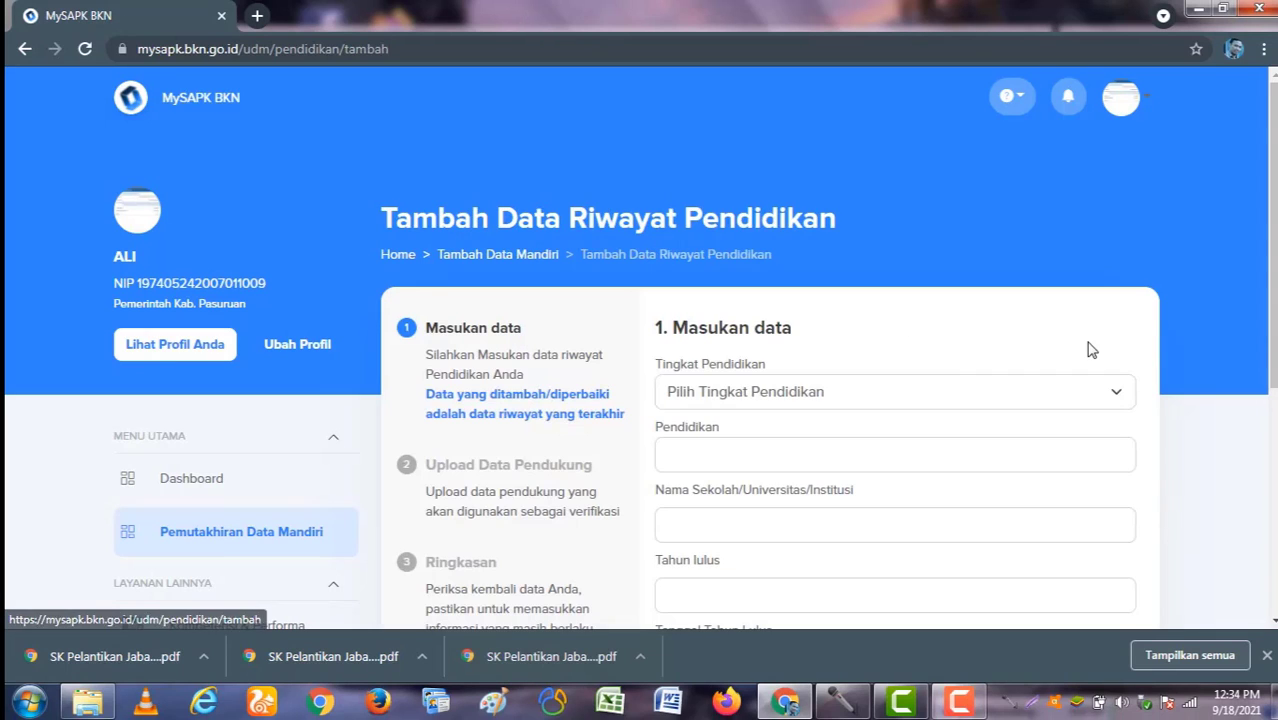
Step: Set Tingkat Pendidikan to S-1/Sarjana, replacing an initial Diploma I choice
{"action": "left_click", "coordinate": [840, 398]}
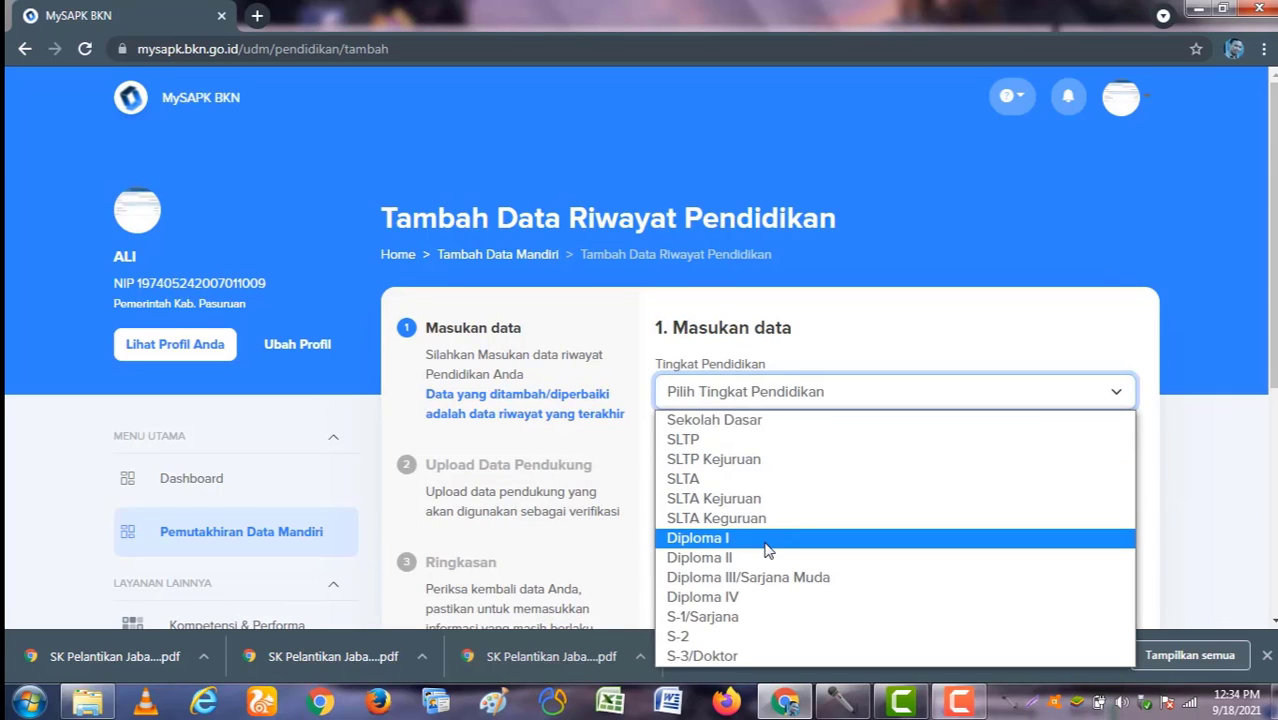
{"action": "left_click", "coordinate": [765, 545]}
{"action": "left_click", "coordinate": [799, 400]}
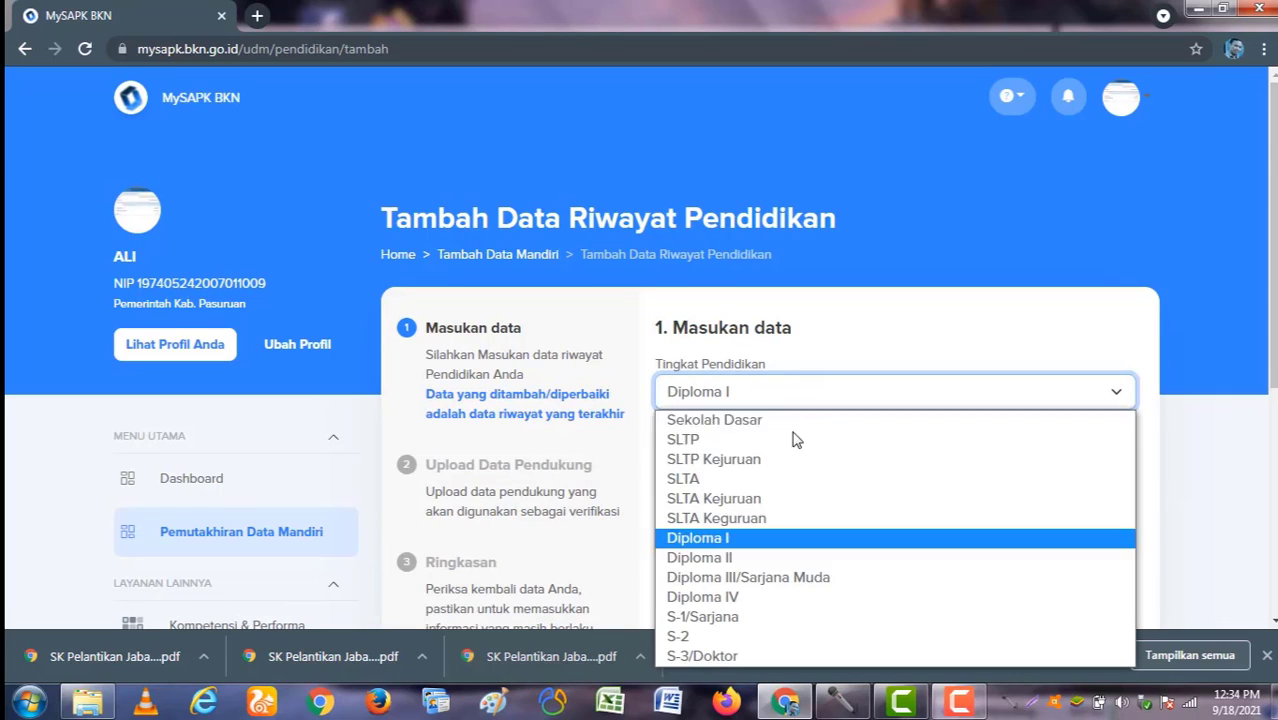
{"action": "left_click", "coordinate": [750, 617]}
Step: Visit the Pendidikan and school name fields, leaving them empty
{"action": "scroll", "coordinate": [820, 420], "scroll_direction": "down", "scroll_amount": 1}
{"action": "left_click", "coordinate": [794, 364]}
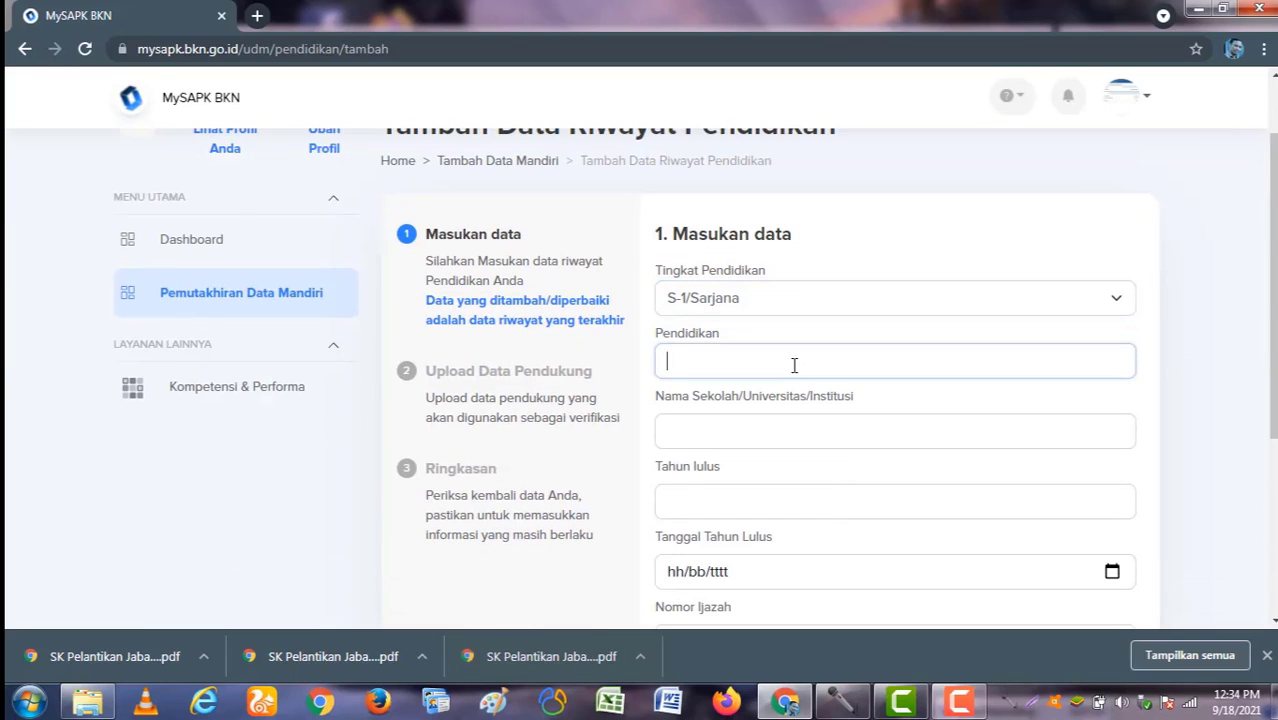
{"action": "scroll", "coordinate": [776, 376], "scroll_direction": "down", "scroll_amount": 1}
{"action": "left_click", "coordinate": [745, 272]}
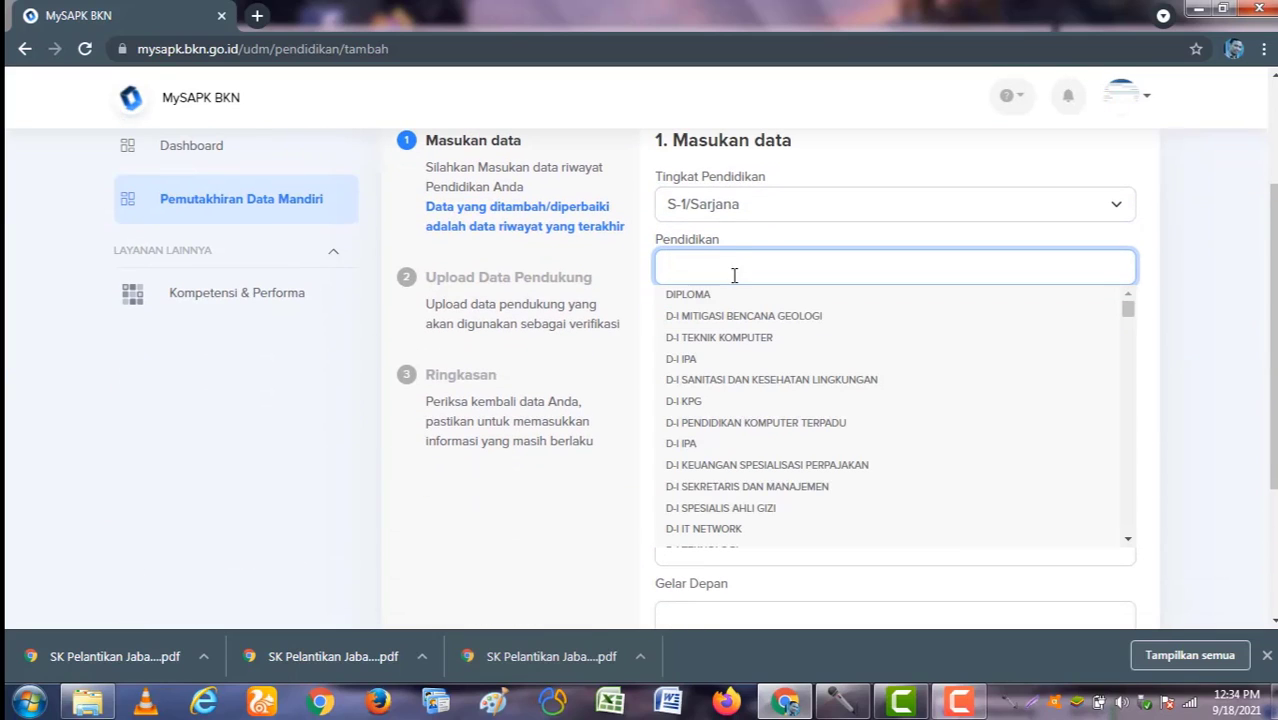
{"action": "left_click", "coordinate": [633, 308]}
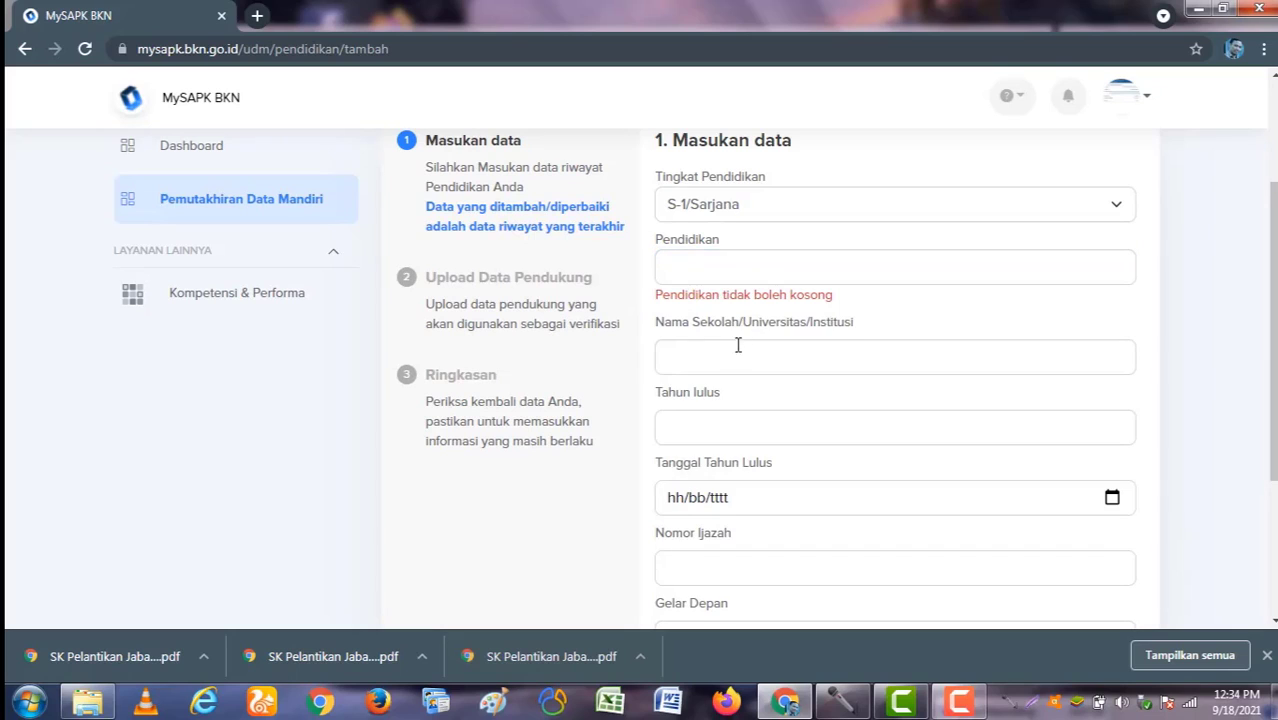
{"action": "left_click", "coordinate": [740, 360]}
{"action": "scroll", "coordinate": [818, 385], "scroll_direction": "down", "scroll_amount": 1}
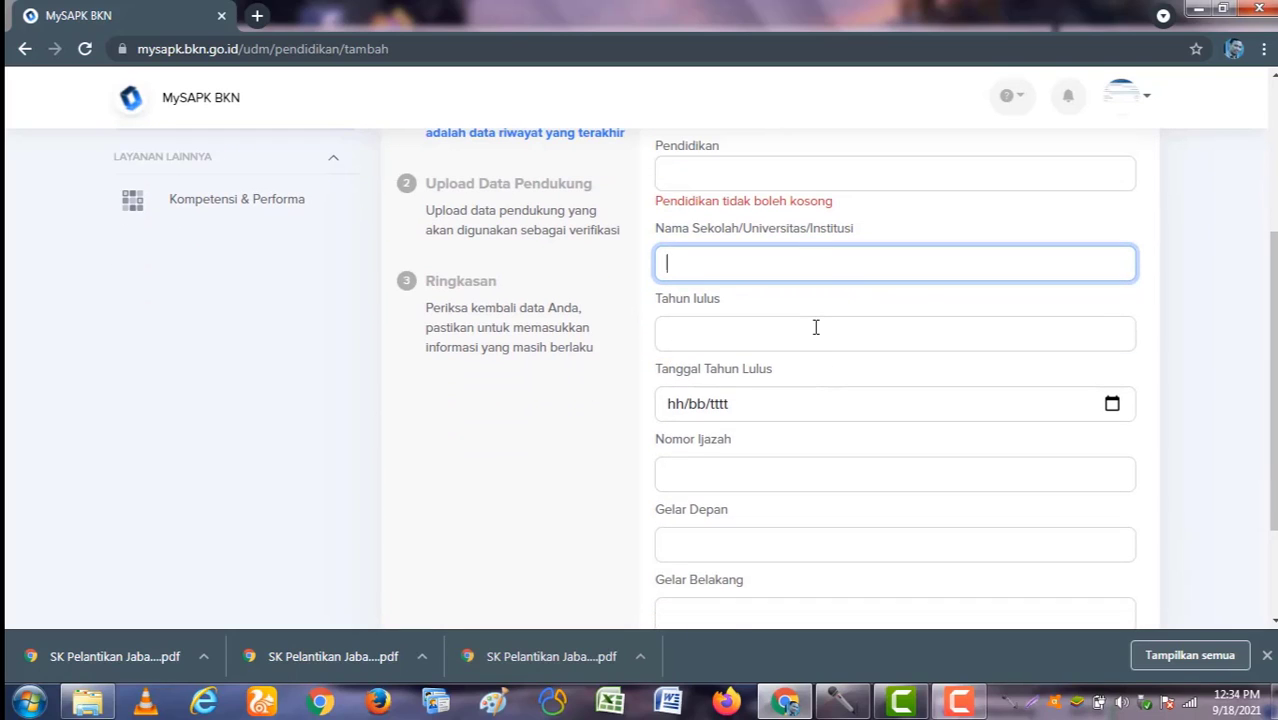
{"action": "left_click", "coordinate": [815, 337]}
Step: Leave the graduation year empty and try Lanjutkan, revealing the required-field warnings
{"action": "scroll", "coordinate": [815, 345], "scroll_direction": "down", "scroll_amount": 2}
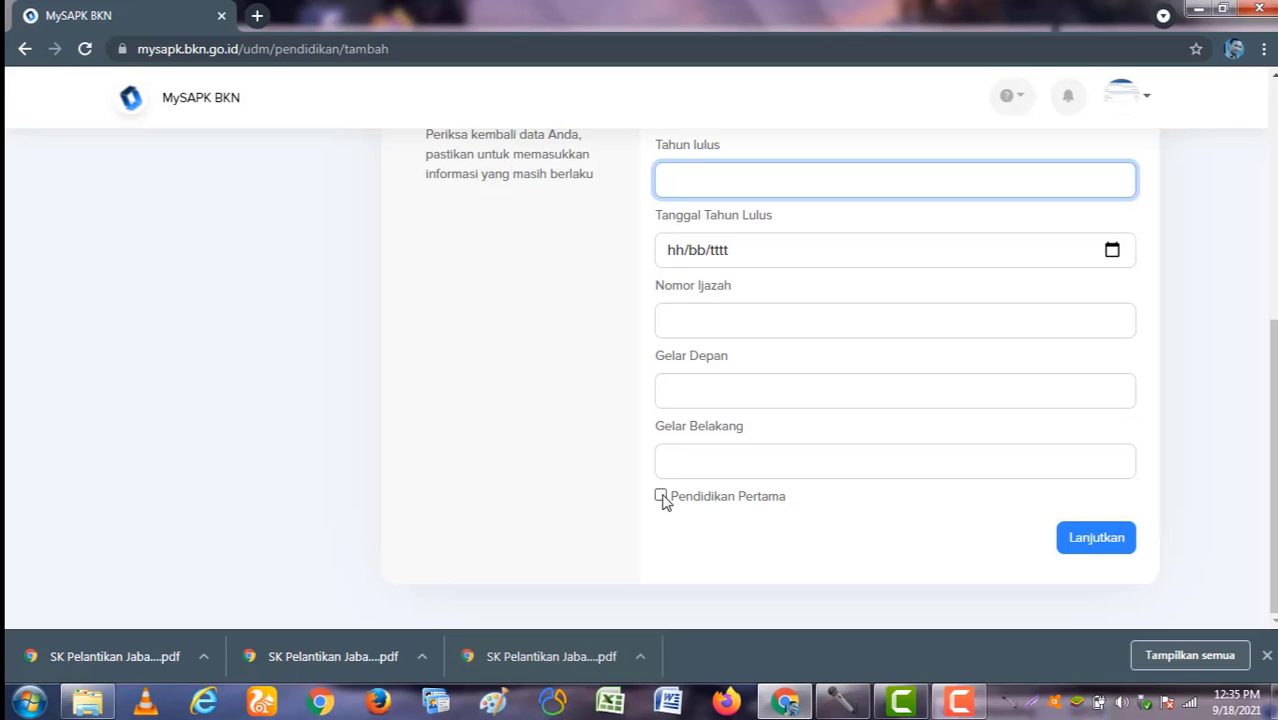
{"action": "scroll", "coordinate": [614, 535], "scroll_direction": "up", "scroll_amount": 4}
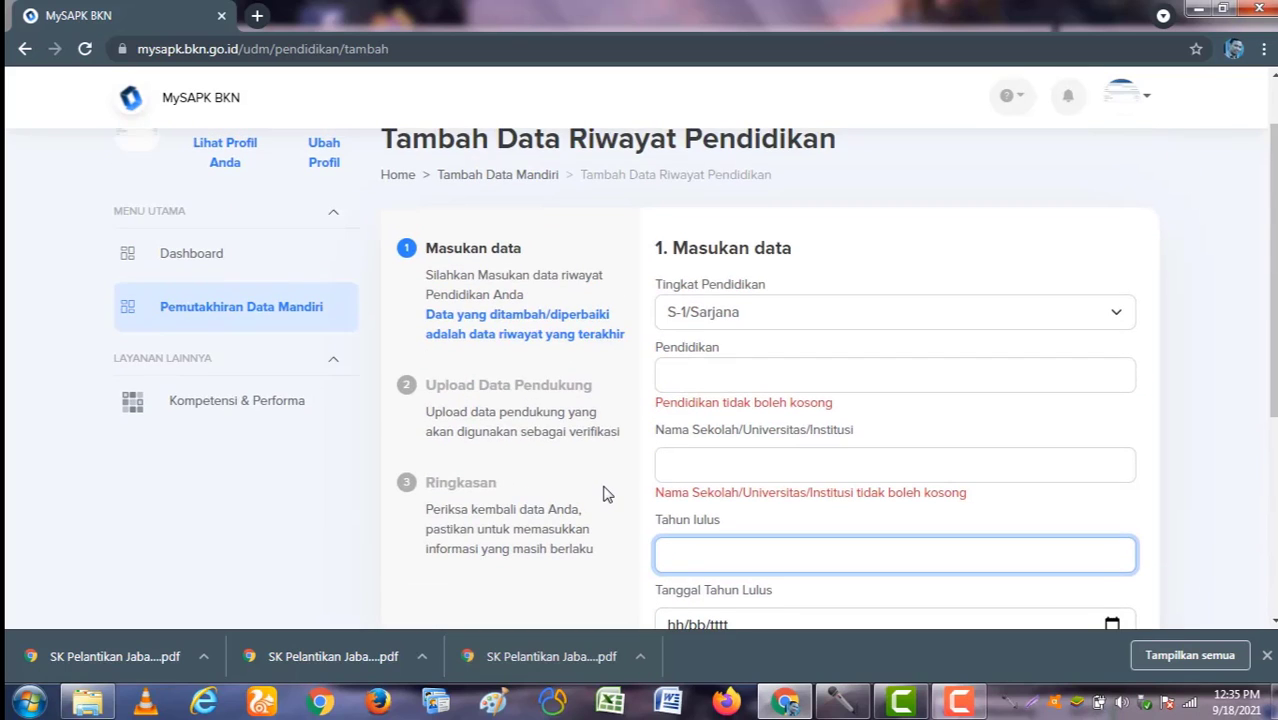
{"action": "scroll", "coordinate": [603, 493], "scroll_direction": "down", "scroll_amount": 4}
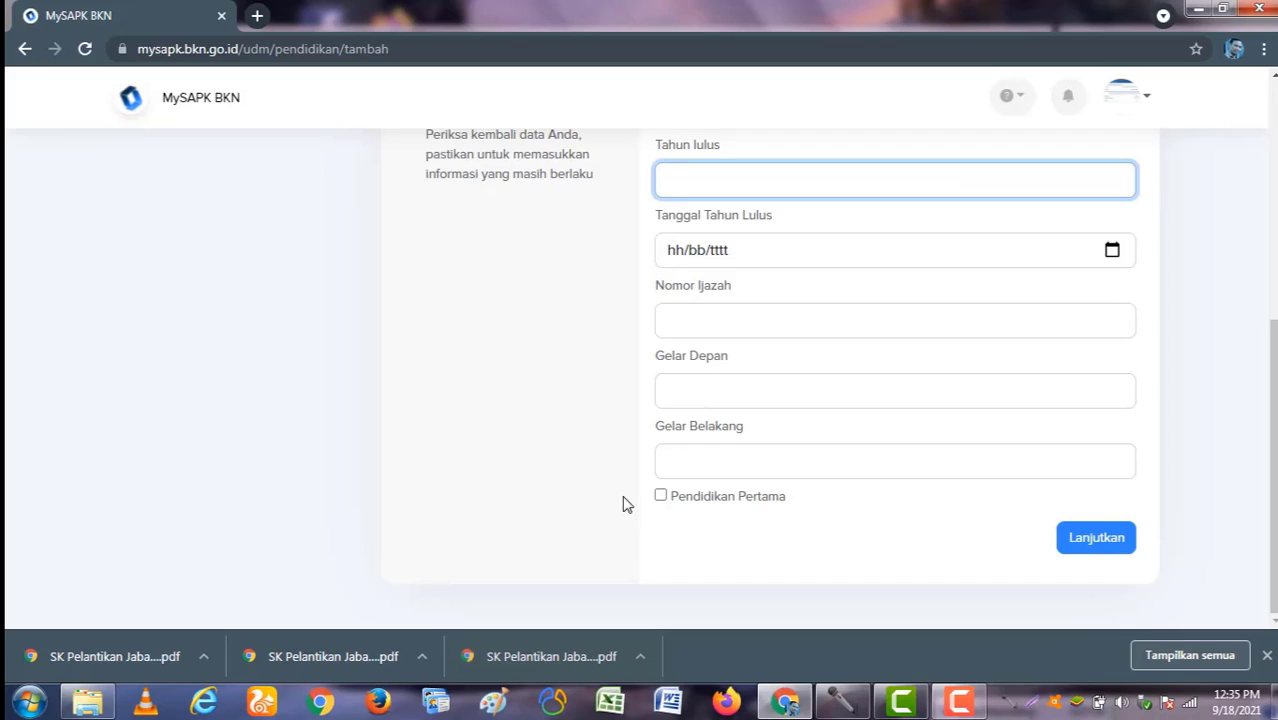
{"action": "left_click", "coordinate": [662, 496]}
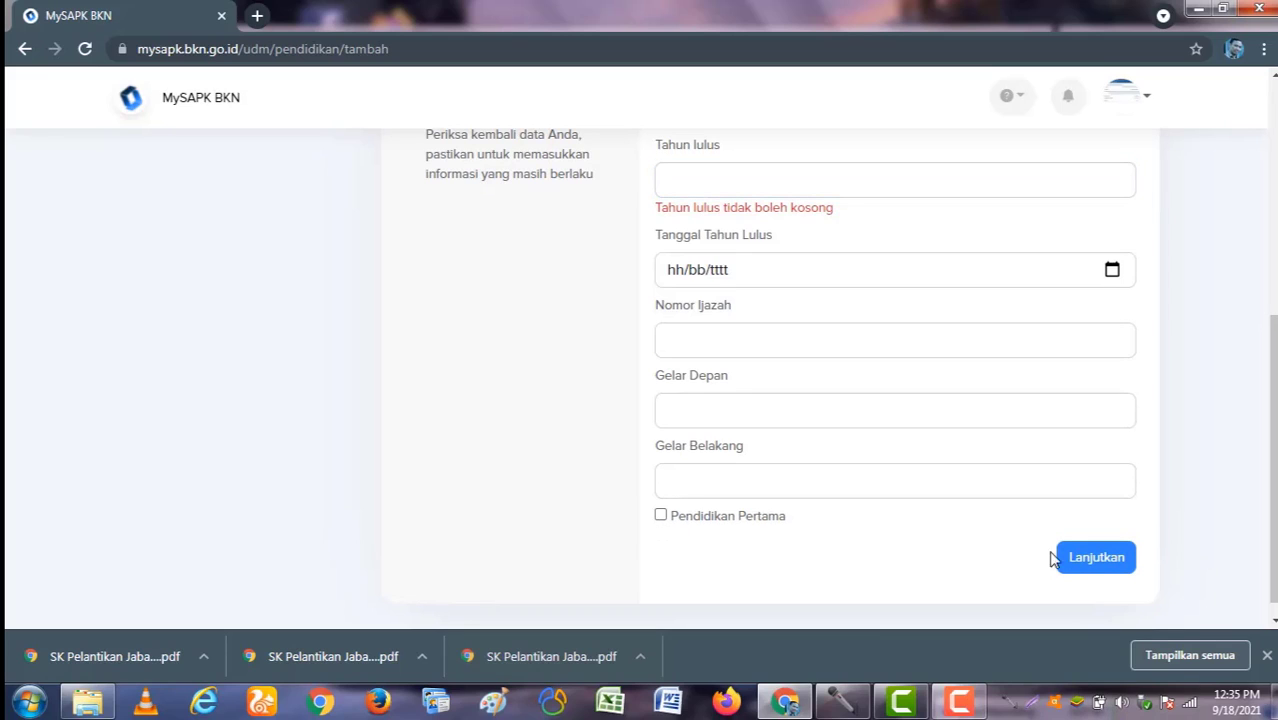
{"action": "left_click", "coordinate": [1083, 566]}
{"action": "scroll", "coordinate": [987, 543], "scroll_direction": "up", "scroll_amount": 3}
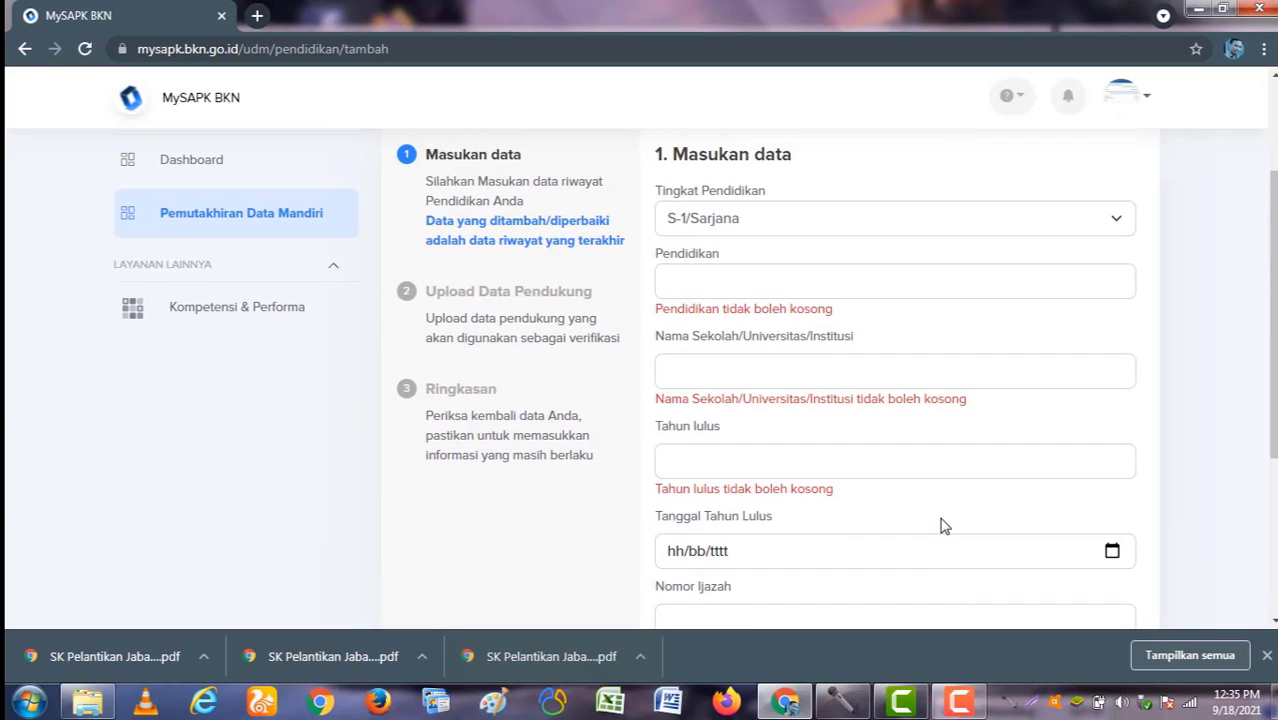
{"action": "scroll", "coordinate": [719, 516], "scroll_direction": "up", "scroll_amount": 2}
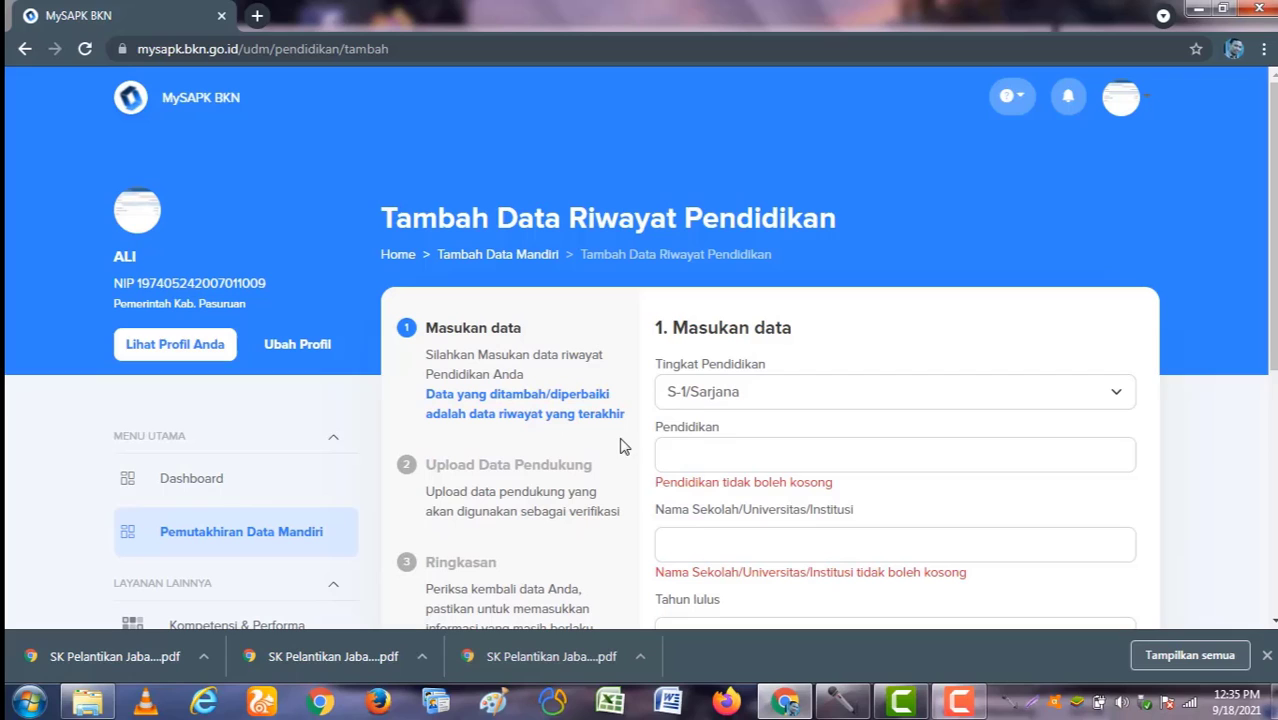
Step: Open the STM MESIN education record for editing from the Riwayat Pendidikan list
{"action": "left_click", "coordinate": [294, 540]}
{"action": "scroll", "coordinate": [875, 522], "scroll_direction": "down", "scroll_amount": 2}
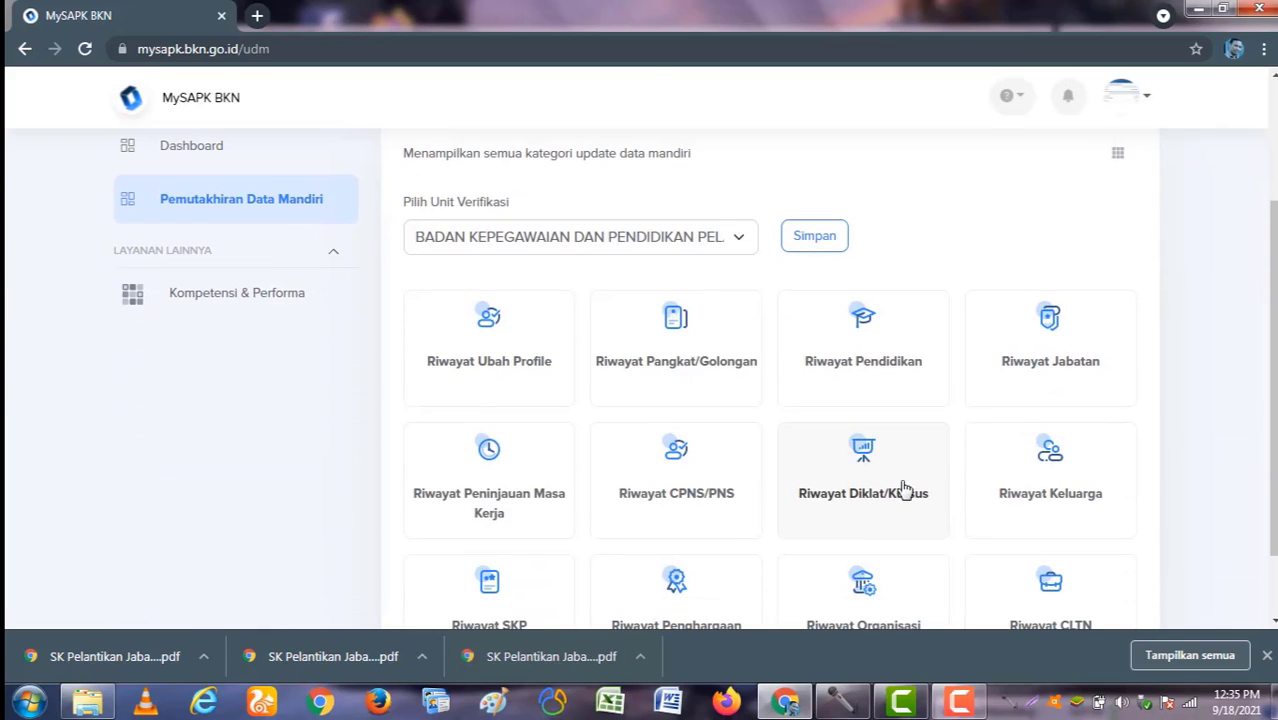
{"action": "left_click", "coordinate": [866, 352]}
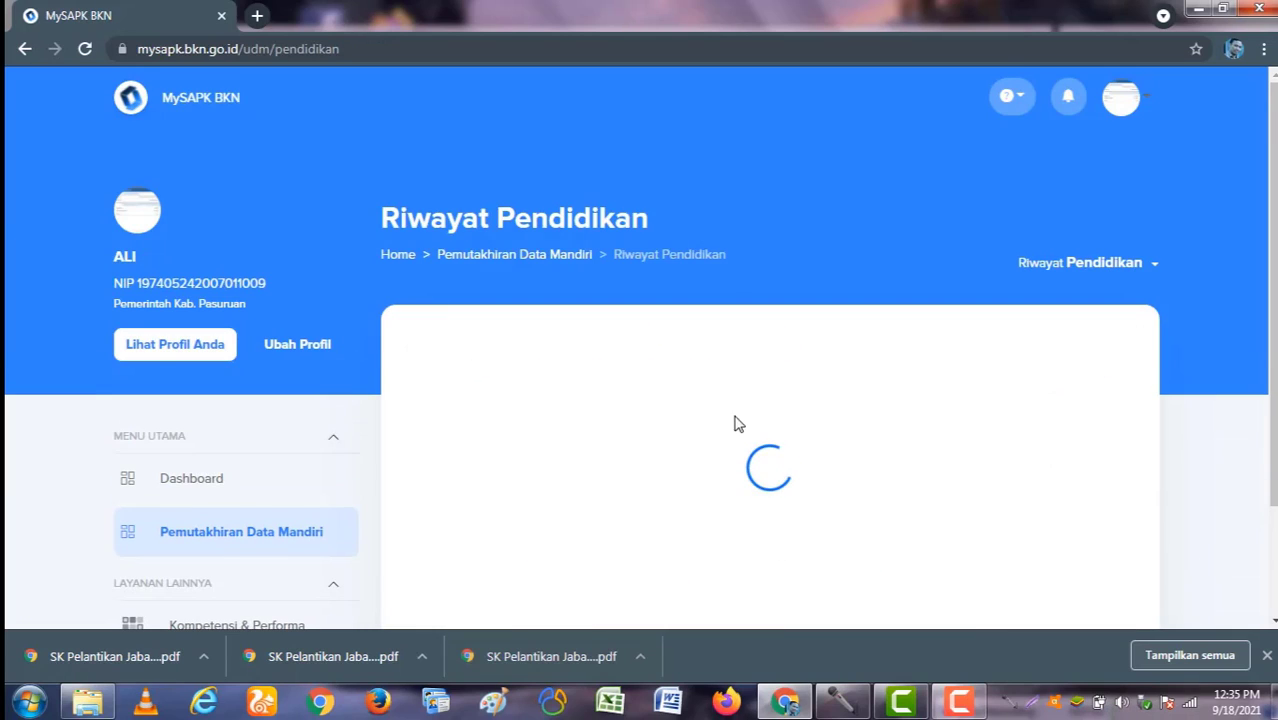
{"action": "scroll", "coordinate": [714, 458], "scroll_direction": "down", "scroll_amount": 3}
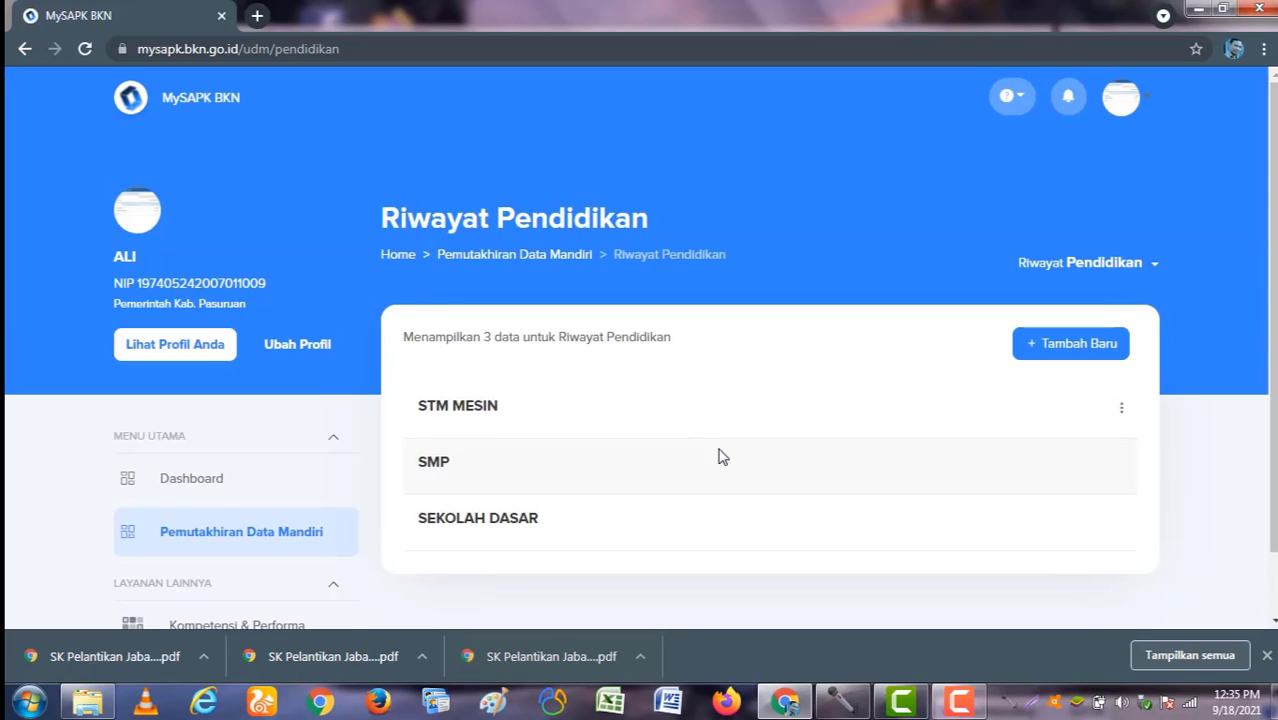
{"action": "left_click", "coordinate": [1121, 414]}
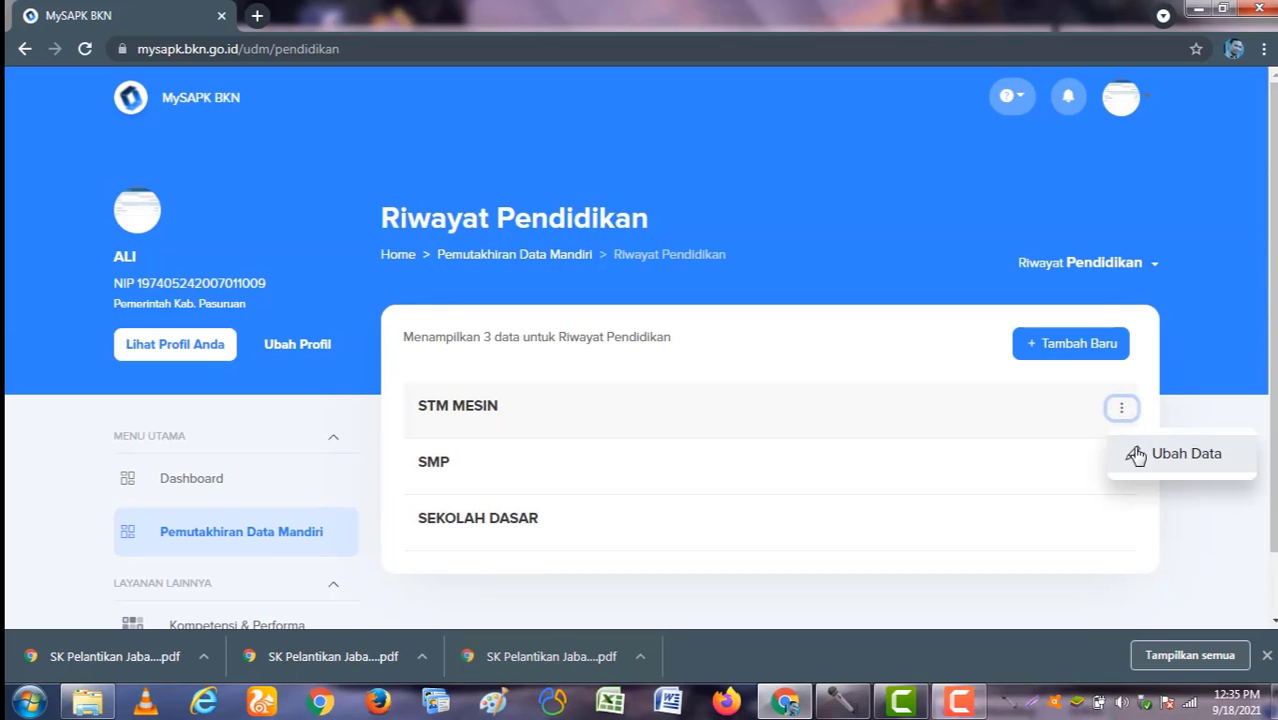
{"action": "left_click", "coordinate": [1140, 457]}
{"action": "scroll", "coordinate": [898, 513], "scroll_direction": "down", "scroll_amount": 1}
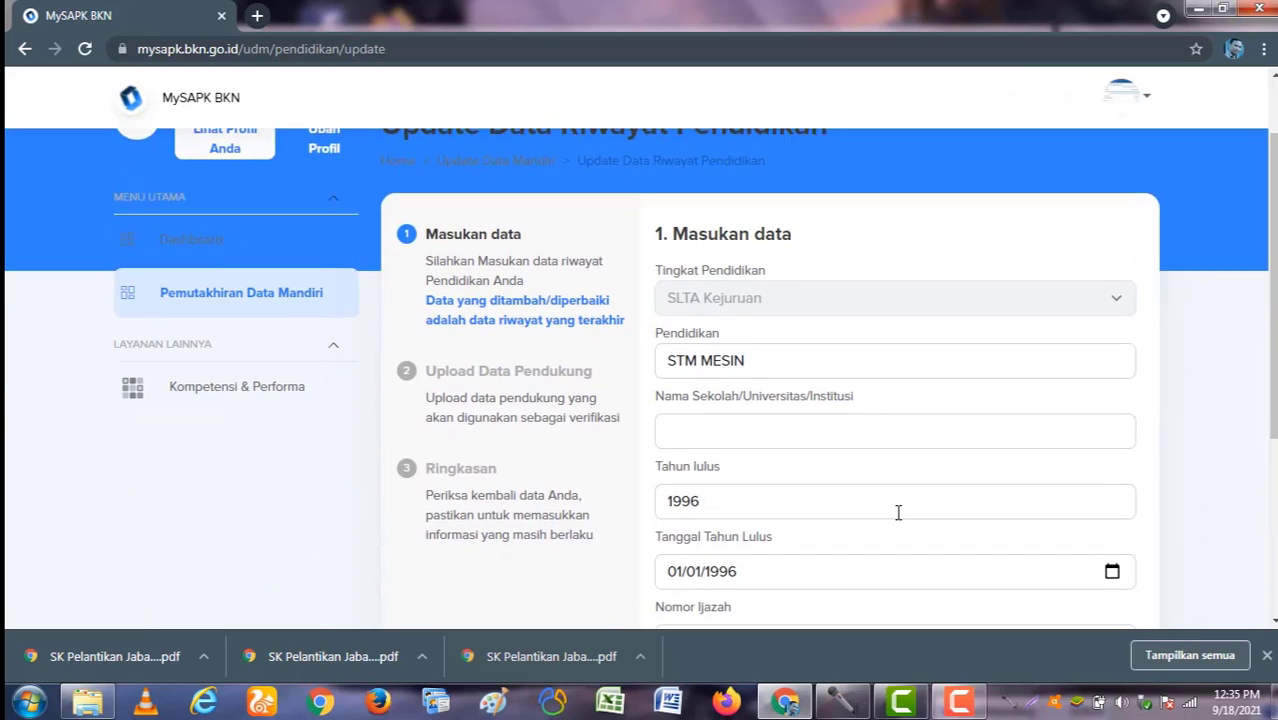
{"action": "scroll", "coordinate": [768, 440], "scroll_direction": "down", "scroll_amount": 2}
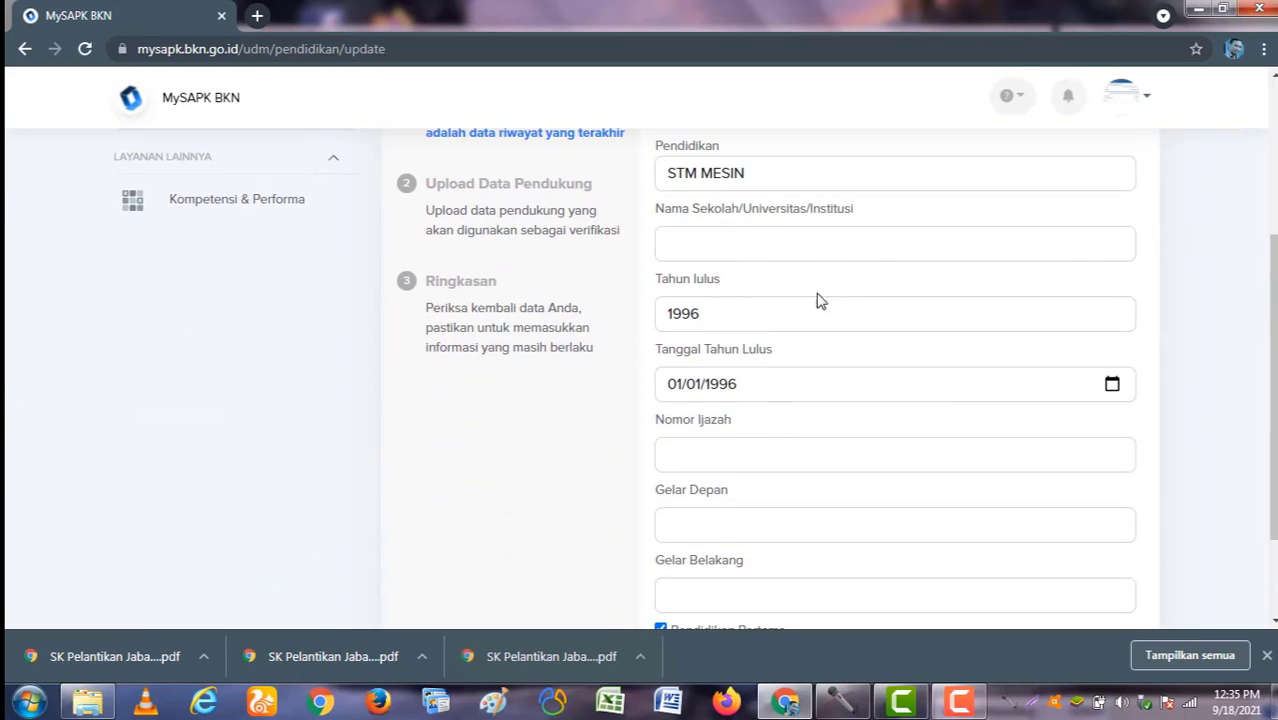
{"action": "scroll", "coordinate": [795, 268], "scroll_direction": "down", "scroll_amount": 2}
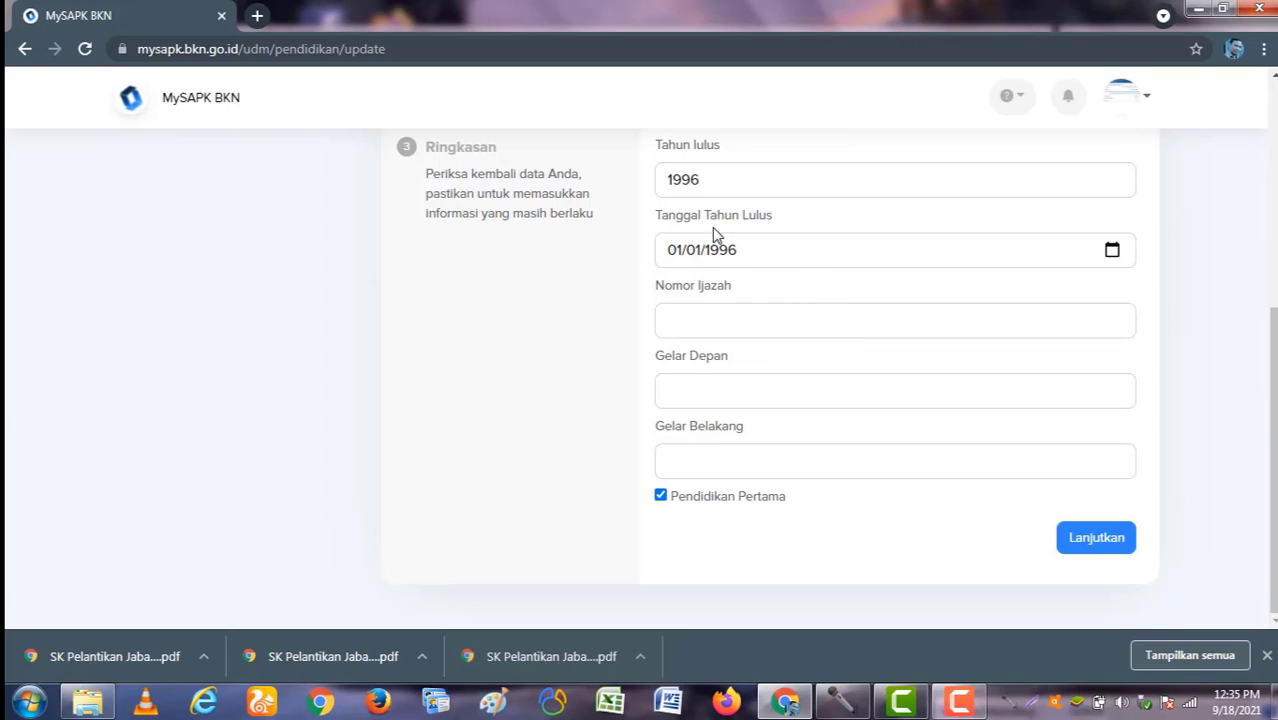
{"action": "left_click", "coordinate": [1096, 540]}
{"action": "scroll", "coordinate": [810, 395], "scroll_direction": "up", "scroll_amount": 2}
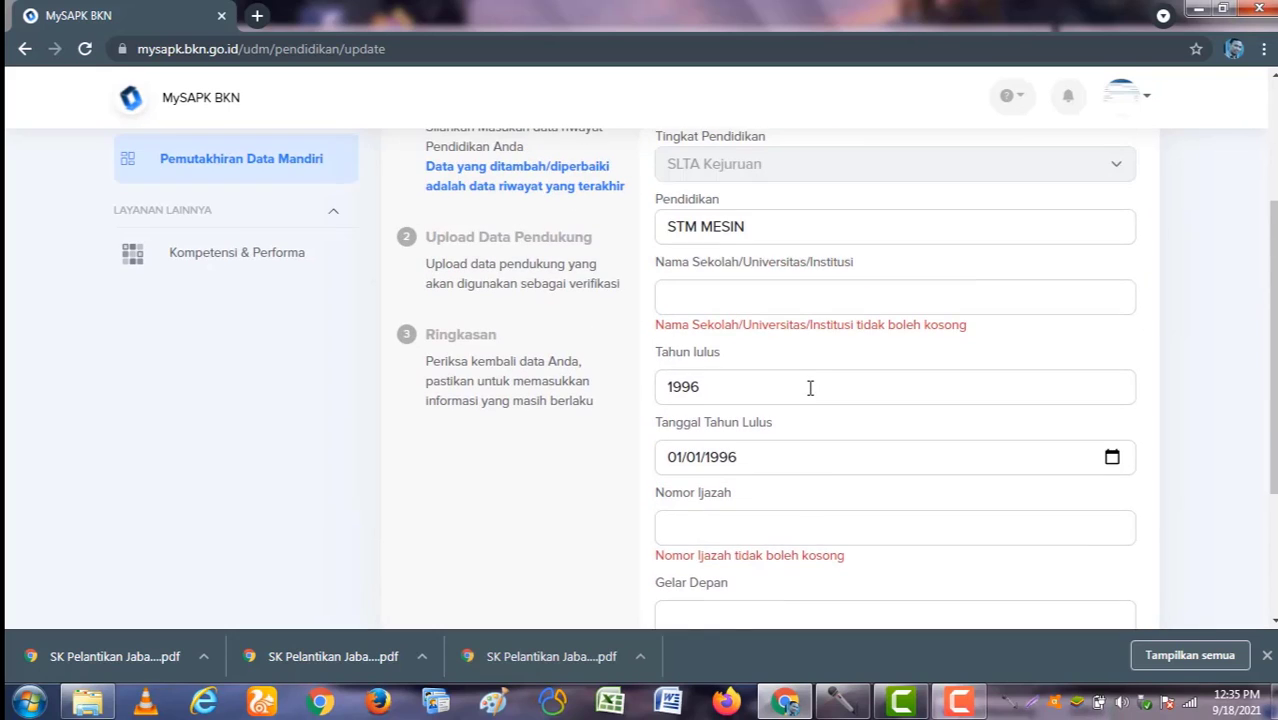
Step: Enter school name SEKOLAH TEKNIK MENENGAH and the diploma number, then continue
{"action": "left_click", "coordinate": [778, 300]}
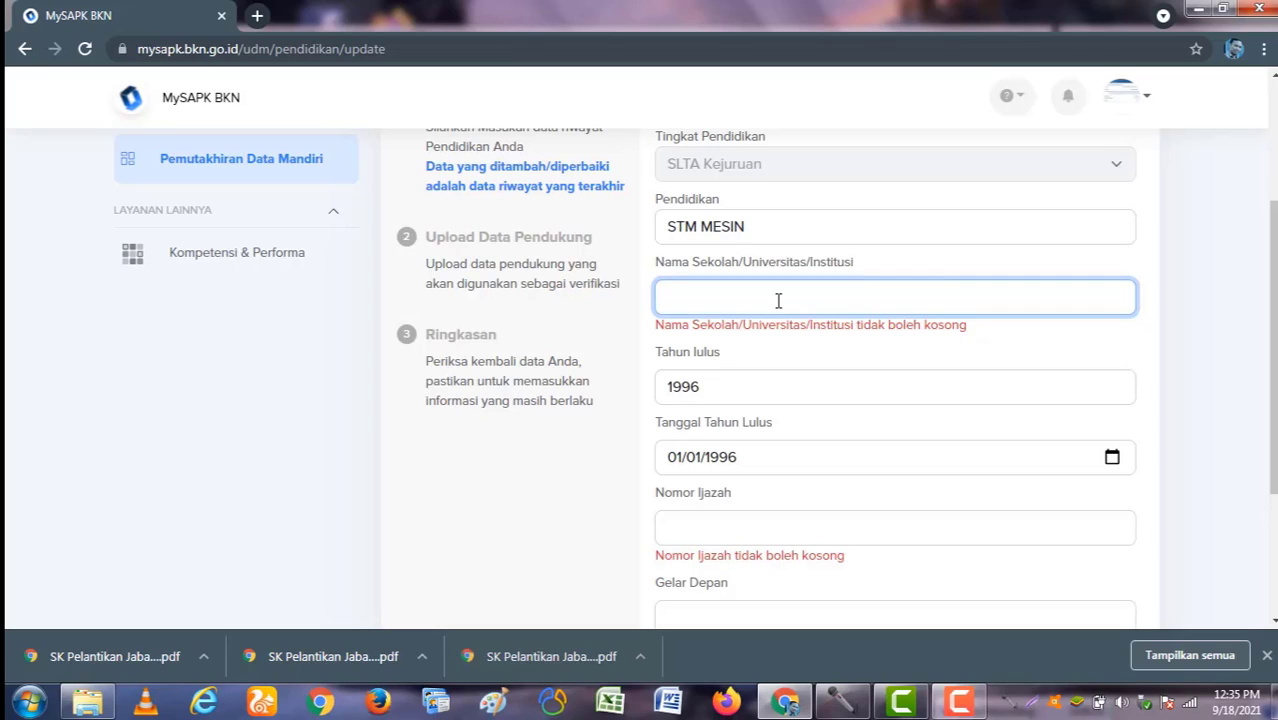
{"action": "type", "text": "SEKOLAH"}
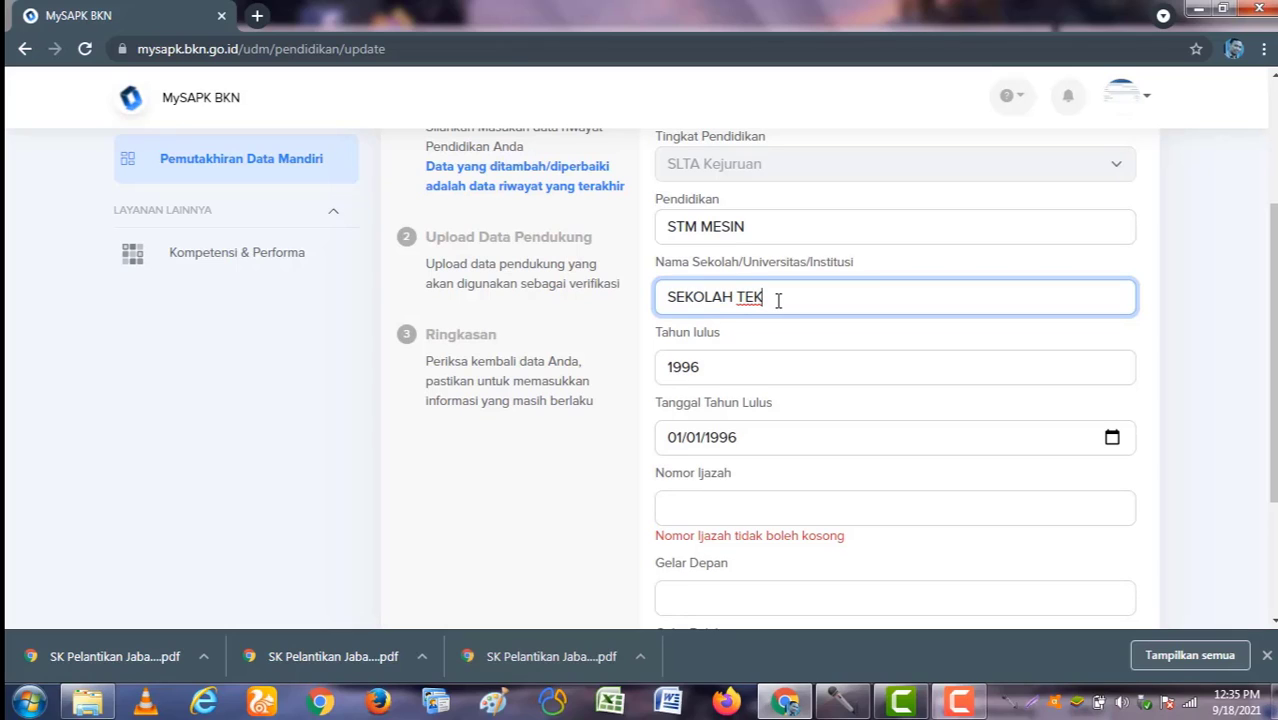
{"action": "type", "text": "TEKNIK MENENGAH"}
{"action": "scroll", "coordinate": [770, 305], "scroll_direction": "down", "scroll_amount": 3}
{"action": "left_click", "coordinate": [762, 320]}
{"action": "type", "text": "1"}
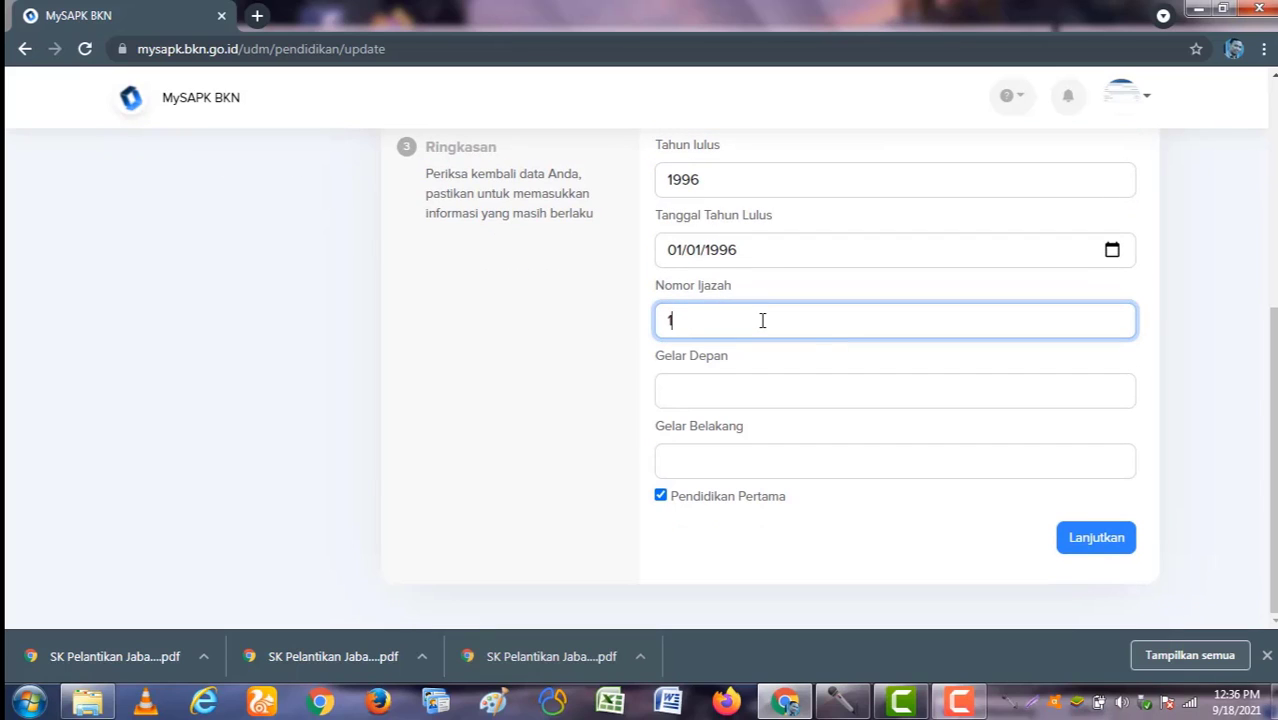
{"action": "type", "text": "111"}
{"action": "left_click", "coordinate": [1095, 536]}
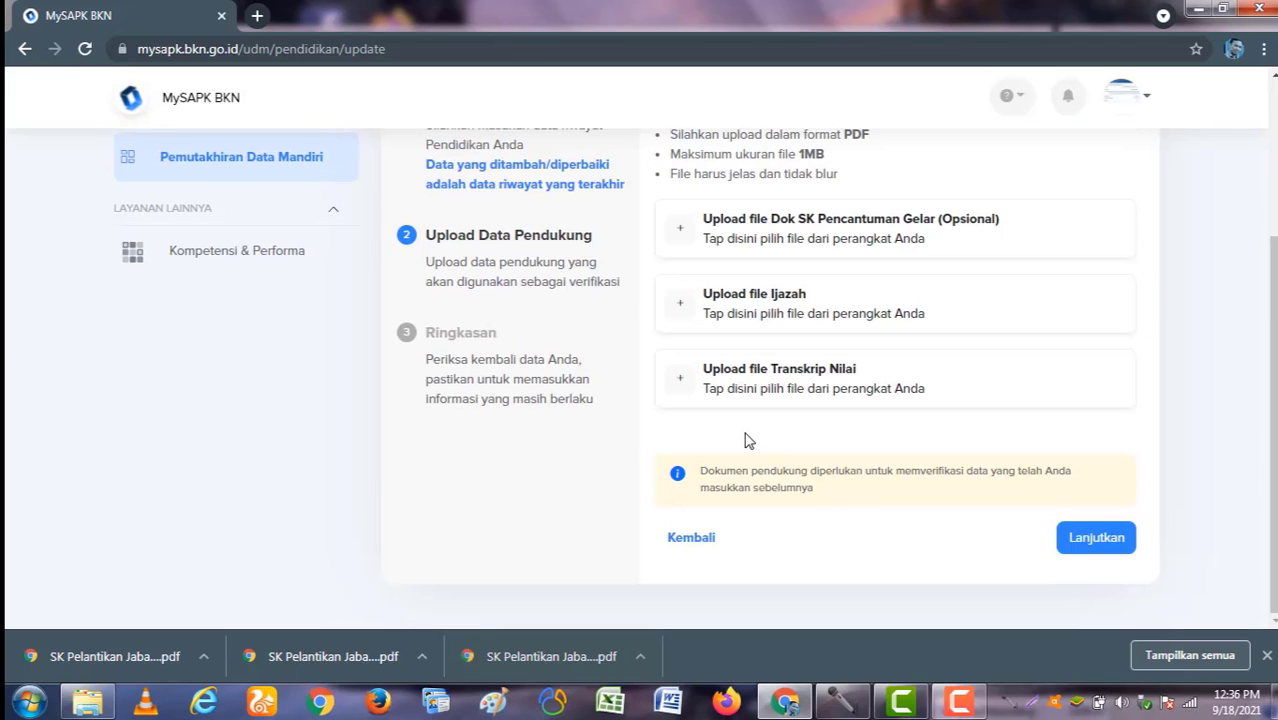
Step: Upload IJAZAH SMK.pdf as the Ijazah document
{"action": "scroll", "coordinate": [745, 440], "scroll_direction": "up", "scroll_amount": 2}
{"action": "scroll", "coordinate": [779, 522], "scroll_direction": "down", "scroll_amount": 1}
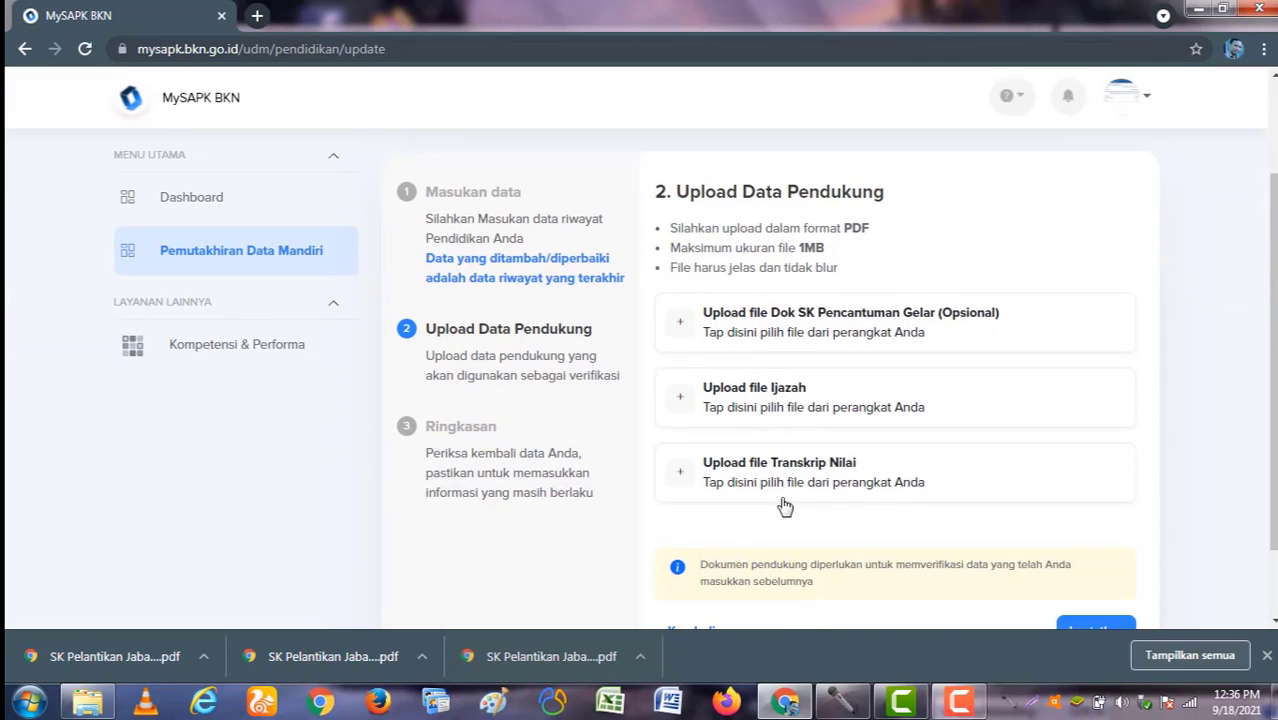
{"action": "left_click", "coordinate": [818, 404]}
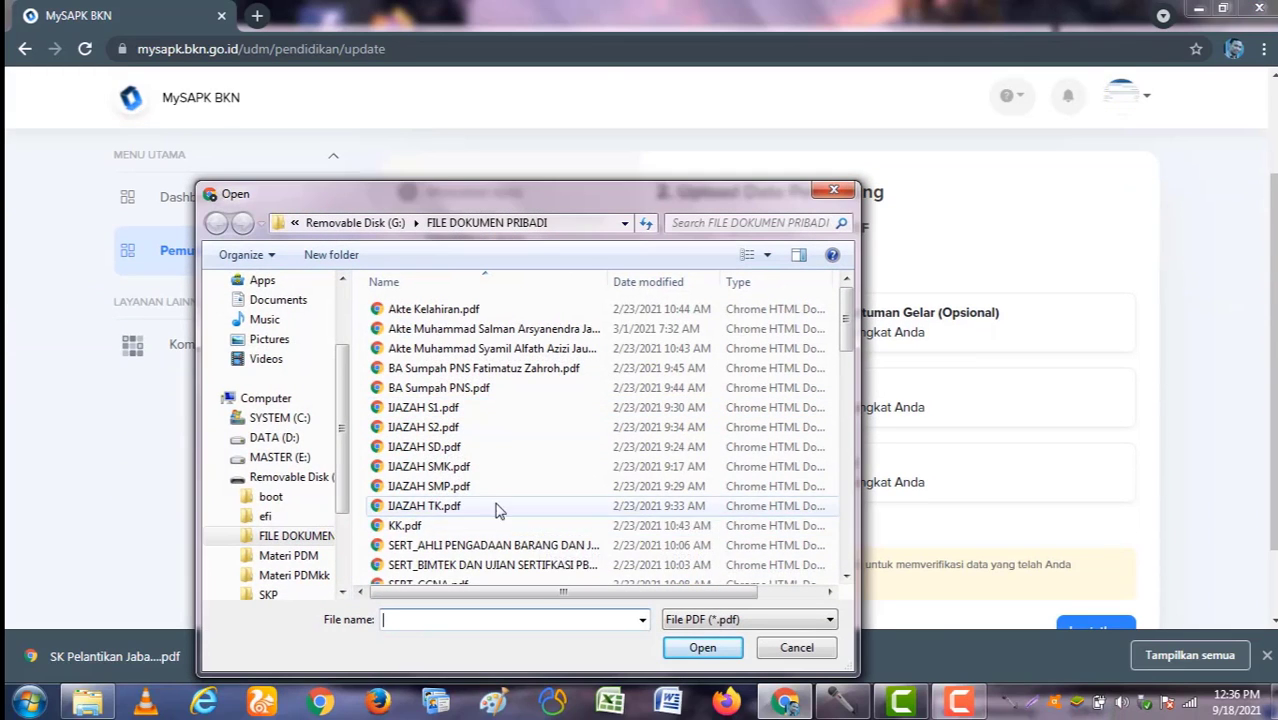
{"action": "double_click", "coordinate": [462, 467]}
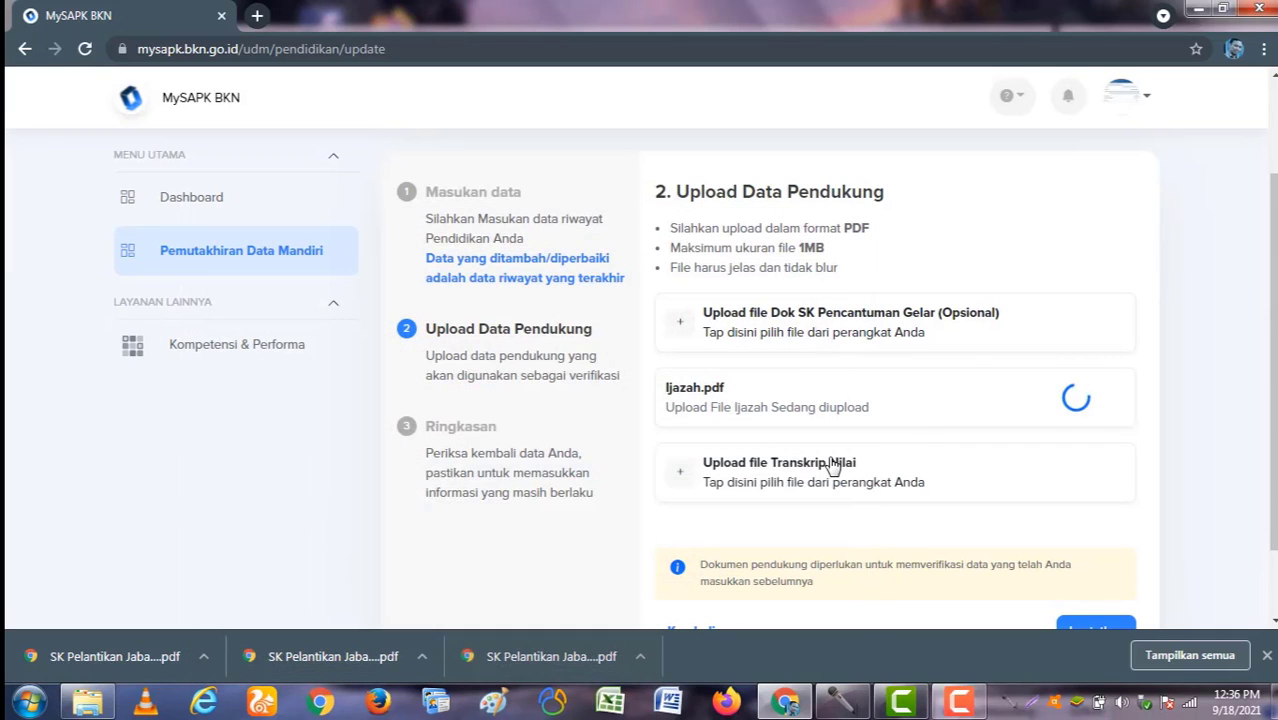
Step: Upload TRANSKRIP _SMK.pdf as the Transkrip Nilai and continue to the summary
{"action": "scroll", "coordinate": [760, 420], "scroll_direction": "down", "scroll_amount": 1}
{"action": "left_click", "coordinate": [736, 390]}
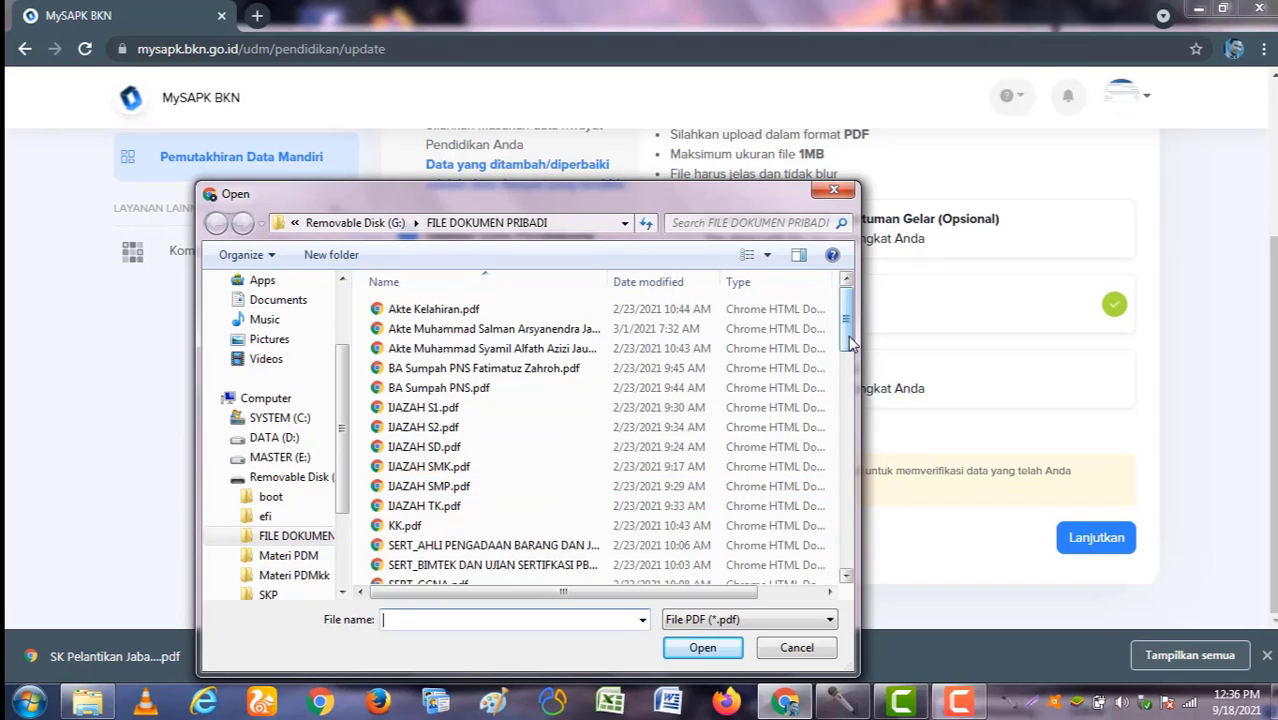
{"action": "left_click_drag", "start_coordinate": [848, 342], "coordinate": [840, 573]}
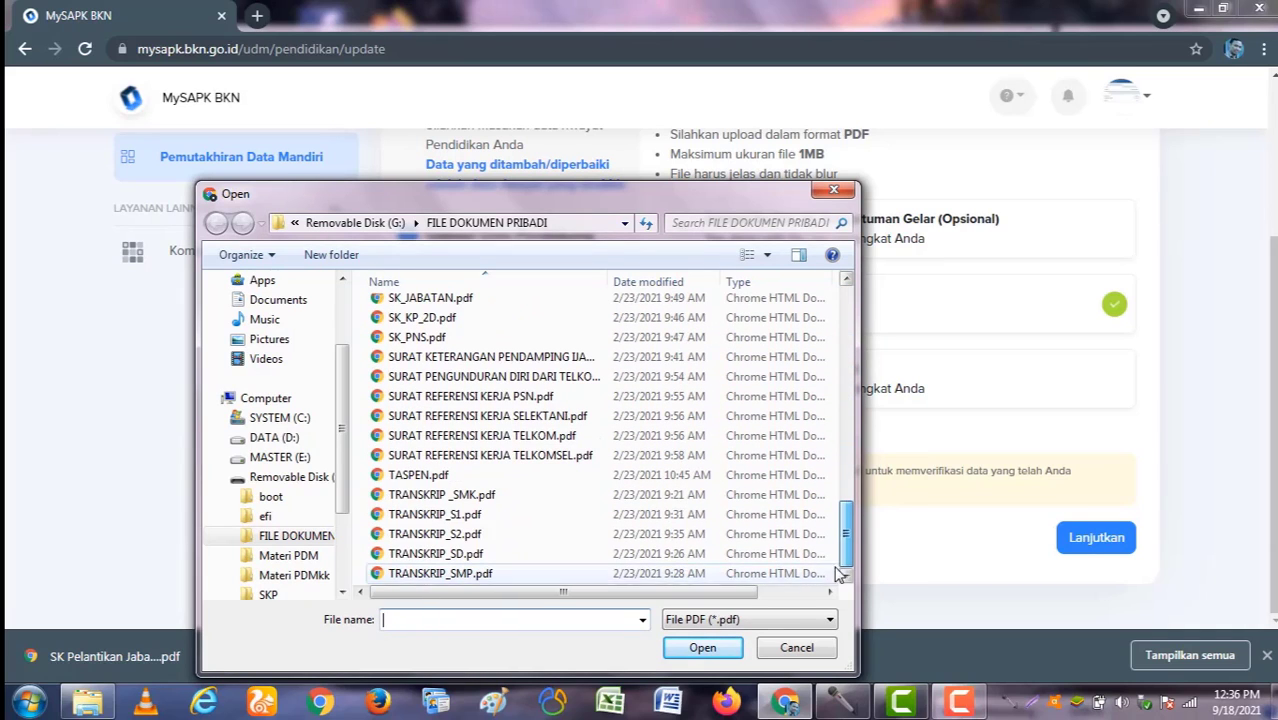
{"action": "double_click", "coordinate": [535, 495]}
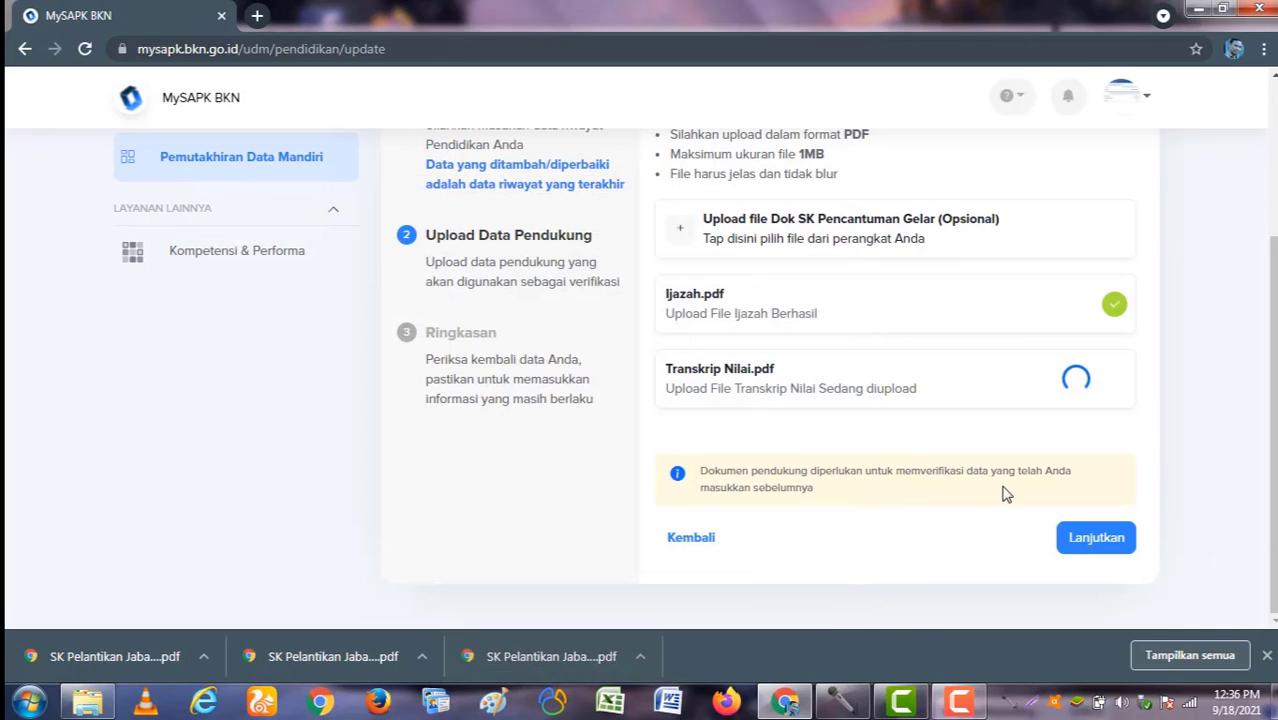
{"action": "left_click", "coordinate": [1097, 541]}
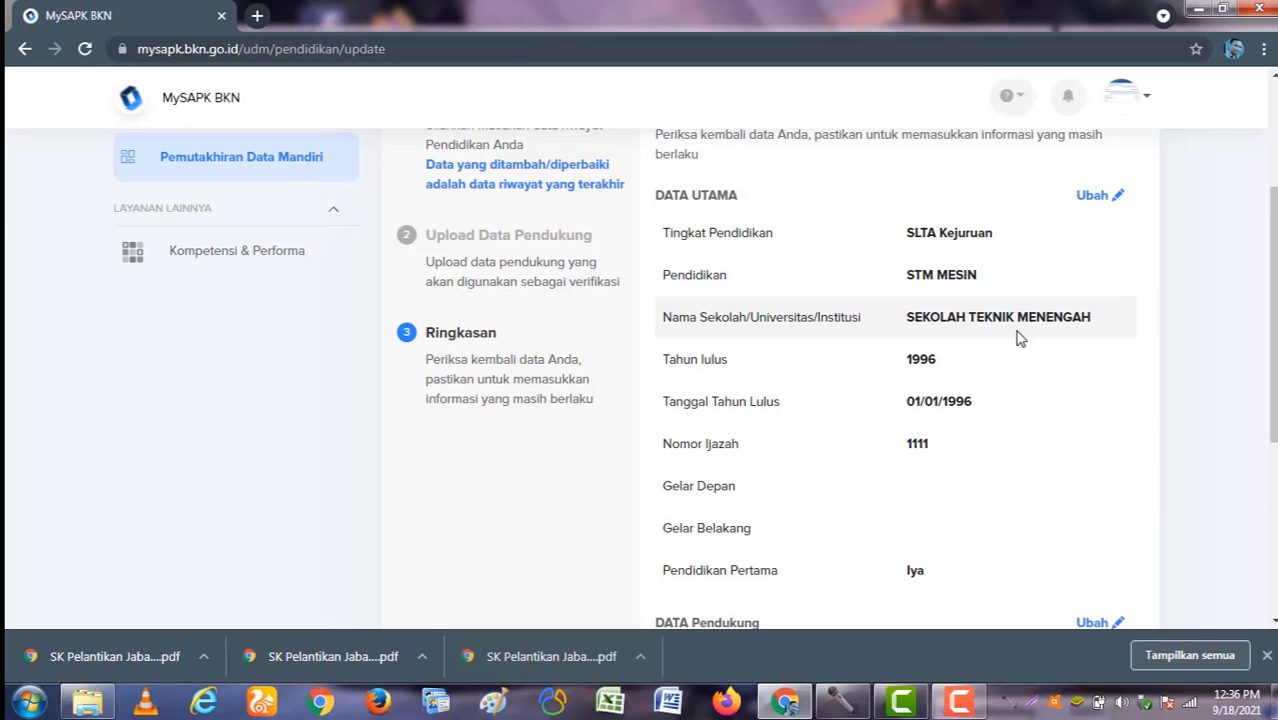
Step: Review the summary, confirm the data is correct, submit the education change, and return to categories
{"action": "left_click_drag", "start_coordinate": [905, 318], "coordinate": [1097, 332]}
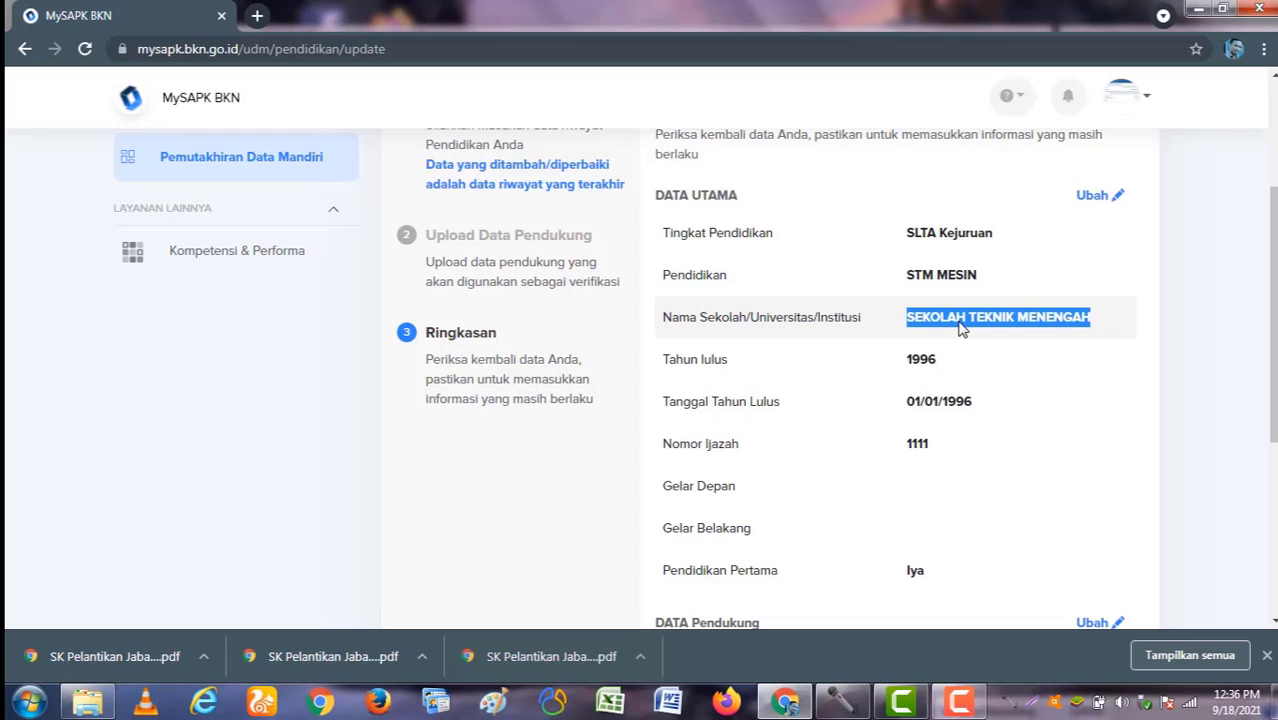
{"action": "scroll", "coordinate": [1075, 493], "scroll_direction": "down", "scroll_amount": 4}
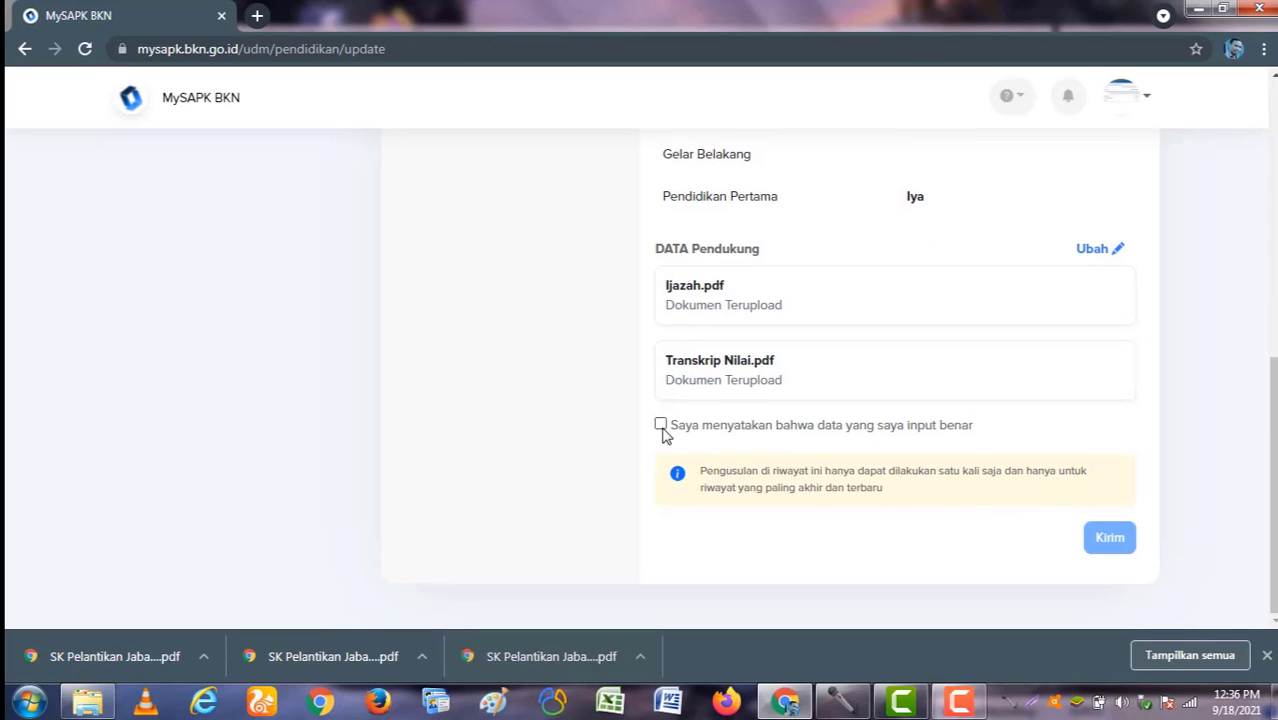
{"action": "left_click", "coordinate": [664, 428]}
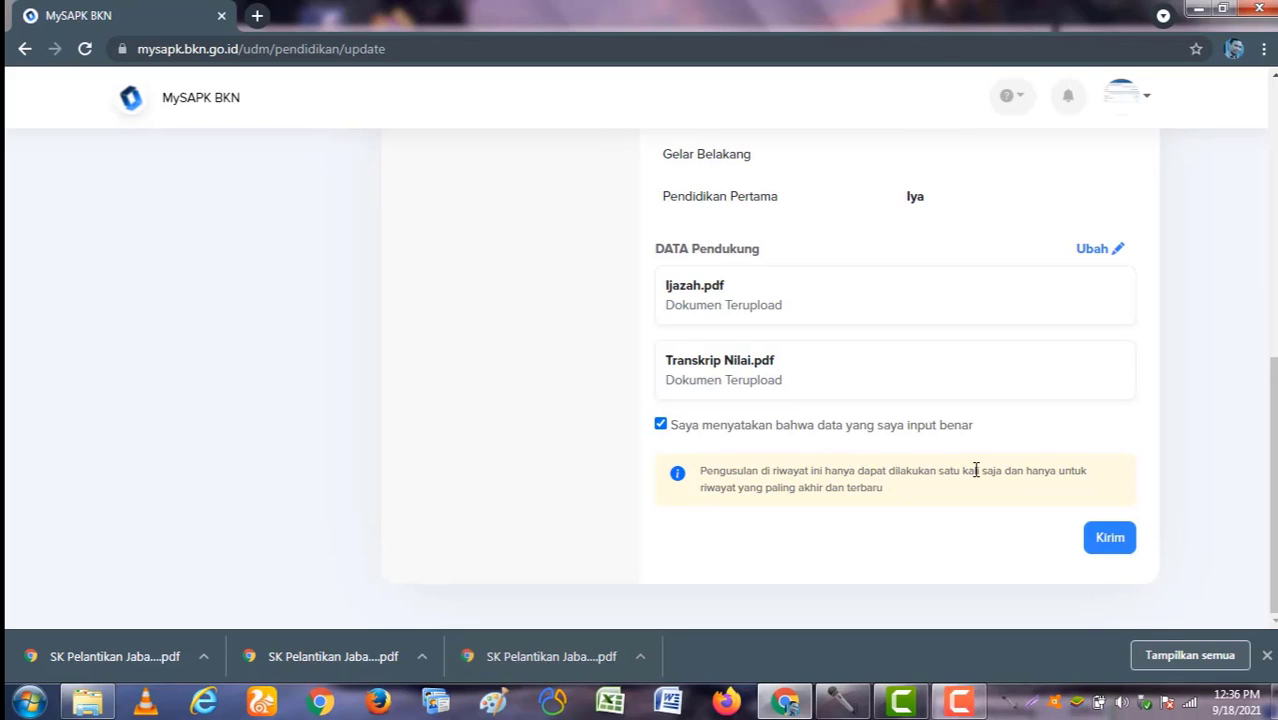
{"action": "left_click", "coordinate": [1108, 544]}
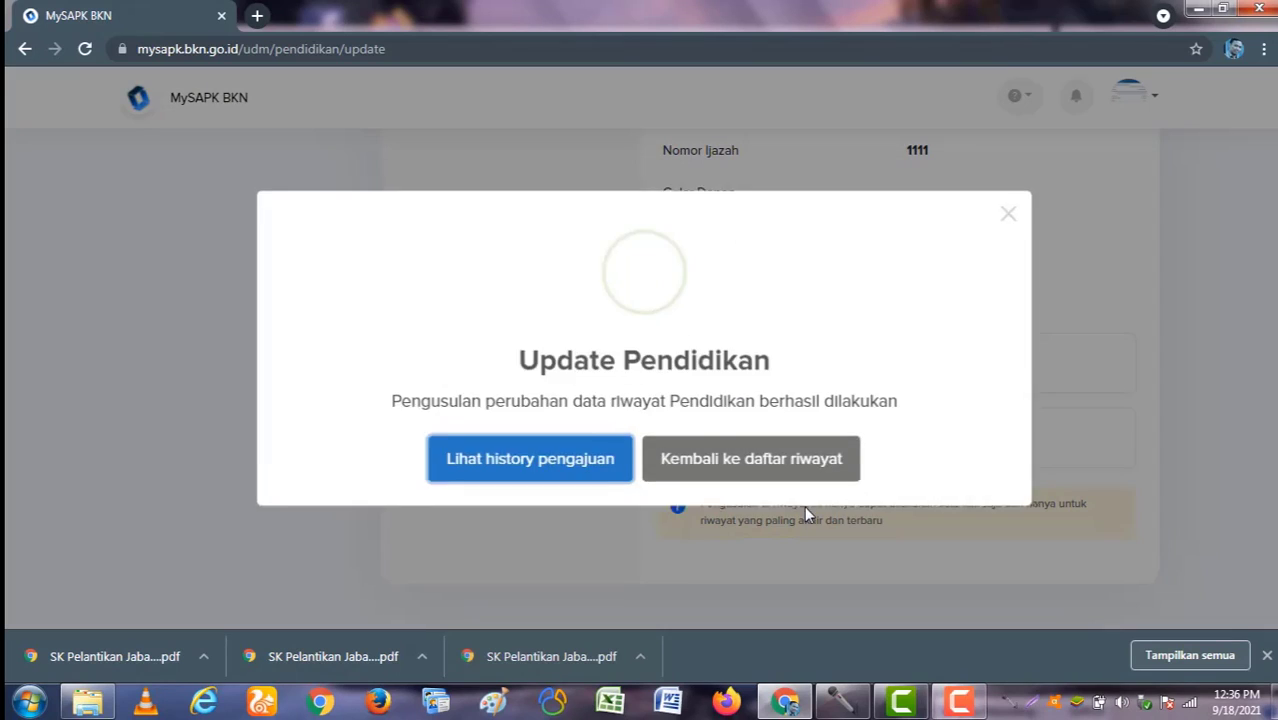
{"action": "left_click", "coordinate": [753, 468]}
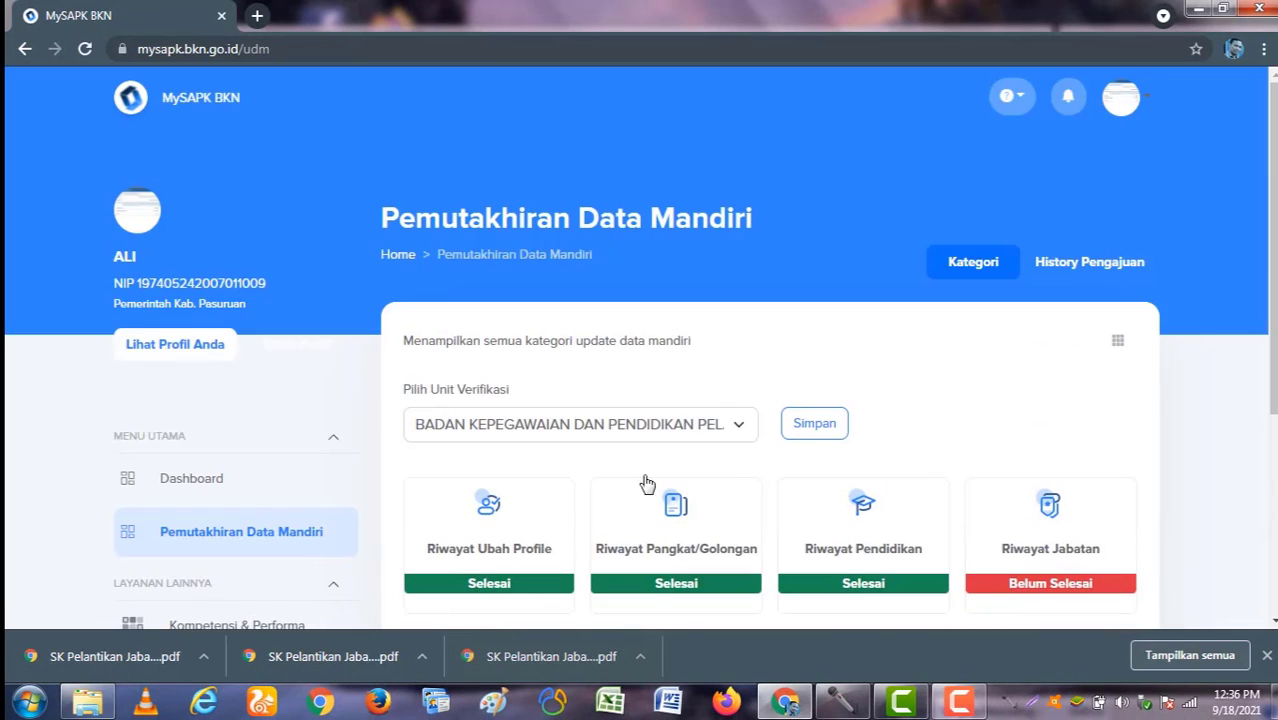
Step: Open the Riwayat Jabatan card showing four position records
{"action": "scroll", "coordinate": [650, 486], "scroll_direction": "down", "scroll_amount": 2}
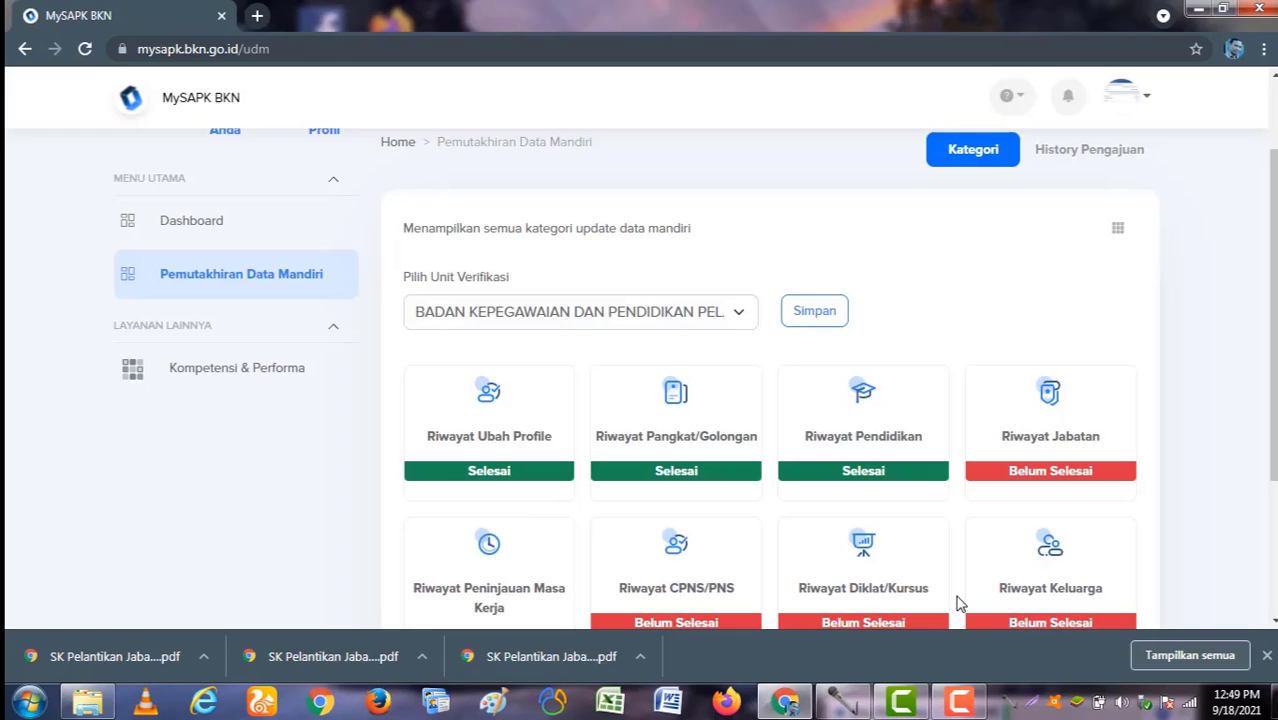
{"action": "left_click", "coordinate": [1068, 428]}
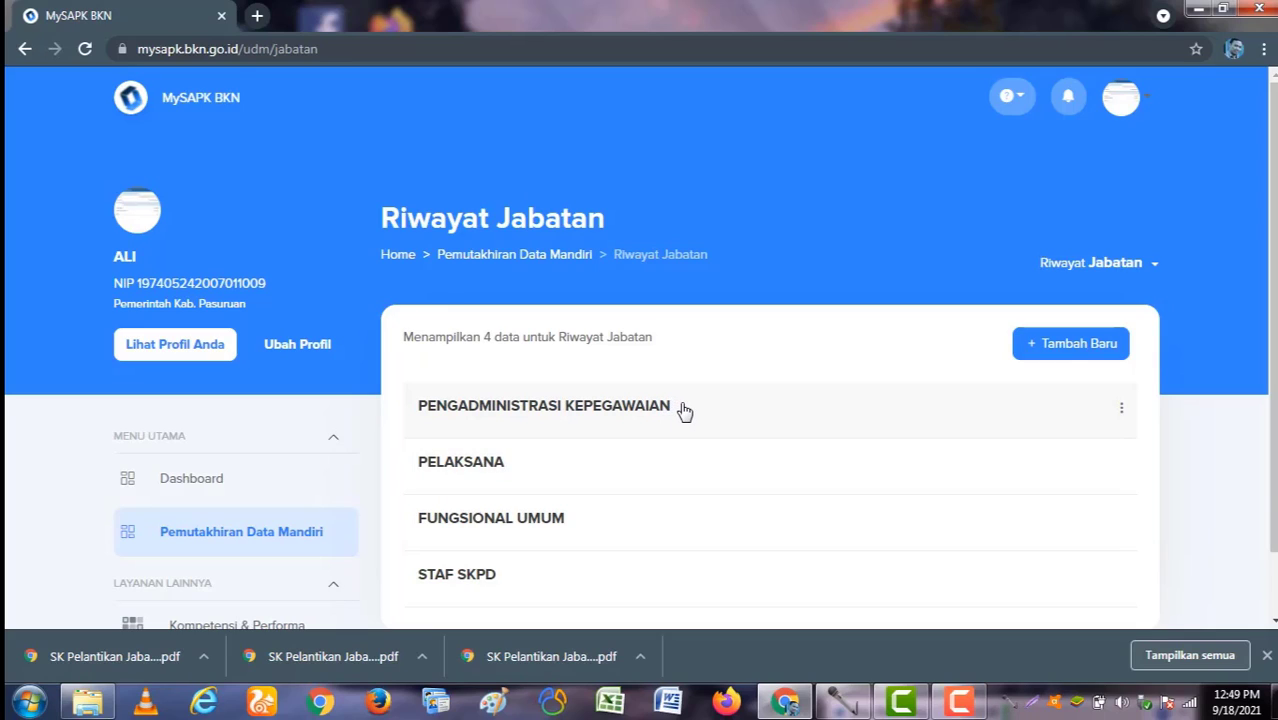
Step: Try a new Tambah Baru job entry, abandon it unfilled, and return to the Riwayat Jabatan list
{"action": "left_click", "coordinate": [1076, 350]}
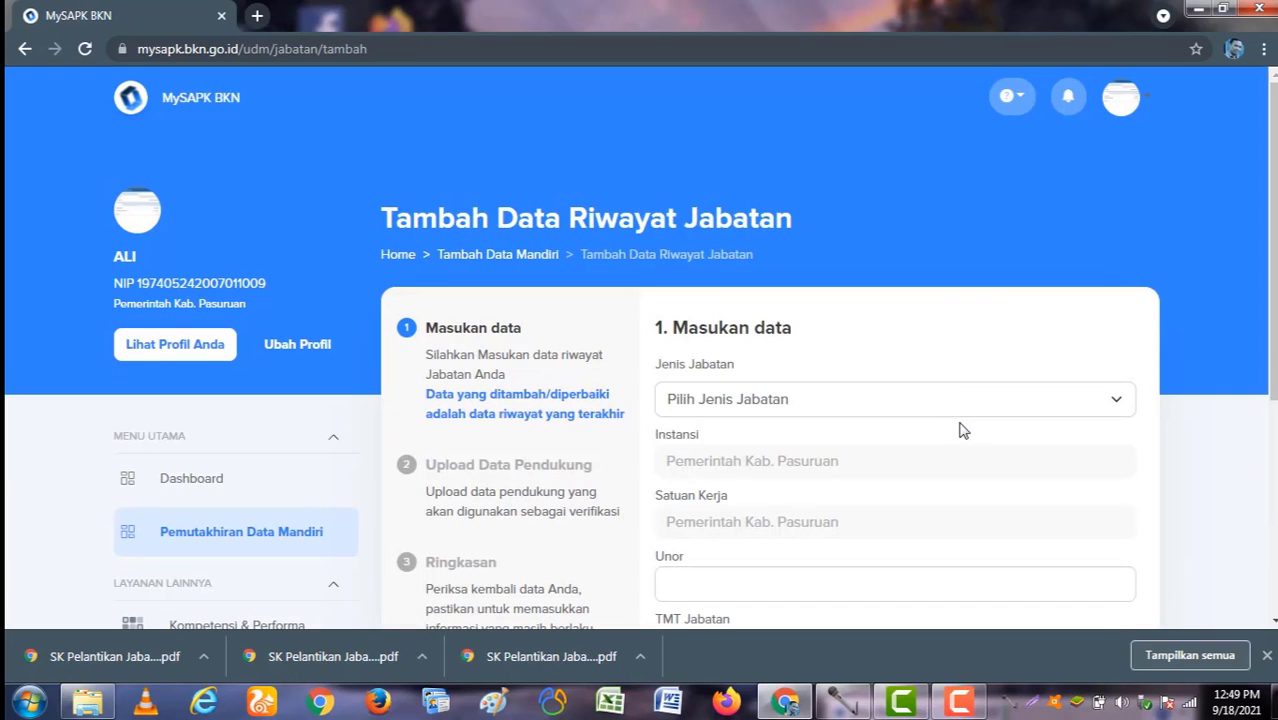
{"action": "scroll", "coordinate": [961, 428], "scroll_direction": "down", "scroll_amount": 1}
{"action": "left_click", "coordinate": [911, 310]}
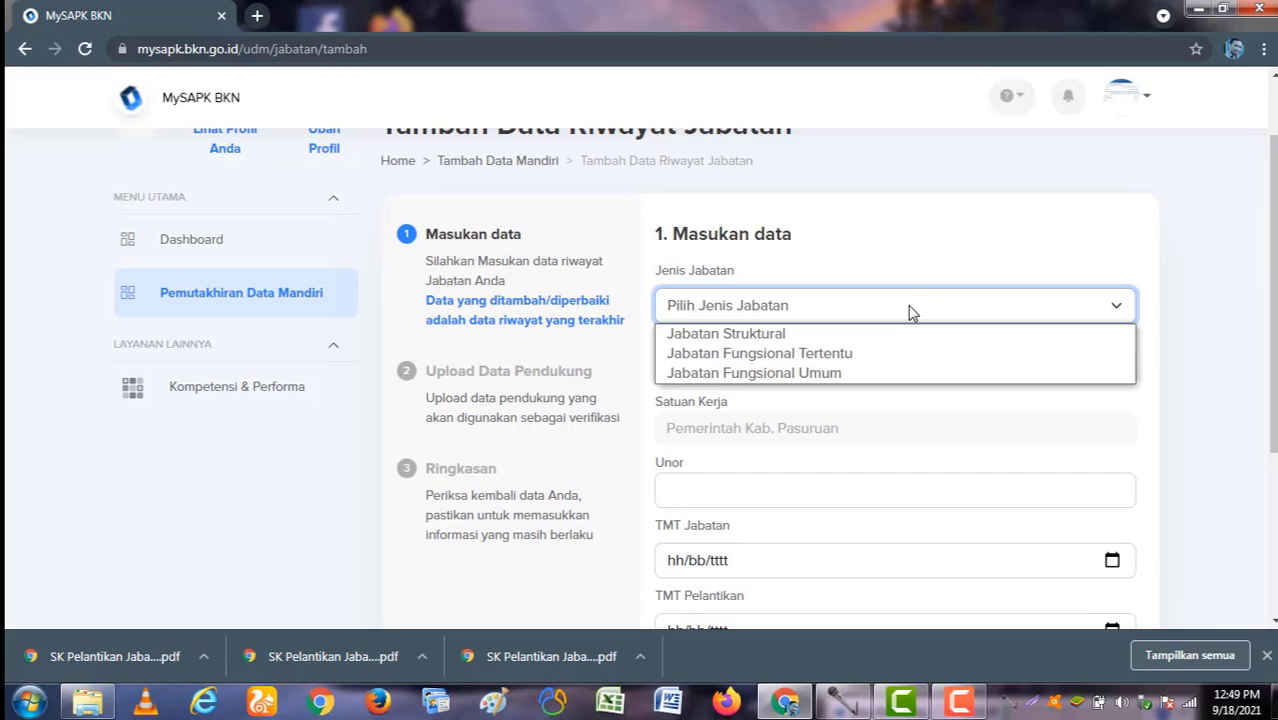
{"action": "left_click", "coordinate": [906, 307]}
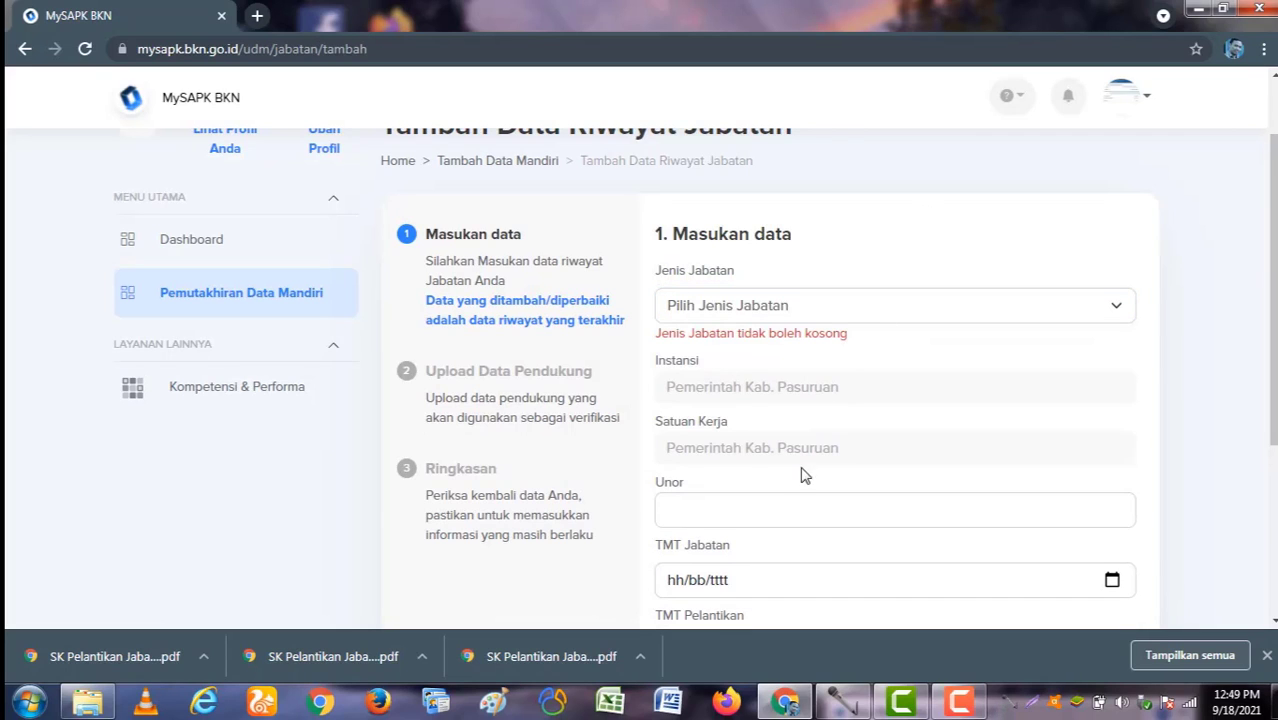
{"action": "scroll", "coordinate": [805, 475], "scroll_direction": "down", "scroll_amount": 2}
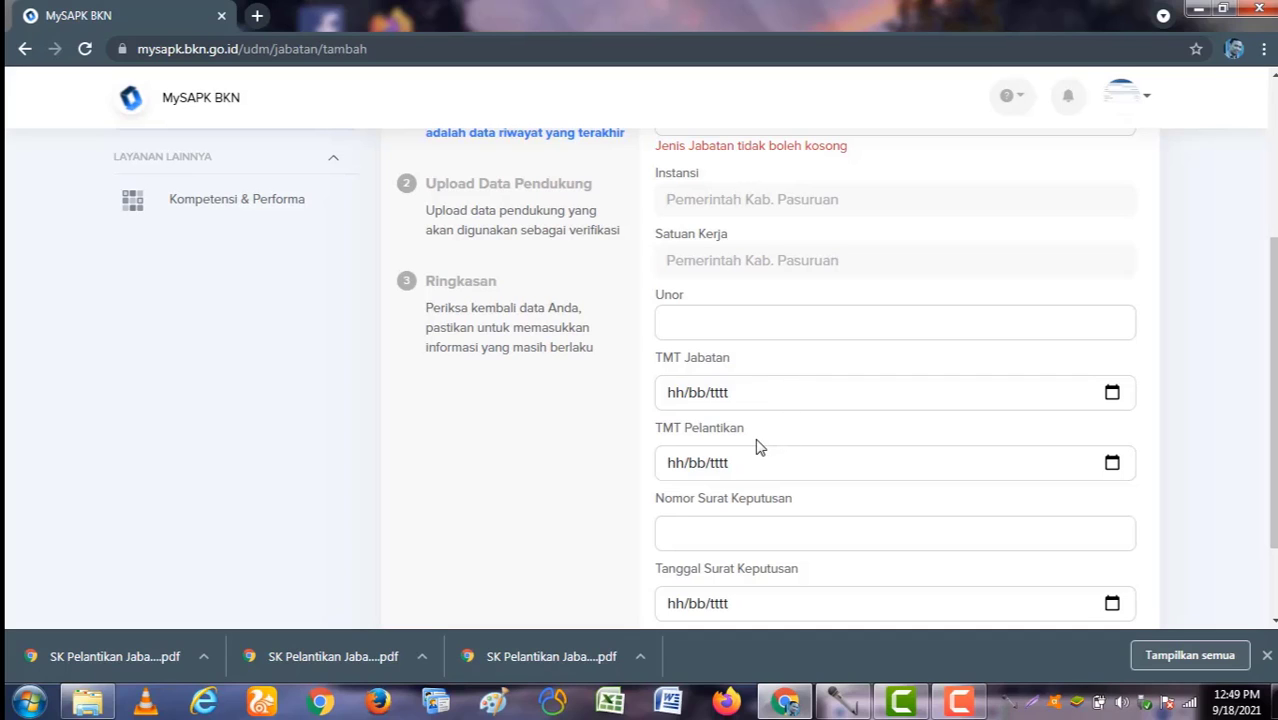
{"action": "scroll", "coordinate": [762, 455], "scroll_direction": "down", "scroll_amount": 1}
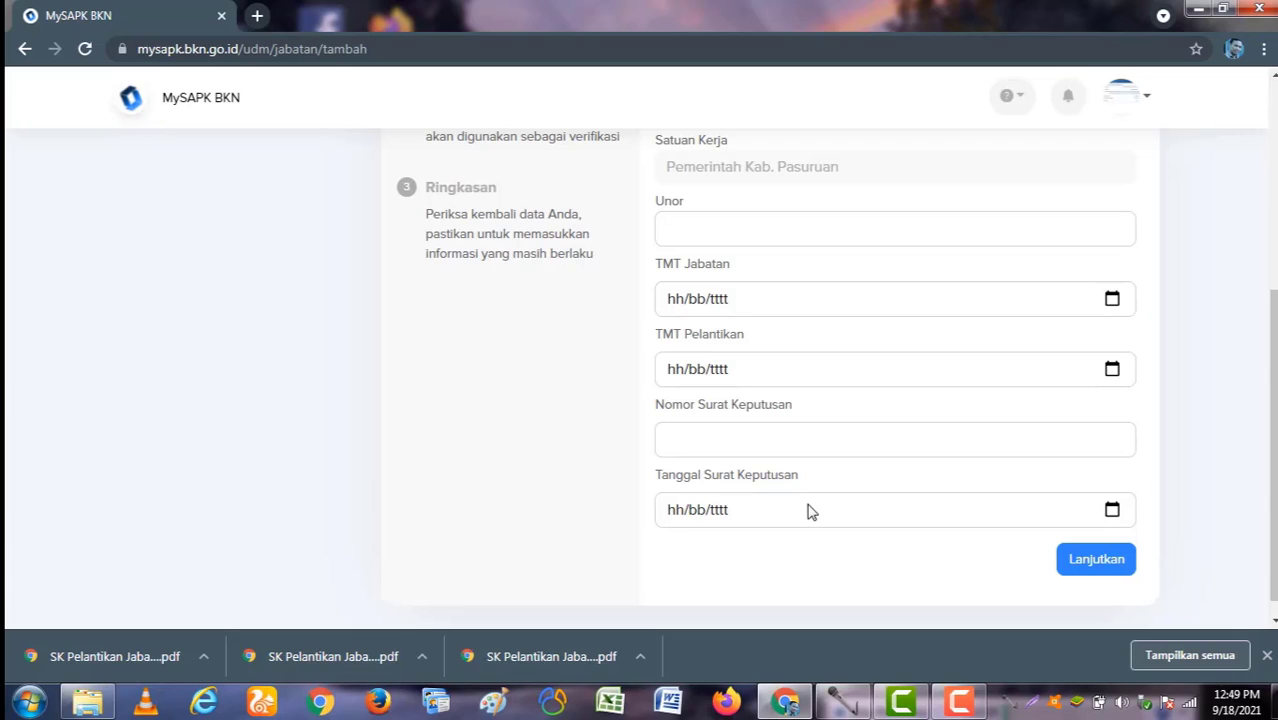
{"action": "left_click", "coordinate": [1068, 572]}
{"action": "scroll", "coordinate": [875, 548], "scroll_direction": "up", "scroll_amount": 4}
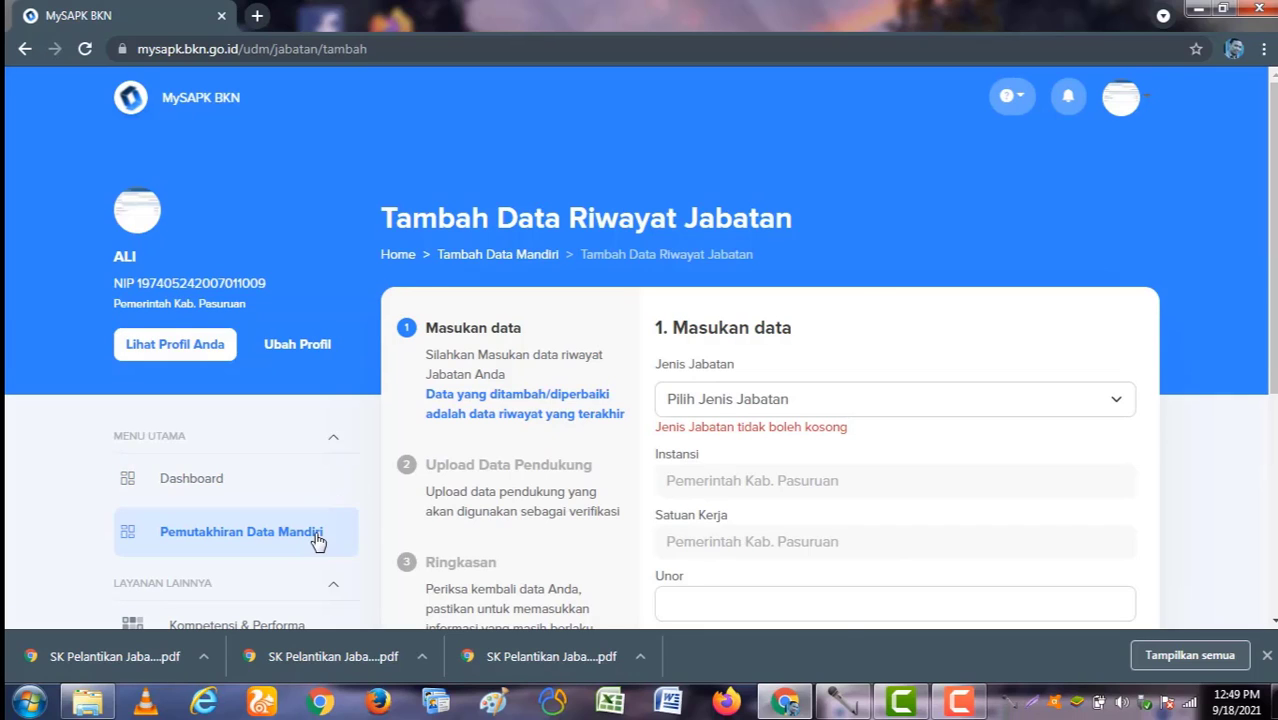
{"action": "left_click", "coordinate": [316, 541]}
{"action": "left_click", "coordinate": [1036, 534]}
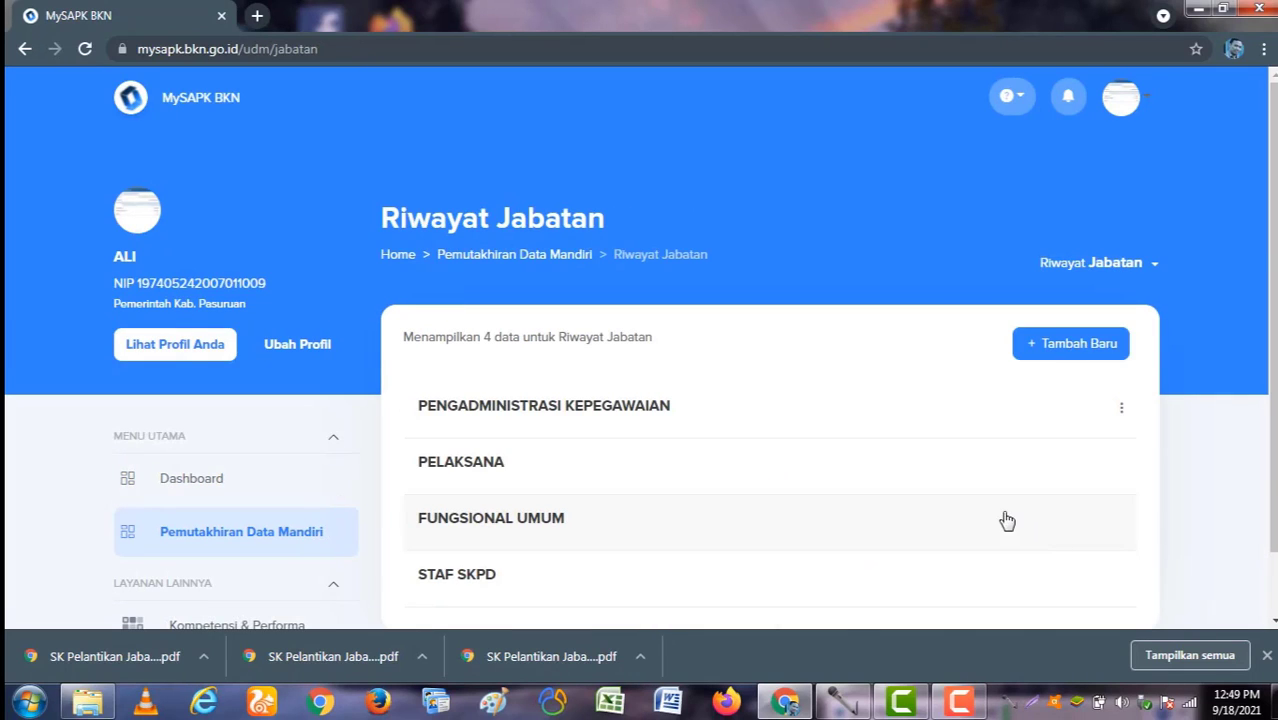
Step: Edit the PENGADMINISTRASI KEPEGAWAIAN entry, keeping the job type Jabatan Fungsional Umum
{"action": "left_click", "coordinate": [1123, 412]}
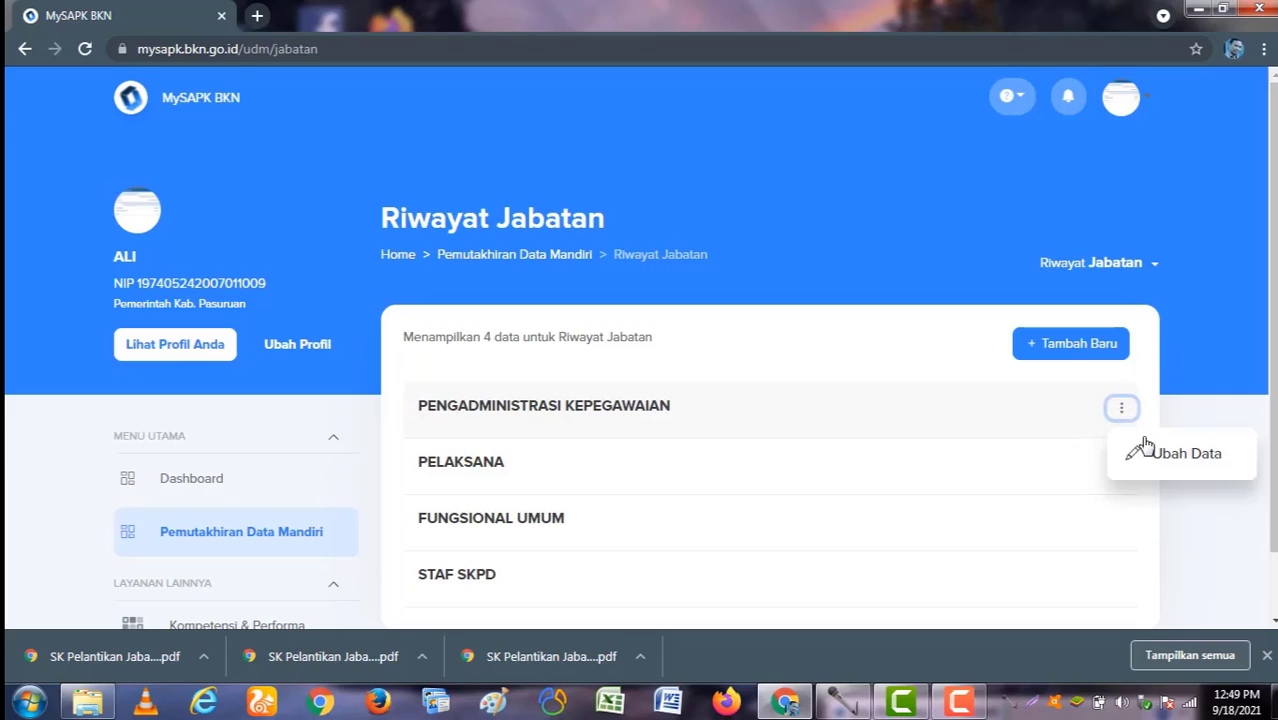
{"action": "left_click", "coordinate": [1148, 450]}
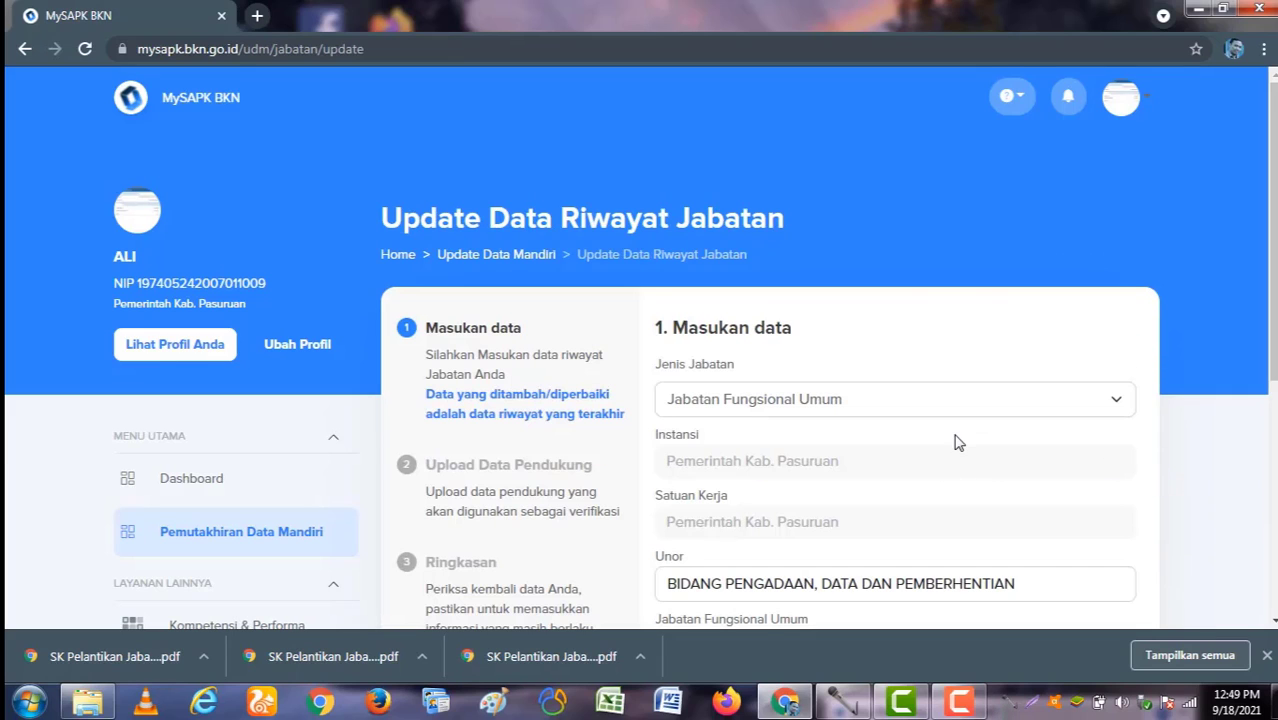
{"action": "left_click", "coordinate": [857, 404]}
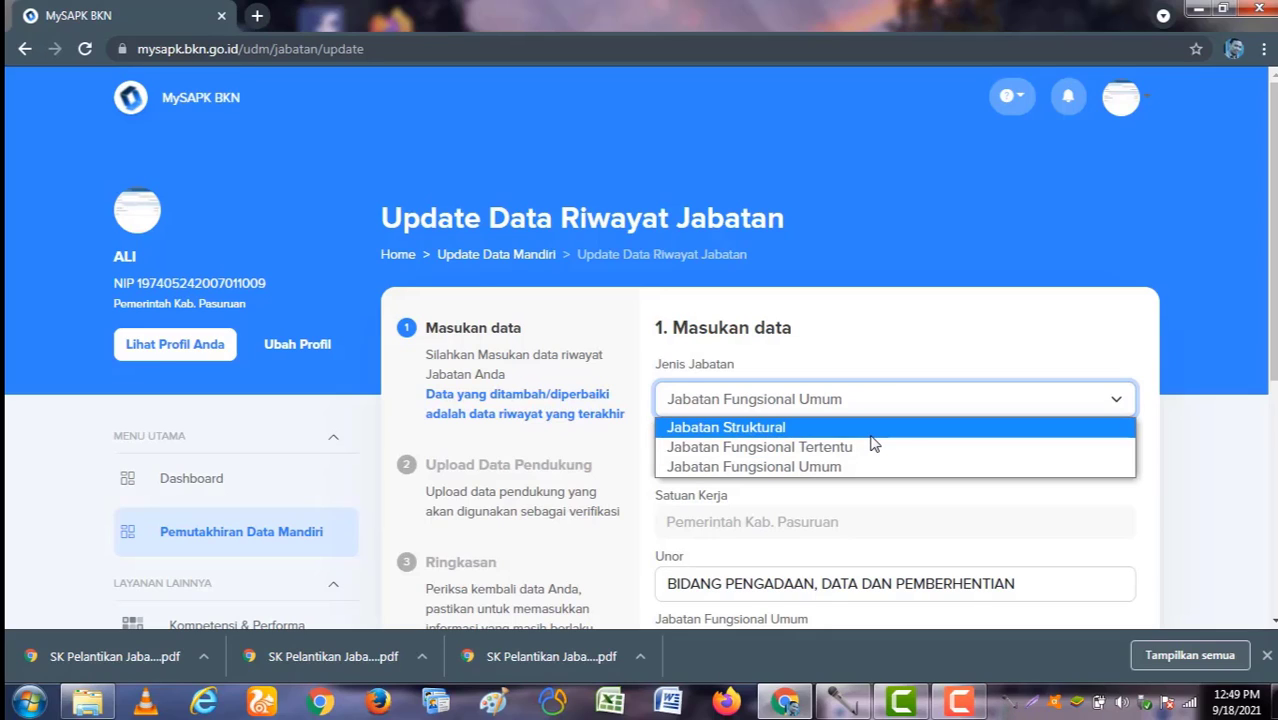
{"action": "left_click", "coordinate": [926, 322]}
{"action": "scroll", "coordinate": [876, 440], "scroll_direction": "down", "scroll_amount": 1}
{"action": "scroll", "coordinate": [849, 427], "scroll_direction": "down", "scroll_amount": 2}
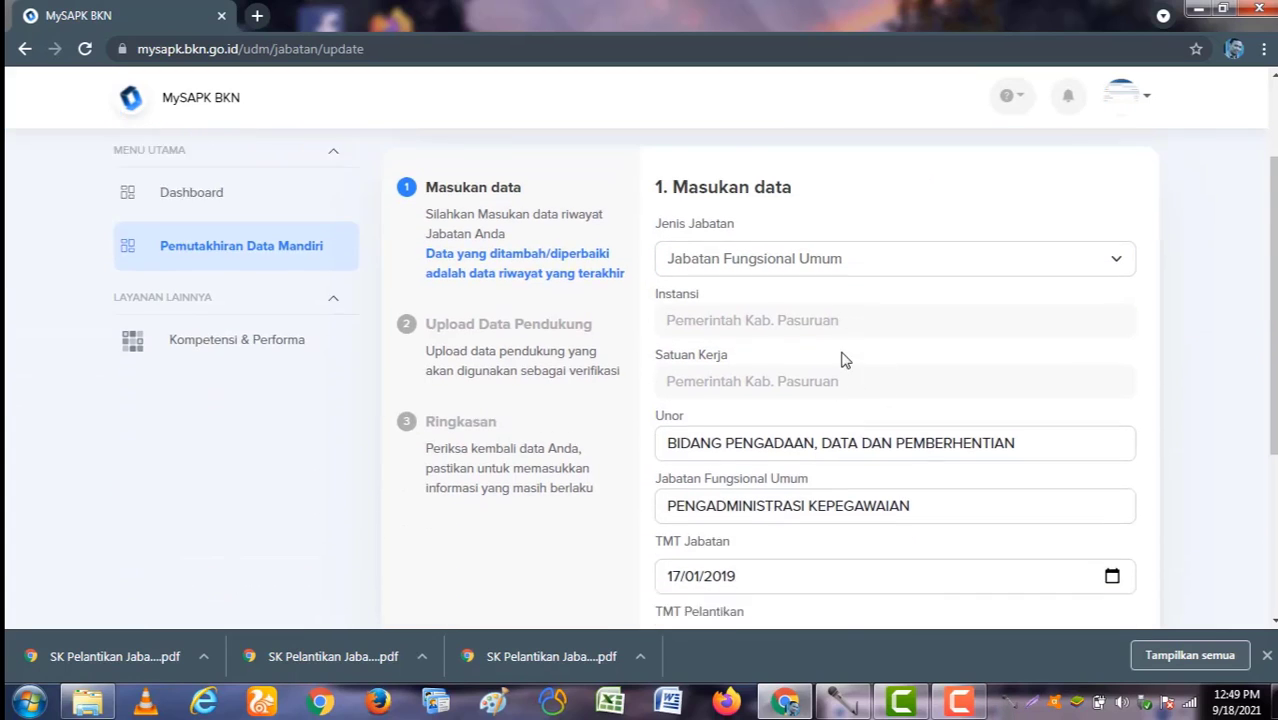
{"action": "scroll", "coordinate": [845, 340], "scroll_direction": "up", "scroll_amount": 1}
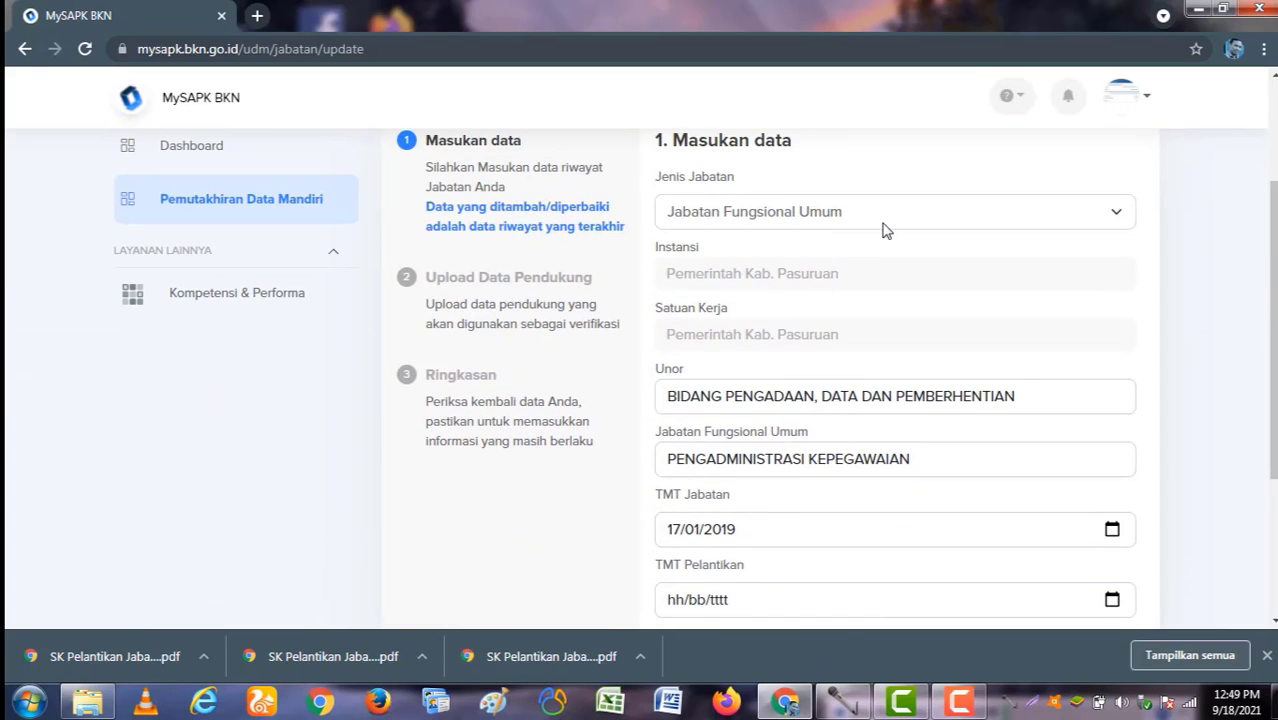
Step: Change the Unor to BIDANG PENGADAAN, DATA DAN PEMBERHENTIAN
{"action": "left_click_drag", "start_coordinate": [1036, 397], "coordinate": [510, 305]}
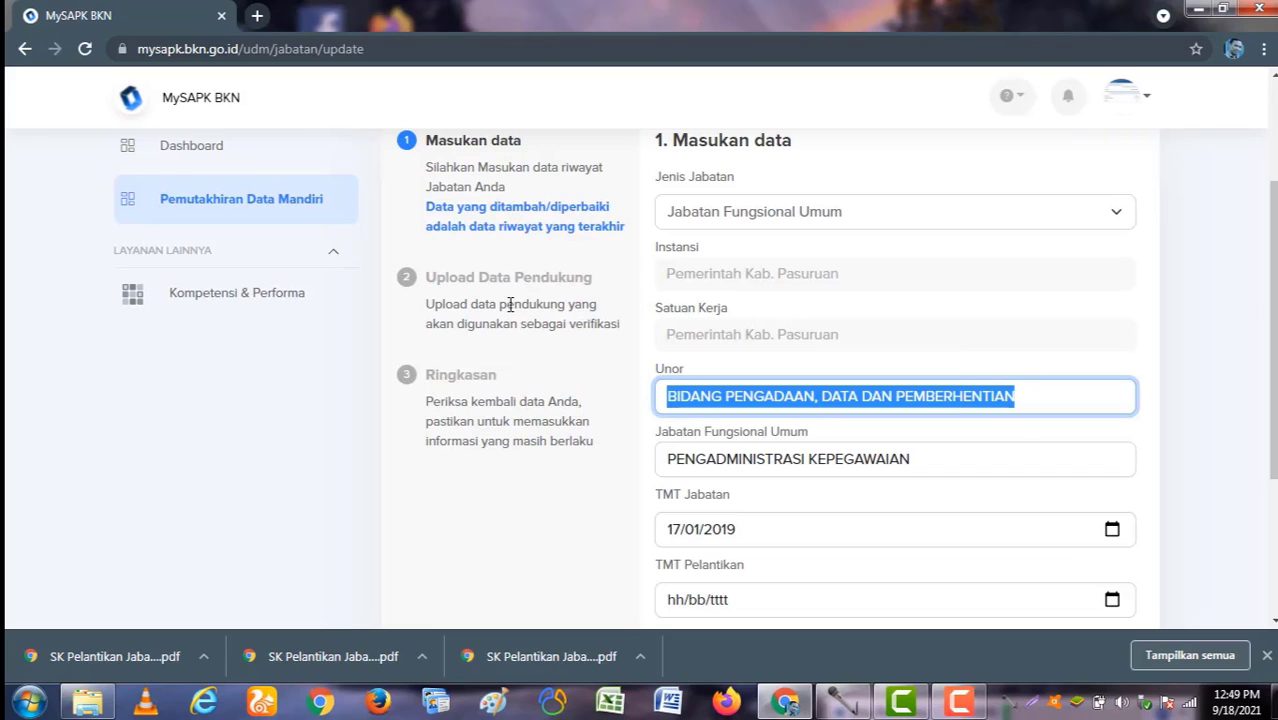
{"action": "type", "text": "bidan"}
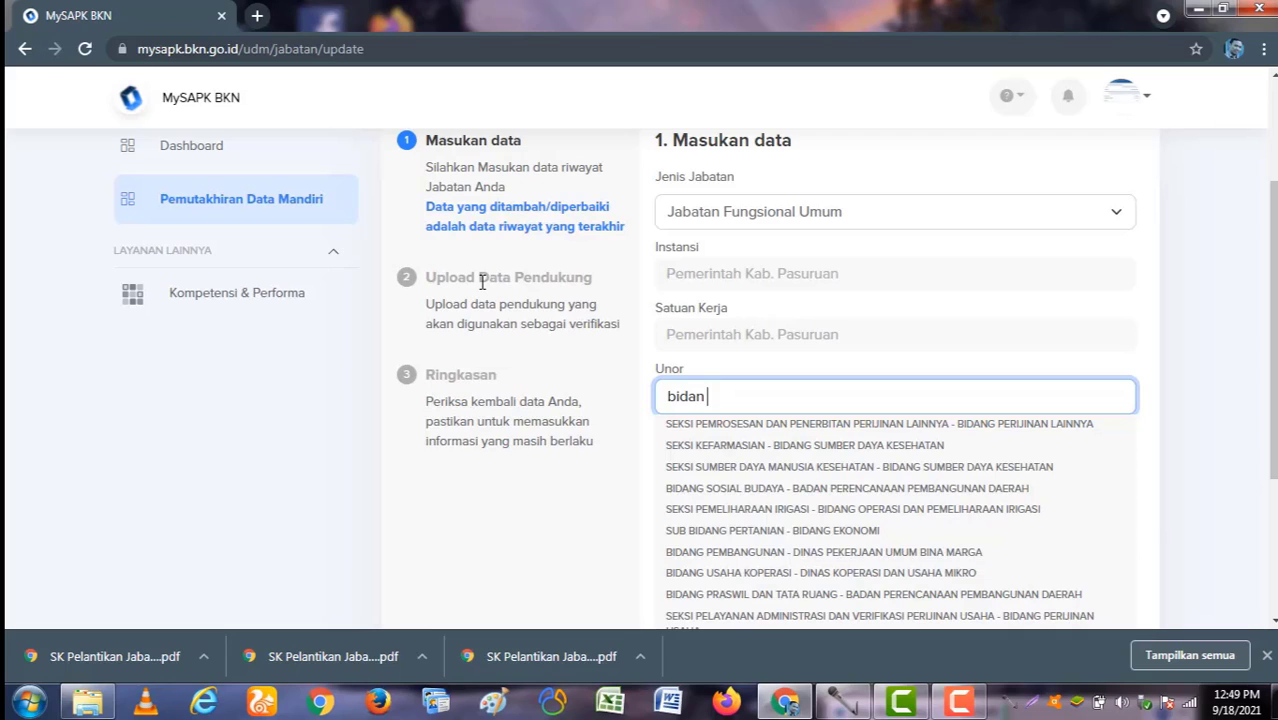
{"action": "type", "text": " p"}
{"action": "key", "text": "BackSpace"}
{"action": "key", "text": "BackSpace"}
{"action": "type", "text": "g"}
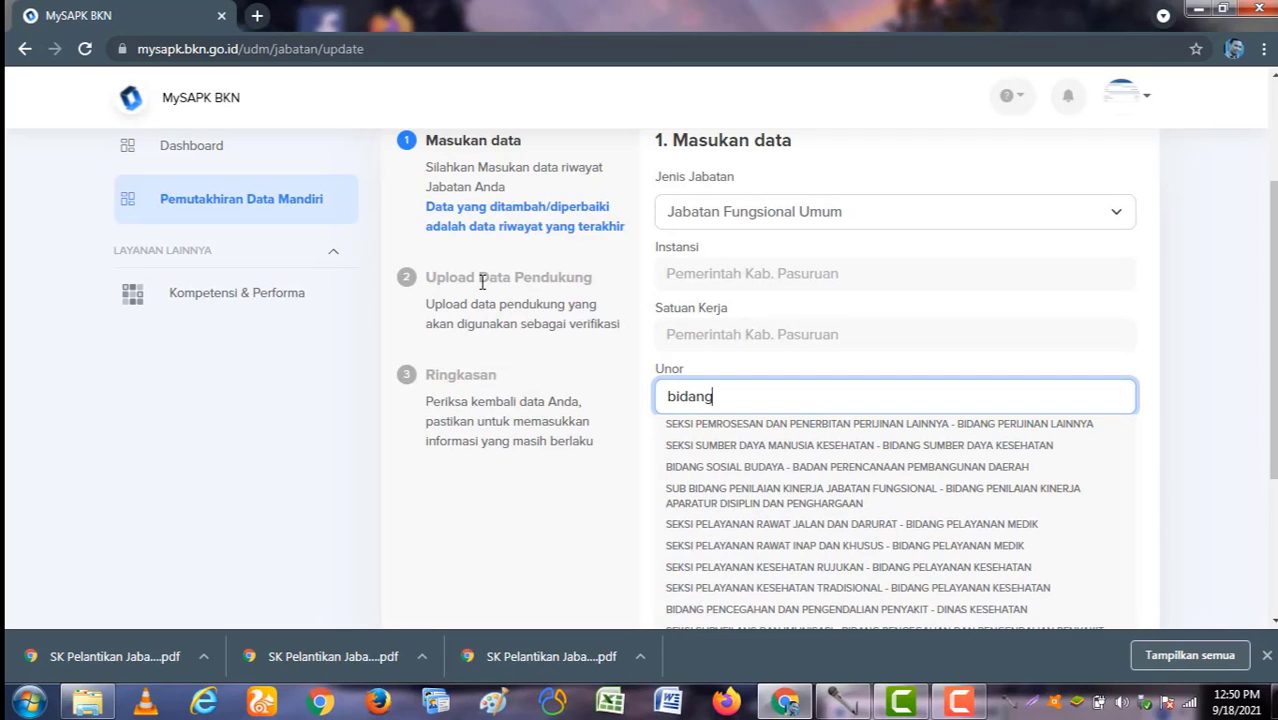
{"action": "type", "text": " penga"}
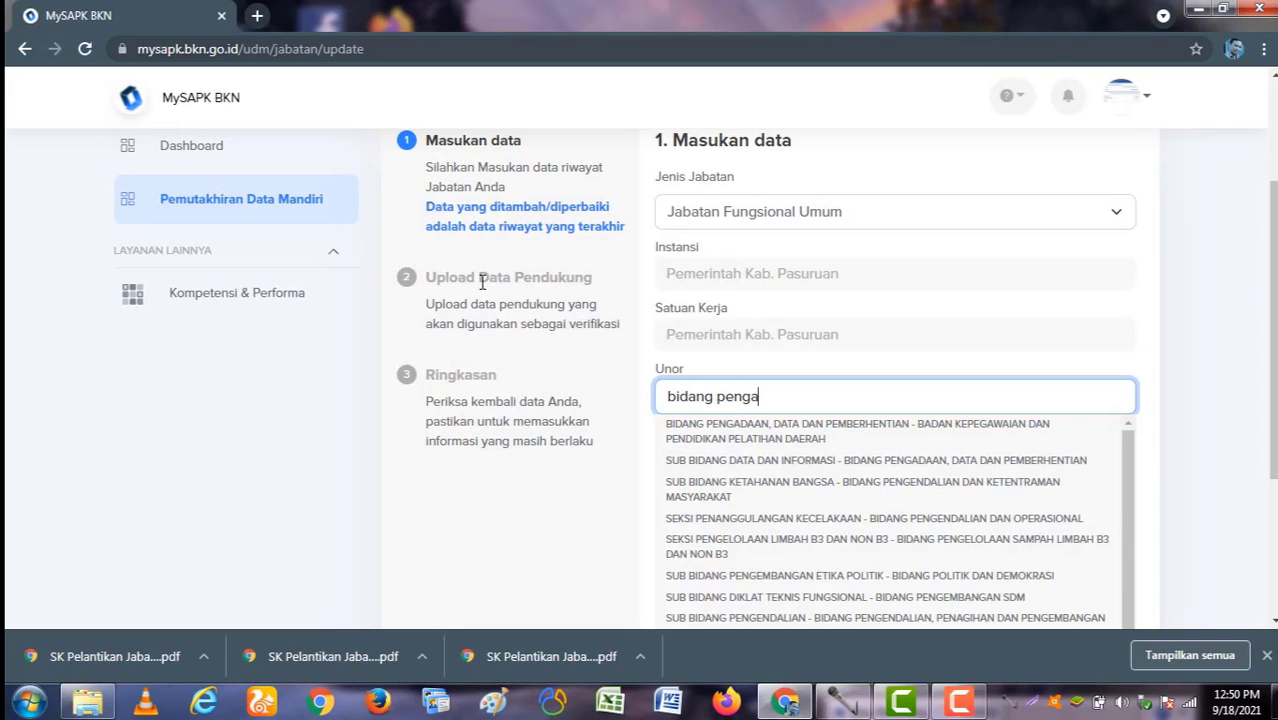
{"action": "type", "text": "daan"}
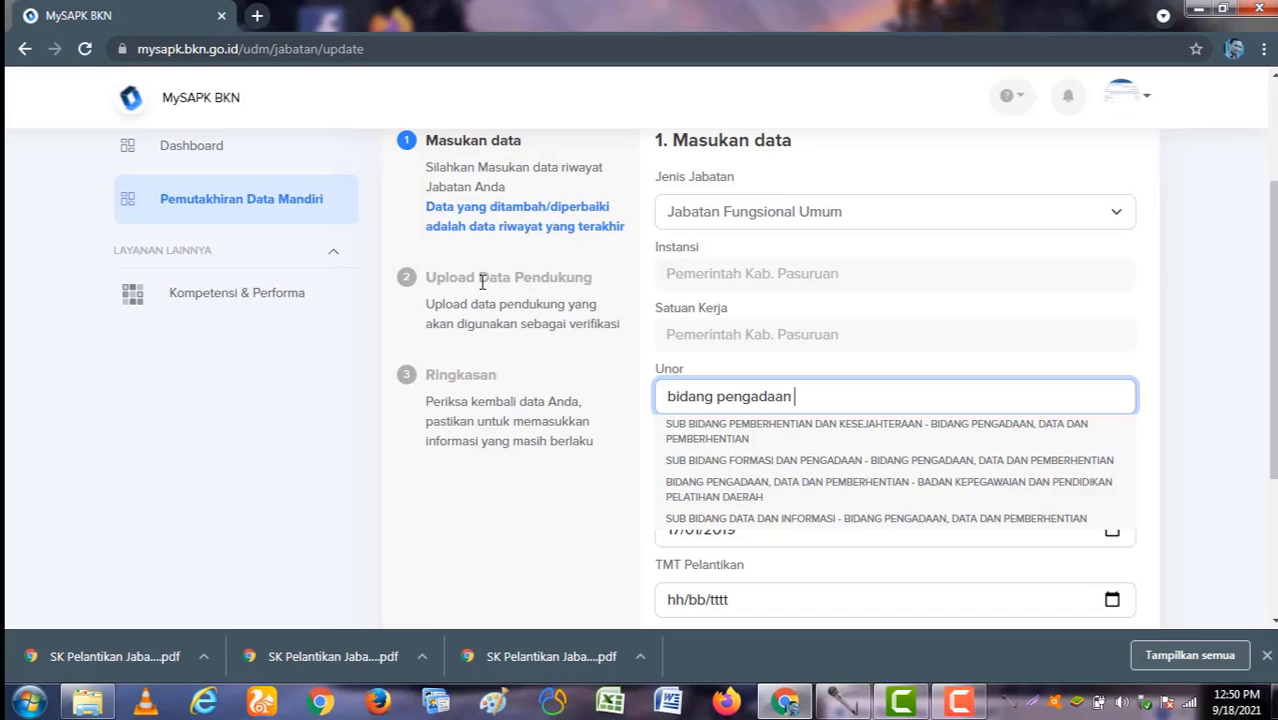
{"action": "left_click", "coordinate": [866, 488]}
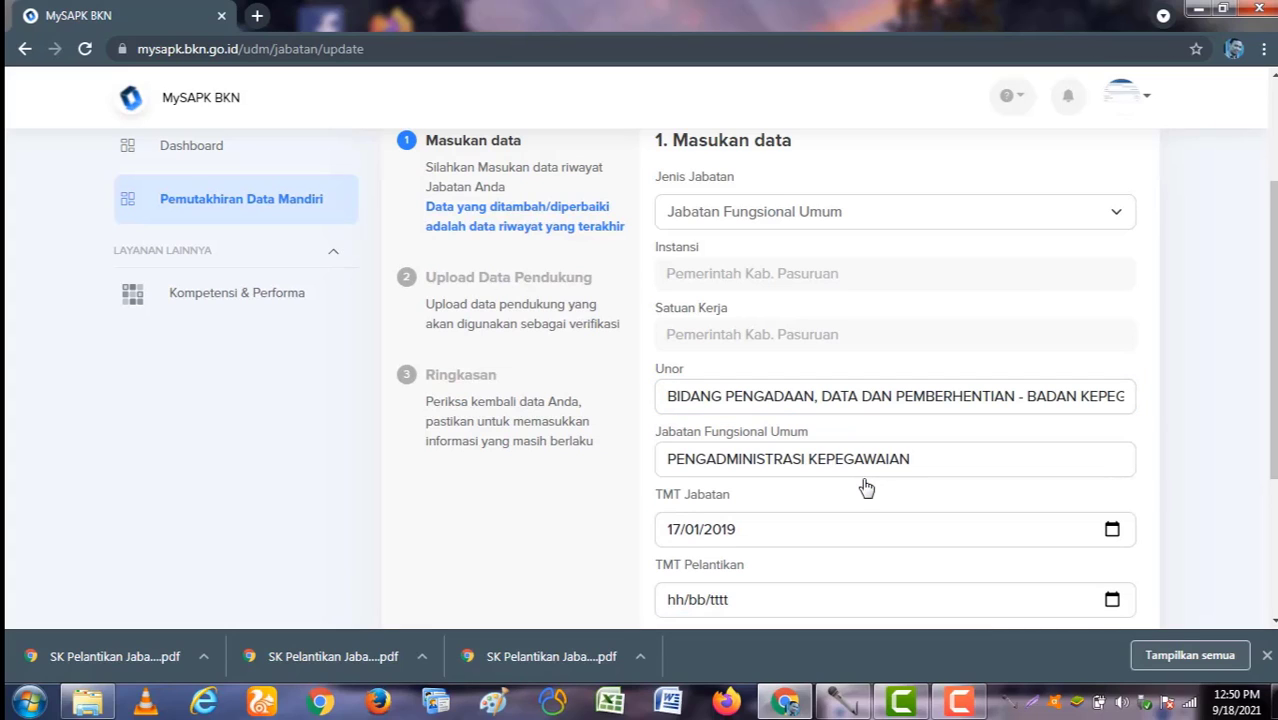
Step: Review the Jabatan Fungsional Umum field and continue to Upload Data Pendukung
{"action": "left_click", "coordinate": [934, 458]}
{"action": "scroll", "coordinate": [934, 458], "scroll_direction": "down", "scroll_amount": 1}
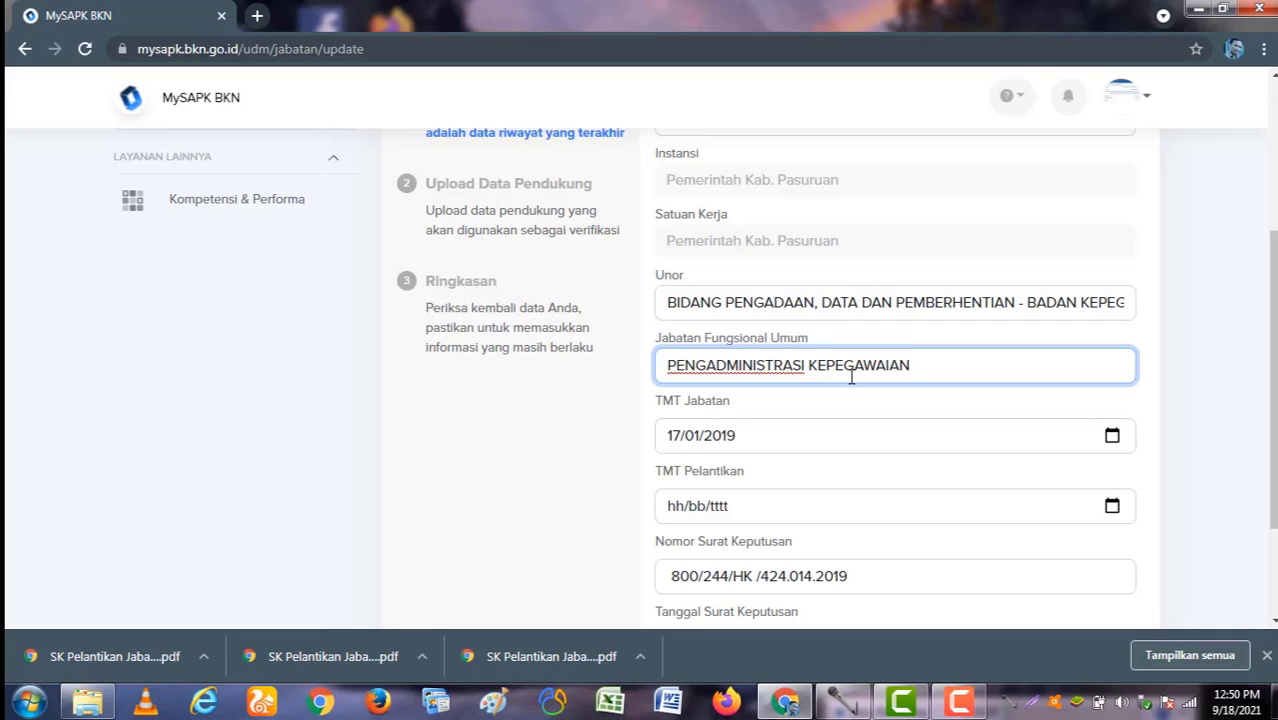
{"action": "scroll", "coordinate": [853, 376], "scroll_direction": "up", "scroll_amount": 1}
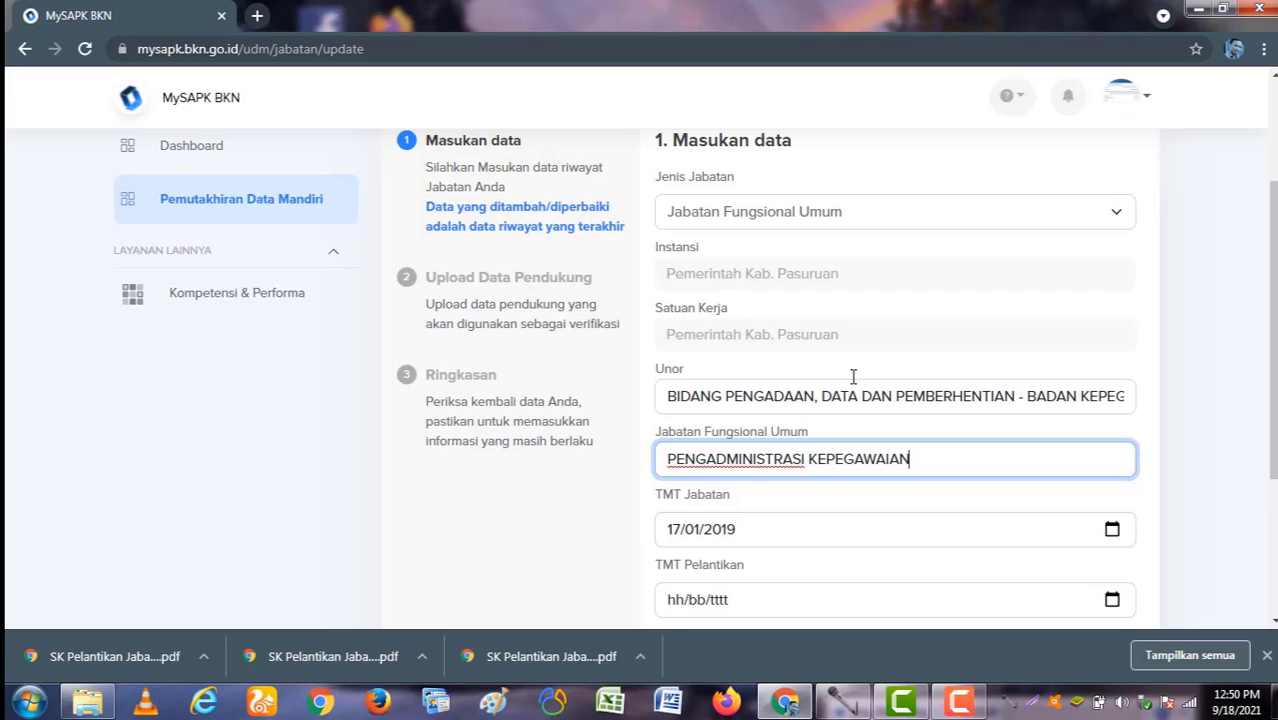
{"action": "scroll", "coordinate": [853, 376], "scroll_direction": "down", "scroll_amount": 2}
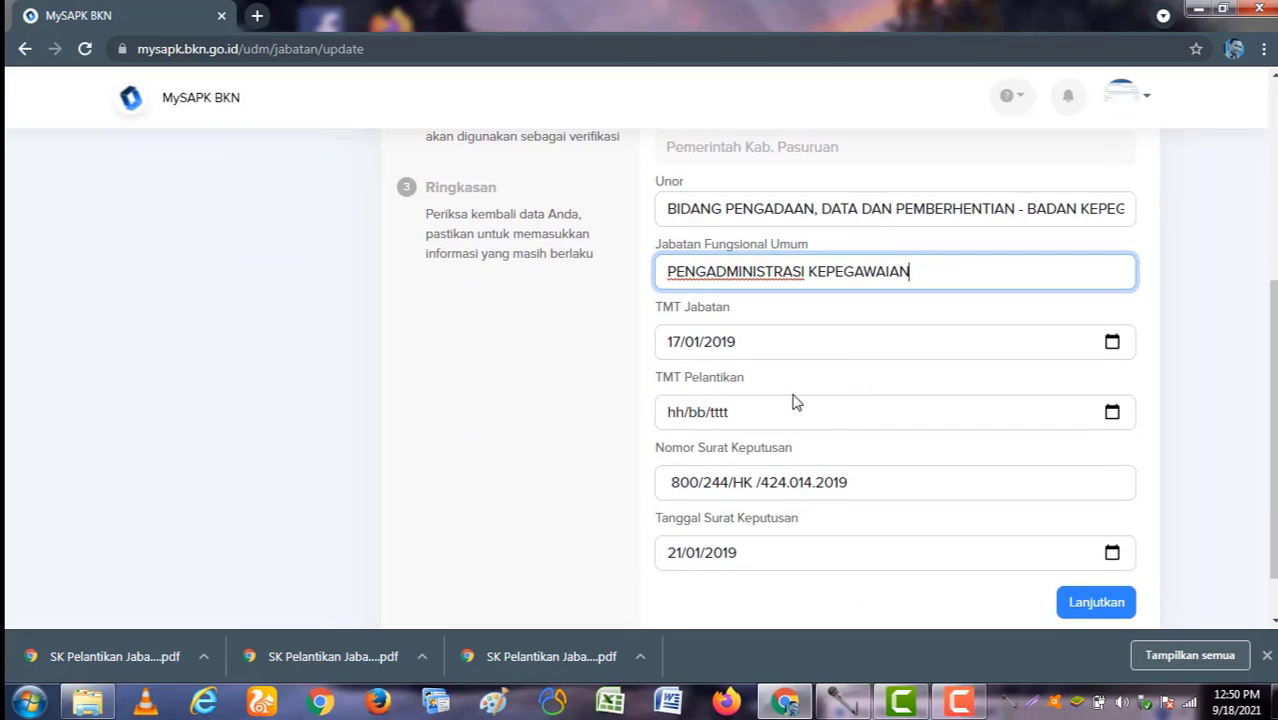
{"action": "scroll", "coordinate": [764, 414], "scroll_direction": "down", "scroll_amount": 1}
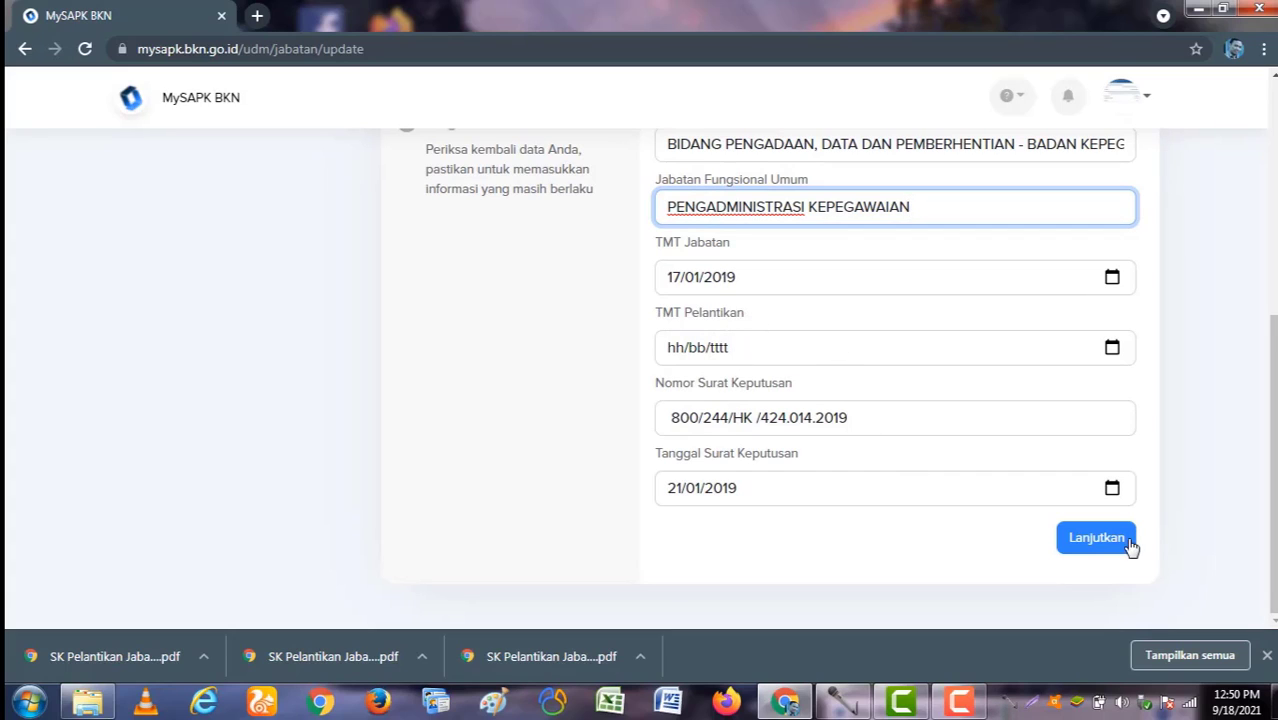
{"action": "left_click", "coordinate": [1101, 550]}
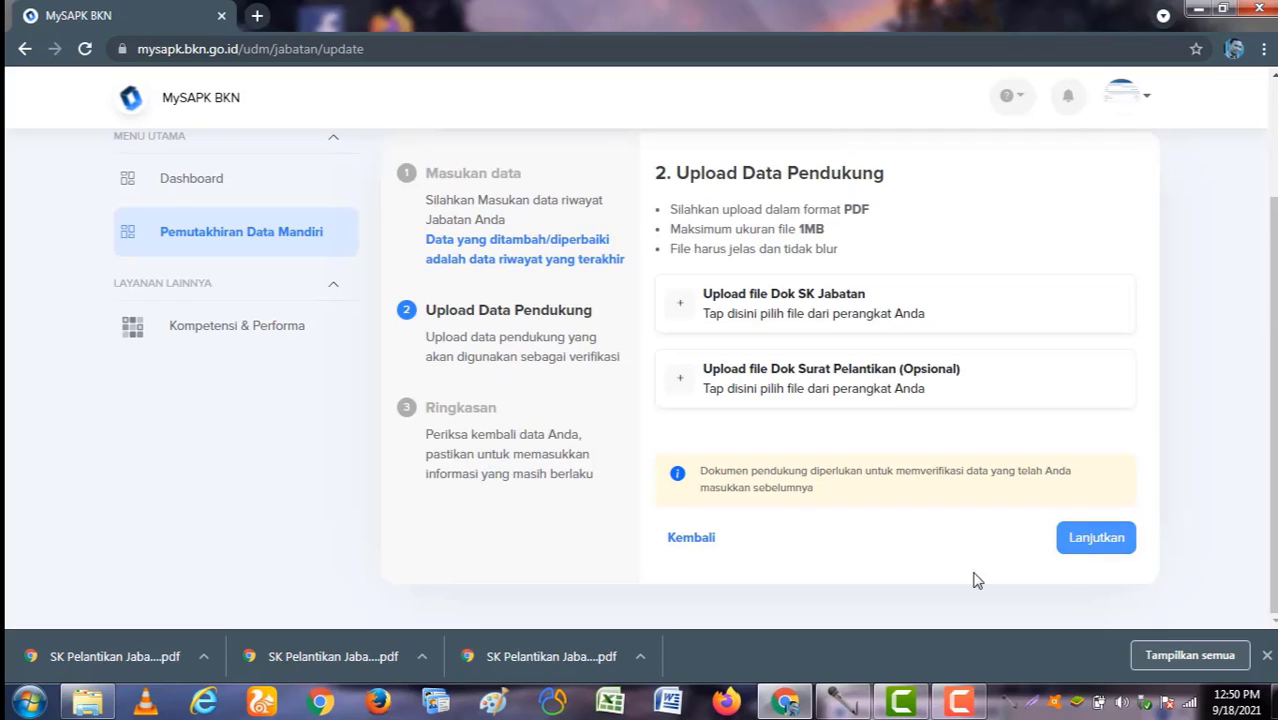
Step: Upload SK_JABATAN.pdf as the Dok SK Jabatan document
{"action": "left_click", "coordinate": [779, 316]}
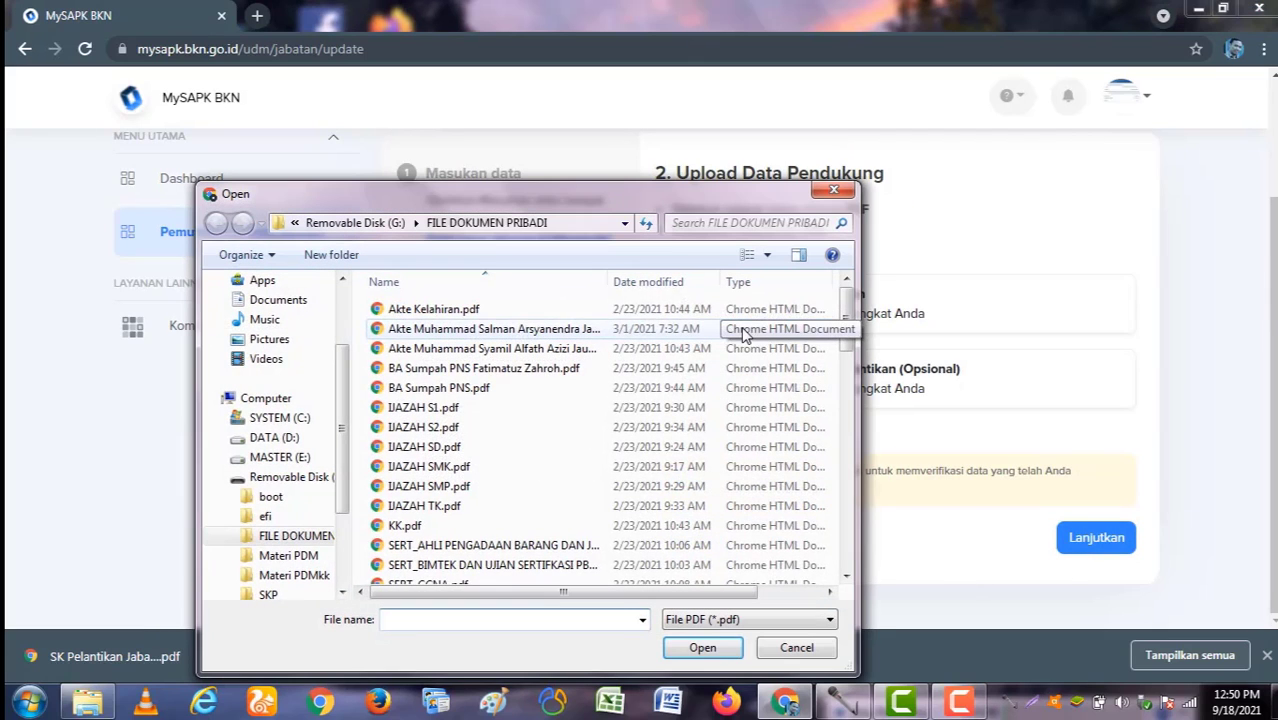
{"action": "left_click", "coordinate": [714, 224]}
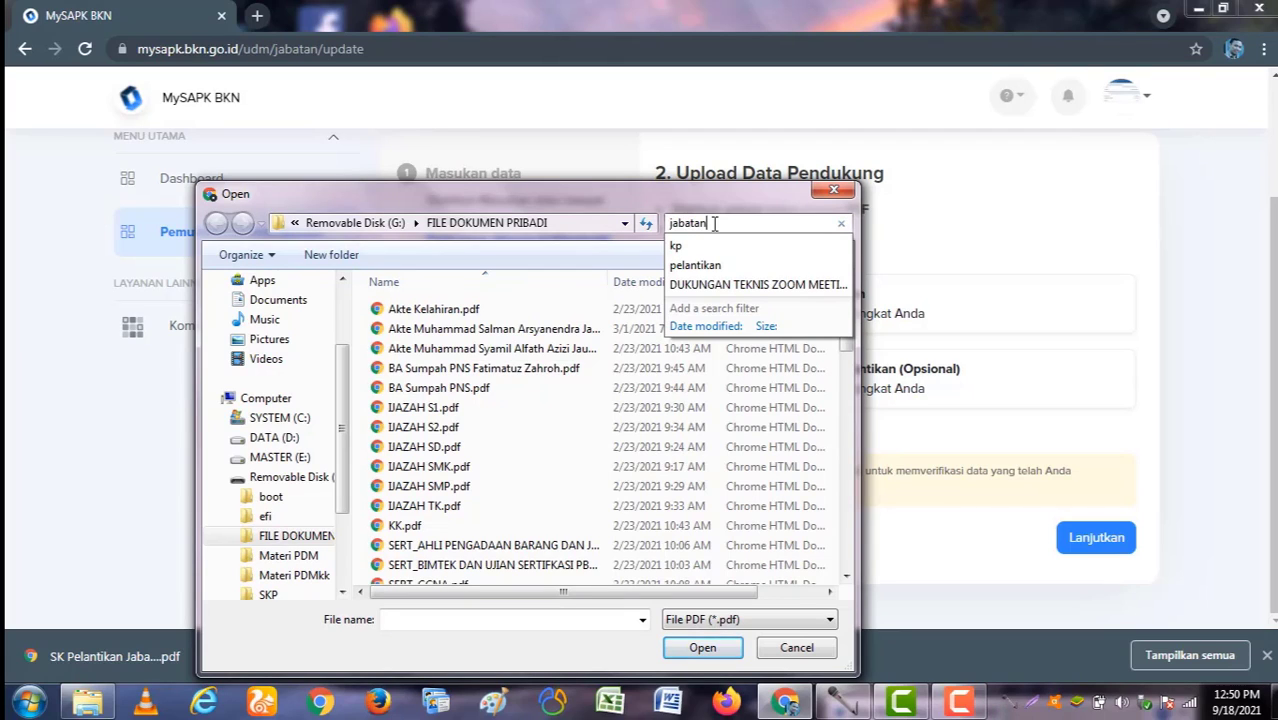
{"action": "double_click", "coordinate": [470, 450]}
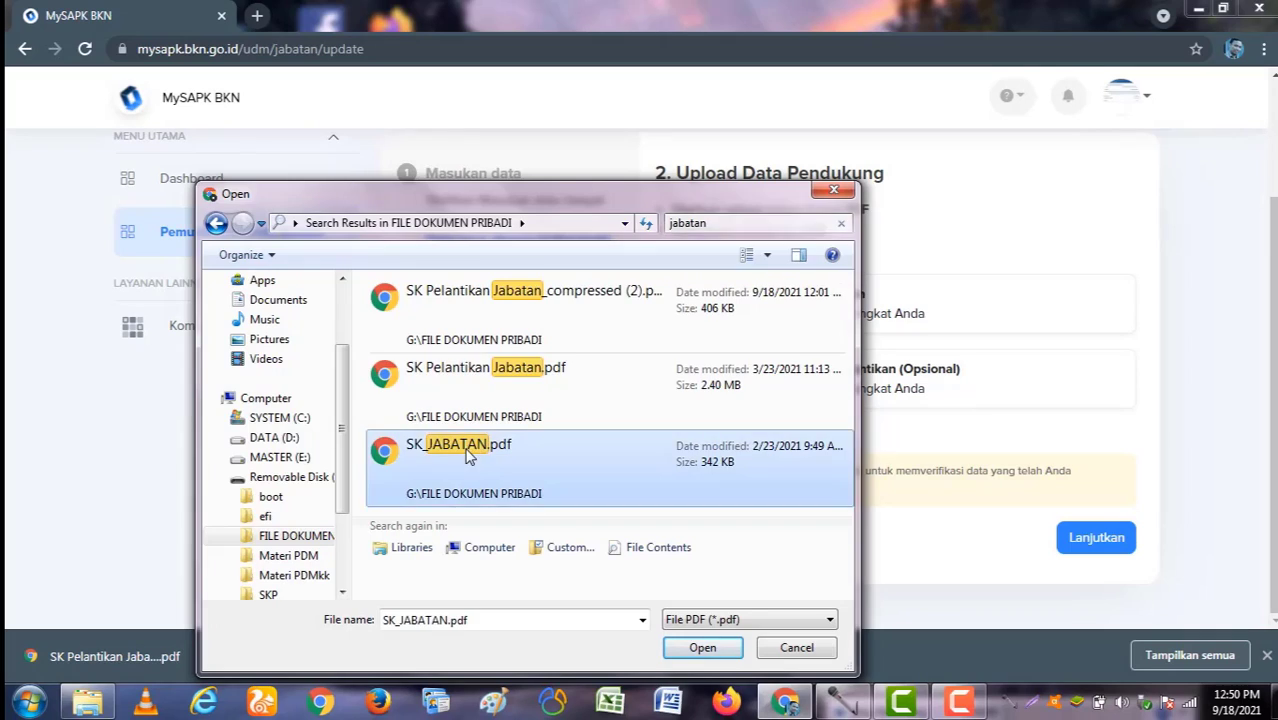
{"action": "scroll", "coordinate": [788, 384], "scroll_direction": "up", "scroll_amount": 1}
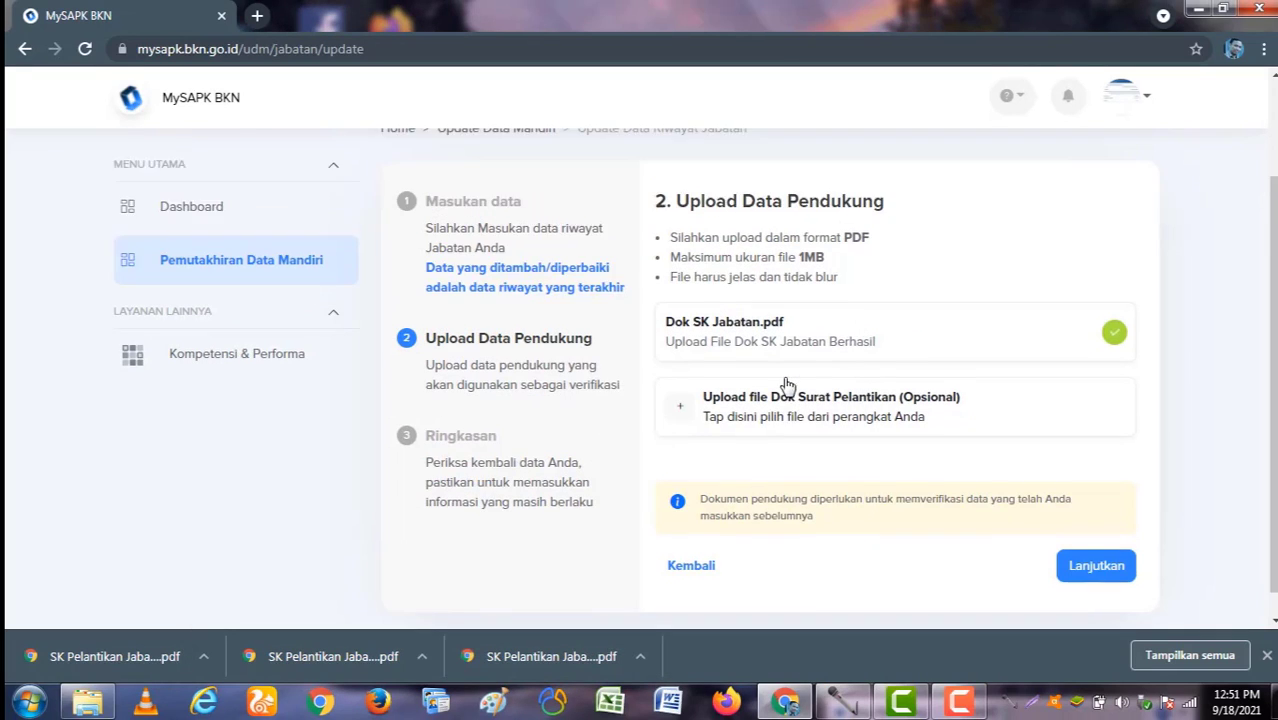
{"action": "scroll", "coordinate": [946, 468], "scroll_direction": "down", "scroll_amount": 1}
Step: On the Ringkasan, declare the data correct, submit the Jabatan proposal, and view the submission history
{"action": "left_click", "coordinate": [1084, 542]}
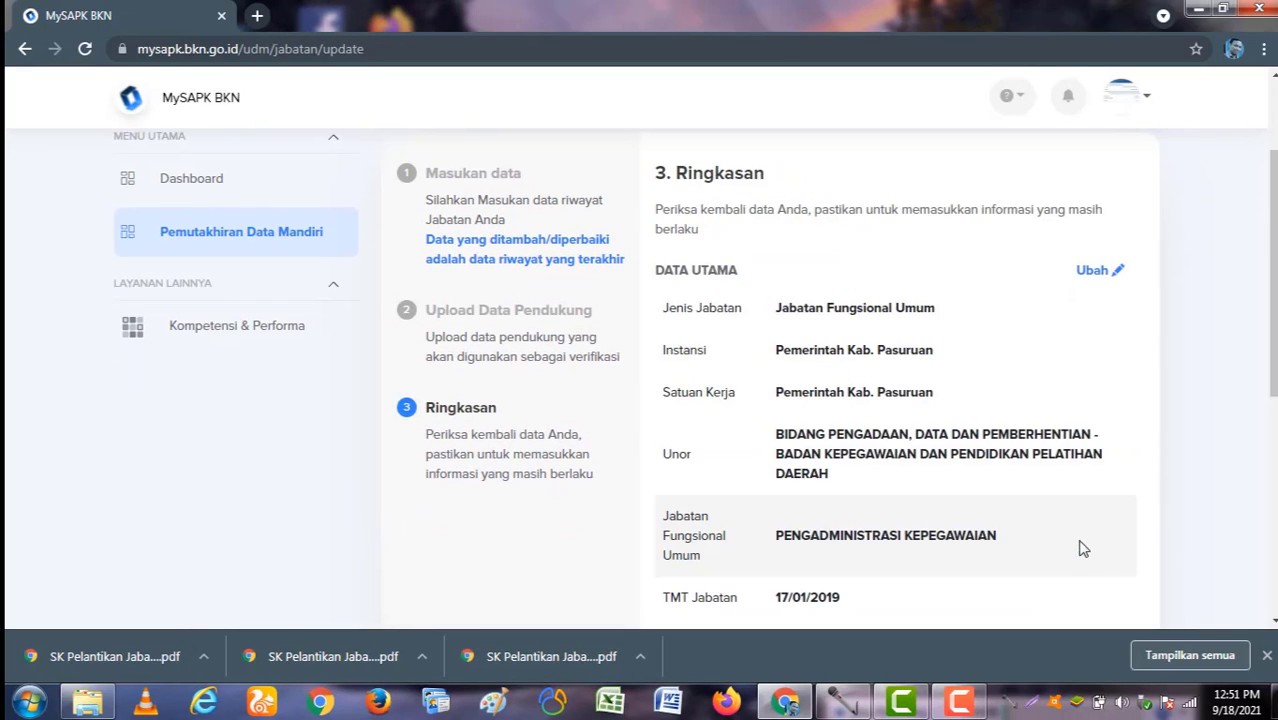
{"action": "scroll", "coordinate": [918, 517], "scroll_direction": "down", "scroll_amount": 3}
{"action": "scroll", "coordinate": [918, 517], "scroll_direction": "down", "scroll_amount": 1}
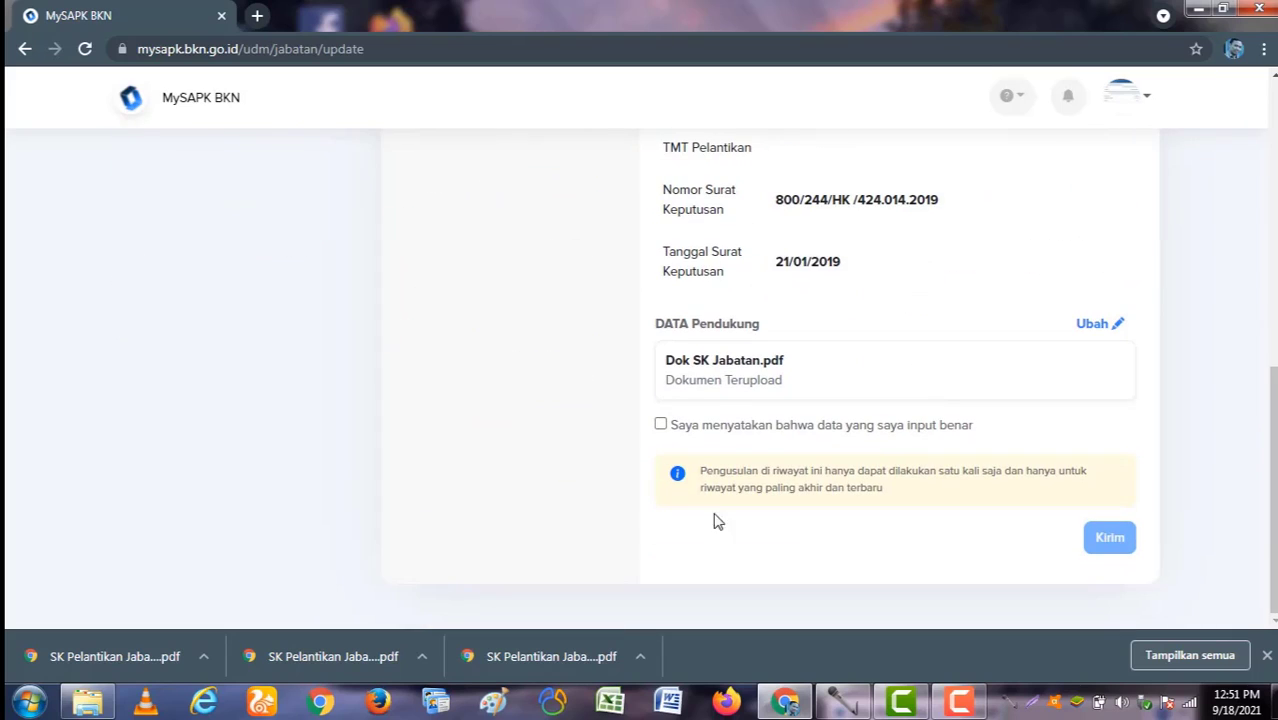
{"action": "left_click", "coordinate": [660, 426]}
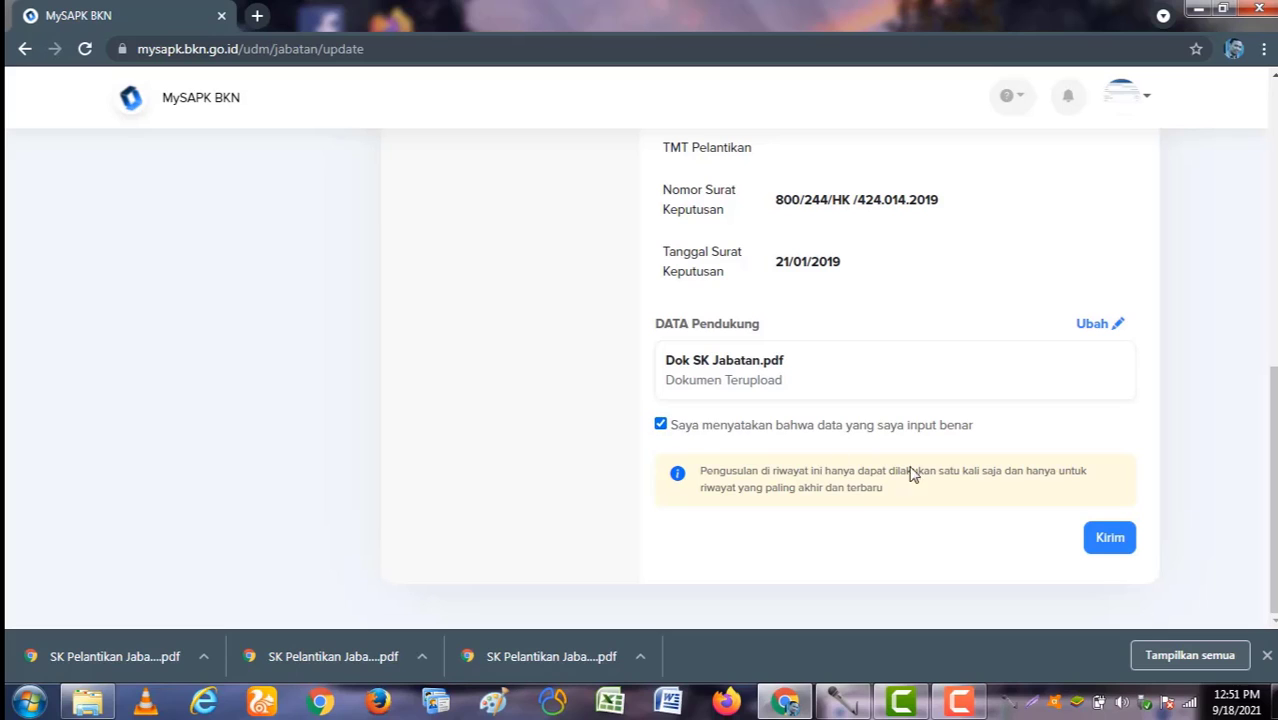
{"action": "left_click", "coordinate": [1098, 537]}
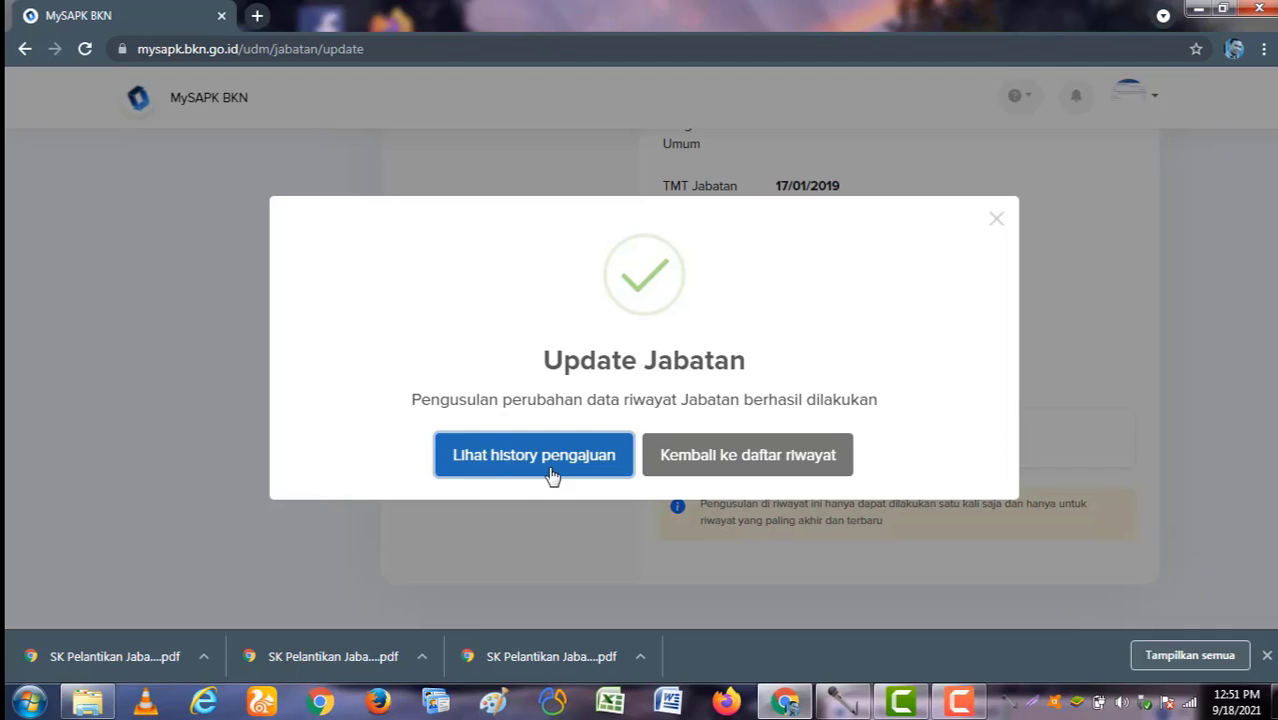
{"action": "left_click", "coordinate": [500, 463]}
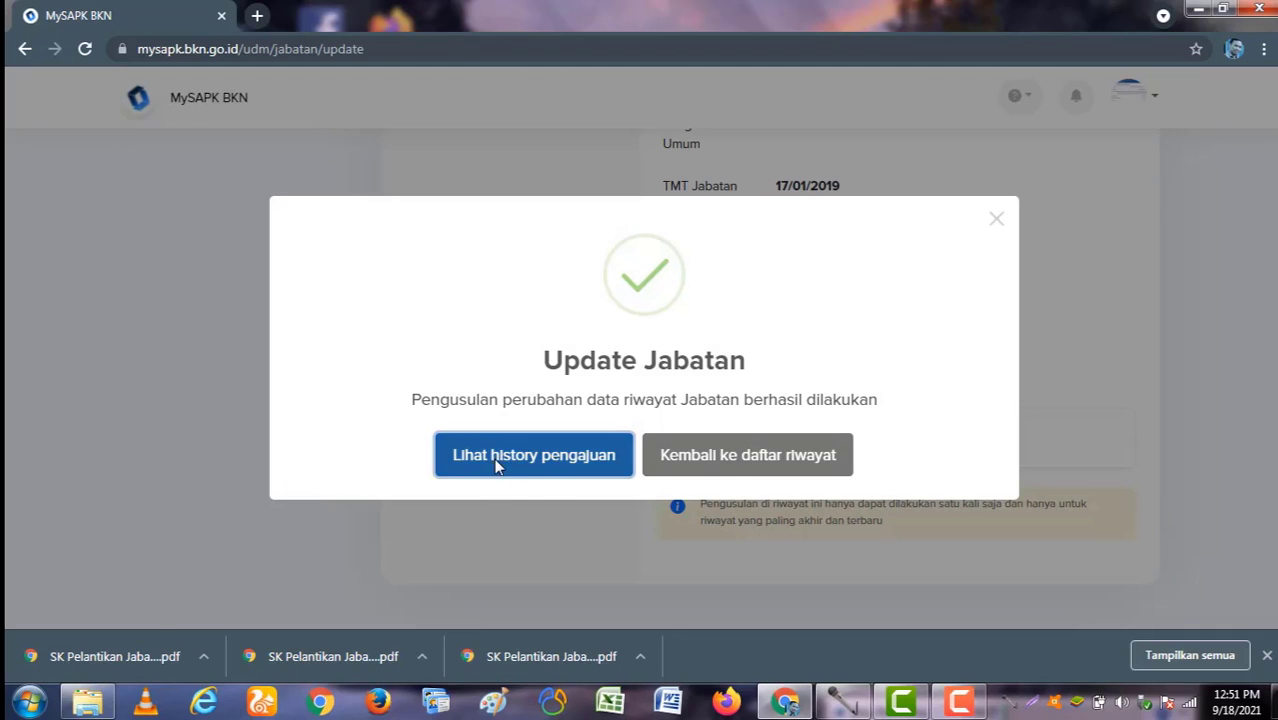
Step: Check the Golongan, Pendidikan and Jabatan proposal details, then return to Pemutakhiran Data Mandiri
{"action": "scroll", "coordinate": [966, 363], "scroll_direction": "down", "scroll_amount": 1}
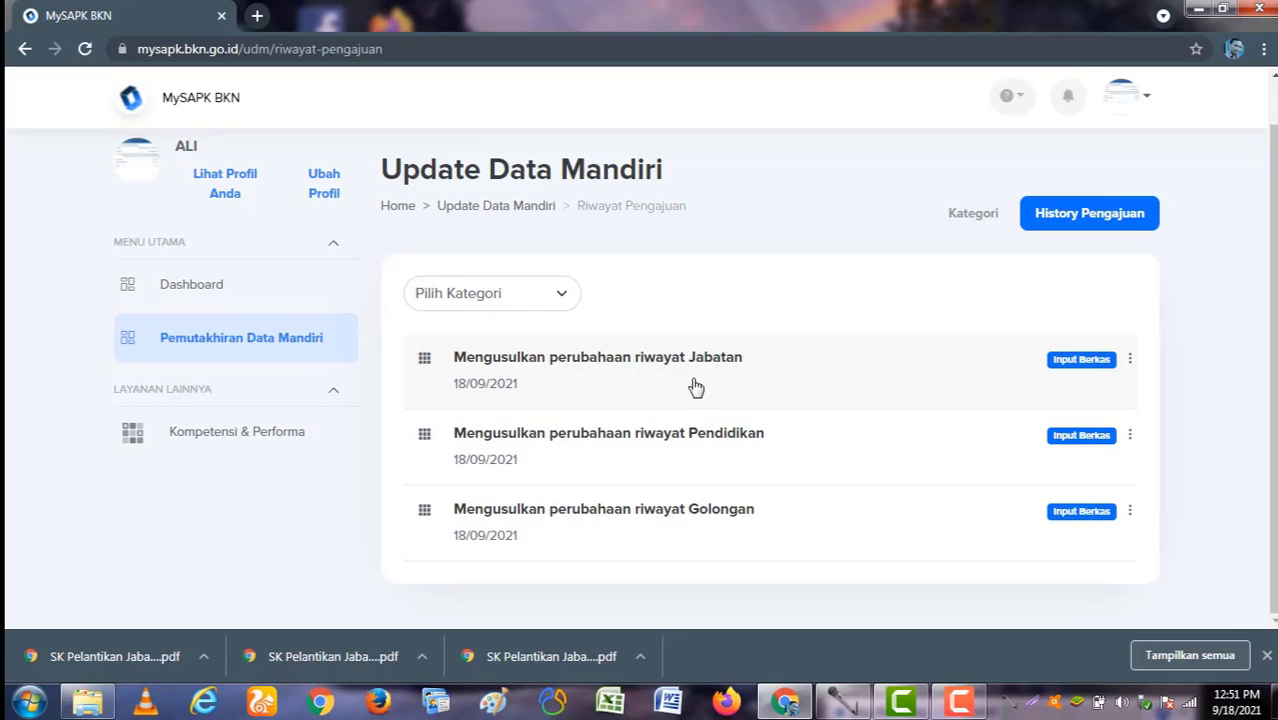
{"action": "left_click", "coordinate": [693, 521]}
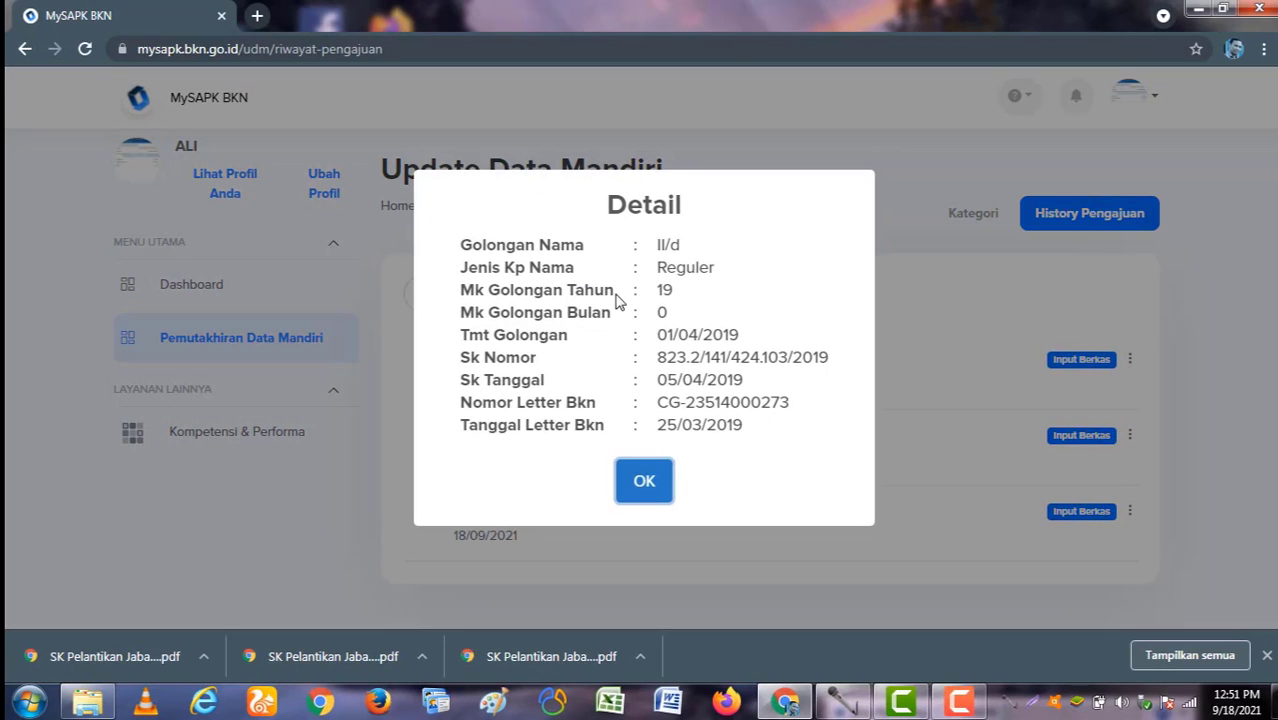
{"action": "left_click", "coordinate": [664, 494]}
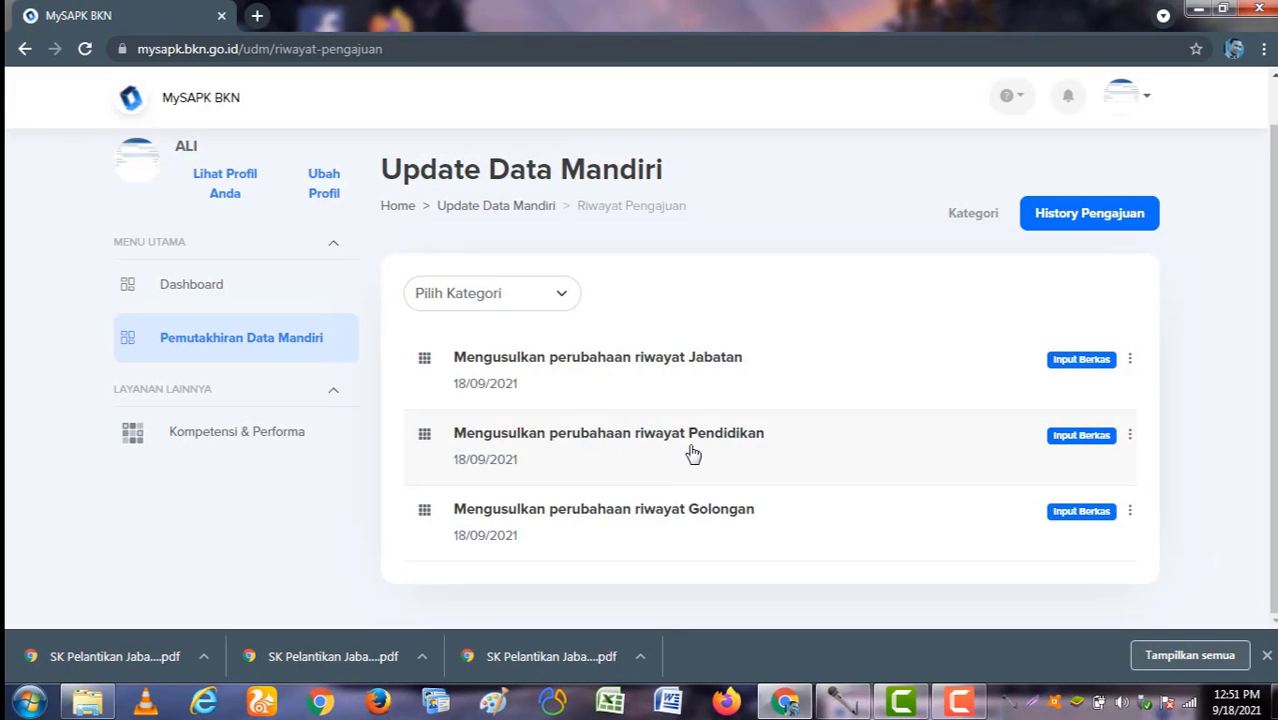
{"action": "left_click", "coordinate": [693, 455]}
{"action": "left_click", "coordinate": [651, 485]}
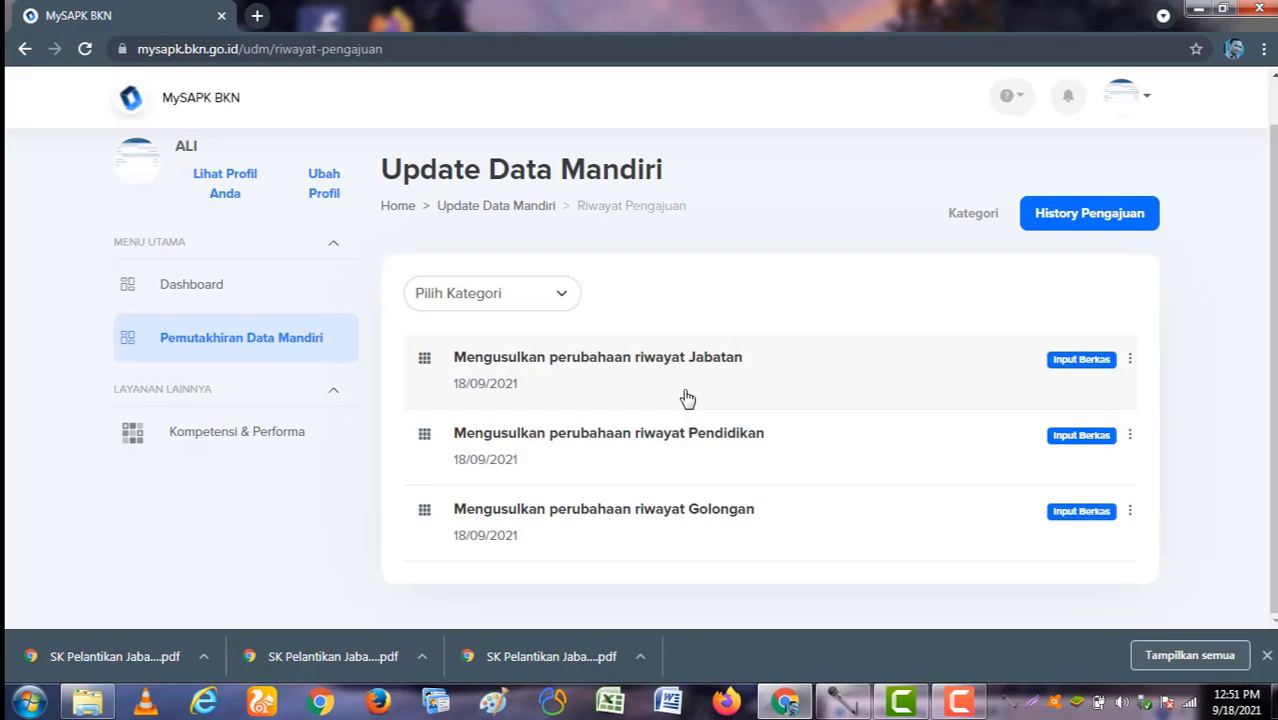
{"action": "left_click", "coordinate": [687, 398]}
{"action": "left_click", "coordinate": [645, 477]}
{"action": "left_click", "coordinate": [290, 342]}
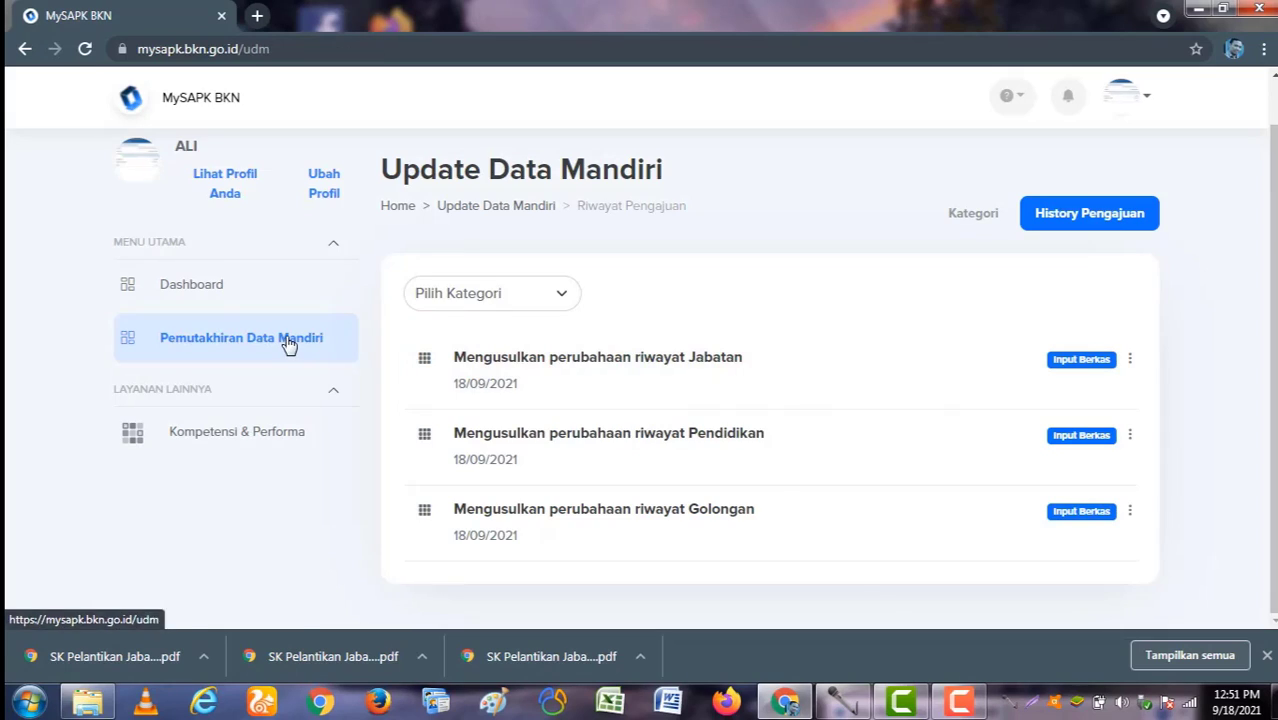
Step: Mark Riwayat Peninjauan Masa Kerja as already correct, confirming there is no PMK data
{"action": "scroll", "coordinate": [995, 465], "scroll_direction": "down", "scroll_amount": 2}
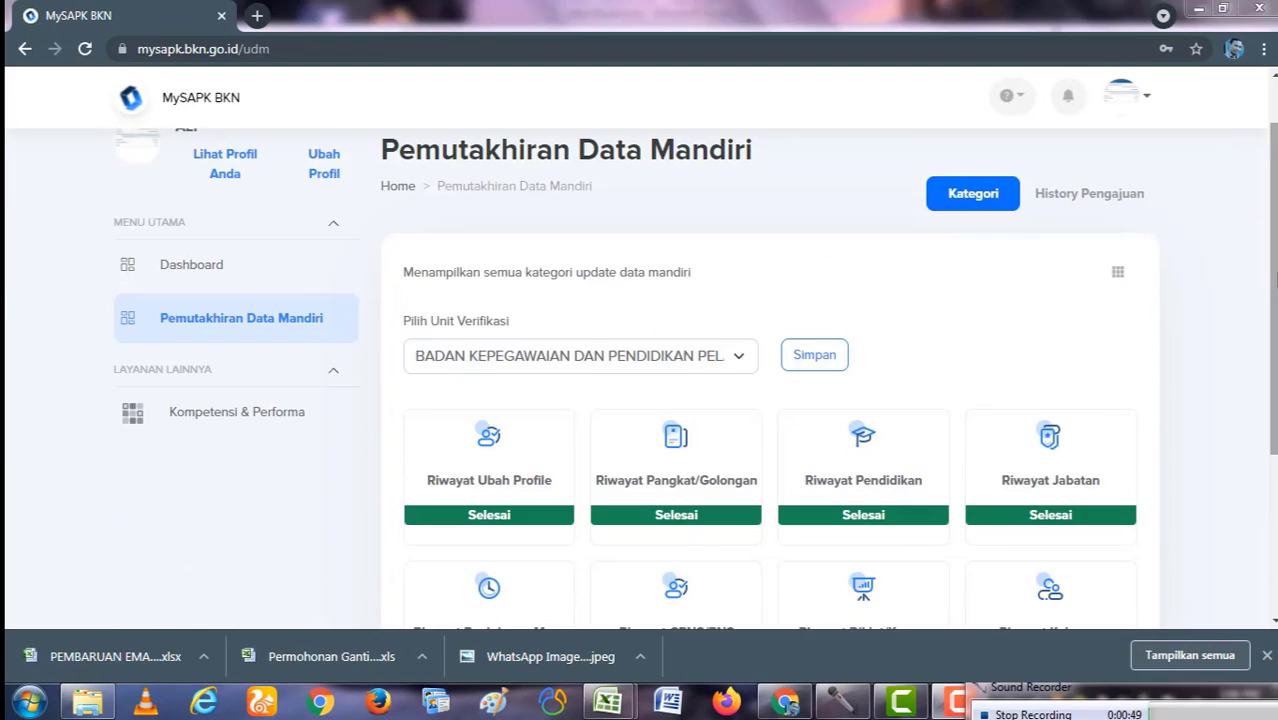
{"action": "scroll", "coordinate": [770, 400], "scroll_direction": "down", "scroll_amount": 3}
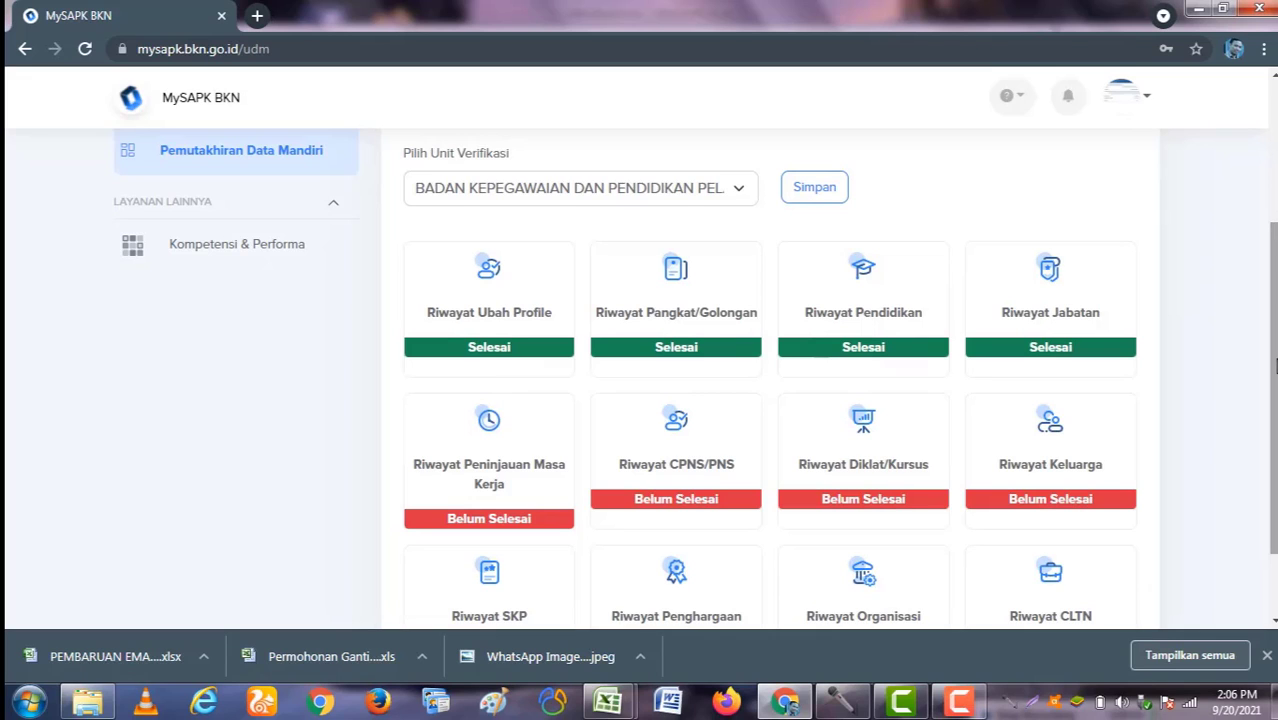
{"action": "left_click", "coordinate": [487, 473]}
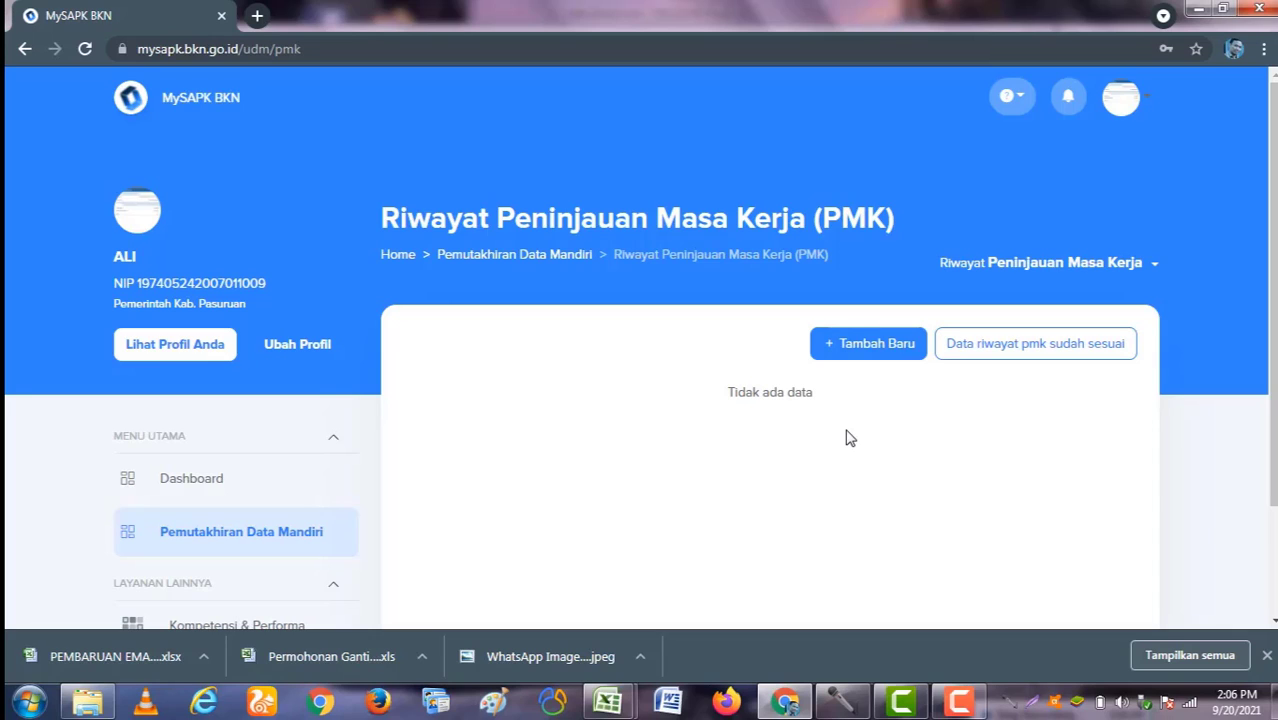
{"action": "scroll", "coordinate": [900, 445], "scroll_direction": "down", "scroll_amount": 3}
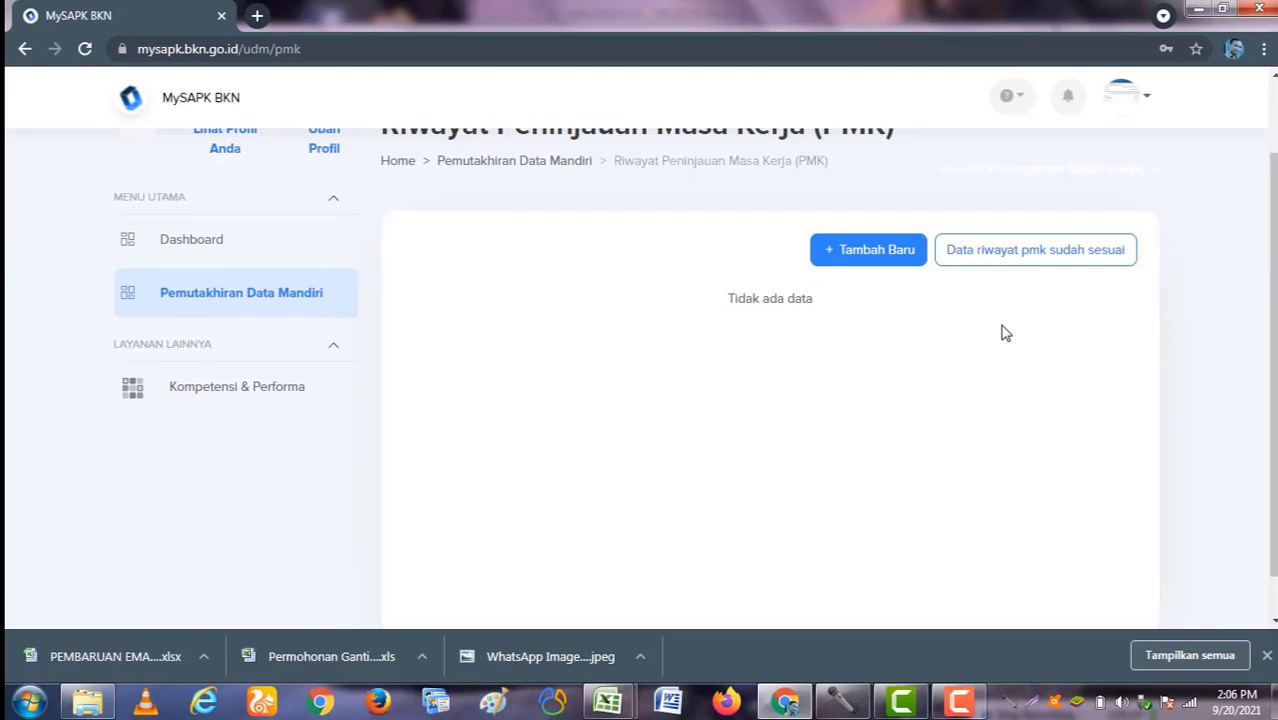
{"action": "scroll", "coordinate": [1005, 333], "scroll_direction": "up", "scroll_amount": 3}
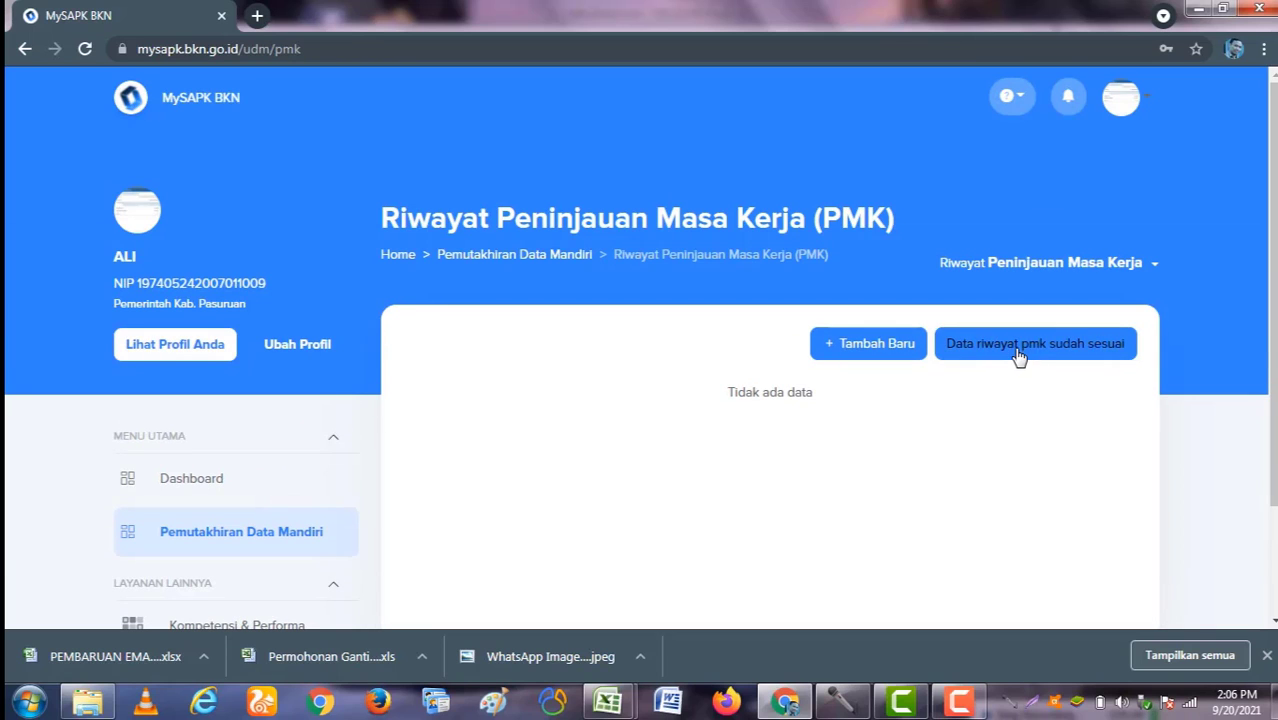
{"action": "left_click", "coordinate": [1018, 347]}
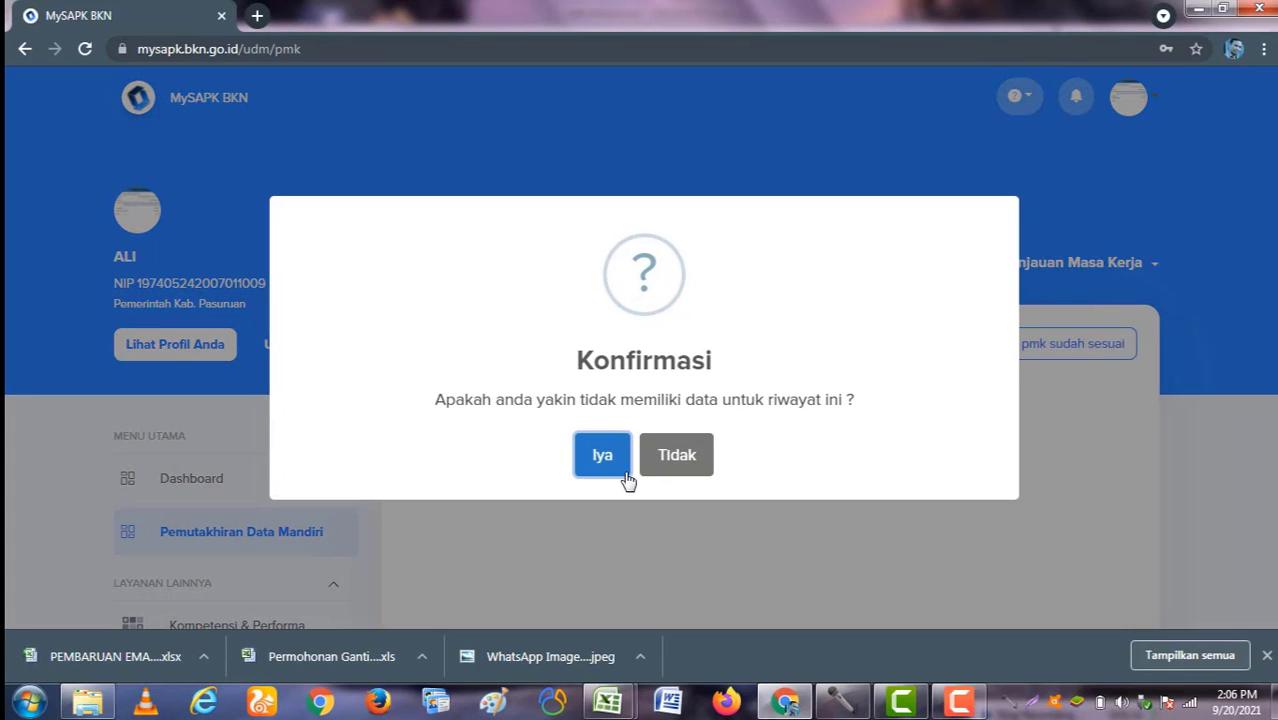
{"action": "left_click", "coordinate": [602, 460]}
Step: Open the Riwayat CPNS/PNS history page
{"action": "scroll", "coordinate": [610, 500], "scroll_direction": "down", "scroll_amount": 3}
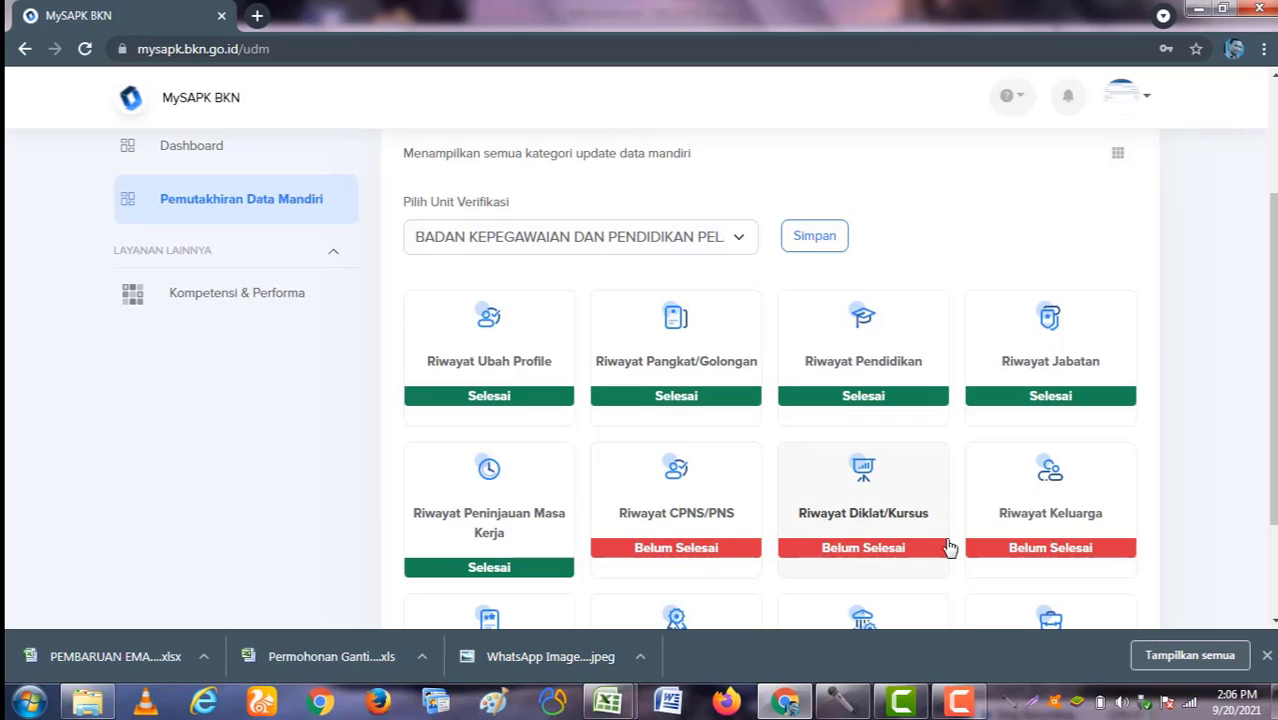
{"action": "scroll", "coordinate": [840, 385], "scroll_direction": "up", "scroll_amount": 3}
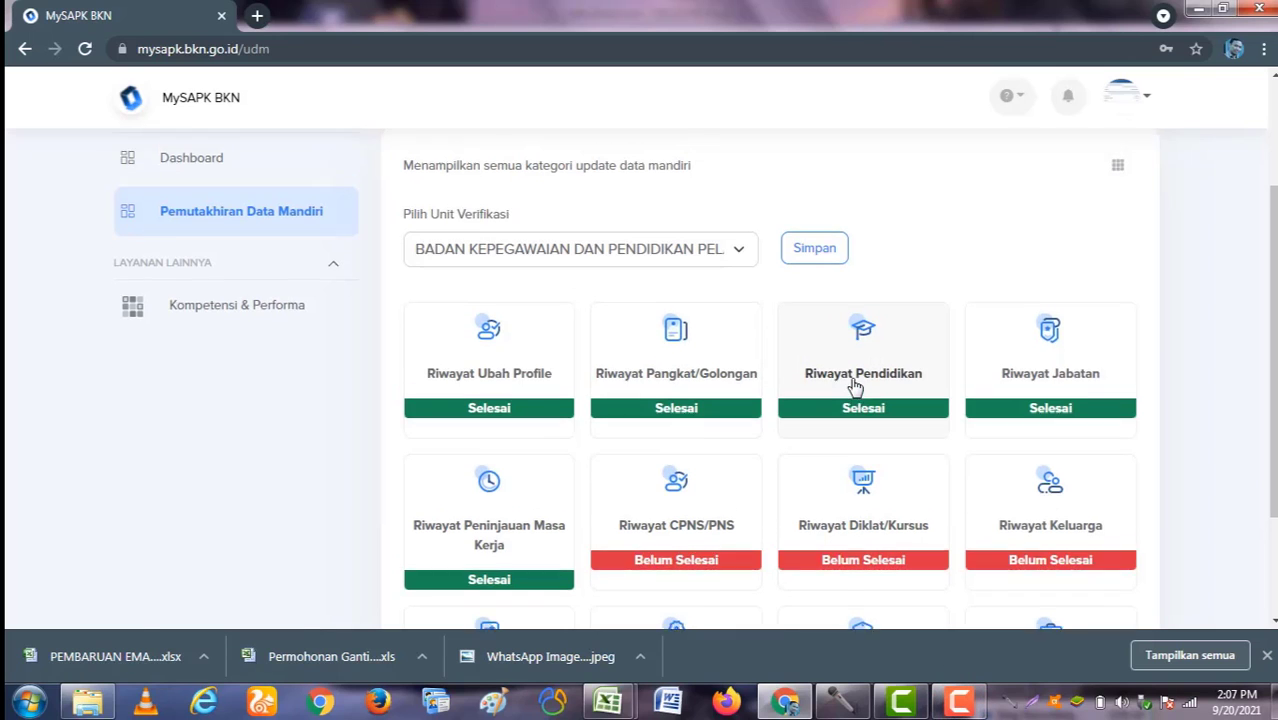
{"action": "scroll", "coordinate": [847, 405], "scroll_direction": "down", "scroll_amount": 3}
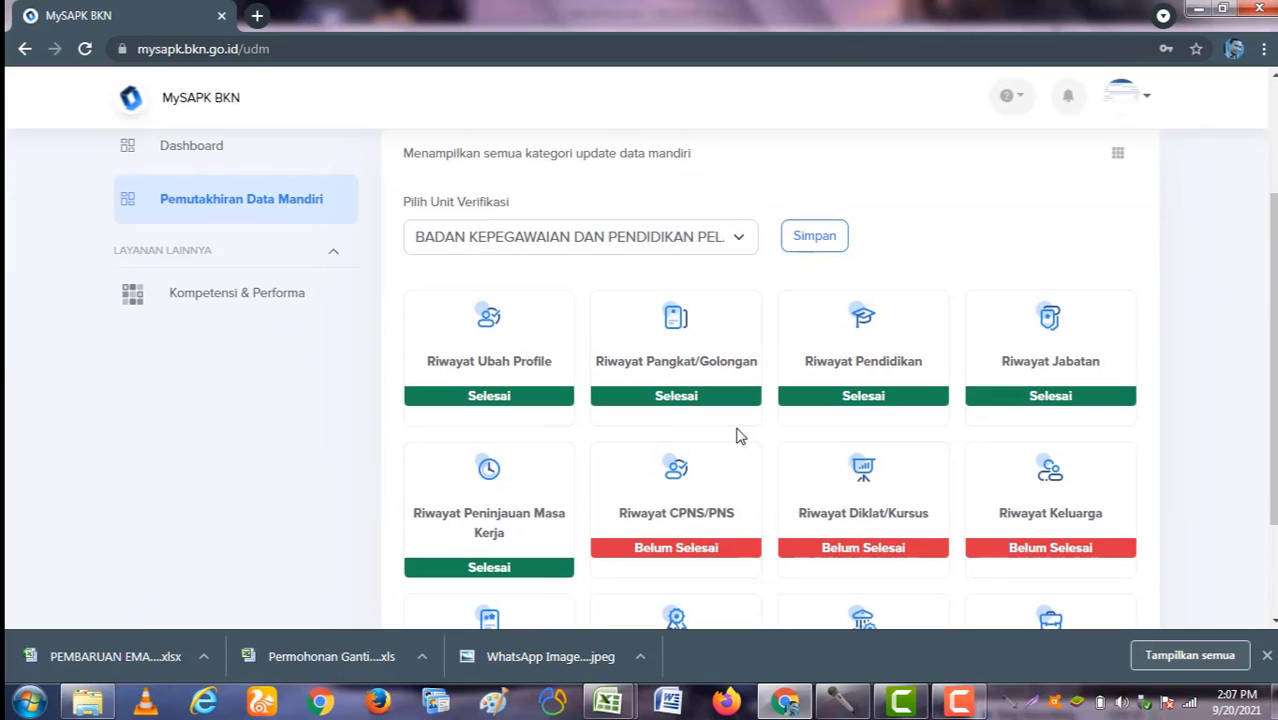
{"action": "left_click", "coordinate": [688, 506]}
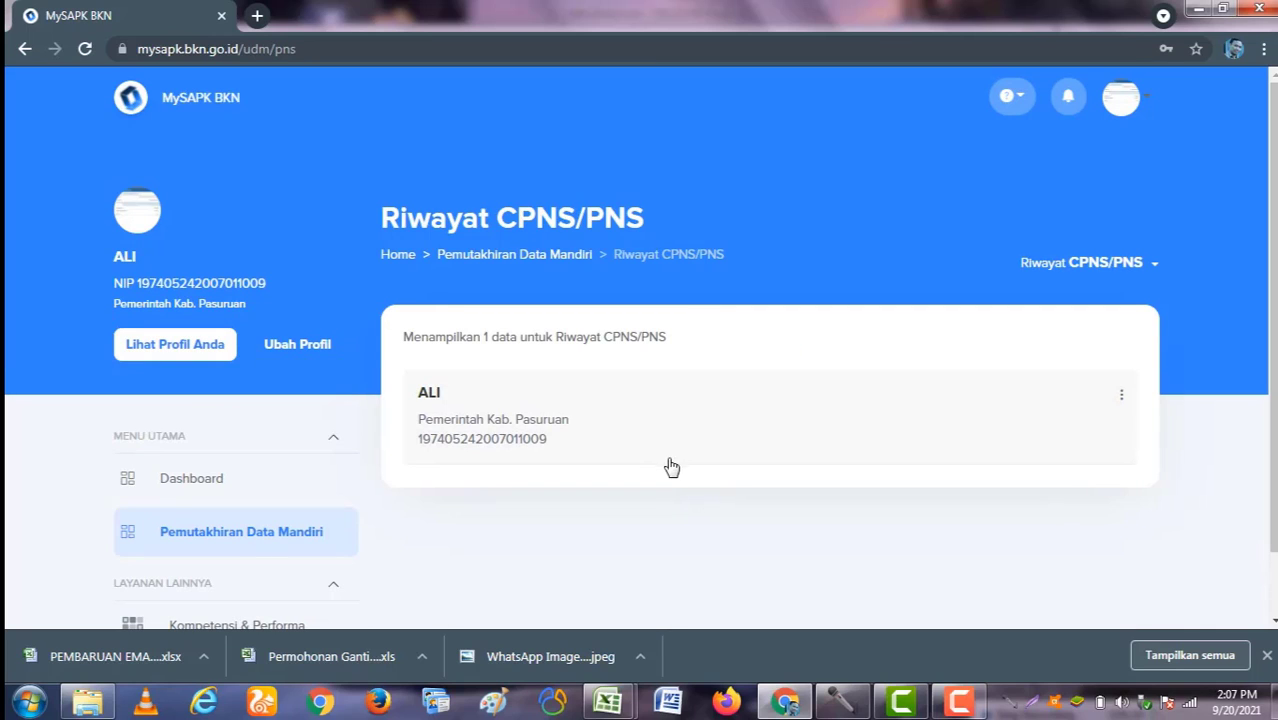
Step: Edit the CPNS/PNS record, keeping the employment status as PNS
{"action": "left_click", "coordinate": [1121, 396]}
{"action": "left_click", "coordinate": [1140, 449]}
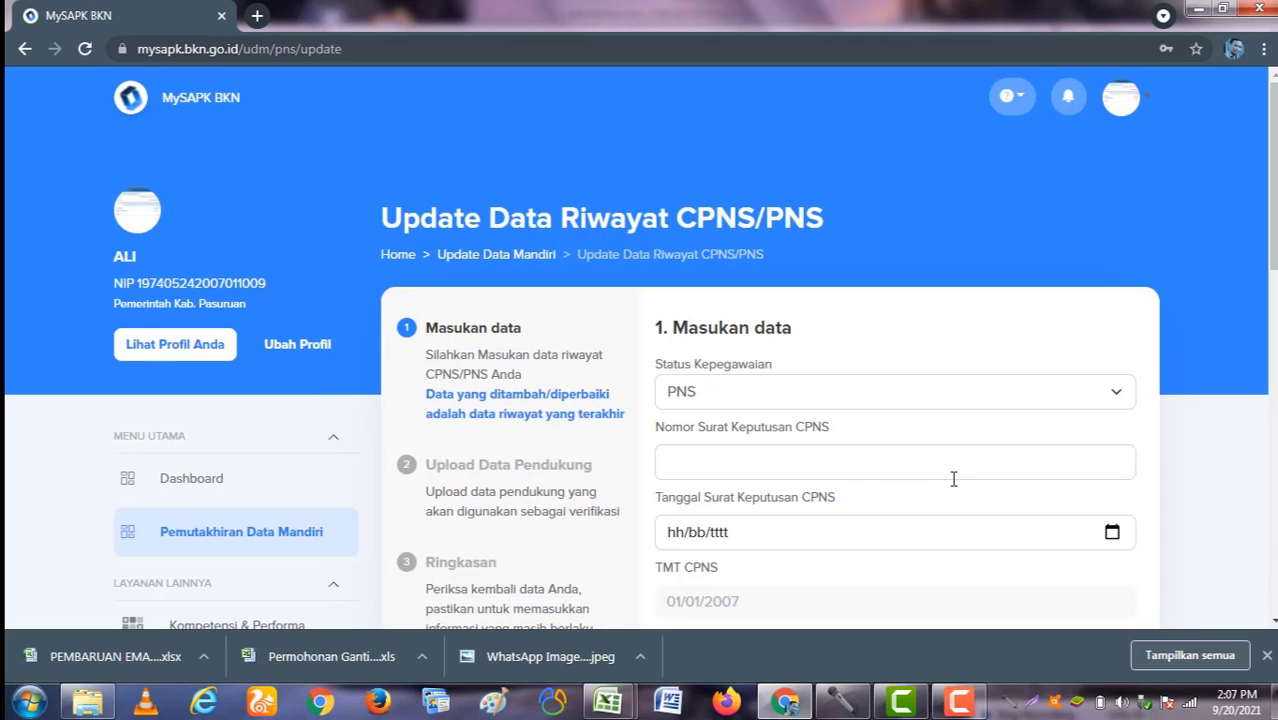
{"action": "left_click", "coordinate": [786, 395]}
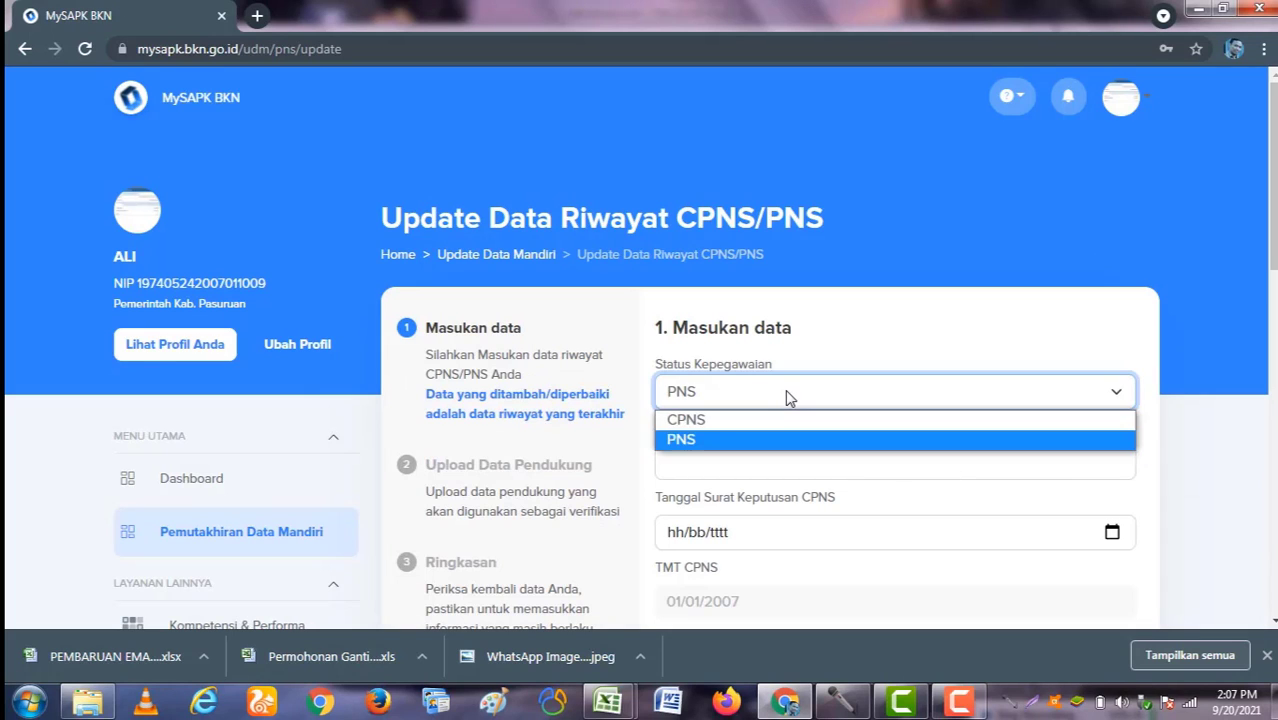
{"action": "left_click", "coordinate": [753, 440]}
{"action": "scroll", "coordinate": [807, 466], "scroll_direction": "down", "scroll_amount": 1}
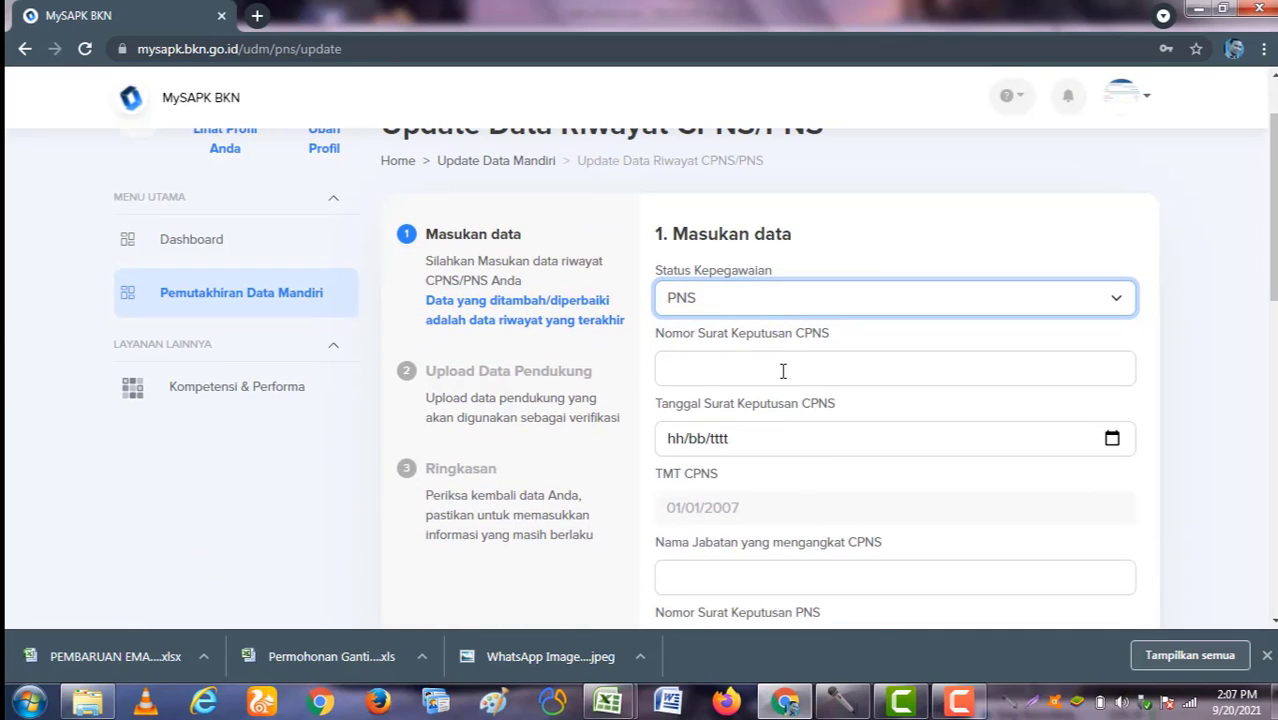
Step: Enter CPNS decree number 123, date 20/09/2021, and appointing official 'Bupati ..'
{"action": "left_click", "coordinate": [783, 371]}
{"action": "scroll", "coordinate": [797, 386], "scroll_direction": "down", "scroll_amount": 1}
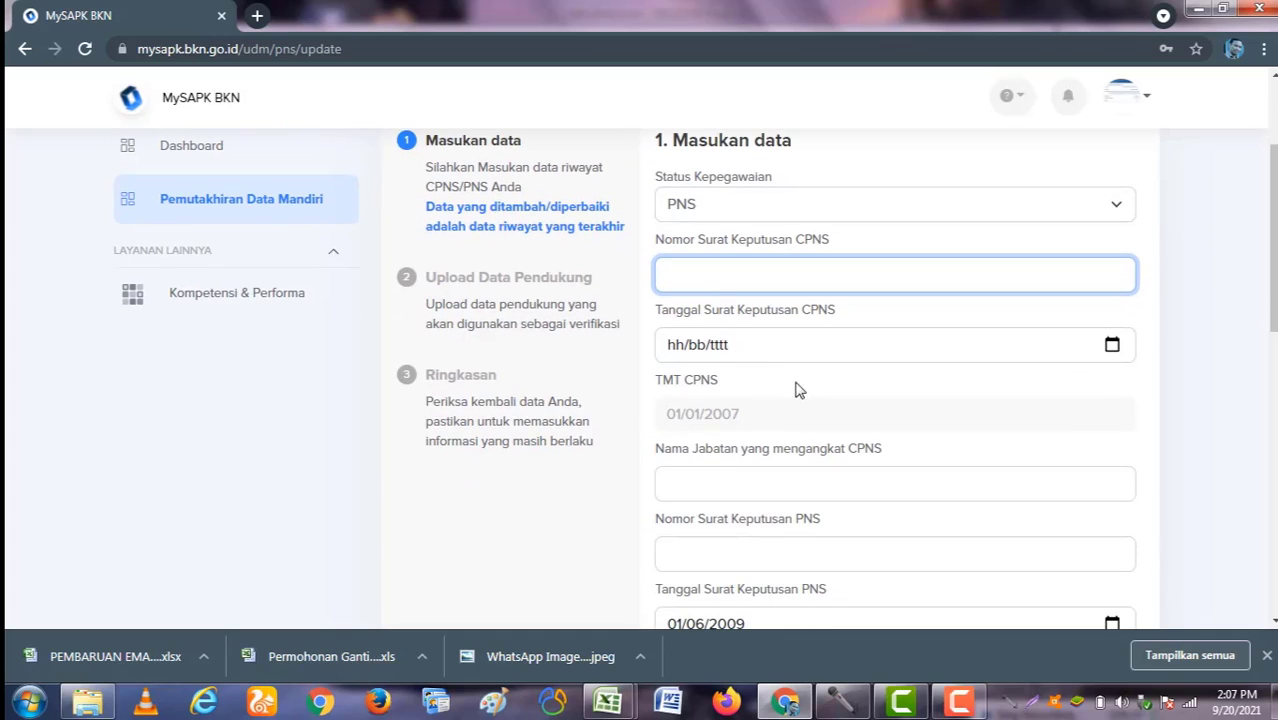
{"action": "type", "text": "123"}
{"action": "left_click", "coordinate": [1112, 345]}
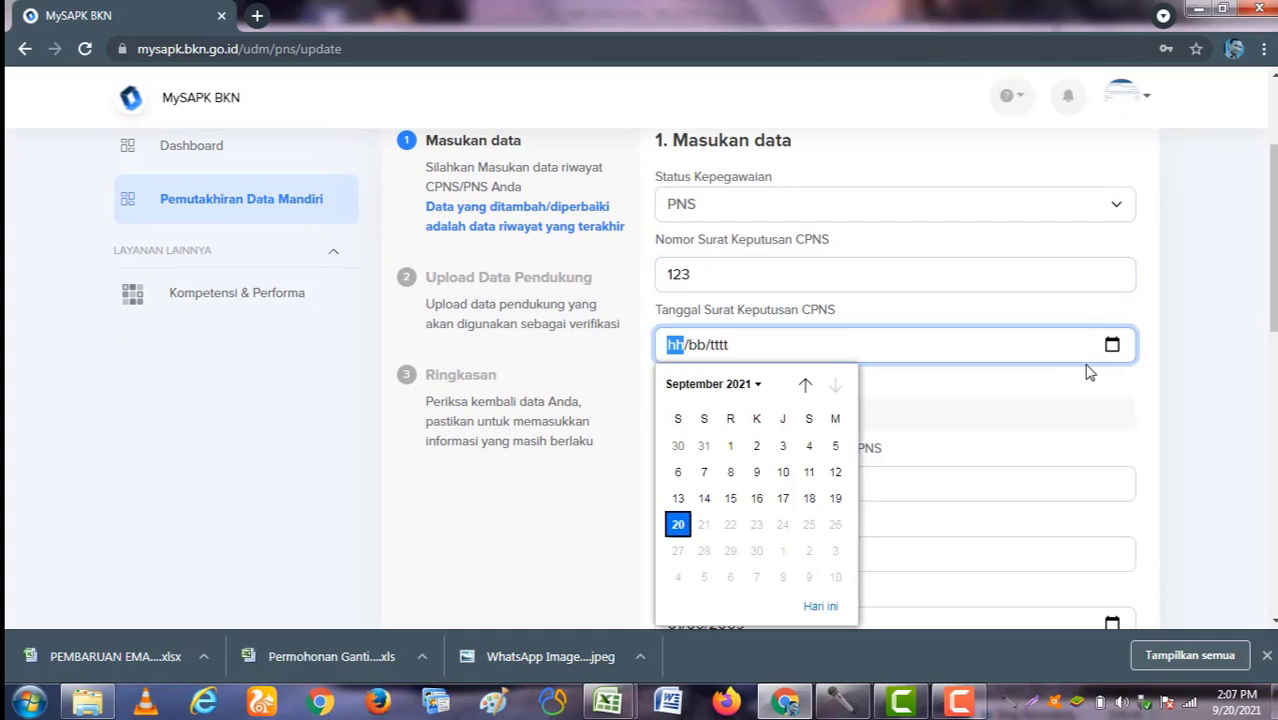
{"action": "left_click", "coordinate": [678, 524]}
{"action": "scroll", "coordinate": [729, 463], "scroll_direction": "down", "scroll_amount": 1}
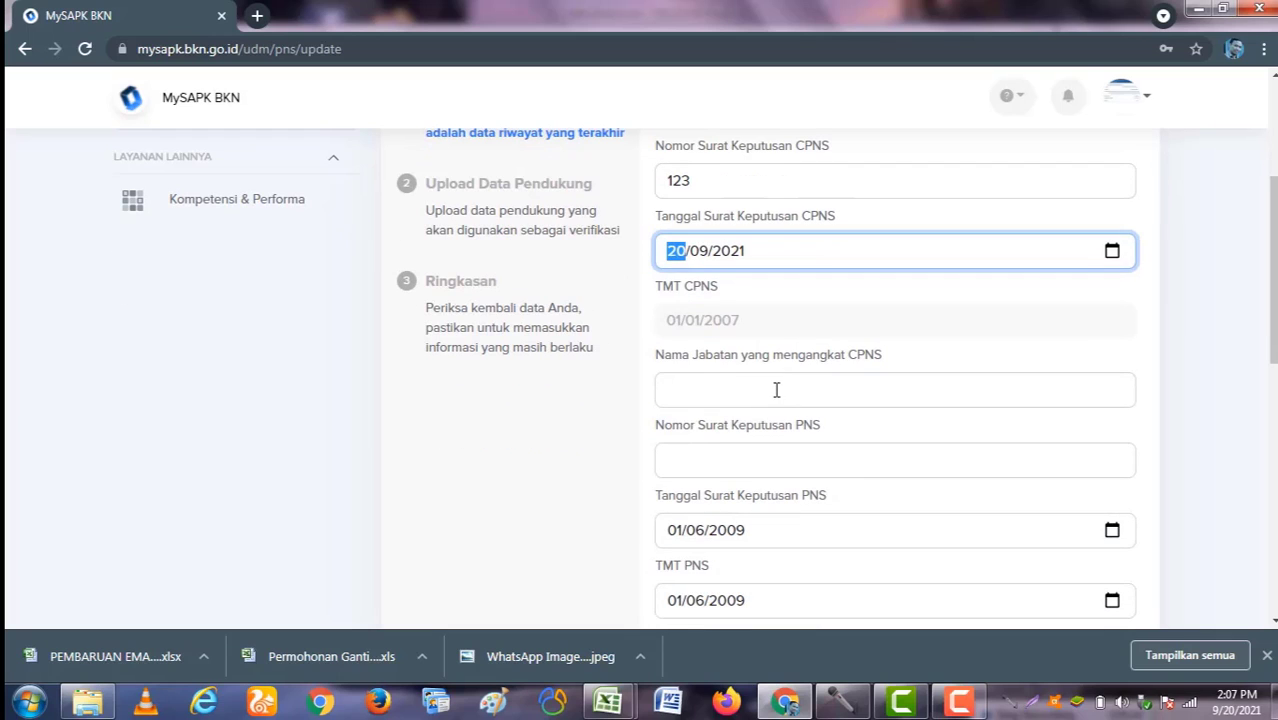
{"action": "left_click", "coordinate": [770, 389]}
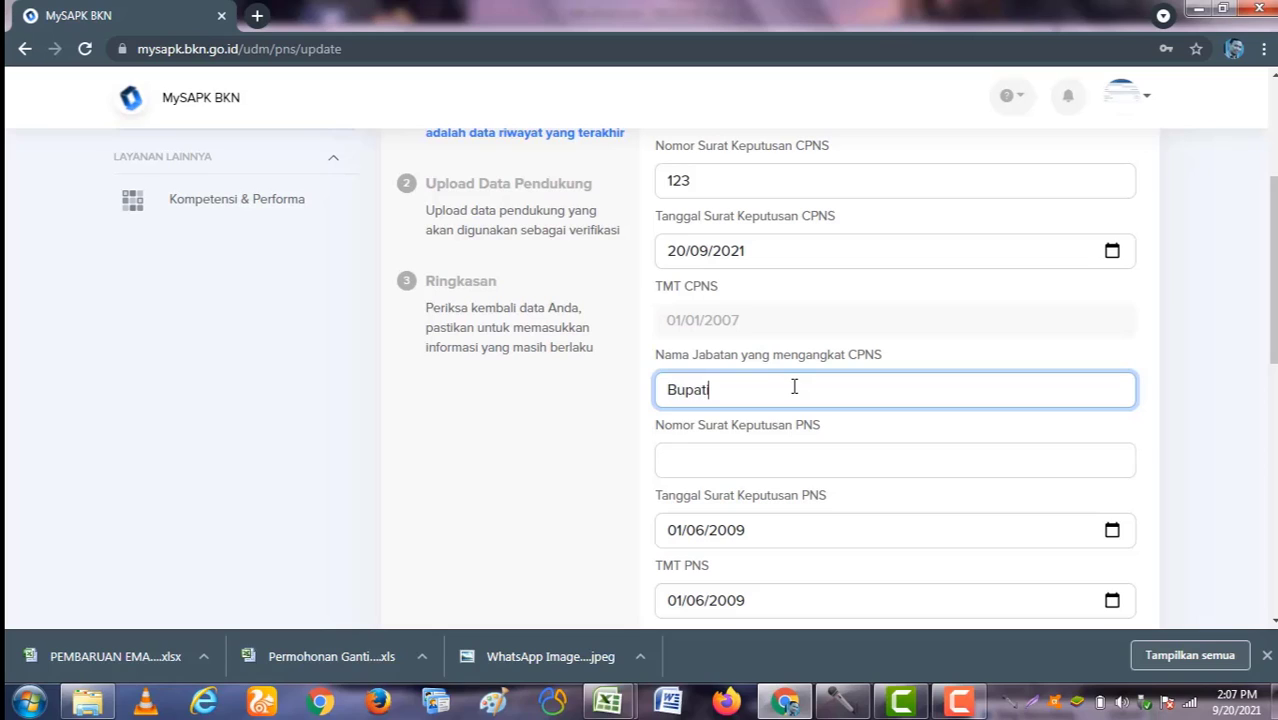
{"action": "type", "text": "Bupati .."}
{"action": "left_click", "coordinate": [787, 460]}
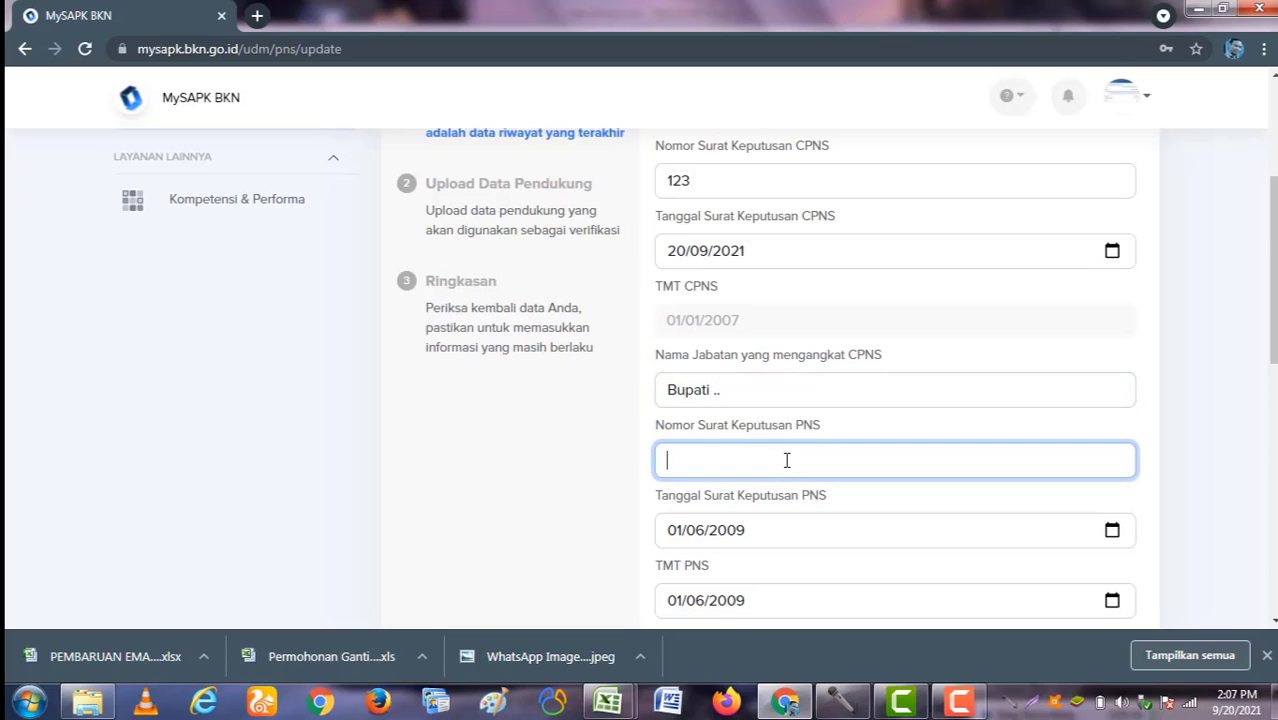
Step: Enter 1234 as the PNS decree number
{"action": "type", "text": "1234"}
{"action": "scroll", "coordinate": [1024, 539], "scroll_direction": "down", "scroll_amount": 3}
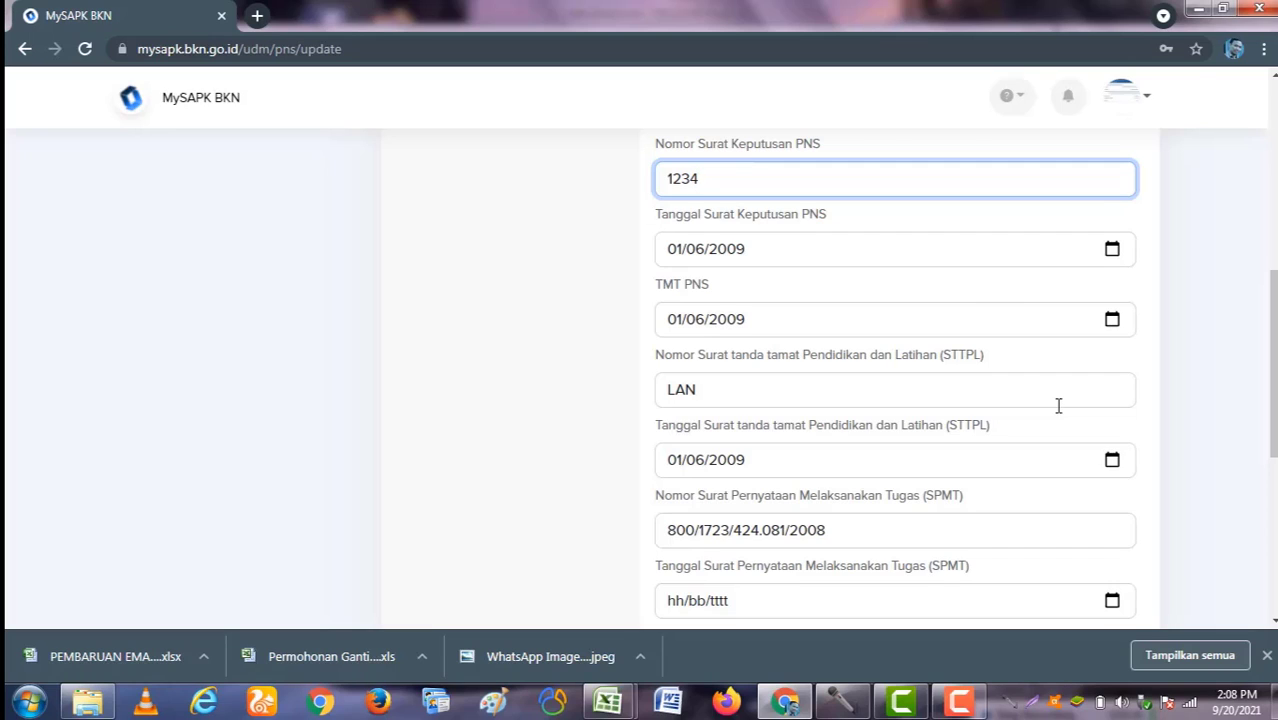
{"action": "scroll", "coordinate": [847, 536], "scroll_direction": "down", "scroll_amount": 3}
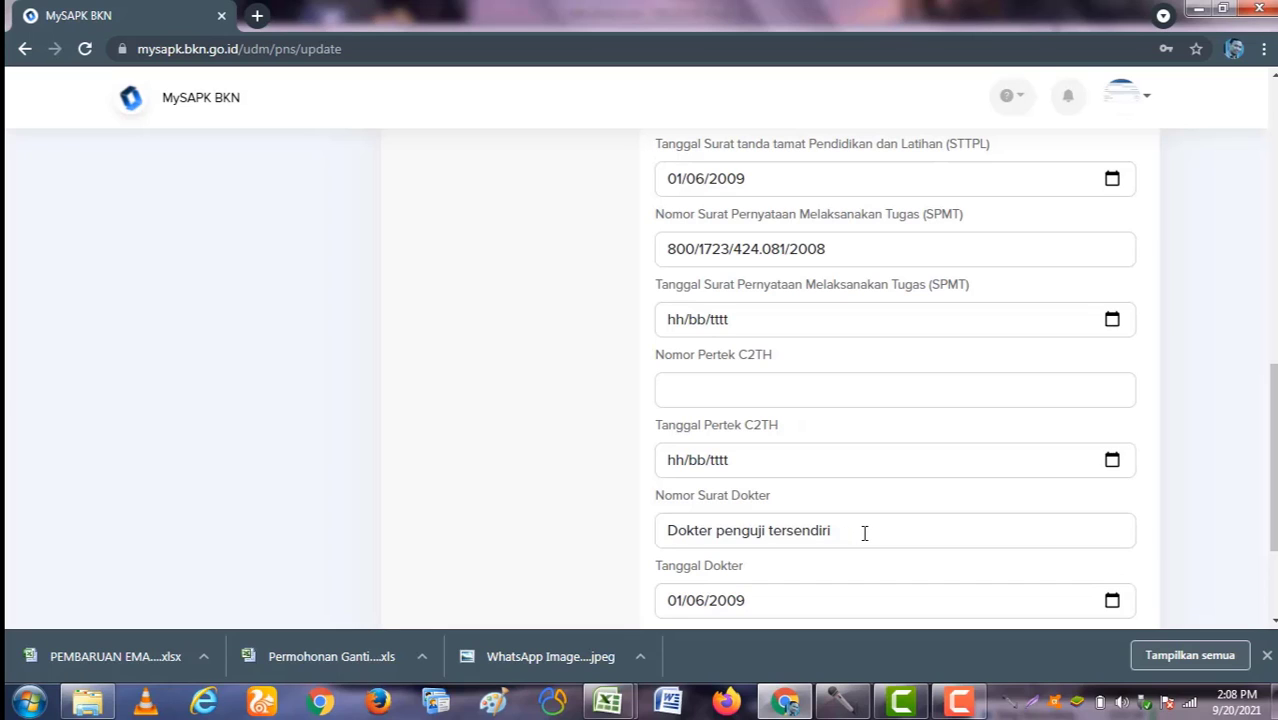
Step: Correct the doctor's letter number to 'Dokter penguji tersendiri'
{"action": "left_click", "coordinate": [864, 533]}
{"action": "scroll", "coordinate": [865, 534], "scroll_direction": "down", "scroll_amount": 2}
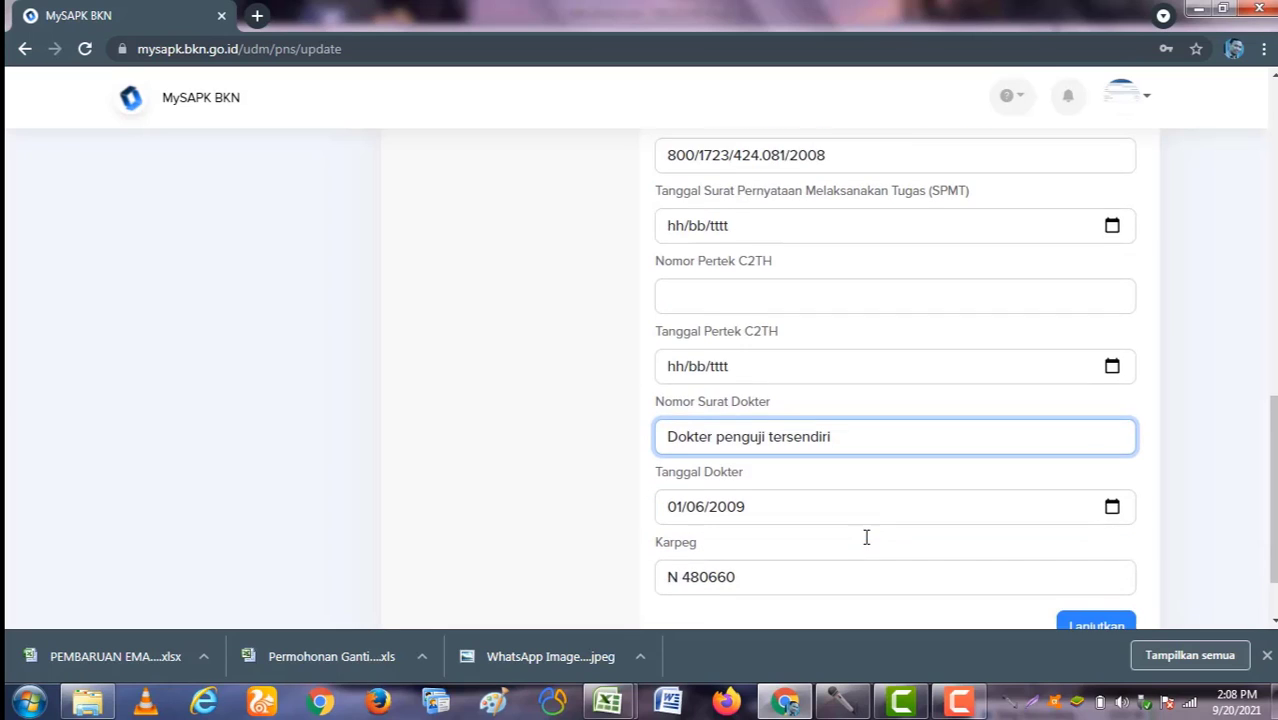
{"action": "scroll", "coordinate": [905, 420], "scroll_direction": "up", "scroll_amount": 1}
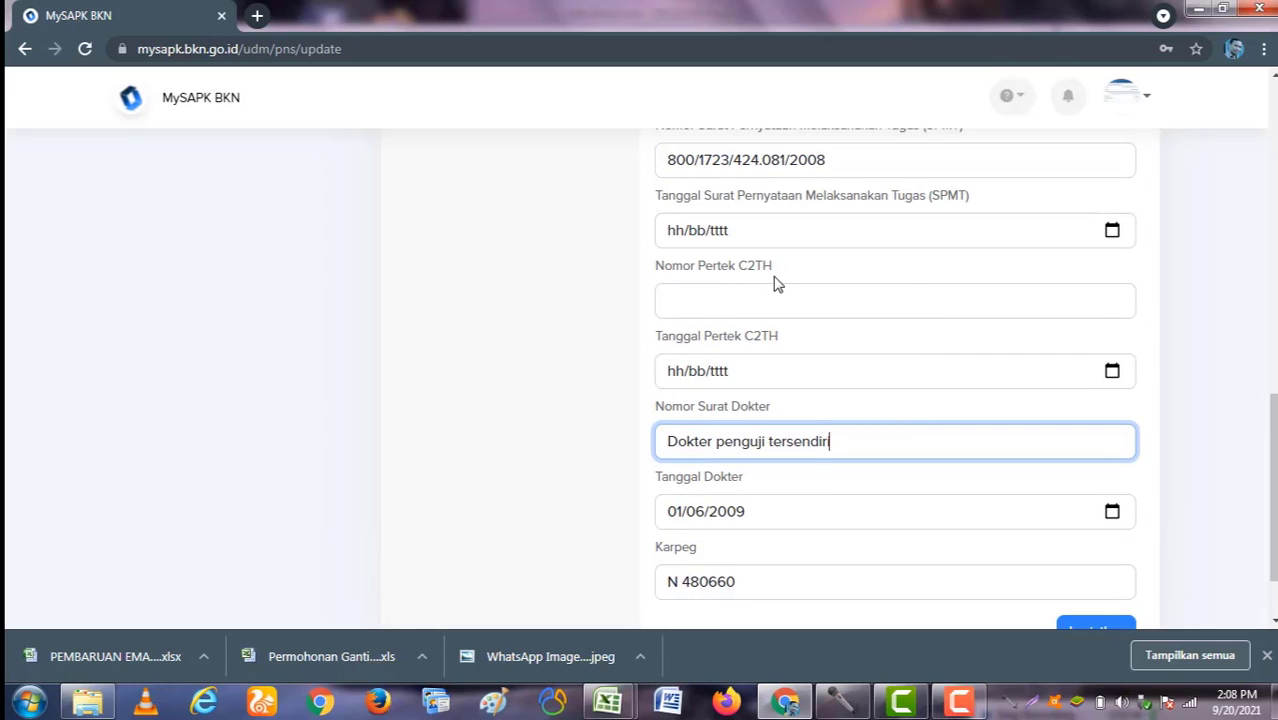
{"action": "type", "text": "i"}
{"action": "left_click", "coordinate": [781, 301]}
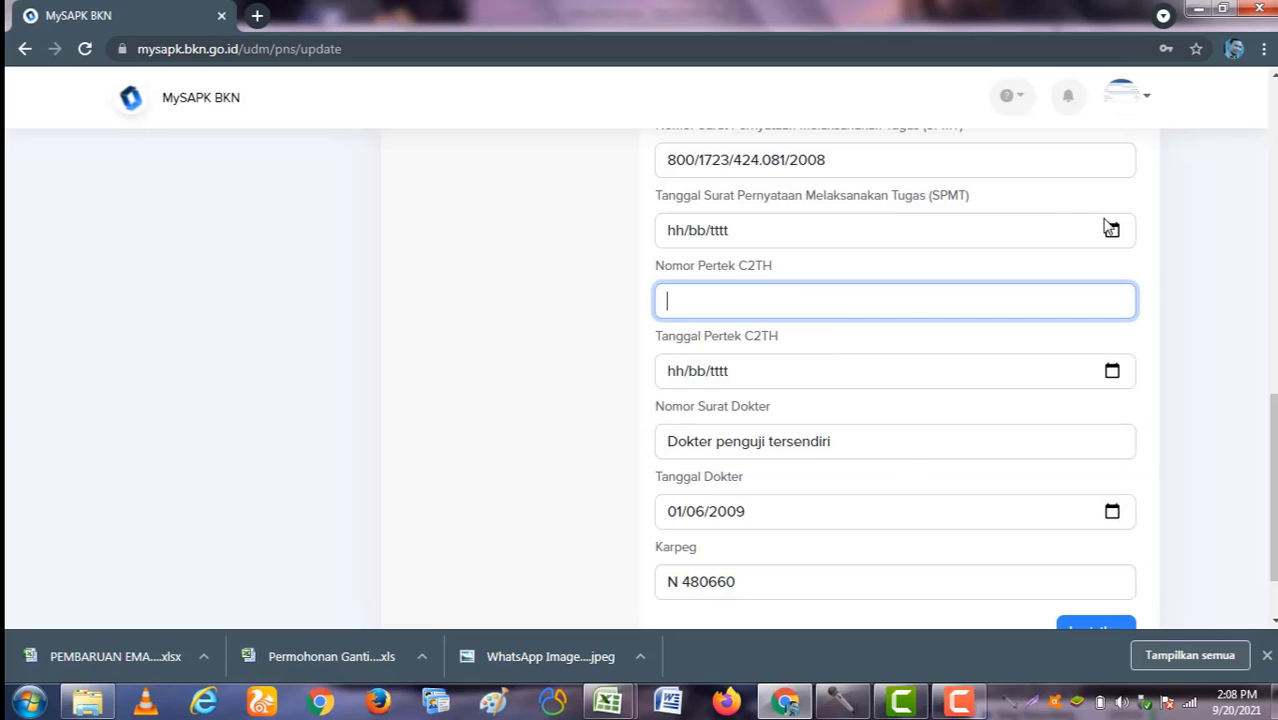
{"action": "scroll", "coordinate": [1090, 326], "scroll_direction": "down", "scroll_amount": 1}
{"action": "scroll", "coordinate": [1090, 326], "scroll_direction": "down", "scroll_amount": 2}
Step: Upload SK_PNS.pdf from Removable Disk > FILE DOKUMEN PRIBADI as the Dok SK PNS
{"action": "left_click", "coordinate": [1116, 548]}
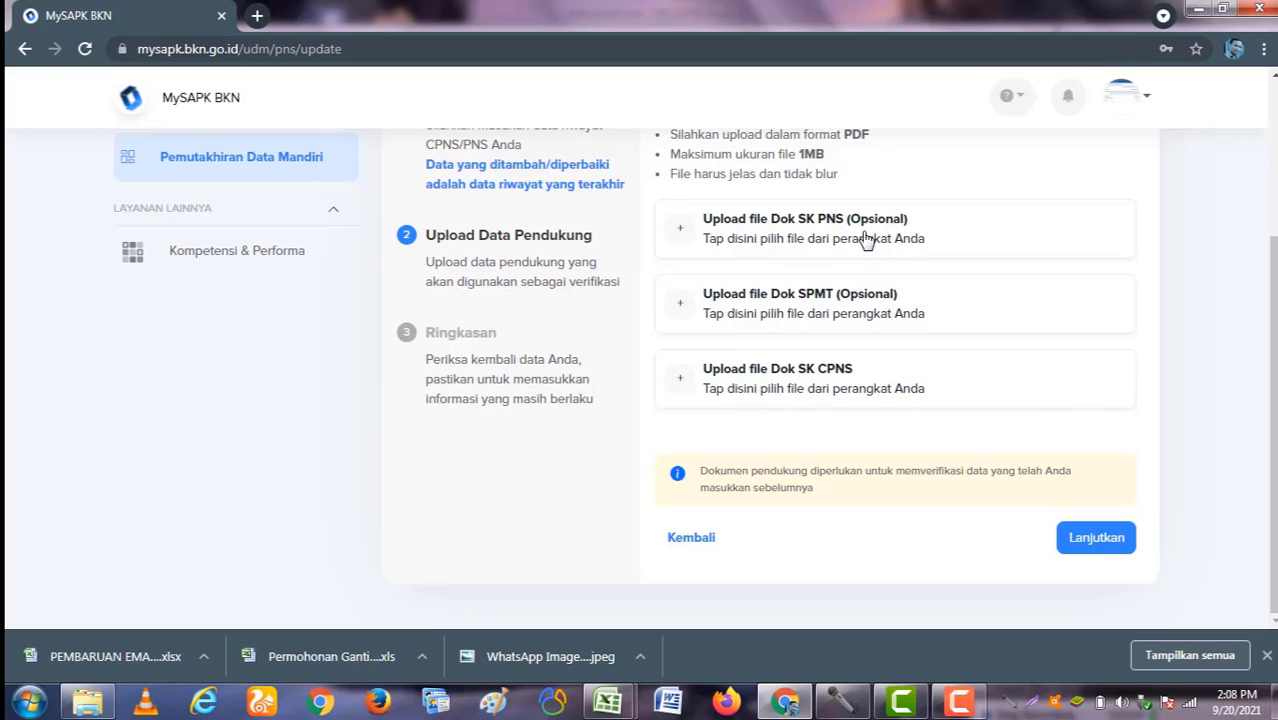
{"action": "left_click", "coordinate": [866, 240]}
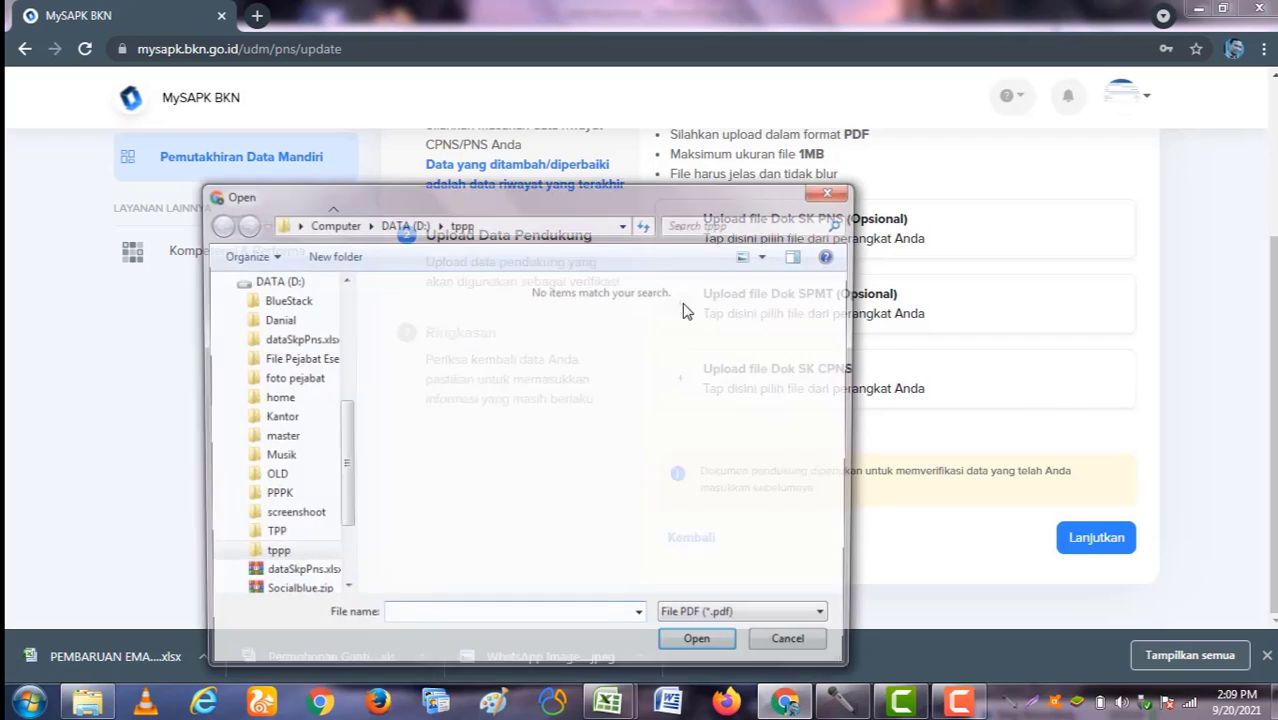
{"action": "left_click_drag", "start_coordinate": [348, 434], "coordinate": [345, 517]}
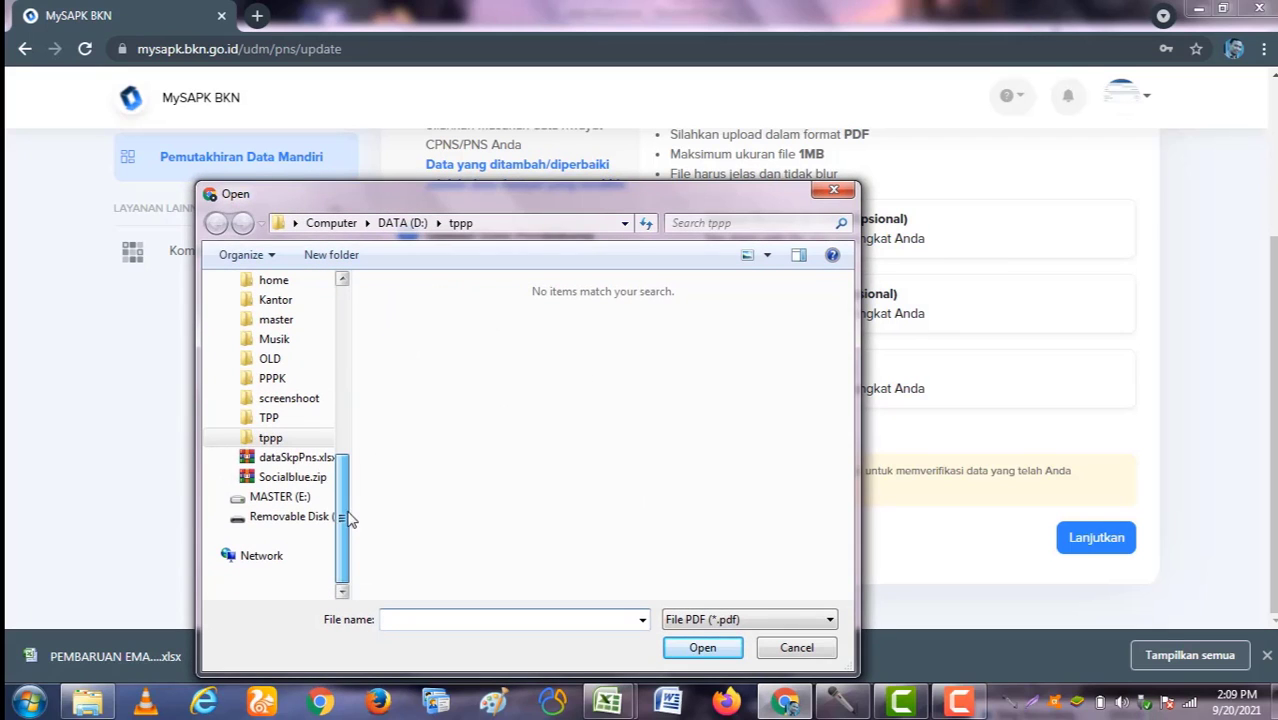
{"action": "left_click", "coordinate": [312, 517]}
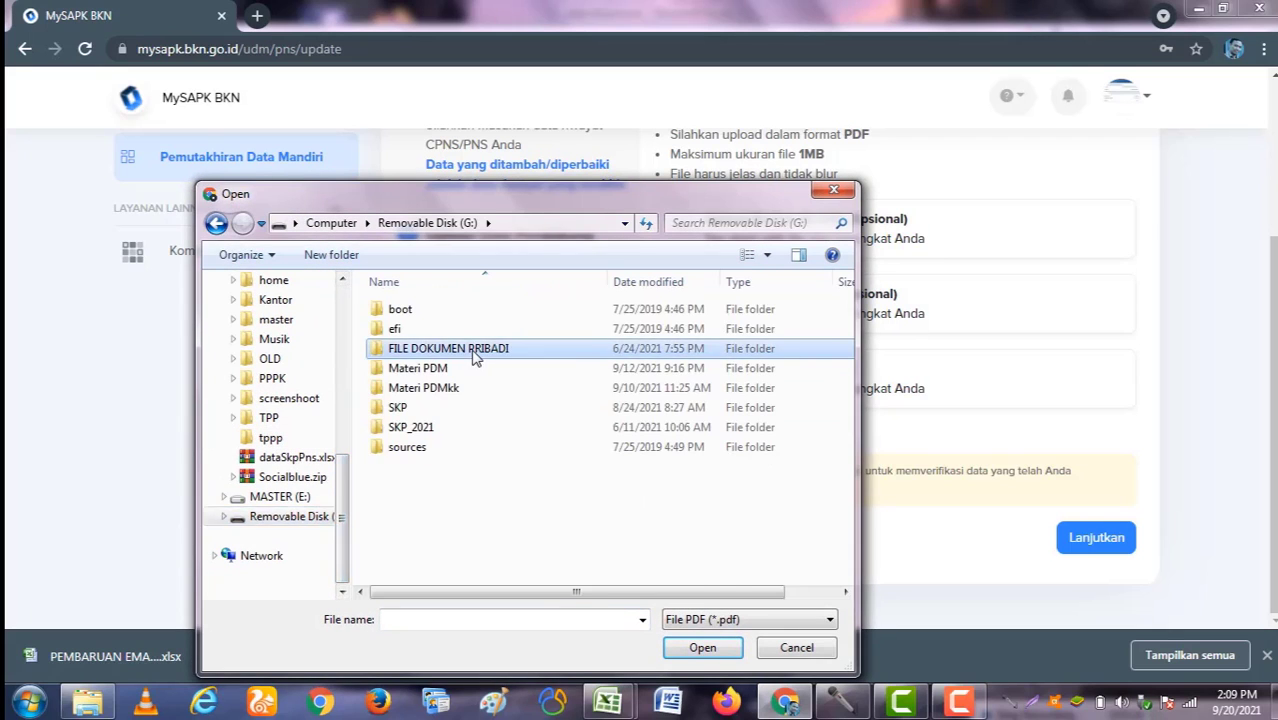
{"action": "double_click", "coordinate": [471, 354]}
{"action": "left_click", "coordinate": [459, 340]}
{"action": "scroll", "coordinate": [462, 370], "scroll_direction": "down", "scroll_amount": 2}
{"action": "scroll", "coordinate": [460, 370], "scroll_direction": "down", "scroll_amount": 10}
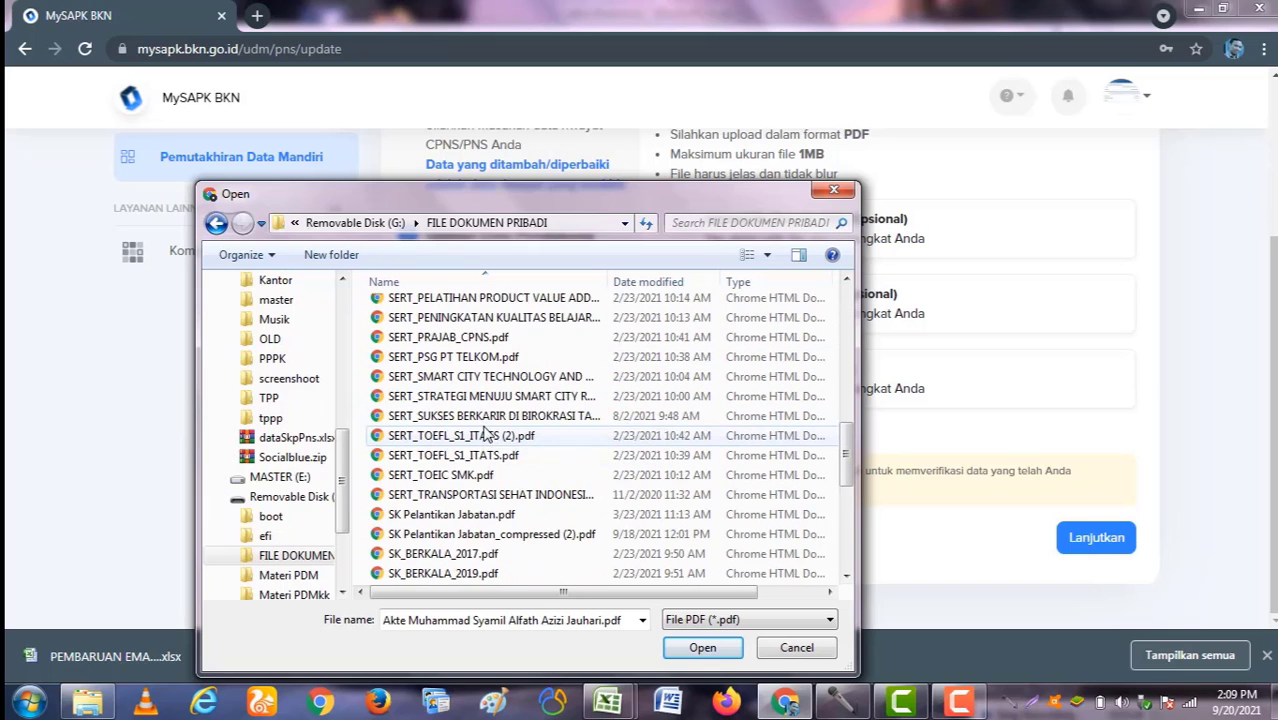
{"action": "double_click", "coordinate": [417, 553]}
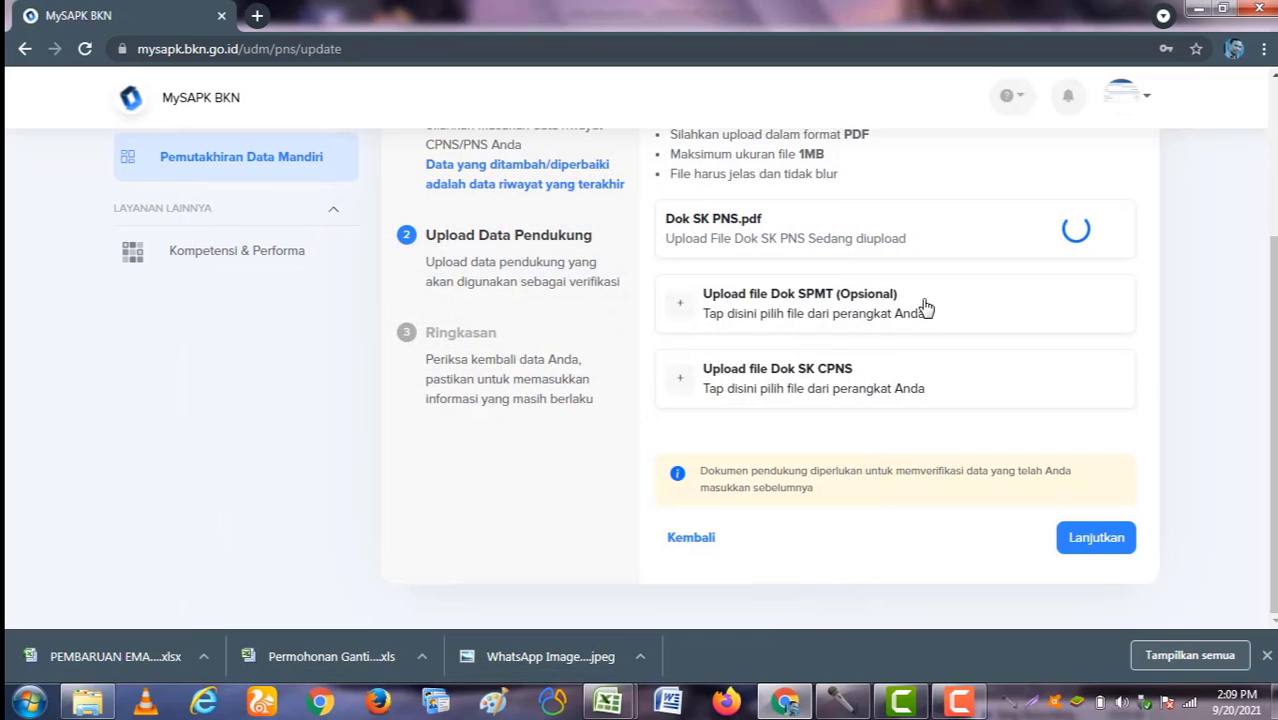
Step: Upload SK_CPNS.pdf as the Dok SK CPNS document
{"action": "left_click", "coordinate": [808, 397]}
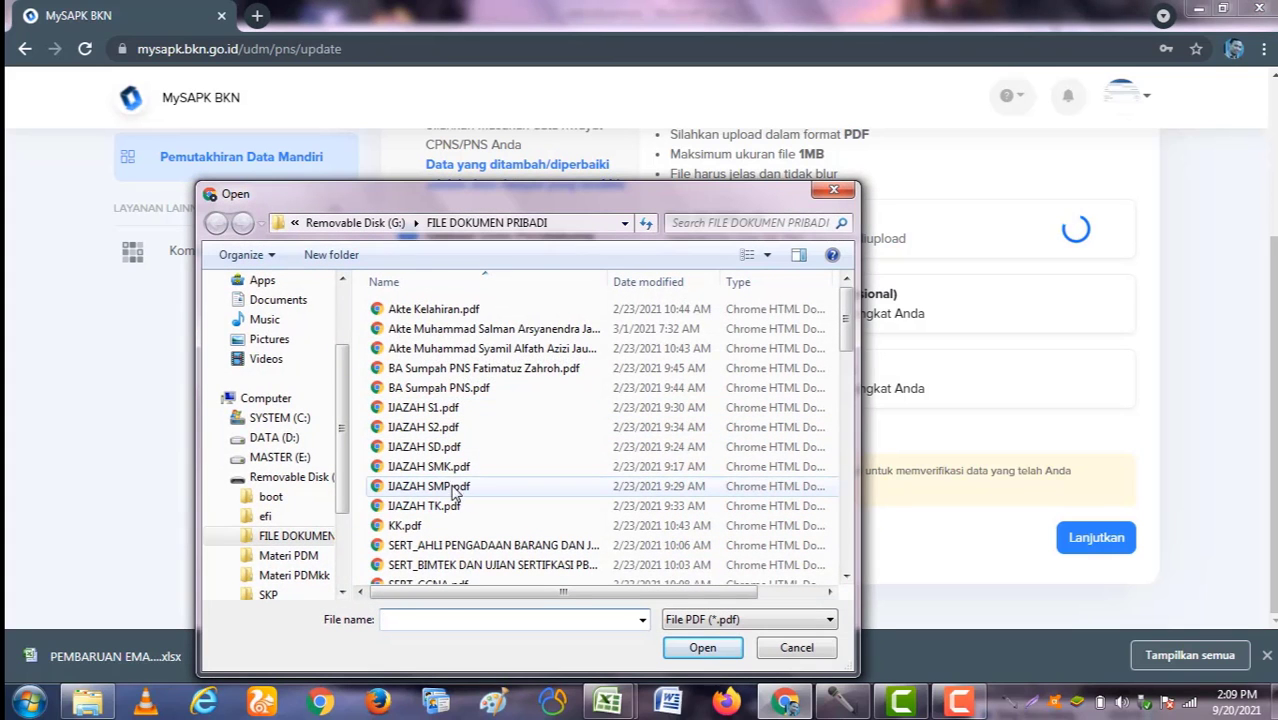
{"action": "left_click", "coordinate": [488, 446]}
{"action": "scroll", "coordinate": [500, 466], "scroll_direction": "down", "scroll_amount": 3}
{"action": "scroll", "coordinate": [500, 470], "scroll_direction": "down", "scroll_amount": 11}
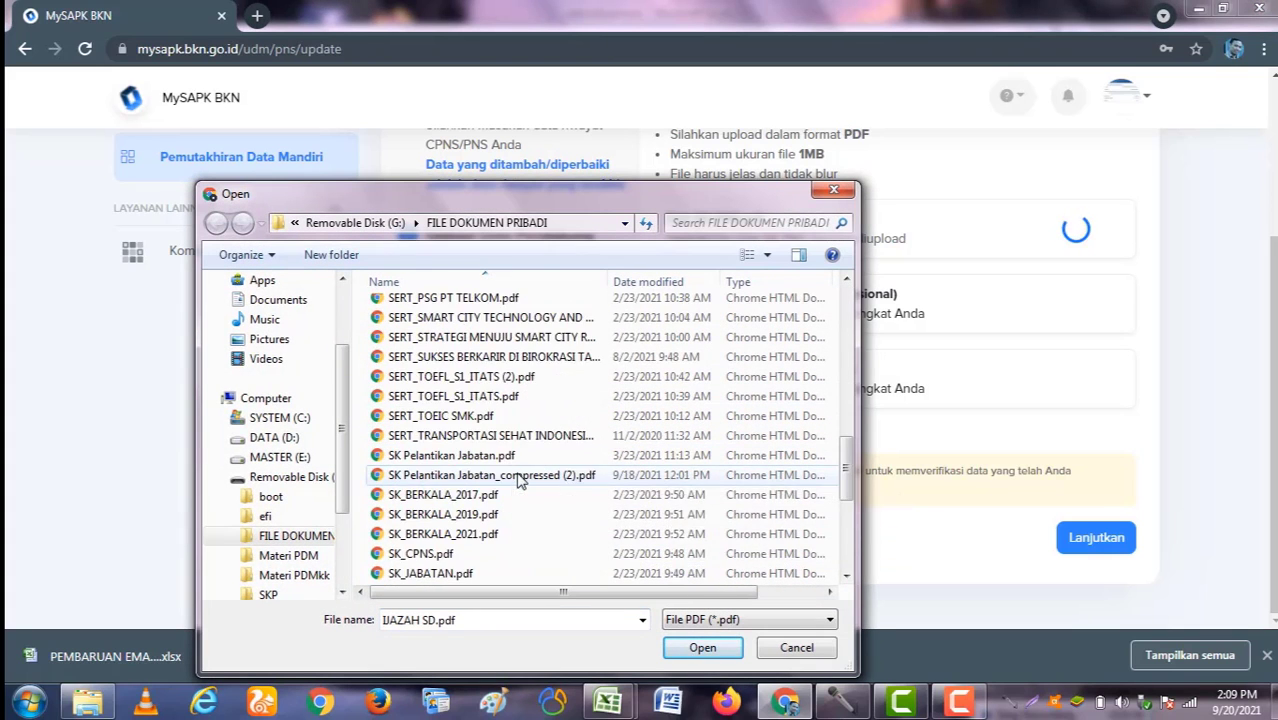
{"action": "double_click", "coordinate": [435, 377]}
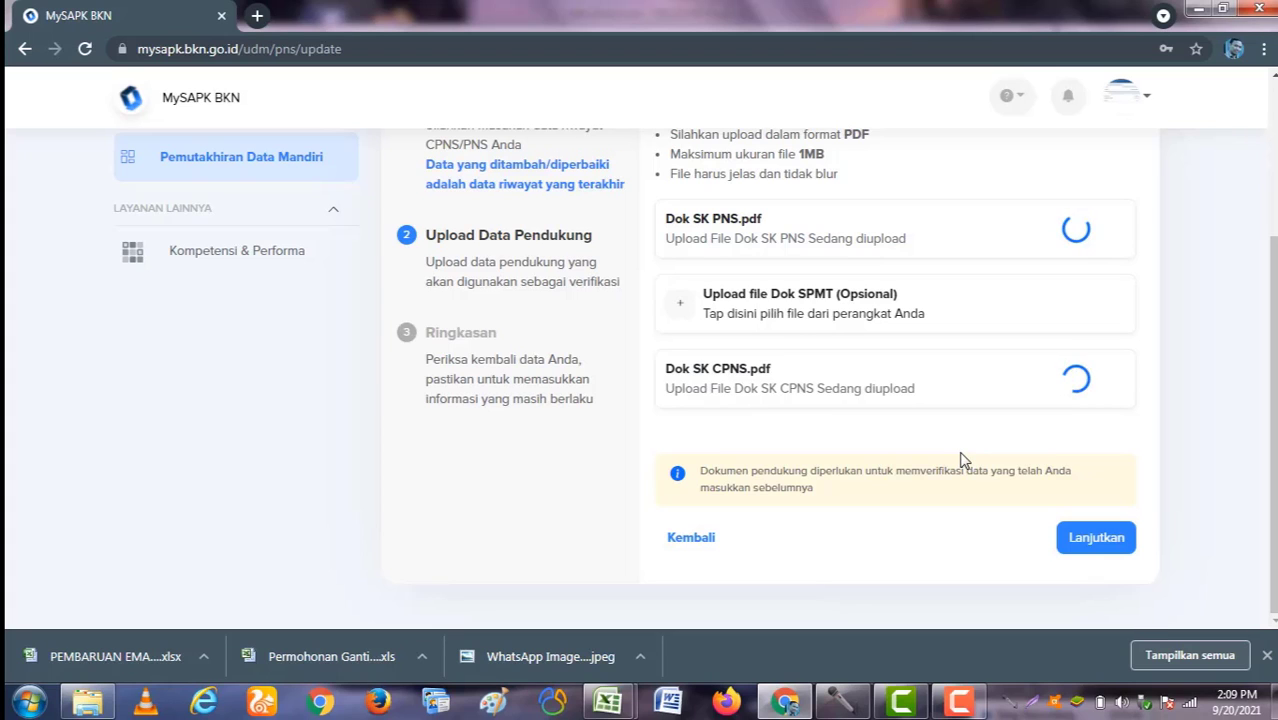
{"action": "scroll", "coordinate": [960, 460], "scroll_direction": "up", "scroll_amount": 1}
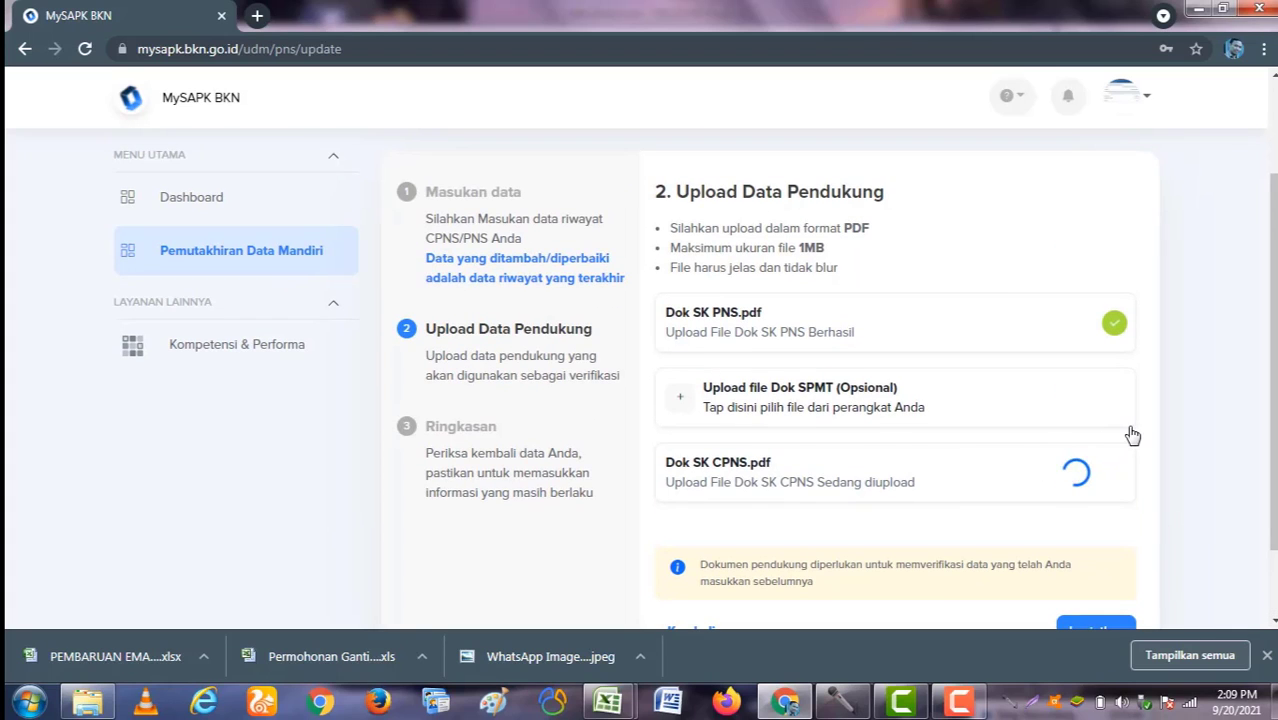
{"action": "scroll", "coordinate": [1133, 434], "scroll_direction": "down", "scroll_amount": 1}
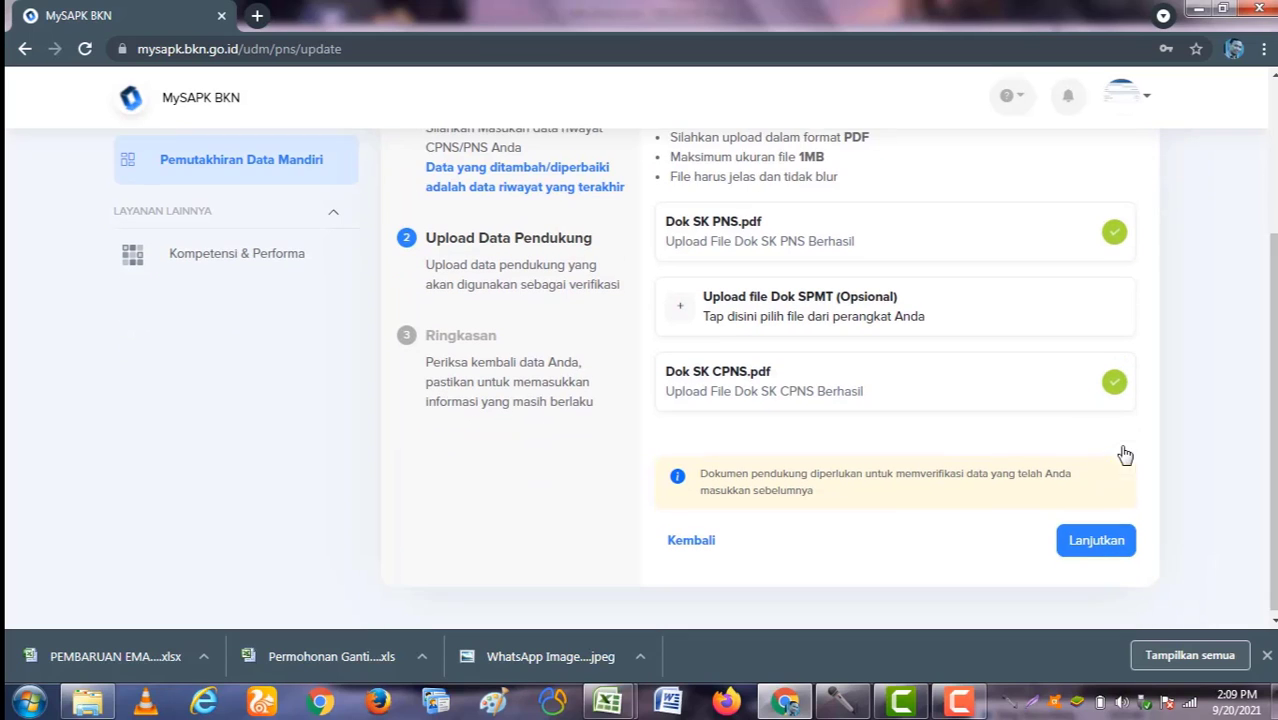
Step: On the Ringkasan, declare the CPNS/PNS data correct and submit the update
{"action": "left_click", "coordinate": [1086, 540]}
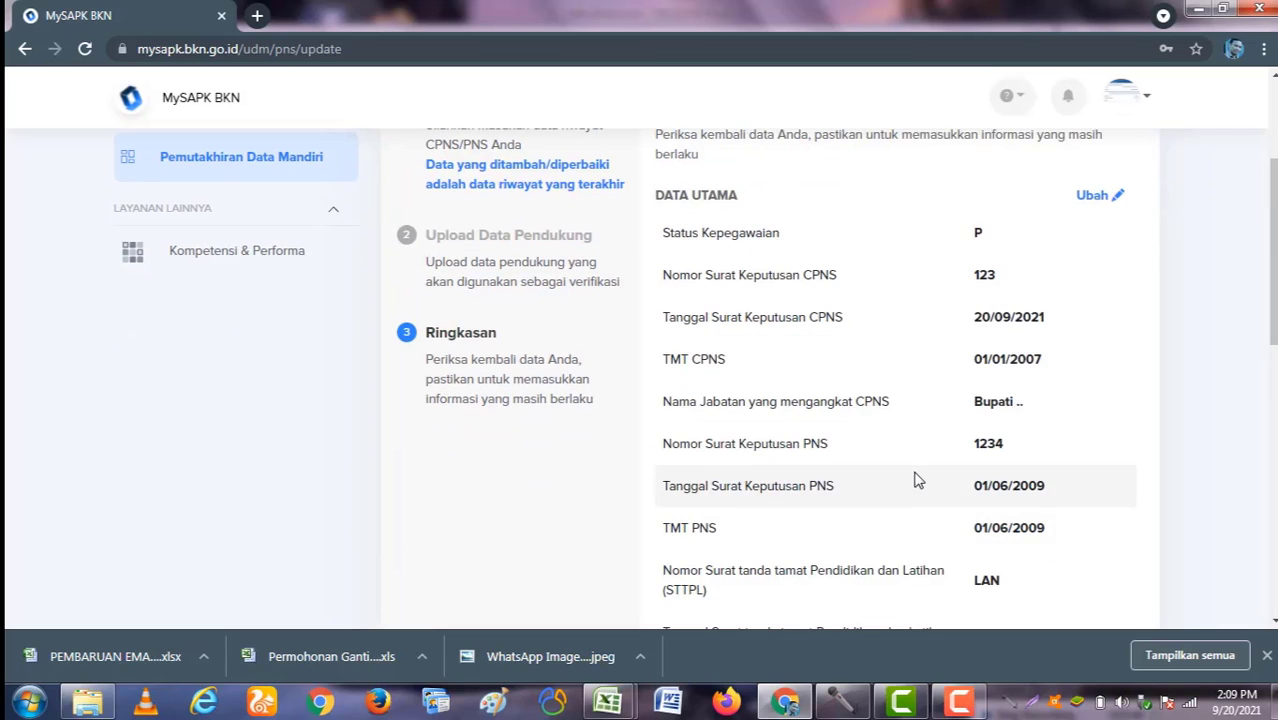
{"action": "scroll", "coordinate": [748, 401], "scroll_direction": "down", "scroll_amount": 2}
{"action": "scroll", "coordinate": [748, 401], "scroll_direction": "down", "scroll_amount": 6}
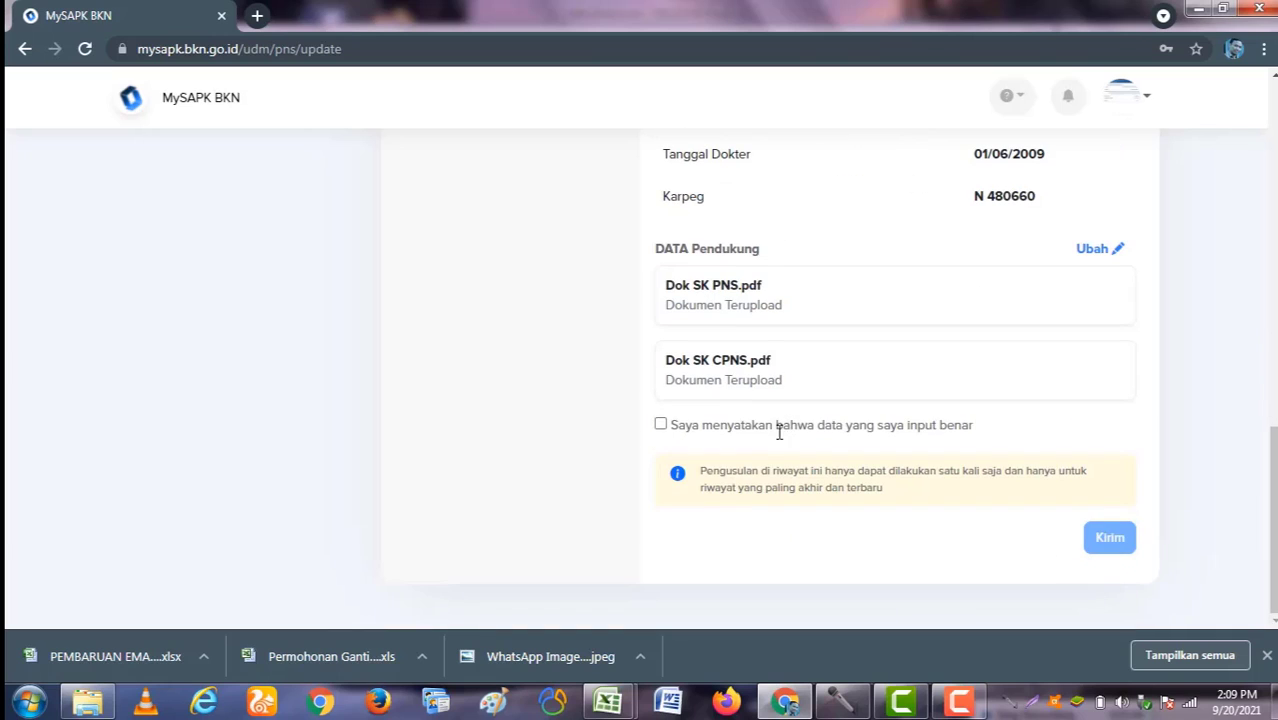
{"action": "left_click", "coordinate": [660, 425]}
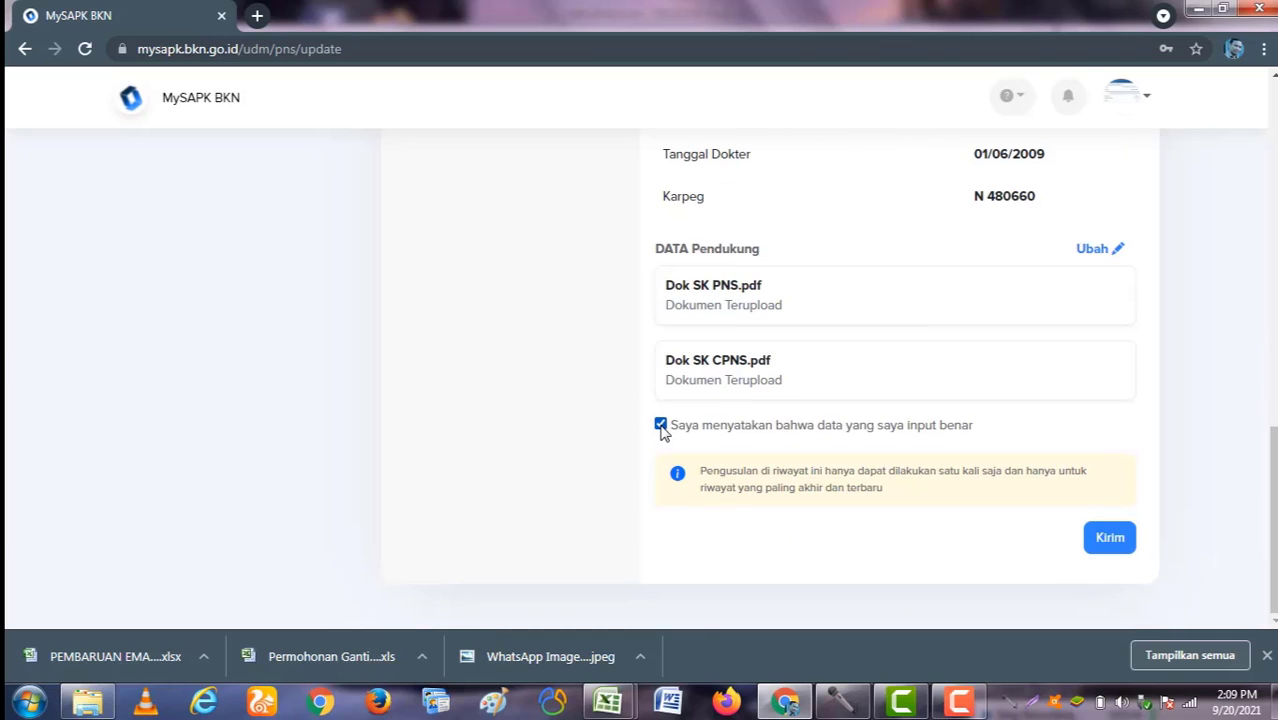
{"action": "left_click", "coordinate": [1105, 537]}
{"action": "scroll", "coordinate": [841, 378], "scroll_direction": "up", "scroll_amount": 3}
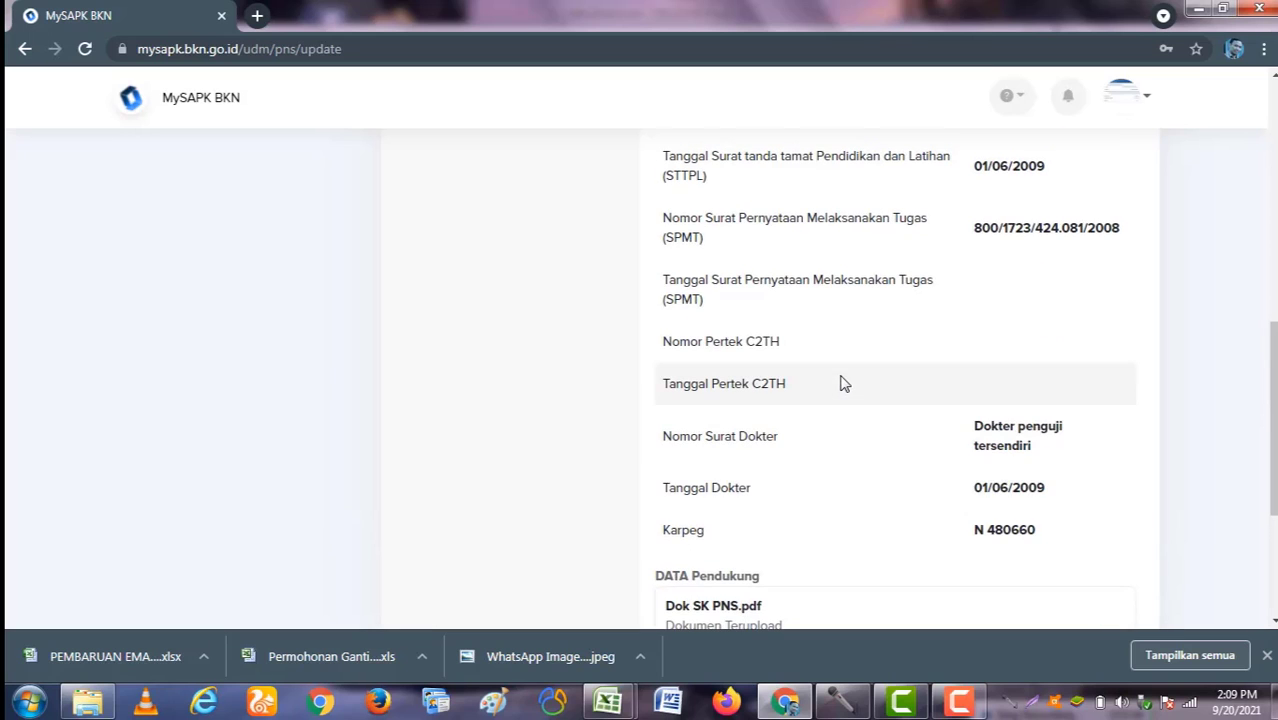
{"action": "scroll", "coordinate": [830, 390], "scroll_direction": "down", "scroll_amount": 2}
{"action": "scroll", "coordinate": [828, 397], "scroll_direction": "up", "scroll_amount": 1}
{"action": "scroll", "coordinate": [828, 397], "scroll_direction": "up", "scroll_amount": 3}
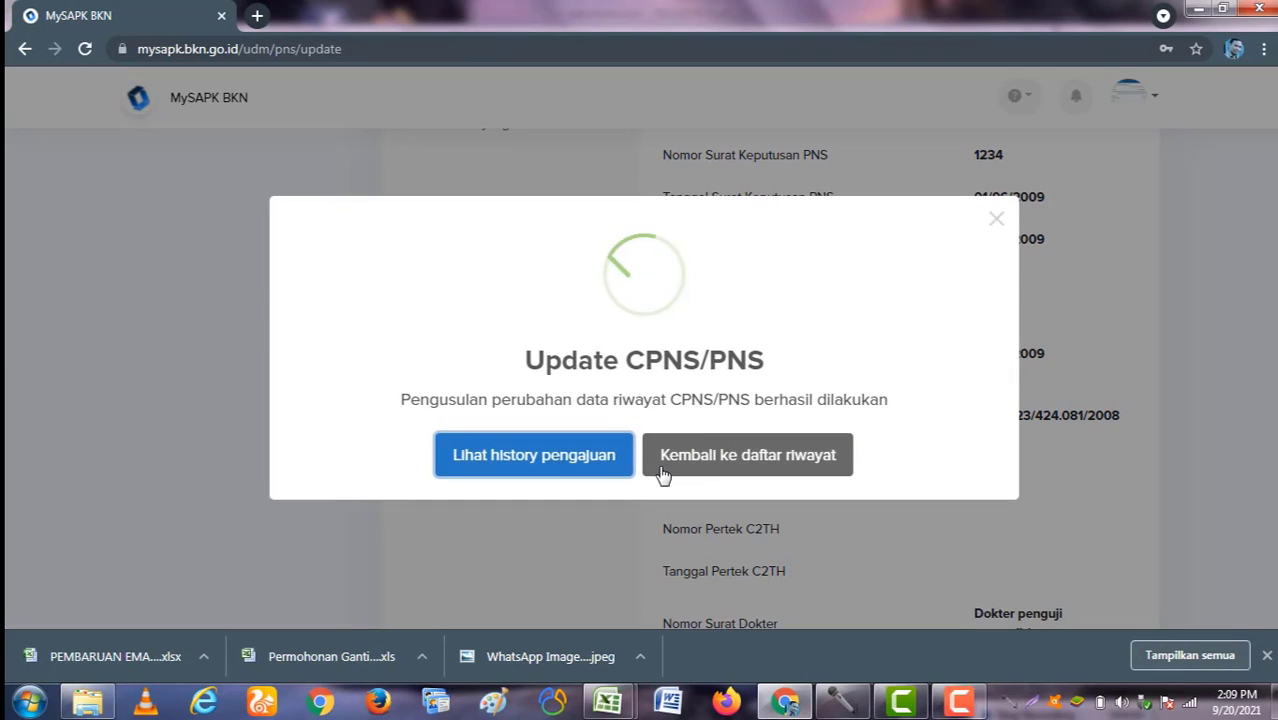
Step: Return to the history categories and open Riwayat Diklat/Kursus
{"action": "left_click", "coordinate": [681, 454]}
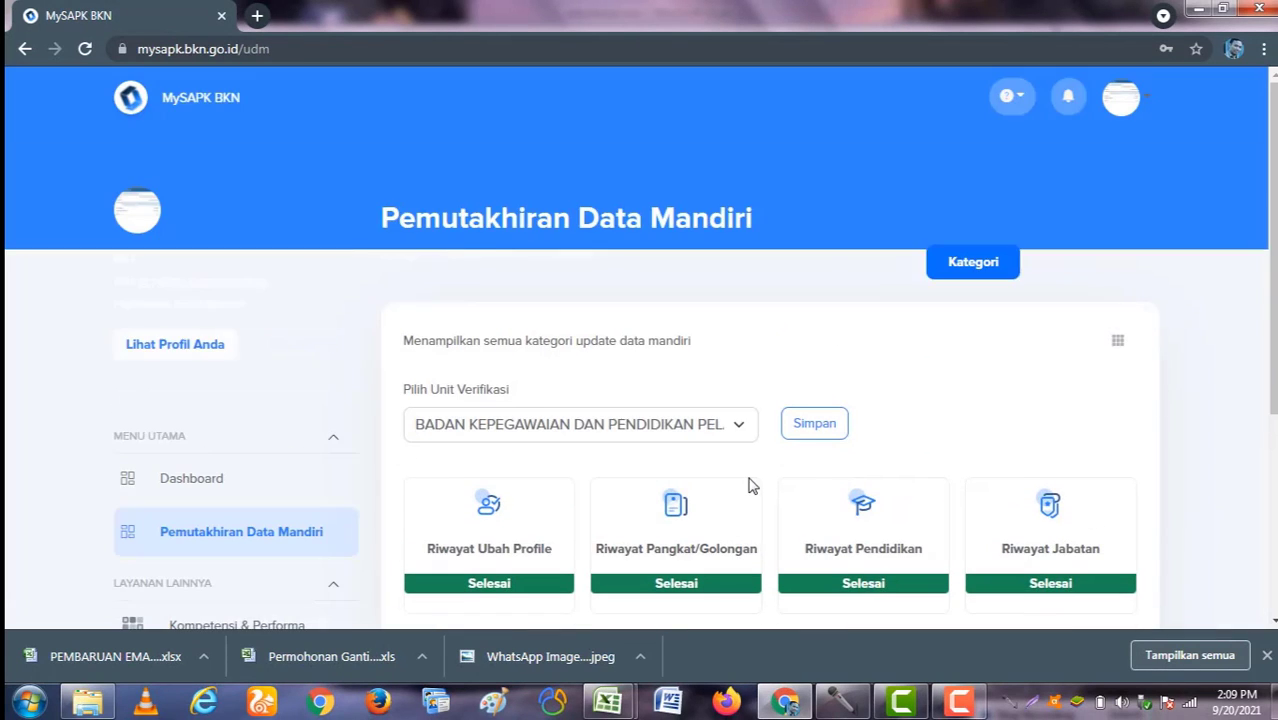
{"action": "scroll", "coordinate": [748, 490], "scroll_direction": "down", "scroll_amount": 1}
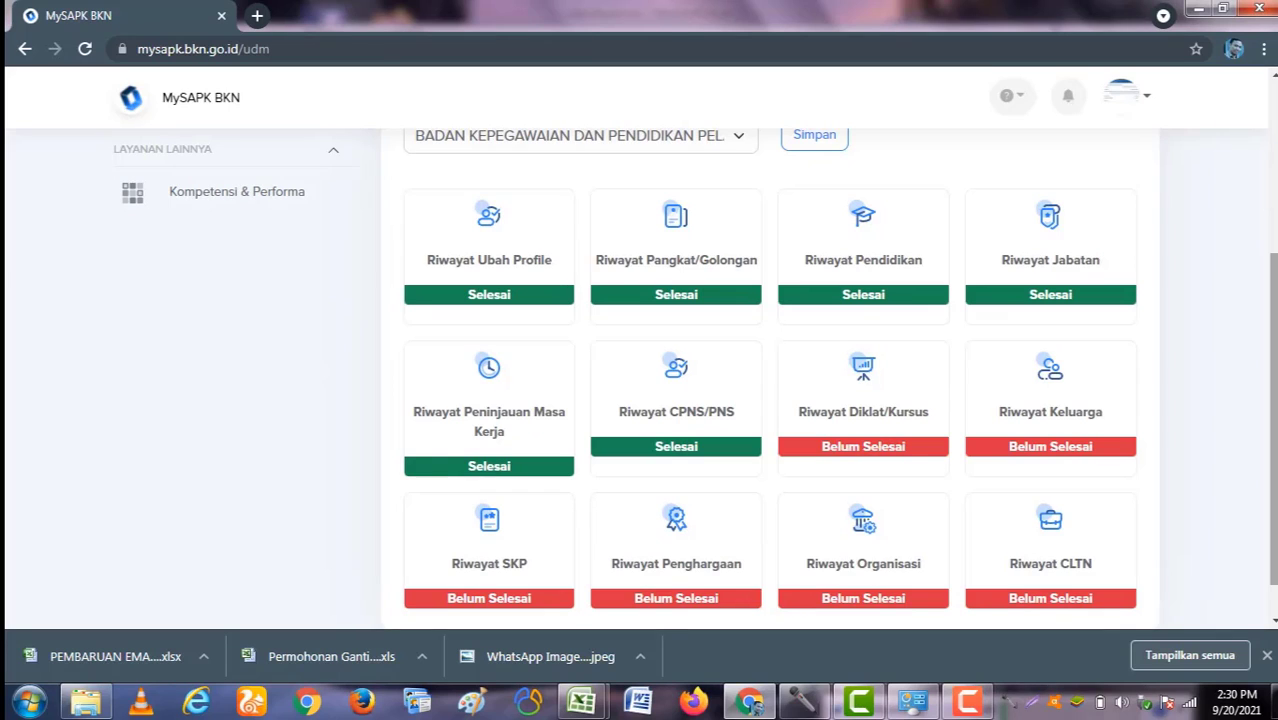
{"action": "left_click", "coordinate": [866, 397]}
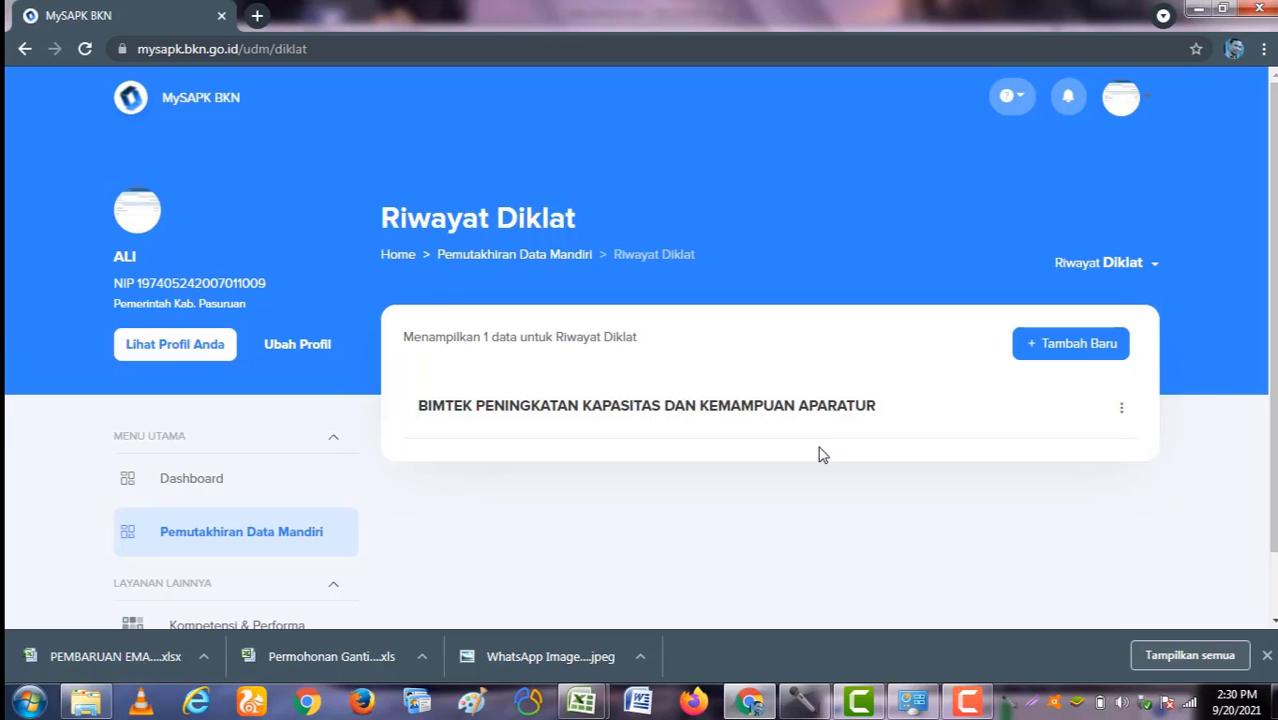
Step: Open a new Tambah Data Riwayat Diklat form and close the Jenis Diklat list without choosing
{"action": "left_click", "coordinate": [1056, 349]}
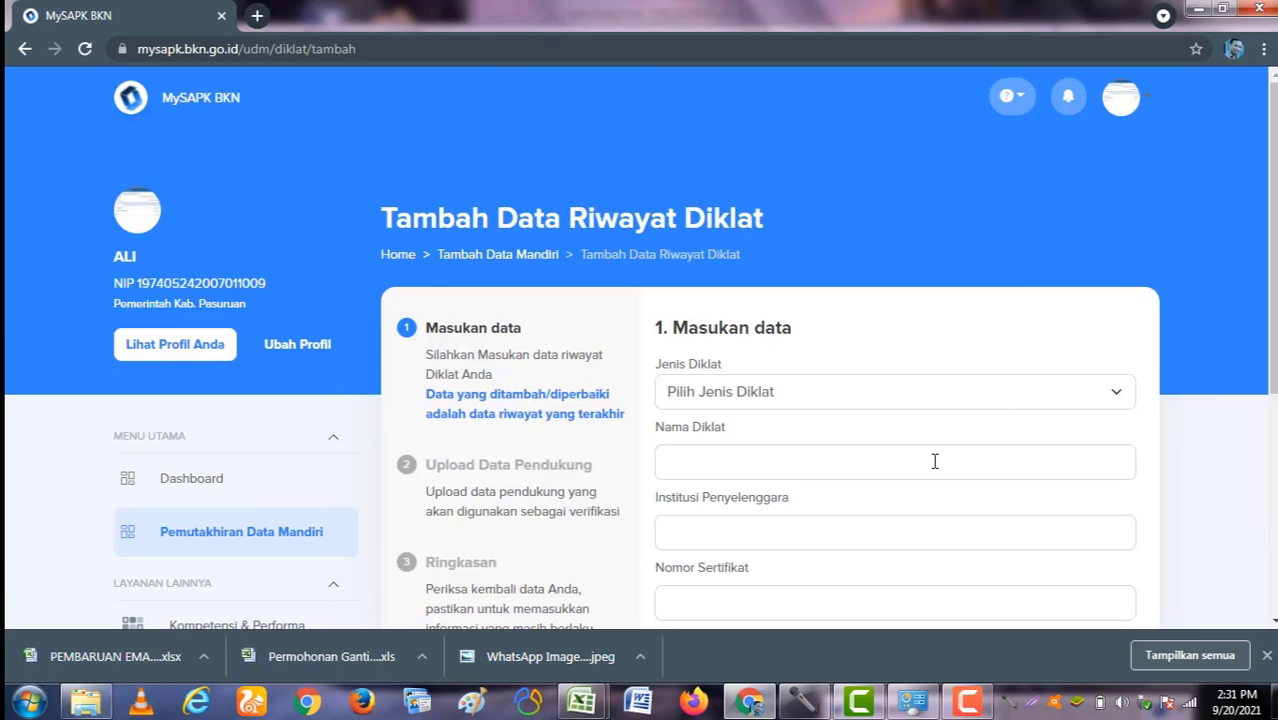
{"action": "scroll", "coordinate": [925, 440], "scroll_direction": "down", "scroll_amount": 2}
{"action": "left_click", "coordinate": [840, 212]}
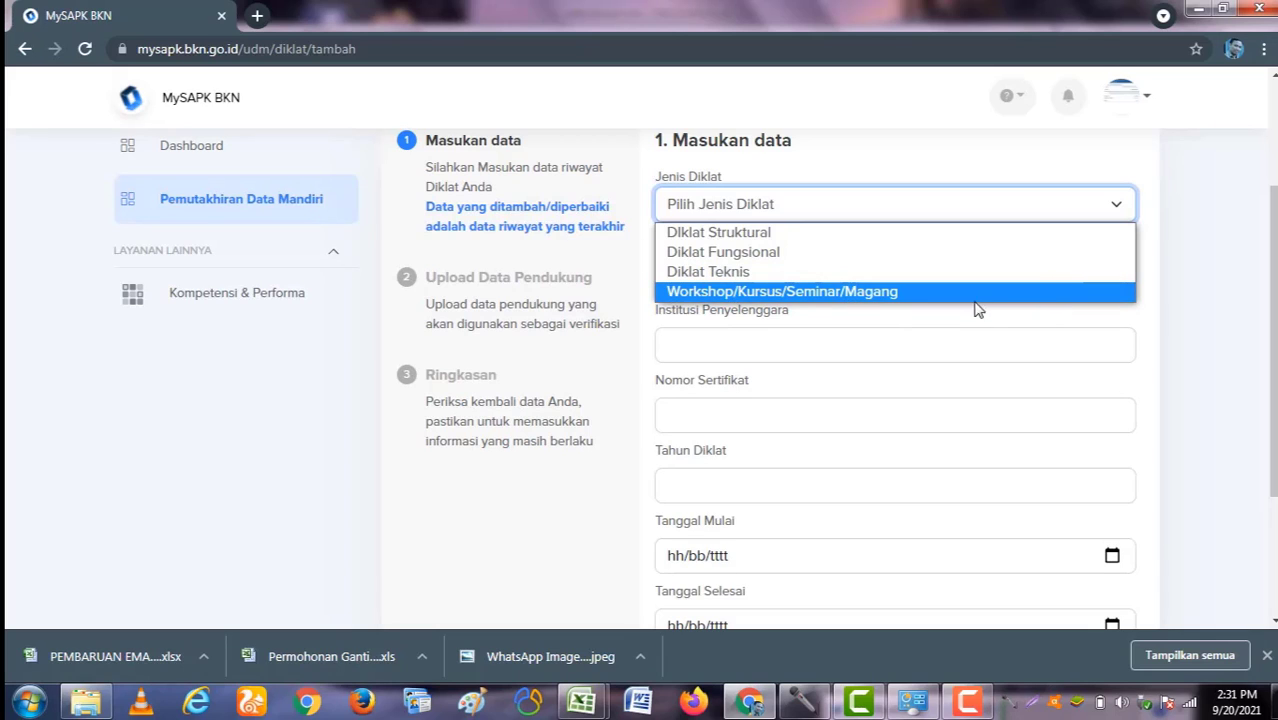
{"action": "left_click", "coordinate": [1195, 268]}
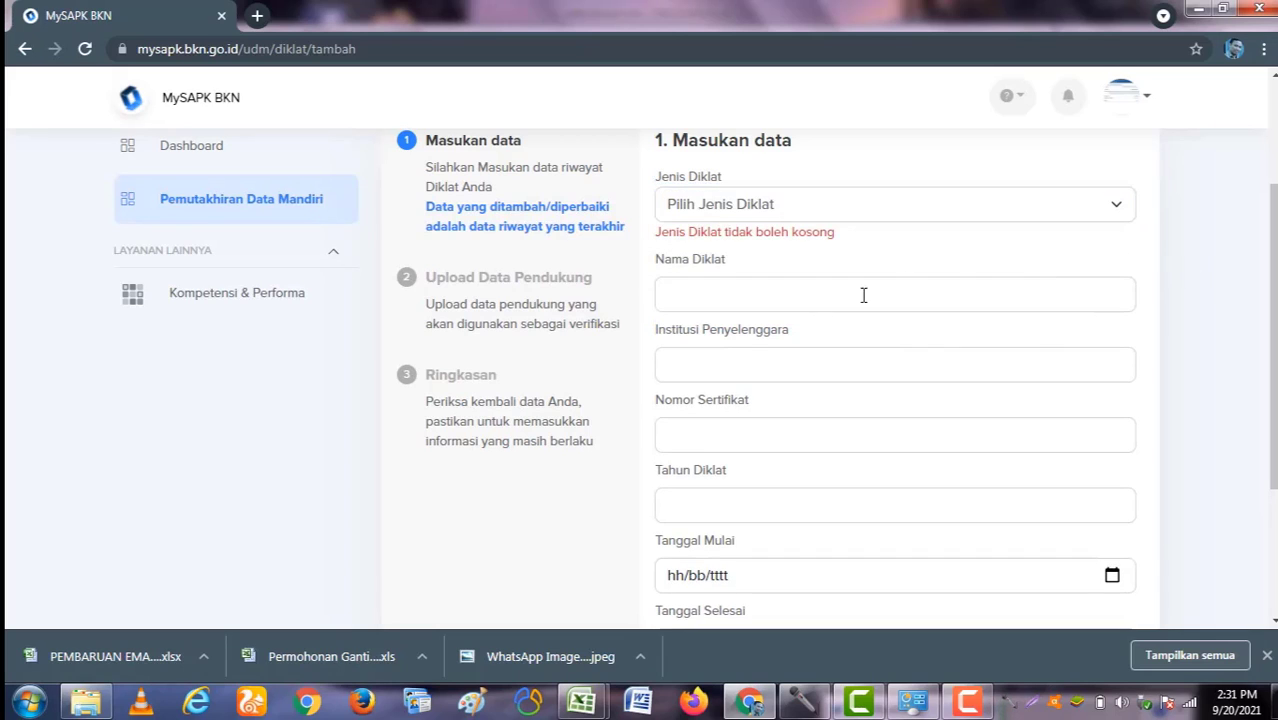
Step: Leave name, institution, certificate number, year and hours empty, triggering 'tidak boleh kosong' warnings
{"action": "left_click", "coordinate": [786, 303]}
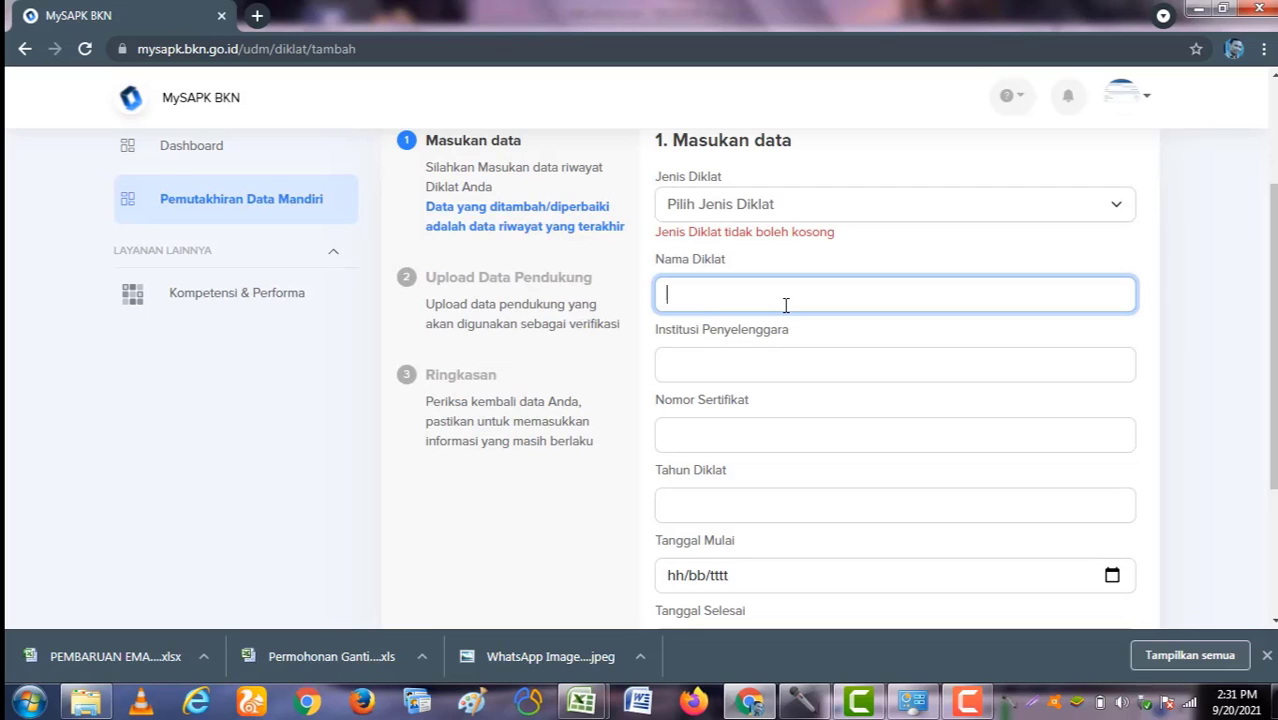
{"action": "left_click", "coordinate": [781, 366]}
{"action": "scroll", "coordinate": [782, 377], "scroll_direction": "down", "scroll_amount": 1}
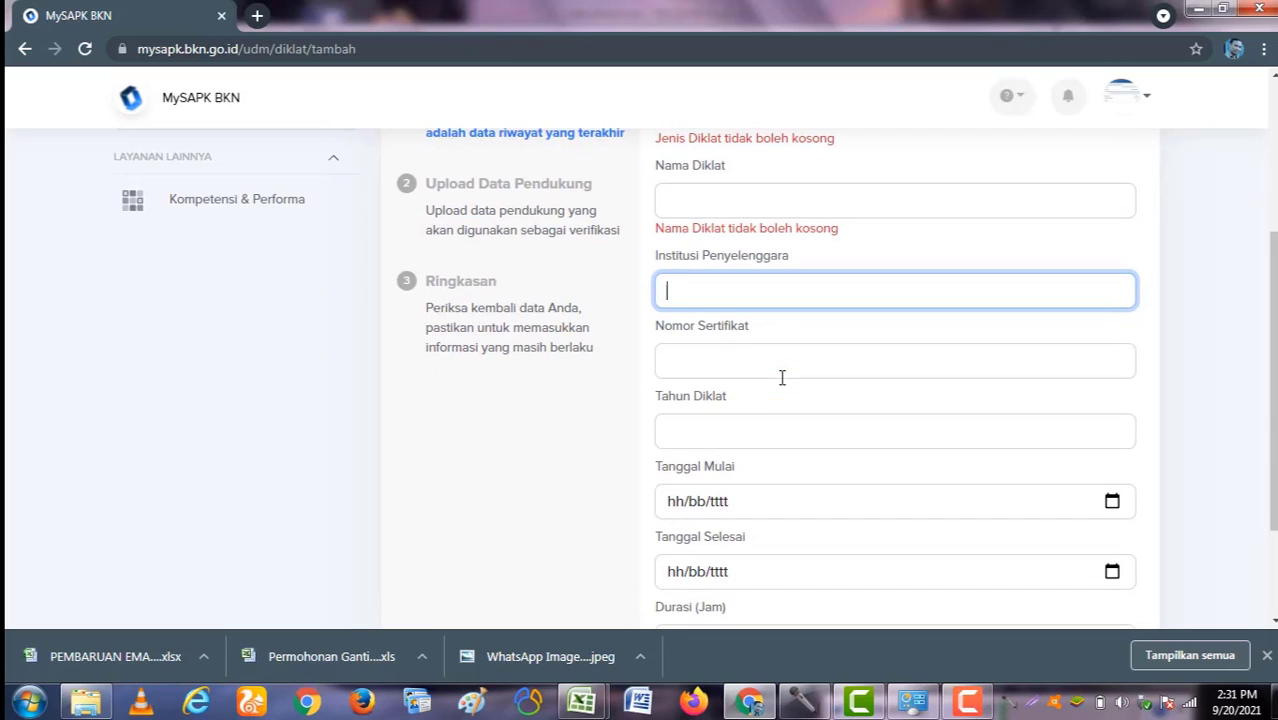
{"action": "left_click", "coordinate": [780, 363]}
{"action": "scroll", "coordinate": [780, 366], "scroll_direction": "down", "scroll_amount": 1}
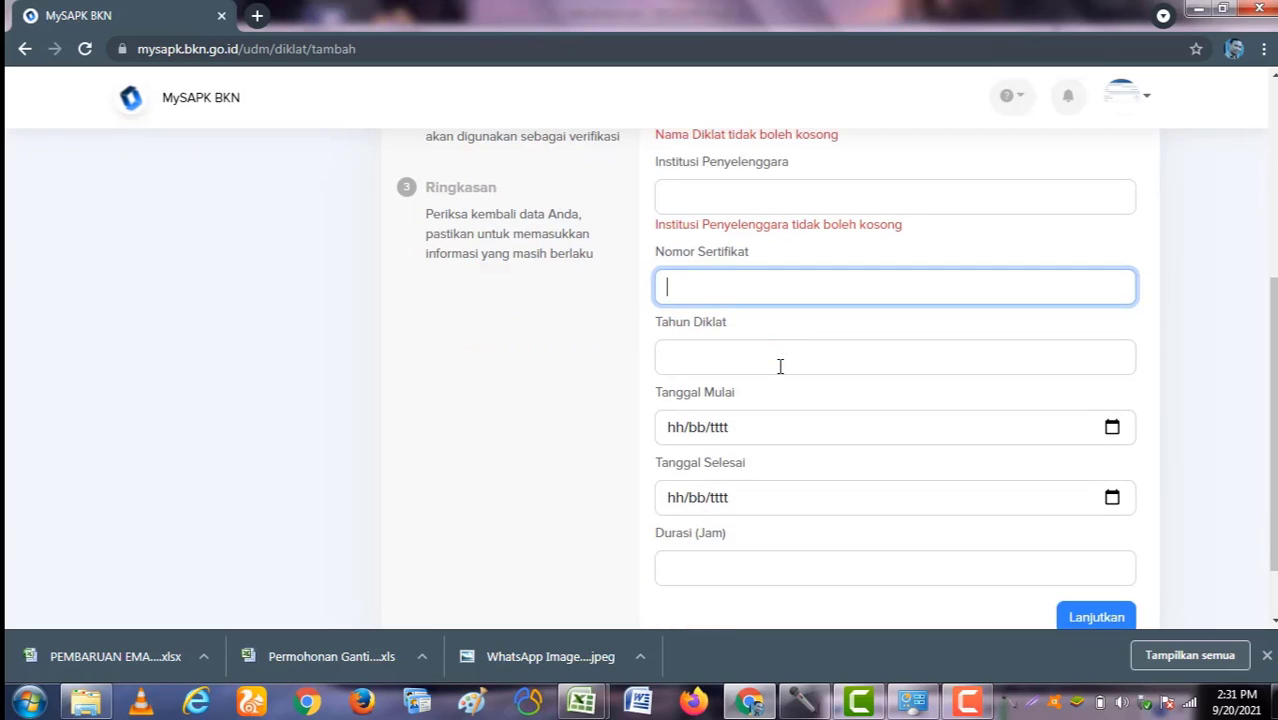
{"action": "left_click", "coordinate": [779, 363]}
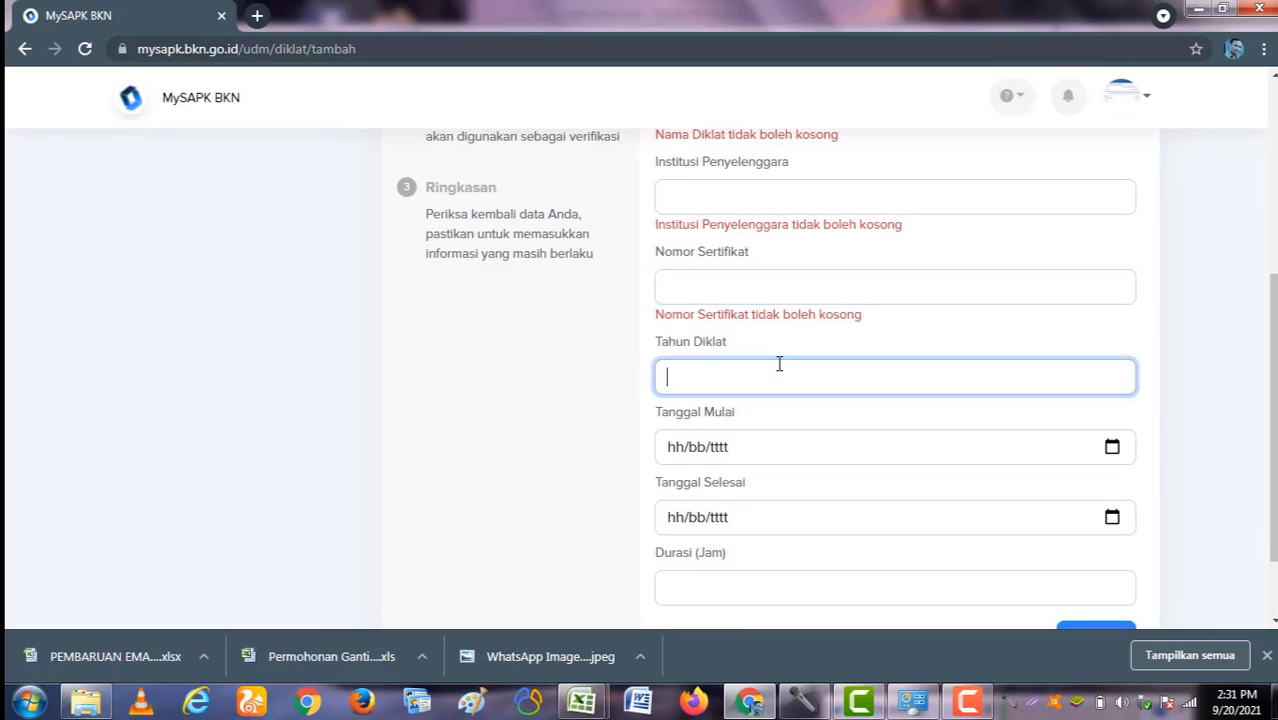
{"action": "scroll", "coordinate": [780, 375], "scroll_direction": "down", "scroll_amount": 1}
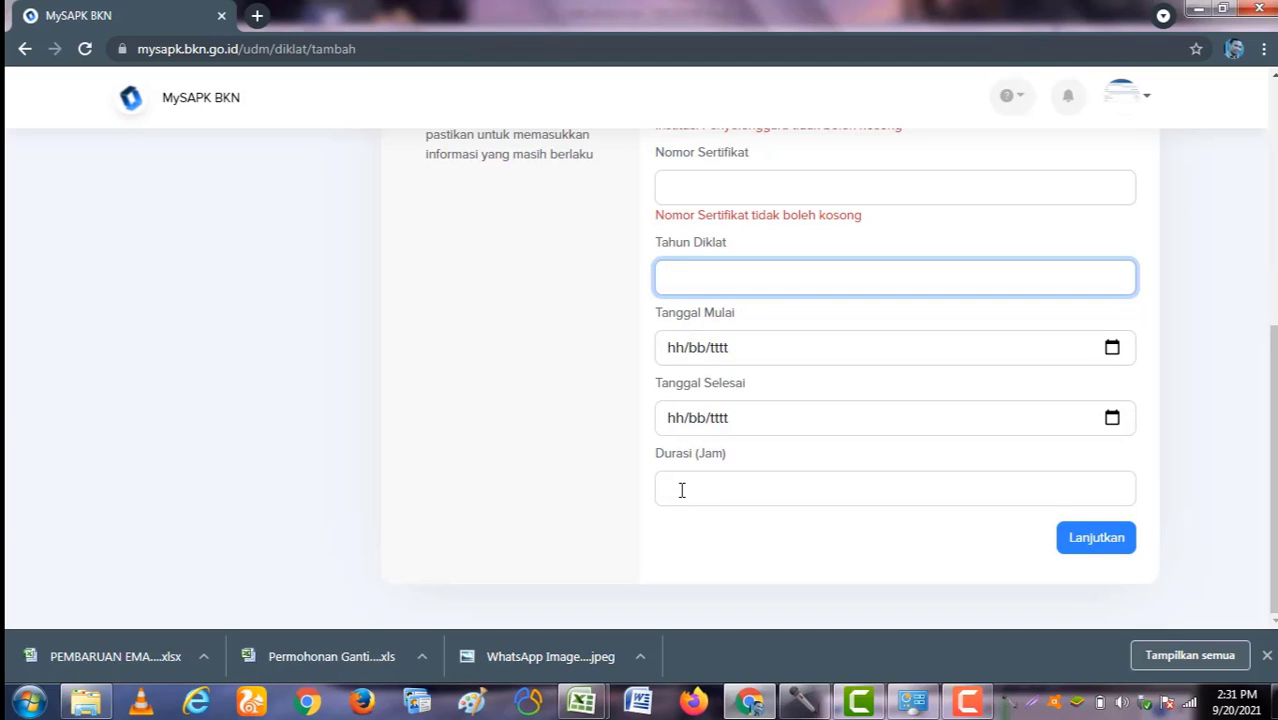
{"action": "left_click", "coordinate": [681, 490]}
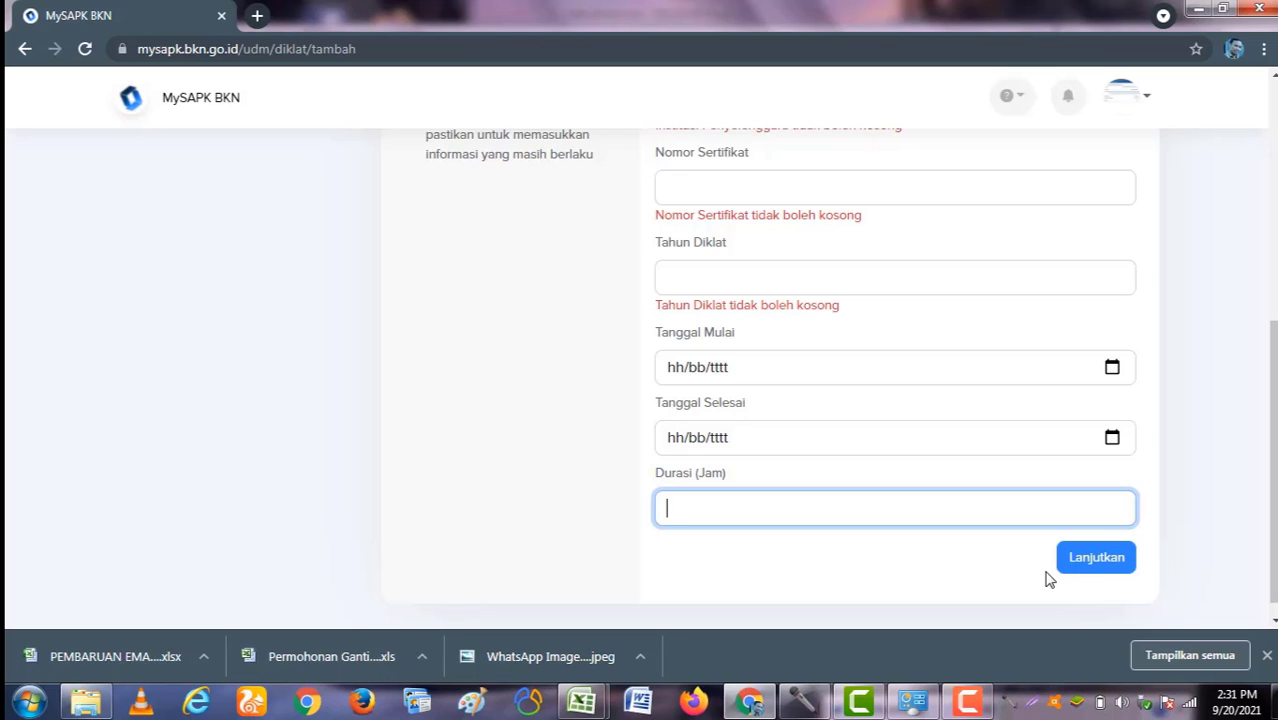
{"action": "scroll", "coordinate": [760, 341], "scroll_direction": "up", "scroll_amount": 5}
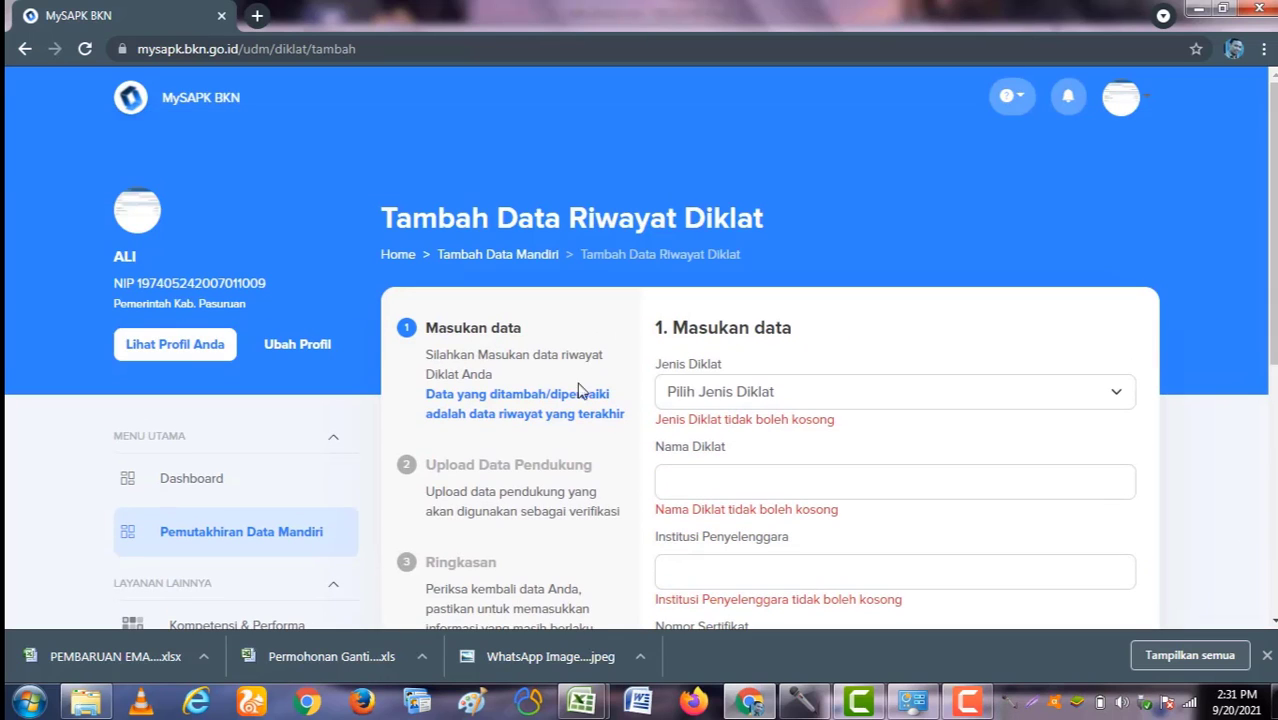
Step: Open the BIMTEK record for editing in Riwayat Diklat
{"action": "left_click", "coordinate": [303, 531]}
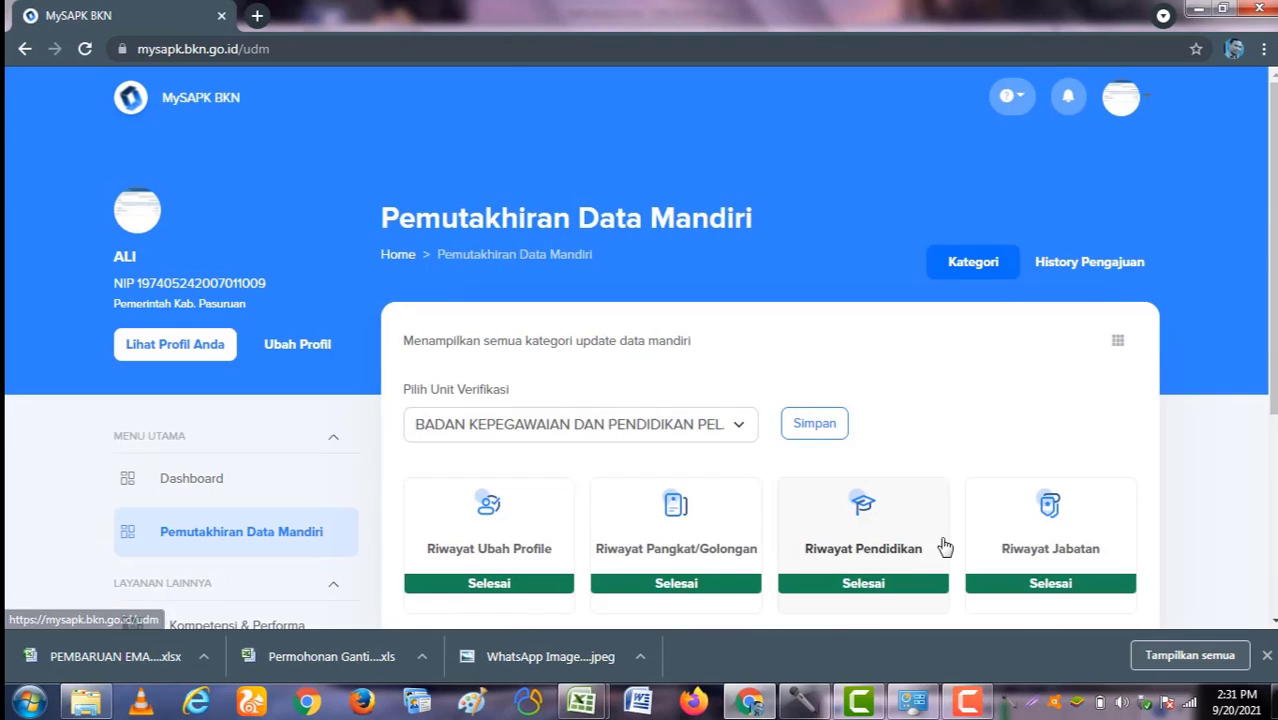
{"action": "scroll", "coordinate": [944, 543], "scroll_direction": "down", "scroll_amount": 3}
{"action": "left_click", "coordinate": [884, 514]}
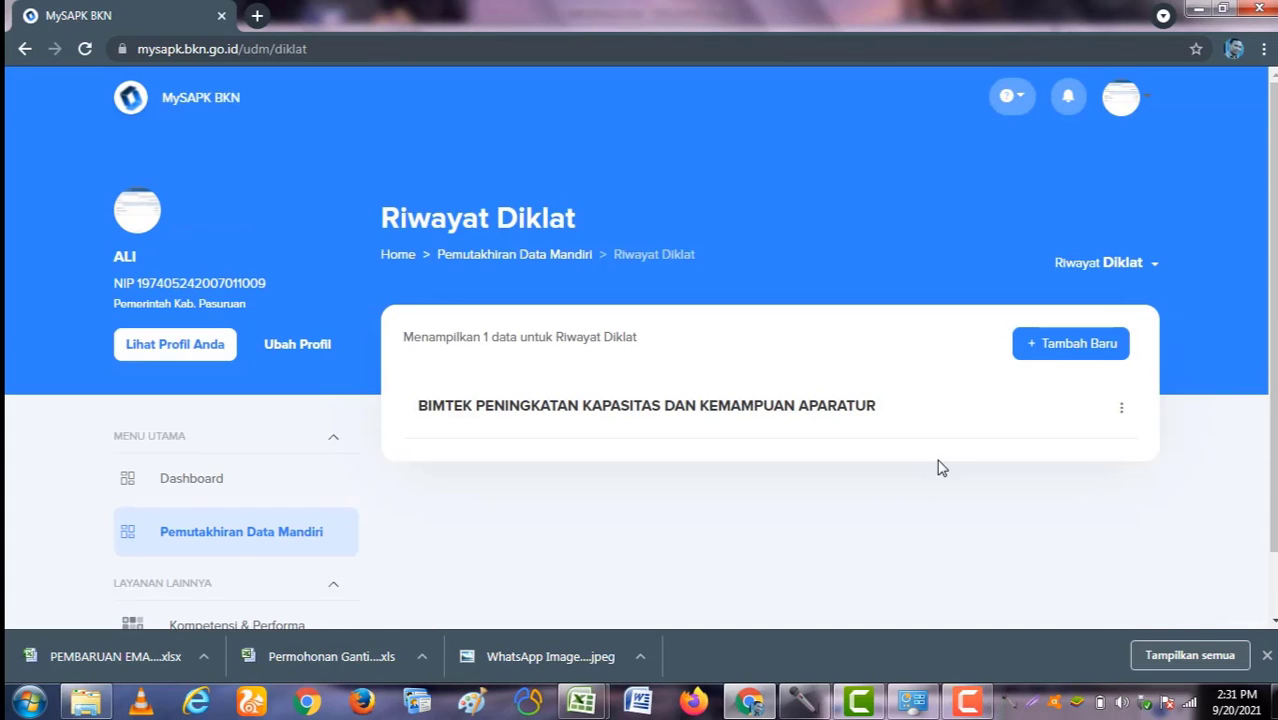
{"action": "scroll", "coordinate": [655, 366], "scroll_direction": "down", "scroll_amount": 1}
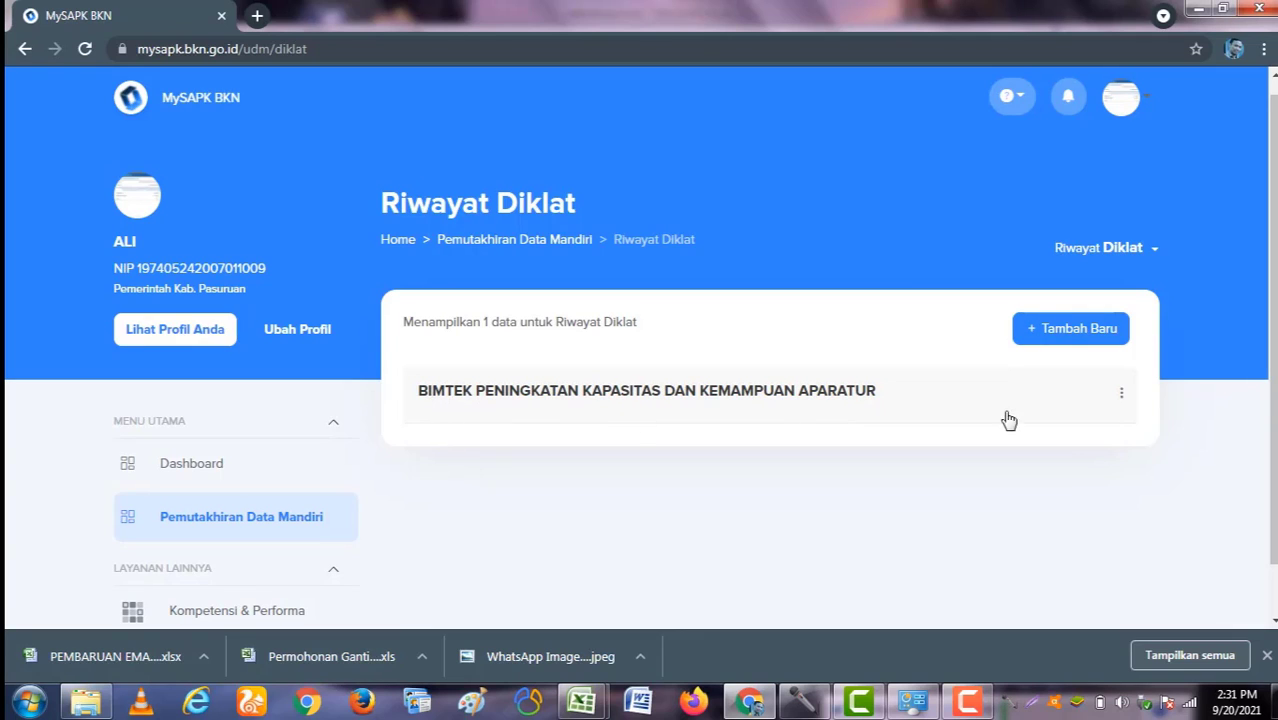
{"action": "left_click", "coordinate": [1122, 398]}
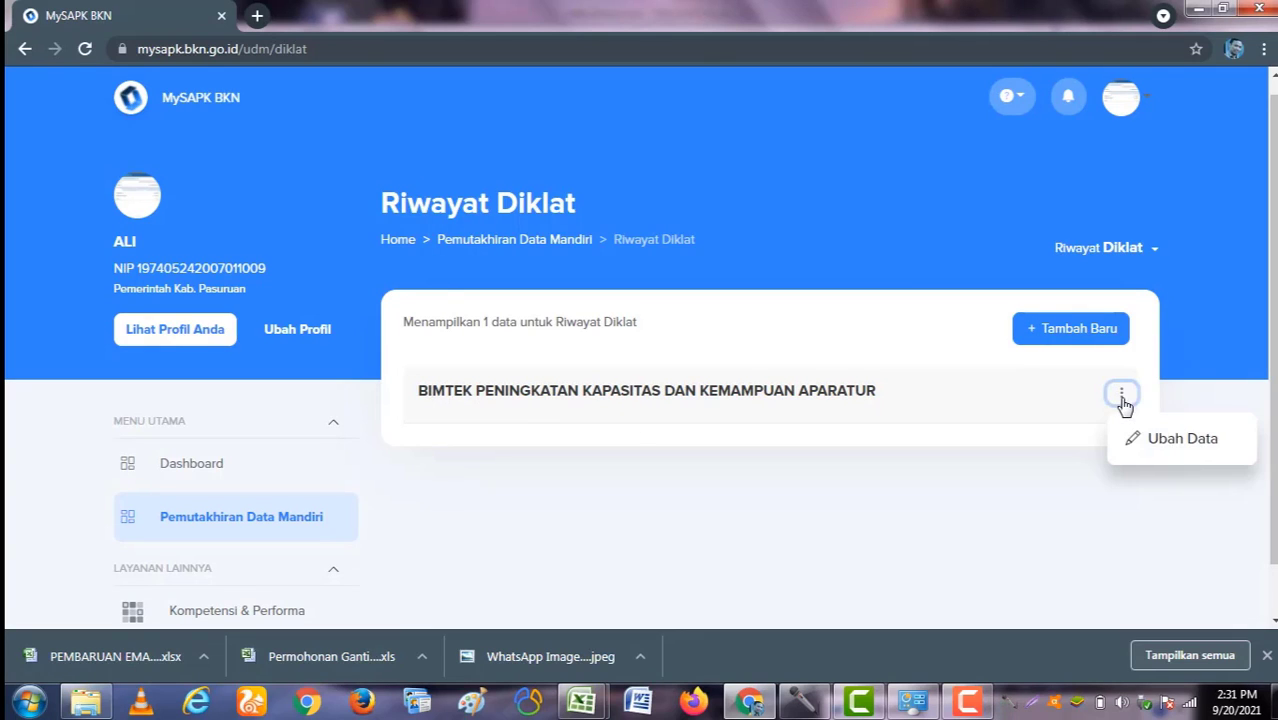
{"action": "left_click", "coordinate": [1170, 439]}
{"action": "scroll", "coordinate": [882, 441], "scroll_direction": "down", "scroll_amount": 3}
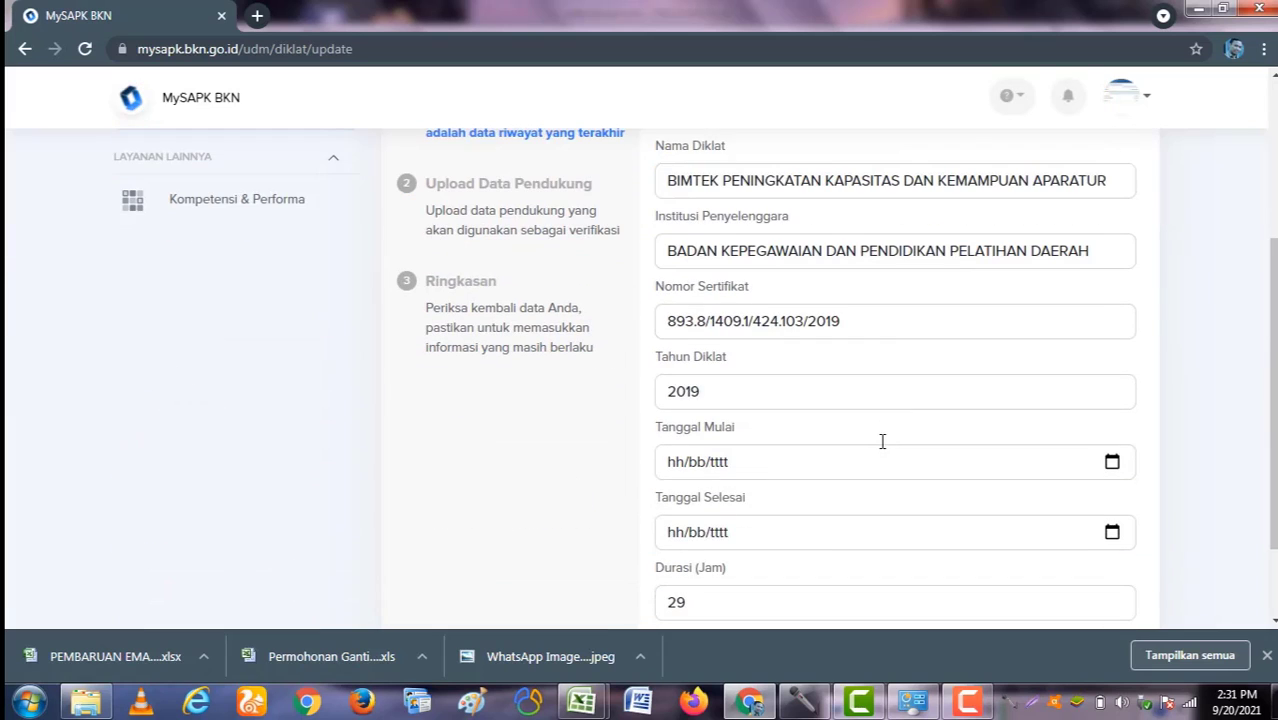
{"action": "scroll", "coordinate": [882, 441], "scroll_direction": "up", "scroll_amount": 2}
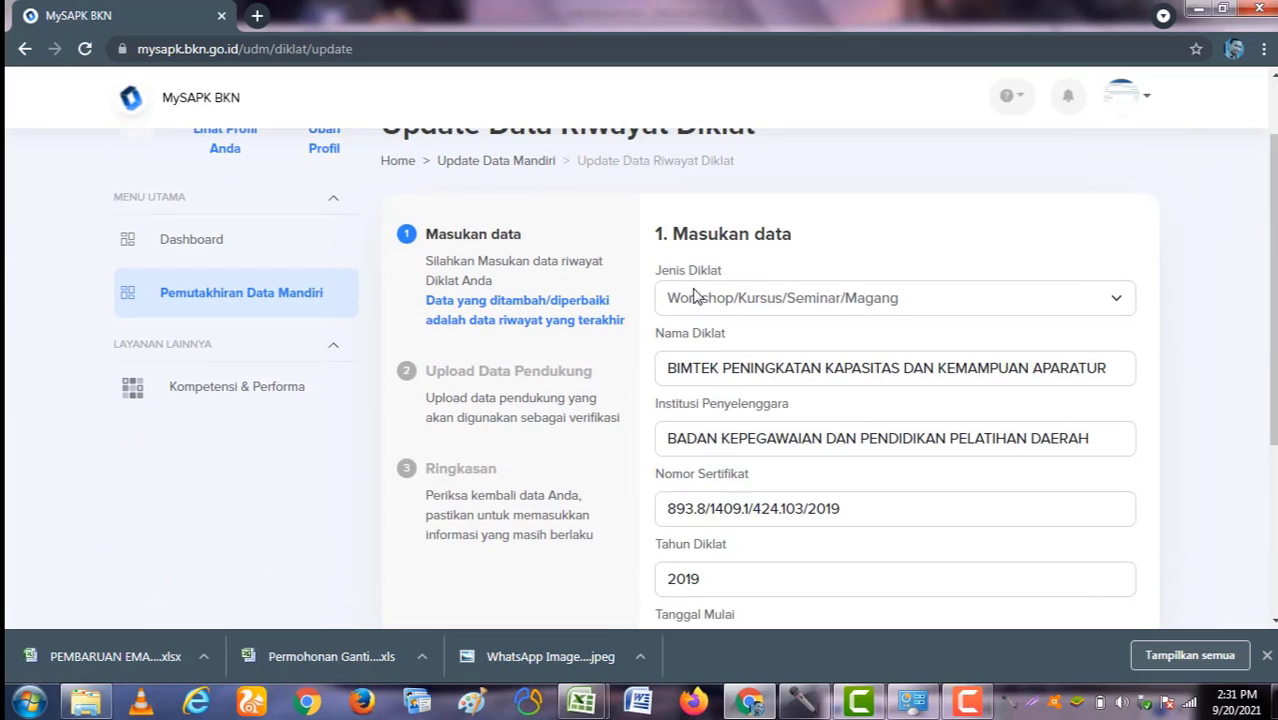
{"action": "scroll", "coordinate": [930, 338], "scroll_direction": "down", "scroll_amount": 3}
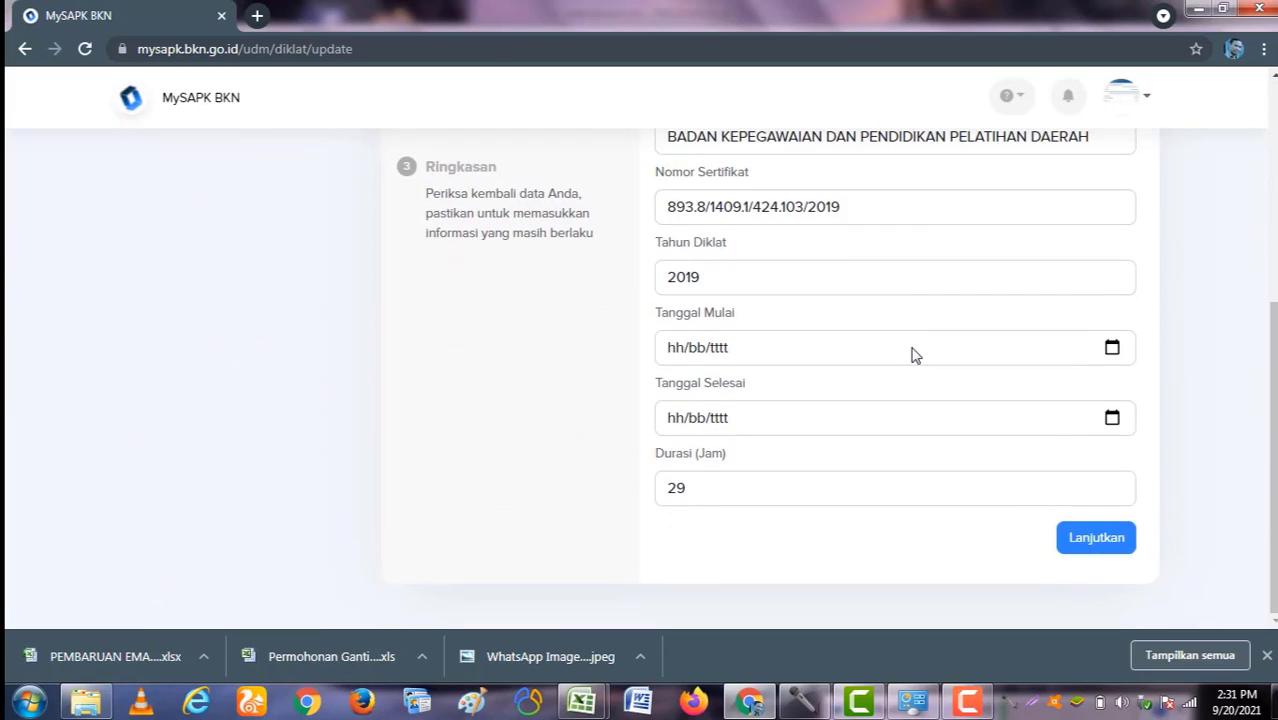
{"action": "scroll", "coordinate": [817, 327], "scroll_direction": "up", "scroll_amount": 4}
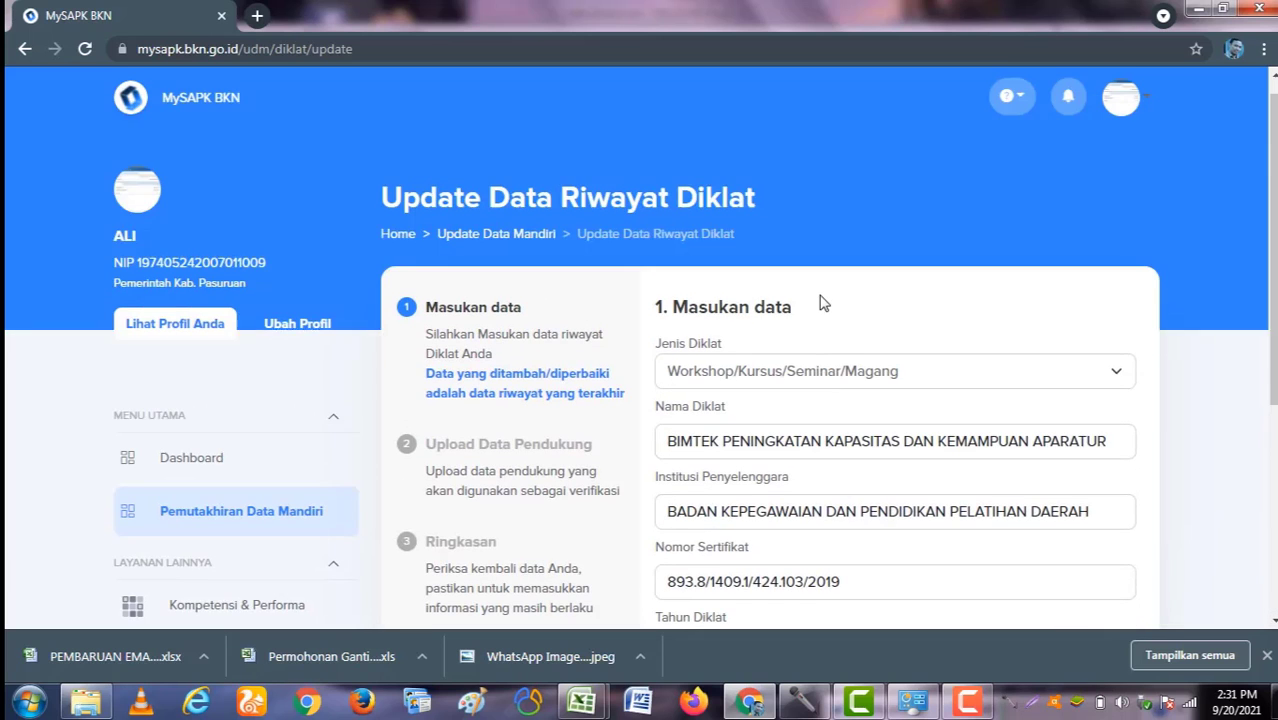
{"action": "scroll", "coordinate": [840, 355], "scroll_direction": "down", "scroll_amount": 4}
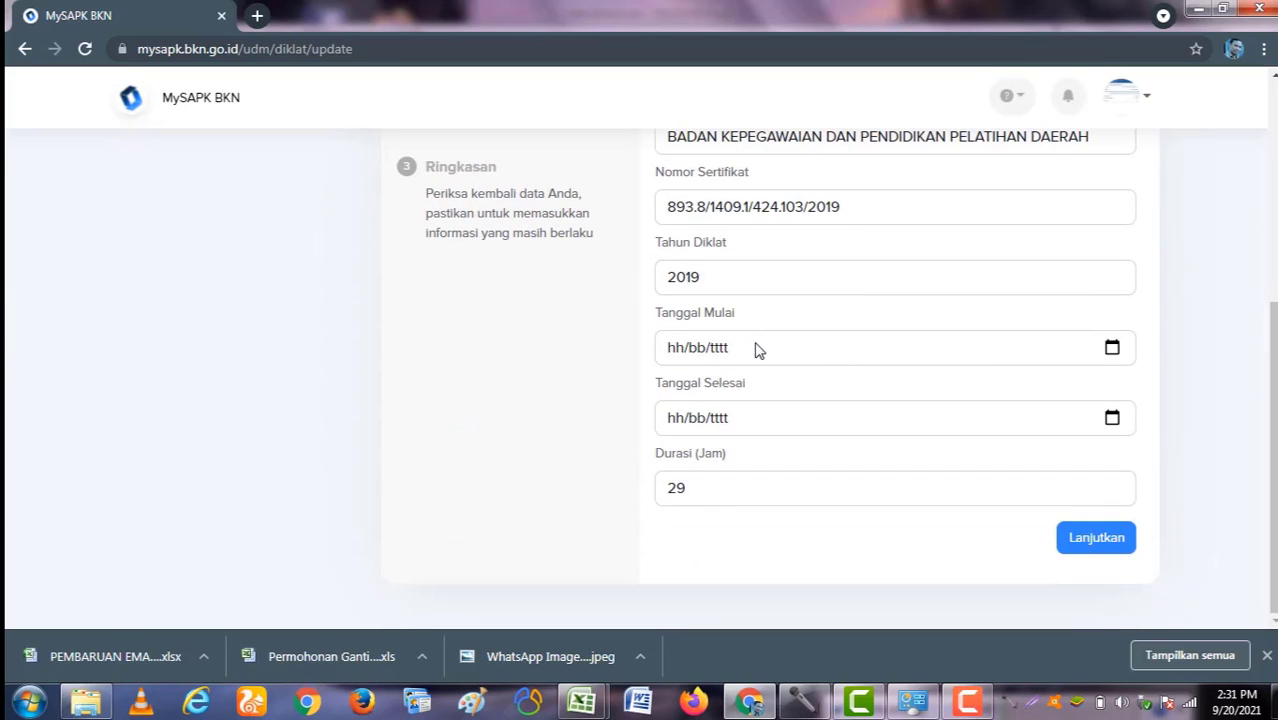
Step: Set the BIMTEK training dates from 13/09/2021 to 20/09/2021 and continue
{"action": "left_click", "coordinate": [1112, 350]}
{"action": "left_click", "coordinate": [1116, 347]}
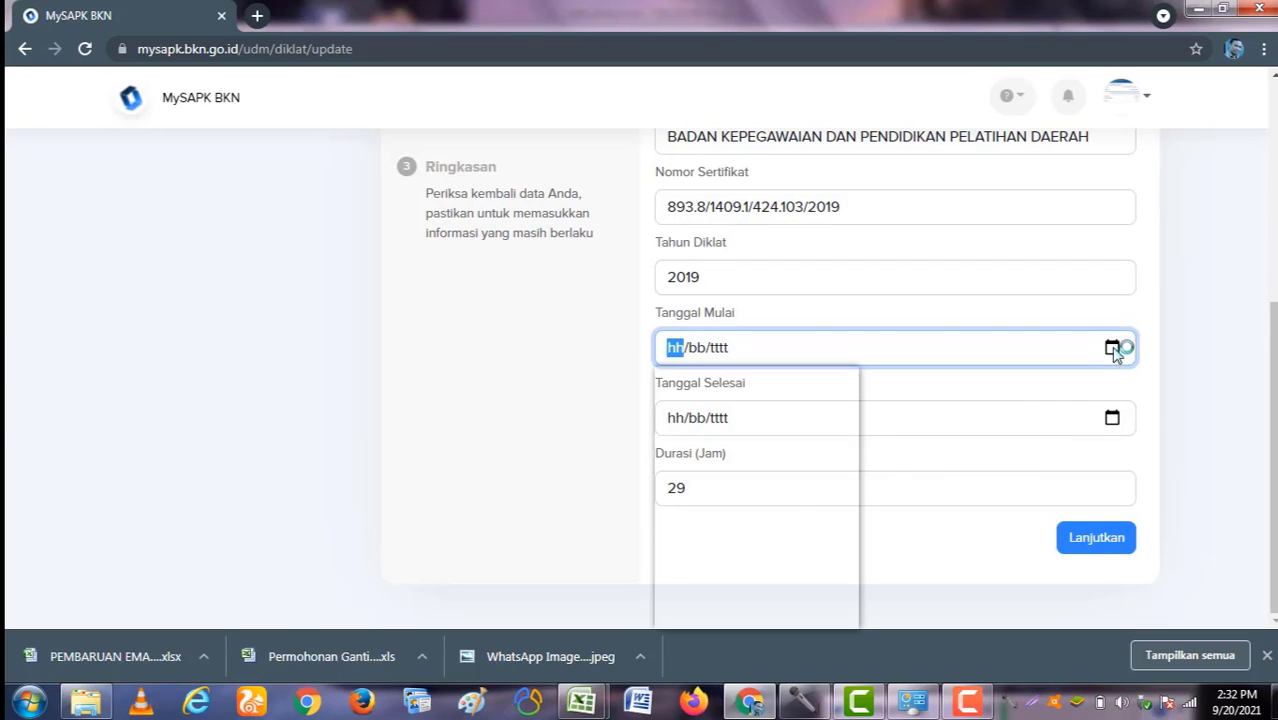
{"action": "left_click", "coordinate": [679, 501]}
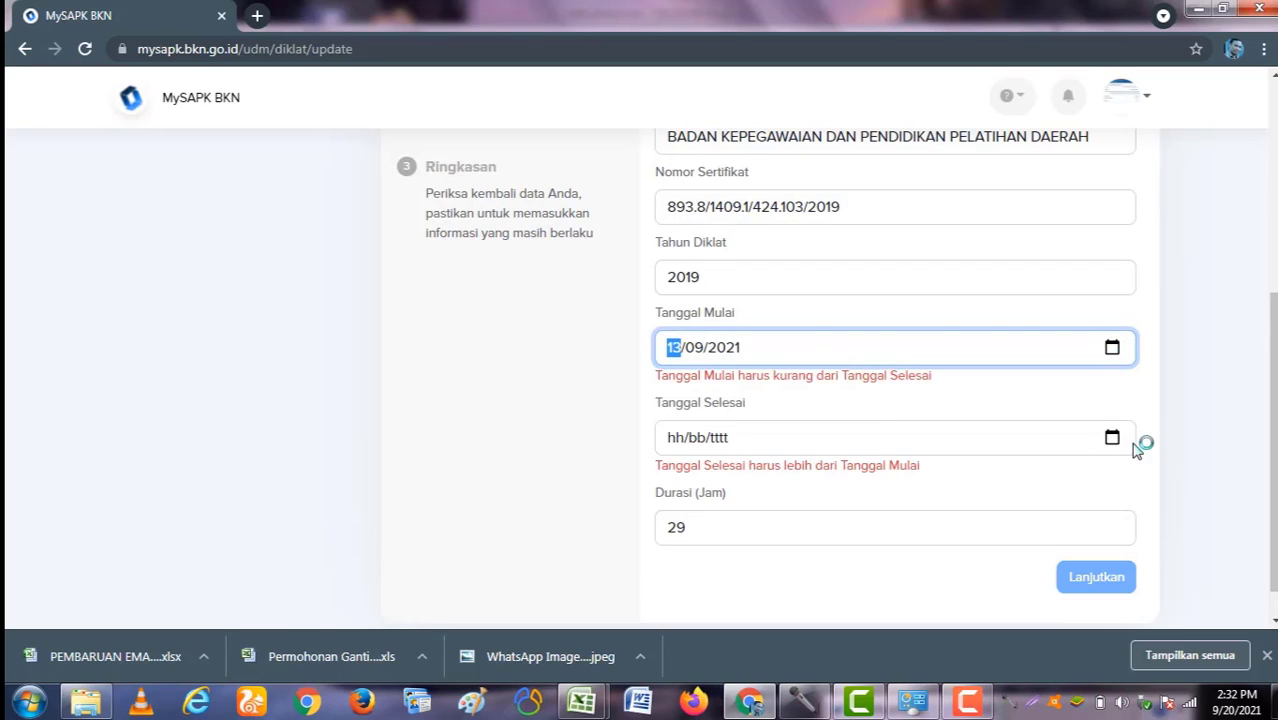
{"action": "left_click", "coordinate": [1113, 438]}
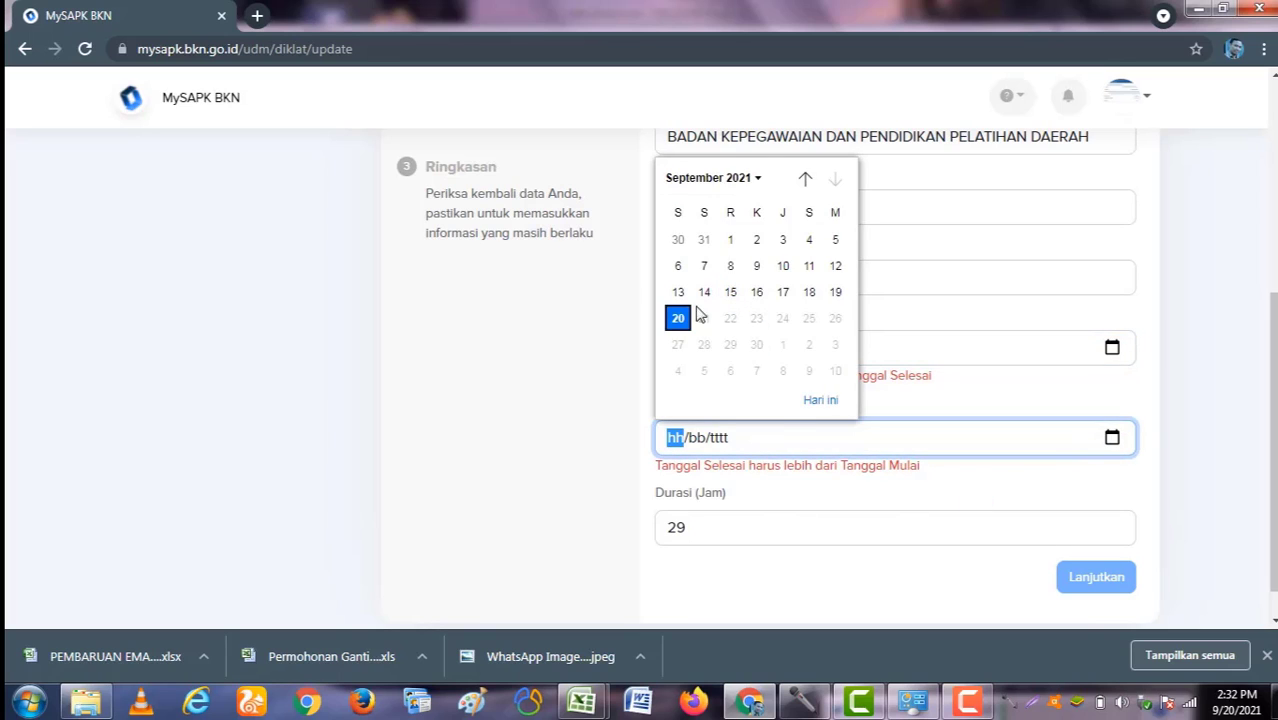
{"action": "left_click", "coordinate": [678, 318]}
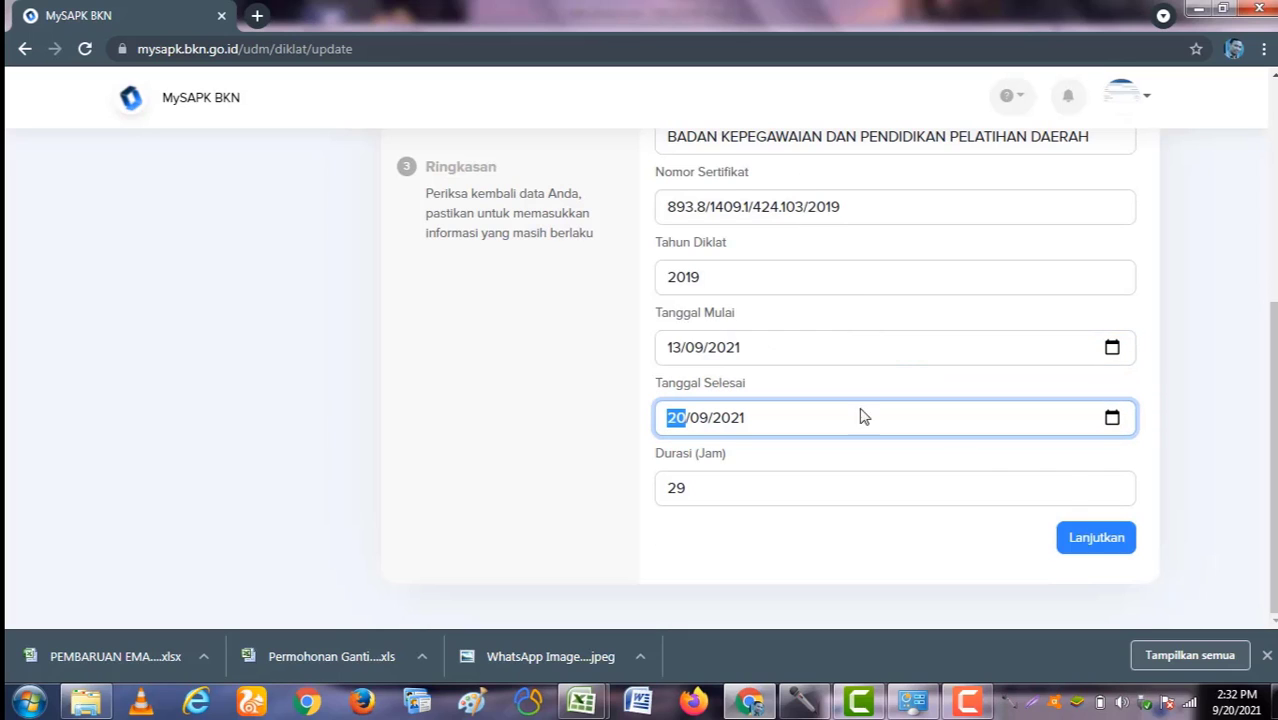
{"action": "left_click", "coordinate": [1094, 540]}
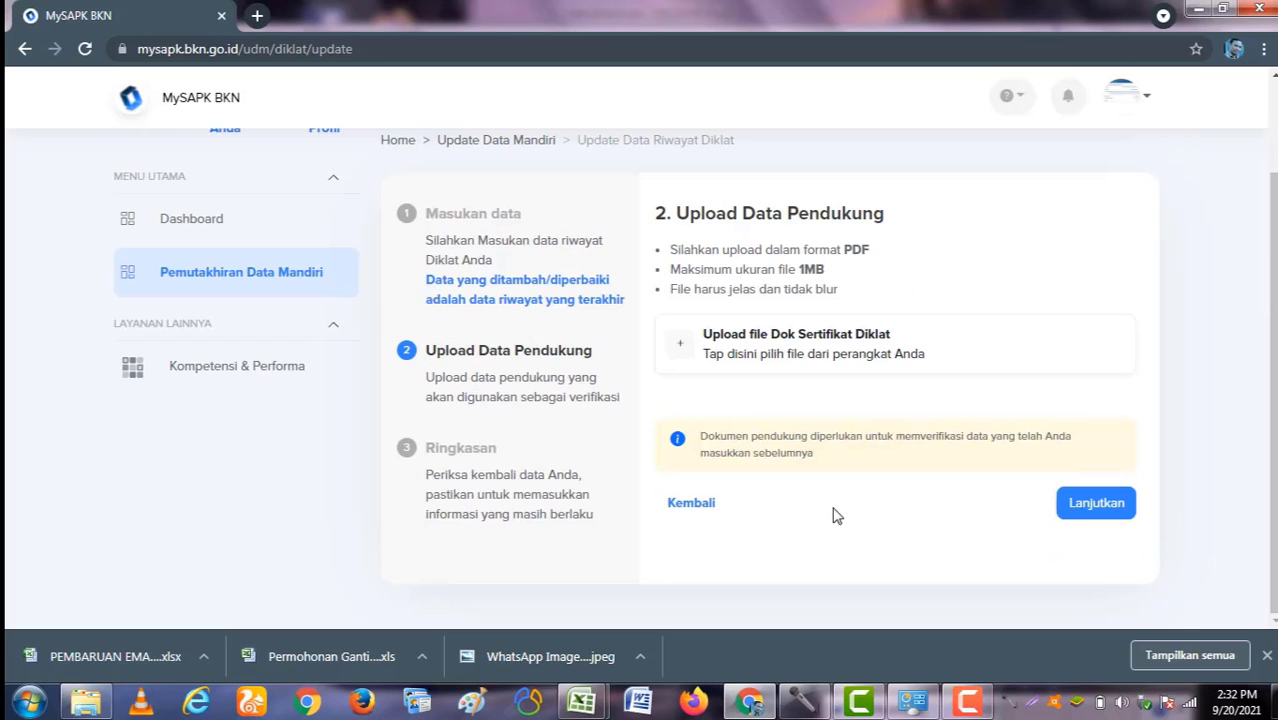
Step: Find and upload BIMTEK_Aparatur.pdf as the Diklat certificate, then proceed to Ringkasan
{"action": "left_click", "coordinate": [751, 345]}
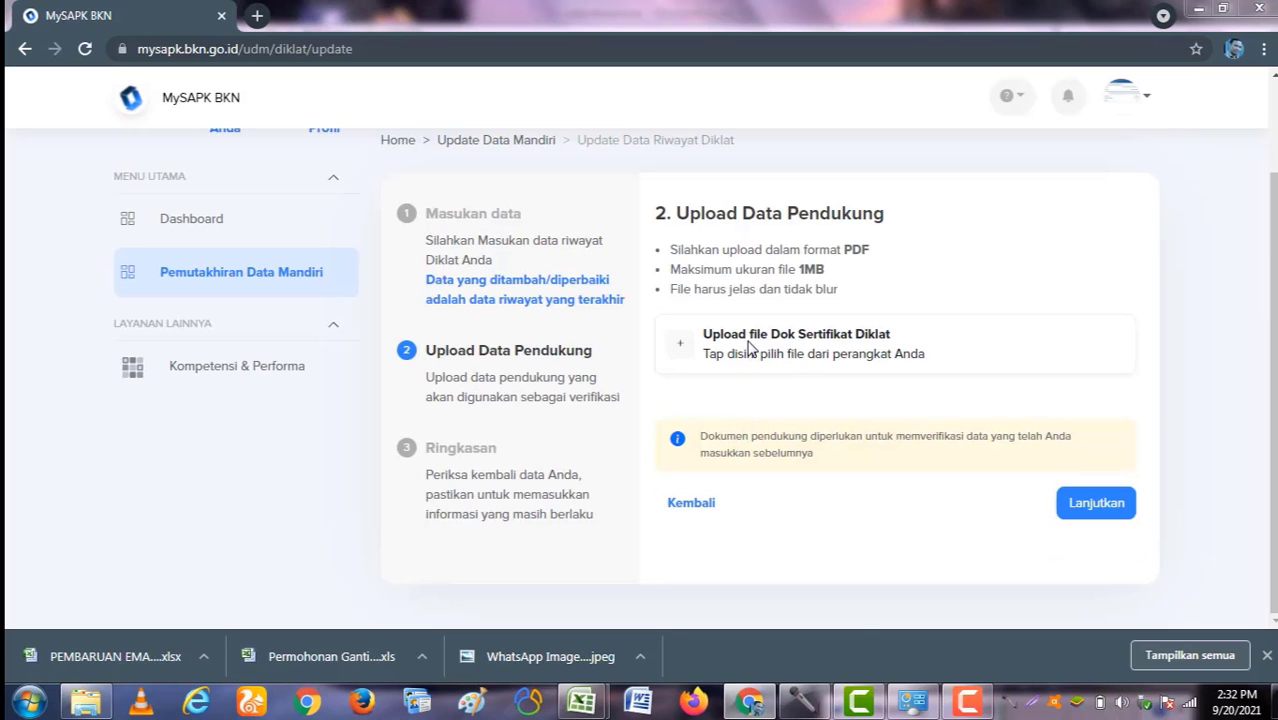
{"action": "scroll", "coordinate": [705, 318], "scroll_direction": "down", "scroll_amount": 10}
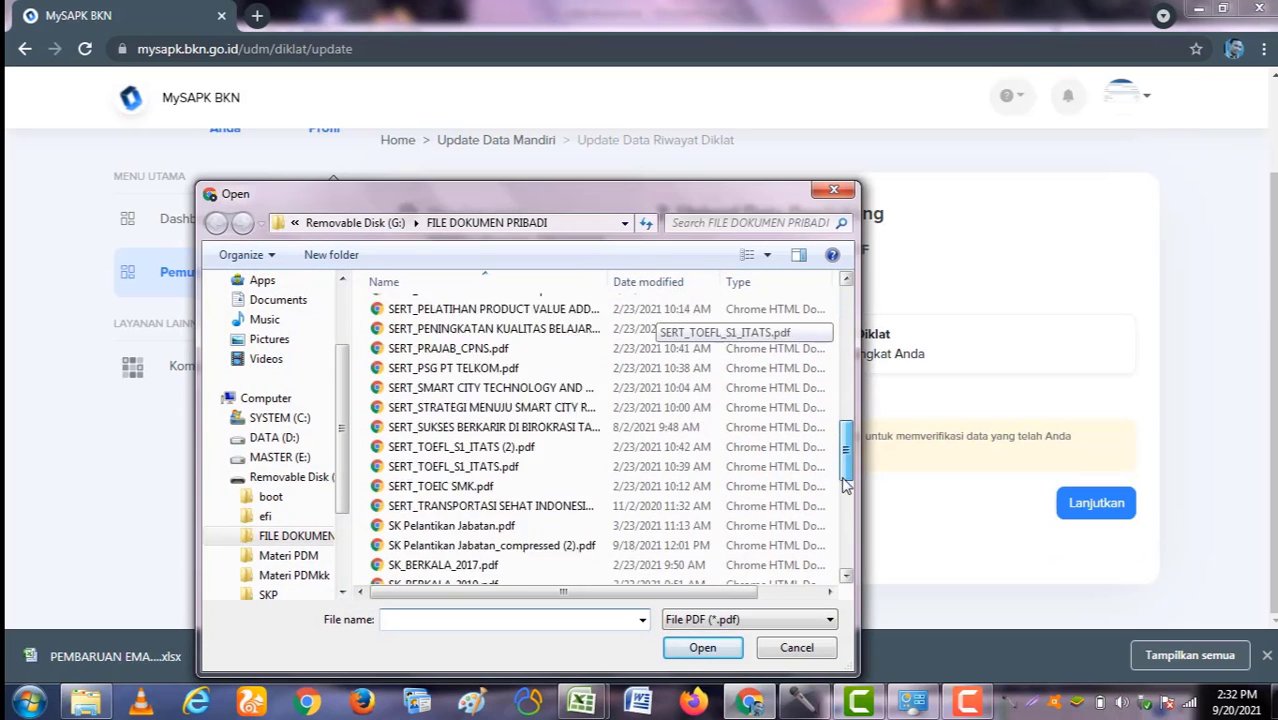
{"action": "left_click", "coordinate": [727, 222]}
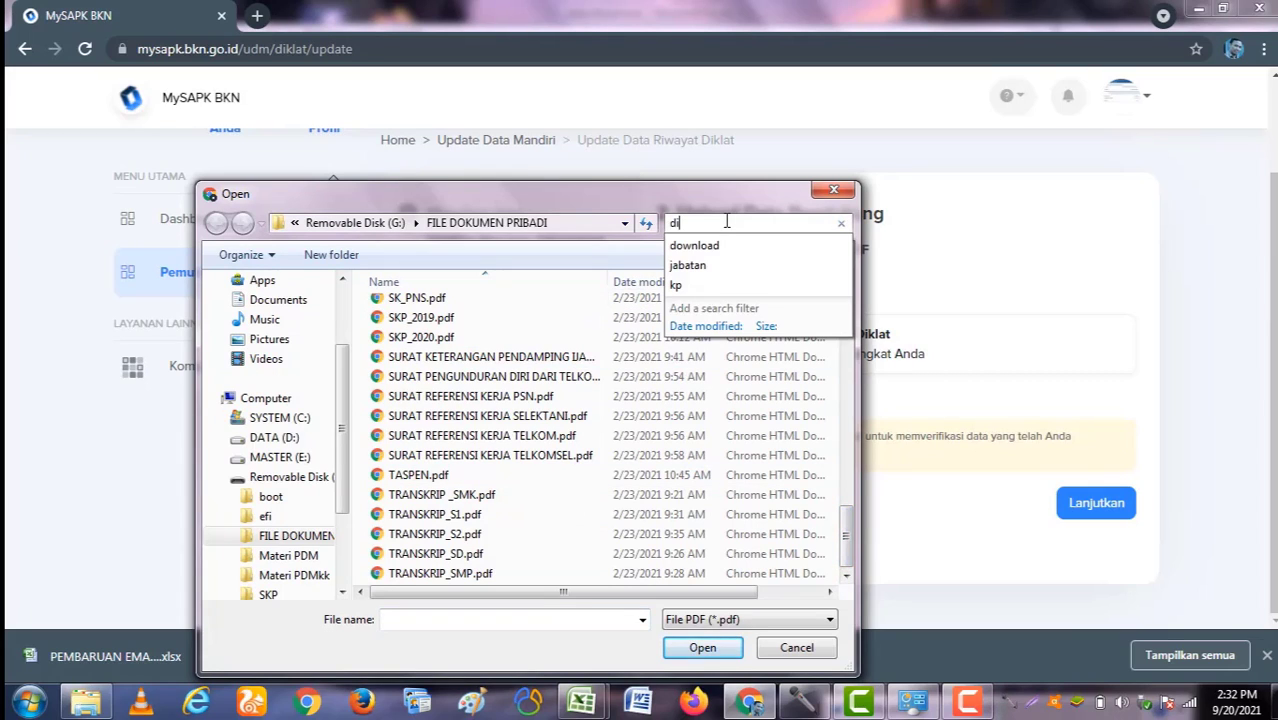
{"action": "type", "text": "dik"}
{"action": "key", "text": "BackSpace"}
{"action": "key", "text": "BackSpace"}
{"action": "key", "text": "BackSpace"}
{"action": "type", "text": "bim"}
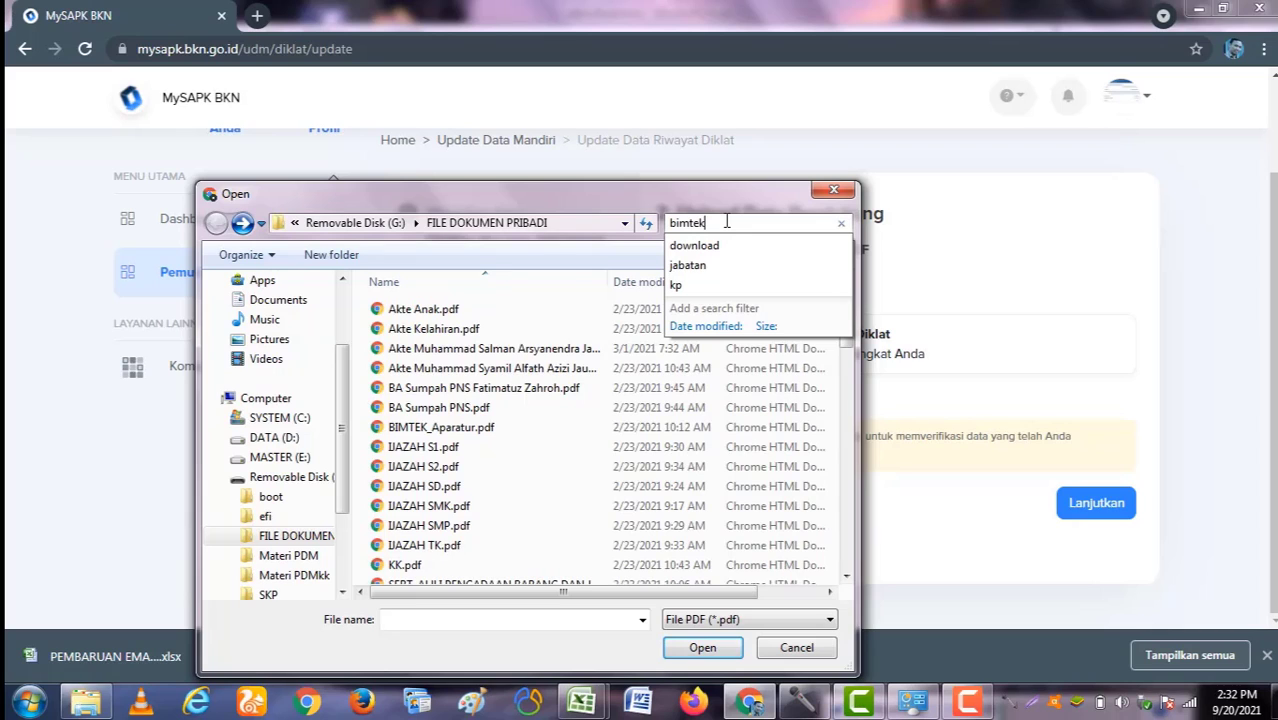
{"action": "type", "text": "tek"}
{"action": "left_click", "coordinate": [530, 315]}
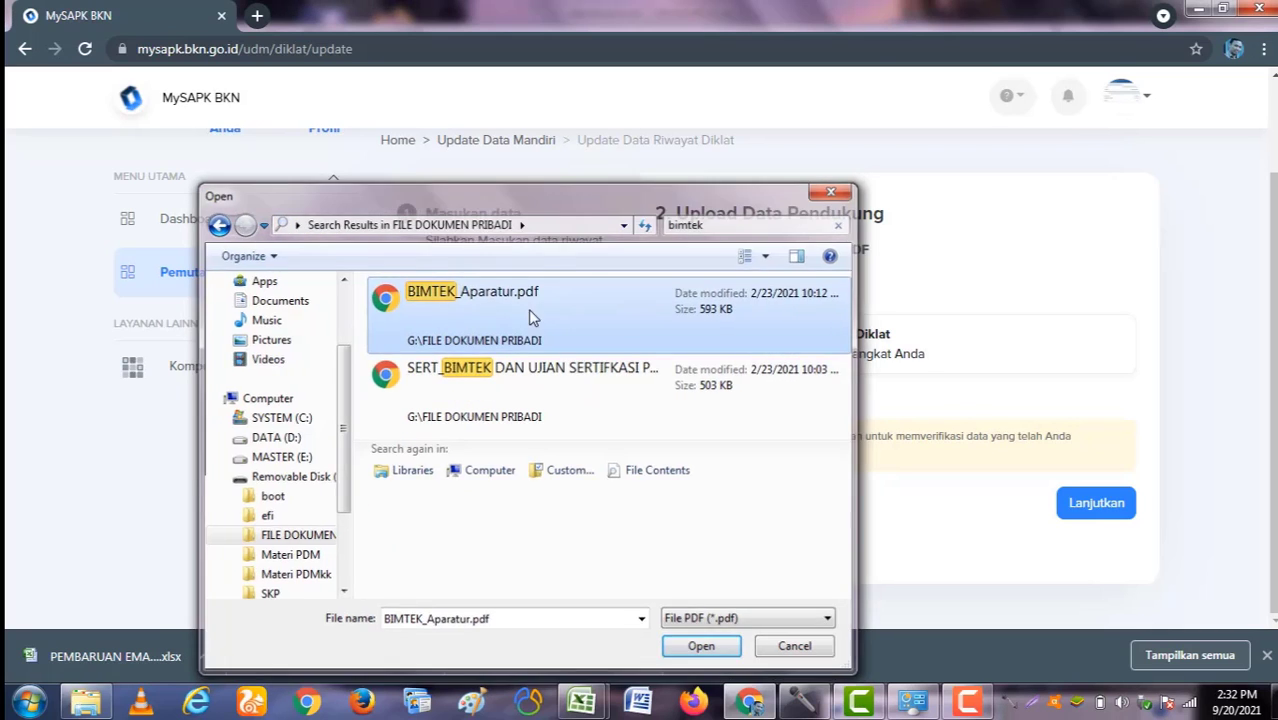
{"action": "double_click", "coordinate": [530, 315]}
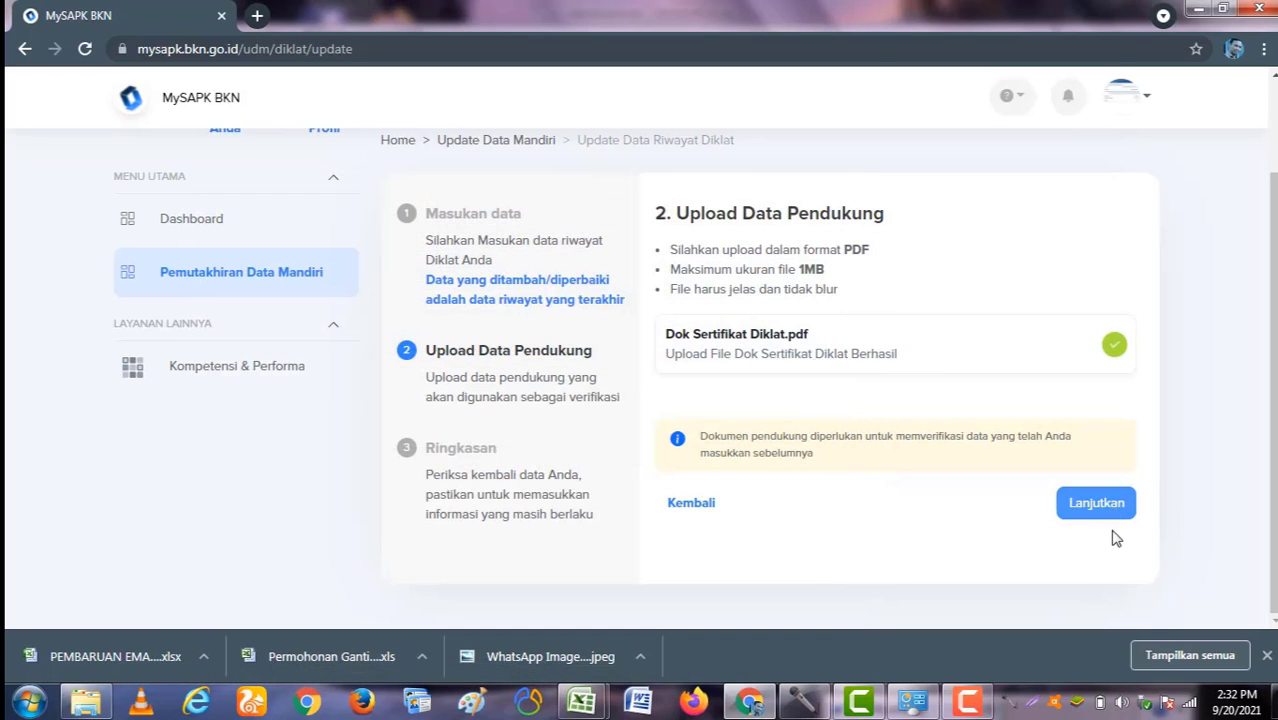
{"action": "left_click", "coordinate": [1112, 516]}
Step: Declare the Diklat data correct, submit it, and return to the history categories
{"action": "scroll", "coordinate": [1014, 491], "scroll_direction": "down", "scroll_amount": 5}
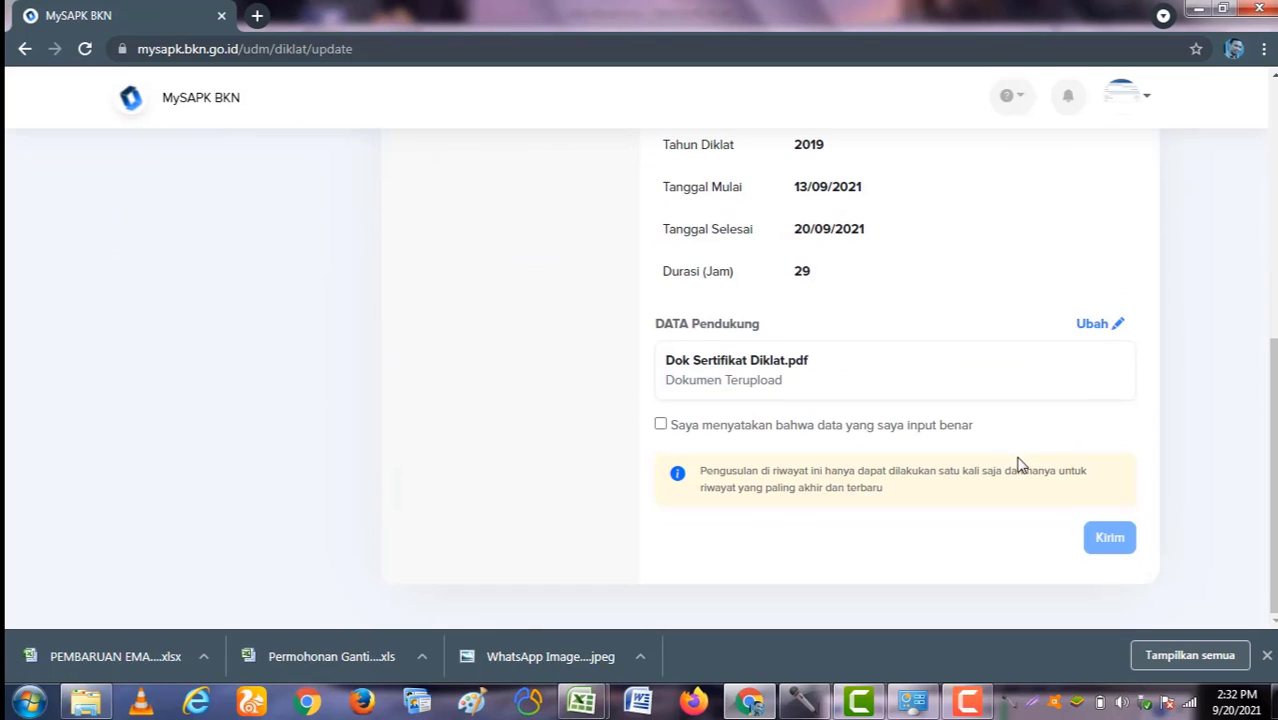
{"action": "left_click", "coordinate": [661, 425]}
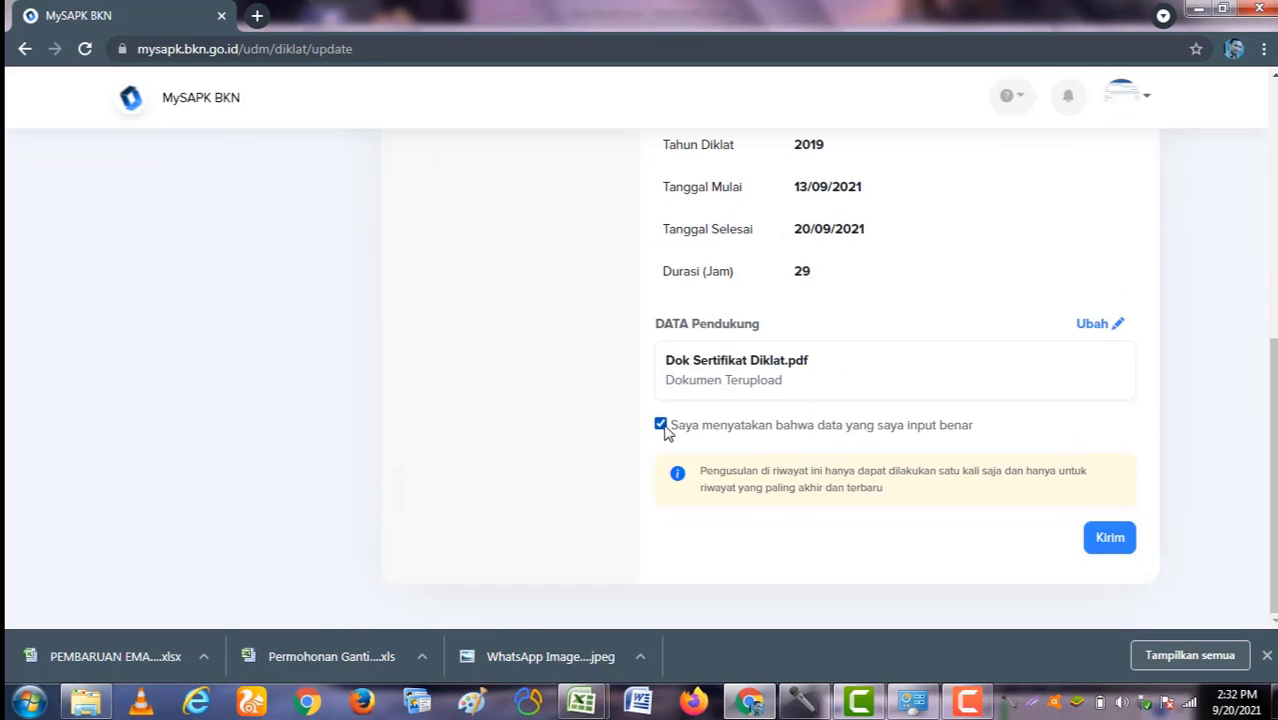
{"action": "left_click", "coordinate": [1106, 537]}
{"action": "scroll", "coordinate": [975, 400], "scroll_direction": "up", "scroll_amount": 3}
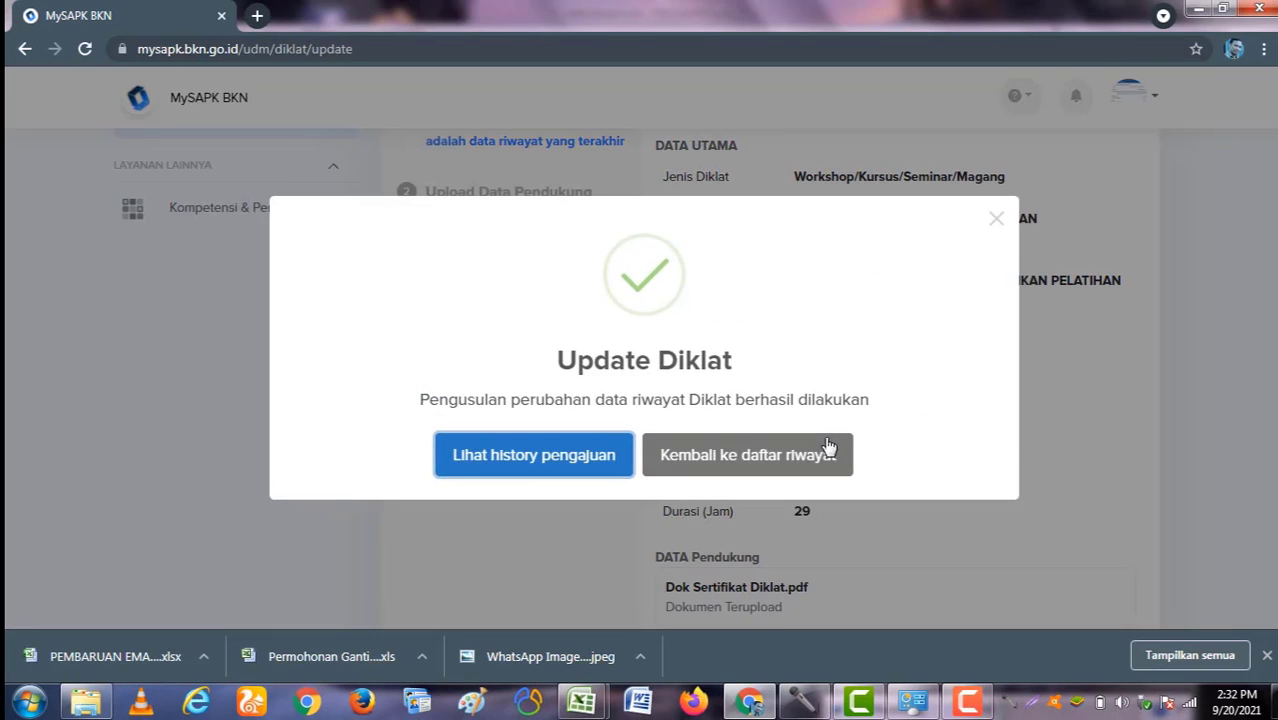
{"action": "left_click", "coordinate": [733, 460]}
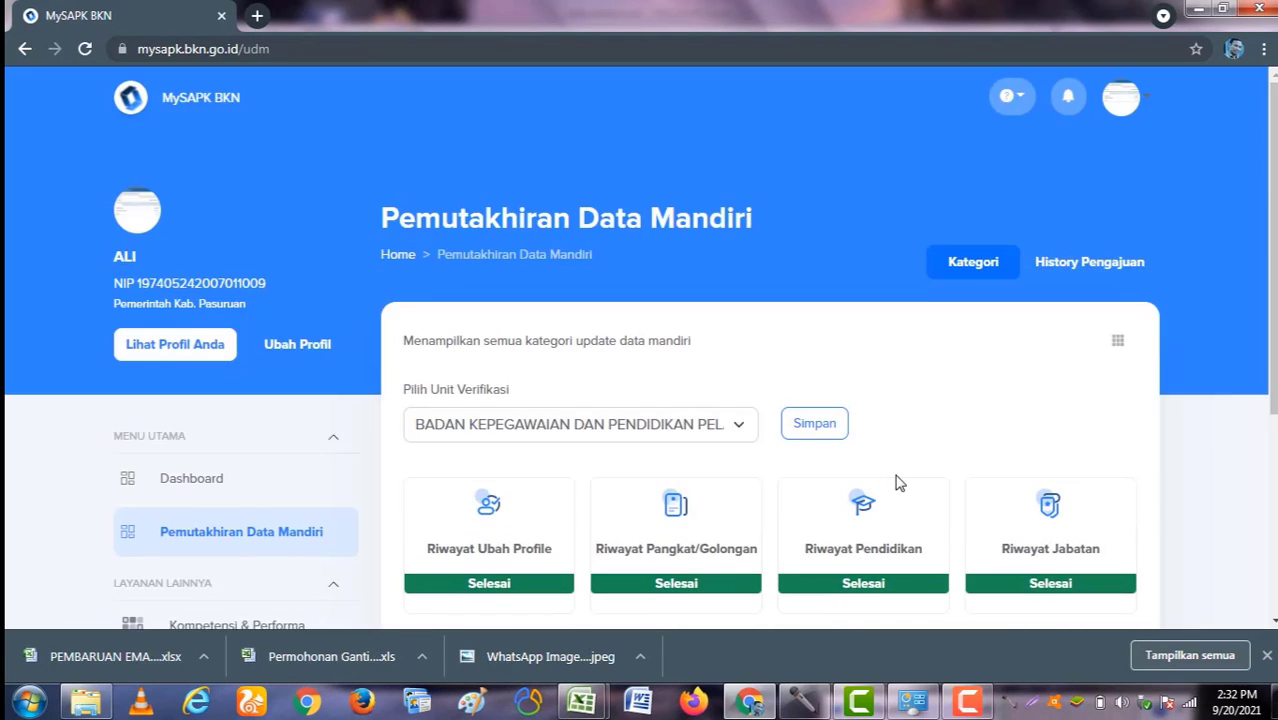
{"action": "scroll", "coordinate": [896, 483], "scroll_direction": "down", "scroll_amount": 3}
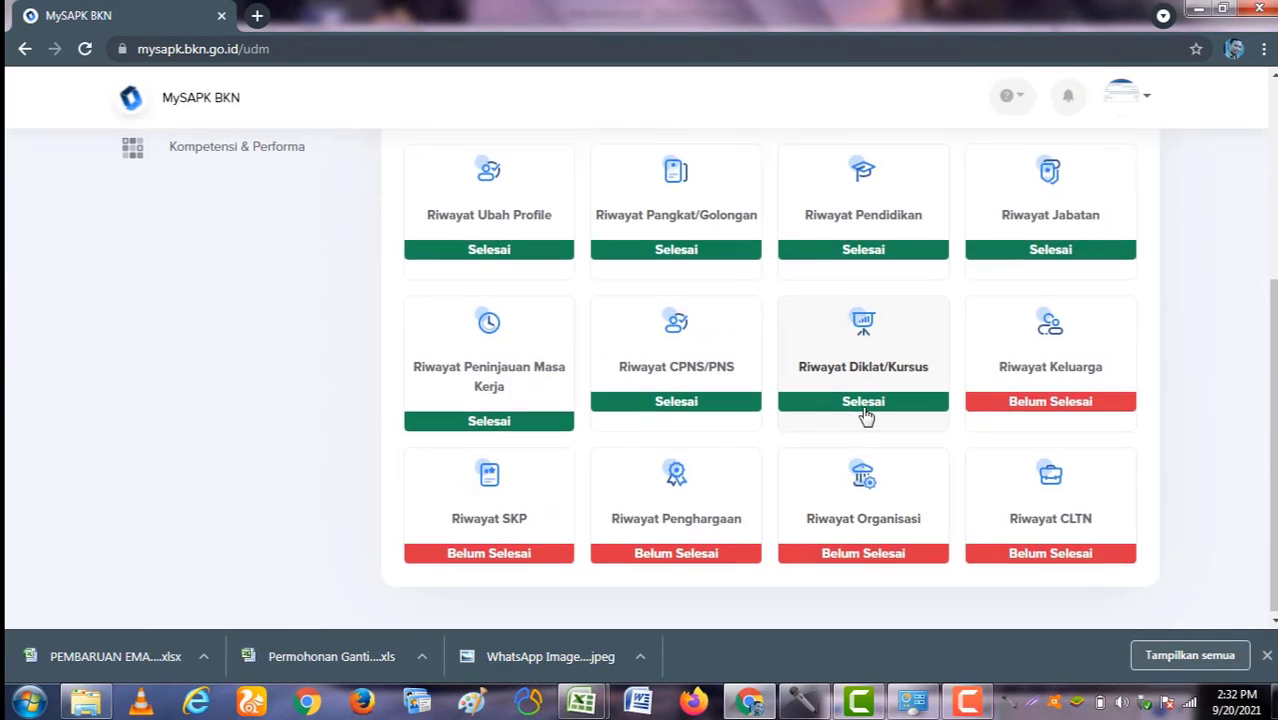
{"action": "scroll", "coordinate": [867, 419], "scroll_direction": "up", "scroll_amount": 3}
{"action": "scroll", "coordinate": [858, 505], "scroll_direction": "down", "scroll_amount": 1}
{"action": "scroll", "coordinate": [906, 470], "scroll_direction": "up", "scroll_amount": 3}
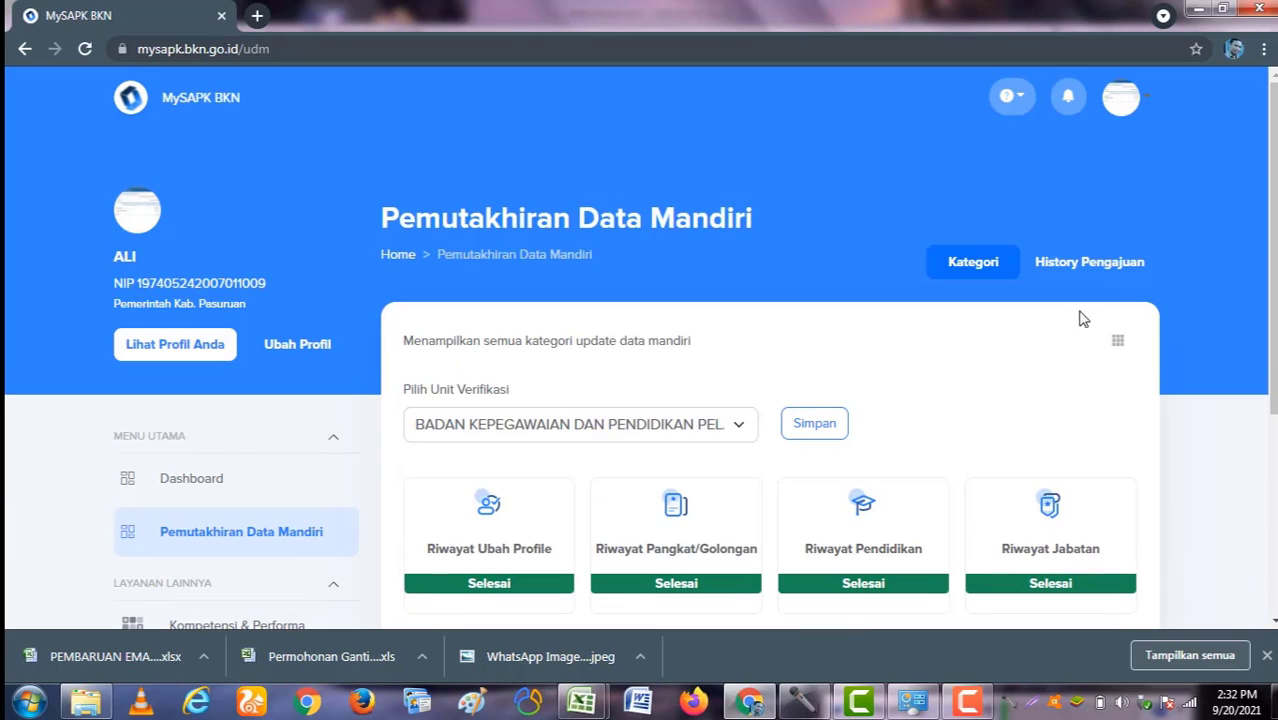
{"action": "left_click", "coordinate": [1078, 268]}
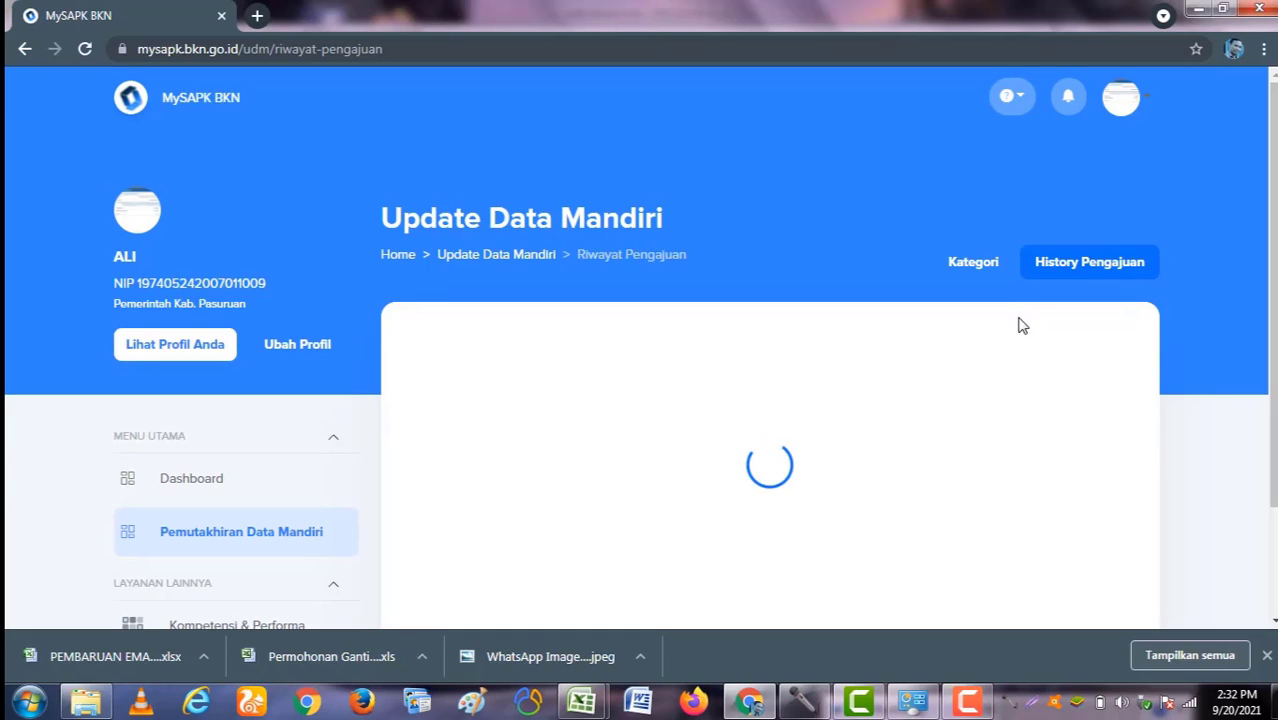
{"action": "scroll", "coordinate": [1020, 332], "scroll_direction": "down", "scroll_amount": 1}
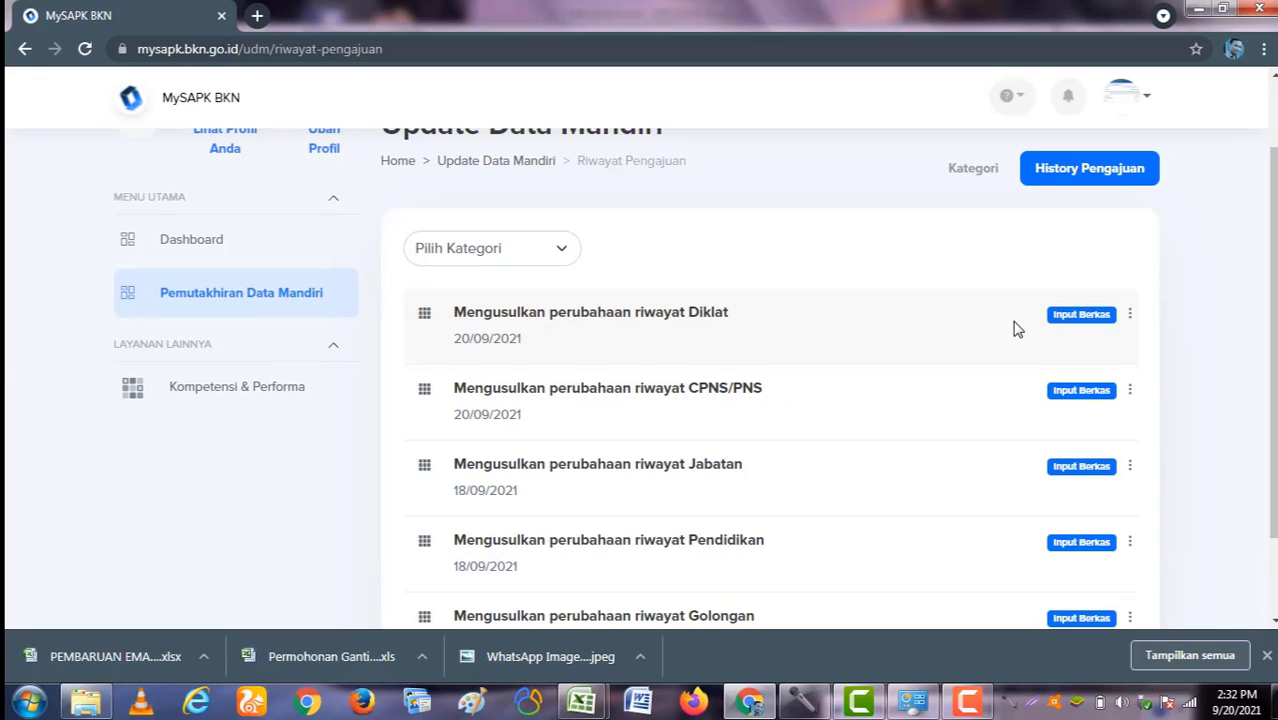
{"action": "scroll", "coordinate": [754, 367], "scroll_direction": "down", "scroll_amount": 1}
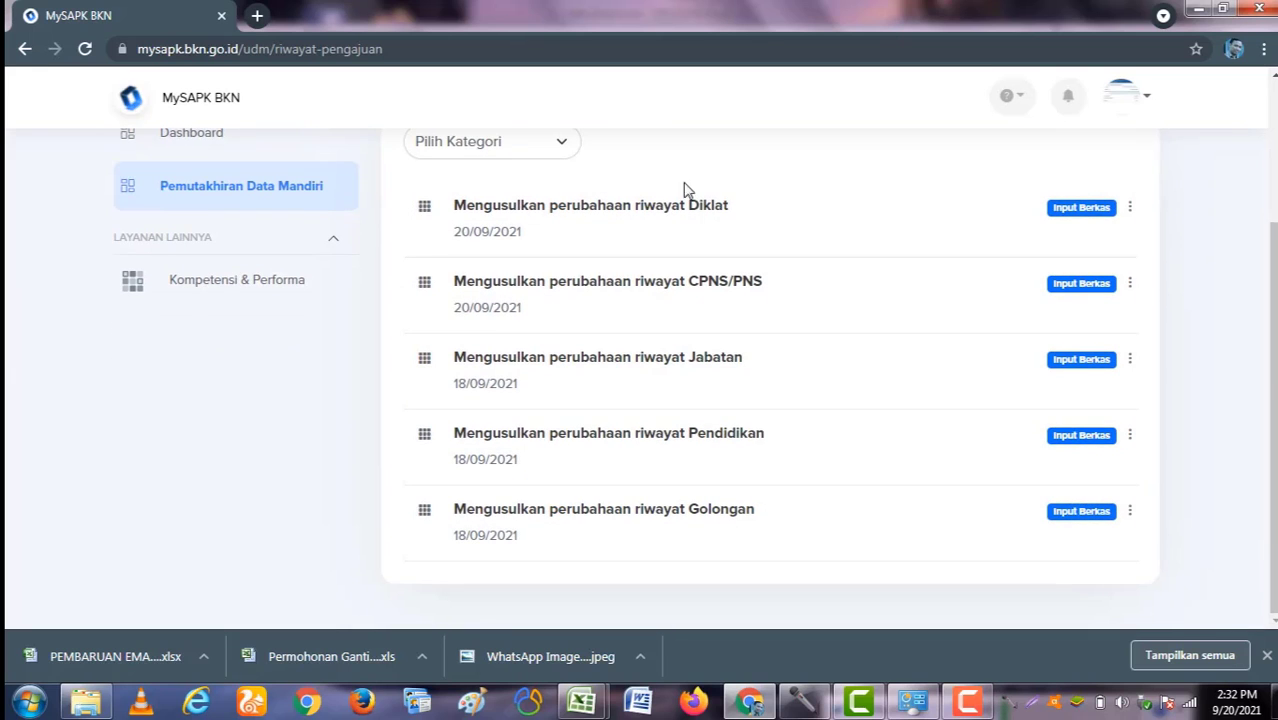
{"action": "scroll", "coordinate": [759, 362], "scroll_direction": "up", "scroll_amount": 2}
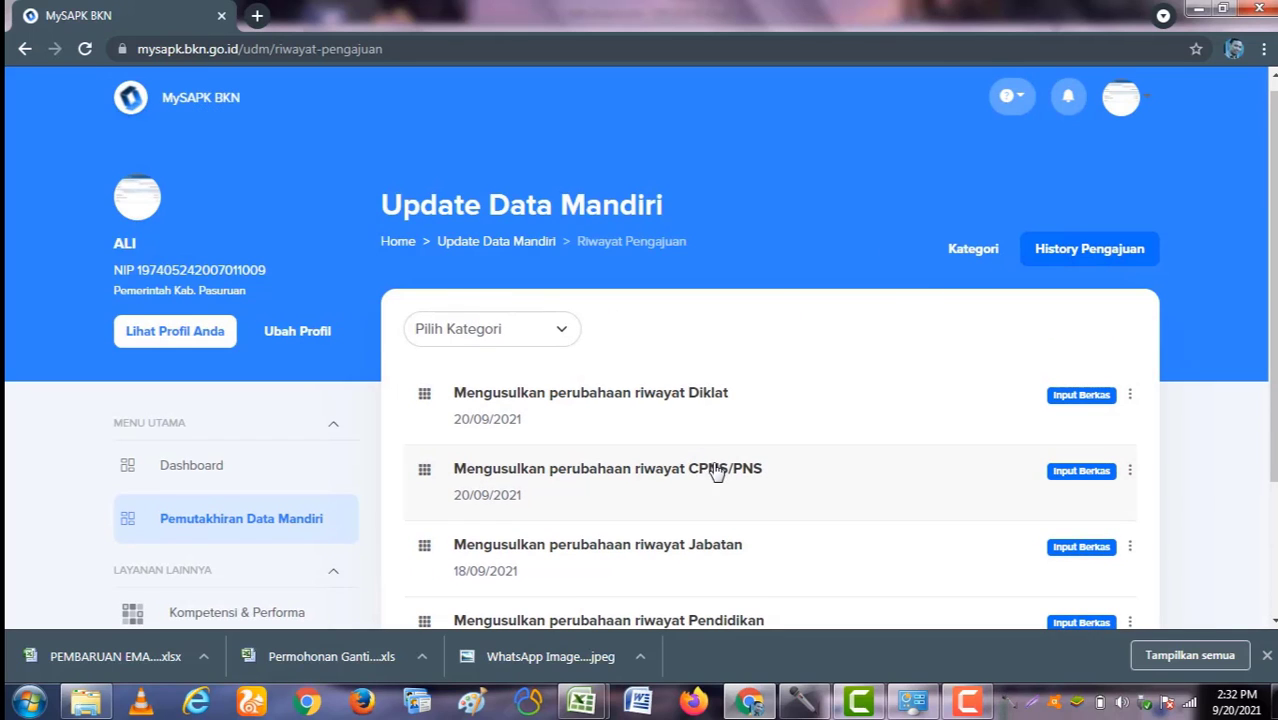
{"action": "scroll", "coordinate": [716, 475], "scroll_direction": "down", "scroll_amount": 2}
{"action": "scroll", "coordinate": [808, 482], "scroll_direction": "up", "scroll_amount": 2}
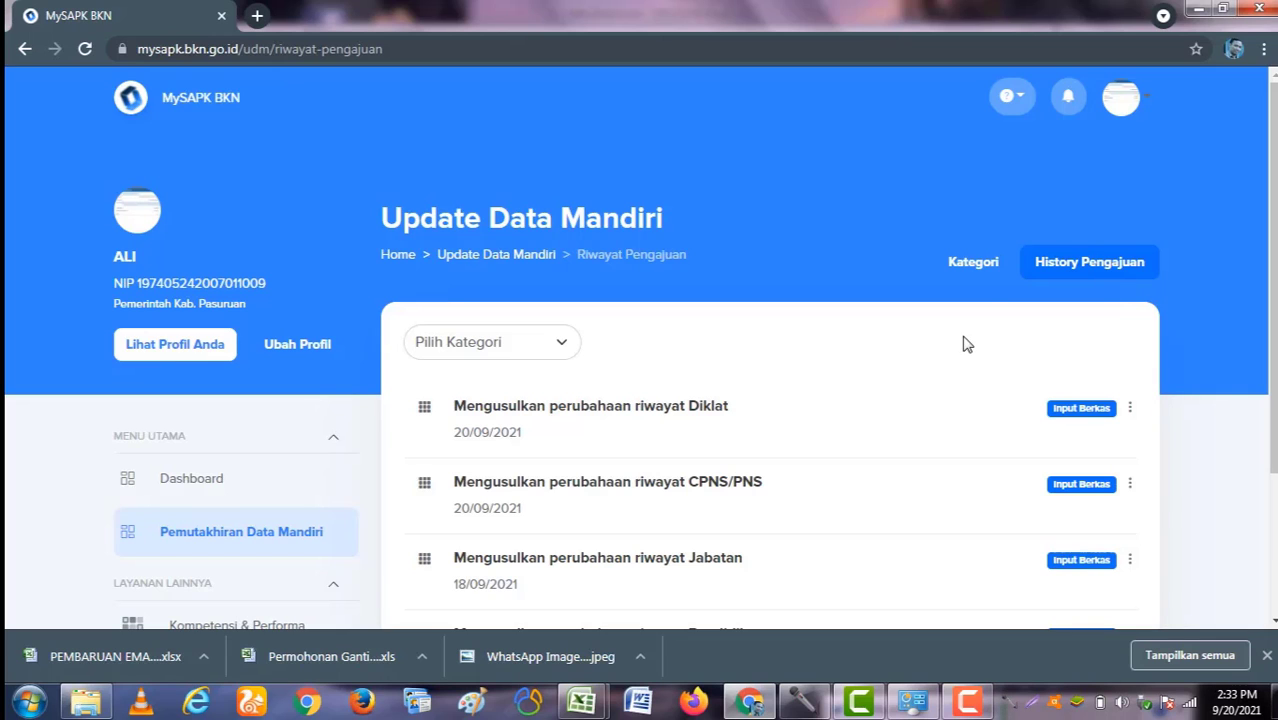
{"action": "left_click", "coordinate": [964, 264]}
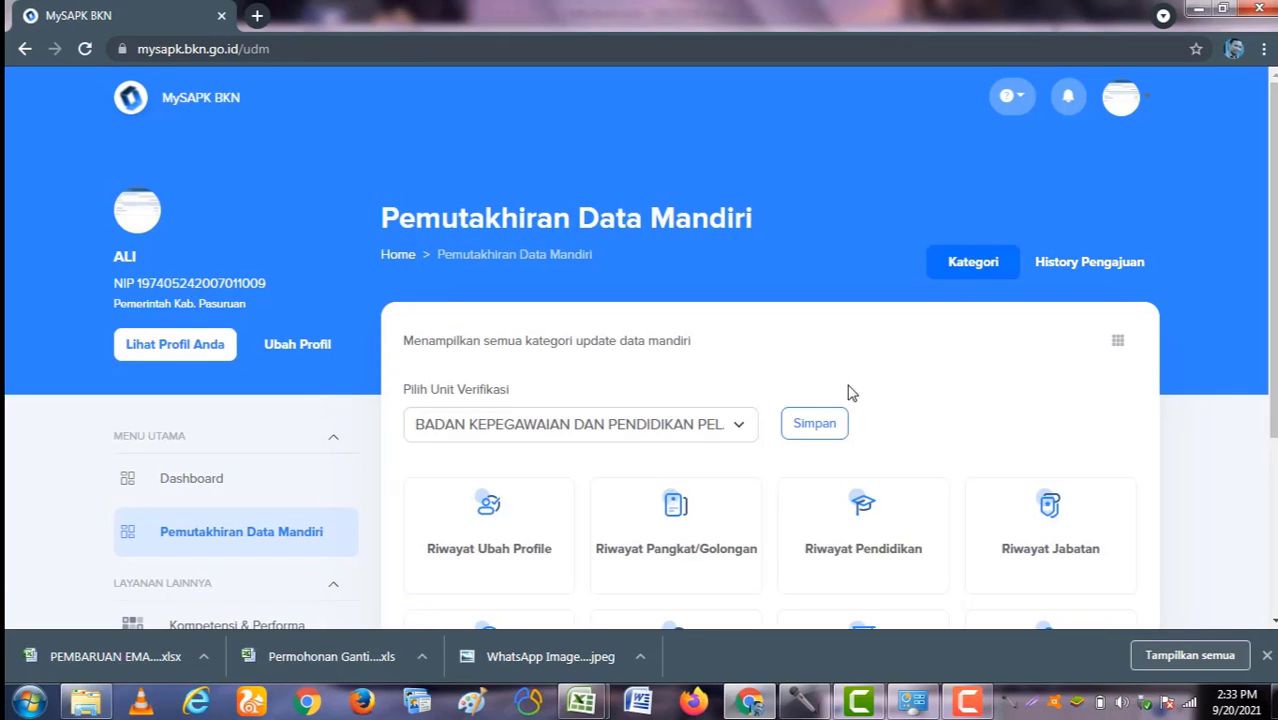
Step: Open the Riwayat Keluarga tile from the category page
{"action": "scroll", "coordinate": [848, 393], "scroll_direction": "down", "scroll_amount": 3}
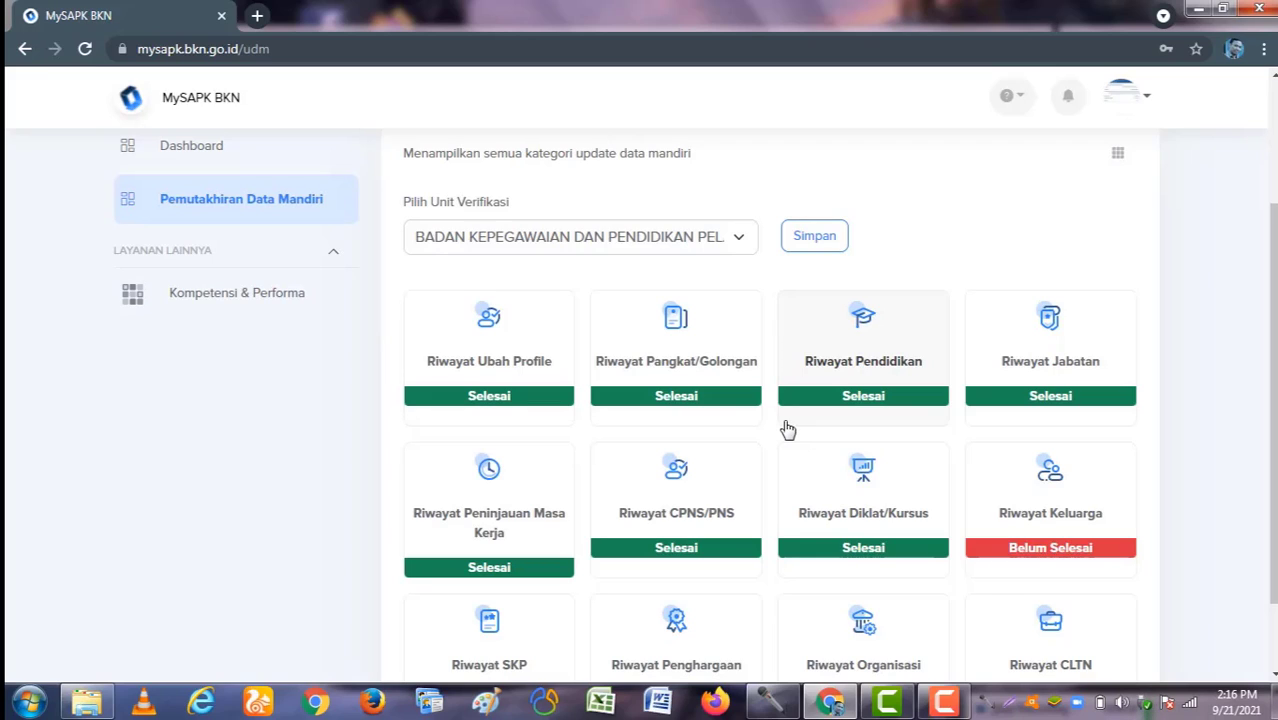
{"action": "left_click", "coordinate": [1063, 507]}
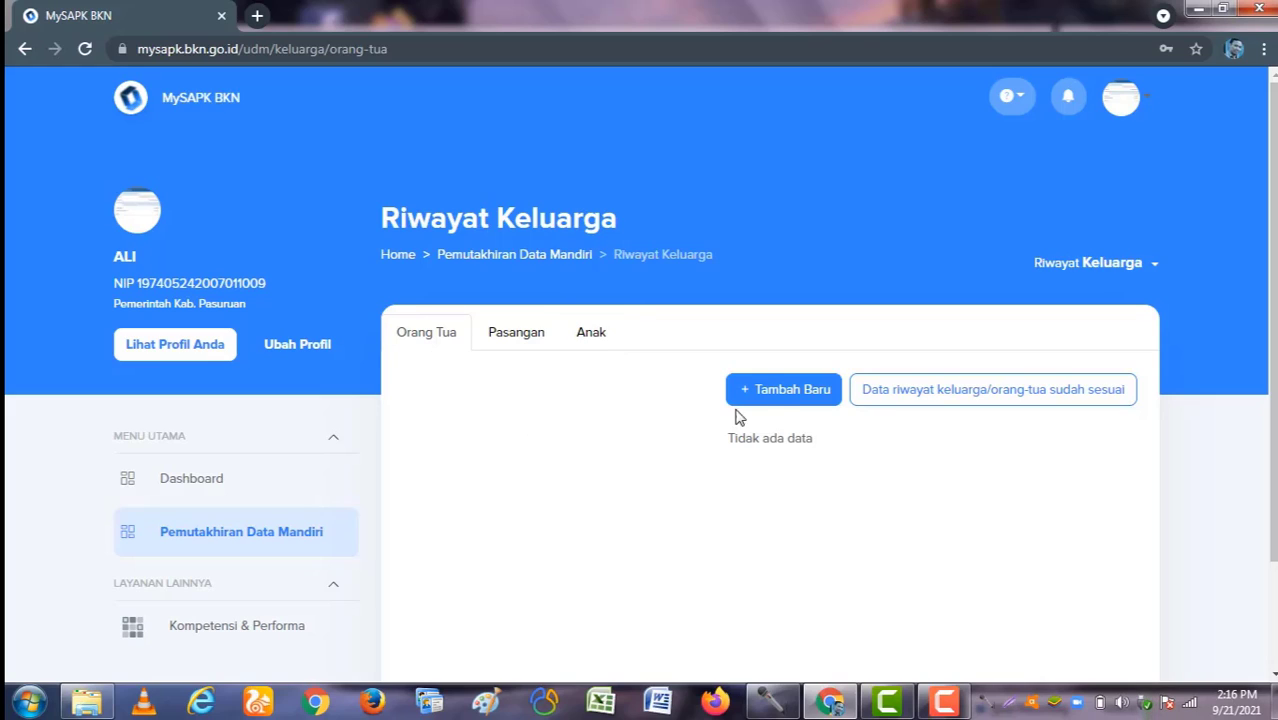
Step: Start a new Orang Tua record, trying PNS before settling on Bukan PNS
{"action": "left_click", "coordinate": [778, 399]}
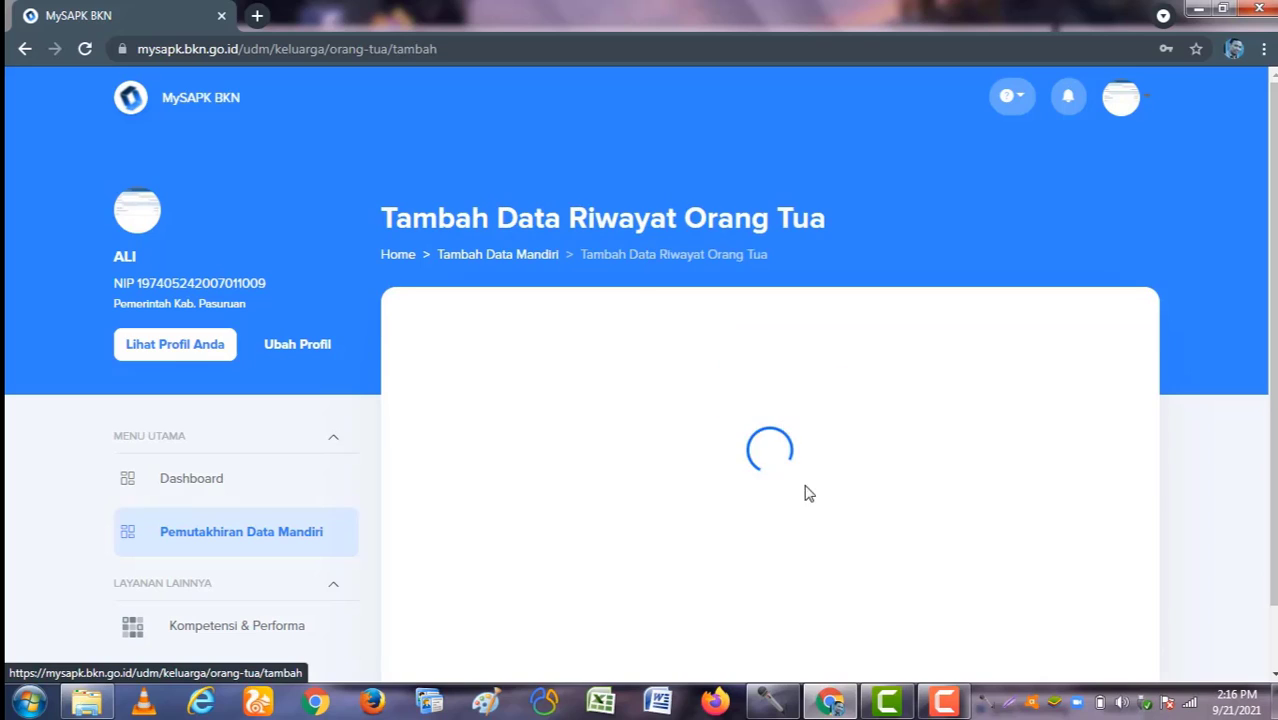
{"action": "scroll", "coordinate": [946, 383], "scroll_direction": "down", "scroll_amount": 1}
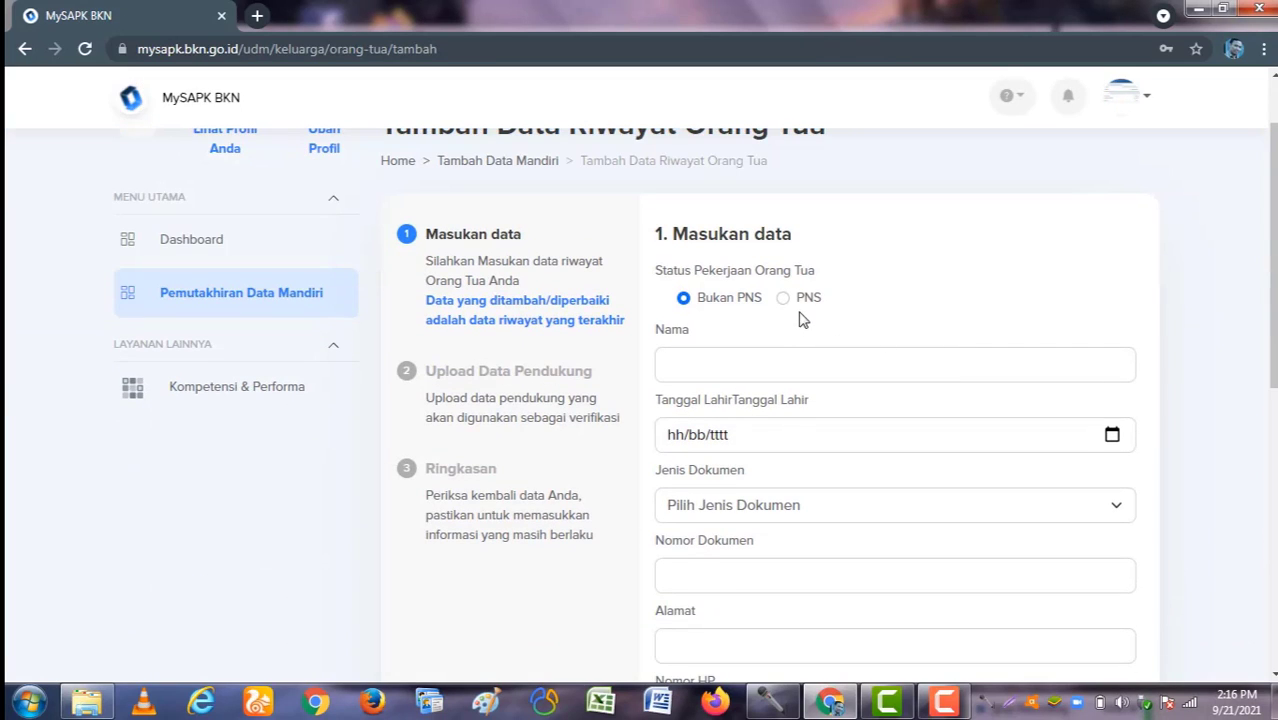
{"action": "left_click", "coordinate": [785, 300]}
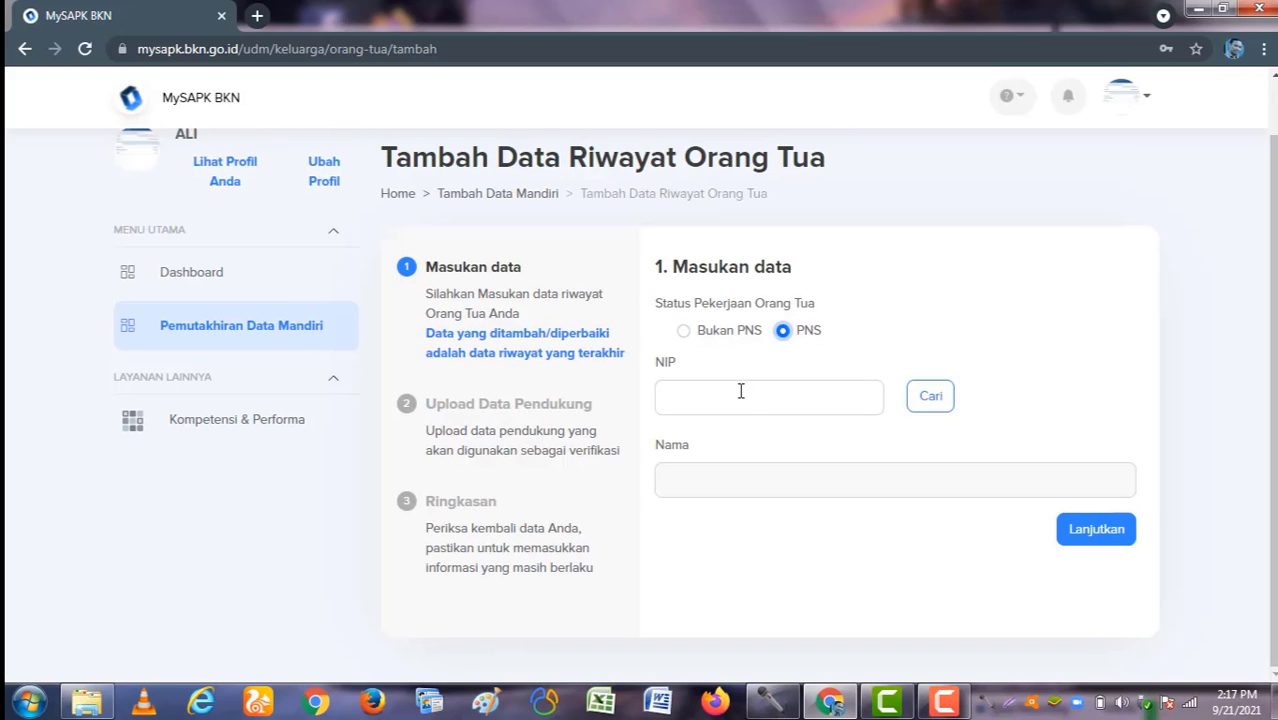
{"action": "left_click", "coordinate": [736, 397]}
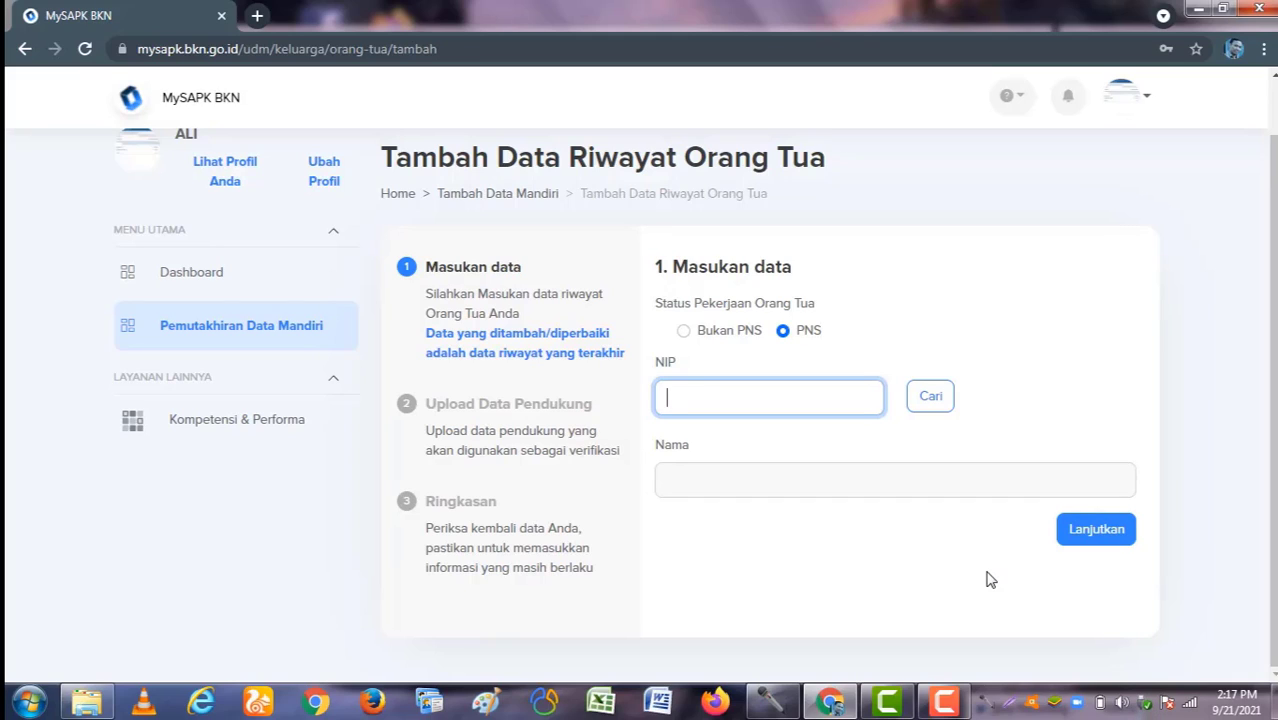
{"action": "left_click", "coordinate": [684, 333]}
Step: Enter the parent's name, birth date 21/09/2021 and document type KTP / KIA
{"action": "scroll", "coordinate": [713, 365], "scroll_direction": "down", "scroll_amount": 1}
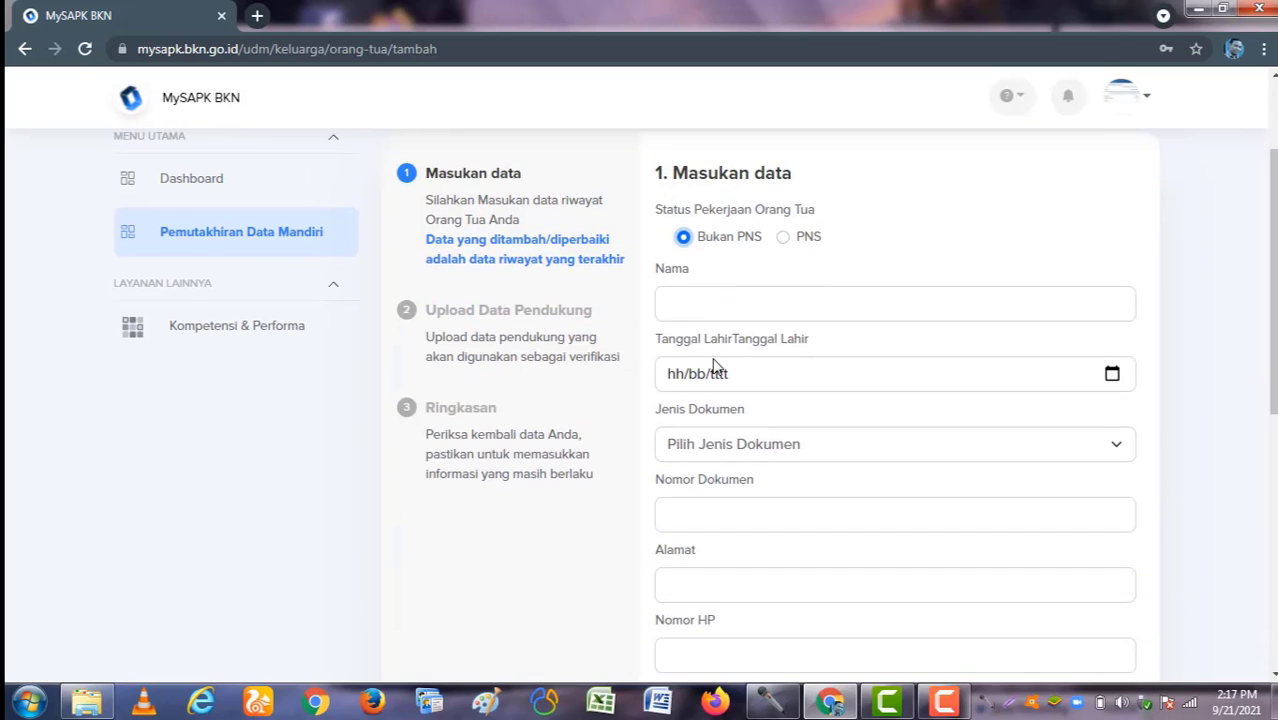
{"action": "left_click", "coordinate": [701, 301]}
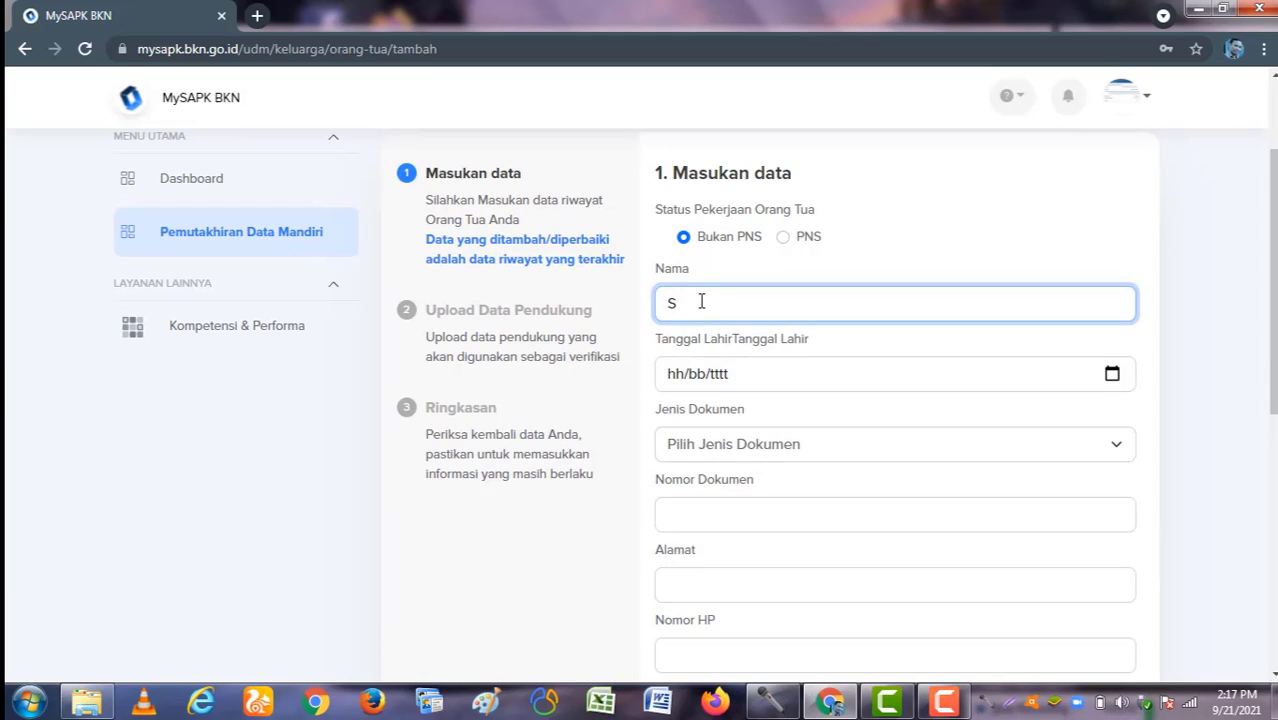
{"action": "type", "text": "Alex"}
{"action": "scroll", "coordinate": [1143, 409], "scroll_direction": "up", "scroll_amount": 1}
{"action": "scroll", "coordinate": [1100, 495], "scroll_direction": "down", "scroll_amount": 2}
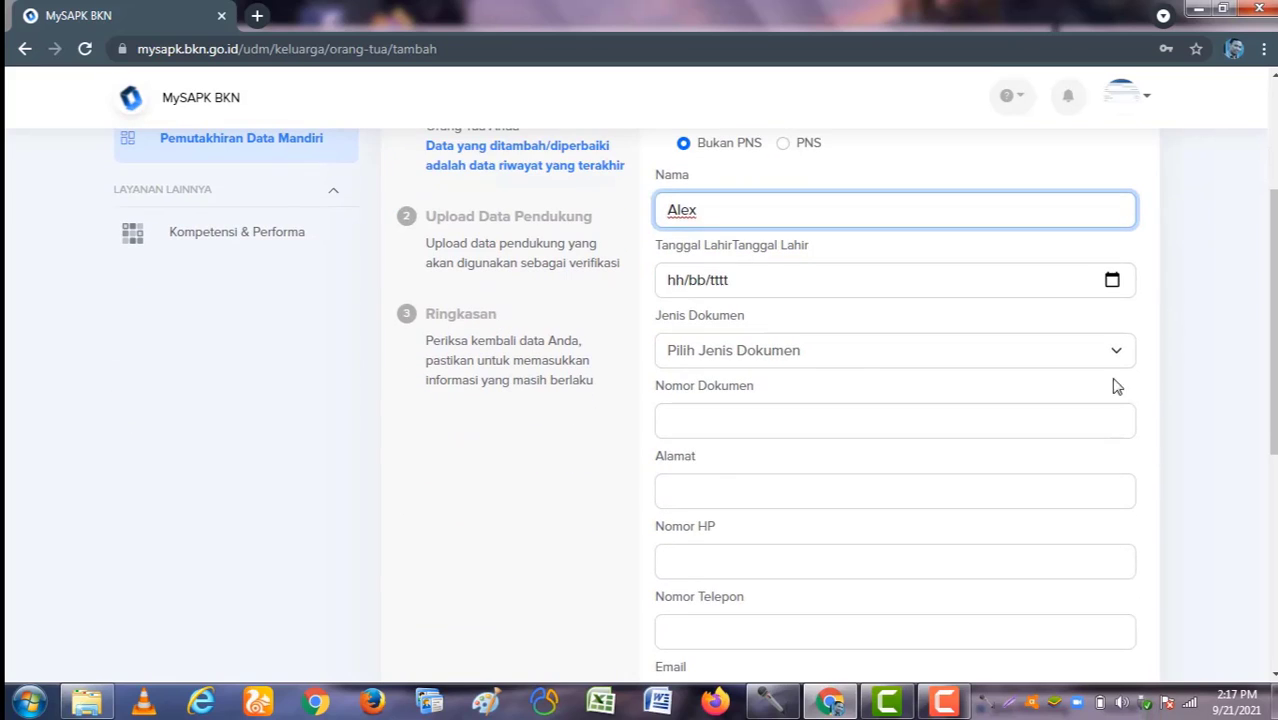
{"action": "left_click", "coordinate": [1113, 281]}
{"action": "left_click", "coordinate": [704, 460]}
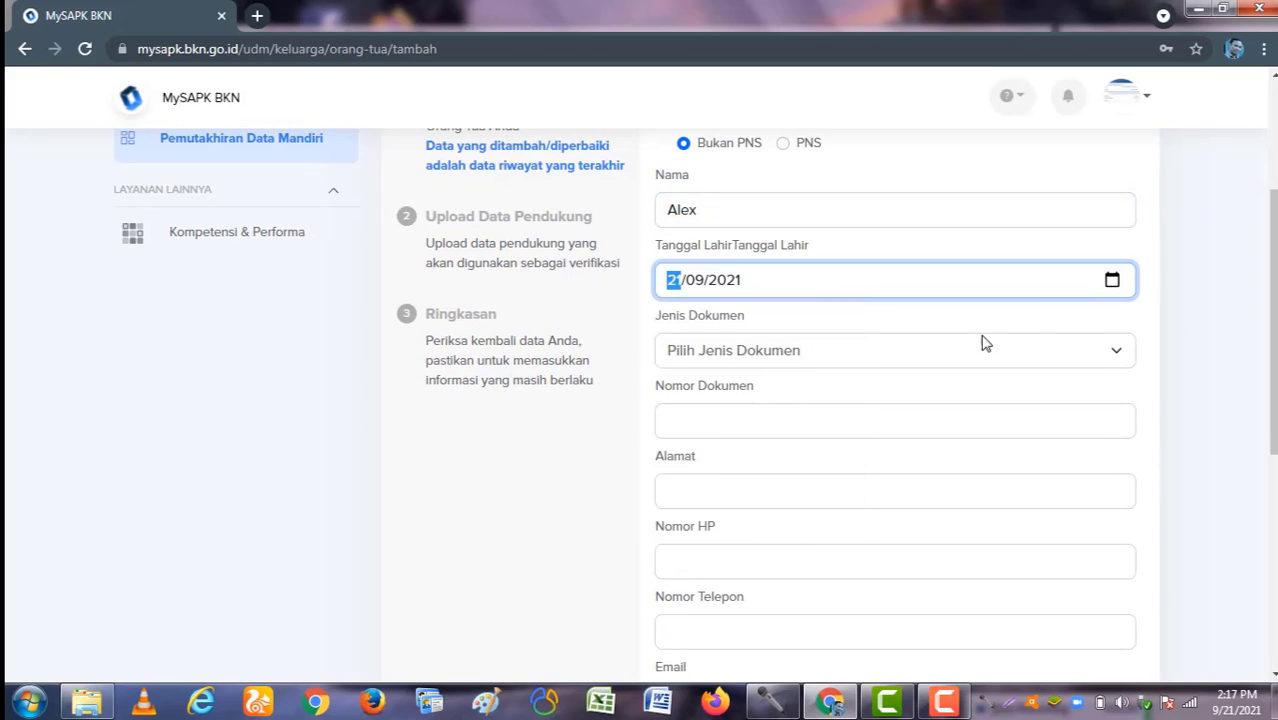
{"action": "left_click", "coordinate": [1021, 360]}
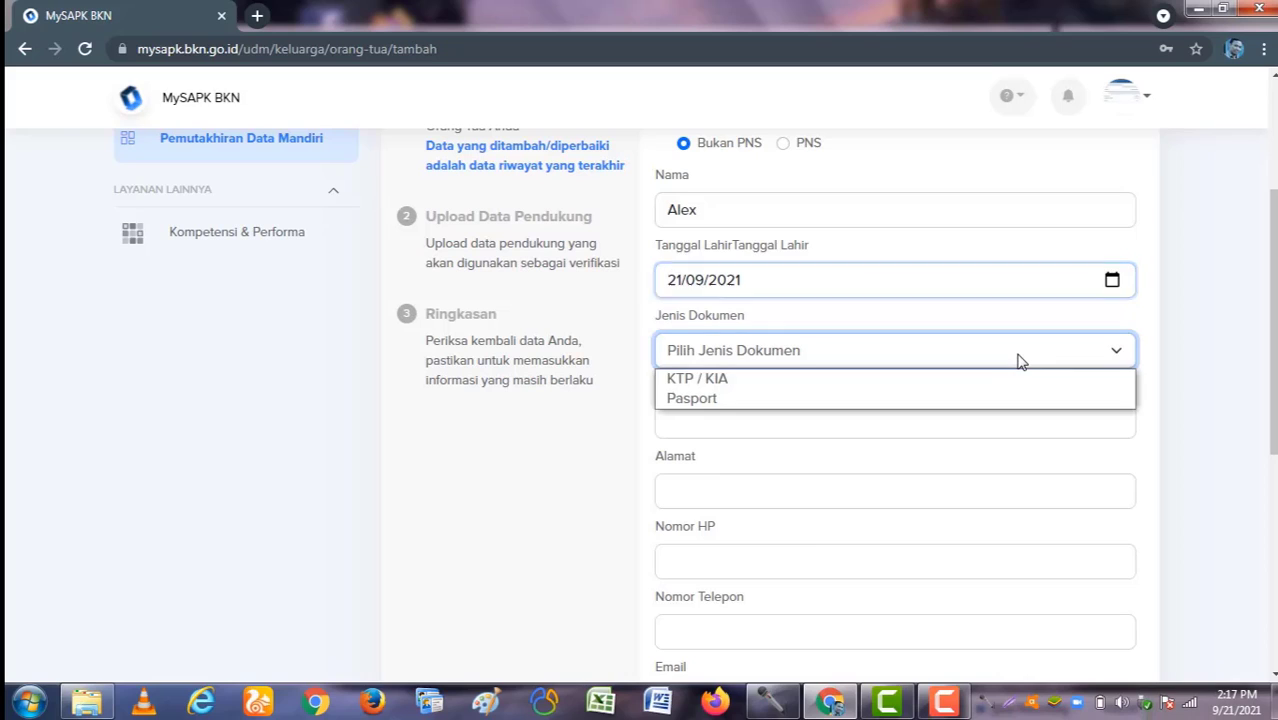
{"action": "left_click", "coordinate": [930, 385]}
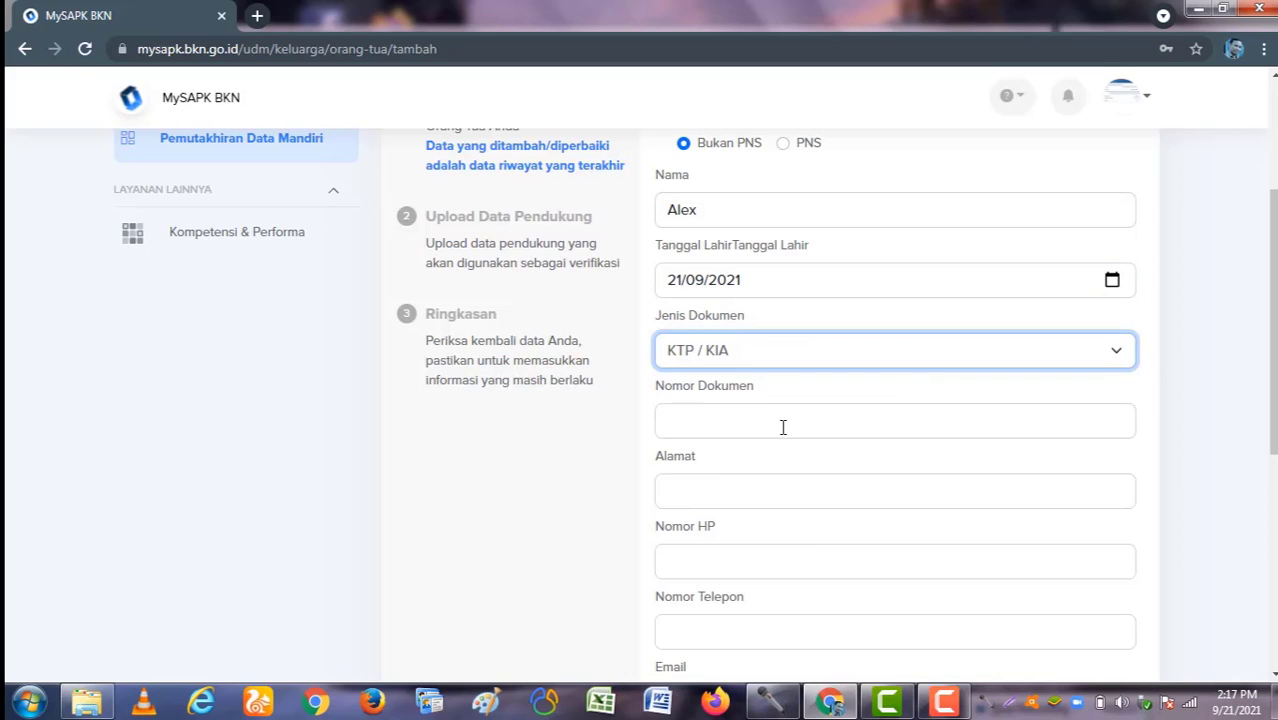
Step: Fill in the parent's address, mobile number and telephone number
{"action": "left_click", "coordinate": [781, 426]}
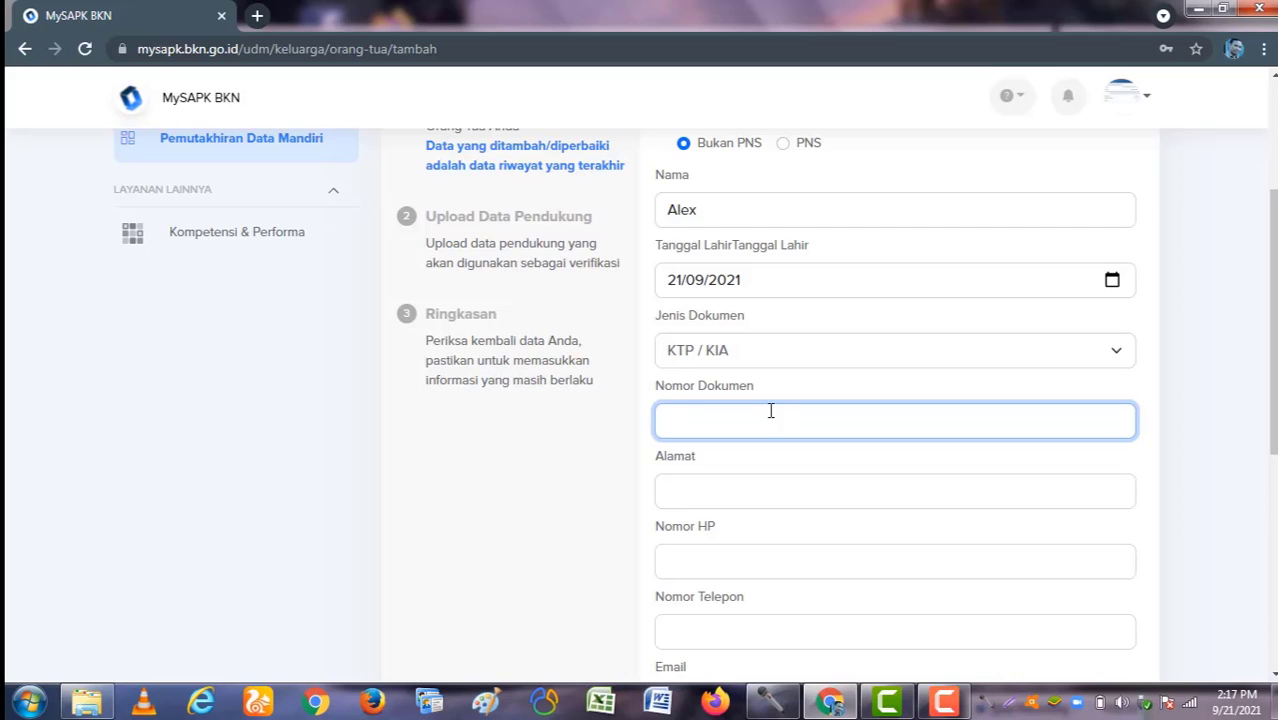
{"action": "left_click", "coordinate": [756, 491]}
{"action": "scroll", "coordinate": [756, 495], "scroll_direction": "down", "scroll_amount": 1}
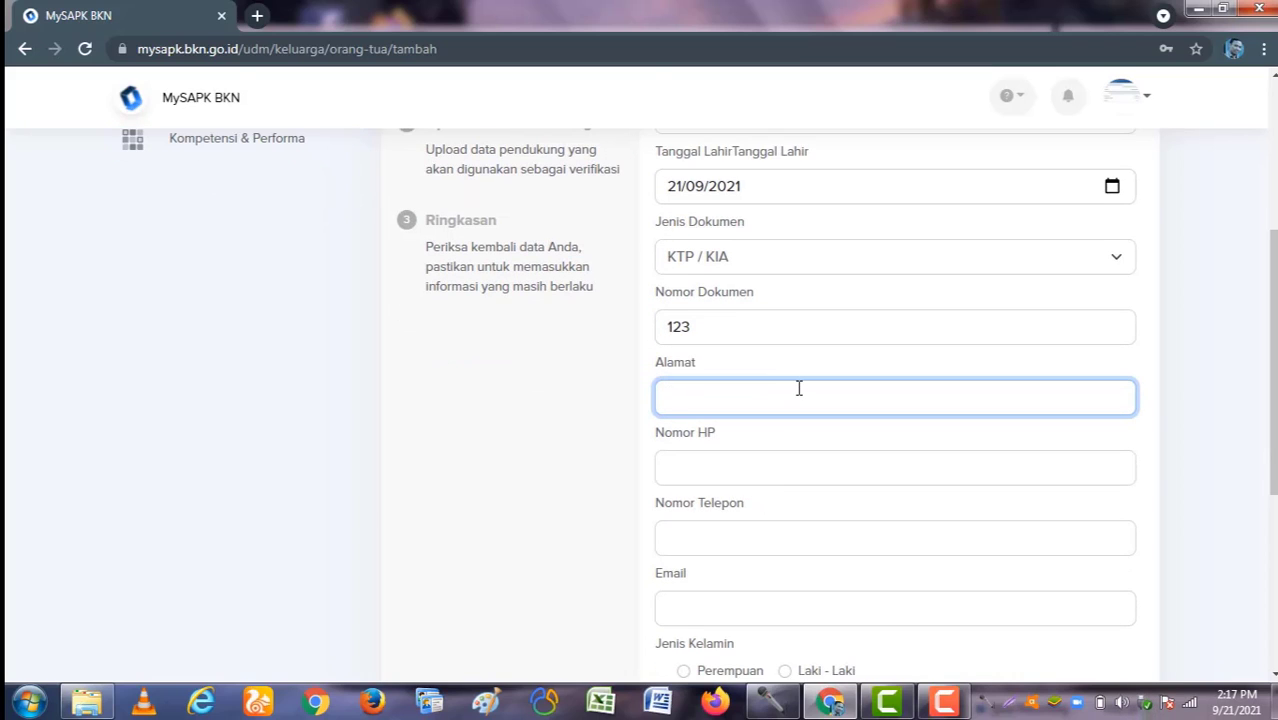
{"action": "type", "text": "adadsa"}
{"action": "left_click", "coordinate": [770, 474]}
{"action": "type", "text": "12"}
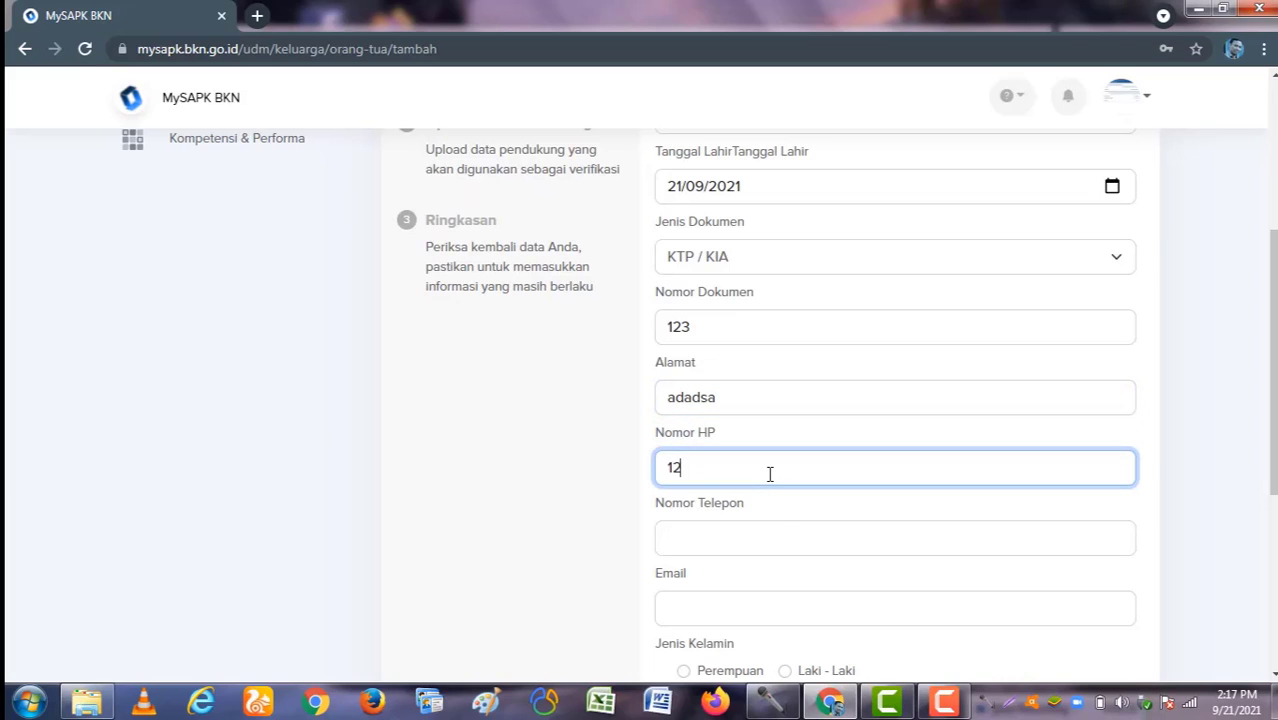
{"action": "type", "text": "1"}
{"action": "left_click", "coordinate": [765, 535]}
{"action": "type", "text": "12121"}
Step: Set gender Laki - Laki, religion Islam, status Hidup and marital status Menikah
{"action": "scroll", "coordinate": [768, 595], "scroll_direction": "down", "scroll_amount": 2}
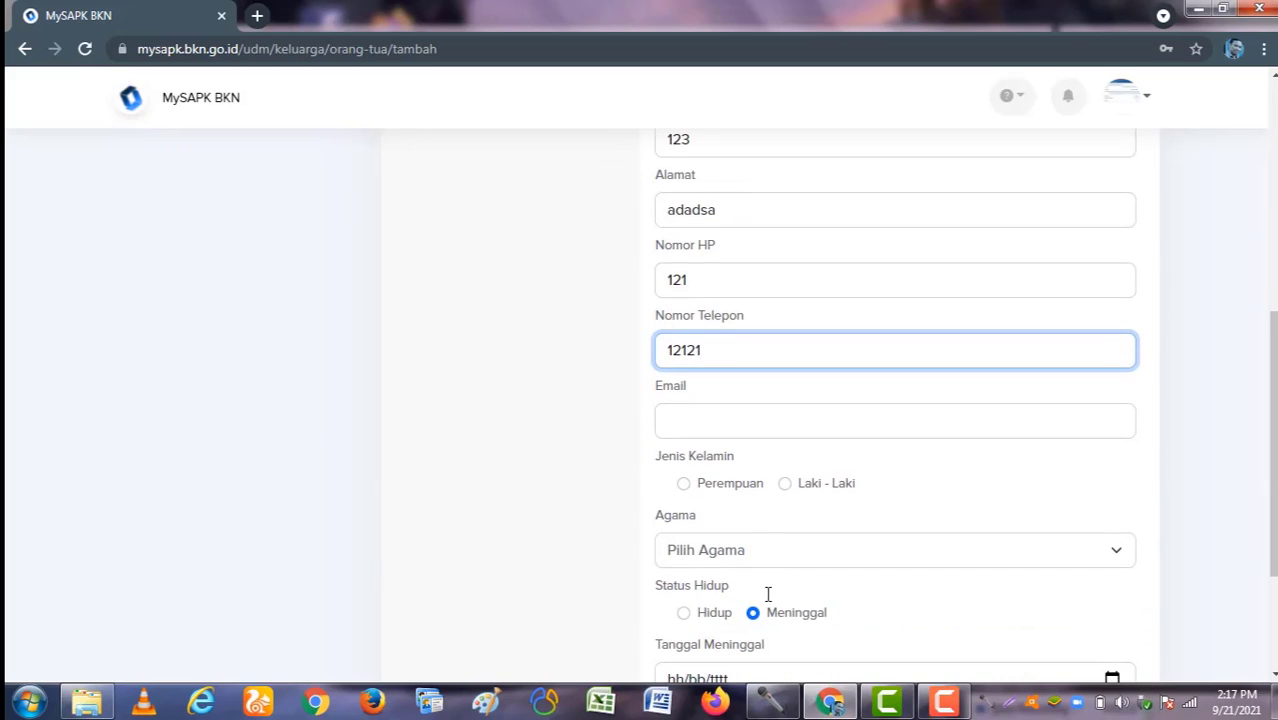
{"action": "left_click", "coordinate": [788, 485]}
{"action": "left_click", "coordinate": [812, 556]}
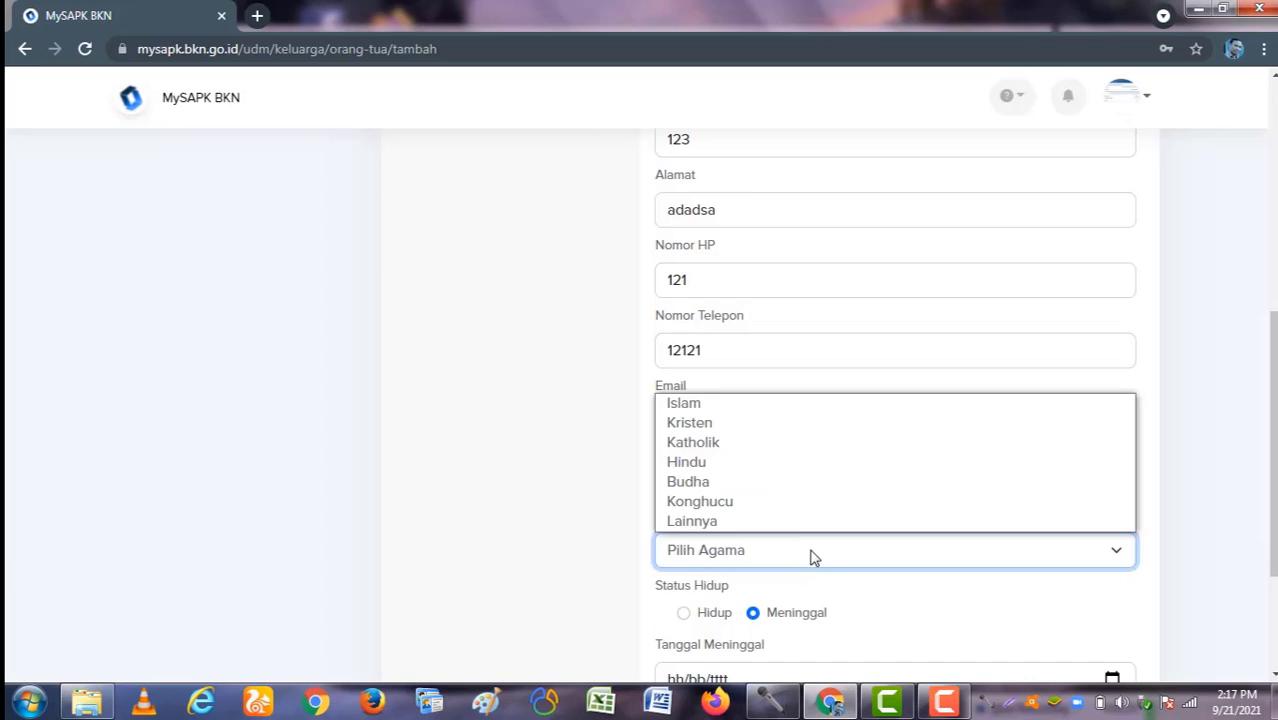
{"action": "left_click", "coordinate": [755, 405]}
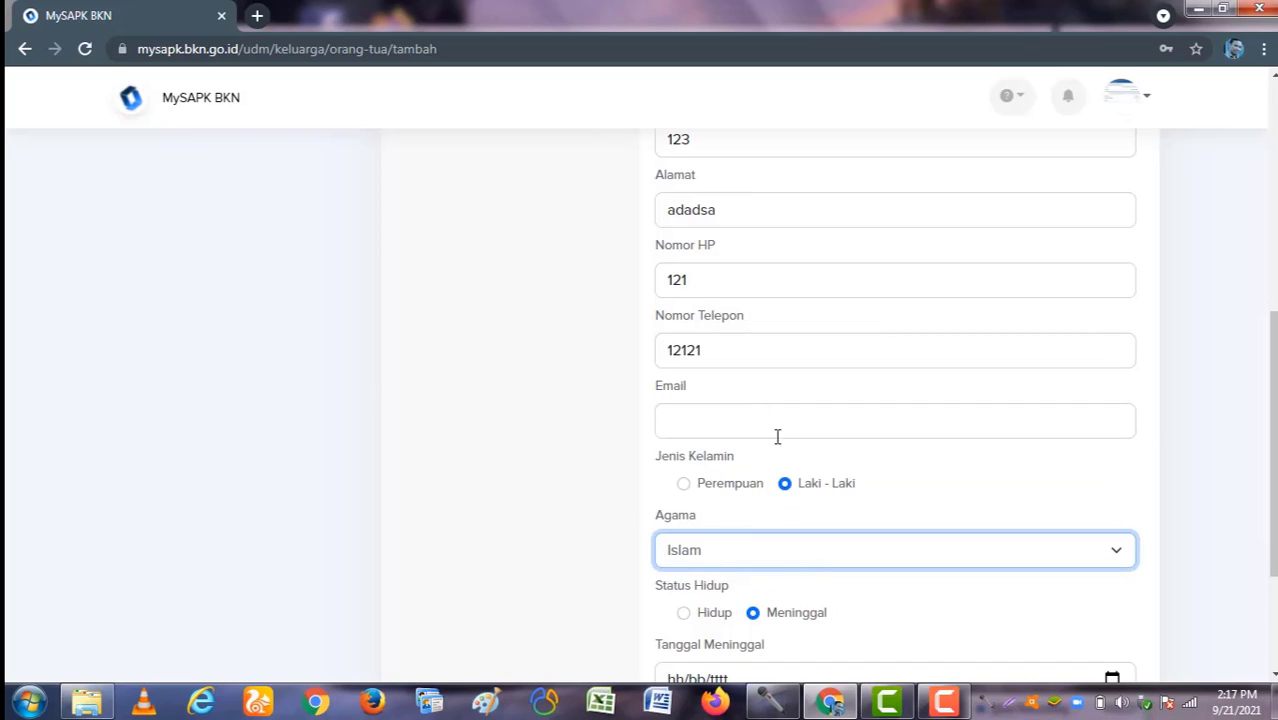
{"action": "scroll", "coordinate": [765, 511], "scroll_direction": "down", "scroll_amount": 1}
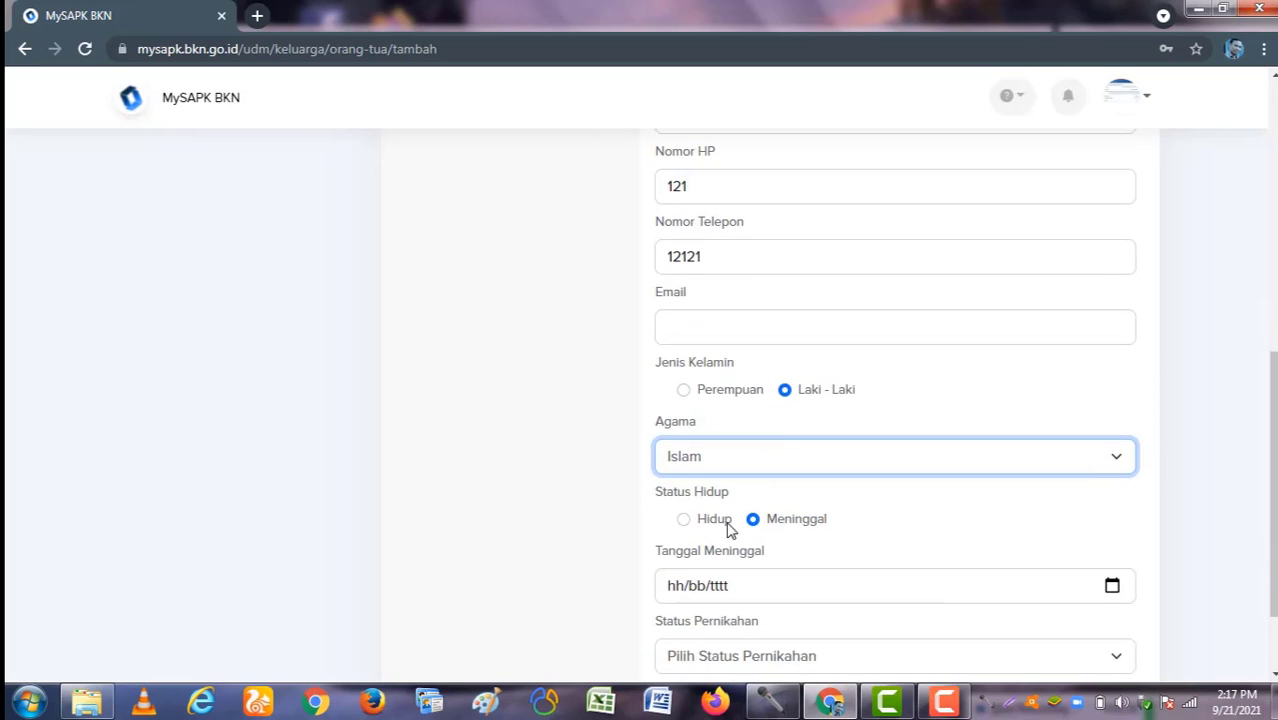
{"action": "scroll", "coordinate": [755, 580], "scroll_direction": "down", "scroll_amount": 1}
{"action": "left_click", "coordinate": [699, 433]}
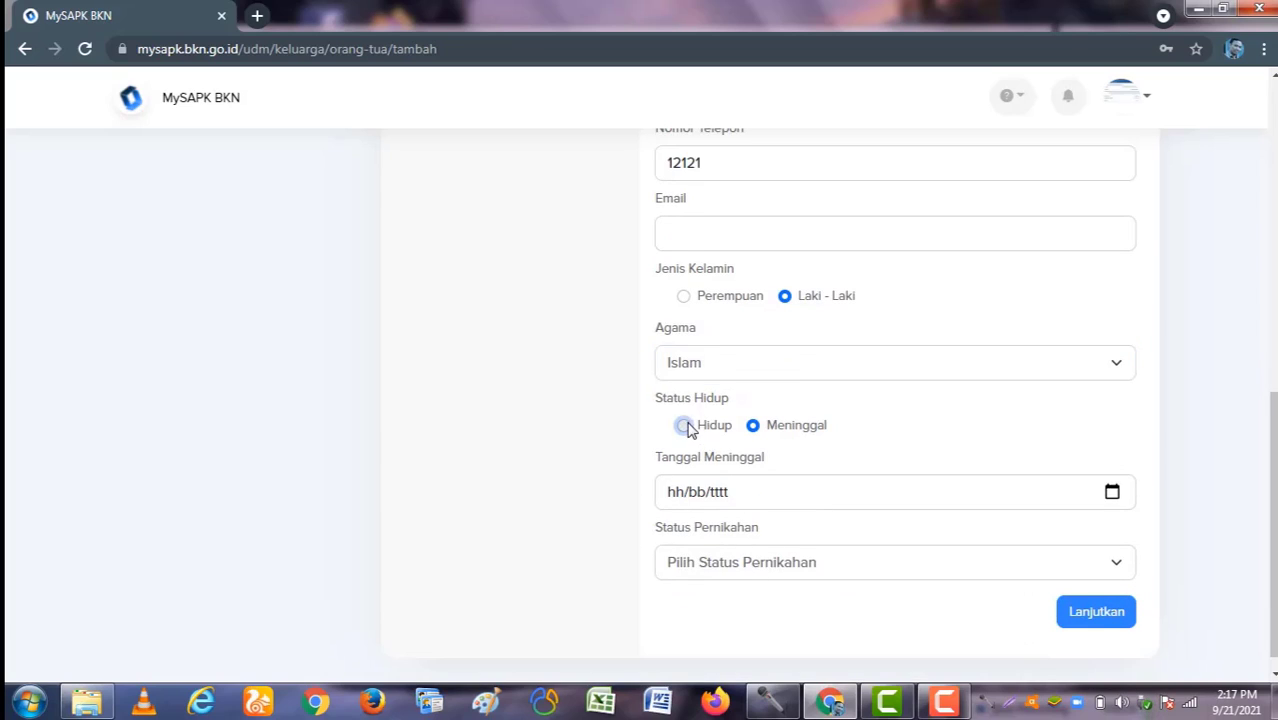
{"action": "left_click", "coordinate": [797, 545]}
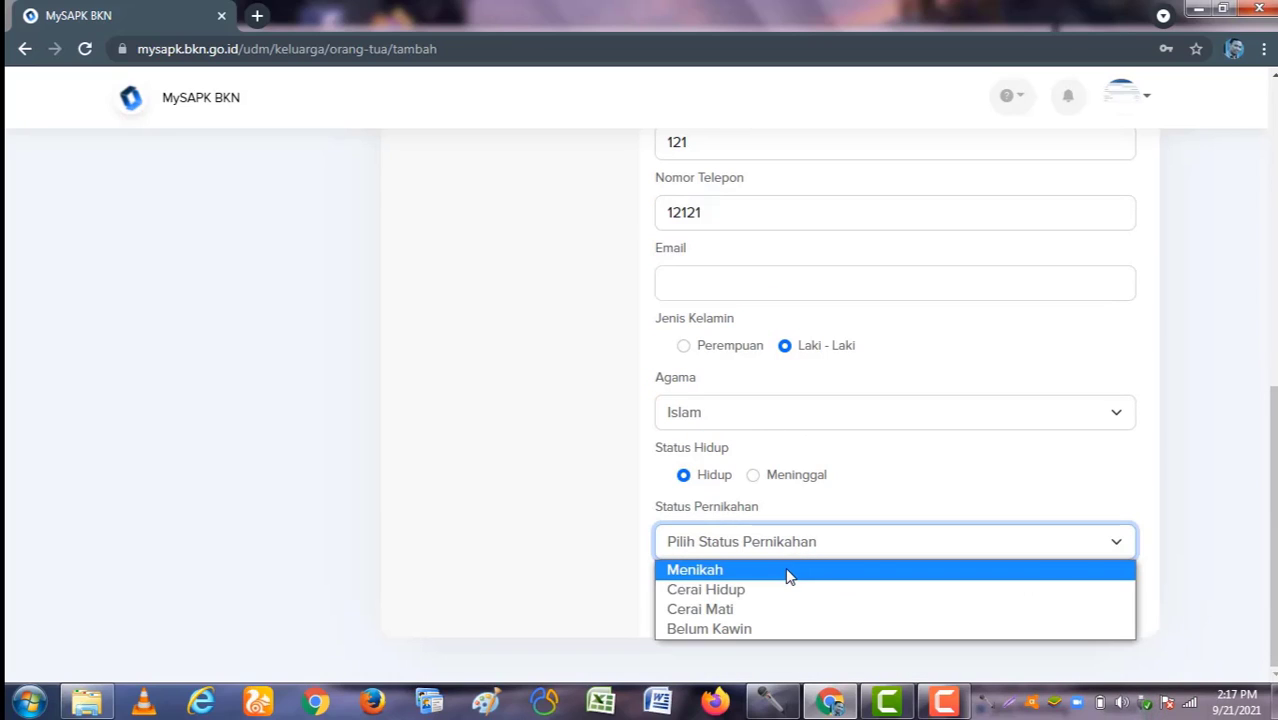
{"action": "left_click", "coordinate": [789, 571]}
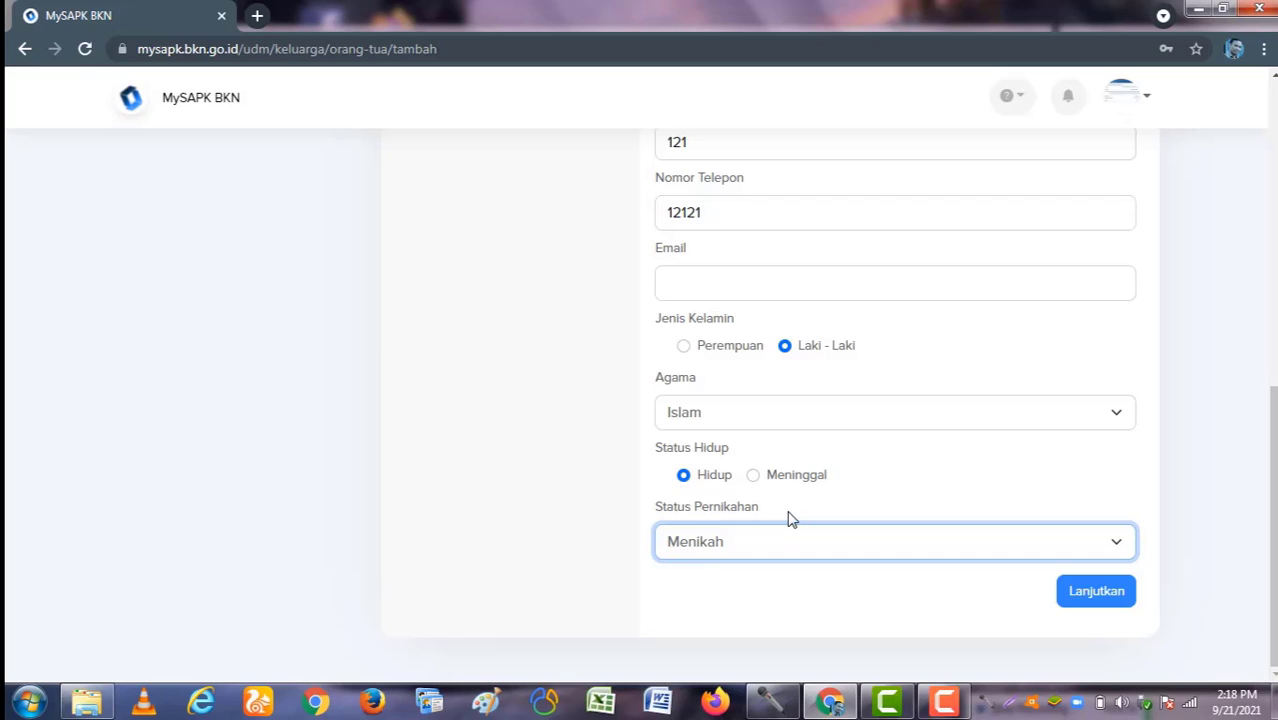
Step: Replace the parent's old document number with a new one and advance to Upload Data Pendukung
{"action": "scroll", "coordinate": [948, 285], "scroll_direction": "up", "scroll_amount": 4}
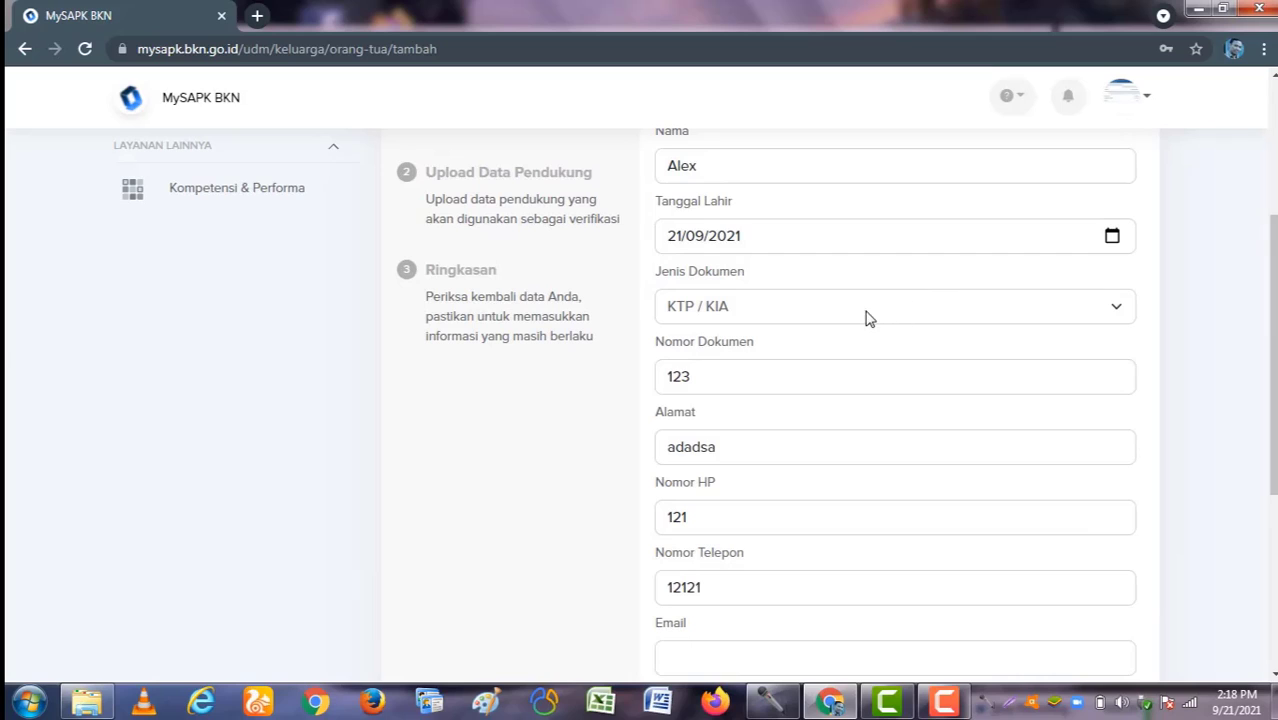
{"action": "left_click_drag", "start_coordinate": [705, 377], "coordinate": [643, 387]}
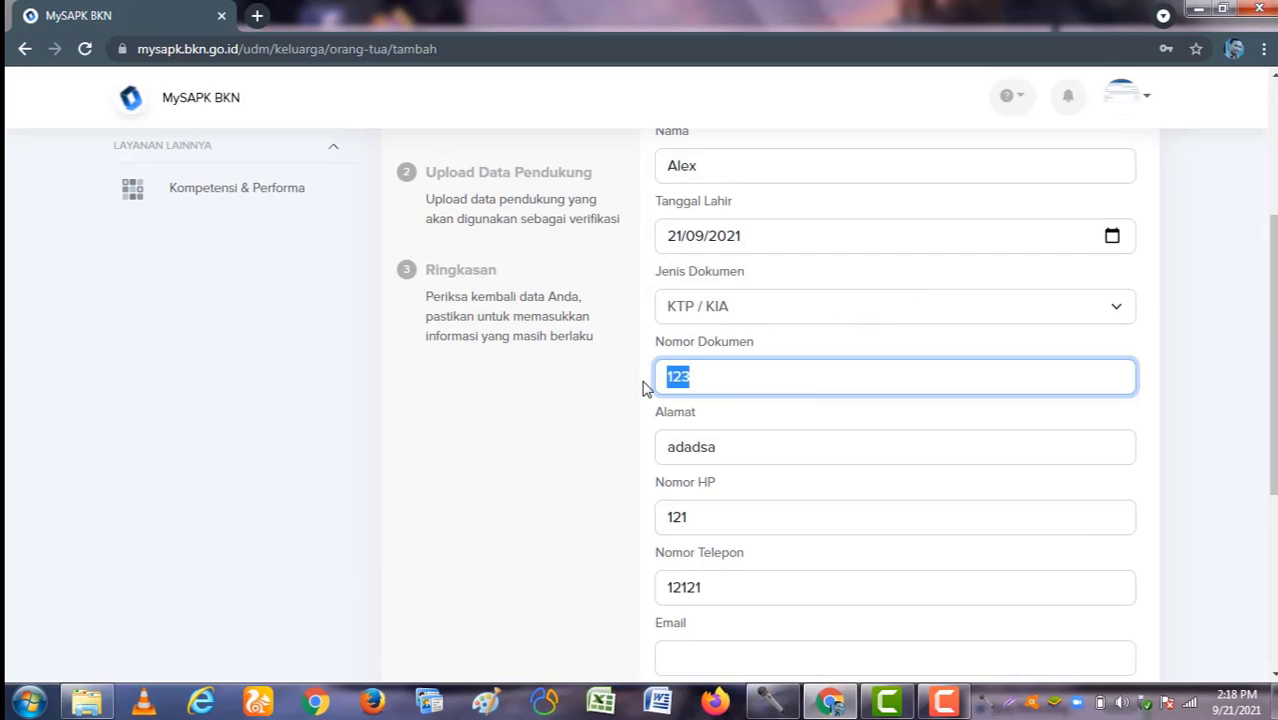
{"action": "key", "text": "BackSpace"}
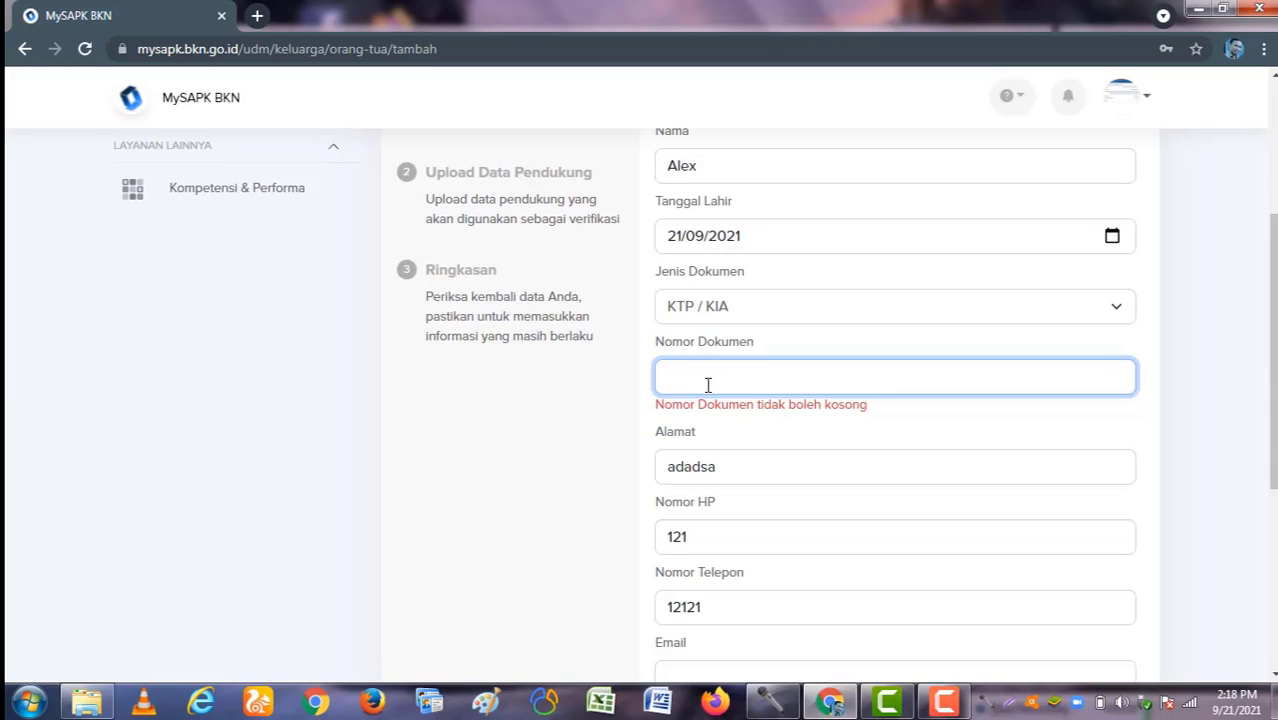
{"action": "type", "text": "1"}
{"action": "left_click", "coordinate": [592, 425]}
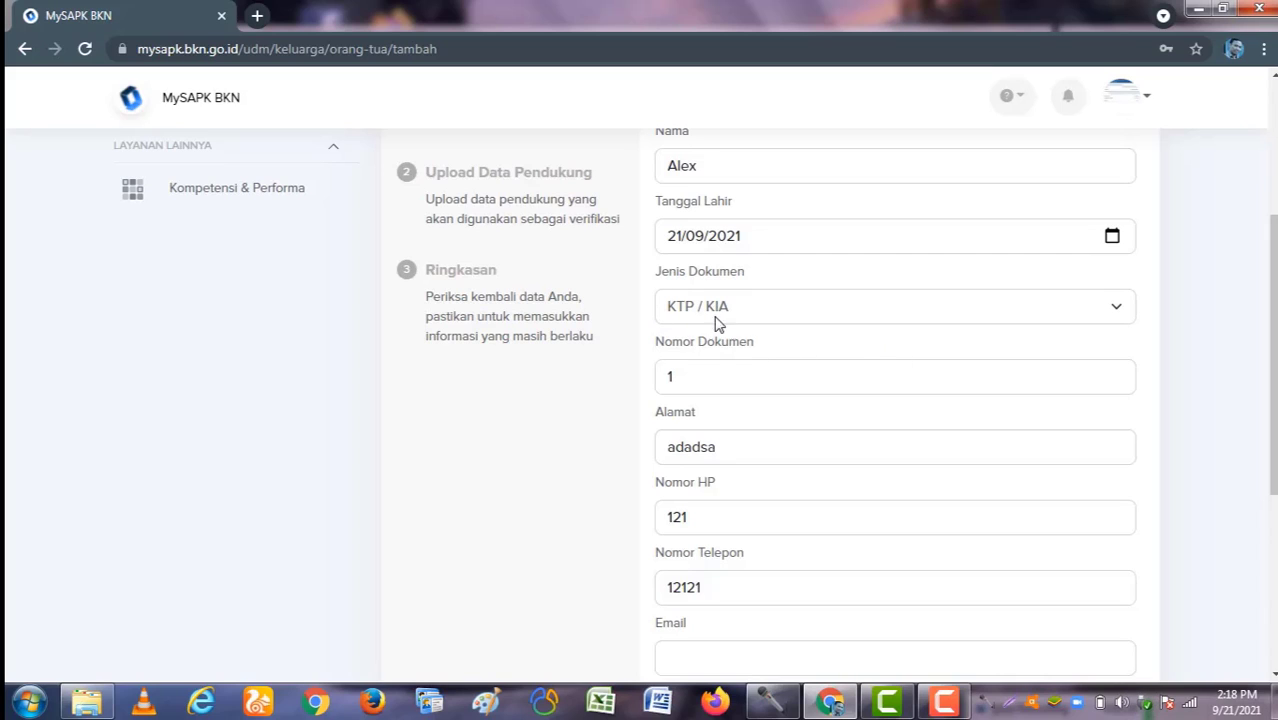
{"action": "left_click", "coordinate": [699, 378]}
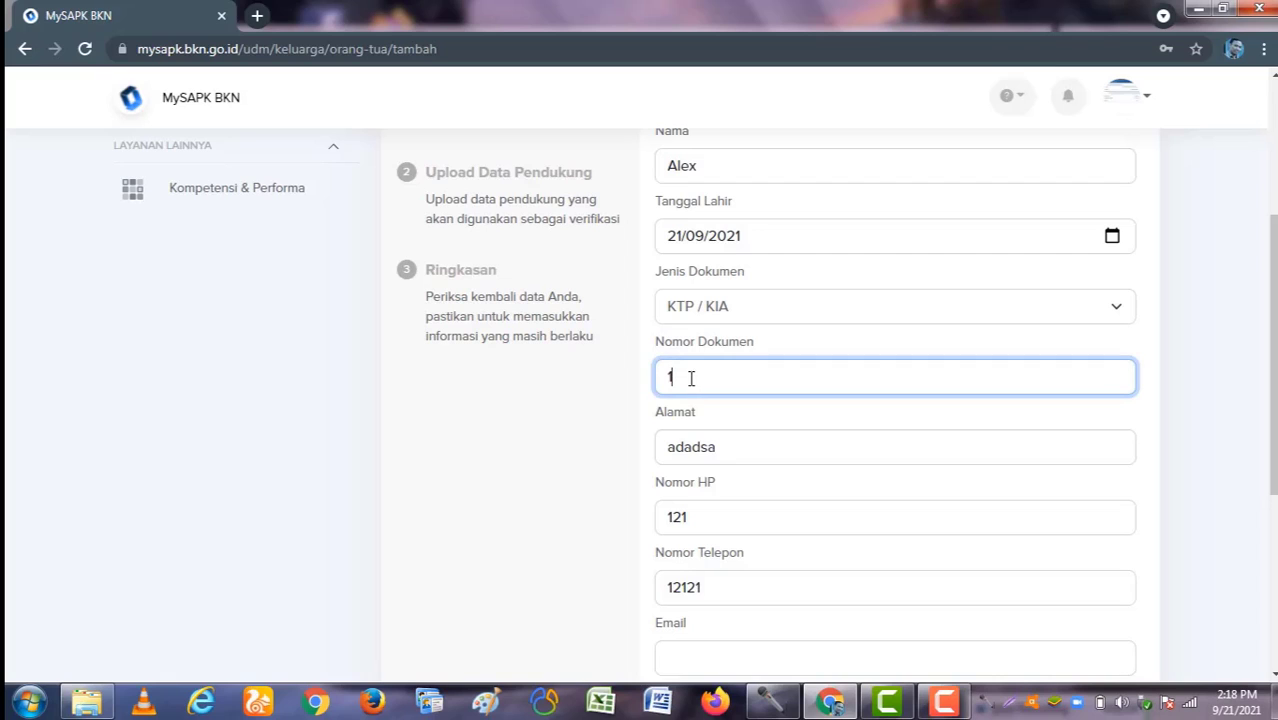
{"action": "scroll", "coordinate": [810, 445], "scroll_direction": "down", "scroll_amount": 5}
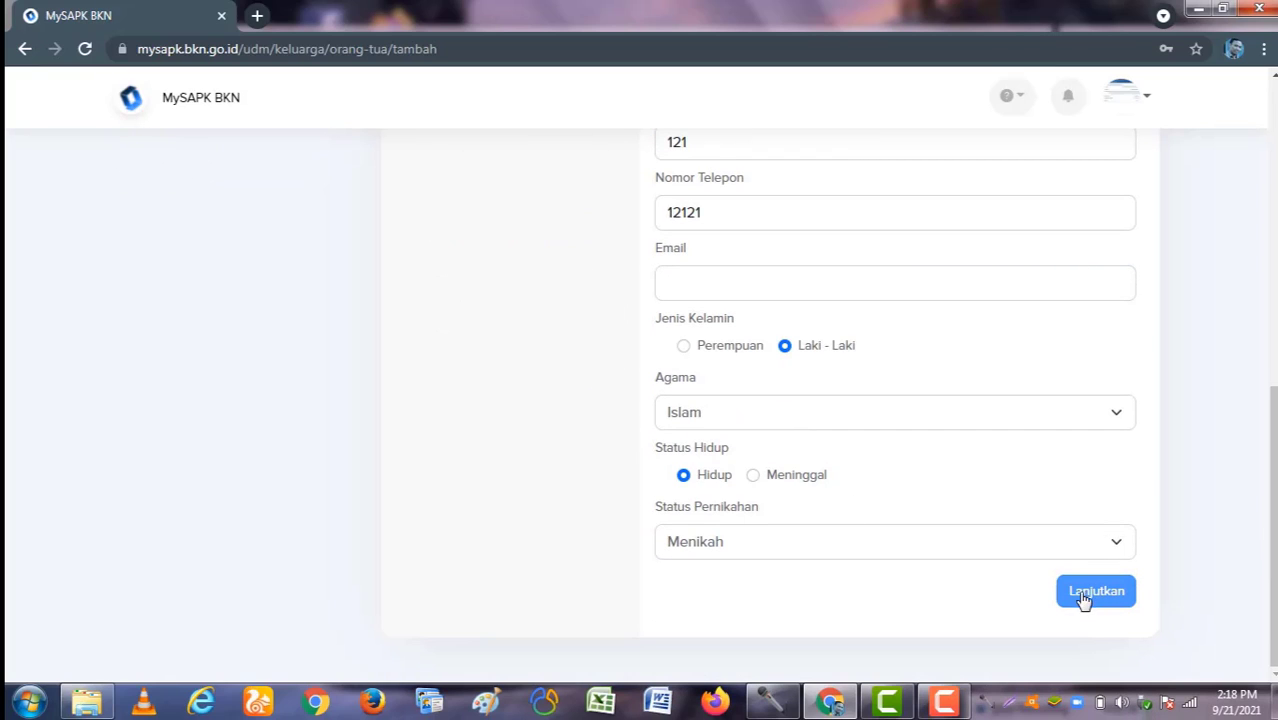
{"action": "left_click", "coordinate": [1091, 596]}
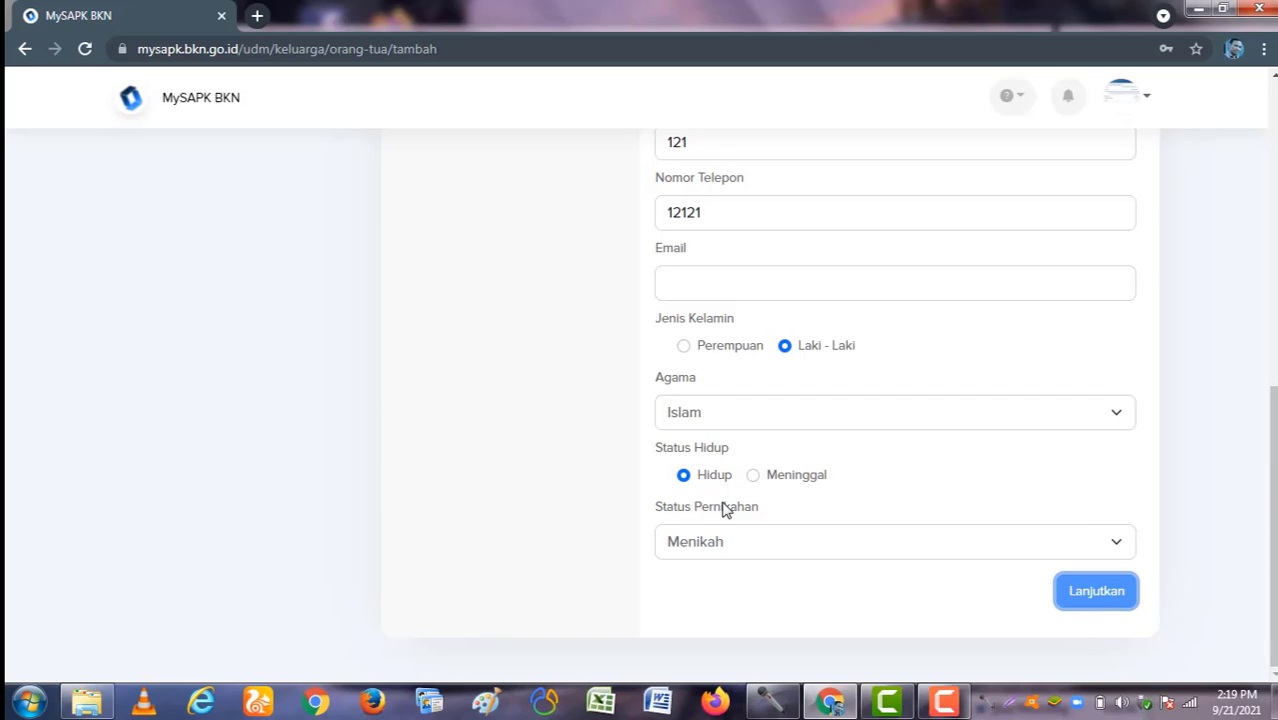
{"action": "scroll", "coordinate": [1055, 553], "scroll_direction": "up", "scroll_amount": 3}
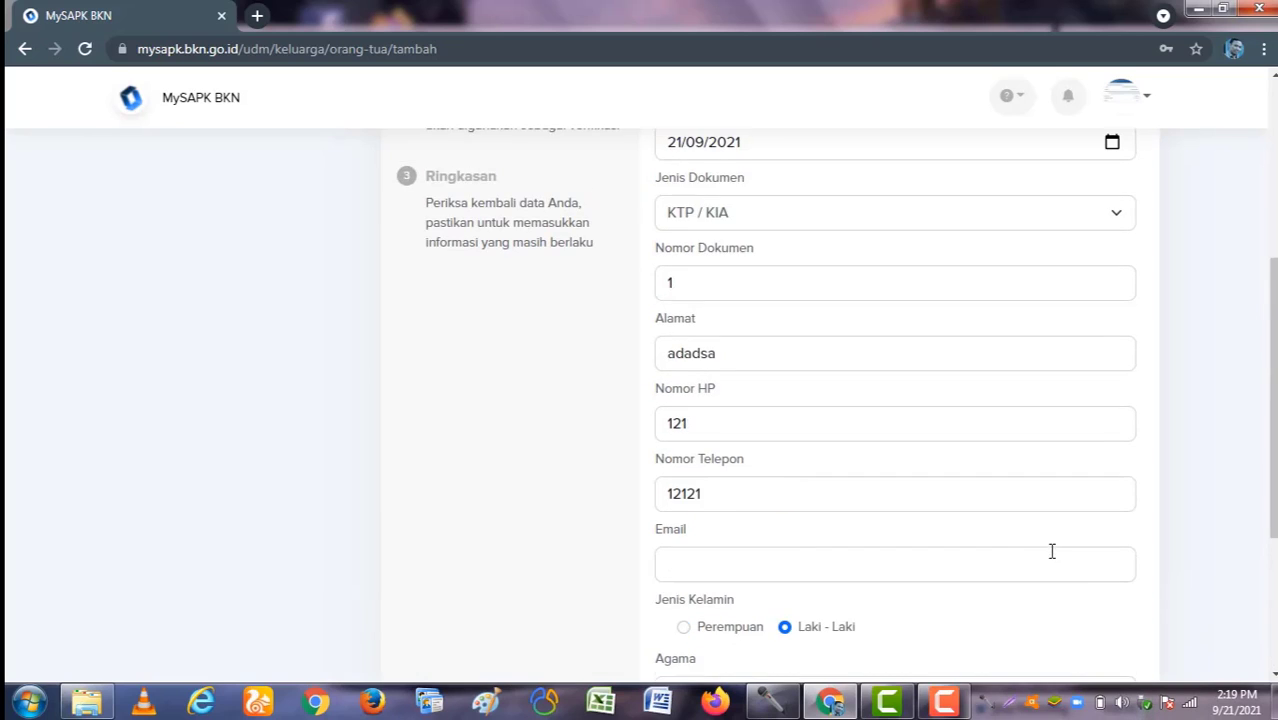
{"action": "scroll", "coordinate": [1023, 553], "scroll_direction": "up", "scroll_amount": 3}
{"action": "scroll", "coordinate": [862, 518], "scroll_direction": "down", "scroll_amount": 2}
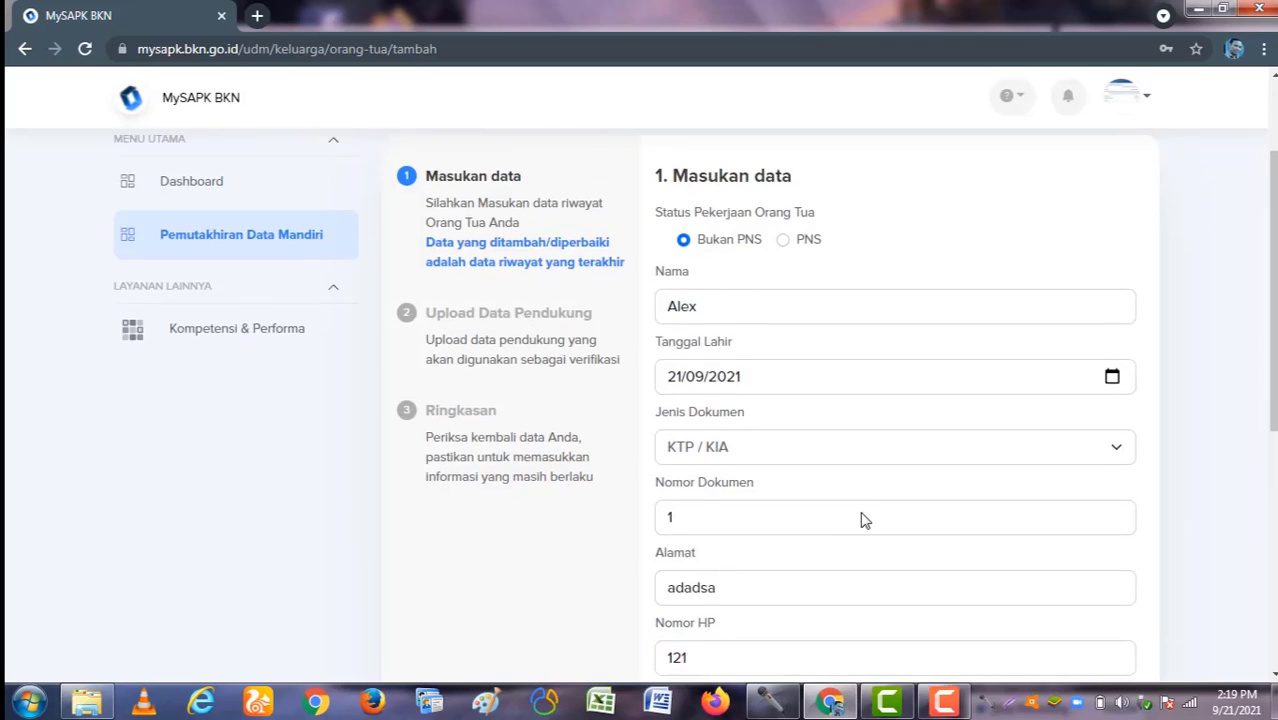
{"action": "scroll", "coordinate": [862, 518], "scroll_direction": "down", "scroll_amount": 4}
Step: Skip the optional KK and birth certificate uploads, tick the declaration, and submit the parent record
{"action": "left_click", "coordinate": [1104, 594]}
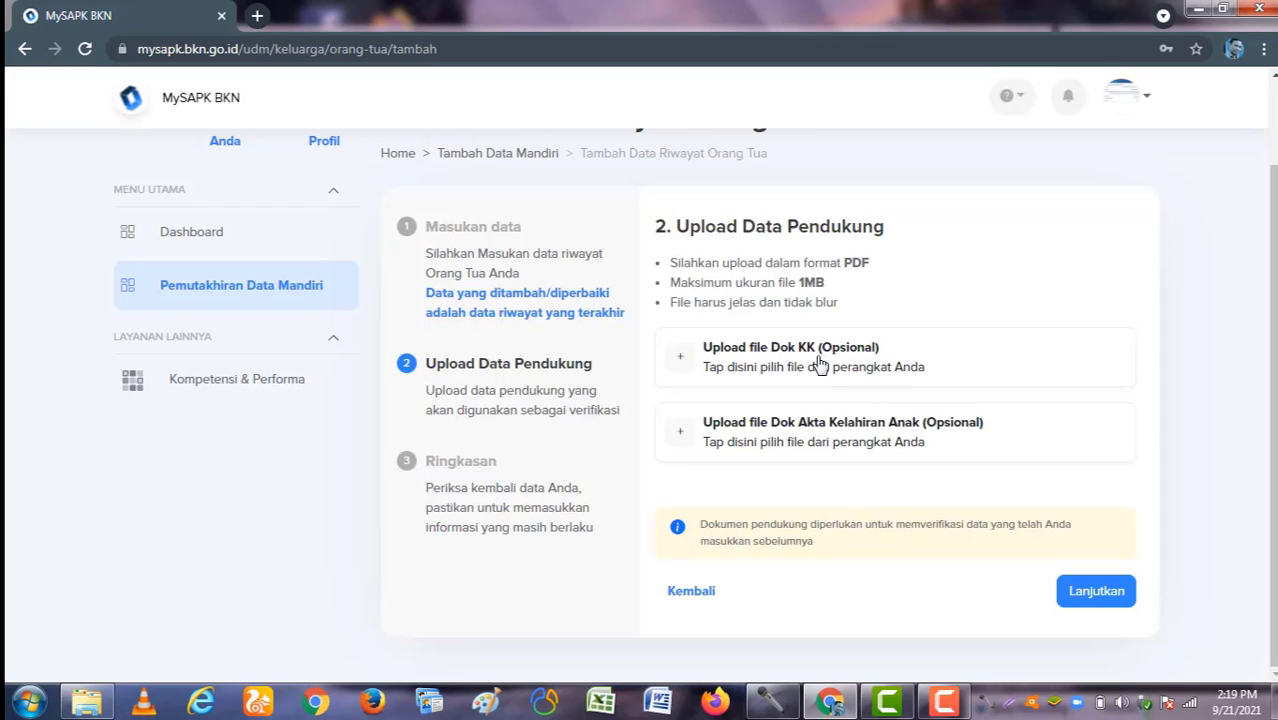
{"action": "left_click", "coordinate": [1062, 594]}
{"action": "scroll", "coordinate": [859, 576], "scroll_direction": "down", "scroll_amount": 5}
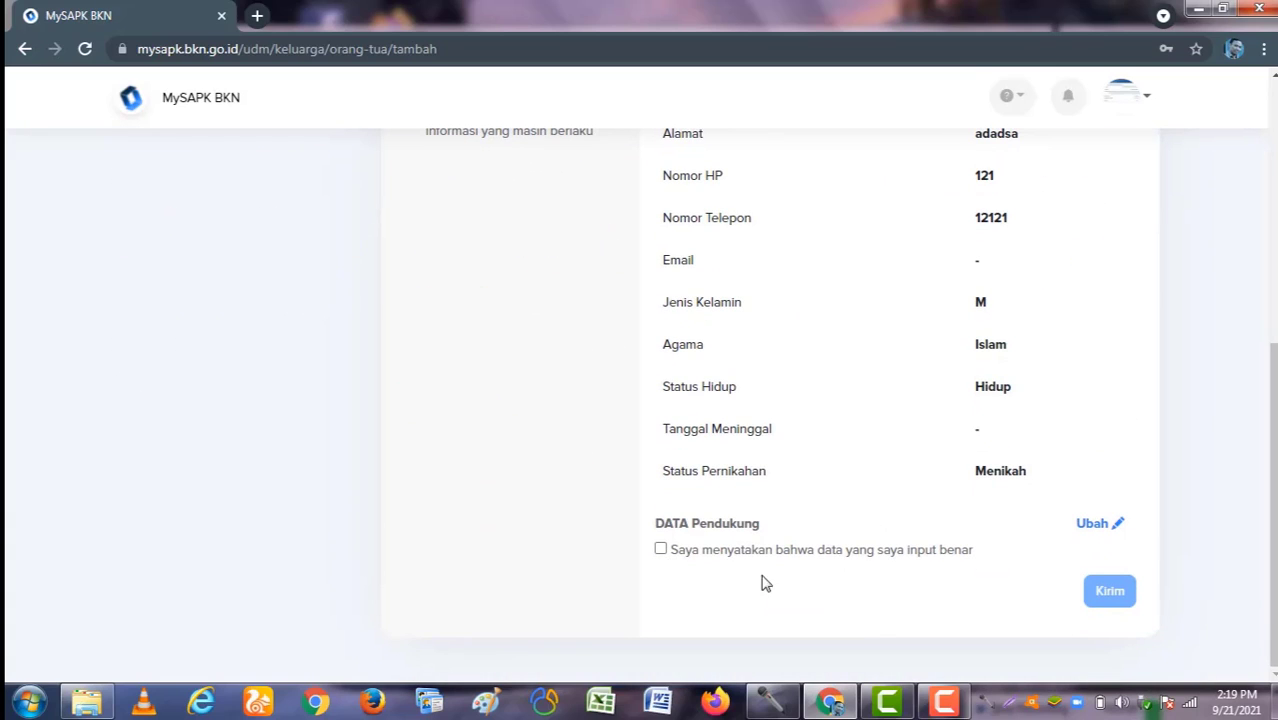
{"action": "left_click", "coordinate": [660, 549]}
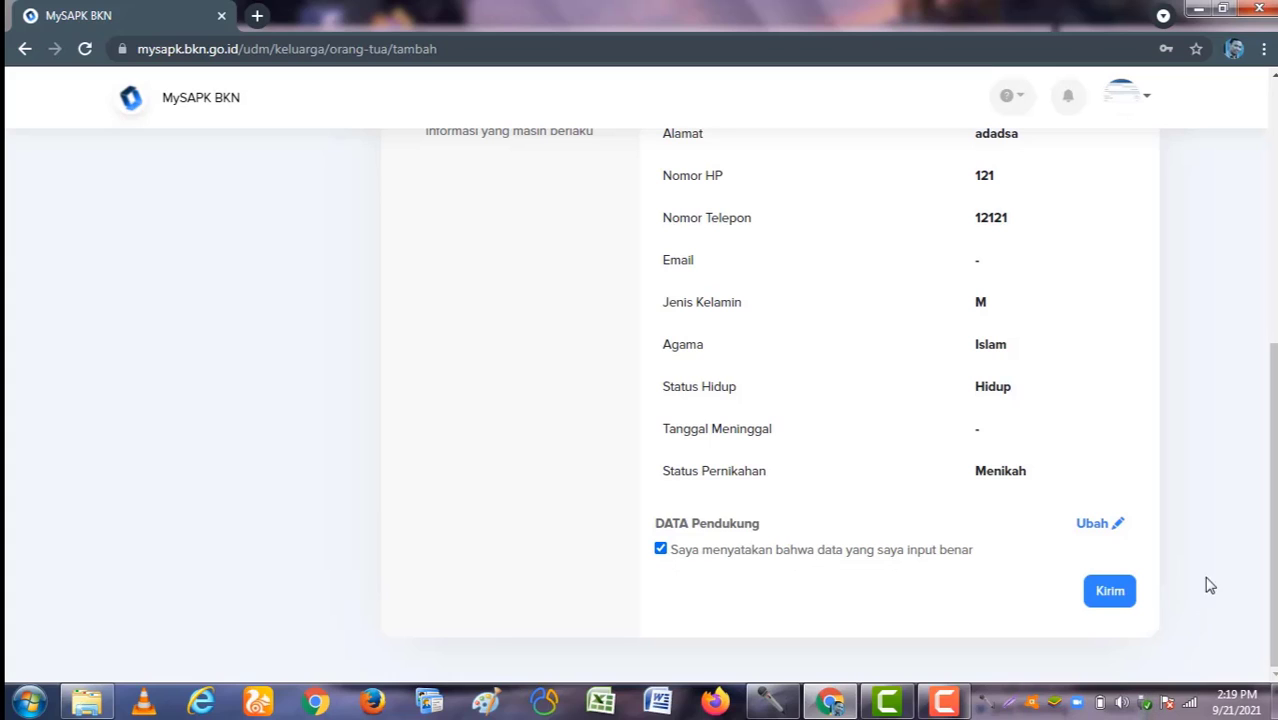
{"action": "left_click", "coordinate": [1110, 591]}
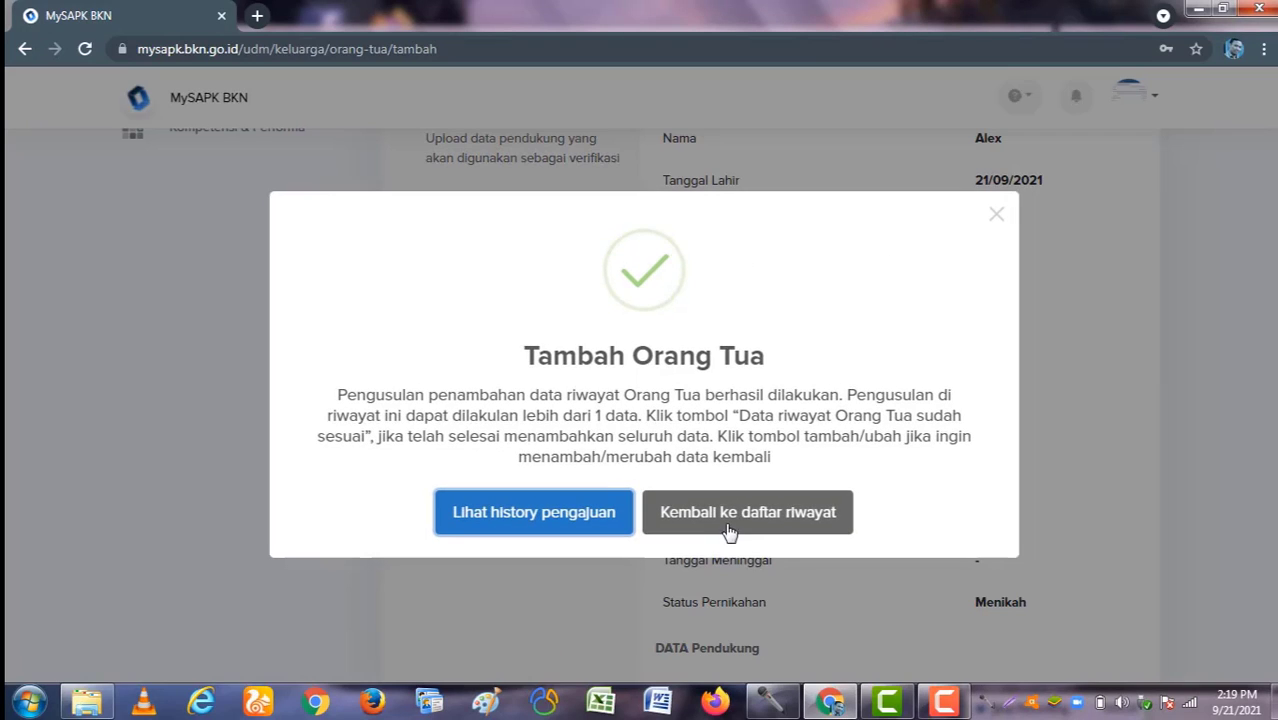
Step: Dismiss the success dialog, reopen Riwayat Keluarga and start another Orang Tua record
{"action": "left_click", "coordinate": [730, 524]}
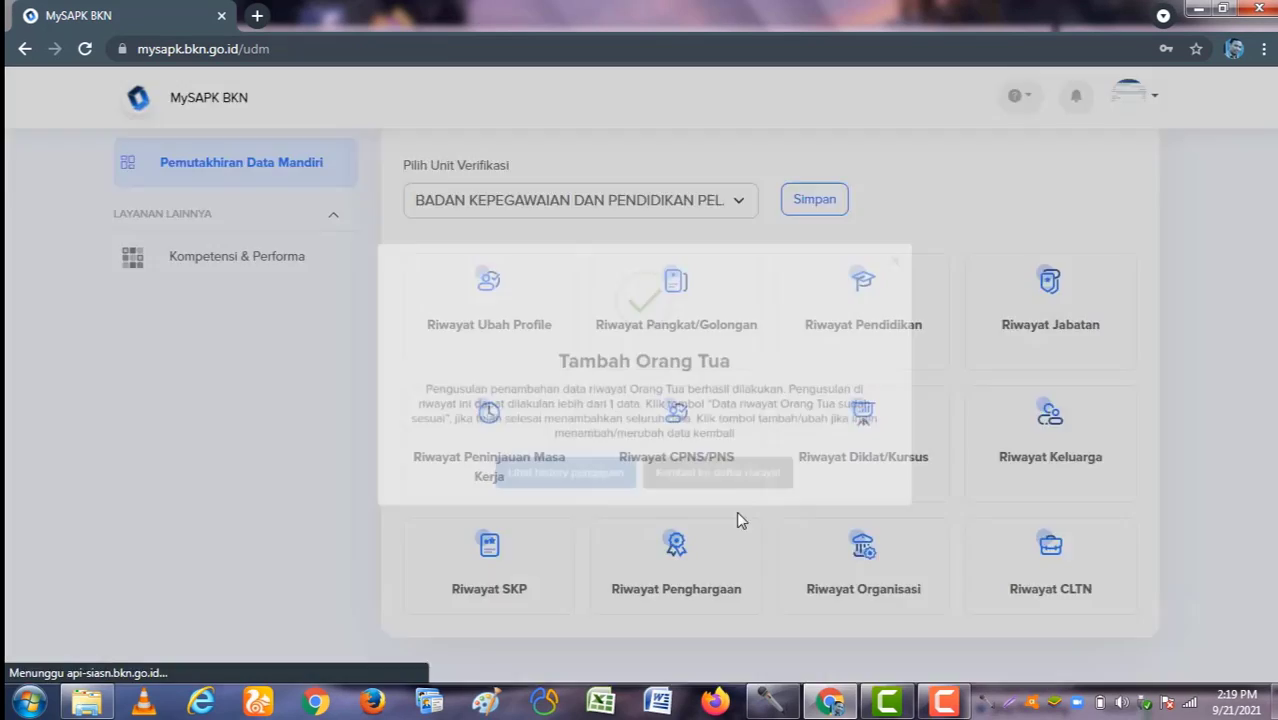
{"action": "scroll", "coordinate": [743, 510], "scroll_direction": "down", "scroll_amount": 3}
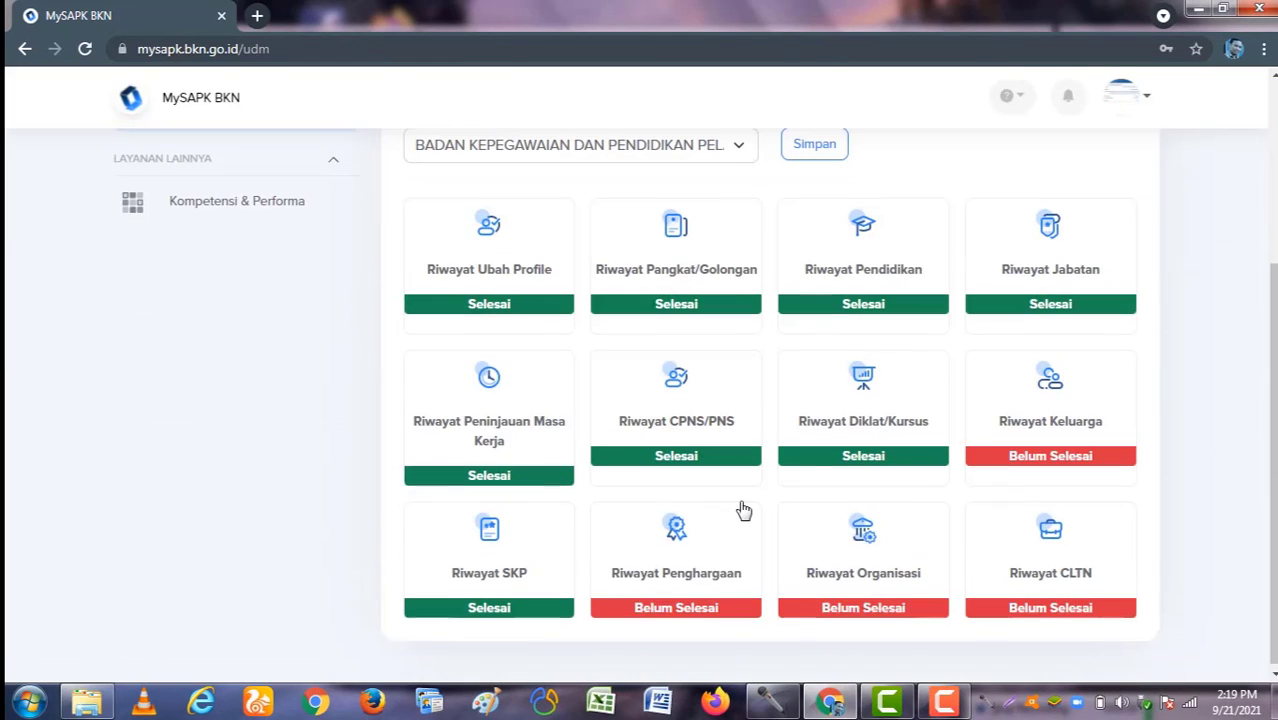
{"action": "left_click", "coordinate": [1052, 420]}
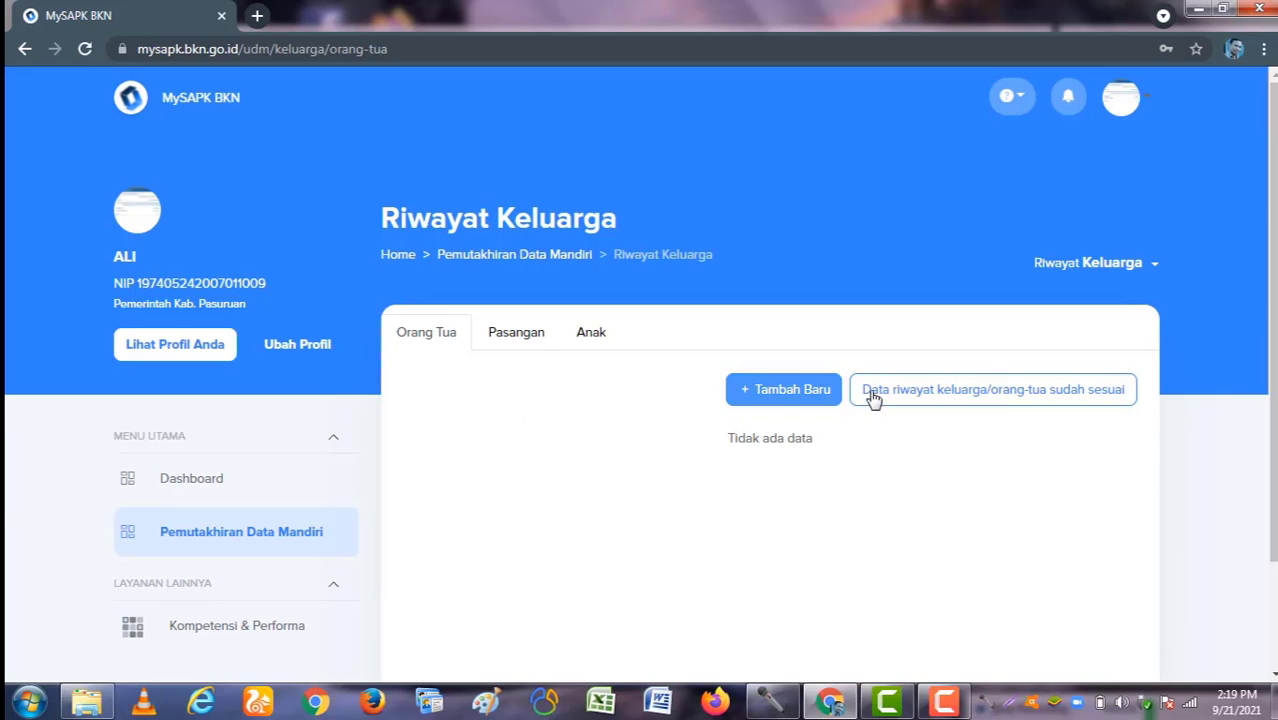
{"action": "left_click", "coordinate": [772, 400]}
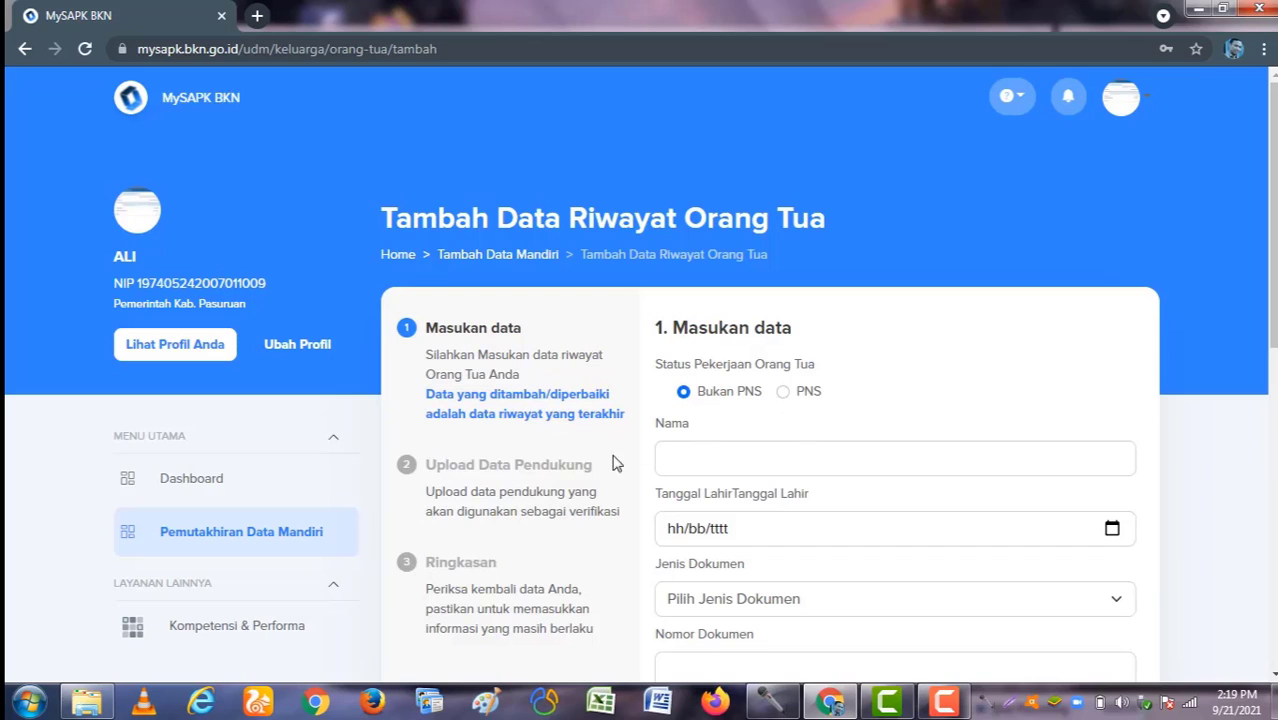
Step: Set the parent's birth date to the 21st, choose document type KTP / KIA, and enter the document number
{"action": "scroll", "coordinate": [784, 445], "scroll_direction": "down", "scroll_amount": 2}
{"action": "left_click", "coordinate": [707, 360]}
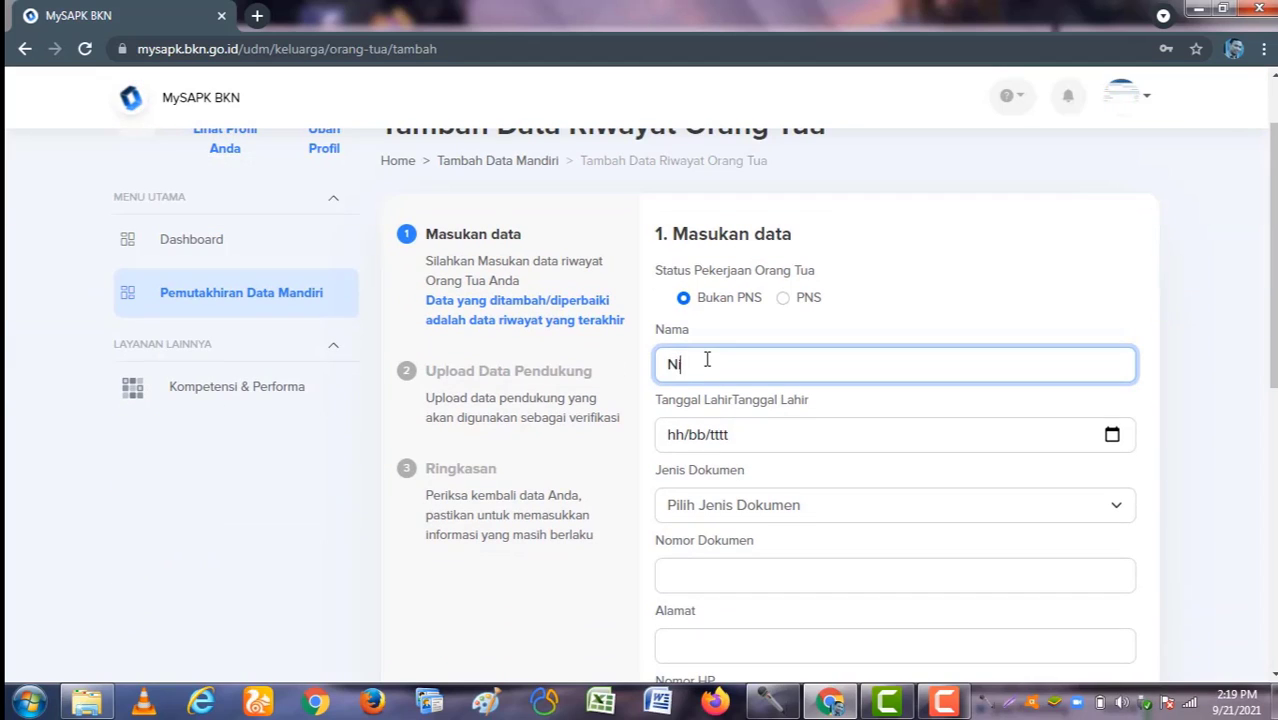
{"action": "left_click", "coordinate": [1112, 436]}
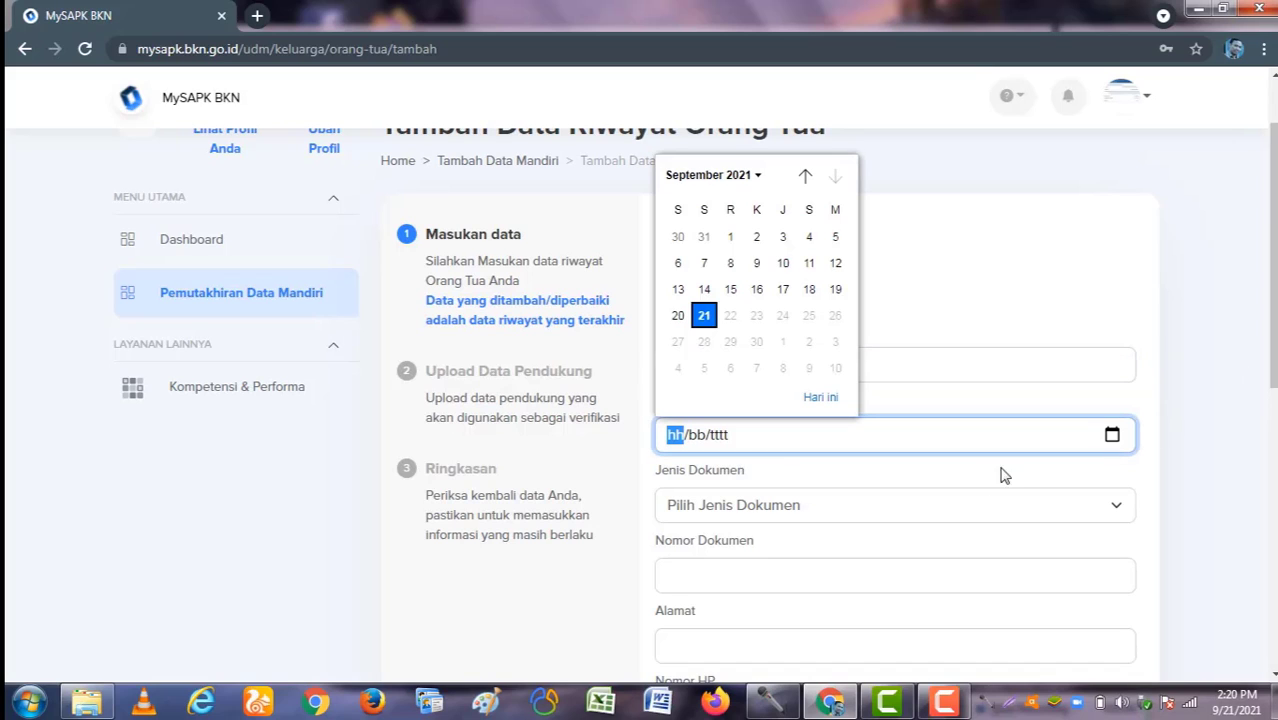
{"action": "left_click", "coordinate": [704, 316]}
{"action": "left_click", "coordinate": [772, 516]}
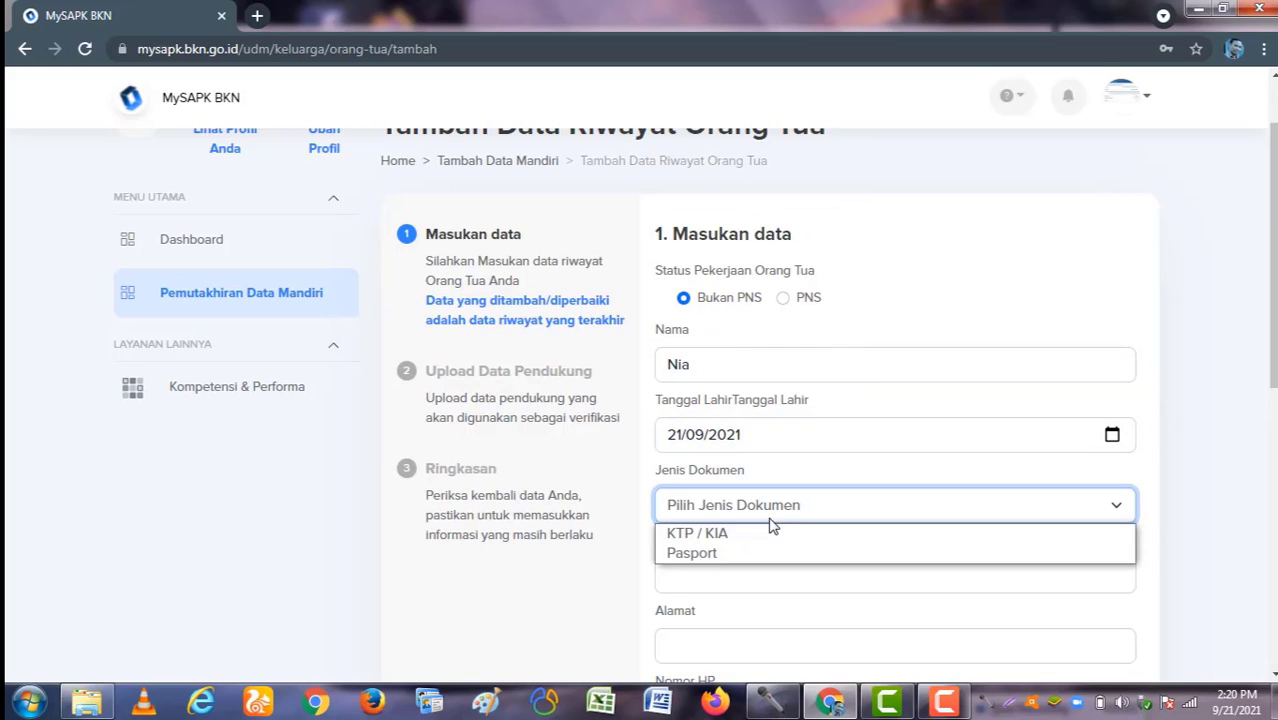
{"action": "left_click", "coordinate": [770, 533]}
{"action": "left_click", "coordinate": [744, 572]}
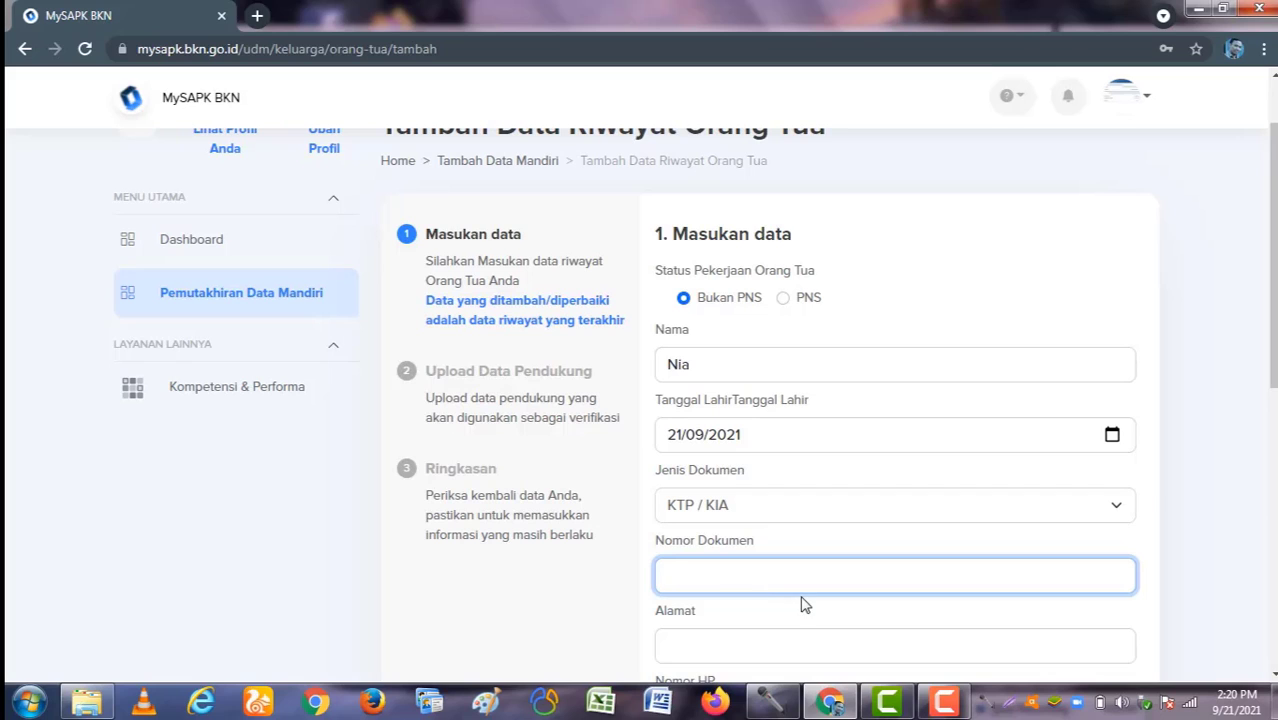
{"action": "type", "text": "123"}
Step: Fill in the parent's address, mobile number and Nomor Telepon
{"action": "scroll", "coordinate": [808, 607], "scroll_direction": "down", "scroll_amount": 1}
{"action": "left_click", "coordinate": [790, 545]}
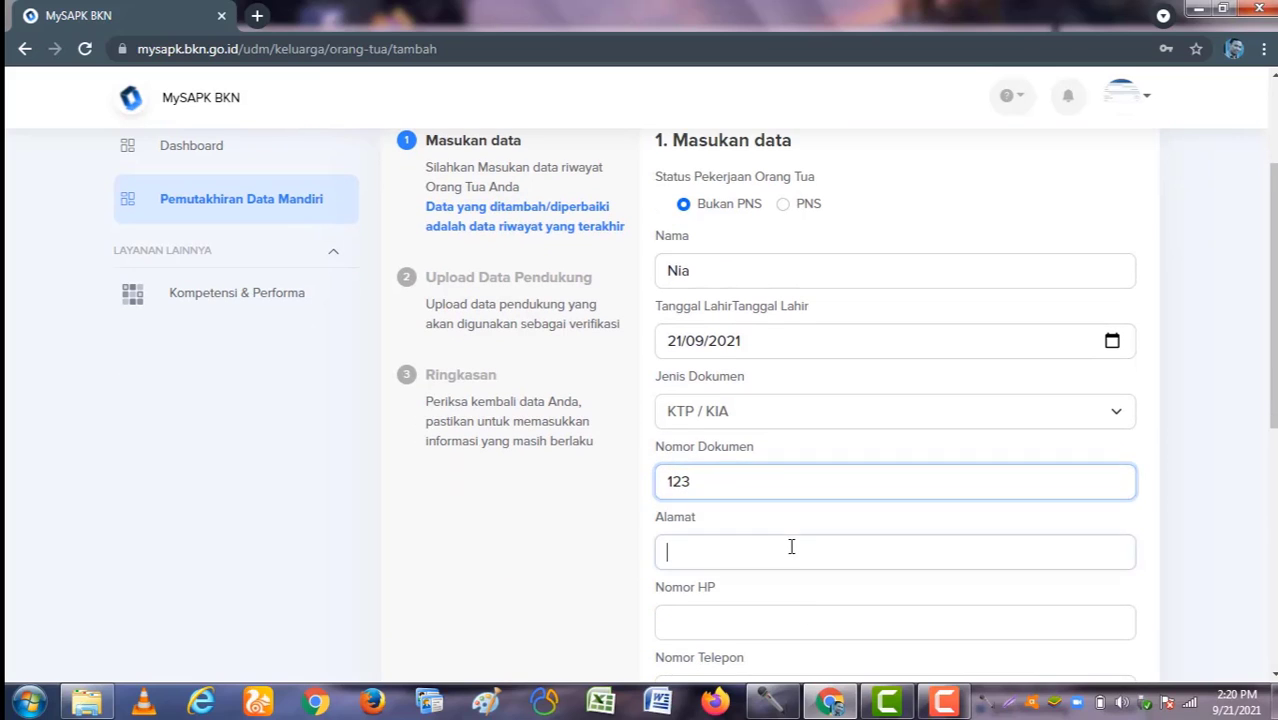
{"action": "type", "text": "adsada"}
{"action": "left_click", "coordinate": [787, 624]}
{"action": "type", "text": "123"}
{"action": "scroll", "coordinate": [795, 615], "scroll_direction": "down", "scroll_amount": 1}
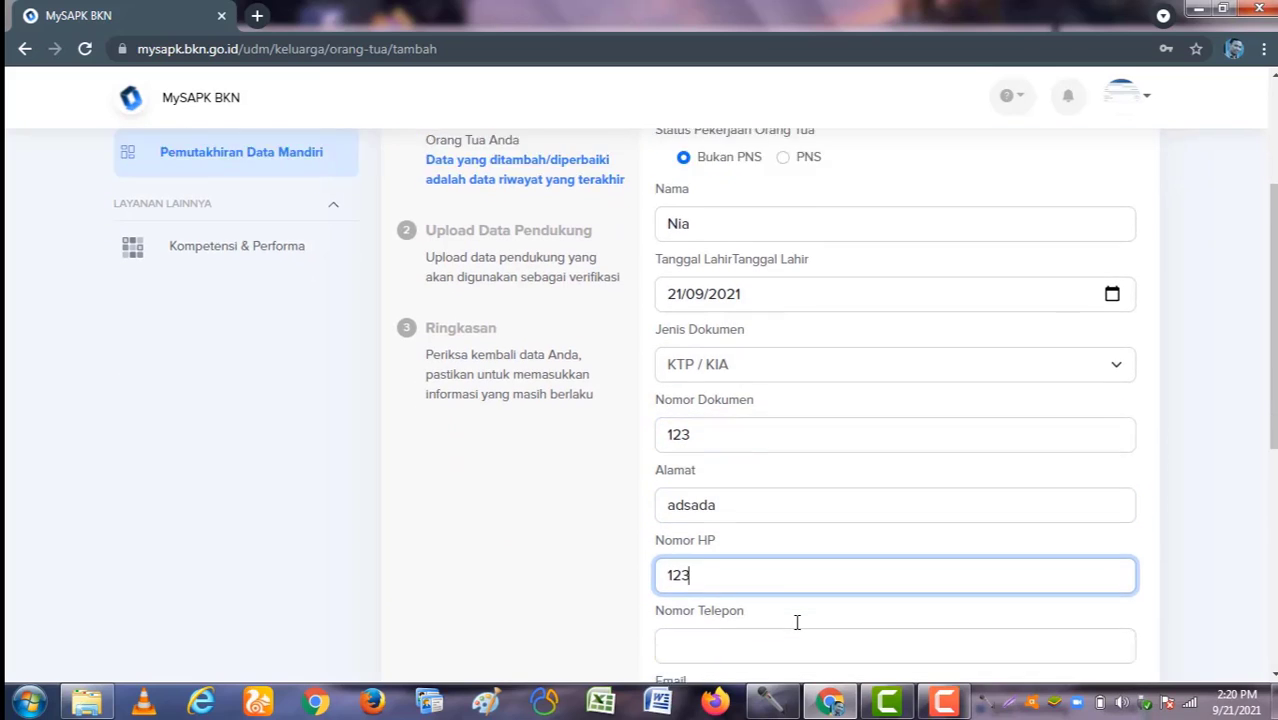
{"action": "left_click", "coordinate": [797, 597]}
{"action": "type", "text": "345"}
Step: Mark the parent as Perempuan, Hidup, Islam and Menikah, then continue to Upload Data Pendukung
{"action": "scroll", "coordinate": [796, 606], "scroll_direction": "down", "scroll_amount": 2}
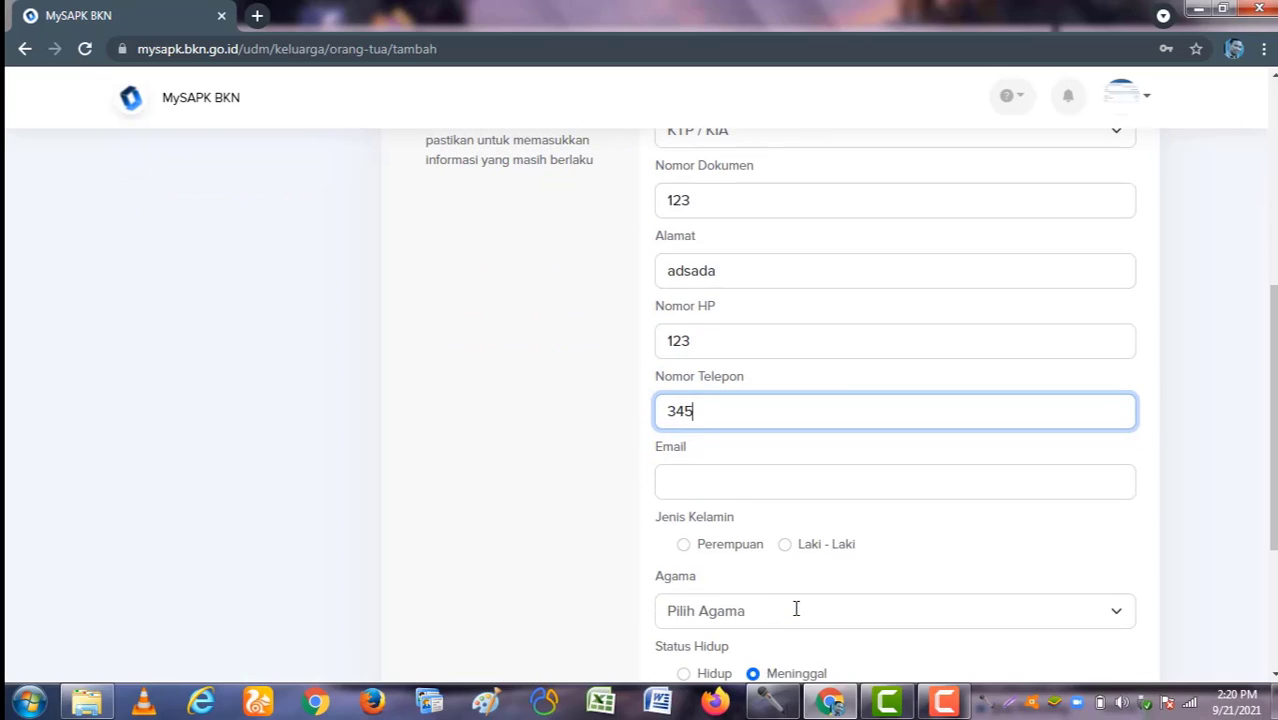
{"action": "left_click", "coordinate": [706, 548]}
{"action": "scroll", "coordinate": [765, 590], "scroll_direction": "down", "scroll_amount": 2}
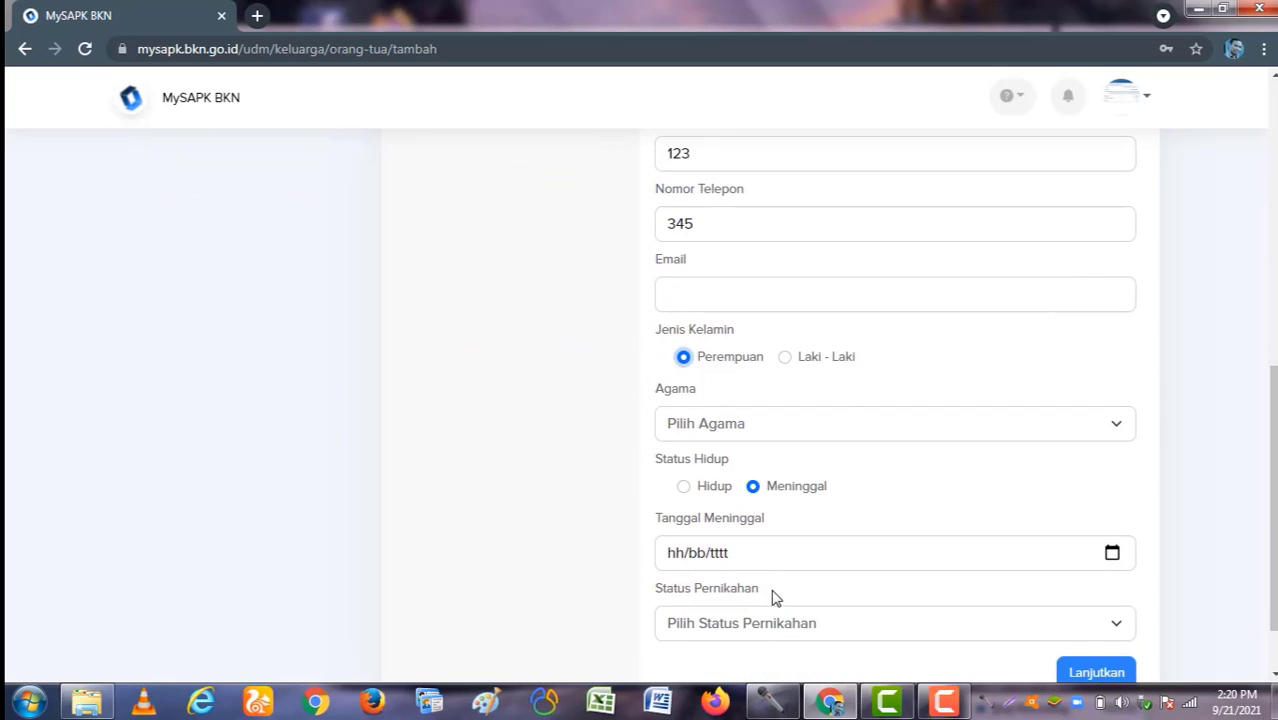
{"action": "left_click", "coordinate": [683, 487]}
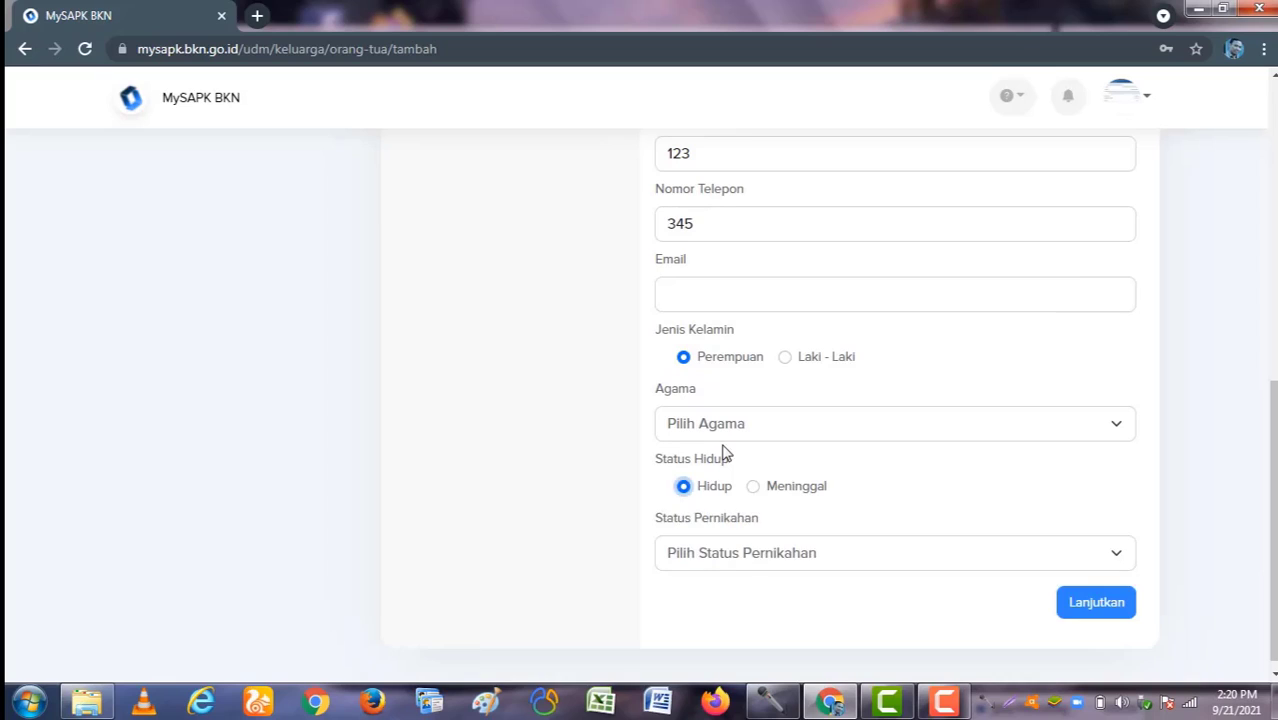
{"action": "left_click", "coordinate": [727, 432]}
{"action": "left_click", "coordinate": [722, 451]}
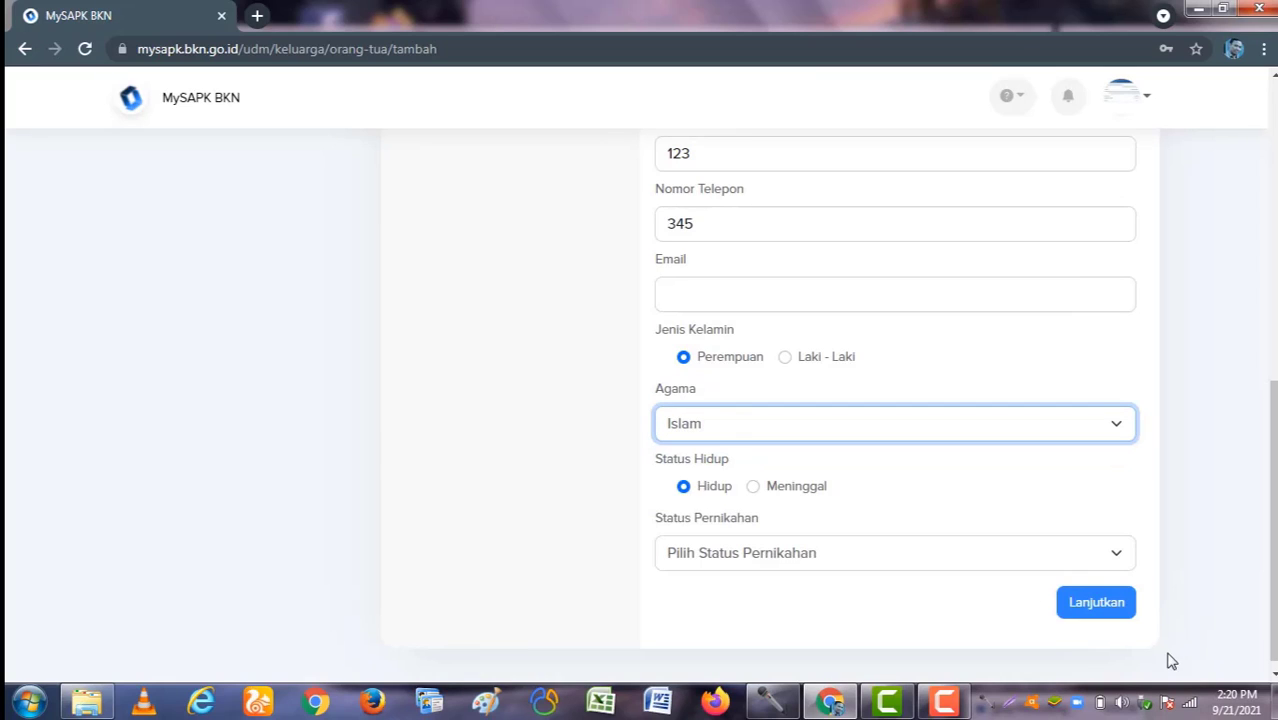
{"action": "left_click", "coordinate": [1060, 560]}
{"action": "left_click", "coordinate": [1028, 583]}
{"action": "left_click", "coordinate": [1082, 612]}
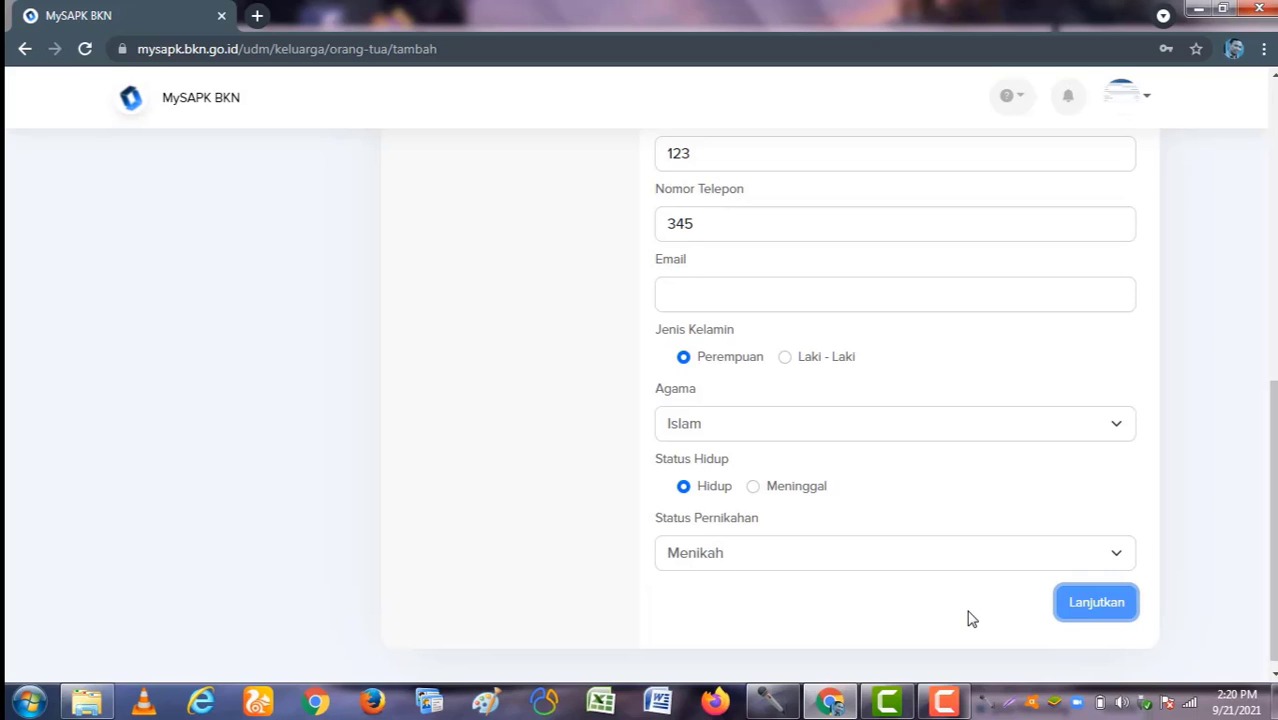
{"action": "scroll", "coordinate": [968, 621], "scroll_direction": "up", "scroll_amount": 5}
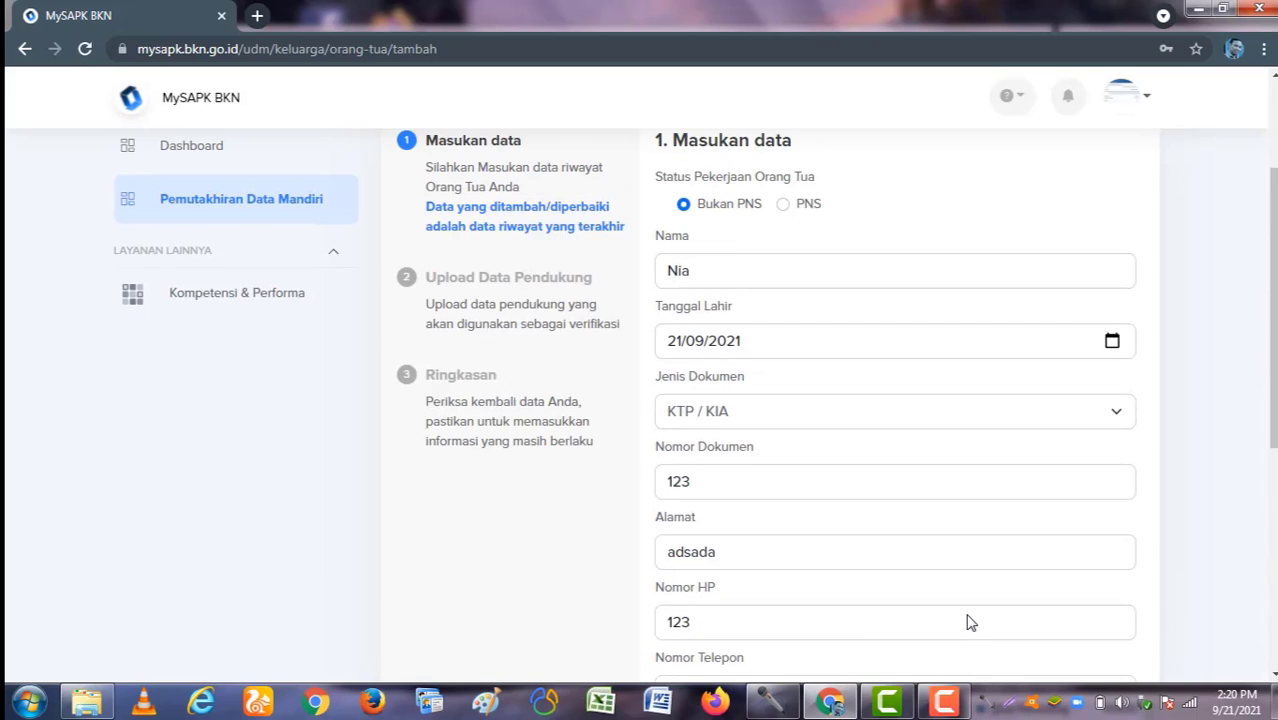
{"action": "scroll", "coordinate": [969, 617], "scroll_direction": "down", "scroll_amount": 4}
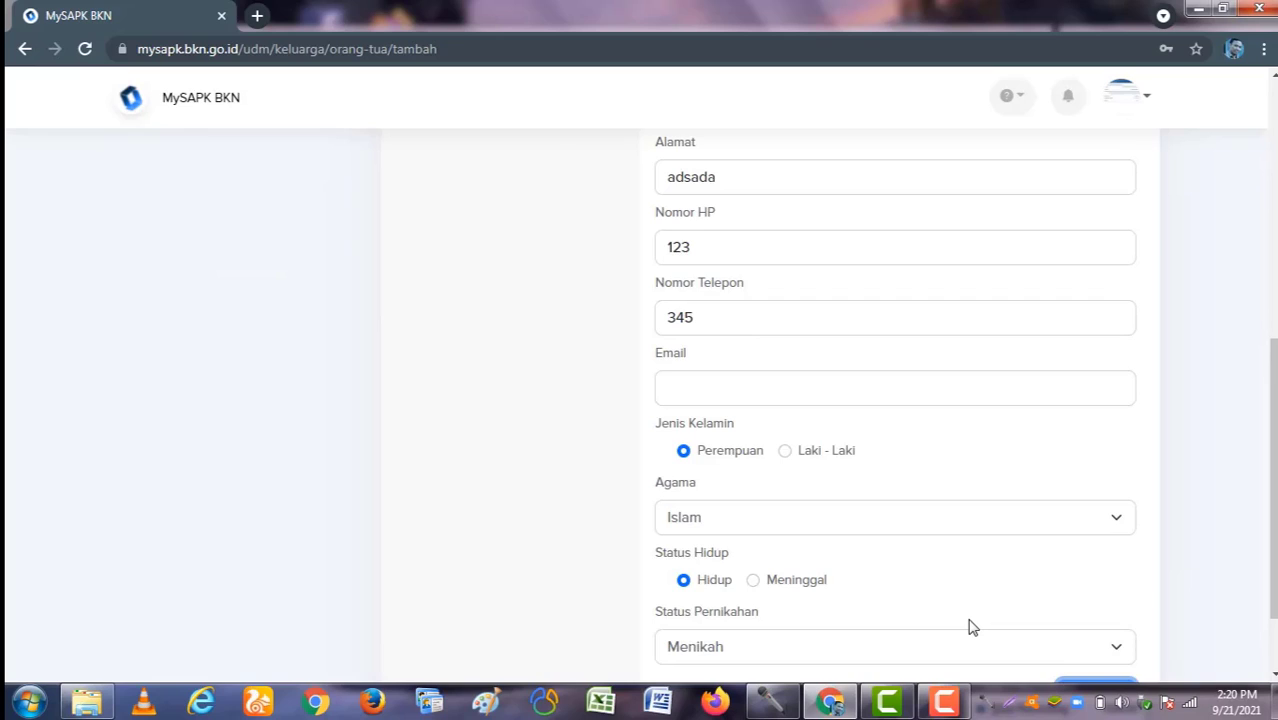
{"action": "scroll", "coordinate": [968, 626], "scroll_direction": "down", "scroll_amount": 1}
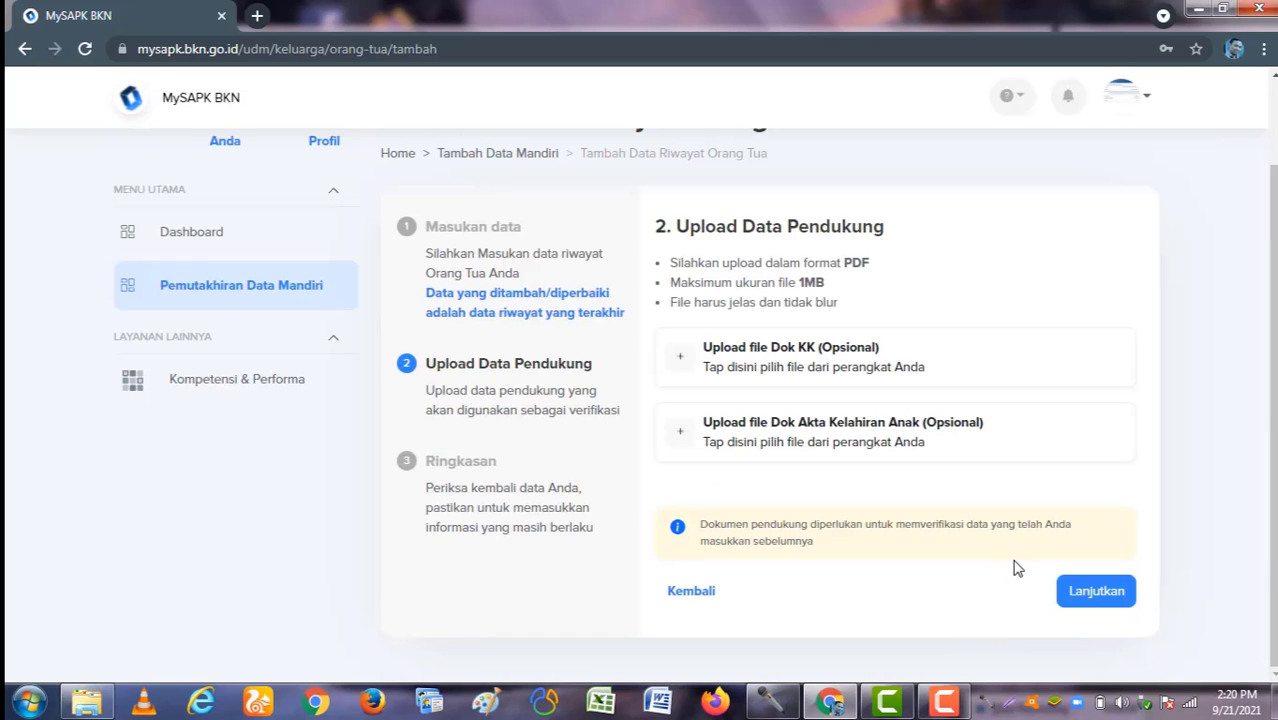
Step: Skip the uploads, tick the declaration, submit the parent record and return to the category list
{"action": "left_click", "coordinate": [1081, 592]}
{"action": "scroll", "coordinate": [770, 591], "scroll_direction": "down", "scroll_amount": 4}
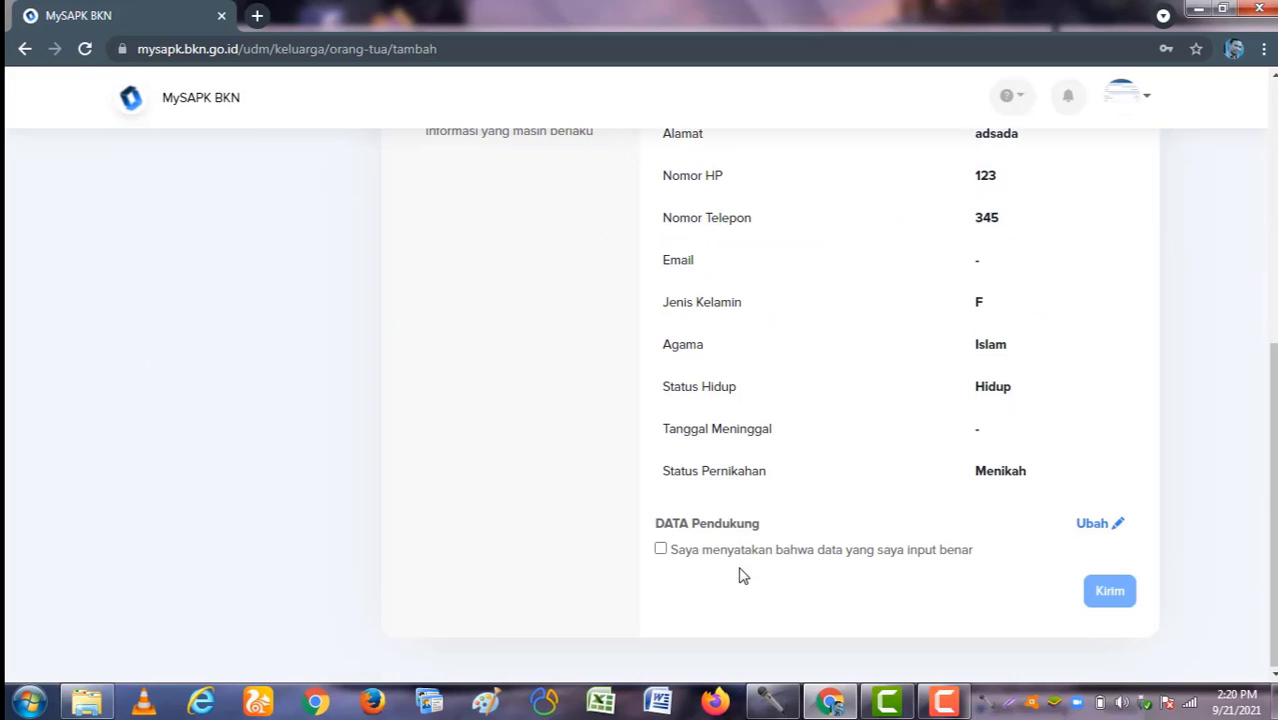
{"action": "left_click", "coordinate": [661, 550]}
{"action": "left_click", "coordinate": [1112, 591]}
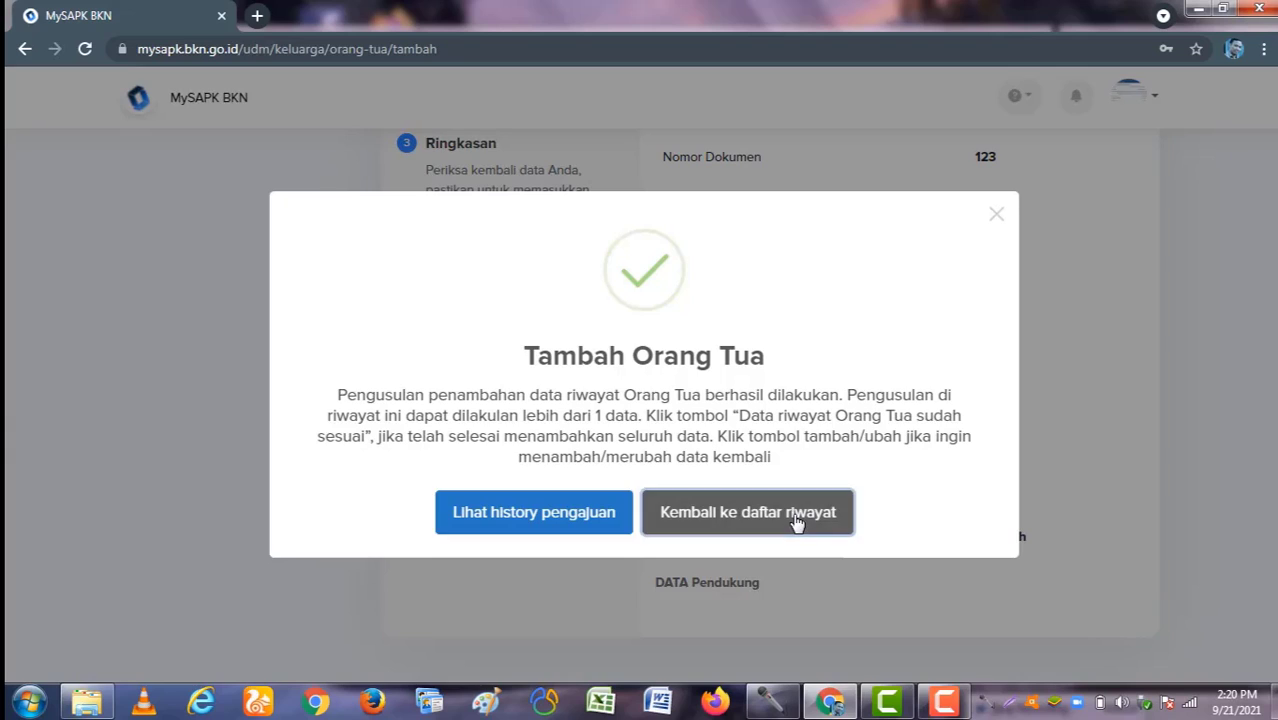
{"action": "left_click", "coordinate": [797, 521]}
{"action": "scroll", "coordinate": [830, 465], "scroll_direction": "down", "scroll_amount": 3}
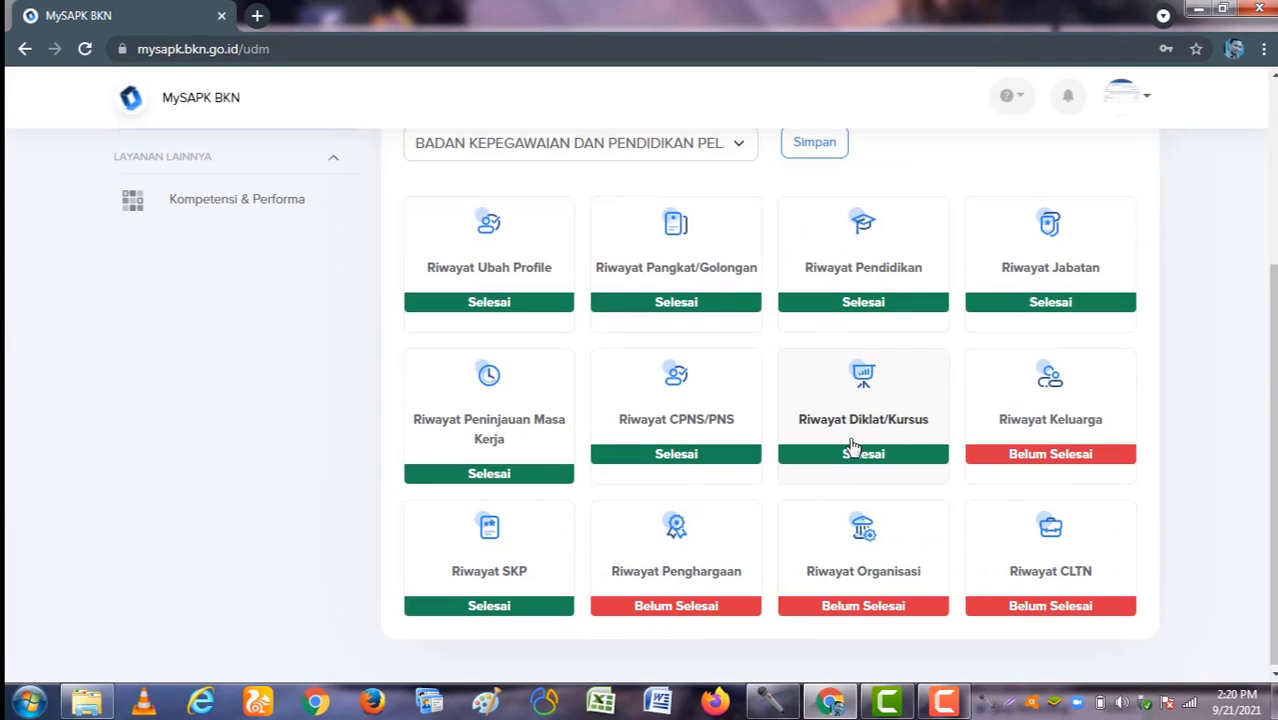
Step: Start a new spouse record from the Pasangan tab of Riwayat Keluarga
{"action": "left_click", "coordinate": [1032, 402]}
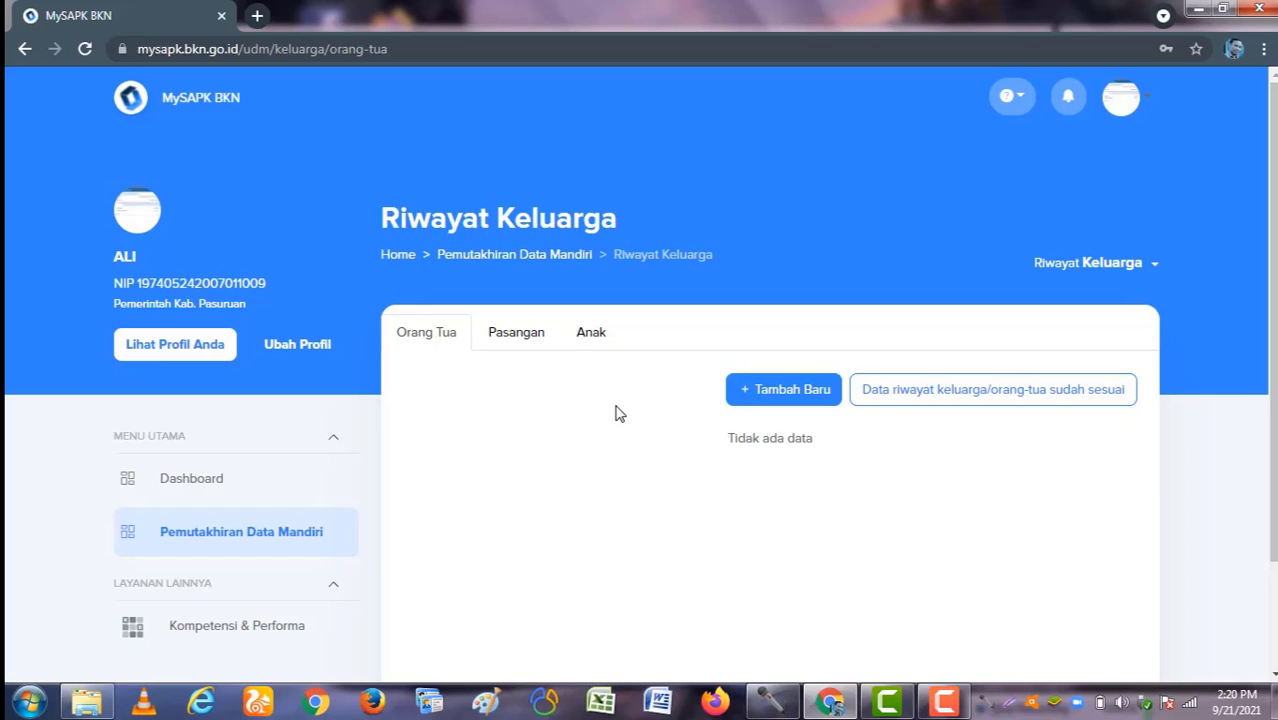
{"action": "left_click", "coordinate": [507, 340]}
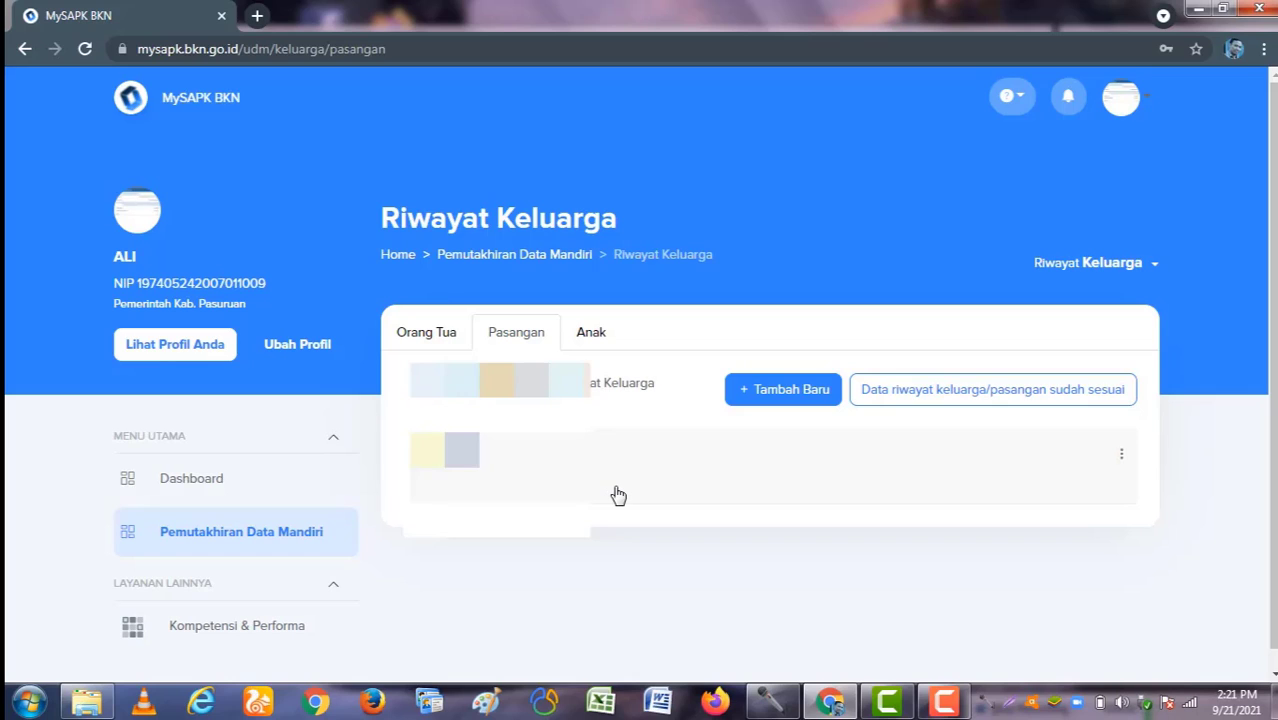
{"action": "left_click", "coordinate": [769, 395]}
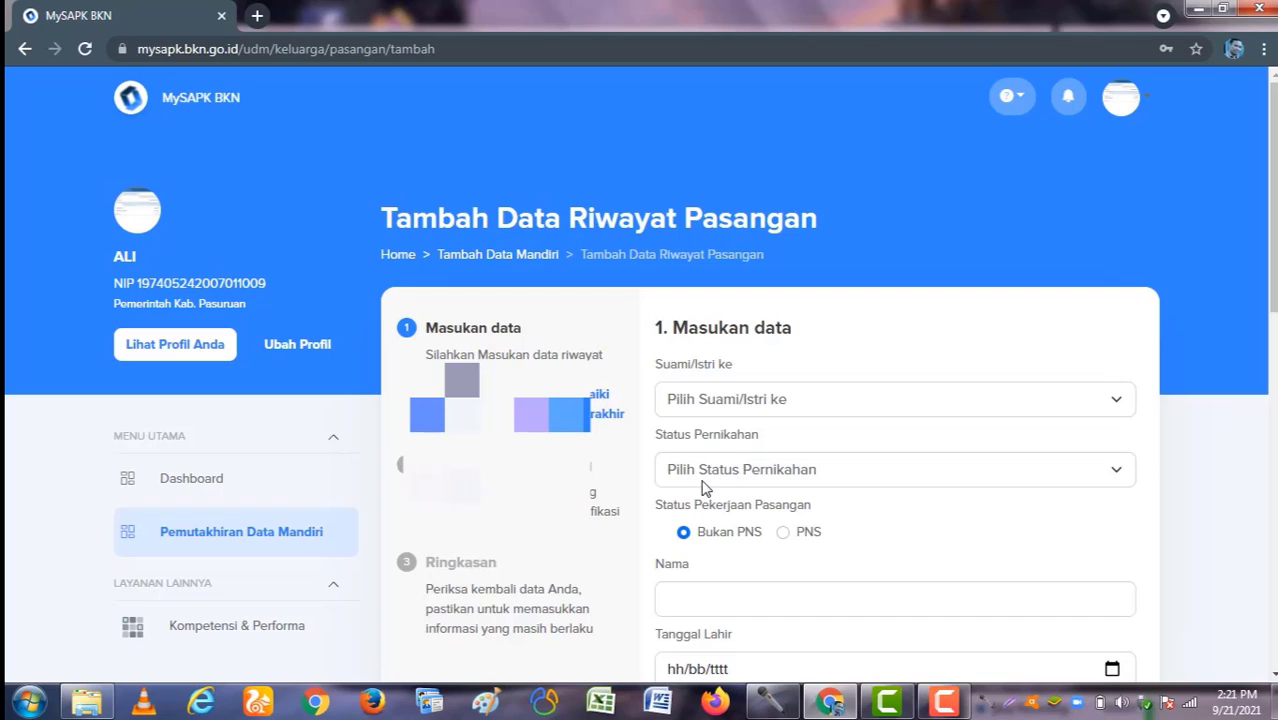
Step: Set the spouse order to 1, marital status to Cerai Hidup, and mark the spouse Bukan PNS
{"action": "left_click", "coordinate": [752, 400]}
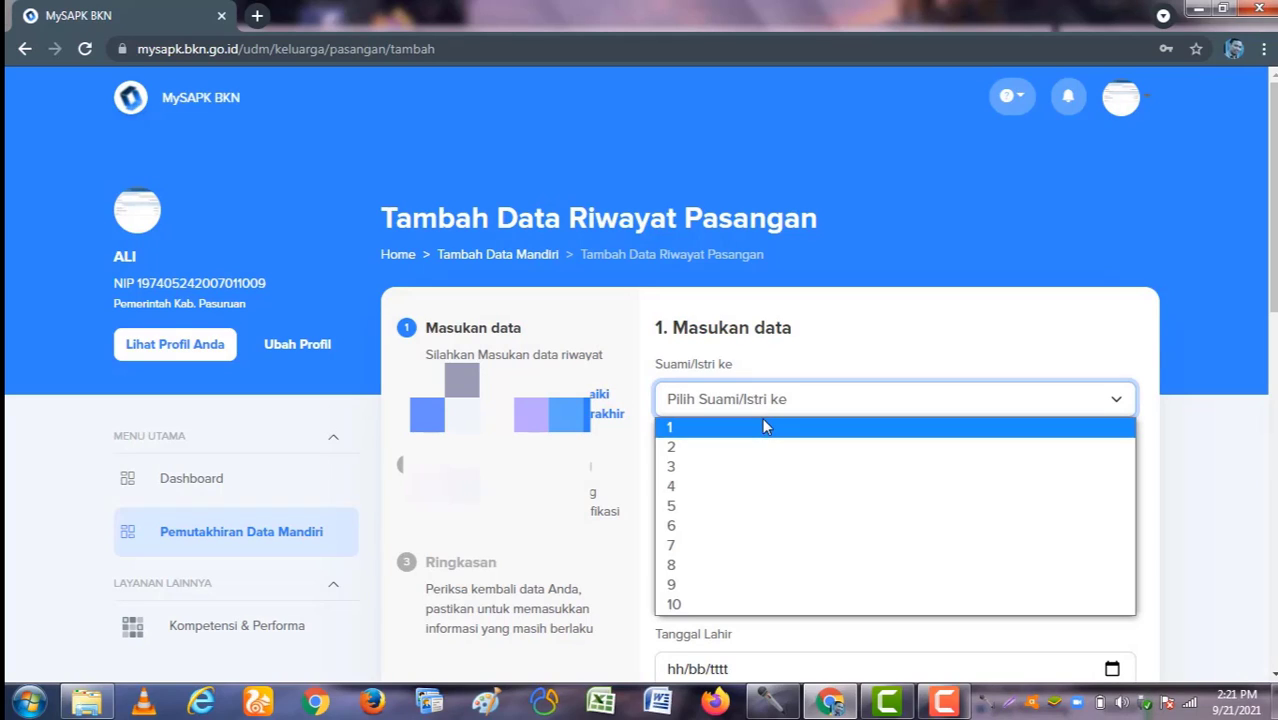
{"action": "left_click", "coordinate": [764, 427]}
{"action": "scroll", "coordinate": [762, 445], "scroll_direction": "down", "scroll_amount": 2}
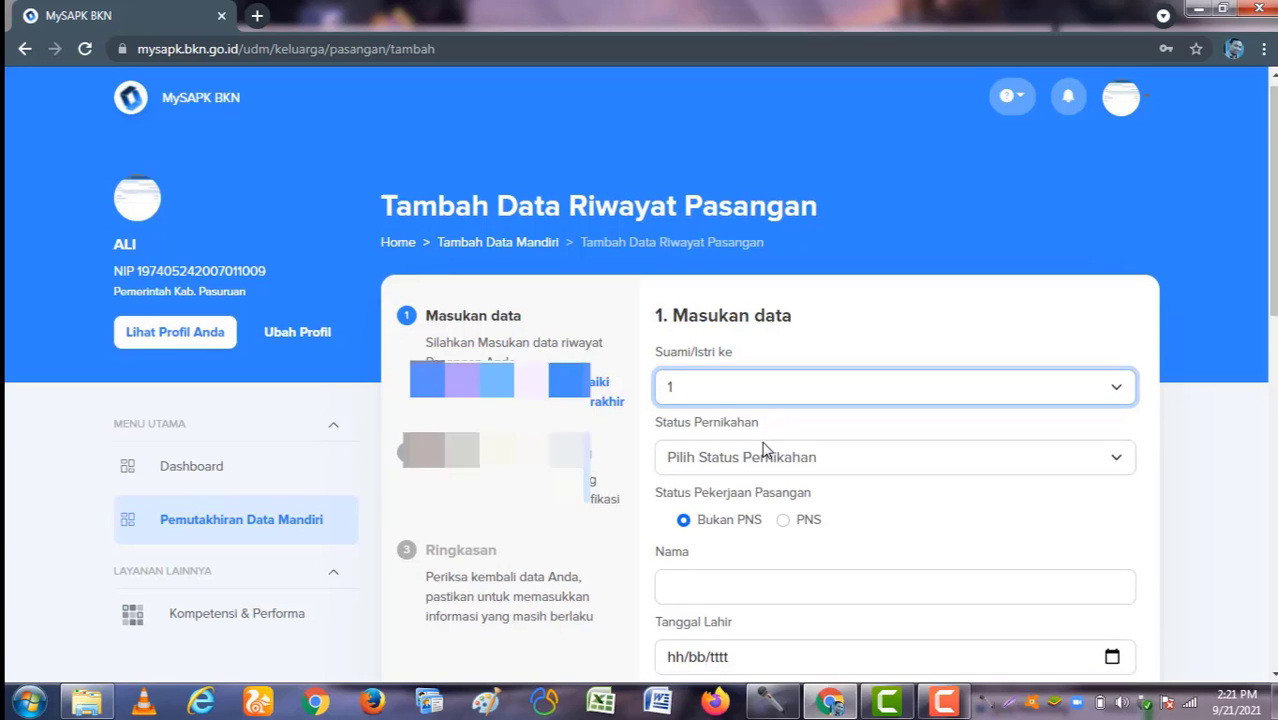
{"action": "left_click", "coordinate": [756, 290]}
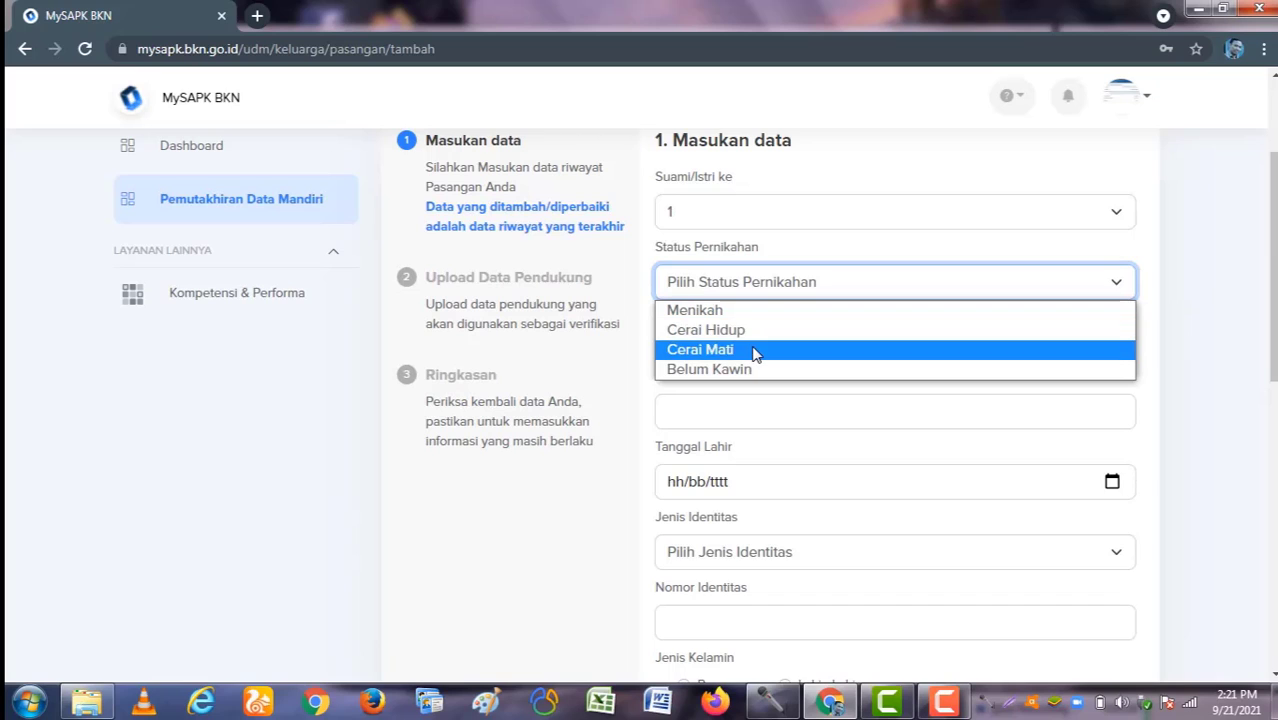
{"action": "left_click", "coordinate": [755, 331]}
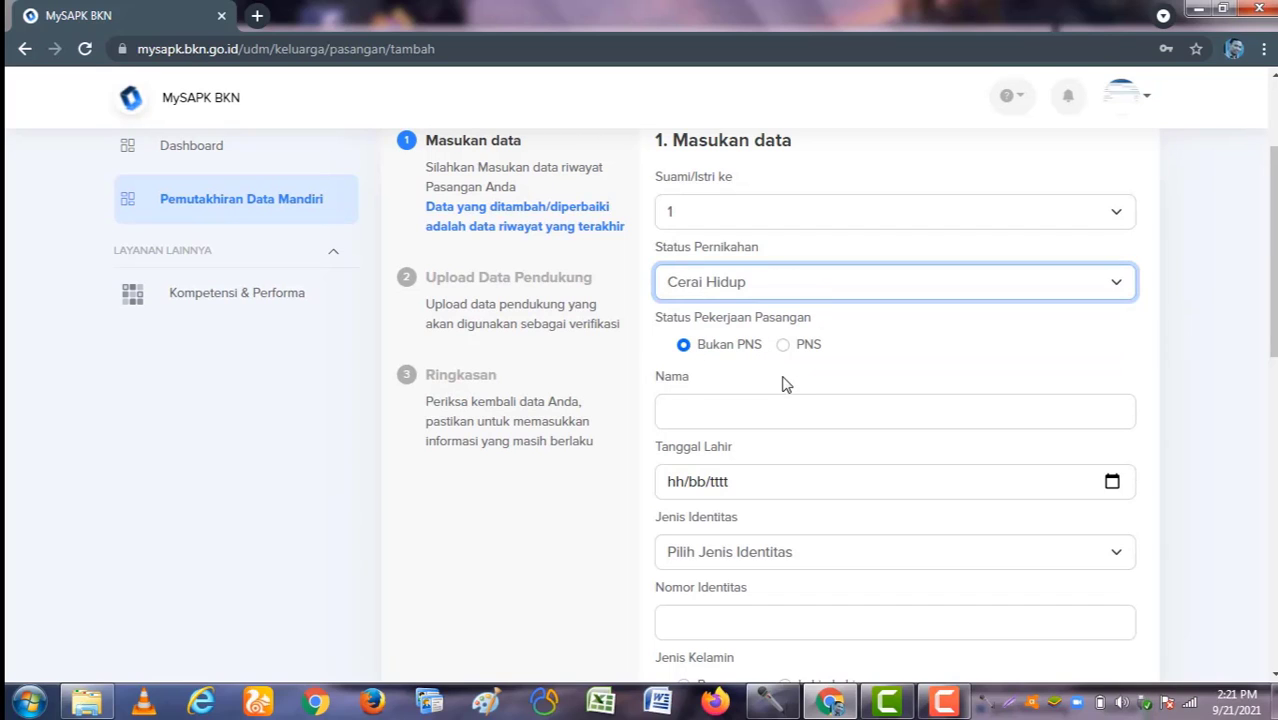
{"action": "left_click", "coordinate": [783, 344]}
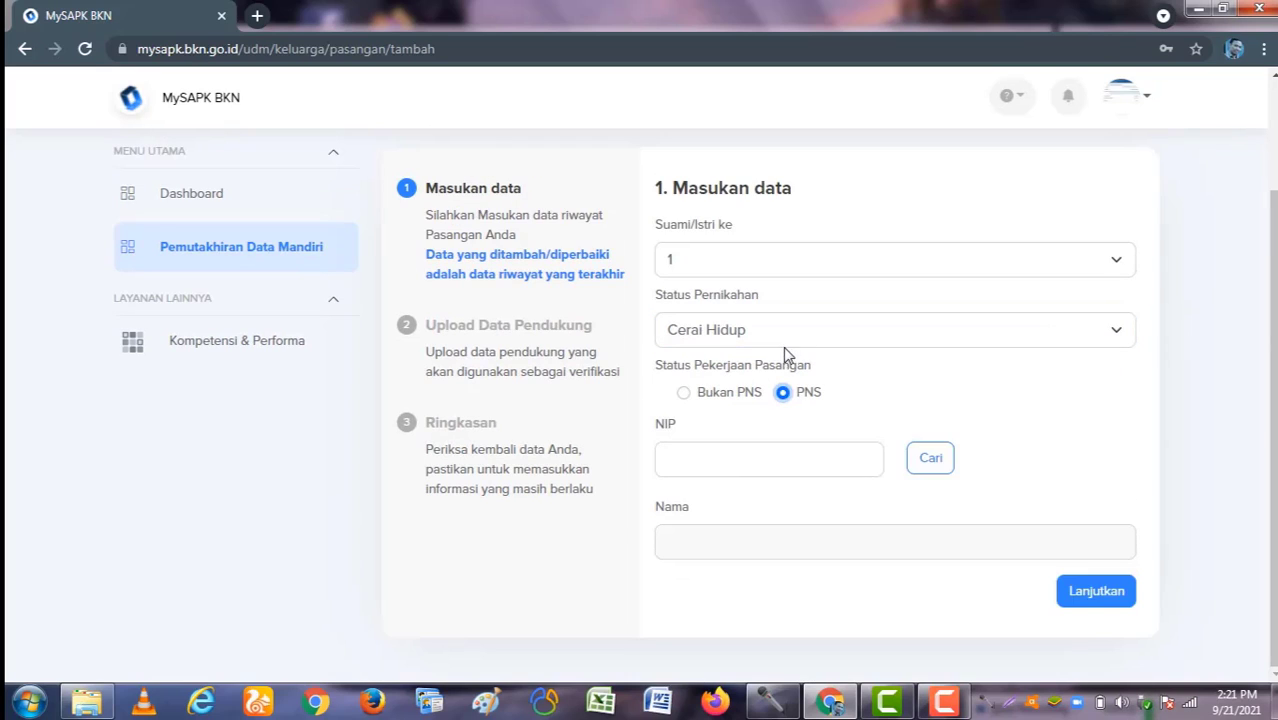
{"action": "left_click", "coordinate": [686, 395]}
{"action": "scroll", "coordinate": [757, 442], "scroll_direction": "down", "scroll_amount": 2}
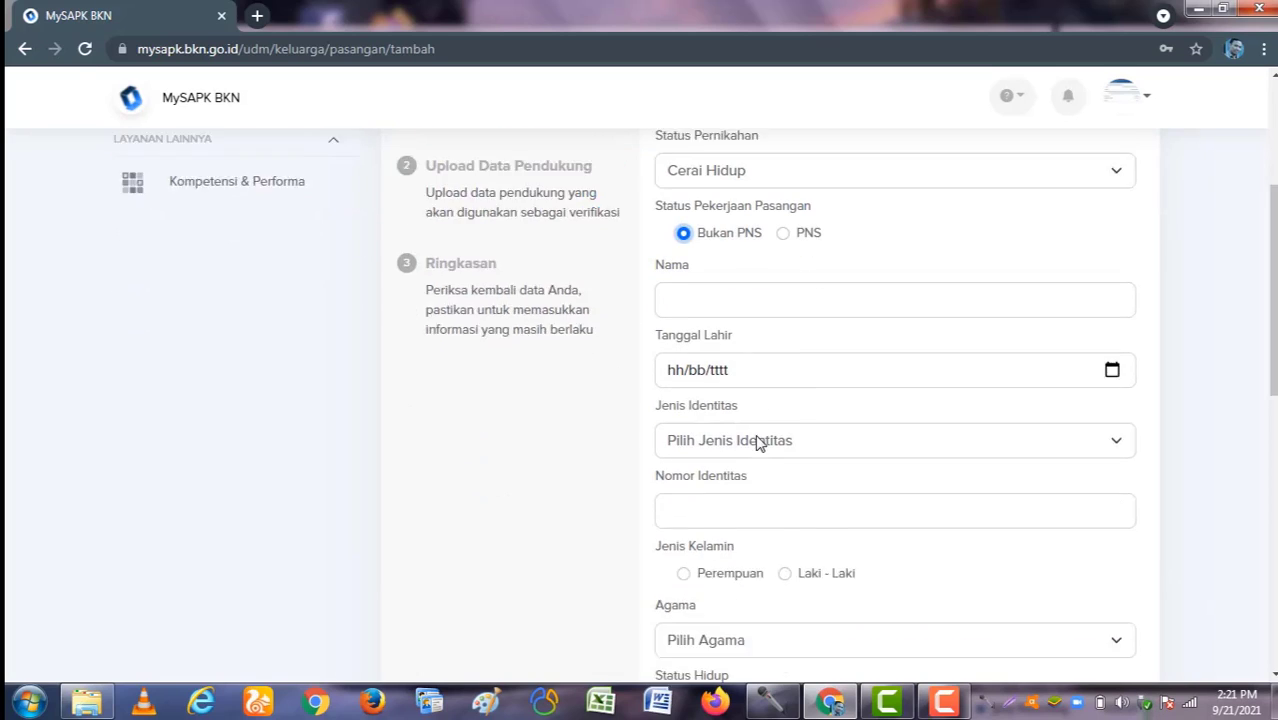
Step: Enter the spouse's name 's', birth date 21 September 2021, identity type KTP / KIA and identity number
{"action": "left_click", "coordinate": [696, 268]}
{"action": "scroll", "coordinate": [750, 285], "scroll_direction": "down", "scroll_amount": 1}
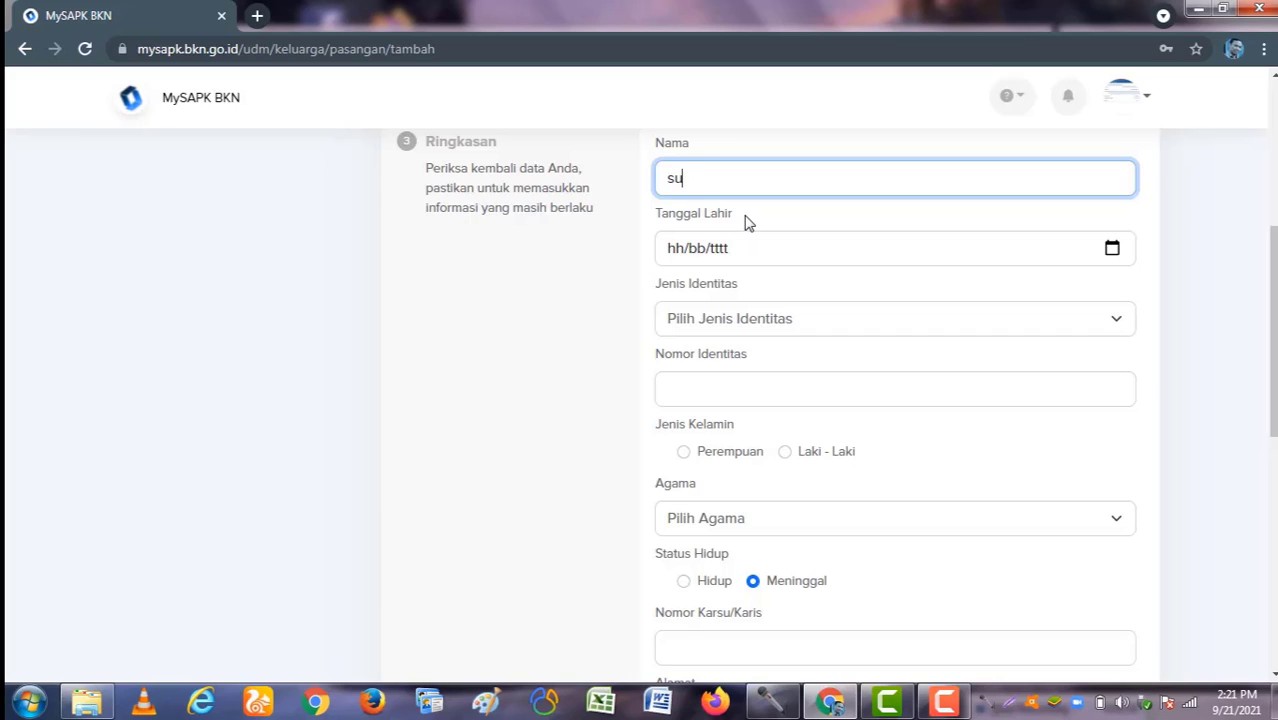
{"action": "type", "text": "s"}
{"action": "scroll", "coordinate": [770, 235], "scroll_direction": "down", "scroll_amount": 1}
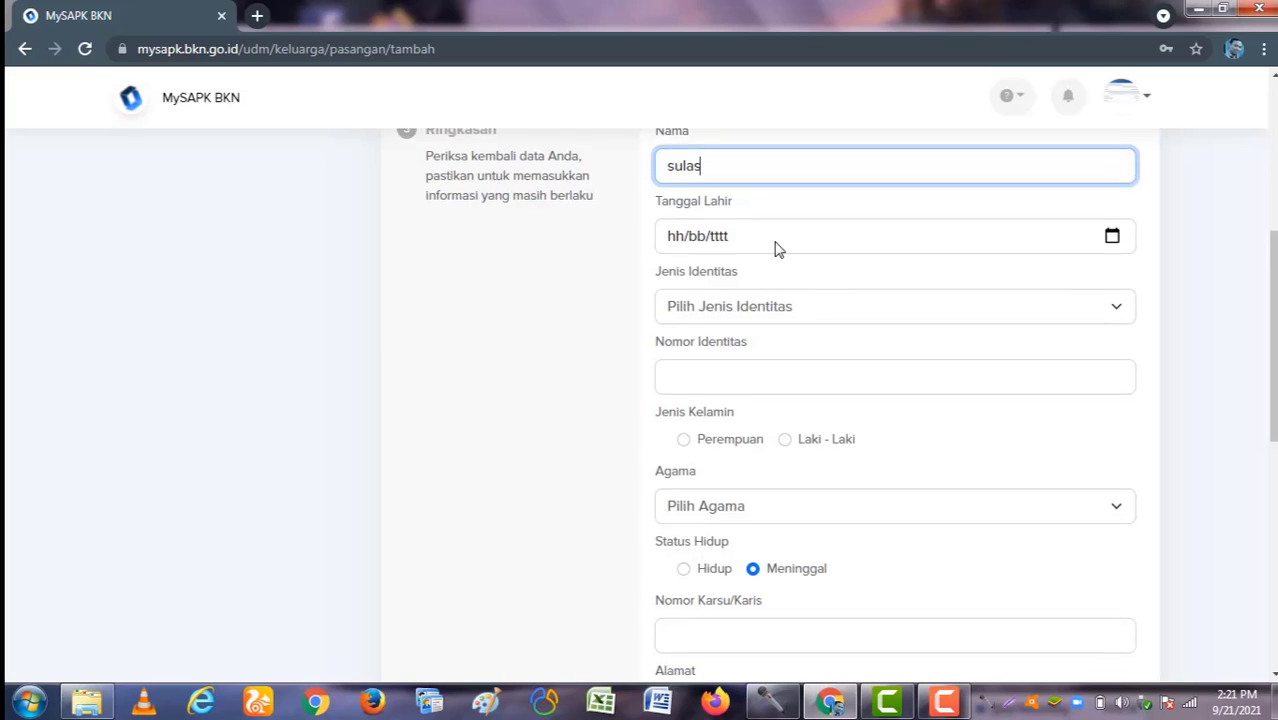
{"action": "scroll", "coordinate": [801, 160], "scroll_direction": "up", "scroll_amount": 1}
{"action": "left_click", "coordinate": [827, 247]}
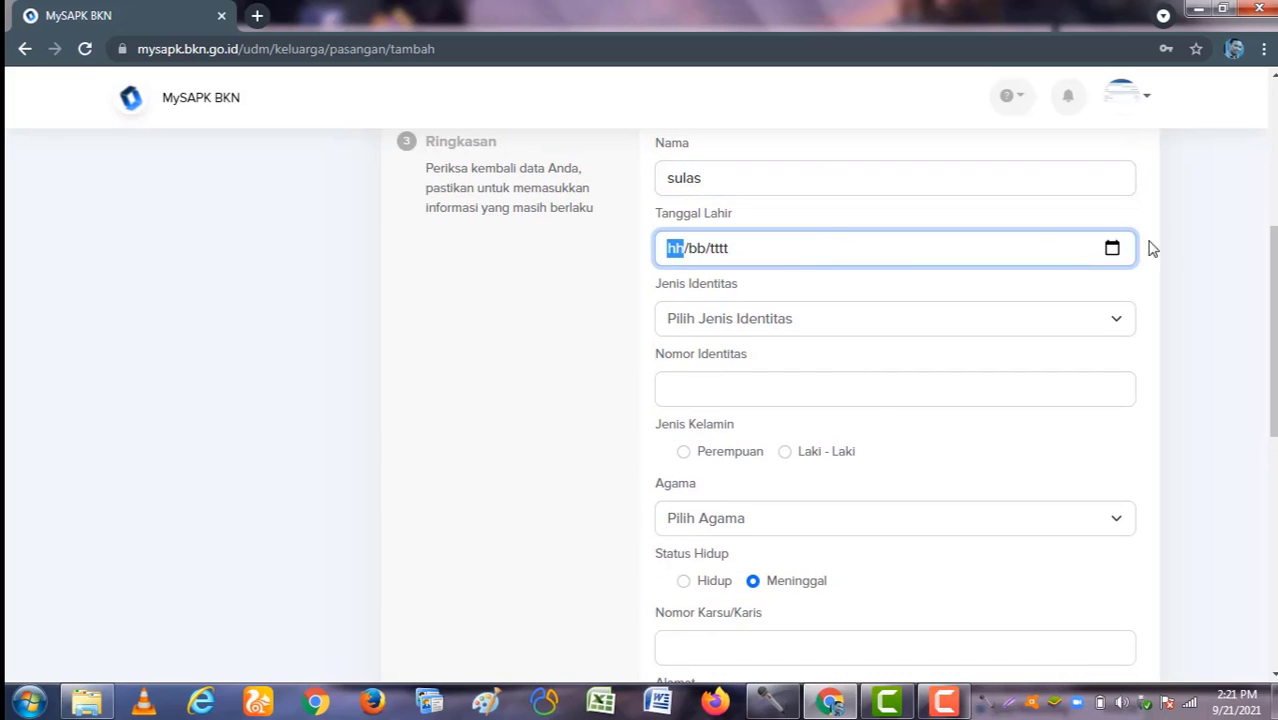
{"action": "left_click", "coordinate": [1112, 248]}
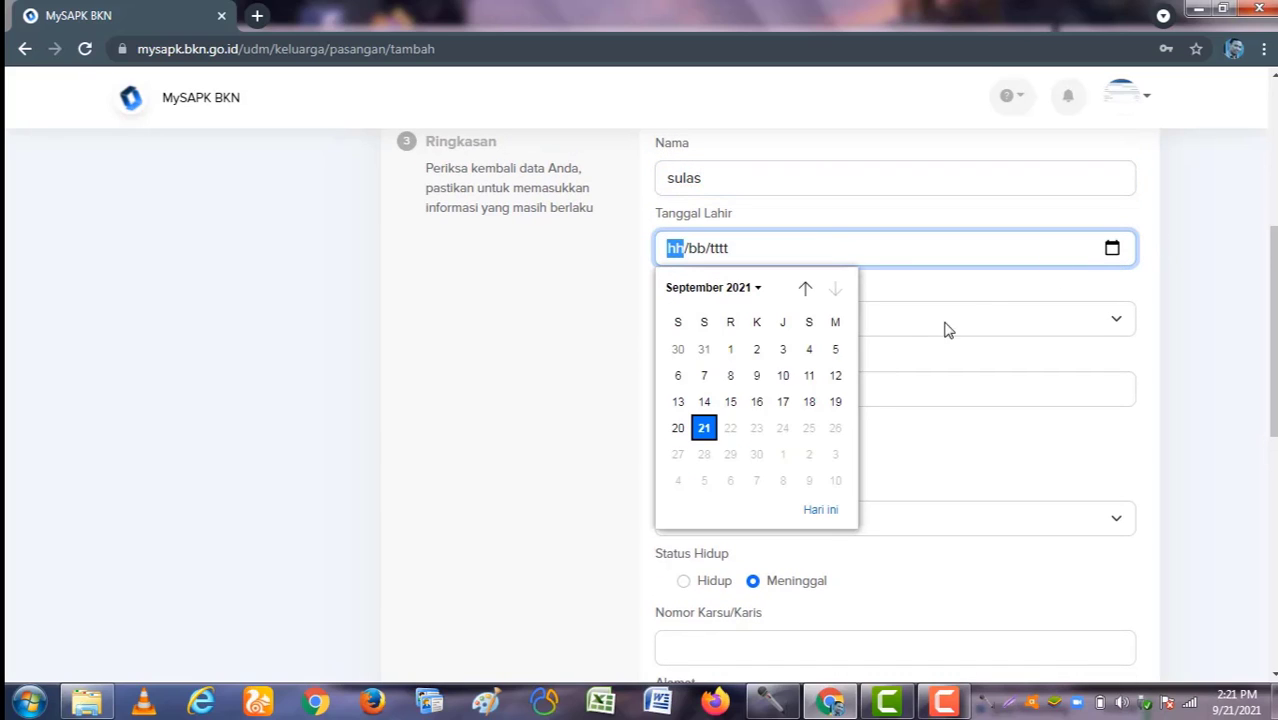
{"action": "left_click", "coordinate": [706, 427]}
{"action": "left_click", "coordinate": [753, 327]}
{"action": "left_click", "coordinate": [748, 346]}
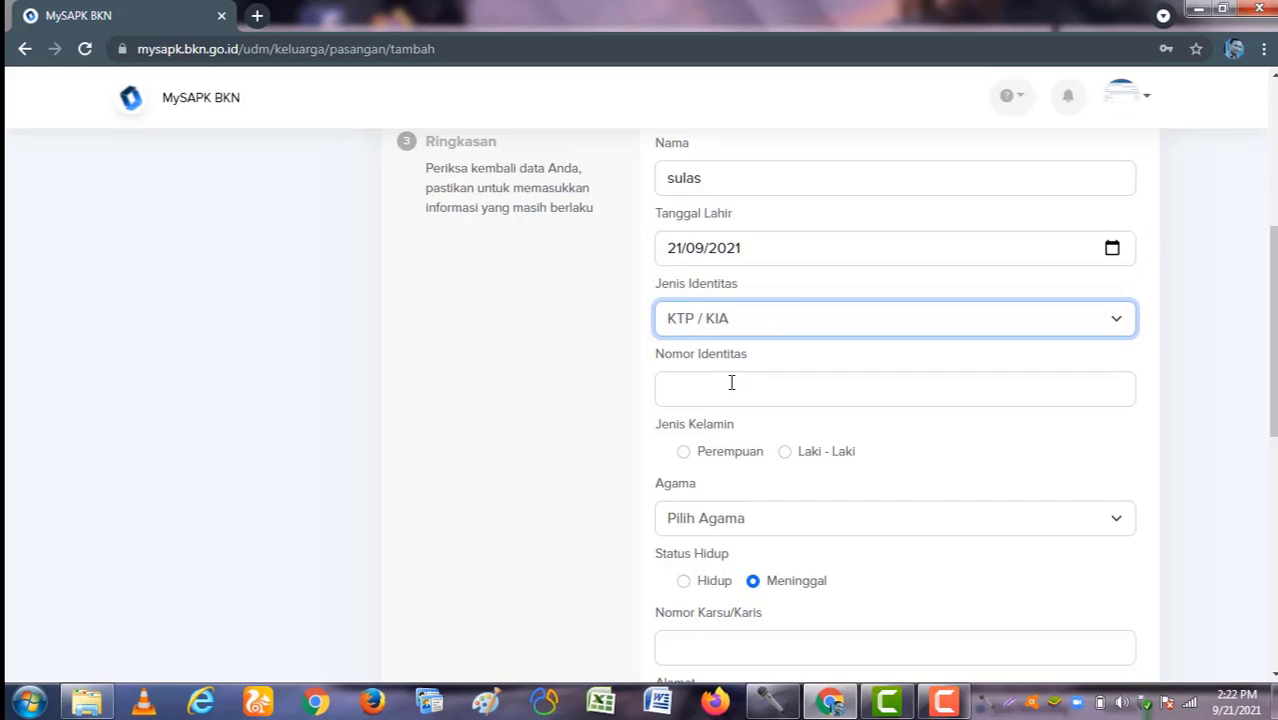
{"action": "left_click", "coordinate": [743, 388]}
{"action": "type", "text": "12"}
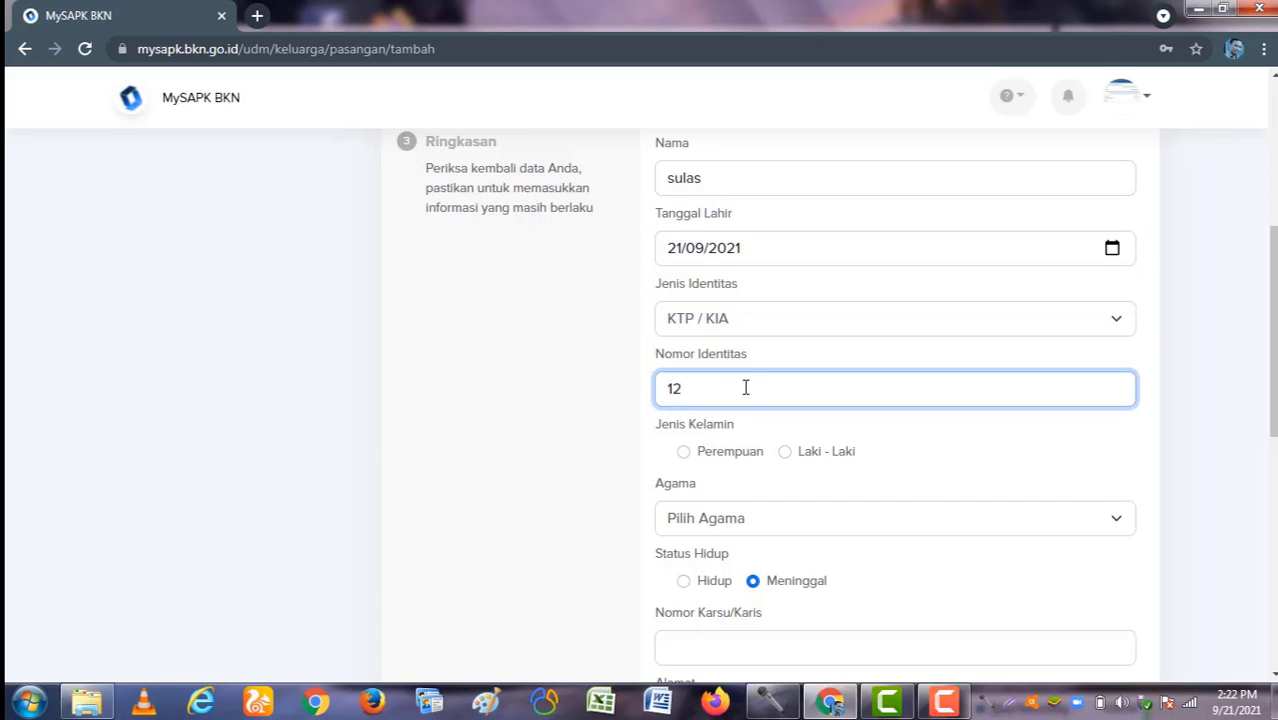
{"action": "type", "text": "3"}
Step: Set the spouse's gender to Perempuan, religion to Islam, and status to Hidup
{"action": "left_click", "coordinate": [730, 451]}
{"action": "left_click", "coordinate": [745, 517]}
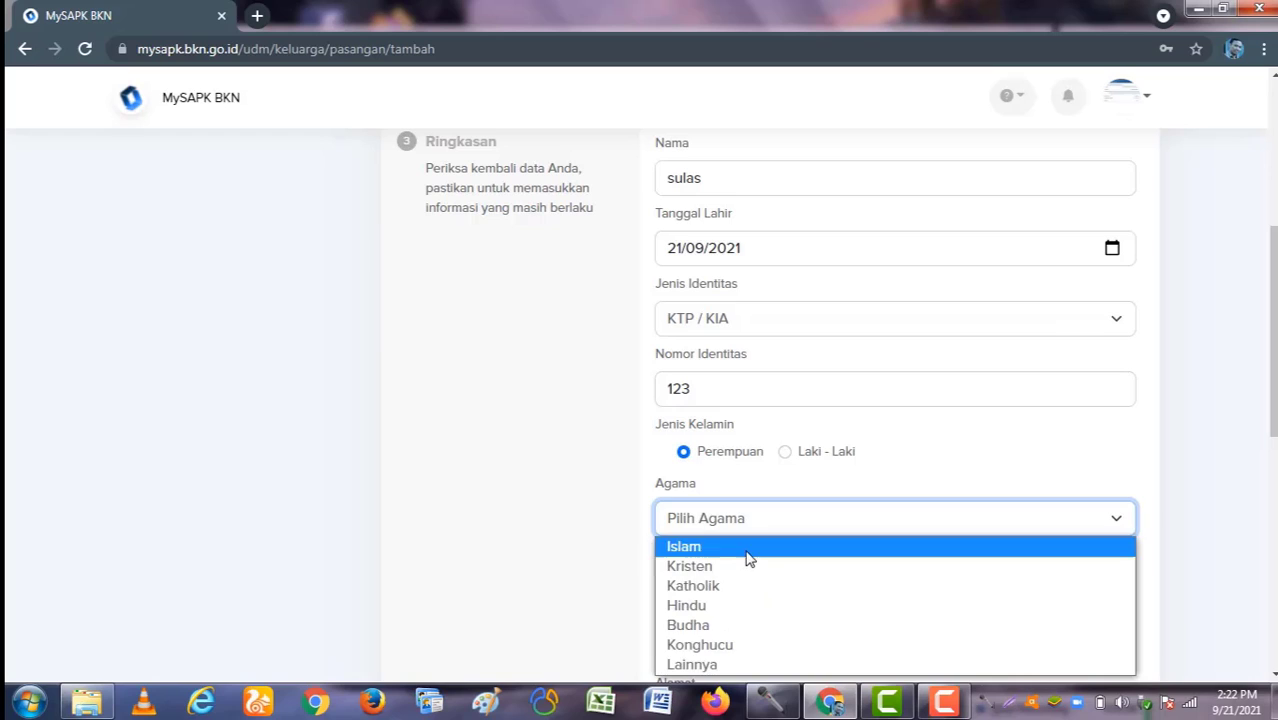
{"action": "left_click", "coordinate": [748, 550]}
{"action": "scroll", "coordinate": [865, 531], "scroll_direction": "up", "scroll_amount": 2}
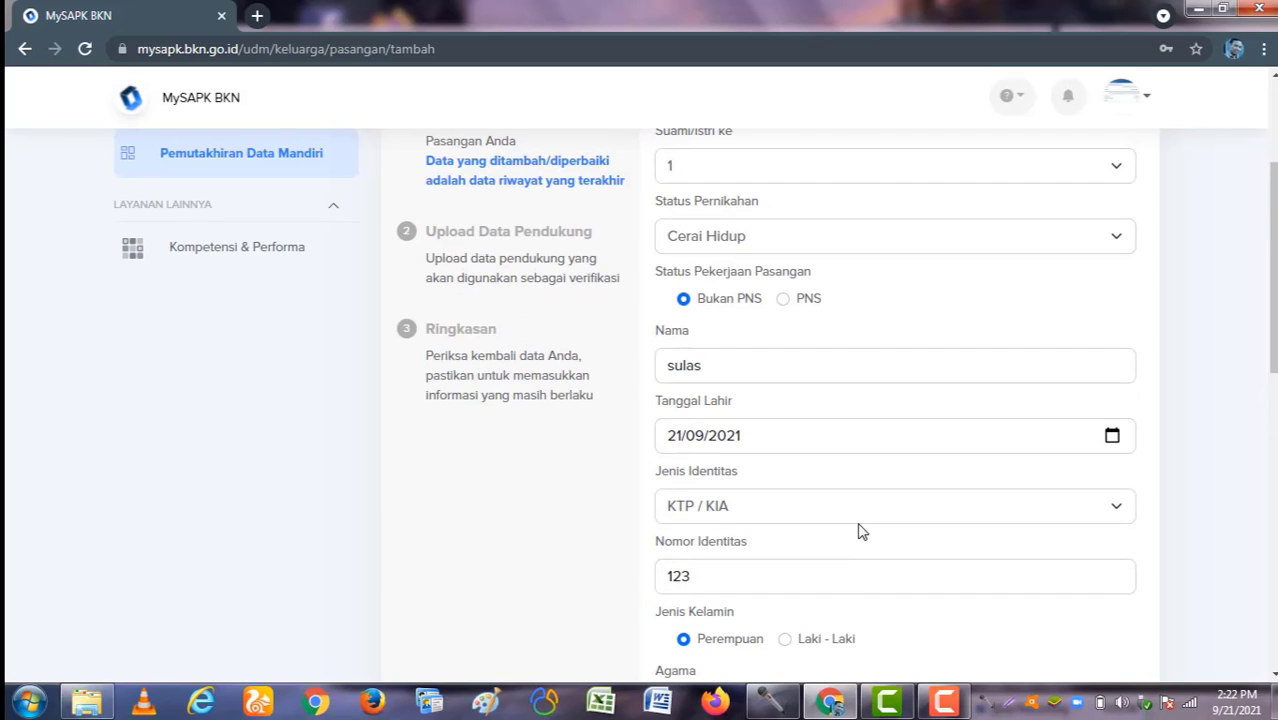
{"action": "scroll", "coordinate": [733, 295], "scroll_direction": "down", "scroll_amount": 4}
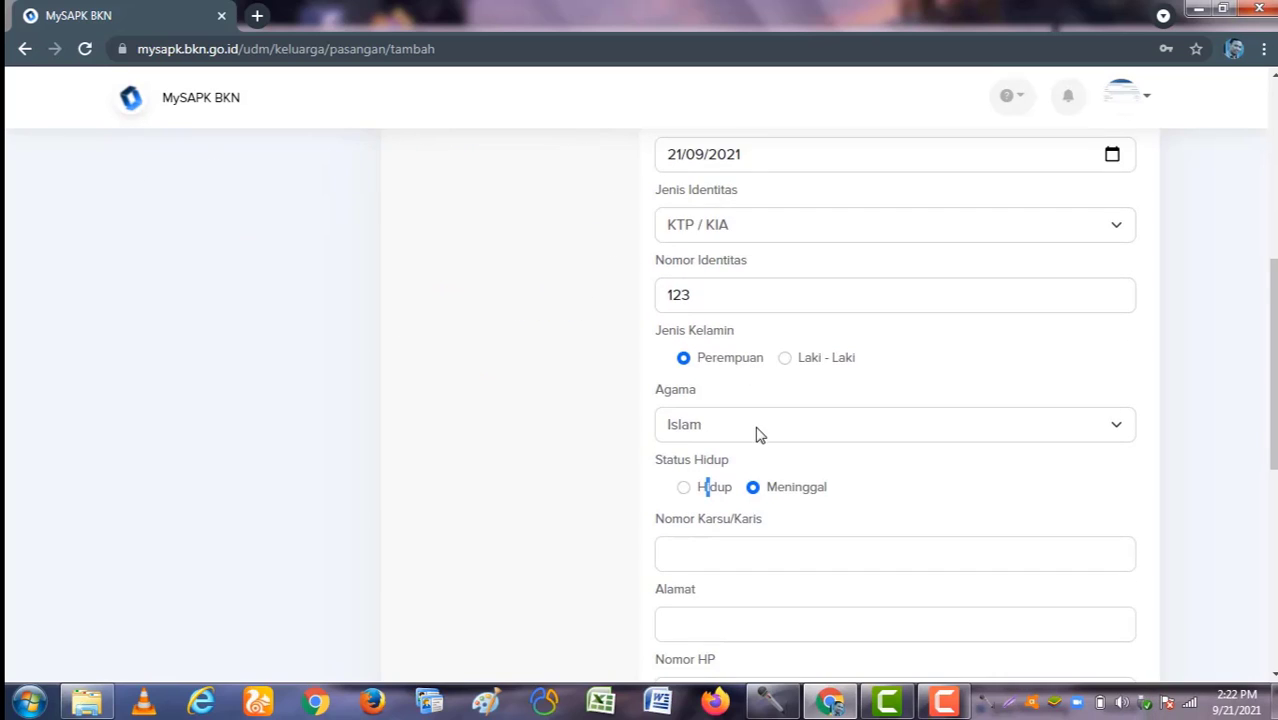
{"action": "left_click", "coordinate": [684, 394]}
{"action": "scroll", "coordinate": [779, 419], "scroll_direction": "down", "scroll_amount": 3}
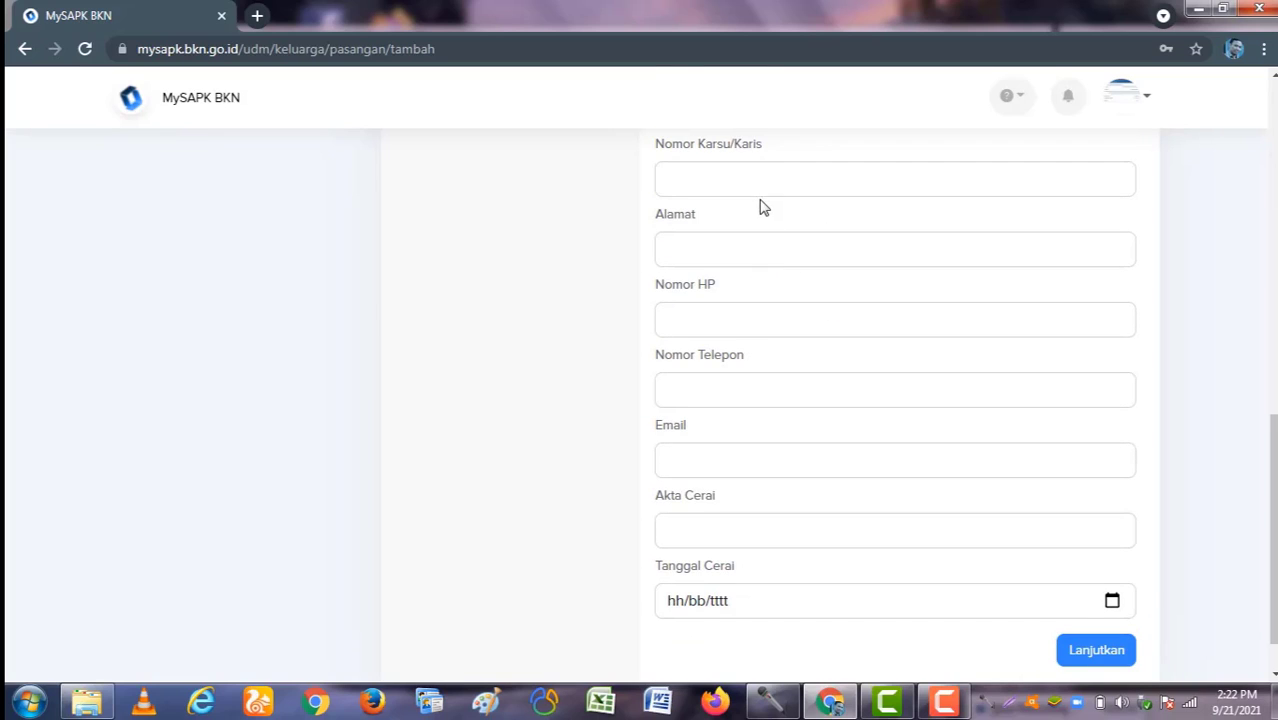
{"action": "scroll", "coordinate": [756, 183], "scroll_direction": "up", "scroll_amount": 1}
{"action": "scroll", "coordinate": [1078, 511], "scroll_direction": "down", "scroll_amount": 2}
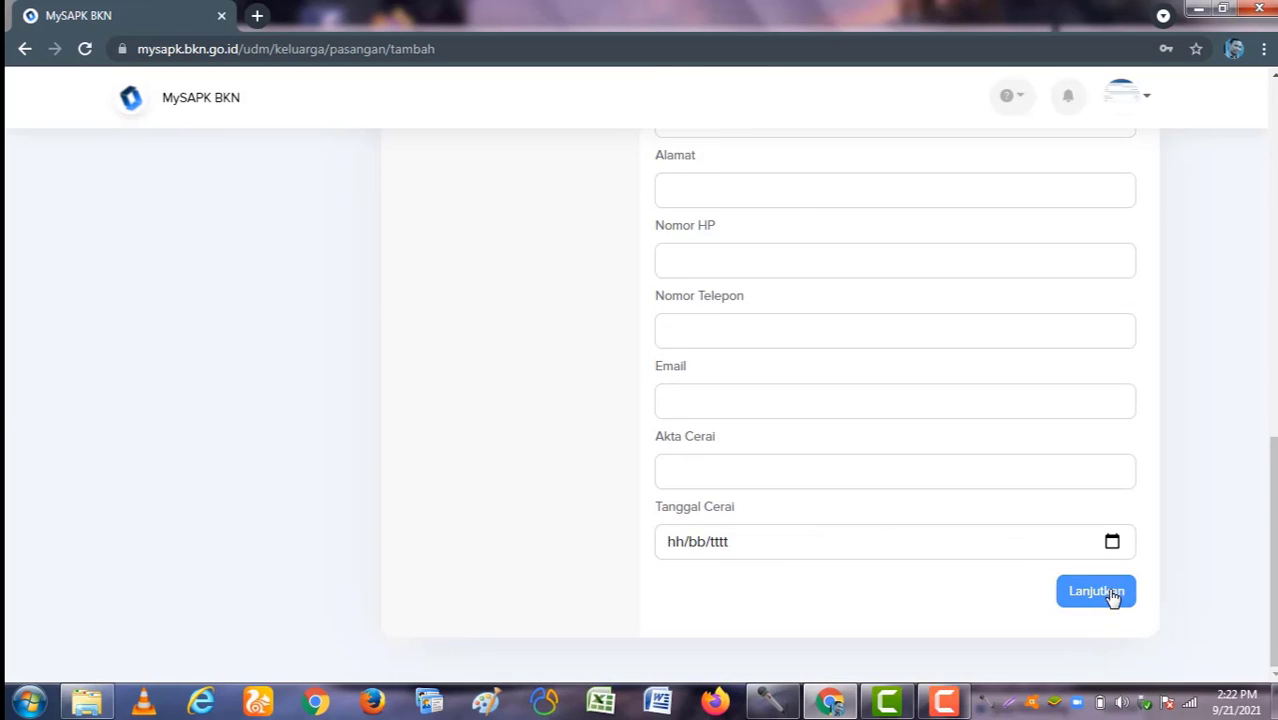
Step: Fill in the spouse's Alamat field after the form flags missing fields
{"action": "left_click", "coordinate": [1112, 596]}
{"action": "scroll", "coordinate": [854, 298], "scroll_direction": "up", "scroll_amount": 1}
{"action": "left_click", "coordinate": [818, 282]}
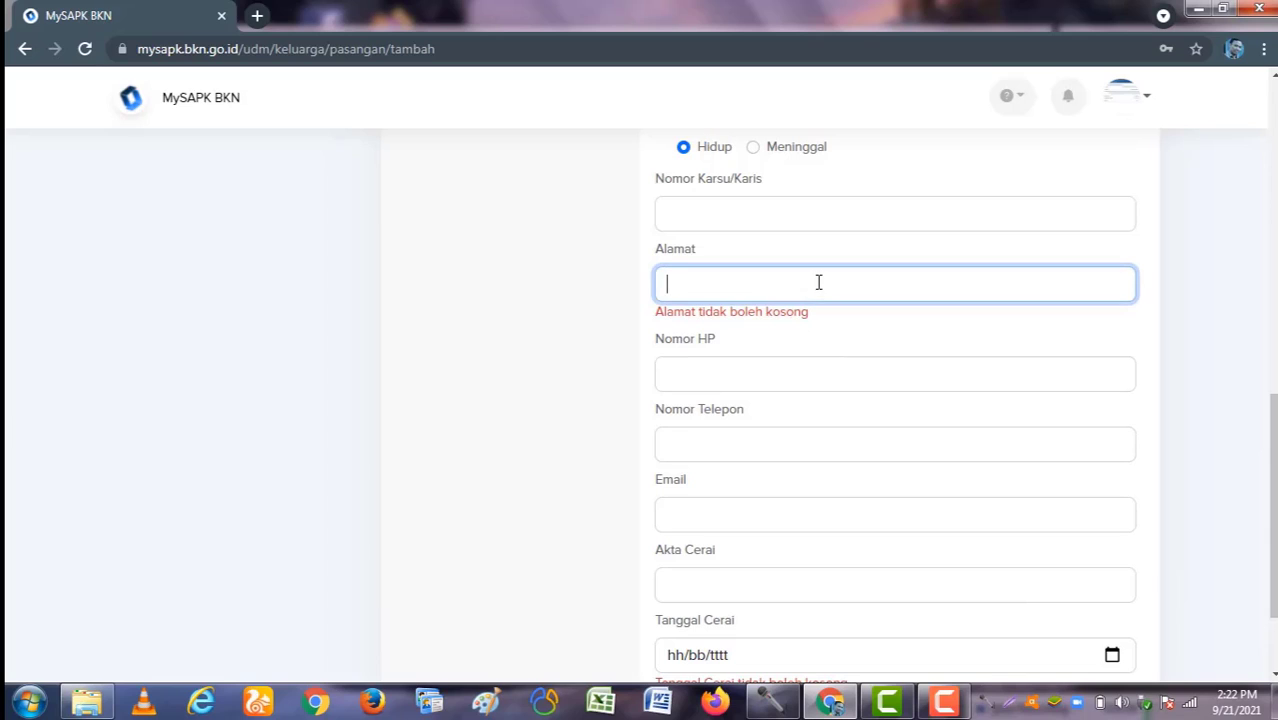
{"action": "type", "text": "34343"}
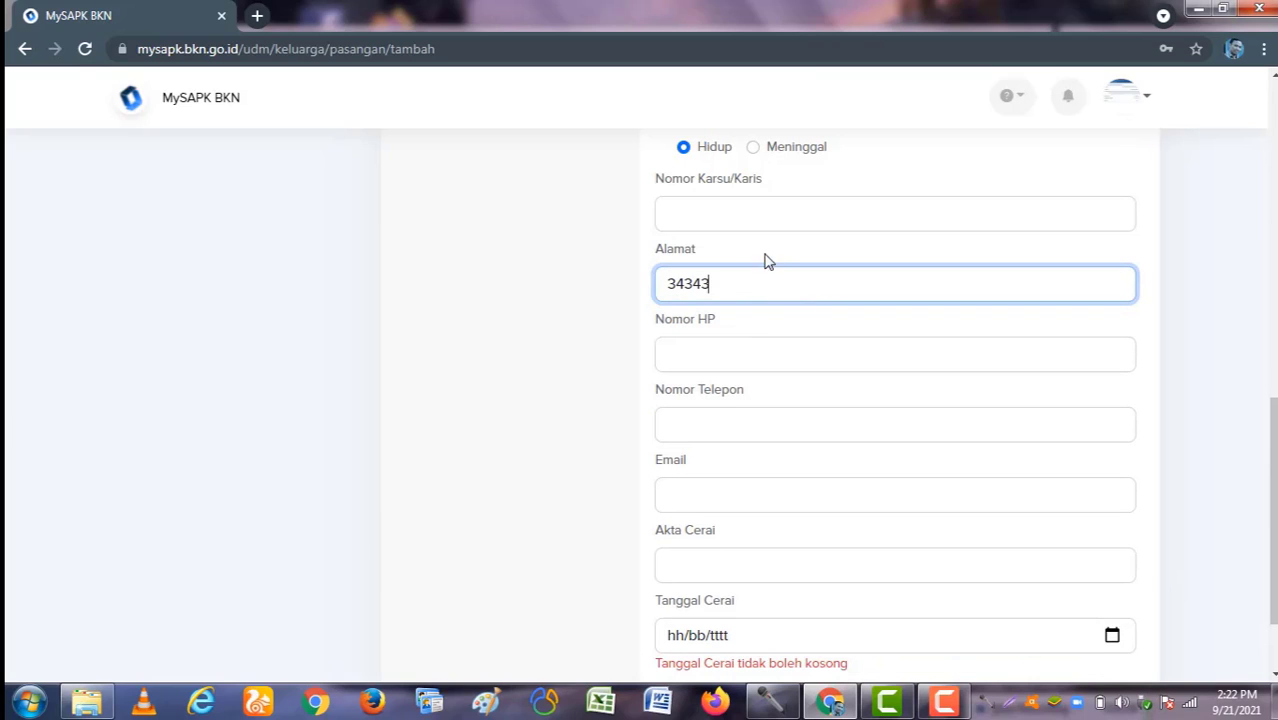
{"action": "scroll", "coordinate": [741, 450], "scroll_direction": "down", "scroll_amount": 2}
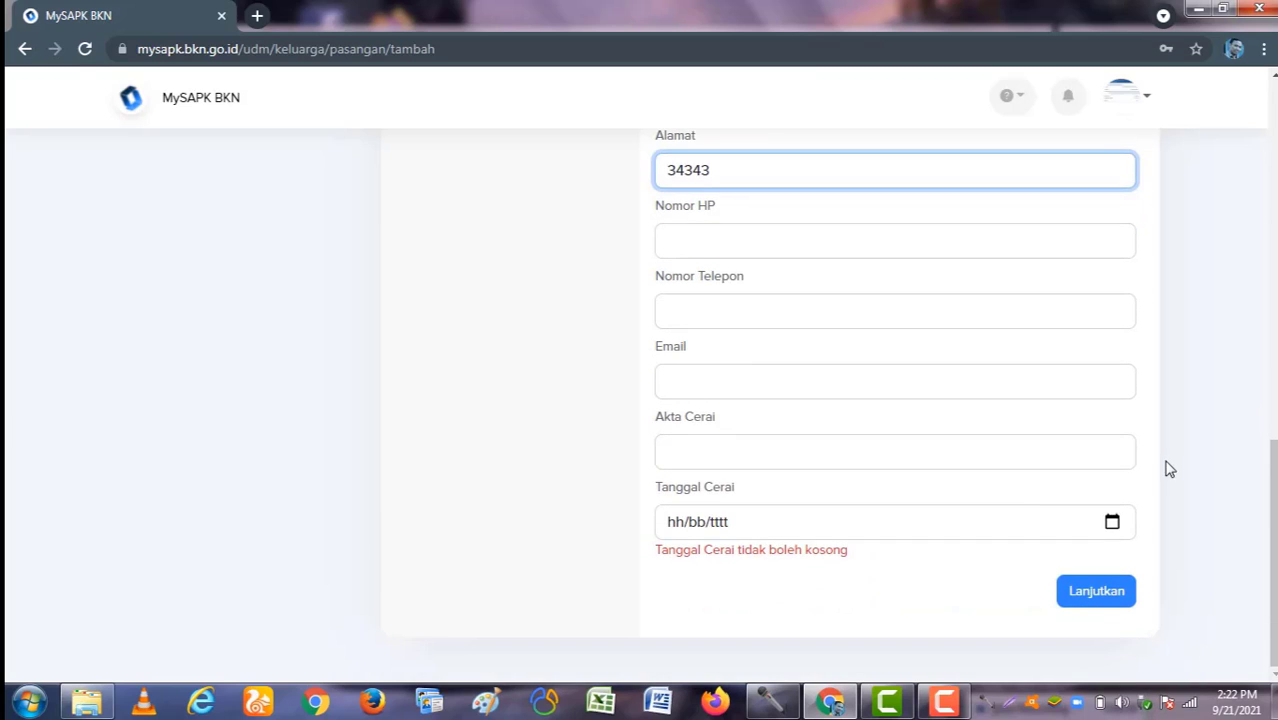
{"action": "scroll", "coordinate": [1050, 457], "scroll_direction": "up", "scroll_amount": 2}
{"action": "scroll", "coordinate": [845, 474], "scroll_direction": "up", "scroll_amount": 5}
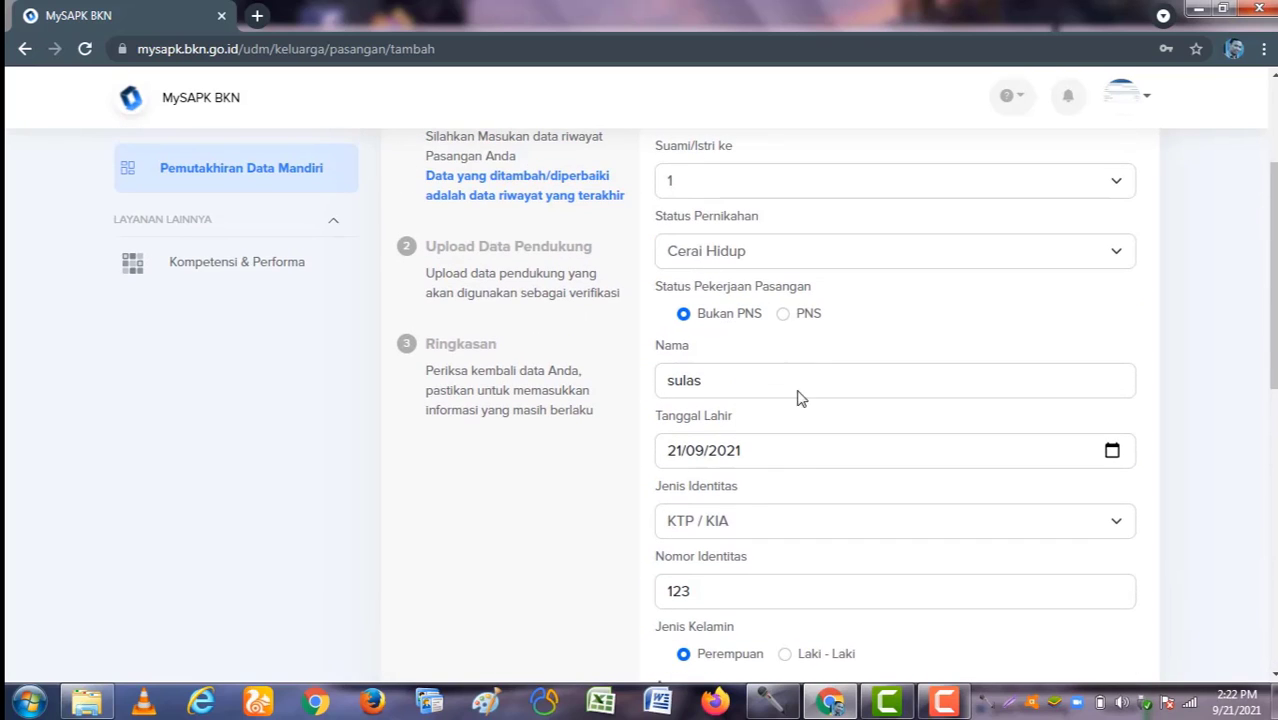
{"action": "scroll", "coordinate": [799, 397], "scroll_direction": "down", "scroll_amount": 10}
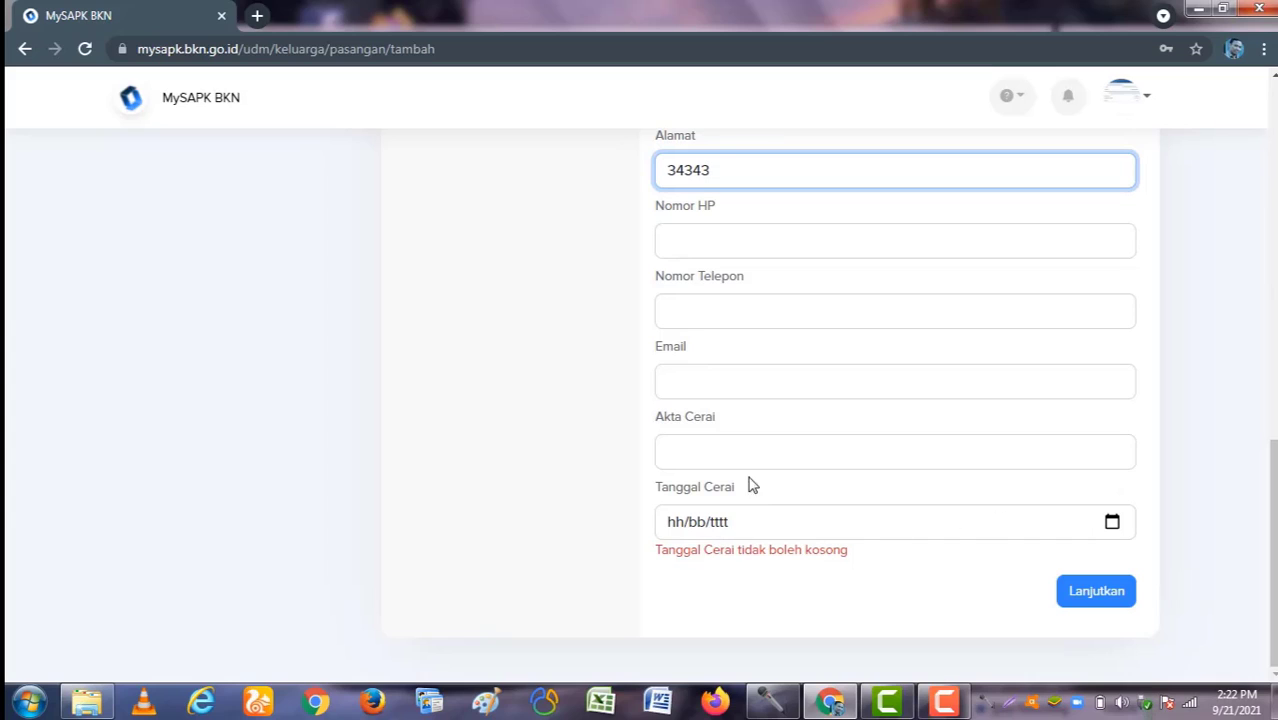
Step: Enter the Akta Cerai number and set Tanggal Cerai to 15 September 2021
{"action": "left_click", "coordinate": [730, 447]}
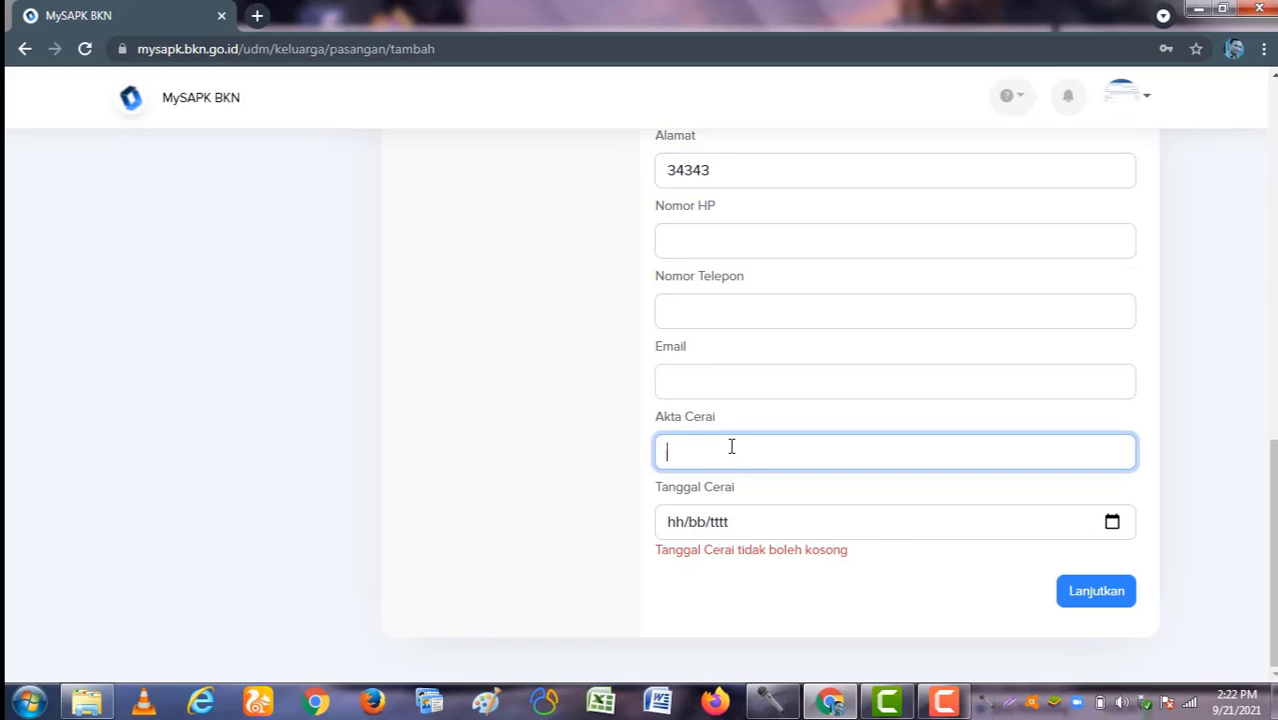
{"action": "type", "text": "434434343"}
{"action": "left_click", "coordinate": [1111, 521]}
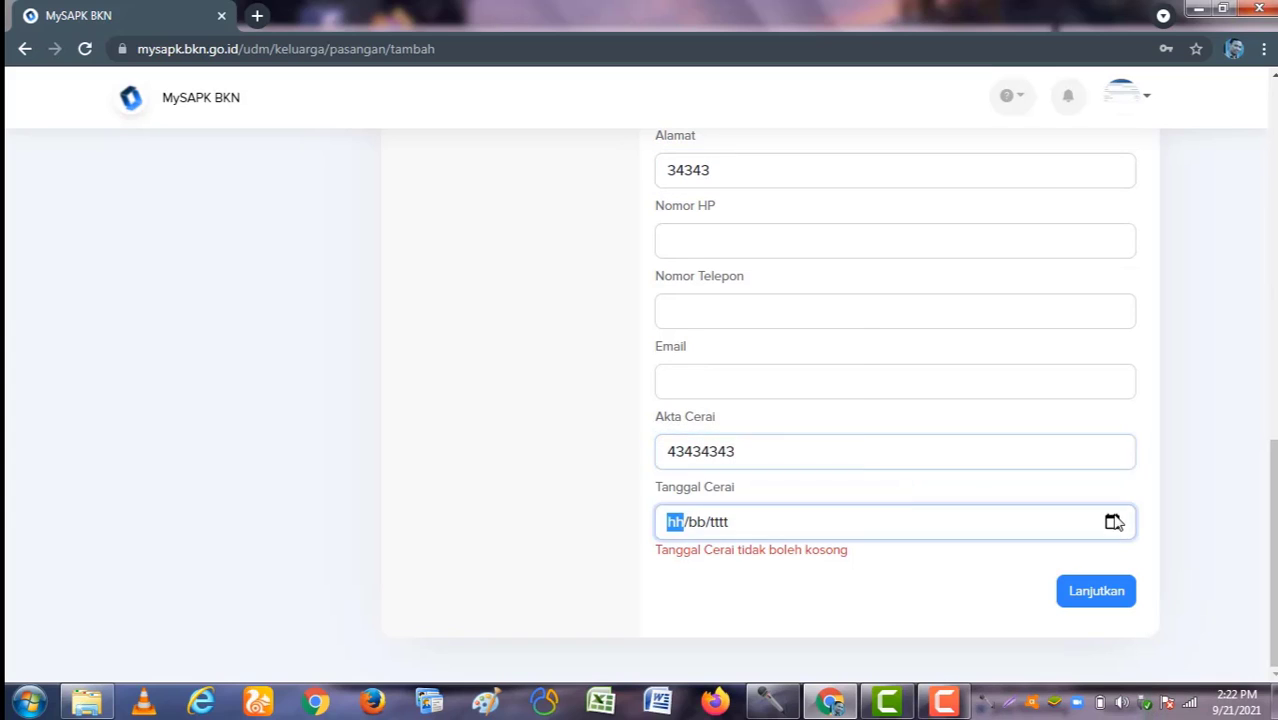
{"action": "left_click", "coordinate": [730, 378]}
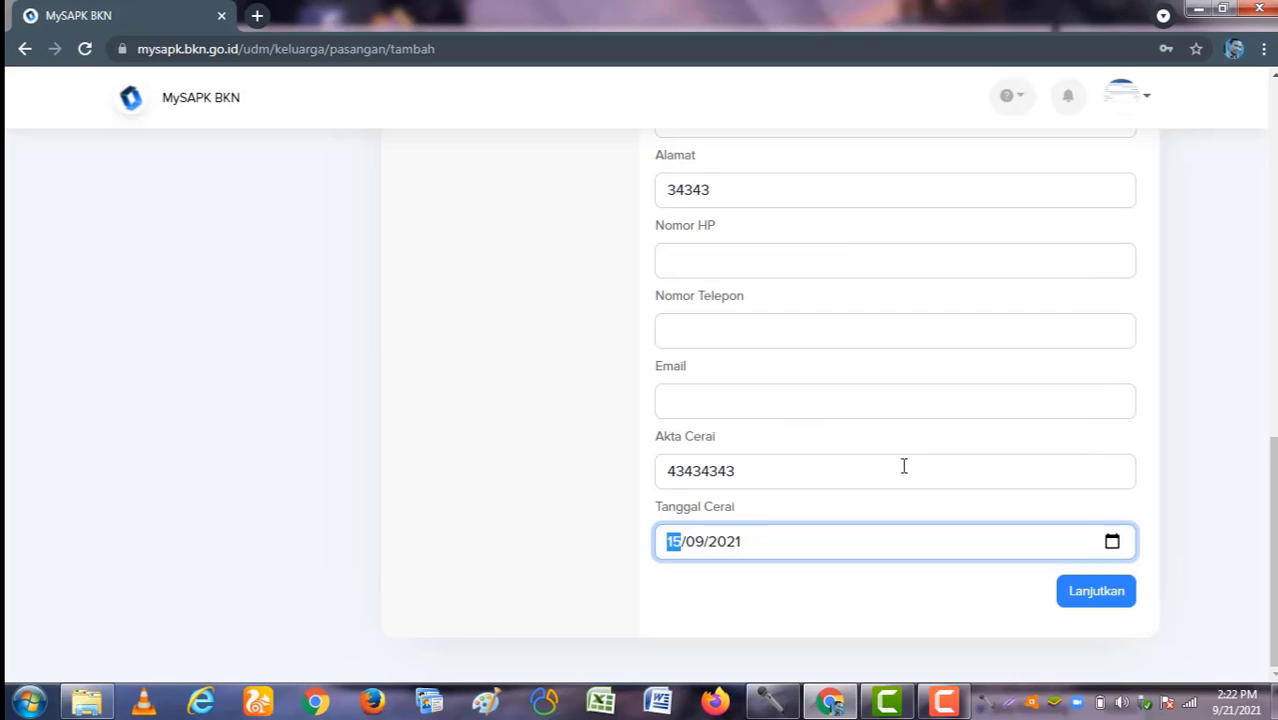
Step: Advance to Upload Data Pendukung and attempt to continue without the marriage document
{"action": "left_click", "coordinate": [1084, 597]}
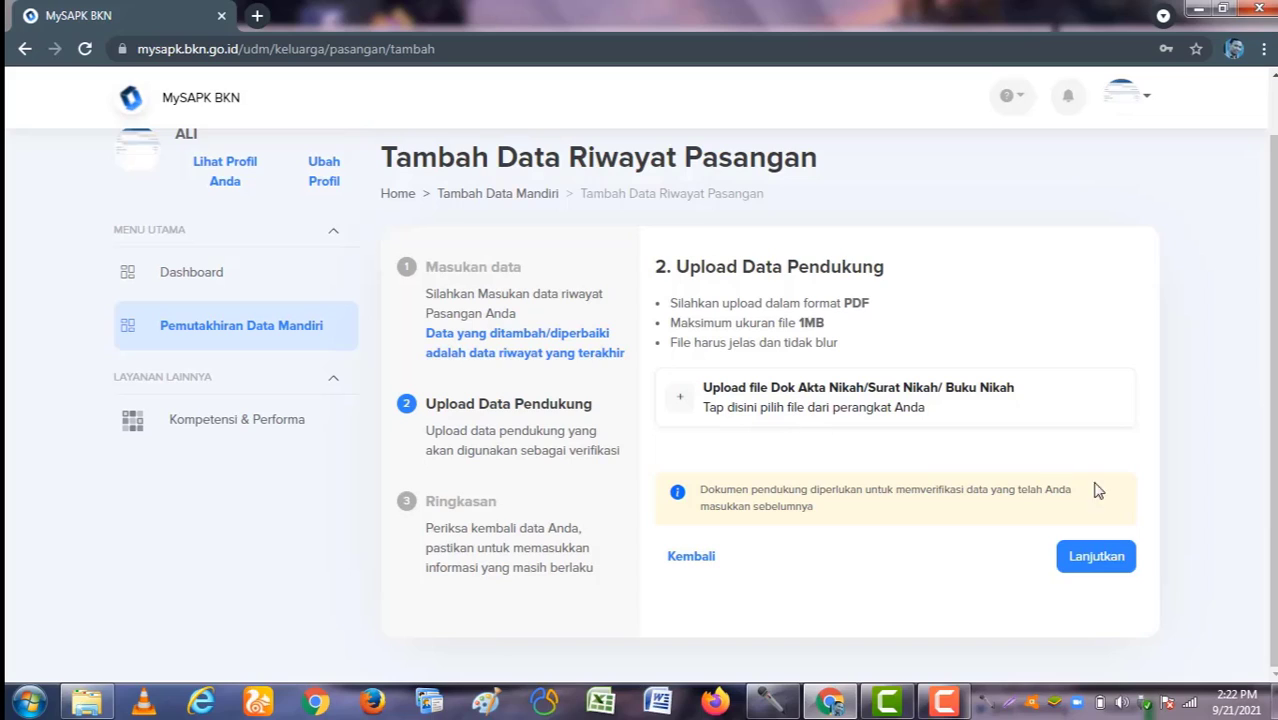
{"action": "left_click", "coordinate": [1082, 565]}
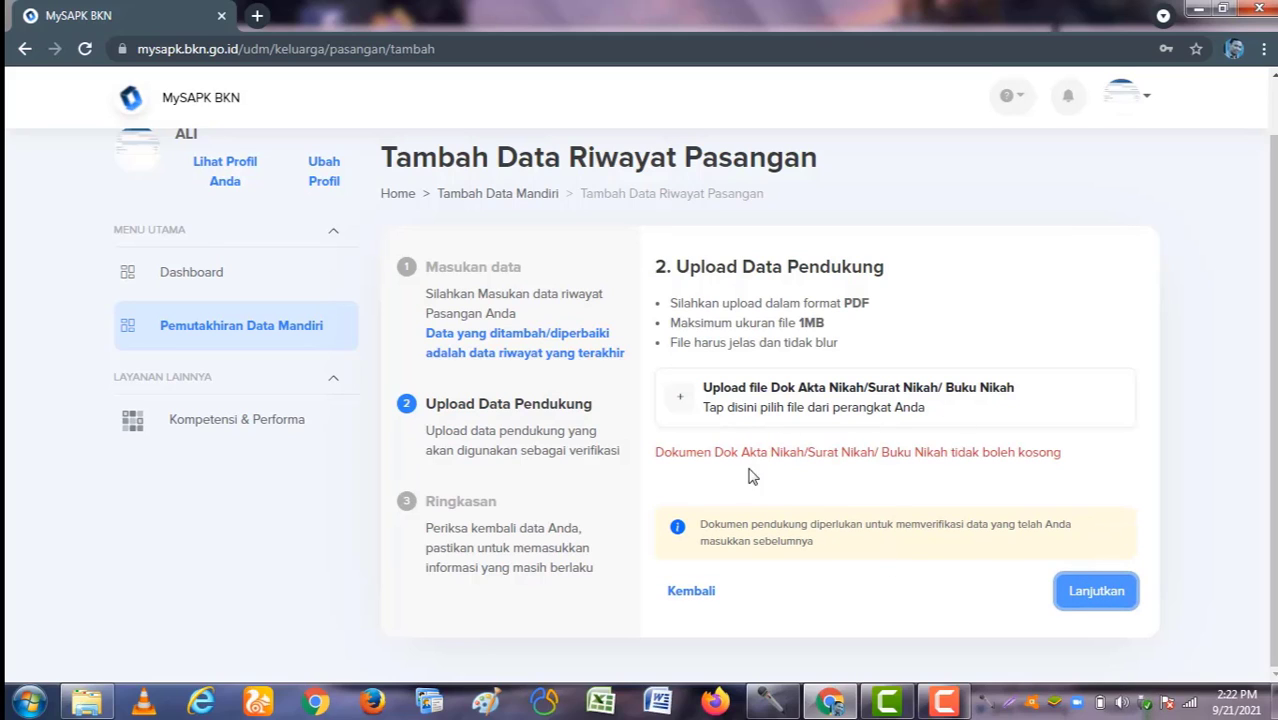
Step: Go back to data entry, leave Suami/Istri ke at 1, and return to the Pemutakhiran Data Mandiri overview
{"action": "left_click", "coordinate": [689, 592]}
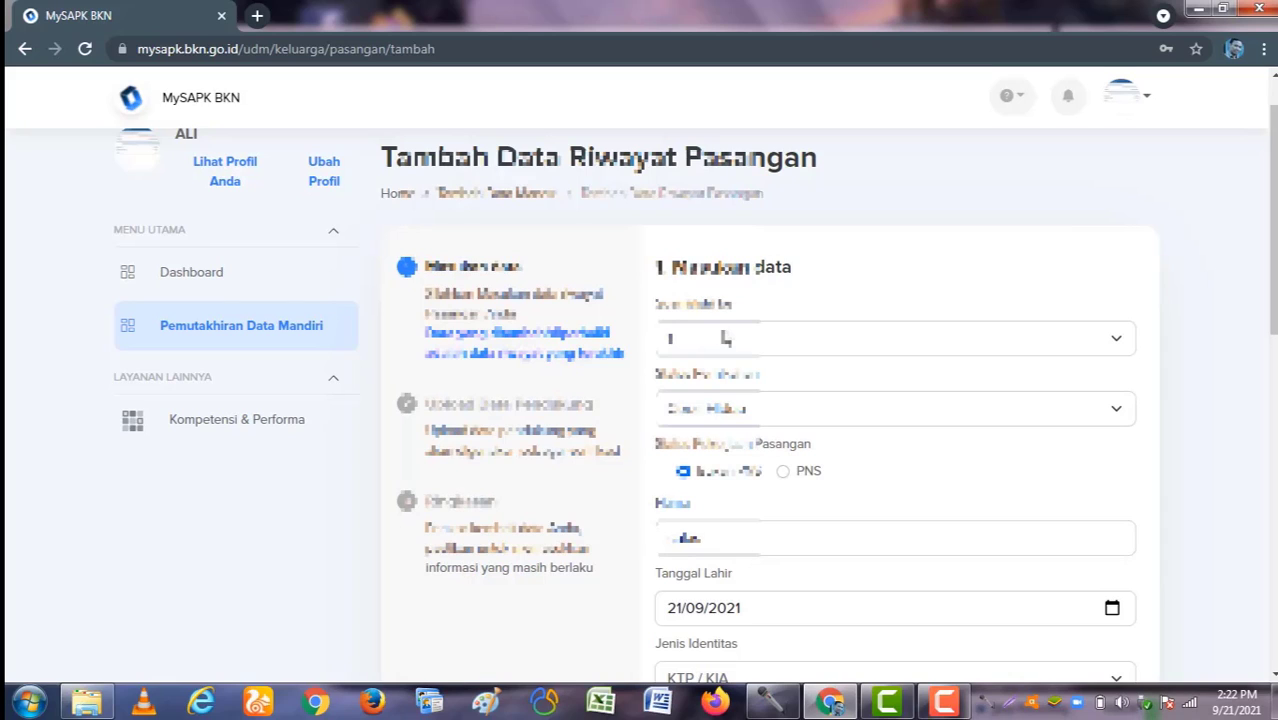
{"action": "left_click", "coordinate": [722, 349]}
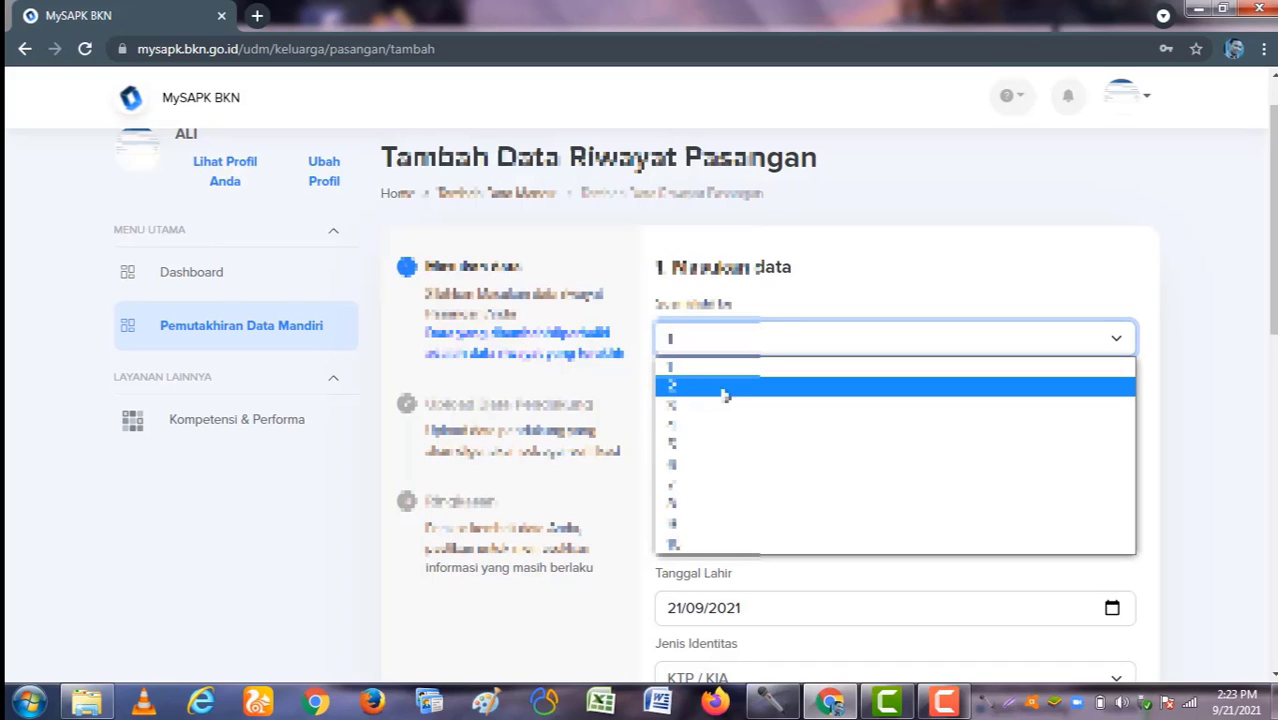
{"action": "left_click", "coordinate": [862, 248]}
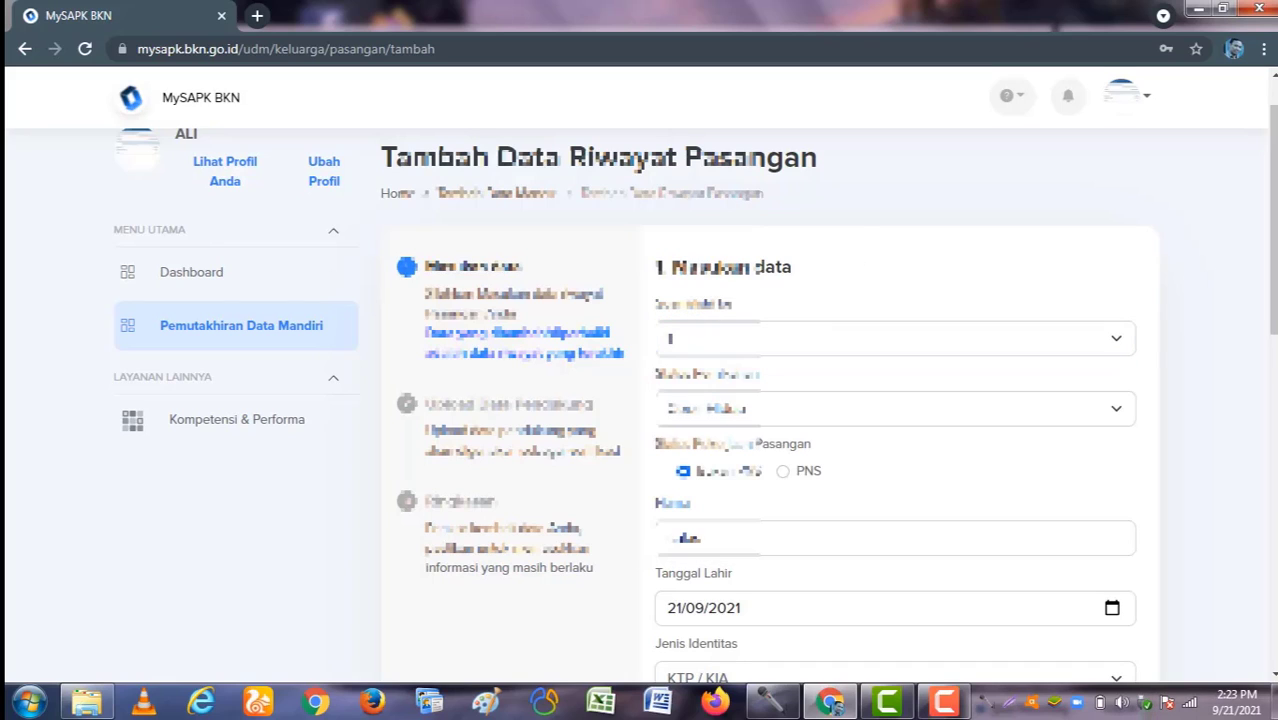
{"action": "left_click", "coordinate": [231, 327]}
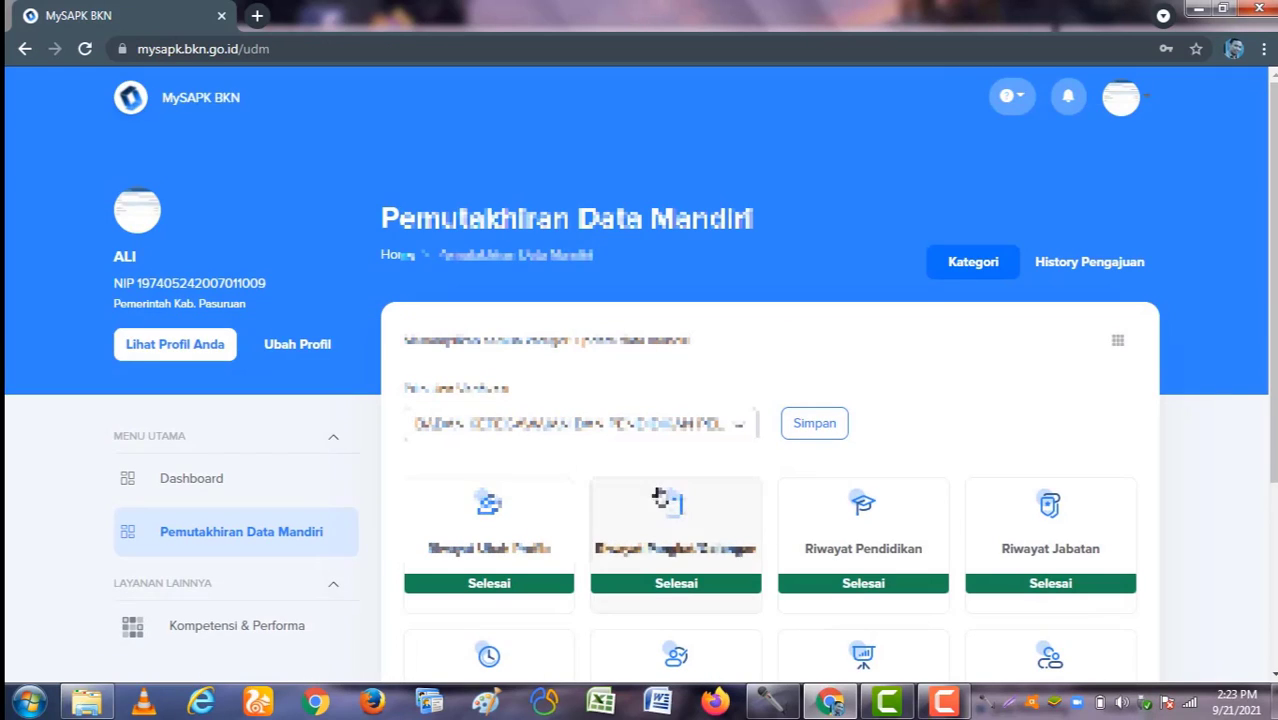
{"action": "scroll", "coordinate": [660, 497], "scroll_direction": "down", "scroll_amount": 3}
Step: Choose Ubah Data for the existing spouse entry in Riwayat Keluarga's Pasangan tab
{"action": "left_click", "coordinate": [1036, 380]}
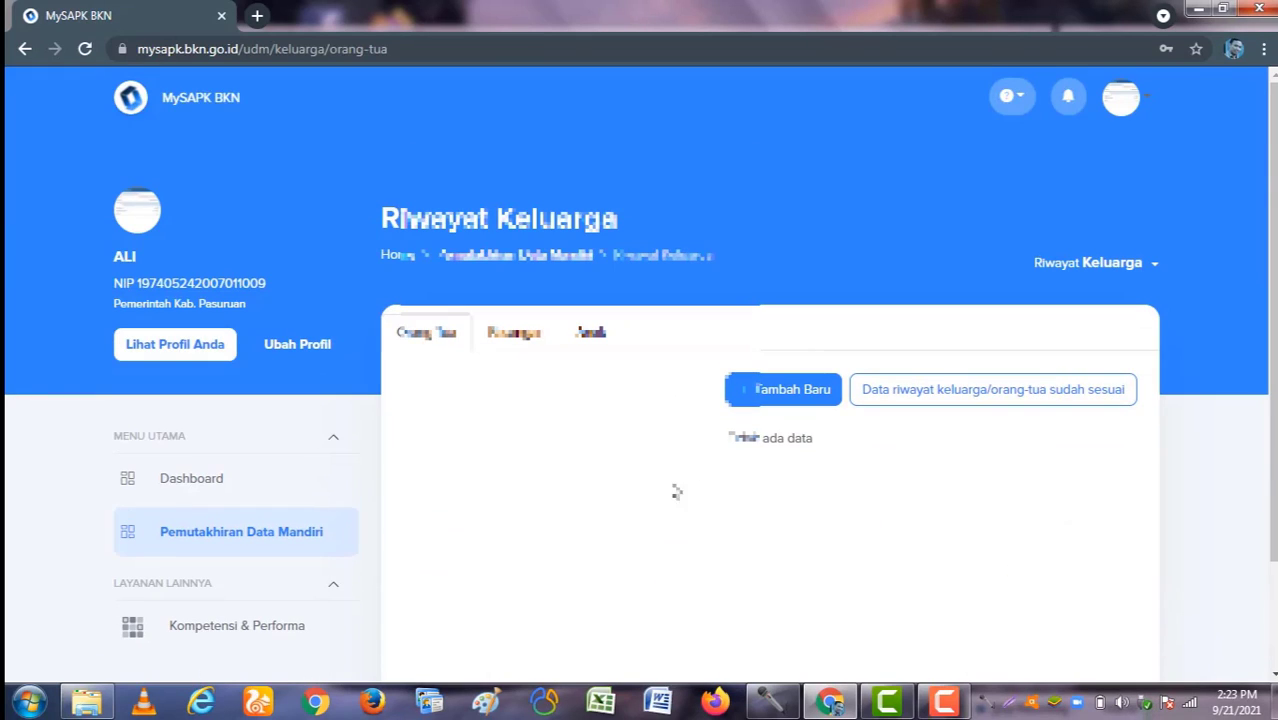
{"action": "left_click", "coordinate": [515, 333]}
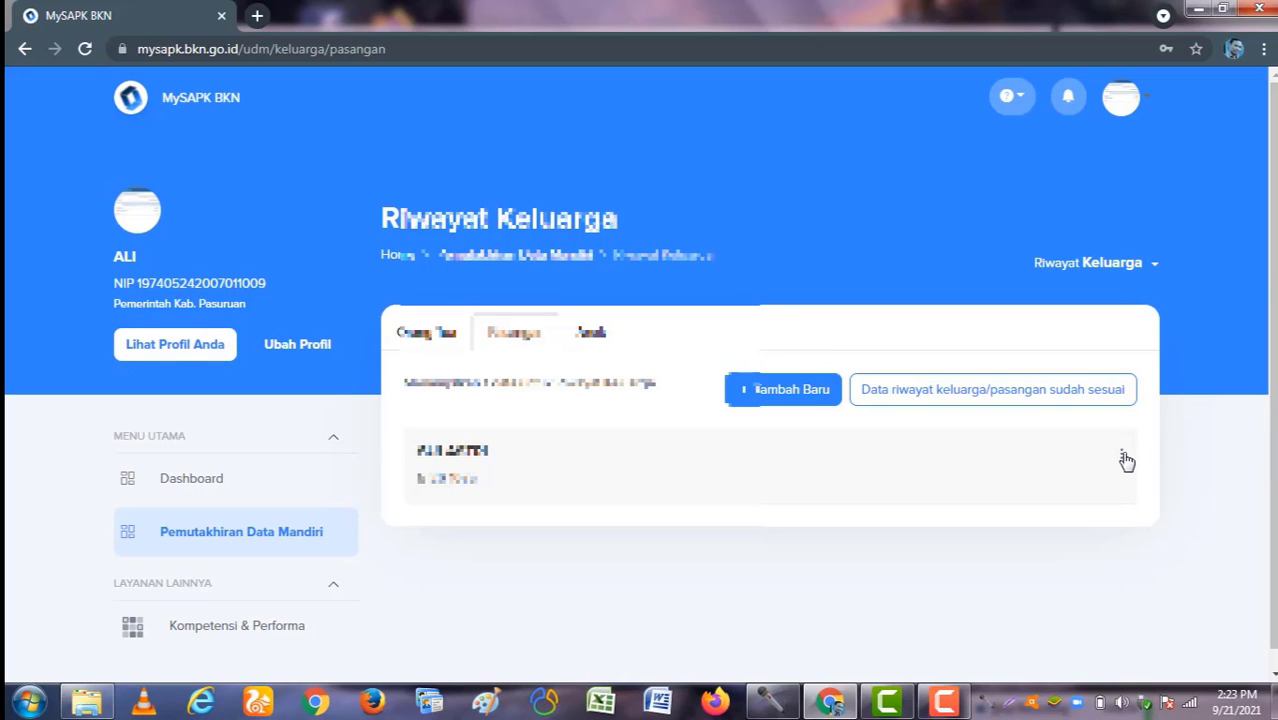
{"action": "left_click", "coordinate": [1122, 456]}
{"action": "left_click", "coordinate": [1148, 501]}
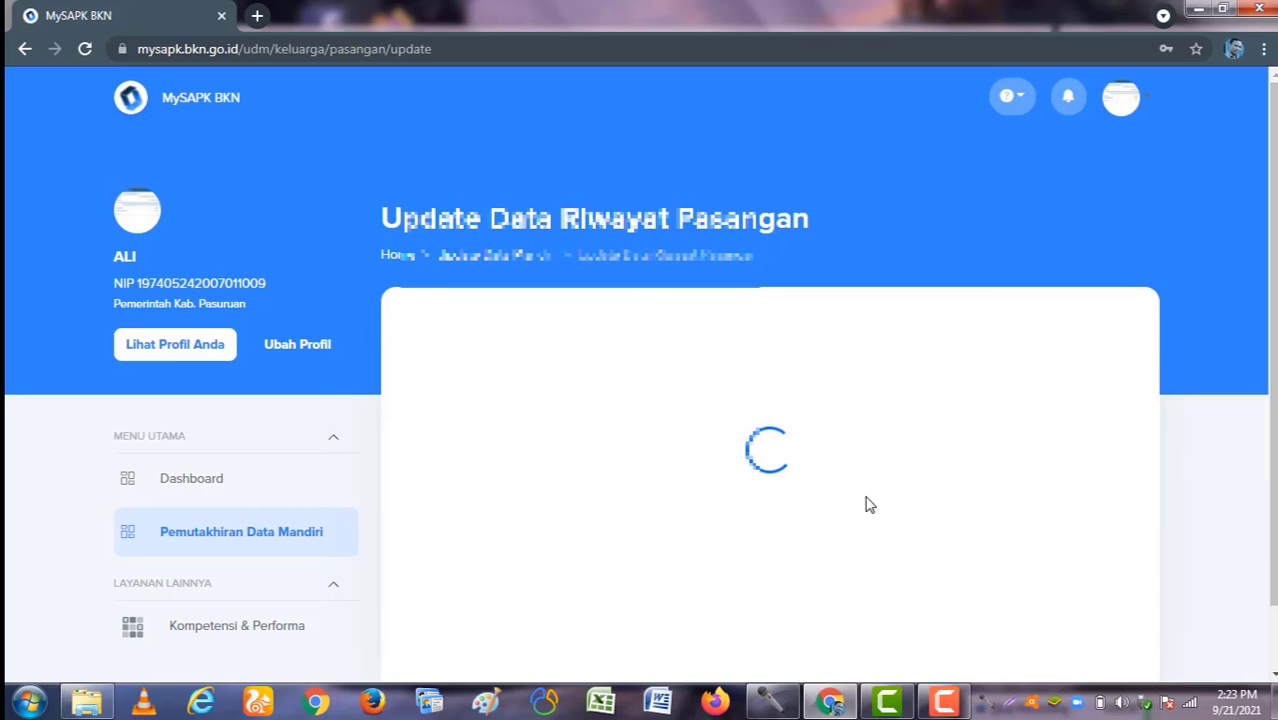
Step: Set Pasangan ke to 1 and Status Pernikahan to Menikah, keeping the spouse Bukan PNS
{"action": "scroll", "coordinate": [782, 341], "scroll_direction": "down", "scroll_amount": 1}
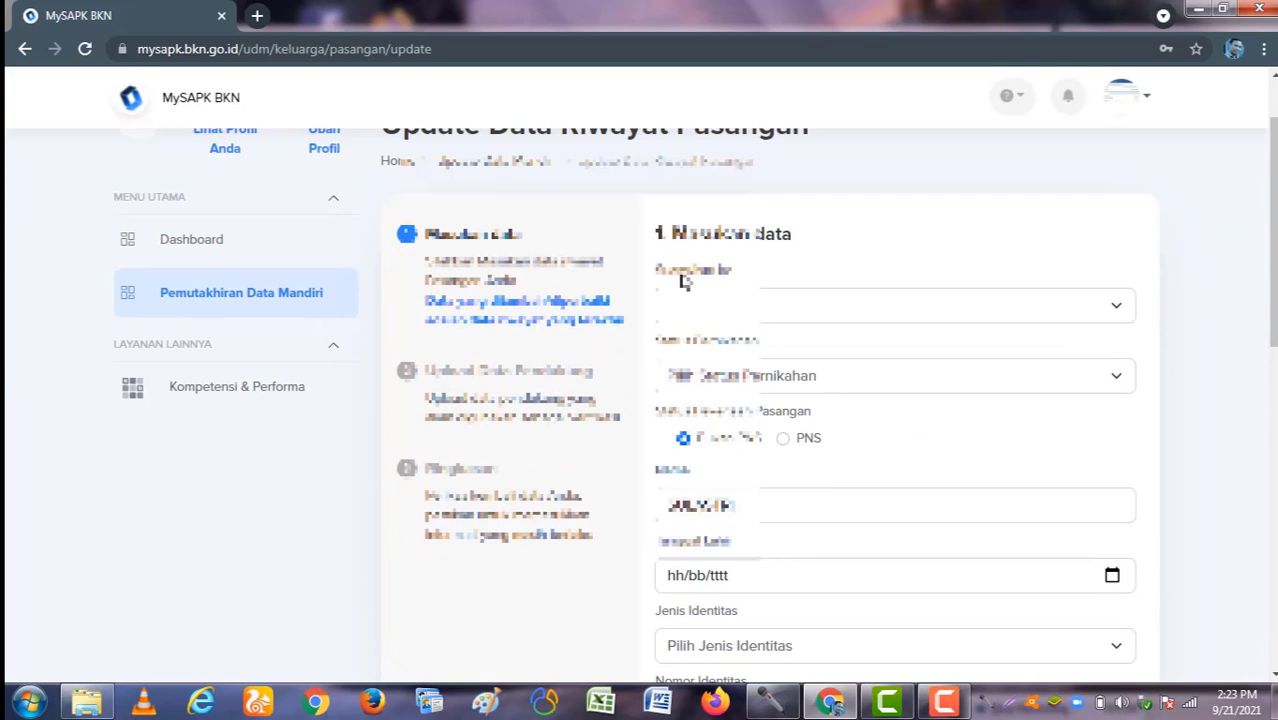
{"action": "left_click", "coordinate": [749, 312]}
{"action": "left_click", "coordinate": [743, 336]}
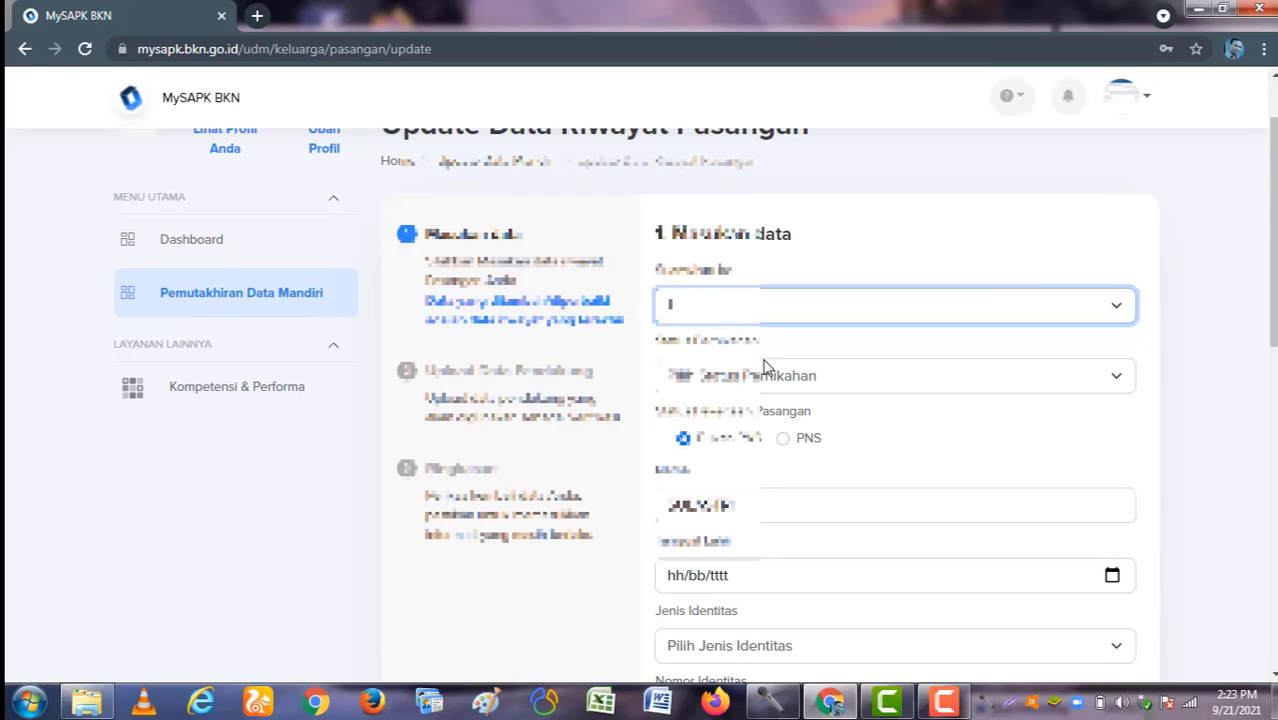
{"action": "left_click", "coordinate": [760, 385]}
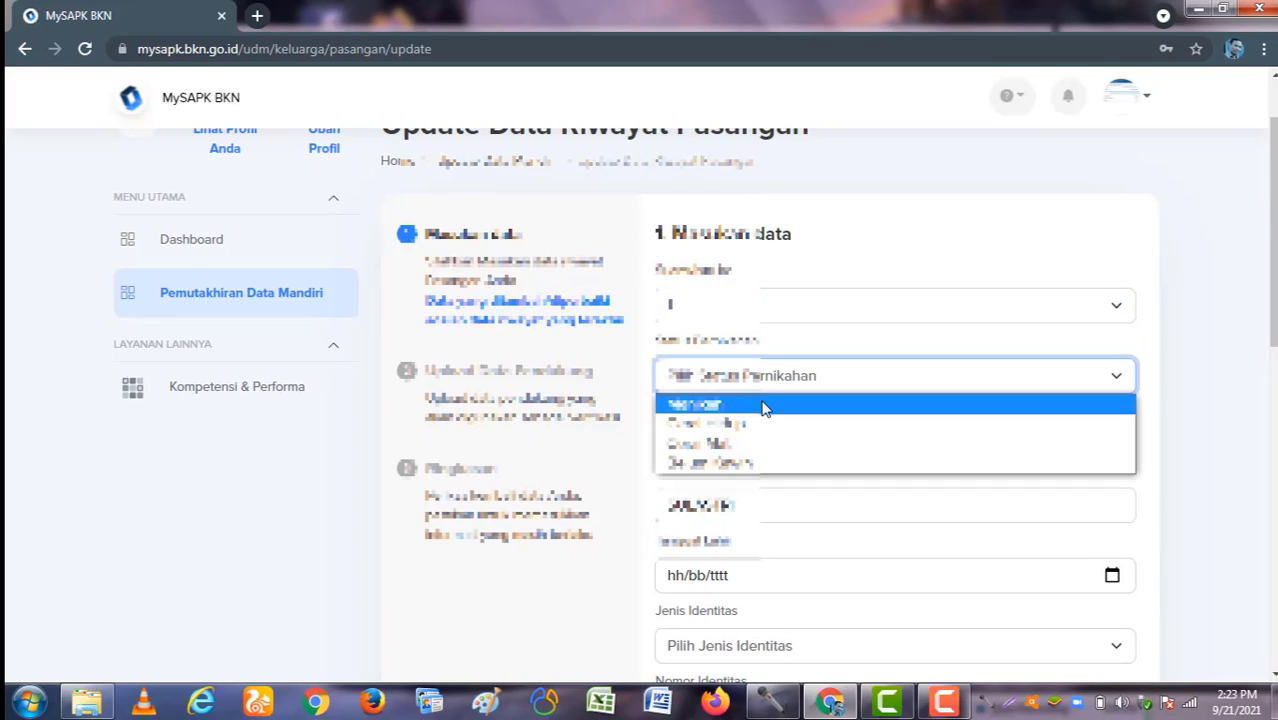
{"action": "left_click", "coordinate": [765, 404]}
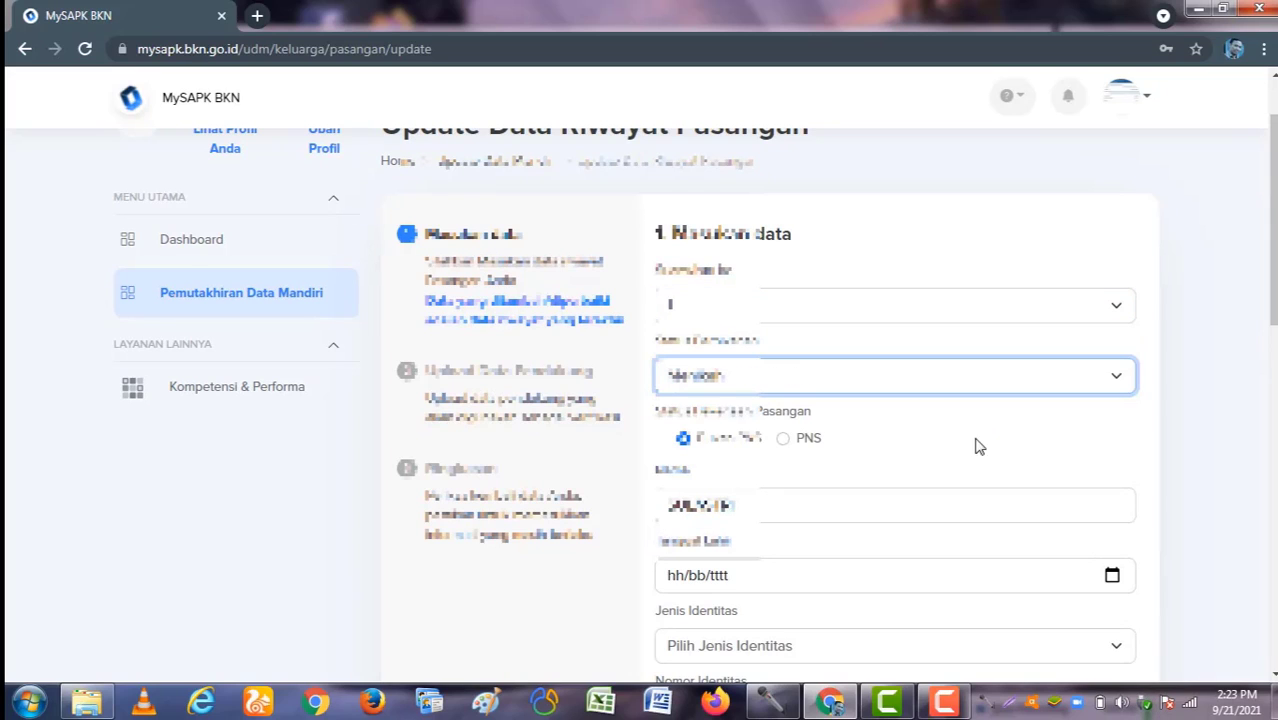
{"action": "left_click", "coordinate": [746, 442]}
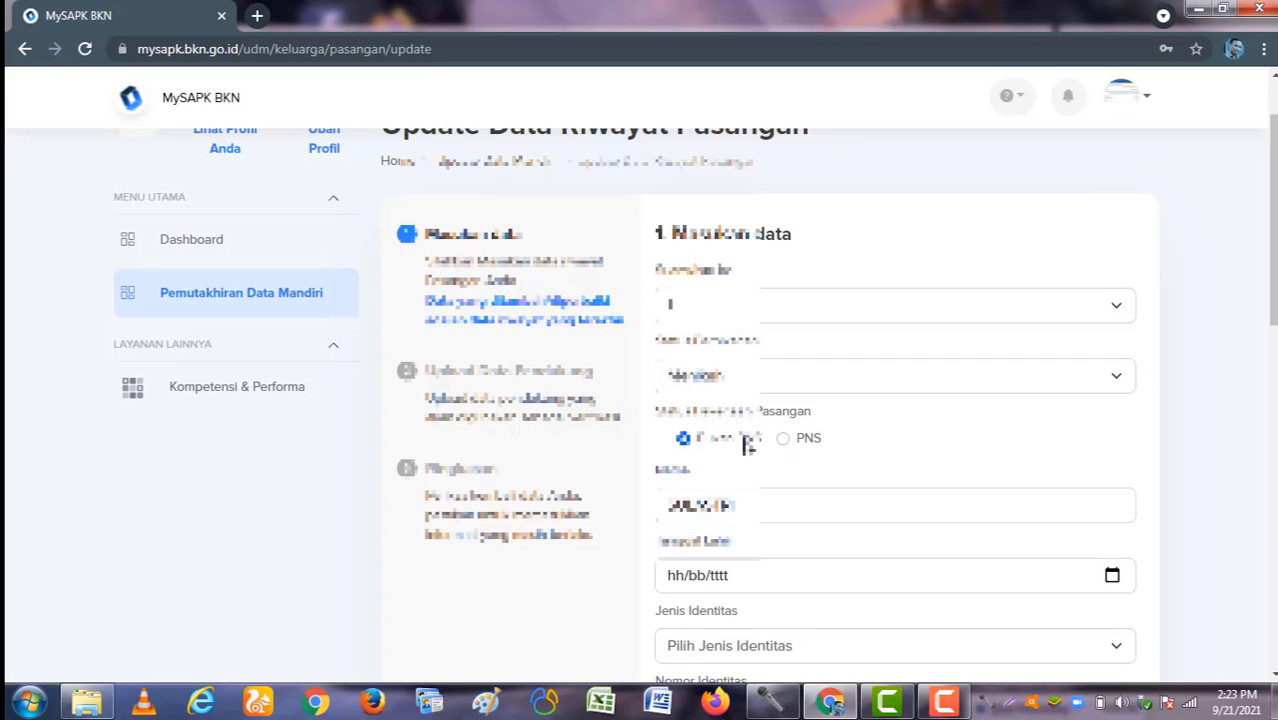
{"action": "scroll", "coordinate": [800, 467], "scroll_direction": "down", "scroll_amount": 1}
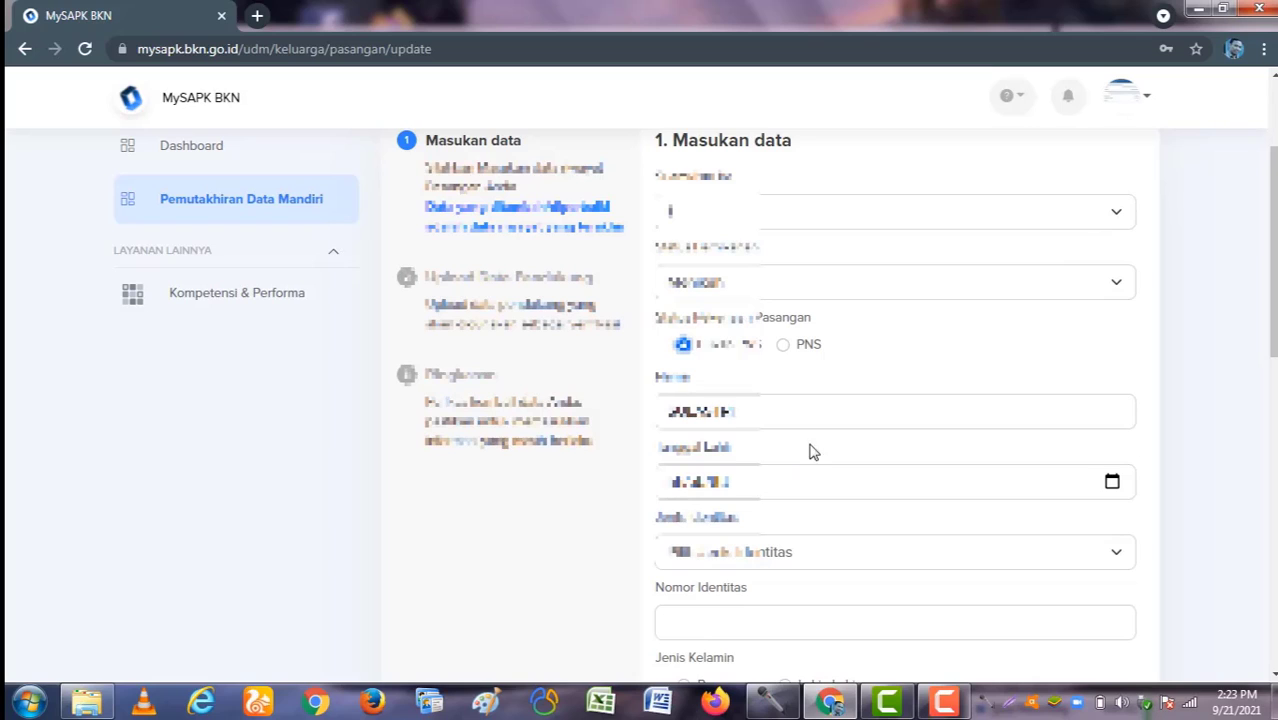
{"action": "left_click", "coordinate": [783, 346]}
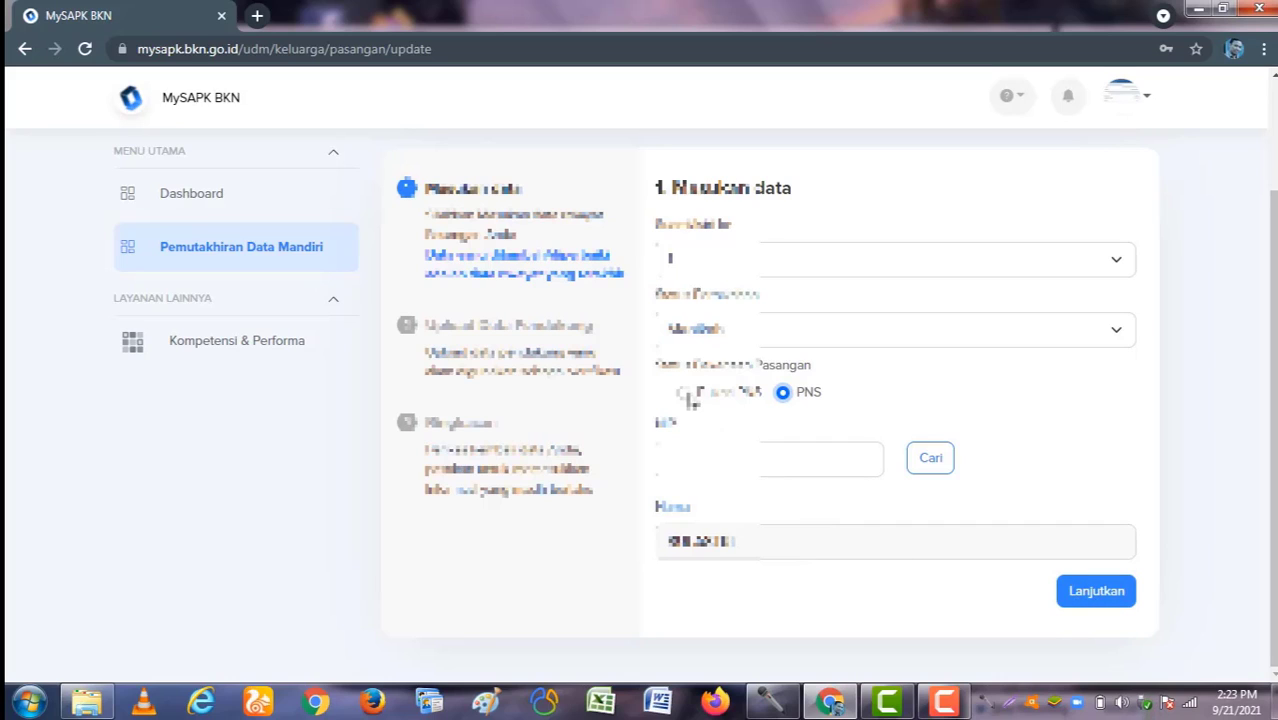
{"action": "left_click", "coordinate": [684, 393]}
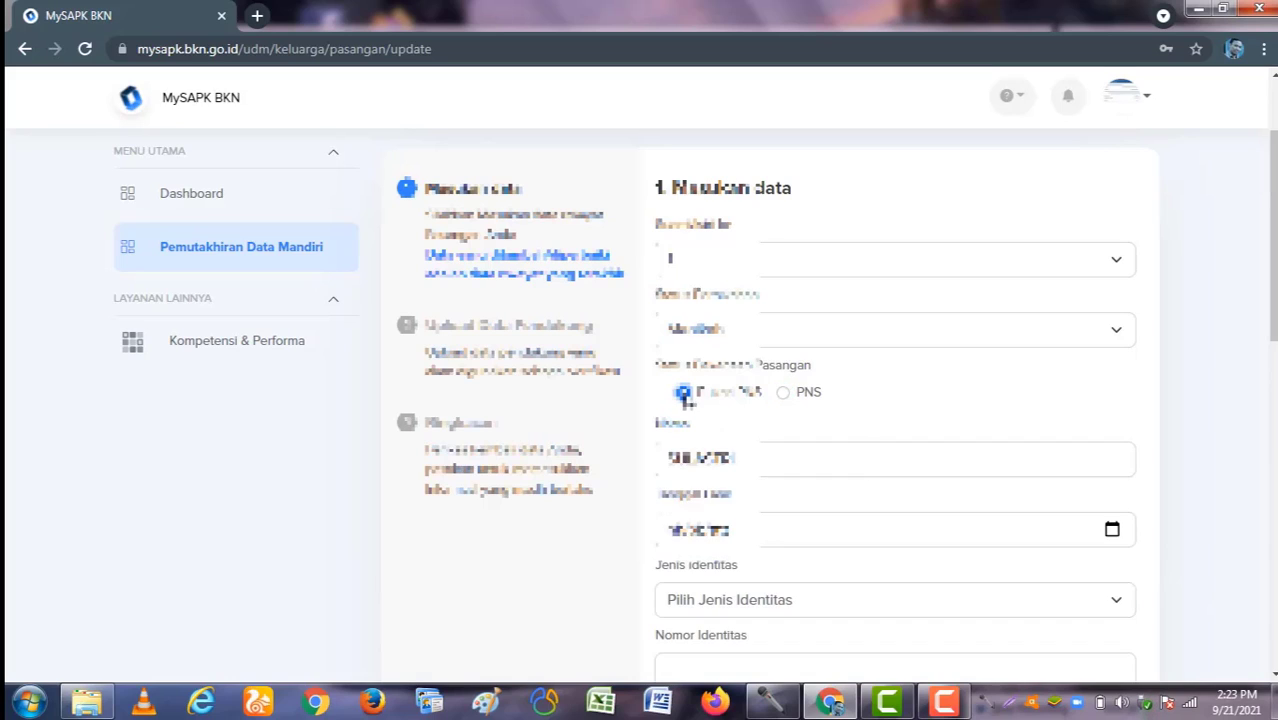
{"action": "scroll", "coordinate": [786, 435], "scroll_direction": "down", "scroll_amount": 3}
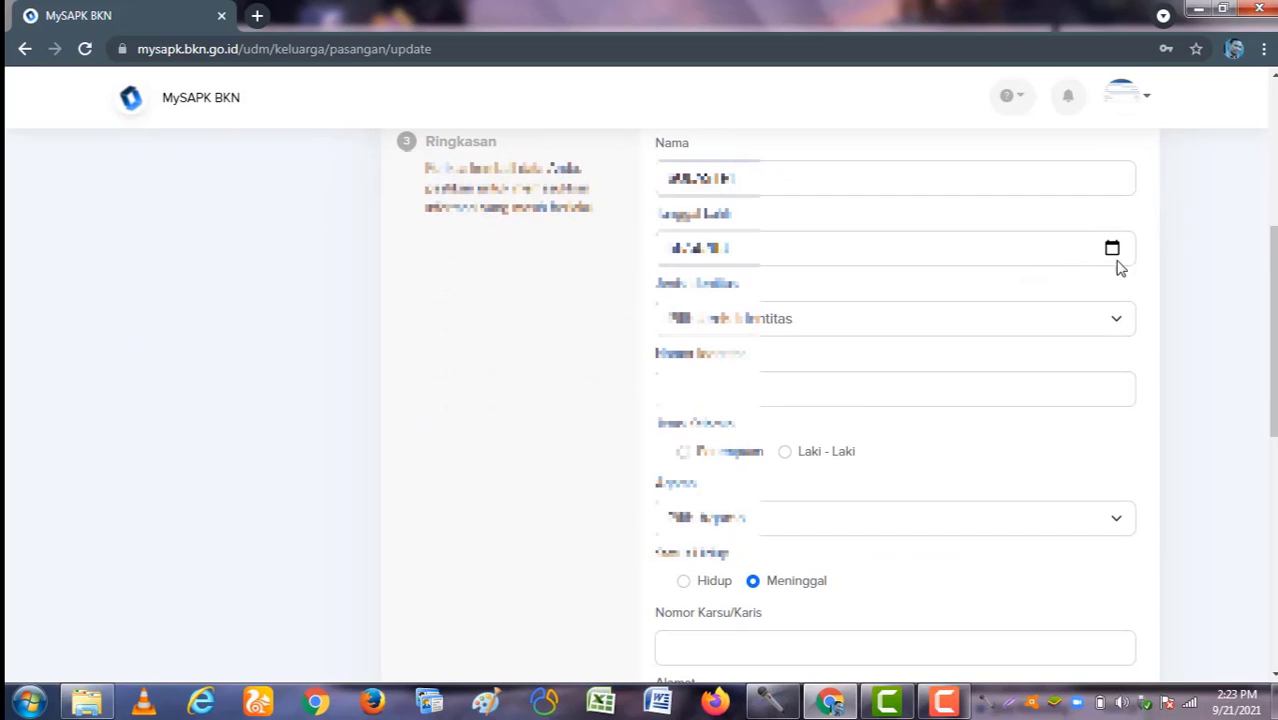
Step: Pick a new Tanggal Lahir and set the spouse's identity document type and number
{"action": "left_click", "coordinate": [1112, 249]}
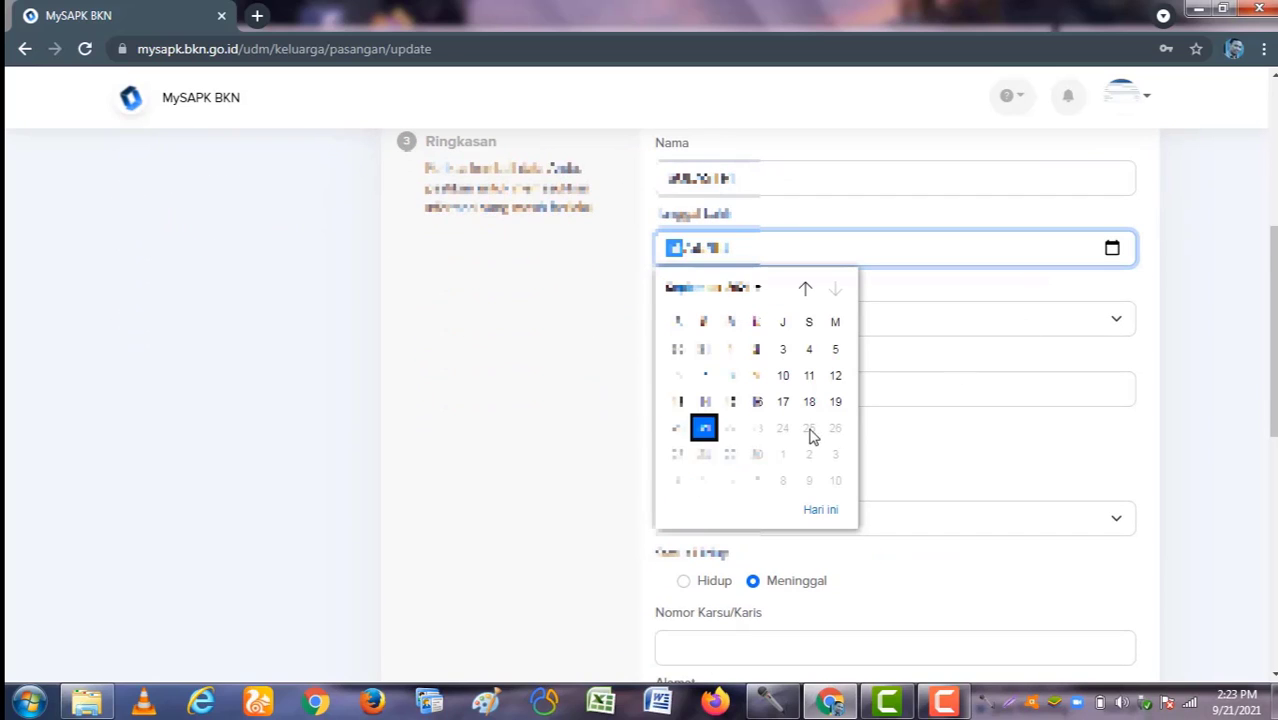
{"action": "left_click", "coordinate": [730, 400]}
{"action": "left_click", "coordinate": [818, 320]}
{"action": "left_click", "coordinate": [819, 349]}
{"action": "left_click", "coordinate": [797, 378]}
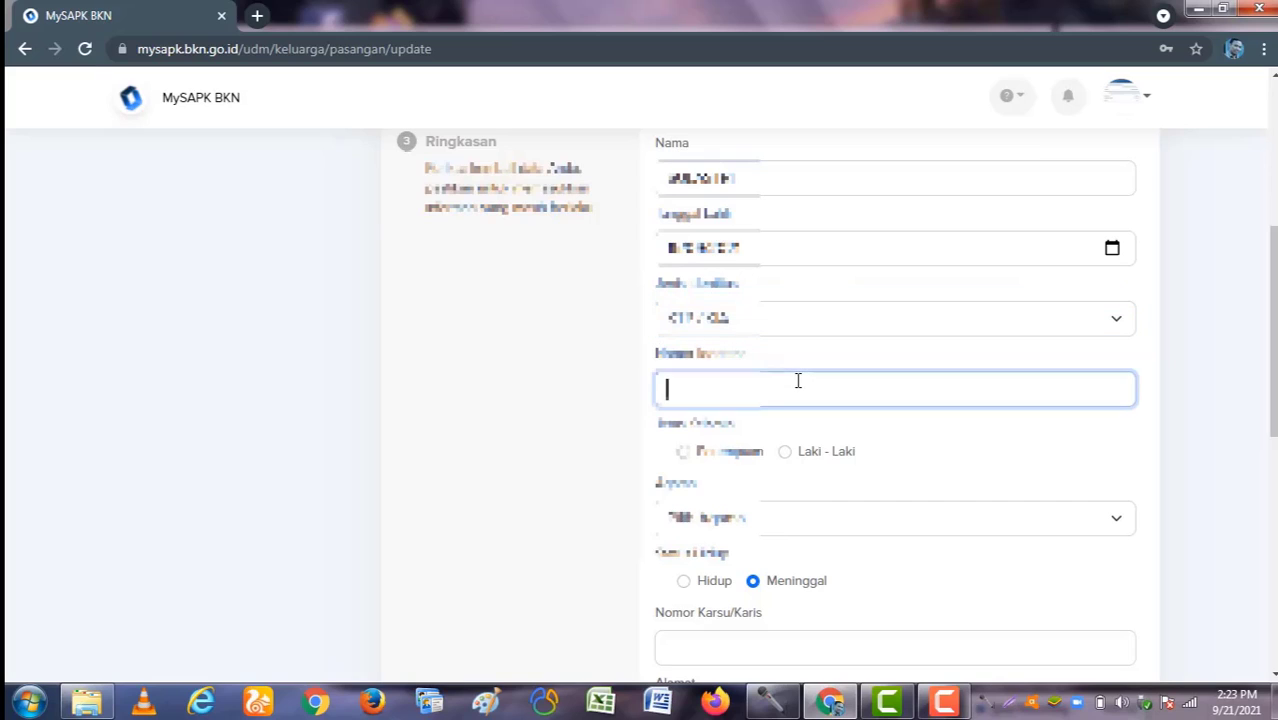
{"action": "scroll", "coordinate": [785, 448], "scroll_direction": "down", "scroll_amount": 1}
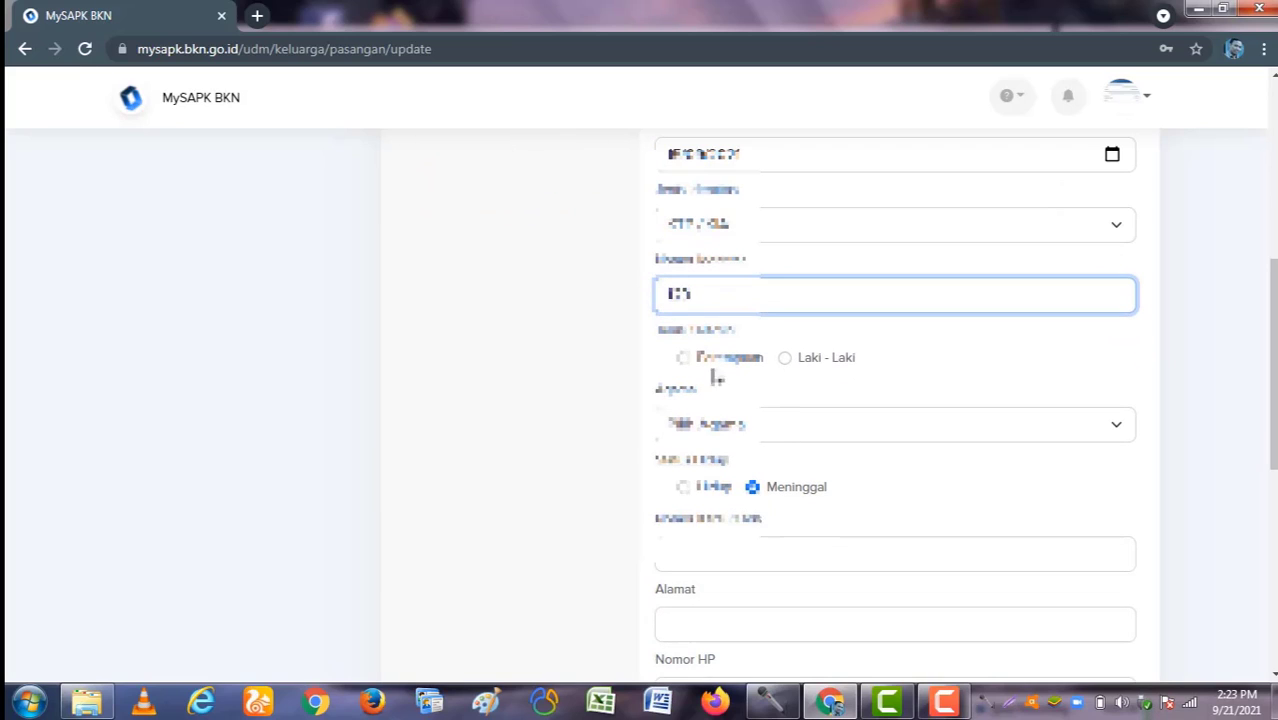
Step: Set the spouse's gender to Perempuan, religion to Islam, and status to Hidup
{"action": "left_click", "coordinate": [710, 362]}
{"action": "left_click", "coordinate": [728, 426]}
{"action": "left_click", "coordinate": [730, 453]}
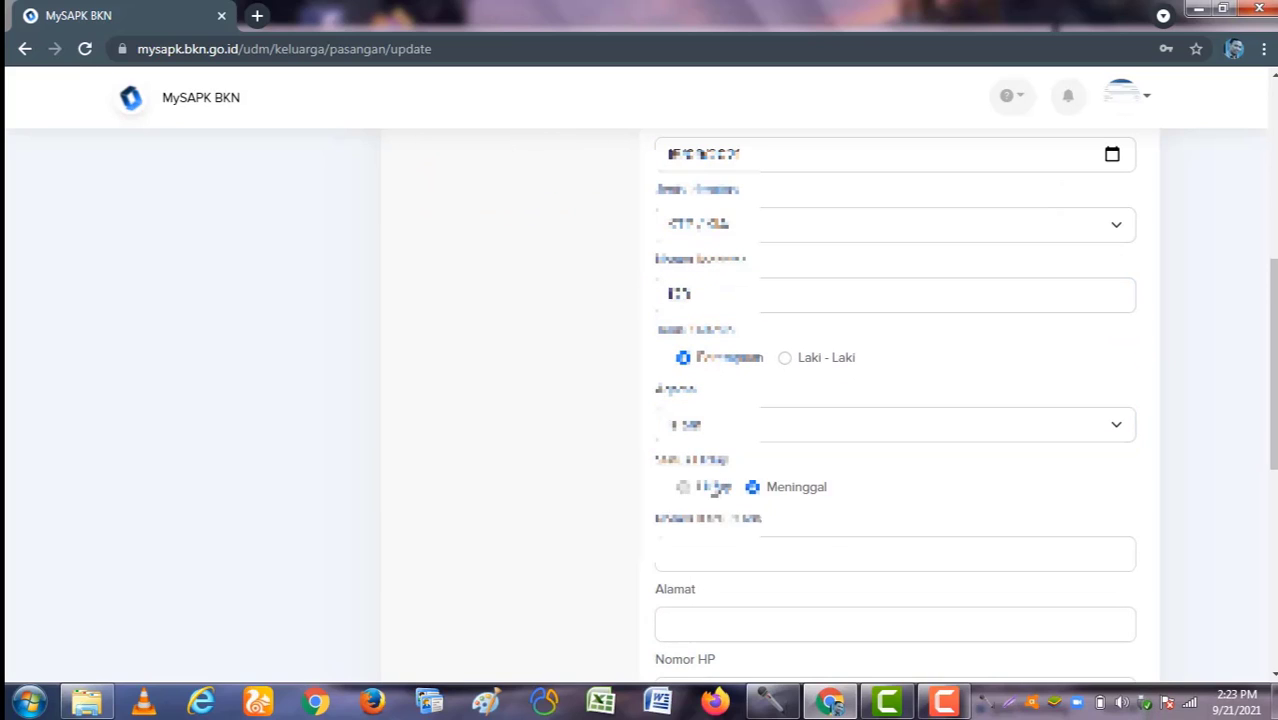
{"action": "left_click", "coordinate": [683, 486]}
{"action": "scroll", "coordinate": [716, 400], "scroll_direction": "down", "scroll_amount": 2}
Step: Fill in the Karsu/Karis number, address, mobile number and marriage date, then continue to uploads
{"action": "left_click", "coordinate": [719, 364]}
{"action": "type", "text": "0000"}
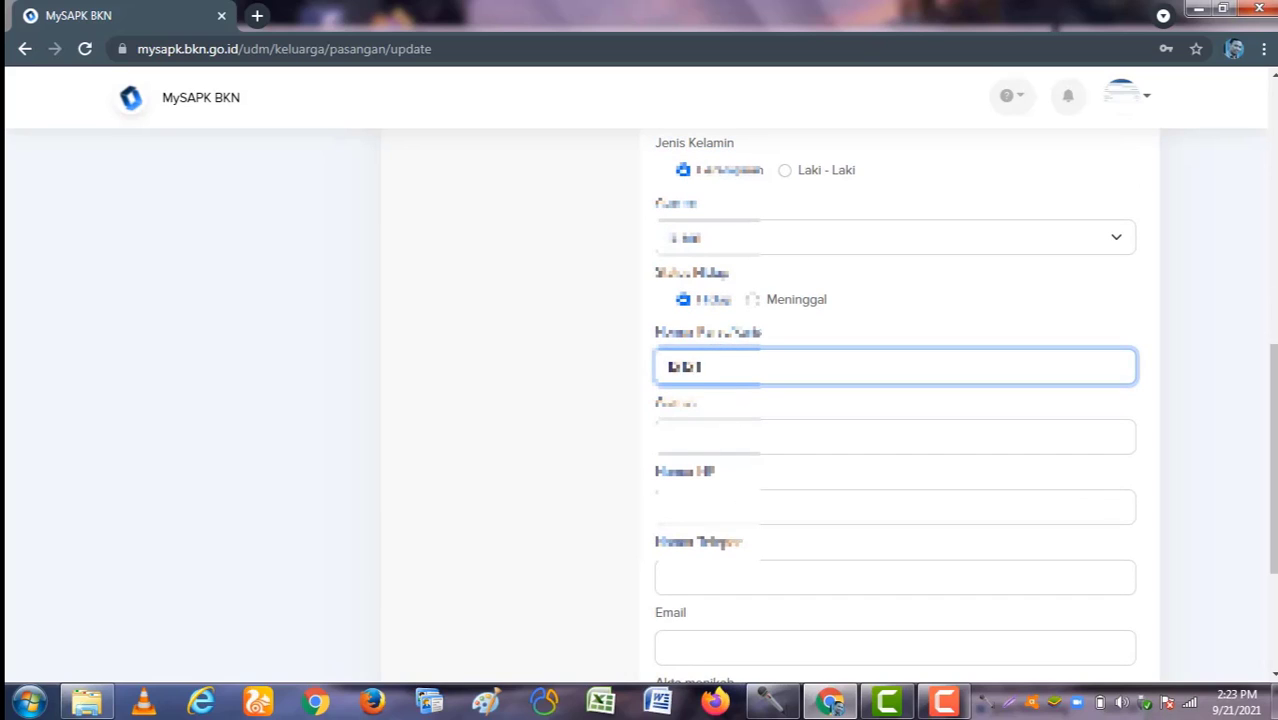
{"action": "left_click", "coordinate": [724, 436]}
{"action": "type", "text": "777"}
{"action": "left_click", "coordinate": [718, 508]}
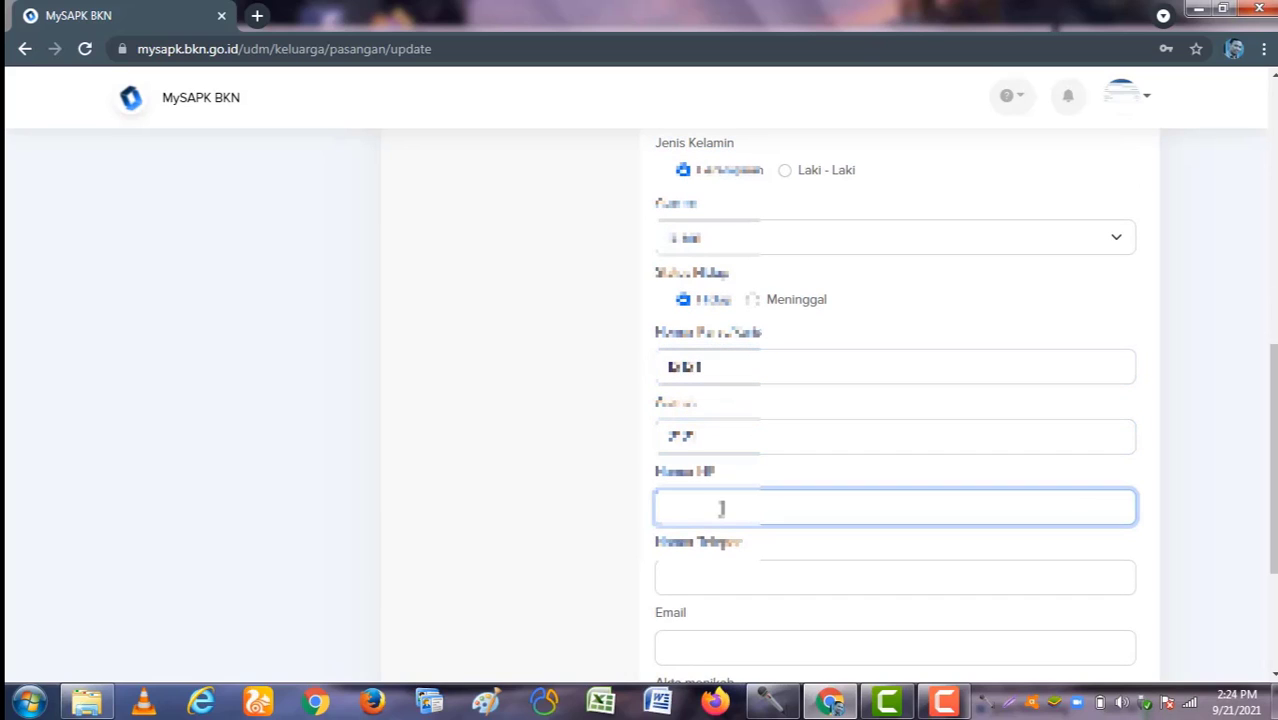
{"action": "type", "text": "0812345"}
{"action": "scroll", "coordinate": [721, 508], "scroll_direction": "down", "scroll_amount": 2}
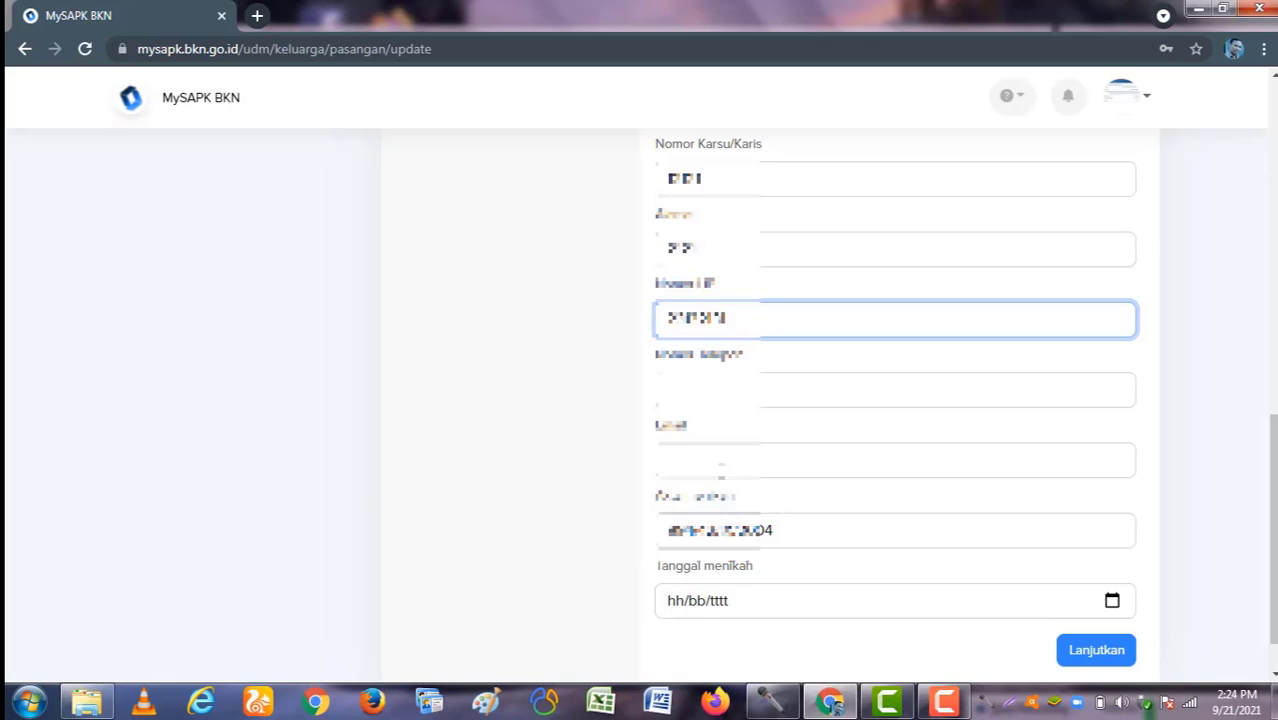
{"action": "scroll", "coordinate": [813, 542], "scroll_direction": "down", "scroll_amount": 1}
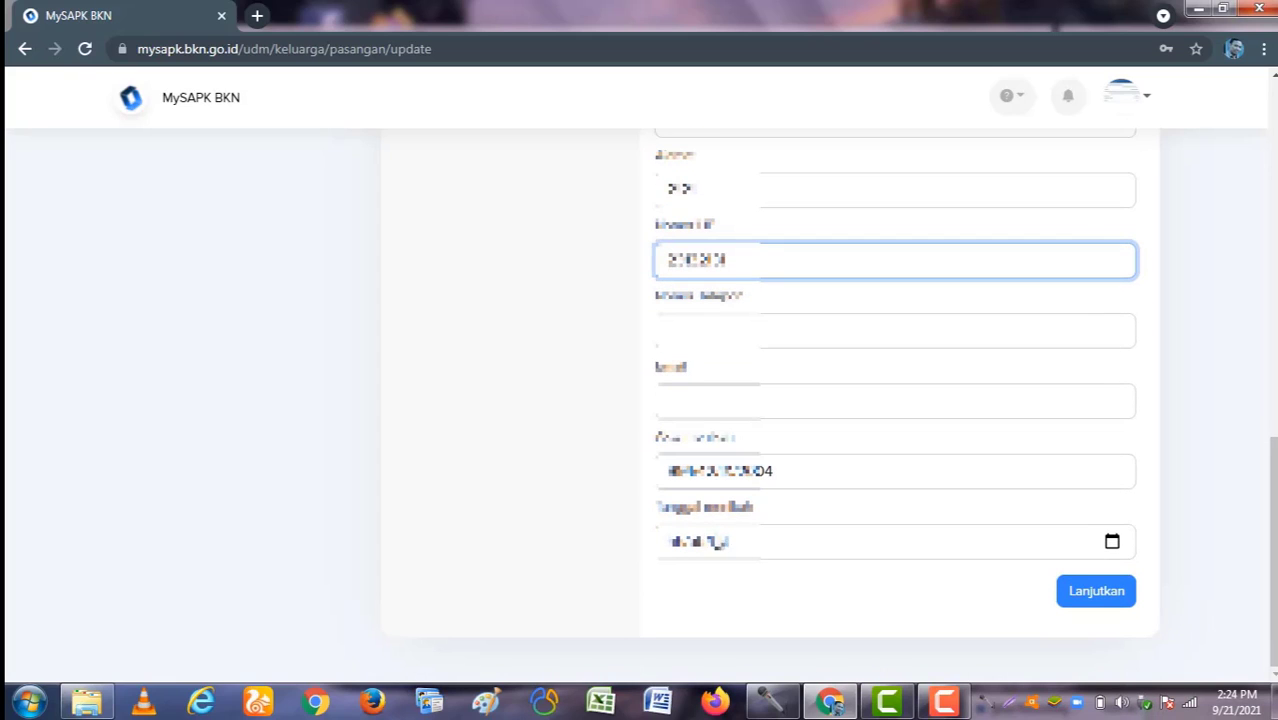
{"action": "left_click", "coordinate": [1112, 543]}
{"action": "left_click", "coordinate": [704, 422]}
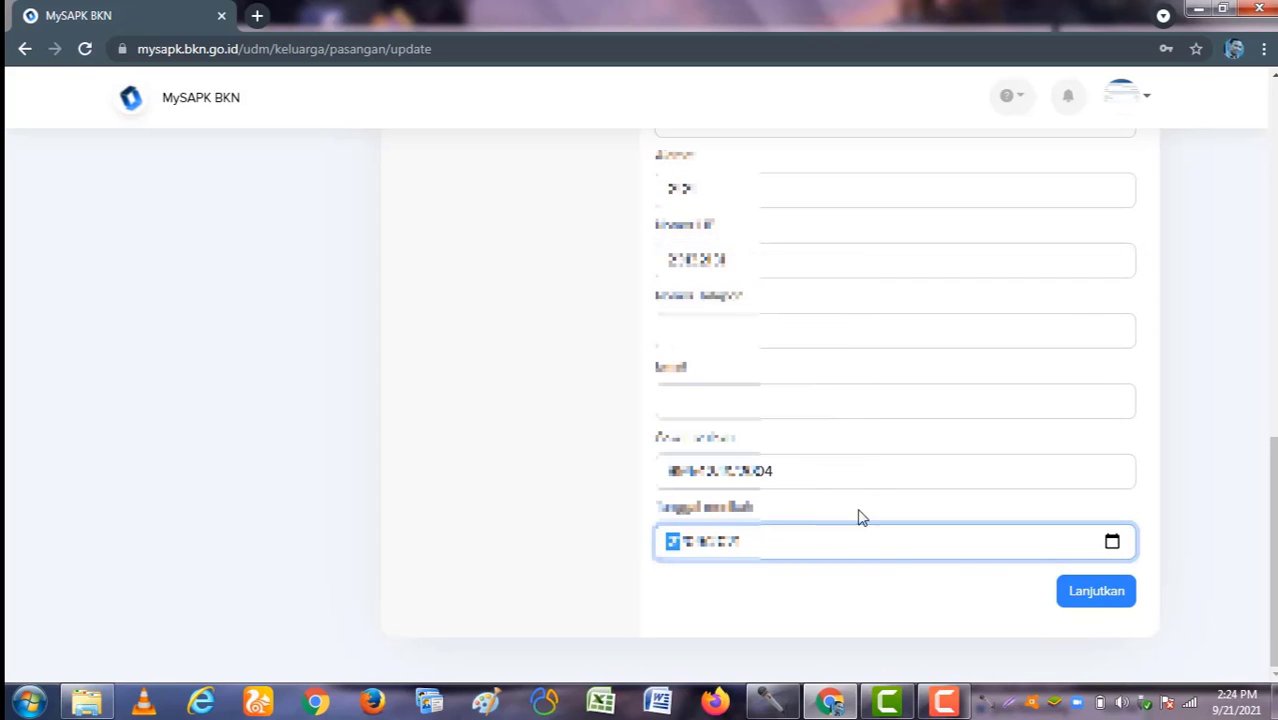
{"action": "left_click", "coordinate": [1099, 594]}
Step: Upload TASPEN.pdf as the Dok Akta Nikah marriage document
{"action": "left_click", "coordinate": [806, 416]}
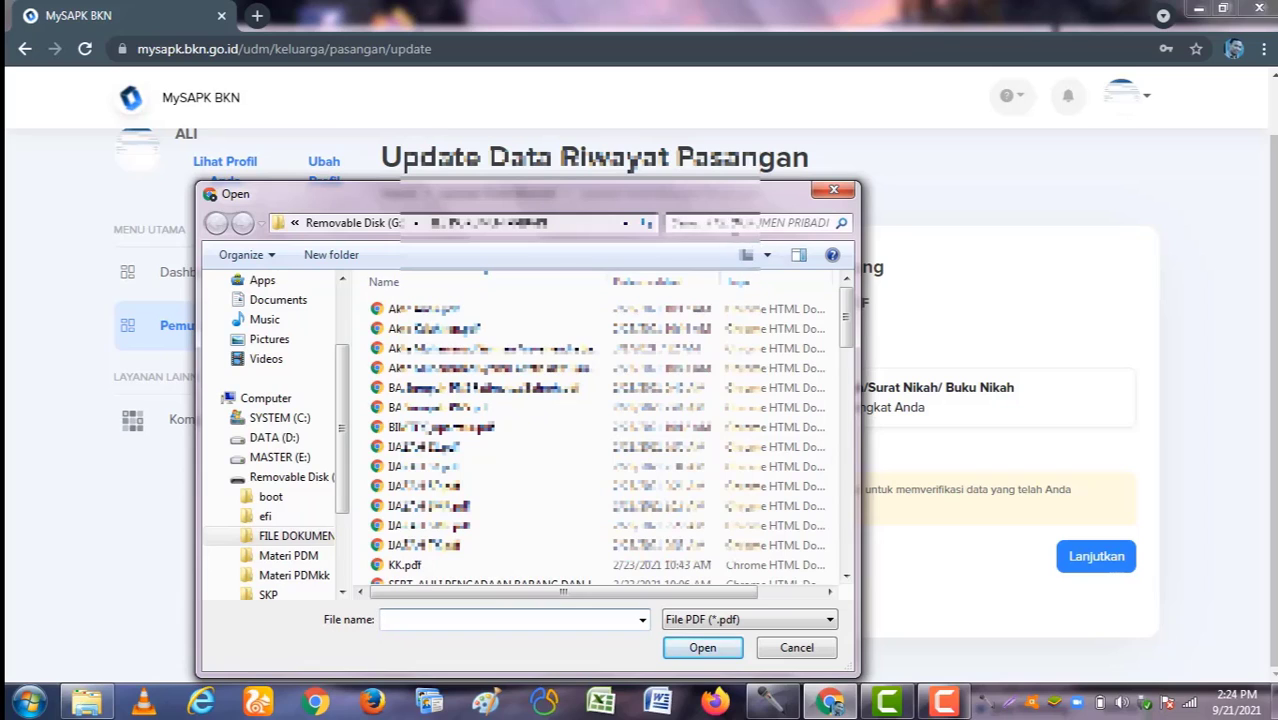
{"action": "left_click", "coordinate": [745, 222]}
{"action": "type", "text": "akta nika"}
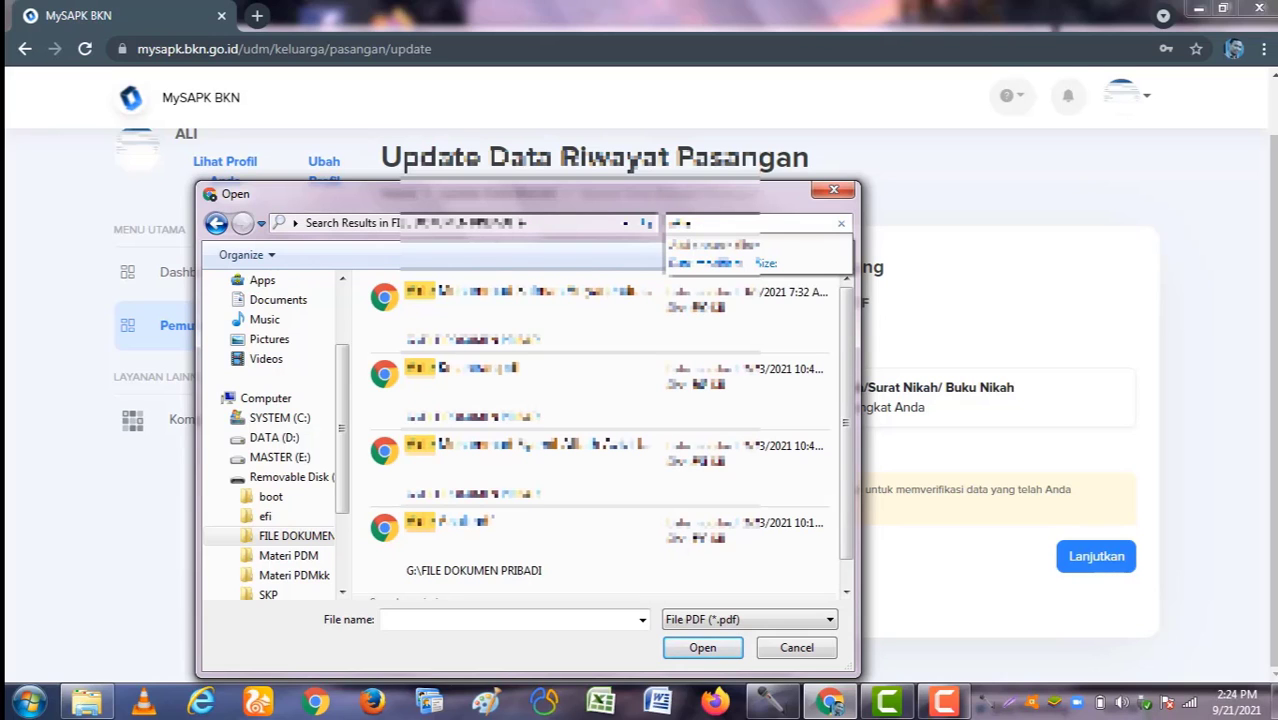
{"action": "key", "text": "BackSpace"}
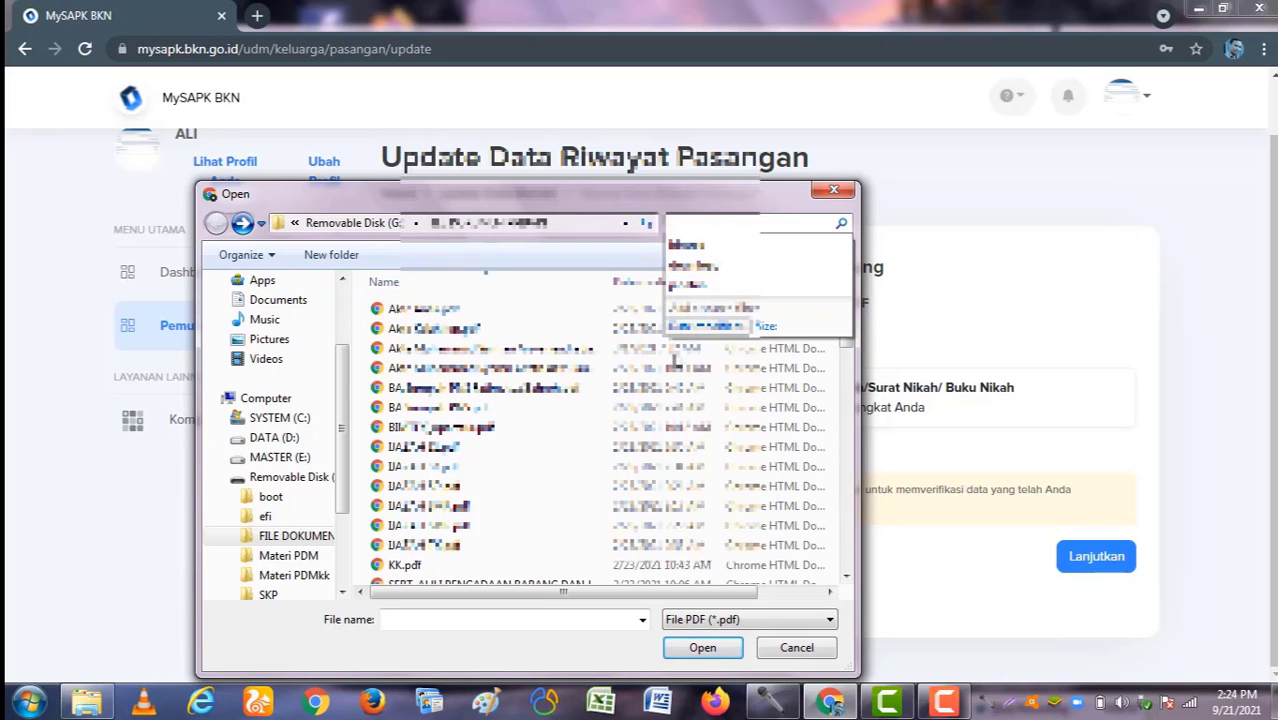
{"action": "left_click", "coordinate": [550, 467]}
{"action": "scroll", "coordinate": [555, 475], "scroll_direction": "down", "scroll_amount": 8}
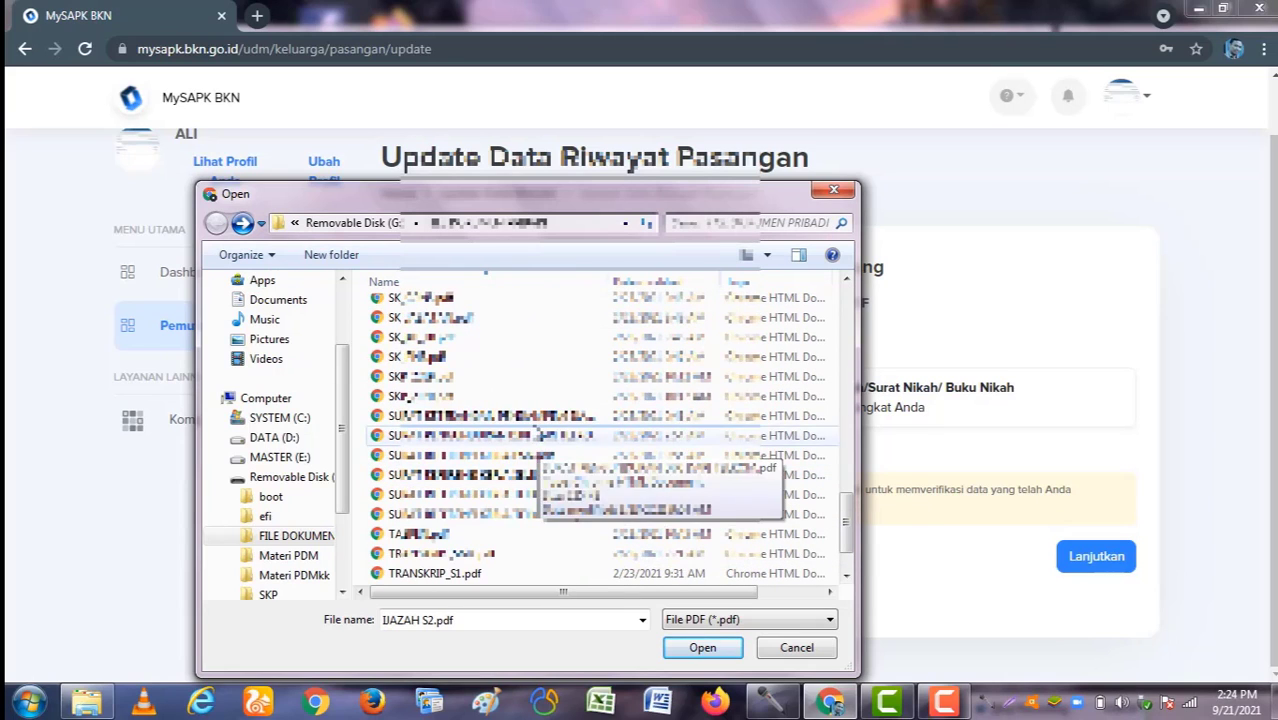
{"action": "scroll", "coordinate": [474, 410], "scroll_direction": "up", "scroll_amount": 2}
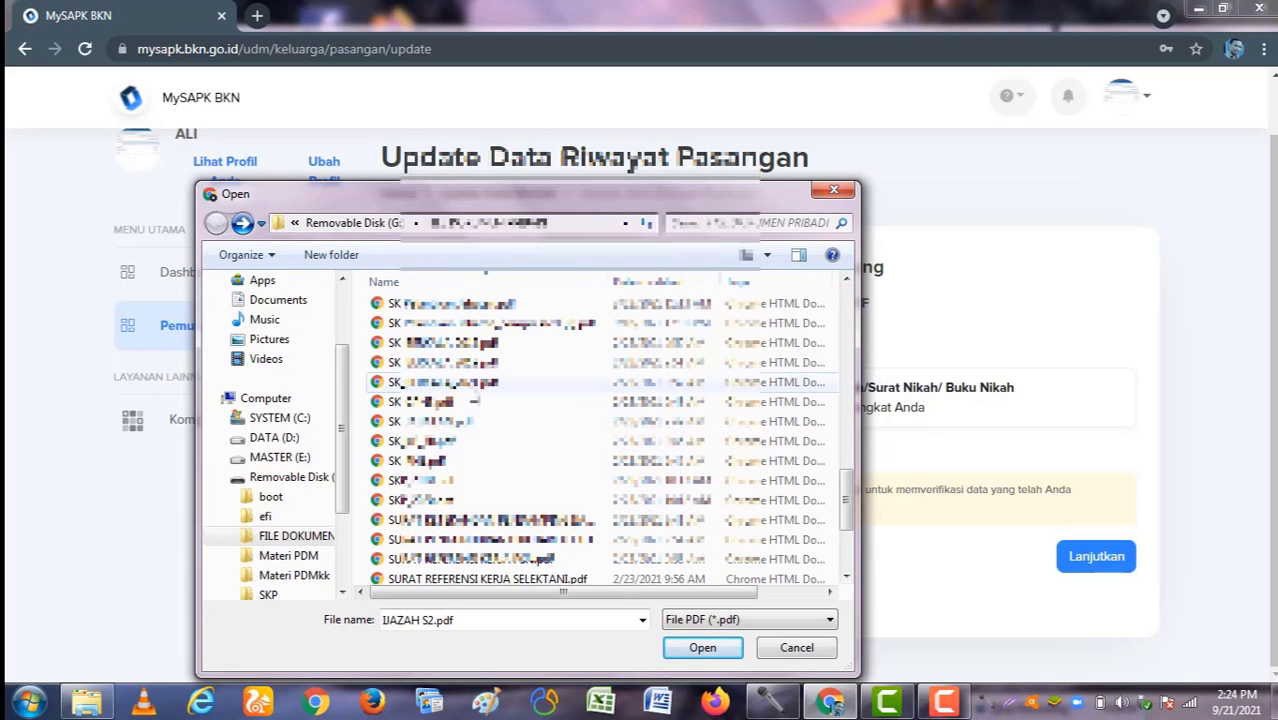
{"action": "scroll", "coordinate": [474, 398], "scroll_direction": "down", "scroll_amount": 1}
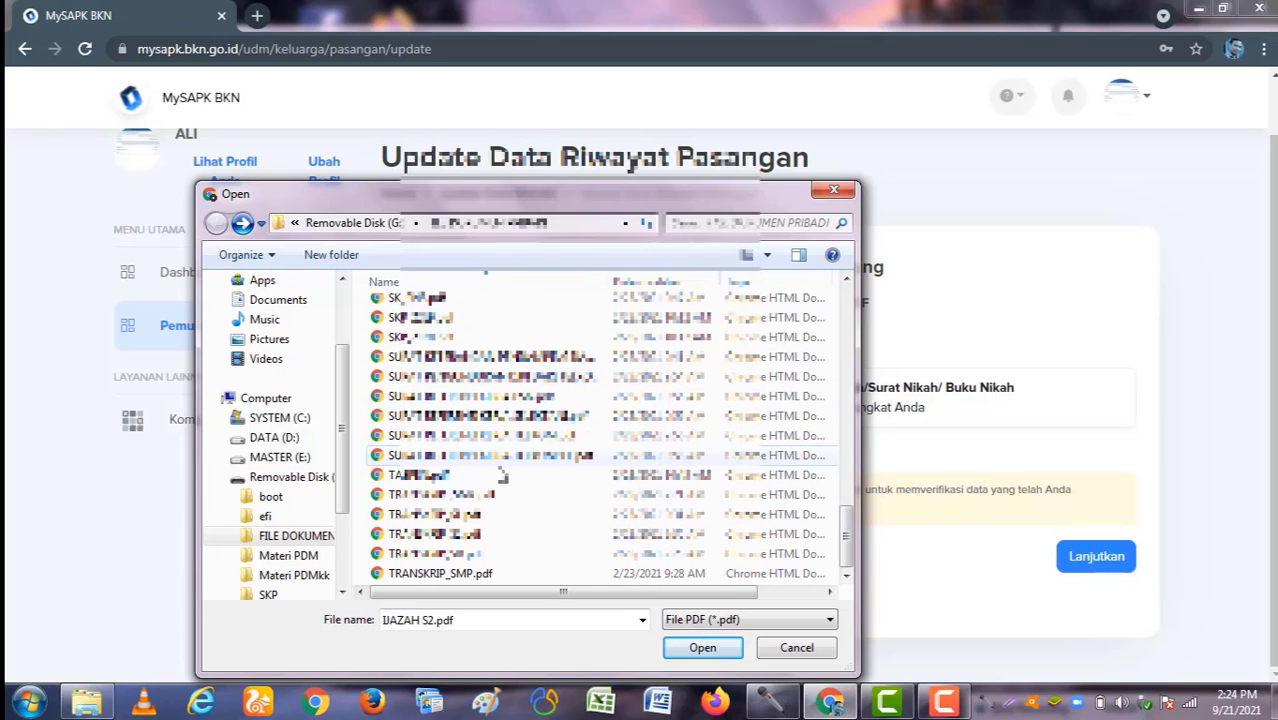
{"action": "scroll", "coordinate": [500, 470], "scroll_direction": "up", "scroll_amount": 2}
{"action": "scroll", "coordinate": [497, 470], "scroll_direction": "up", "scroll_amount": 1}
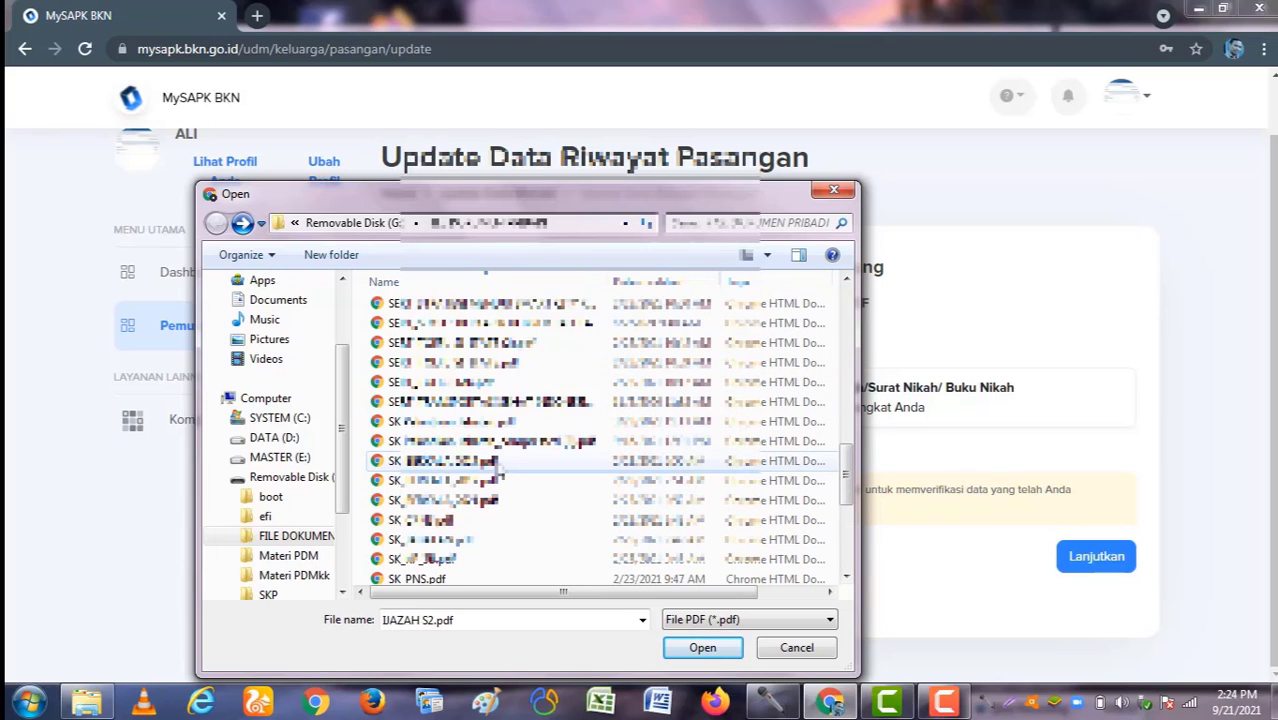
{"action": "scroll", "coordinate": [498, 470], "scroll_direction": "up", "scroll_amount": 8}
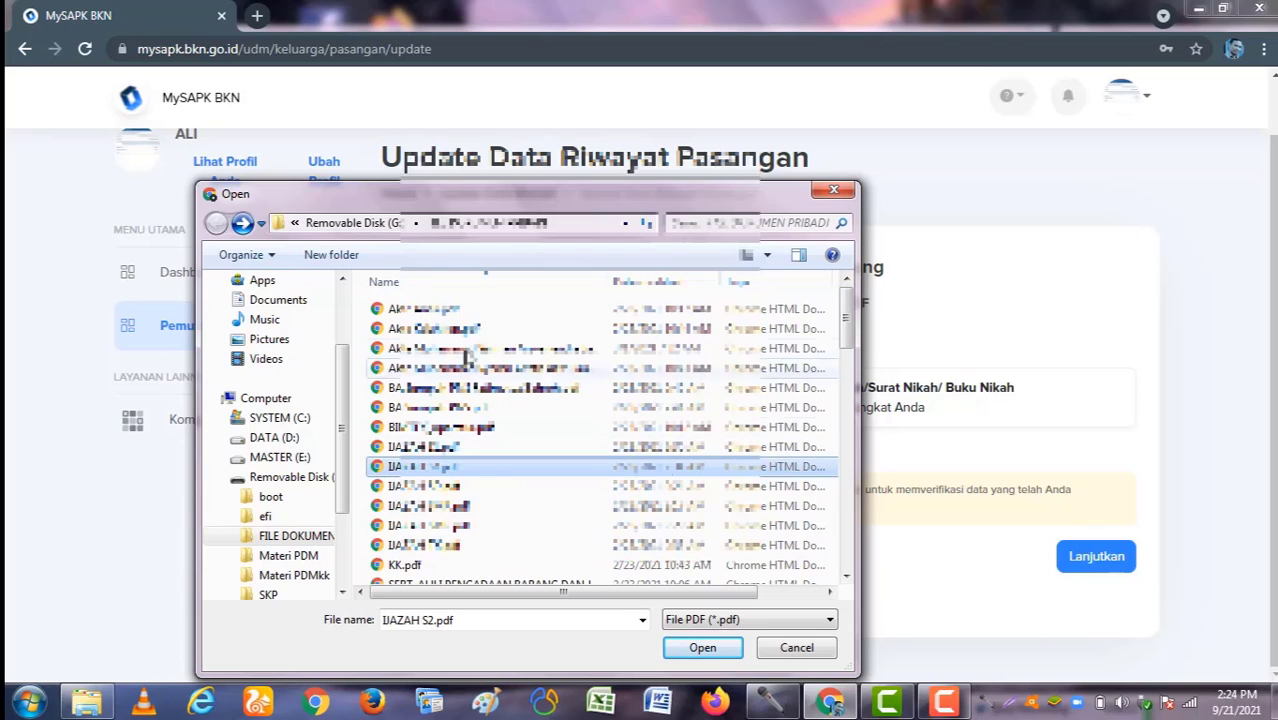
{"action": "scroll", "coordinate": [467, 360], "scroll_direction": "down", "scroll_amount": 1}
{"action": "scroll", "coordinate": [467, 360], "scroll_direction": "up", "scroll_amount": 1}
{"action": "scroll", "coordinate": [464, 374], "scroll_direction": "down", "scroll_amount": 3}
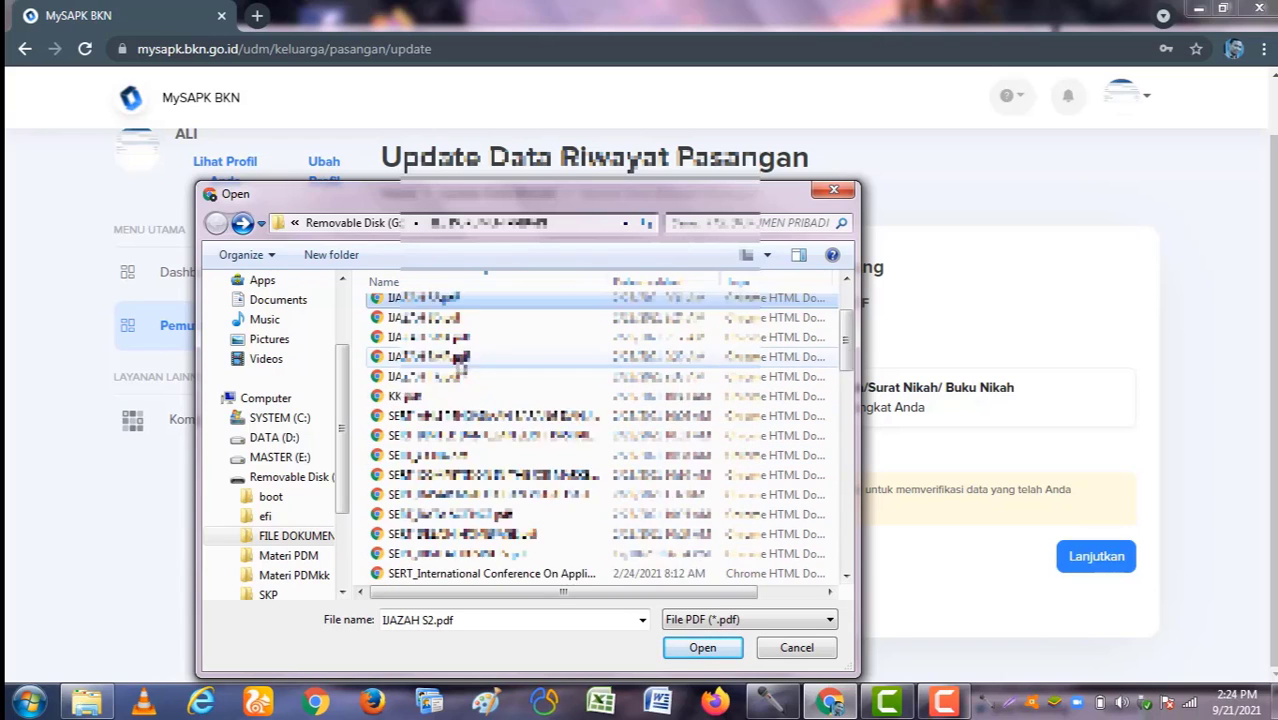
{"action": "scroll", "coordinate": [462, 368], "scroll_direction": "down", "scroll_amount": 7}
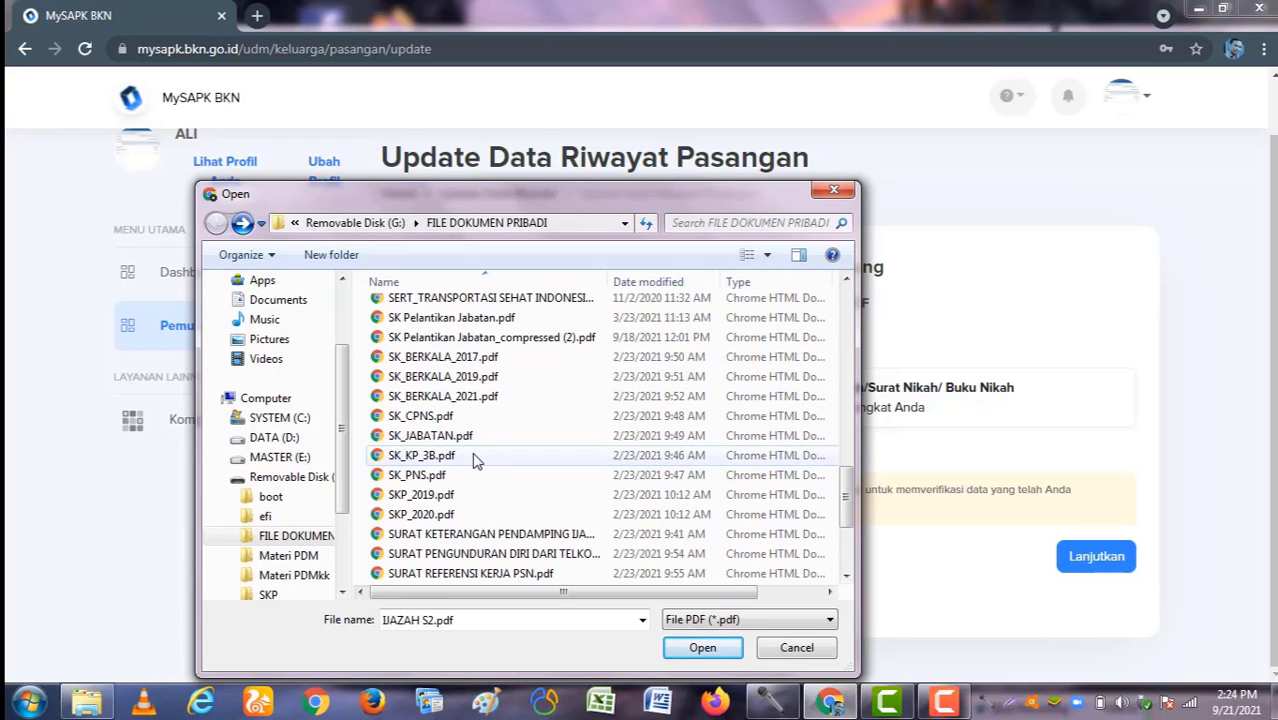
{"action": "scroll", "coordinate": [474, 440], "scroll_direction": "down", "scroll_amount": 3}
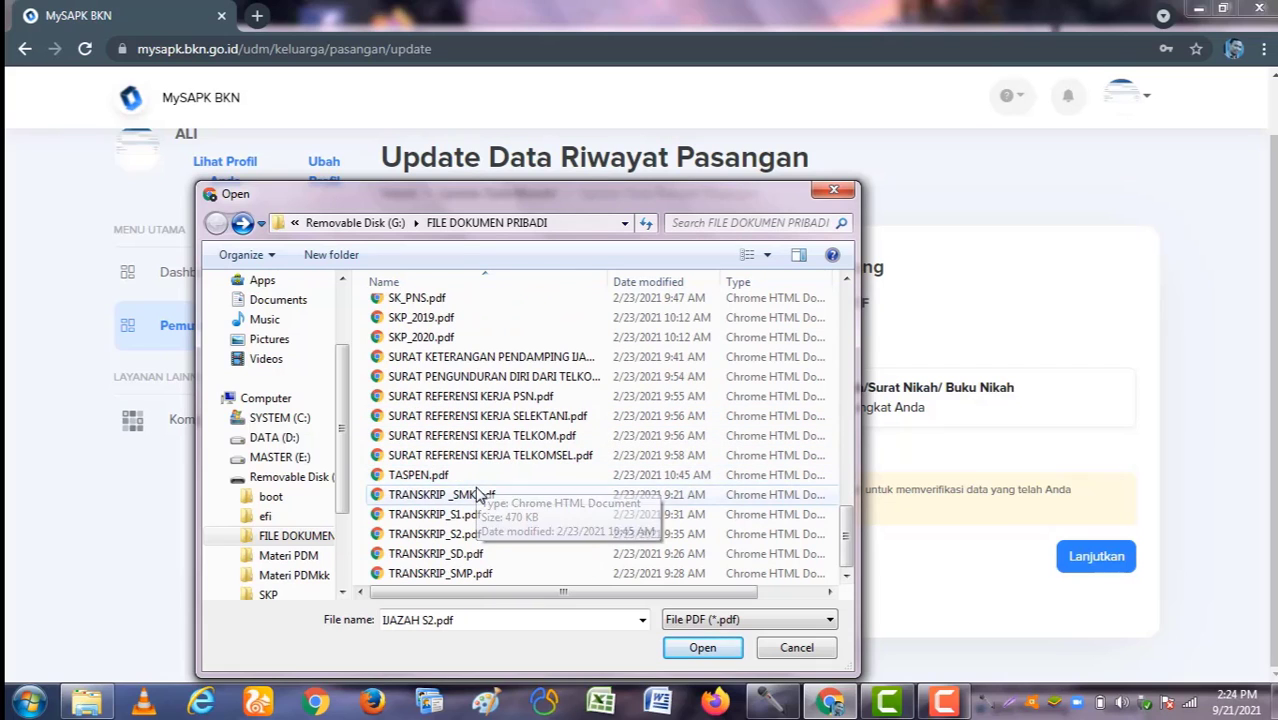
{"action": "left_click", "coordinate": [476, 494]}
{"action": "left_click", "coordinate": [478, 476]}
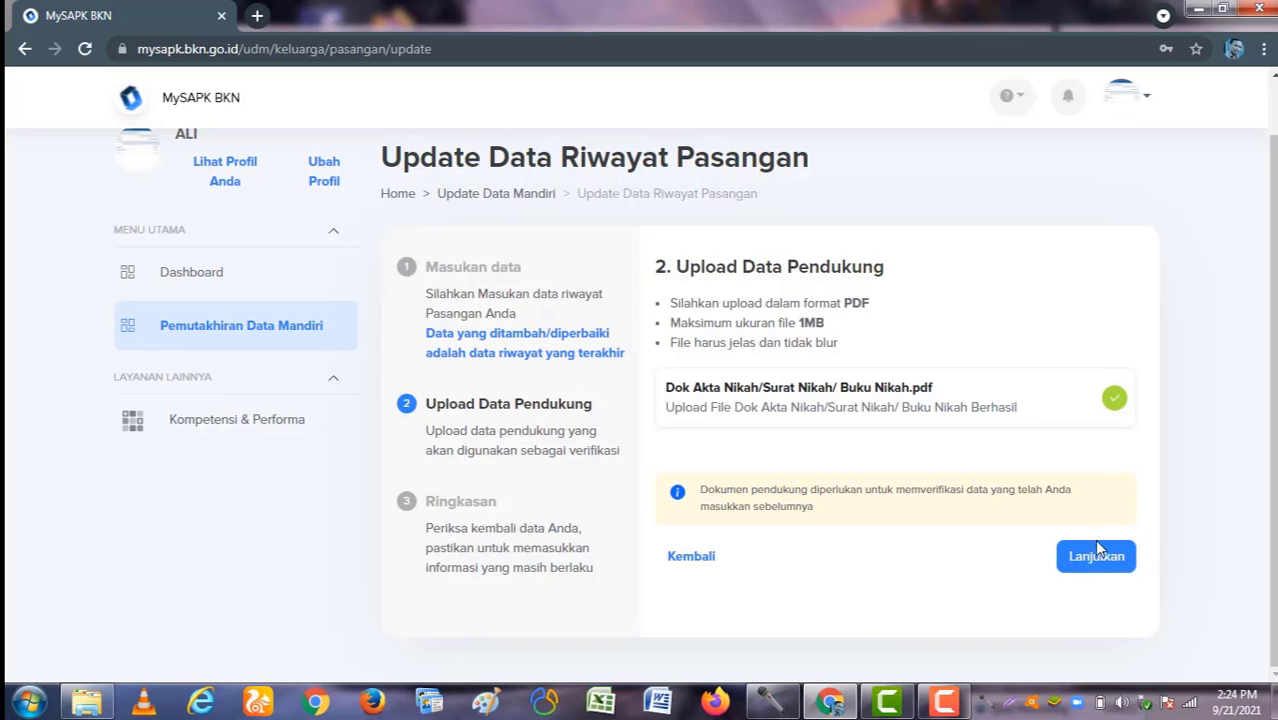
Step: Confirm the spouse update summary, declare the data correct, submit with Kirim, and return to the category list
{"action": "left_click", "coordinate": [1097, 553]}
{"action": "scroll", "coordinate": [977, 511], "scroll_direction": "down", "scroll_amount": 9}
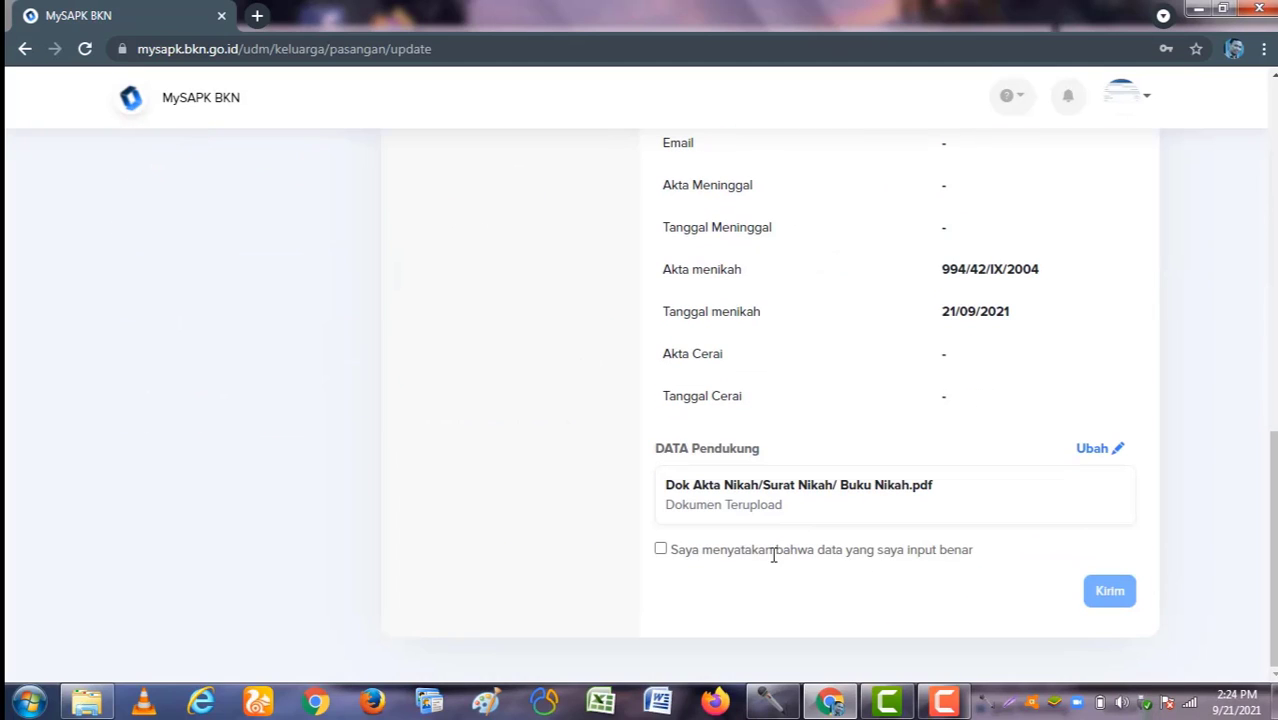
{"action": "left_click", "coordinate": [660, 550]}
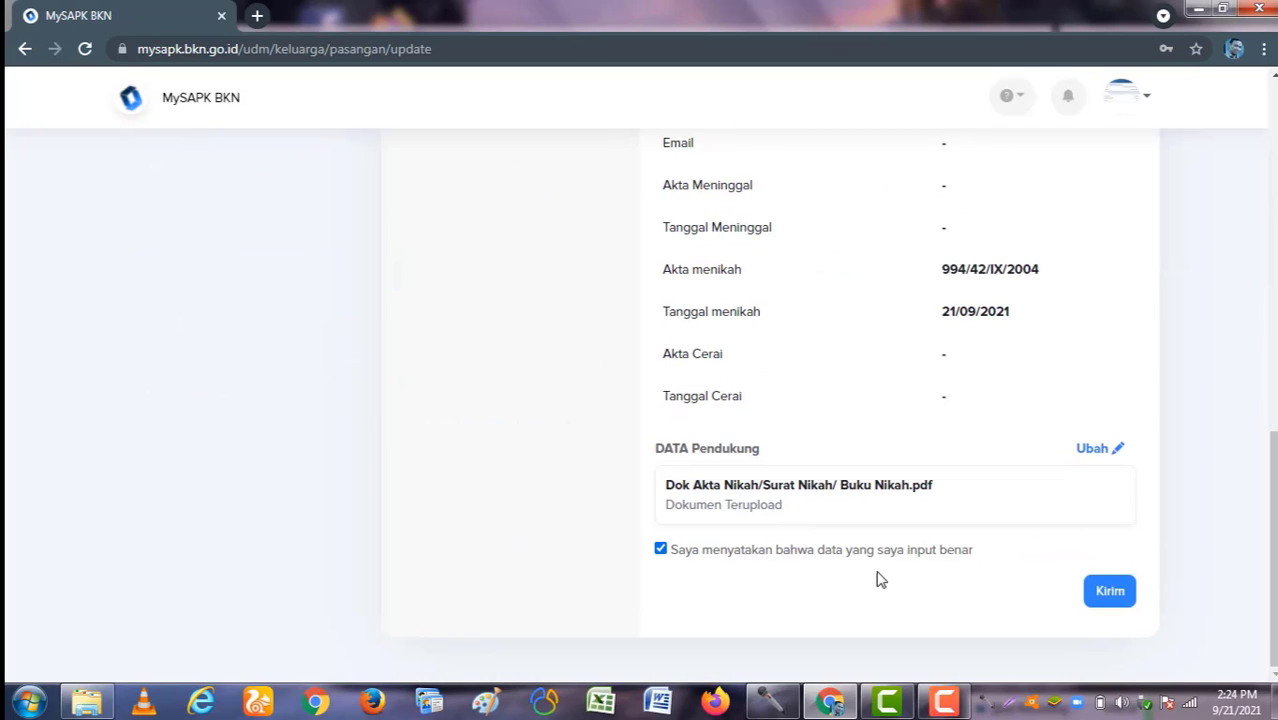
{"action": "left_click", "coordinate": [1110, 591]}
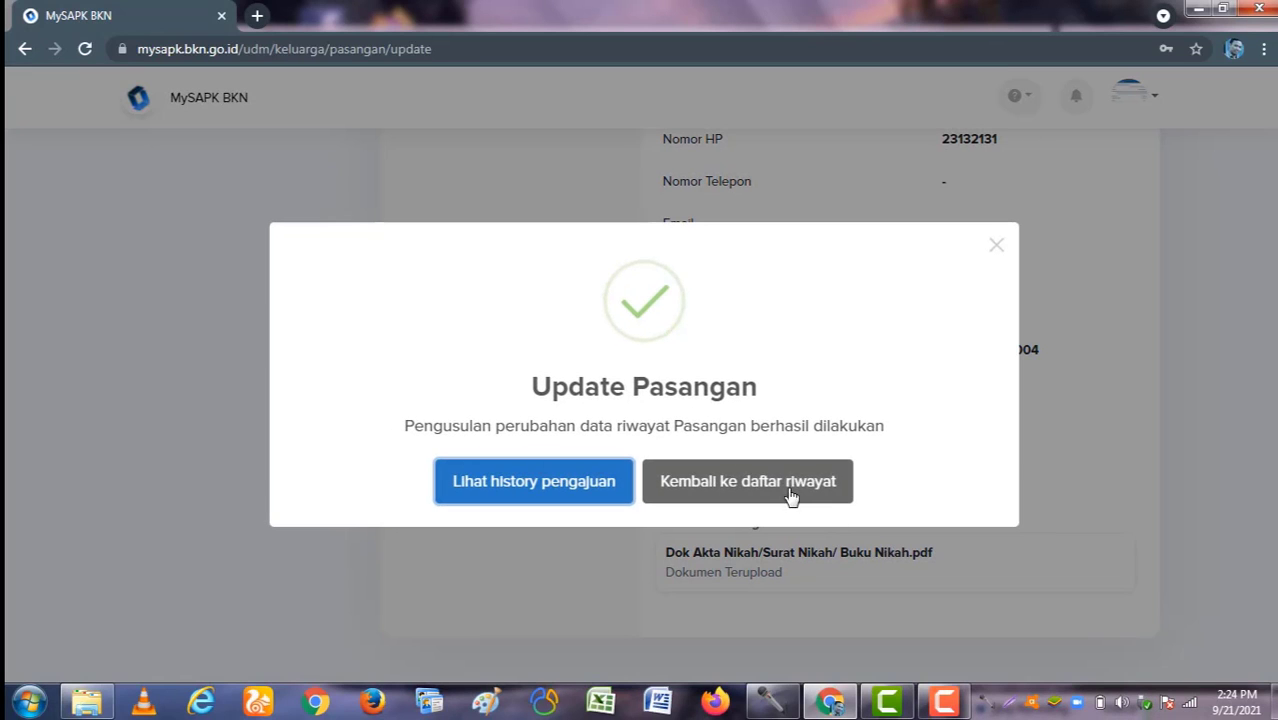
{"action": "left_click", "coordinate": [787, 491]}
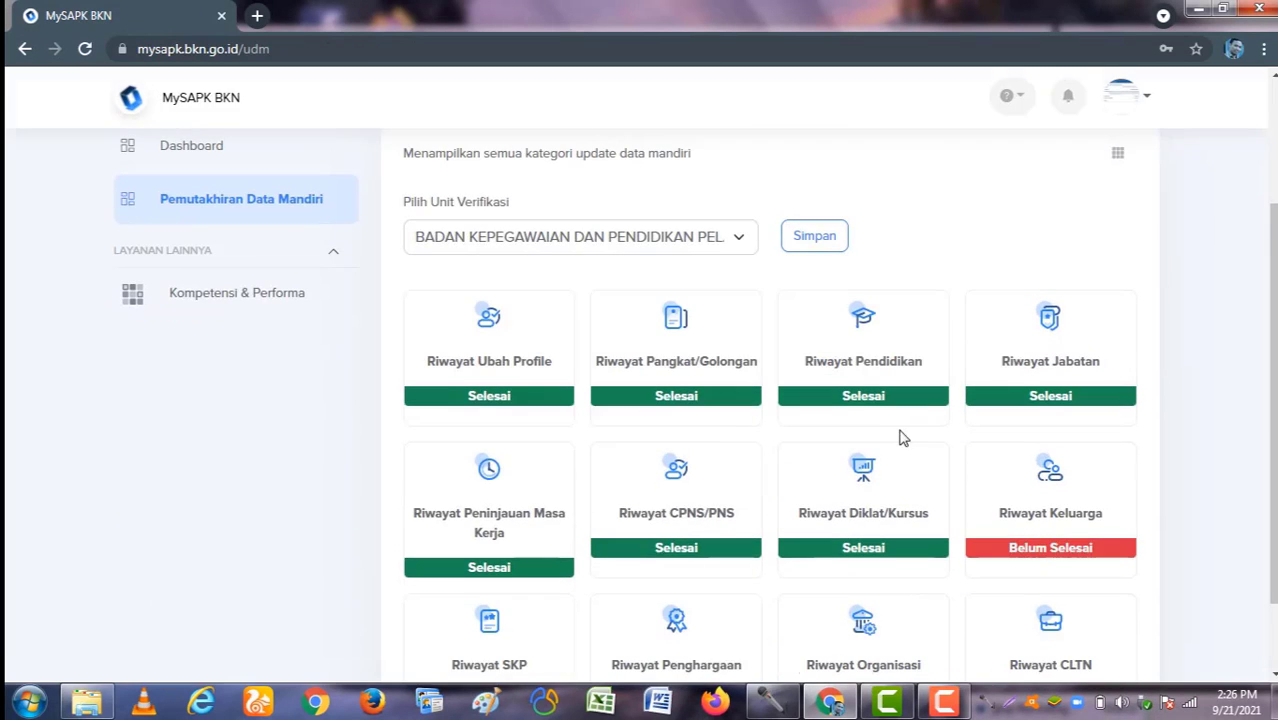
Step: Open Riwayat Keluarga and switch to the Anak tab listing the two child records
{"action": "scroll", "coordinate": [847, 434], "scroll_direction": "up", "scroll_amount": 2}
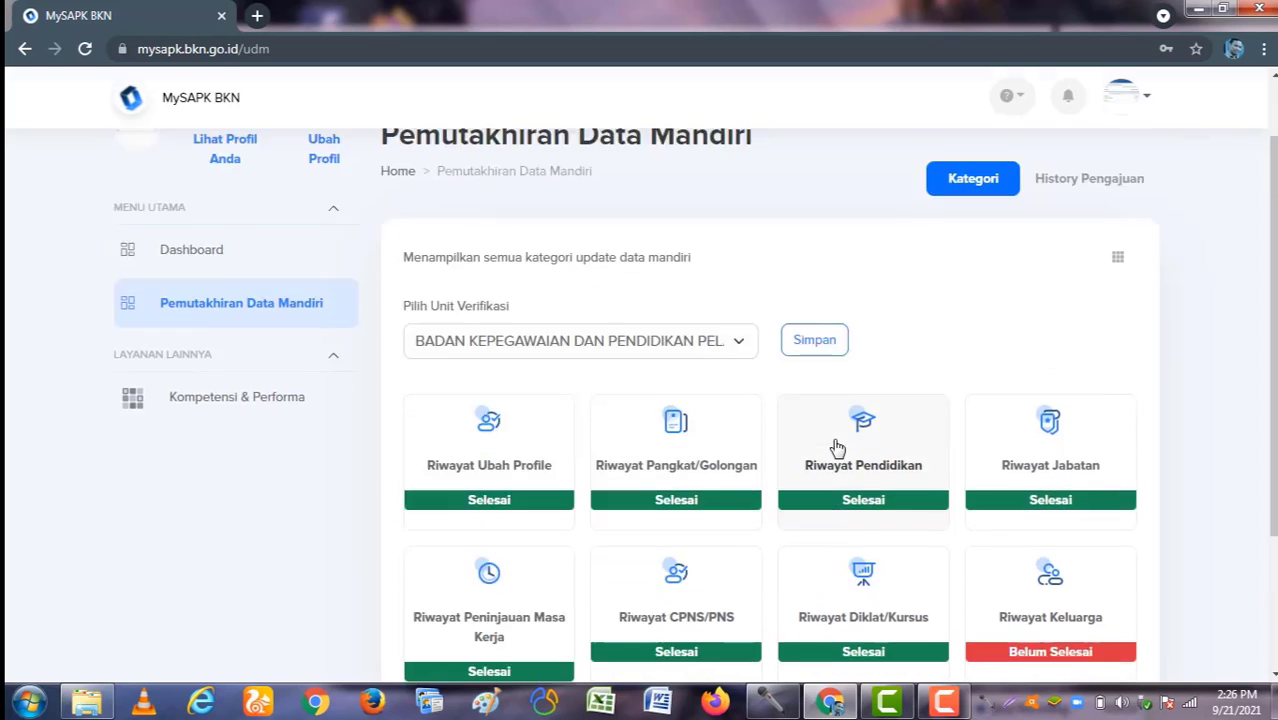
{"action": "scroll", "coordinate": [833, 445], "scroll_direction": "down", "scroll_amount": 3}
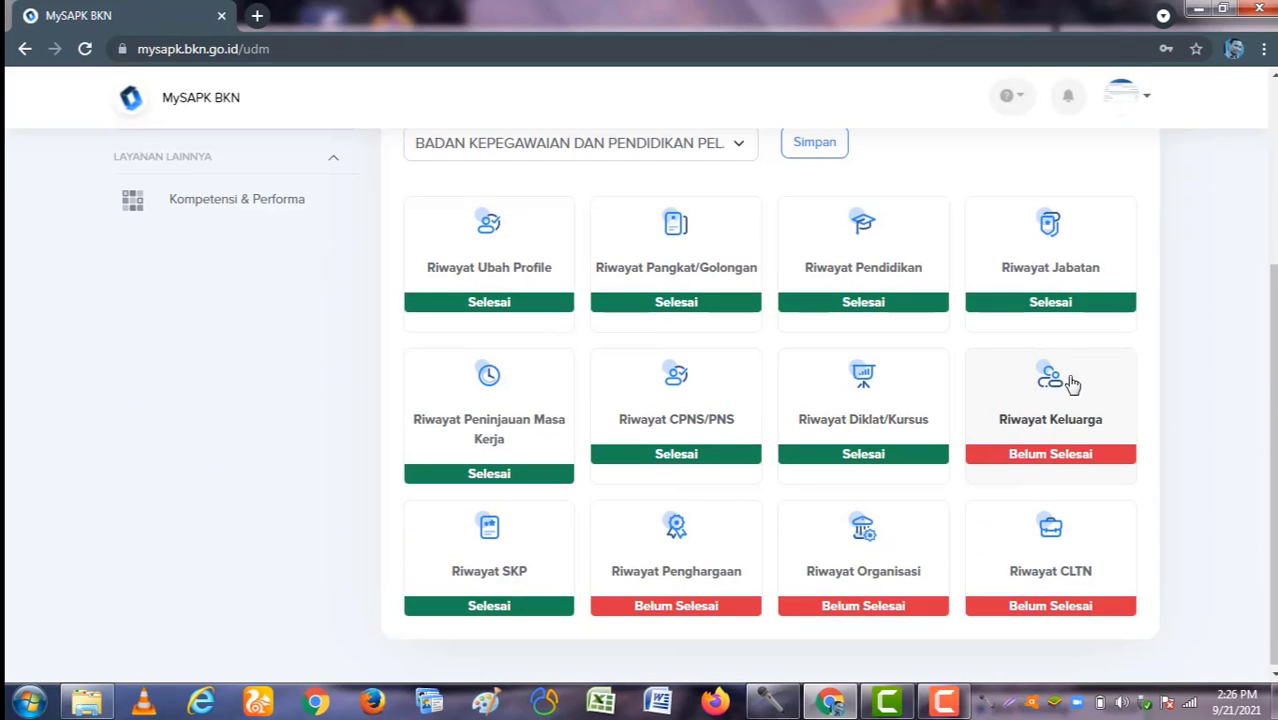
{"action": "left_click", "coordinate": [1056, 400]}
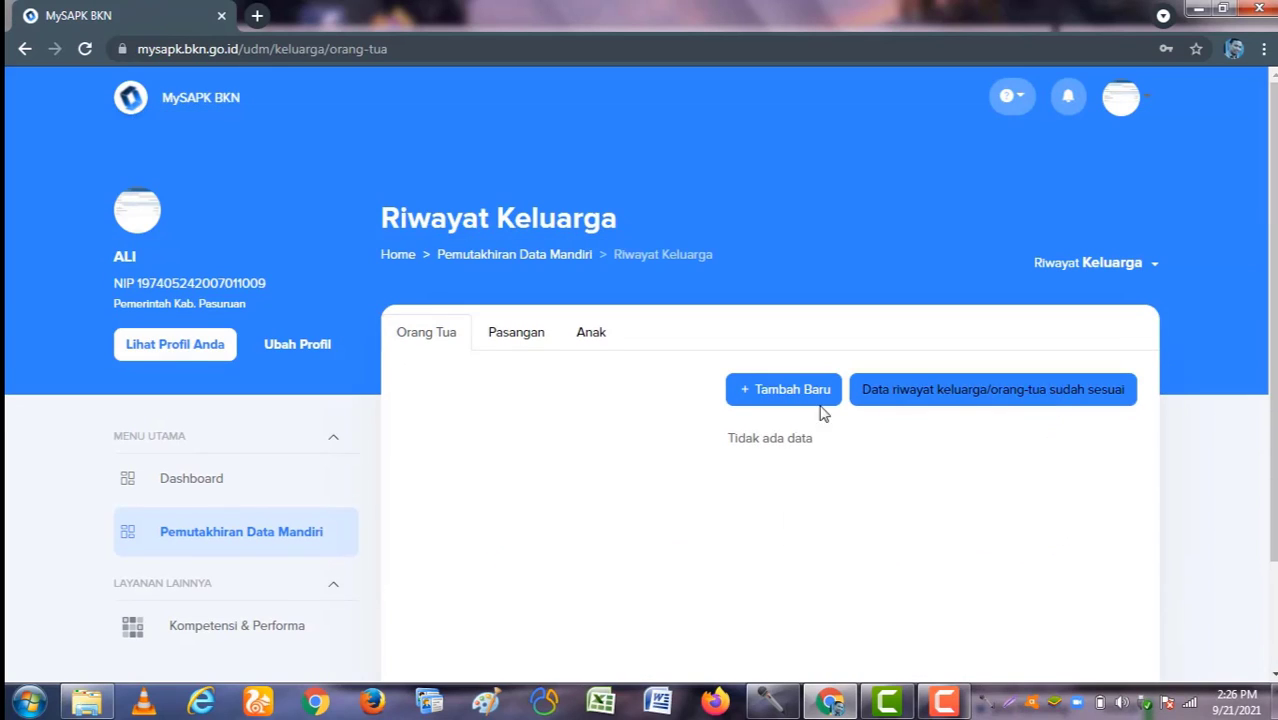
{"action": "left_click", "coordinate": [591, 335]}
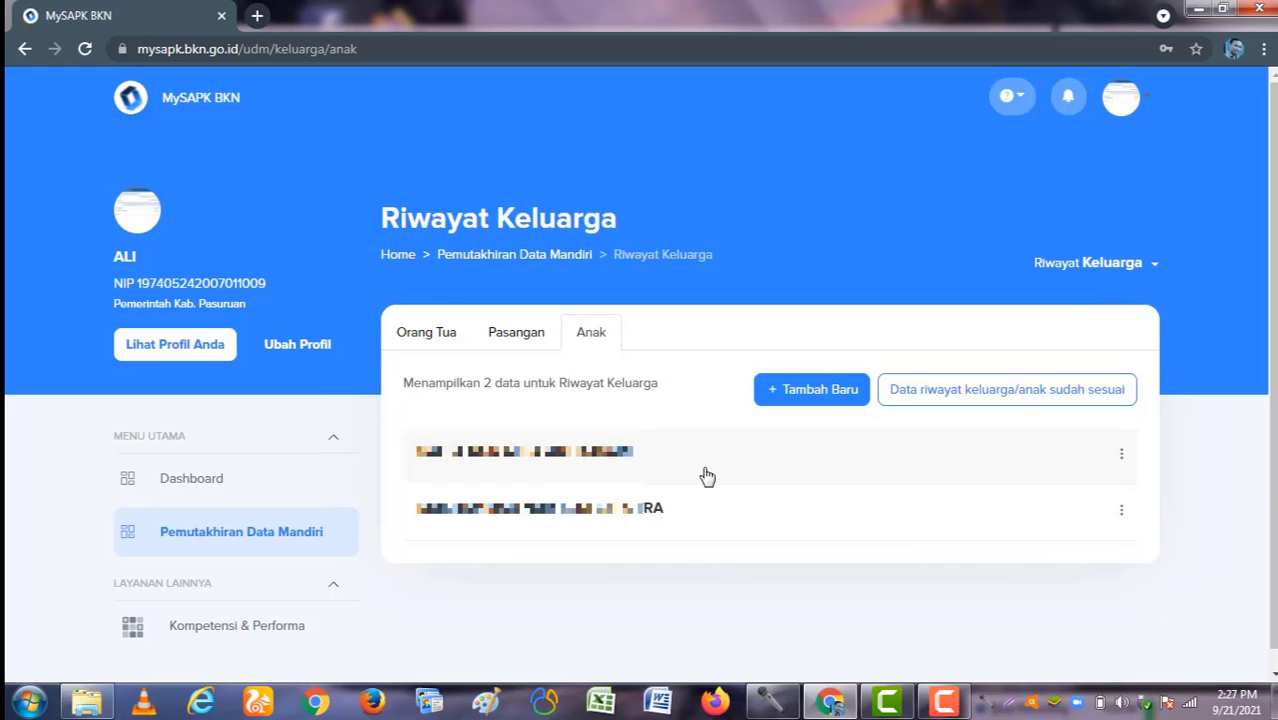
Step: Start a new child record and look through the parent and child status lists without choosing
{"action": "left_click", "coordinate": [806, 398]}
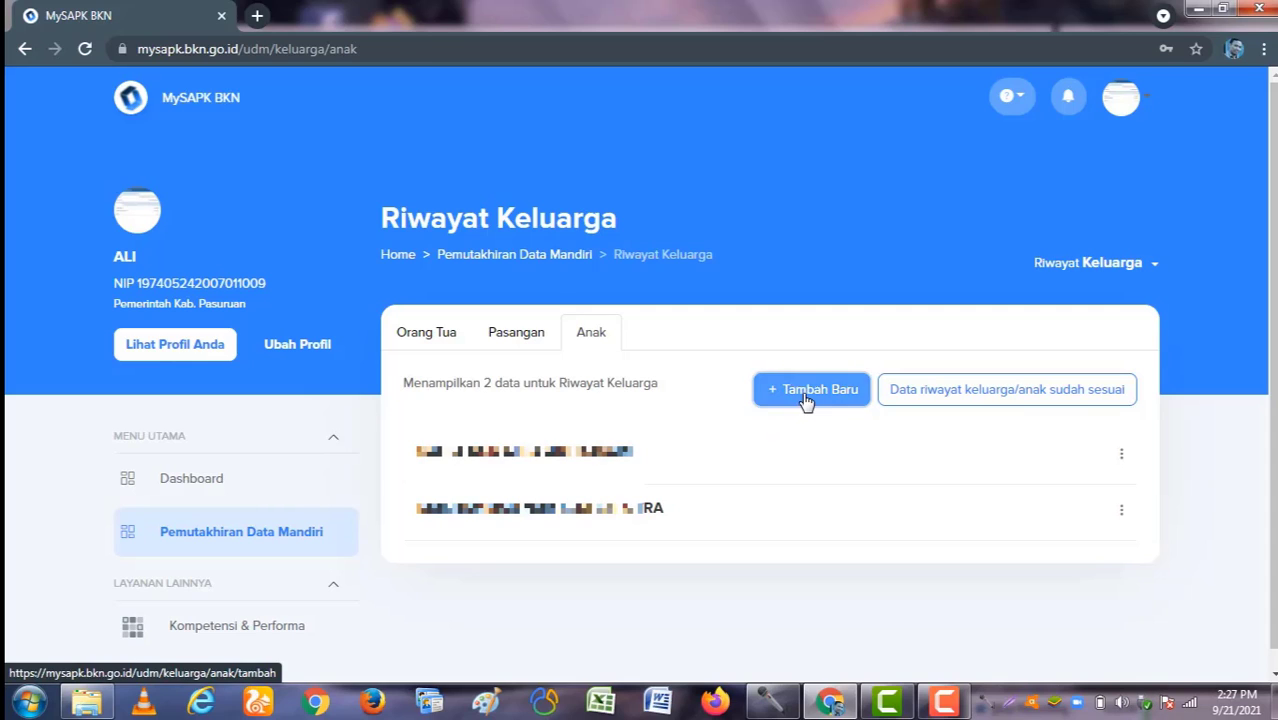
{"action": "left_click", "coordinate": [785, 400]}
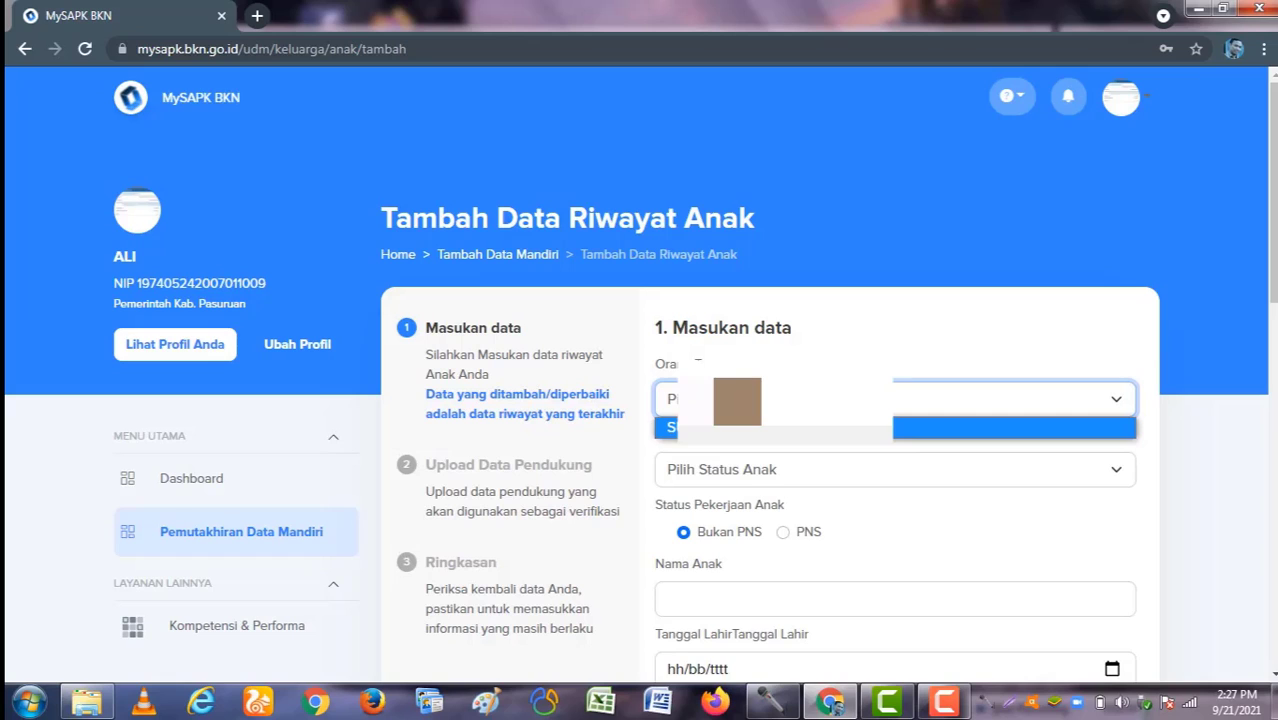
{"action": "left_click", "coordinate": [806, 356]}
{"action": "scroll", "coordinate": [806, 356], "scroll_direction": "down", "scroll_amount": 1}
{"action": "left_click", "coordinate": [760, 395]}
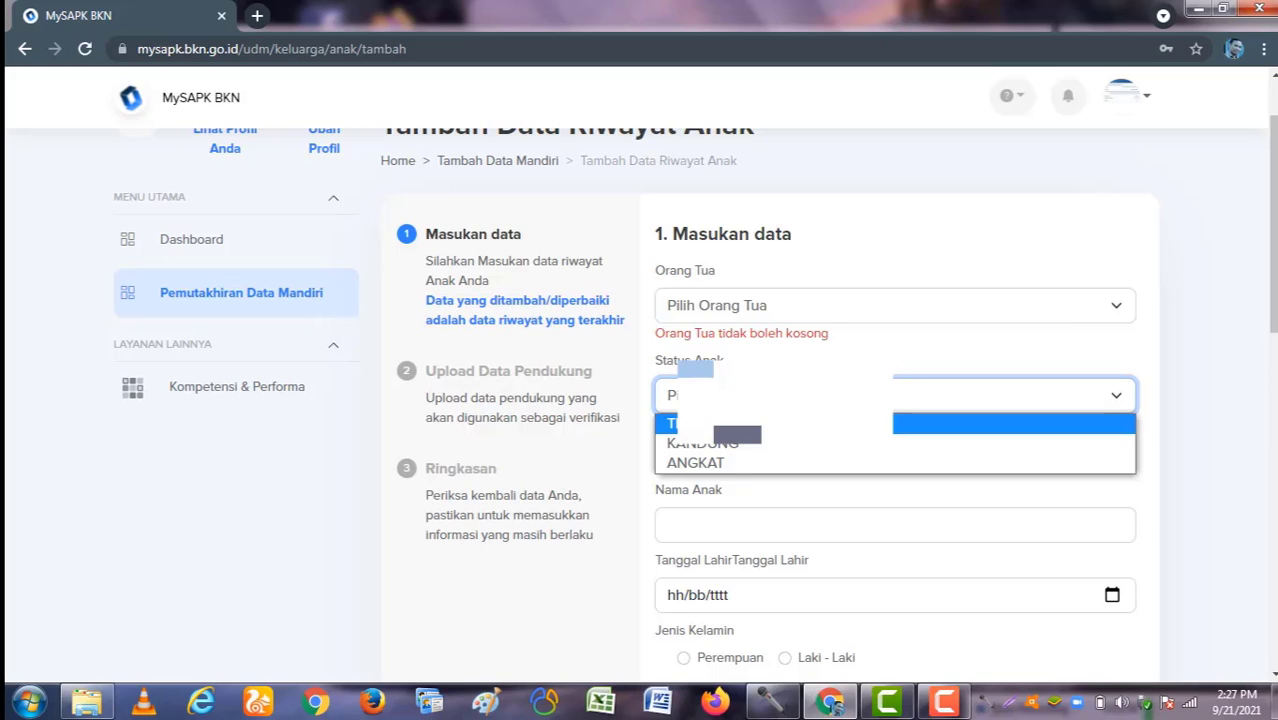
{"action": "left_click", "coordinate": [700, 423]}
{"action": "scroll", "coordinate": [753, 348], "scroll_direction": "down", "scroll_amount": 2}
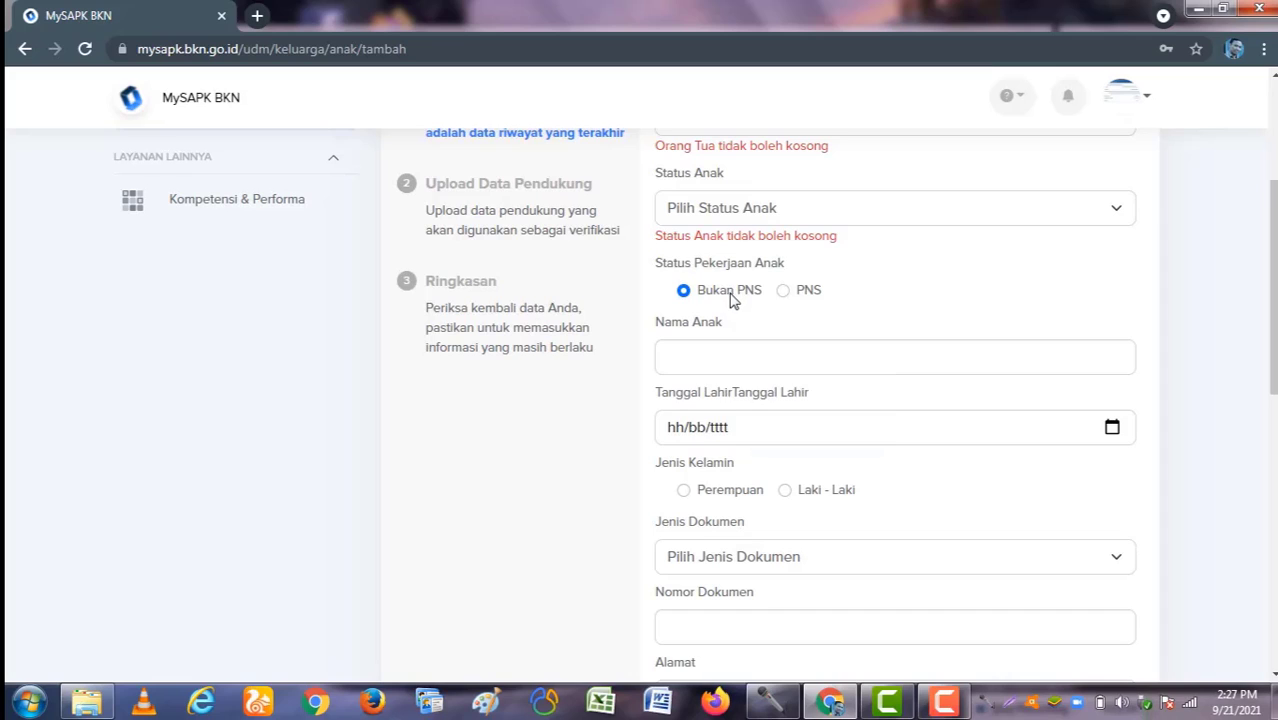
Step: Toggle Status Pekerjaan Anak to PNS and back to Bukan PNS, then submit the empty form to reveal required-field errors
{"action": "left_click", "coordinate": [784, 291]}
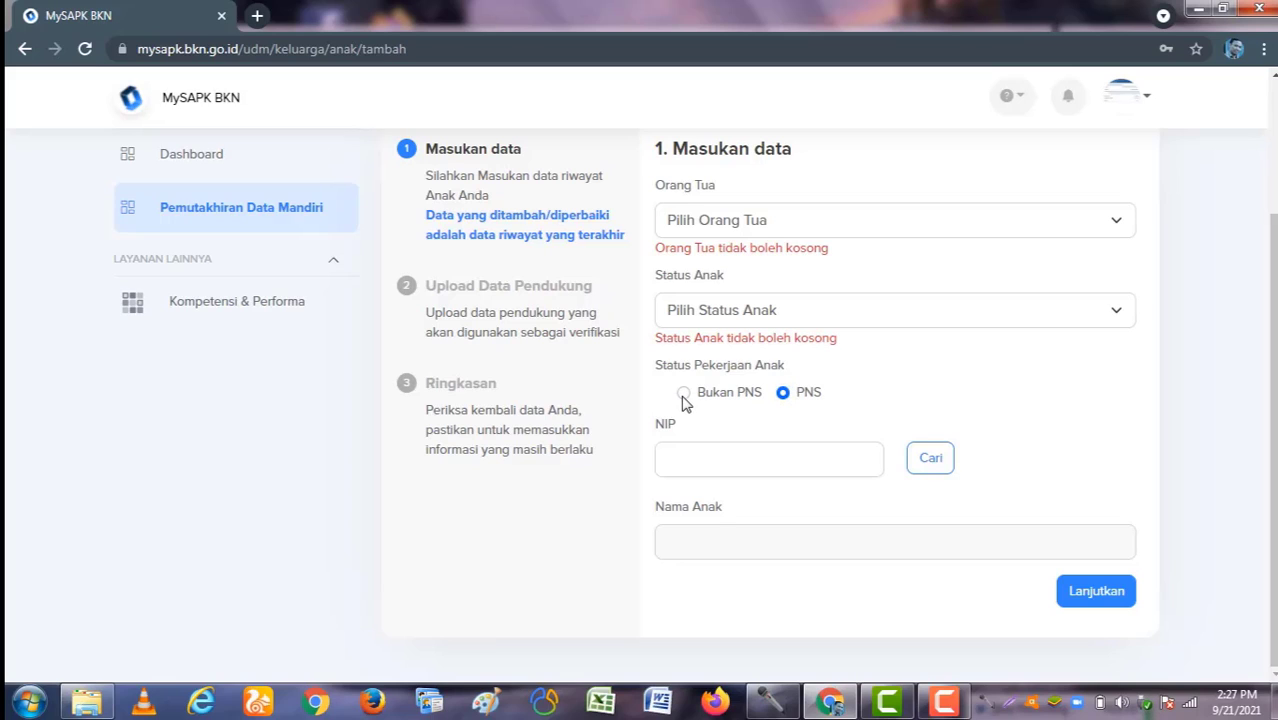
{"action": "left_click", "coordinate": [683, 394]}
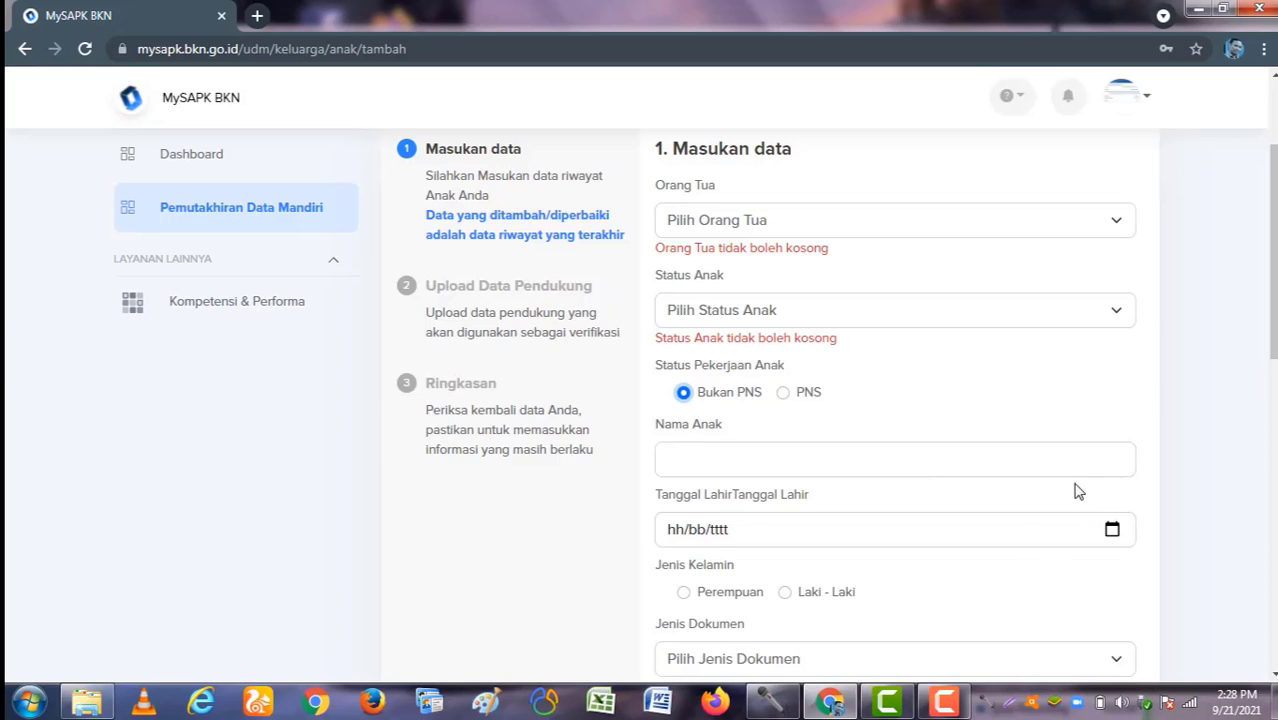
{"action": "scroll", "coordinate": [1078, 491], "scroll_direction": "up", "scroll_amount": 3}
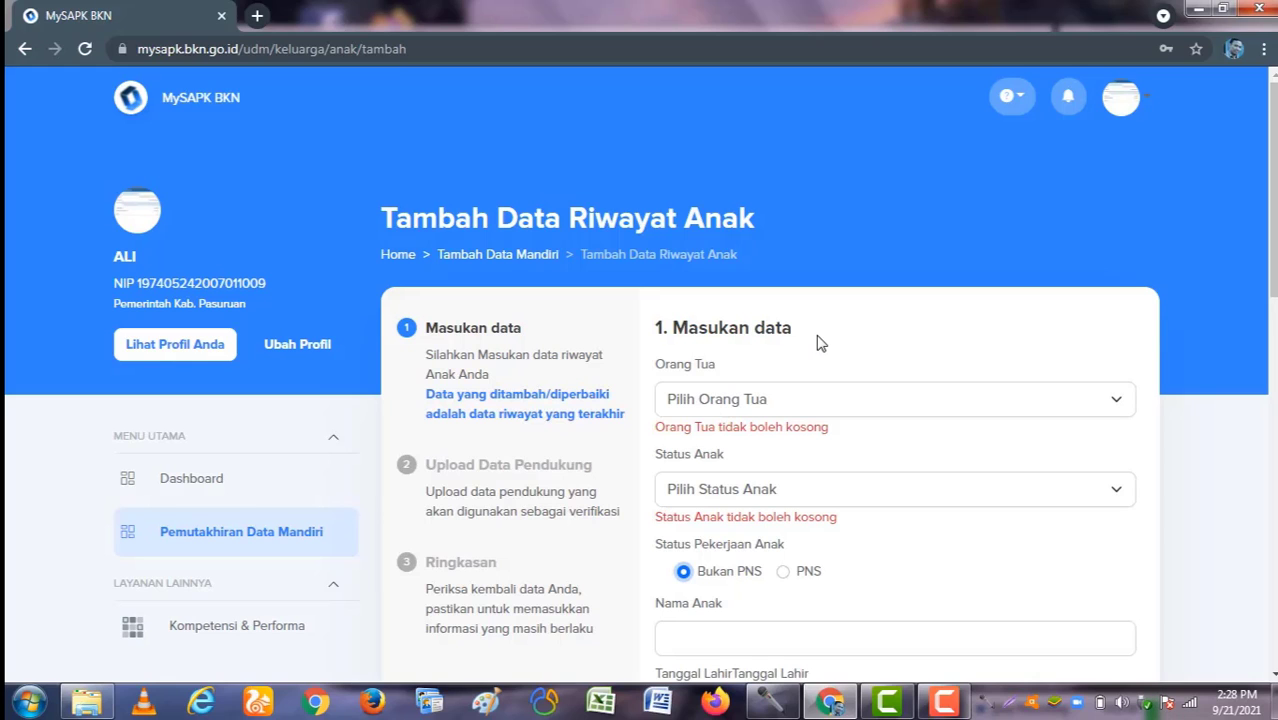
{"action": "scroll", "coordinate": [802, 394], "scroll_direction": "down", "scroll_amount": 2}
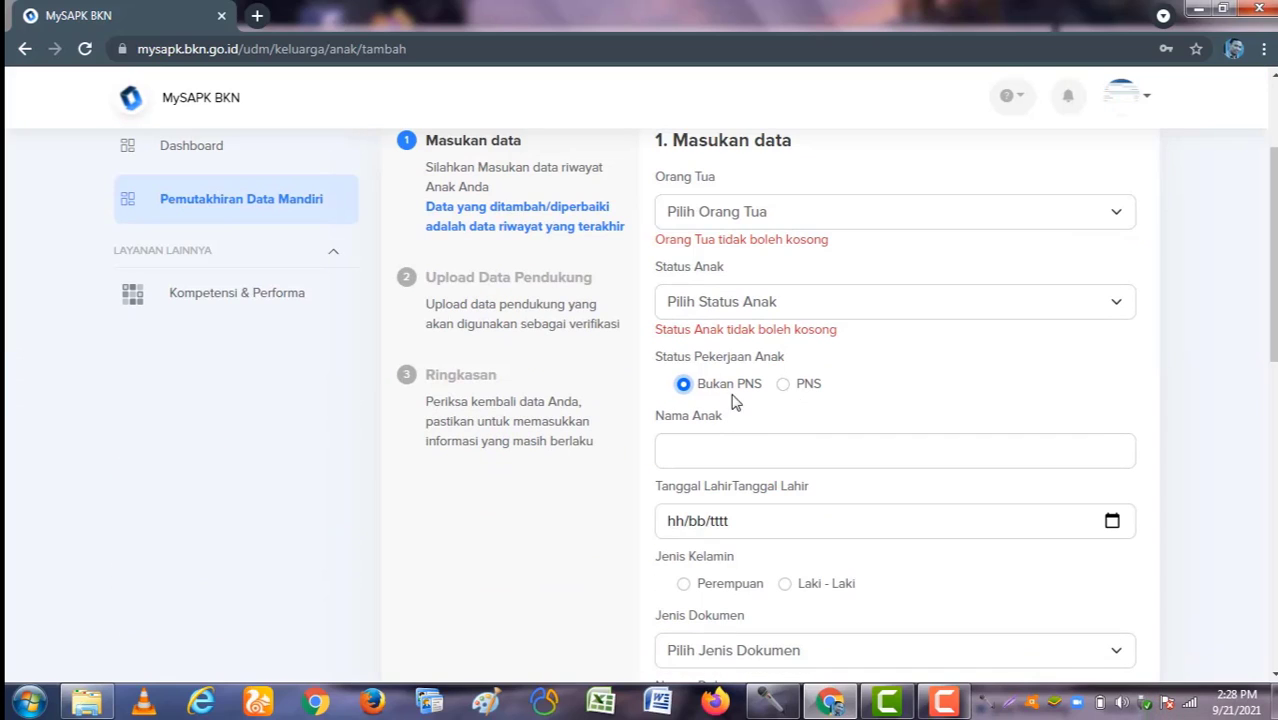
{"action": "scroll", "coordinate": [842, 414], "scroll_direction": "down", "scroll_amount": 7}
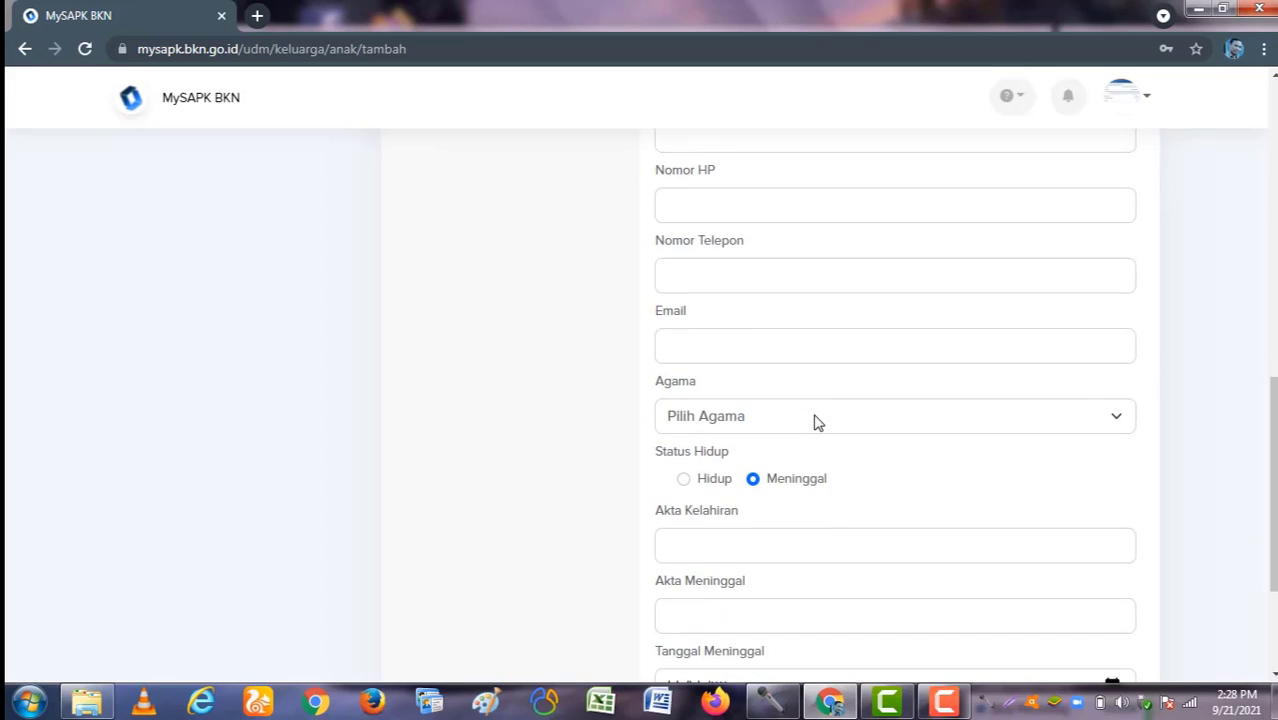
{"action": "scroll", "coordinate": [851, 457], "scroll_direction": "down", "scroll_amount": 2}
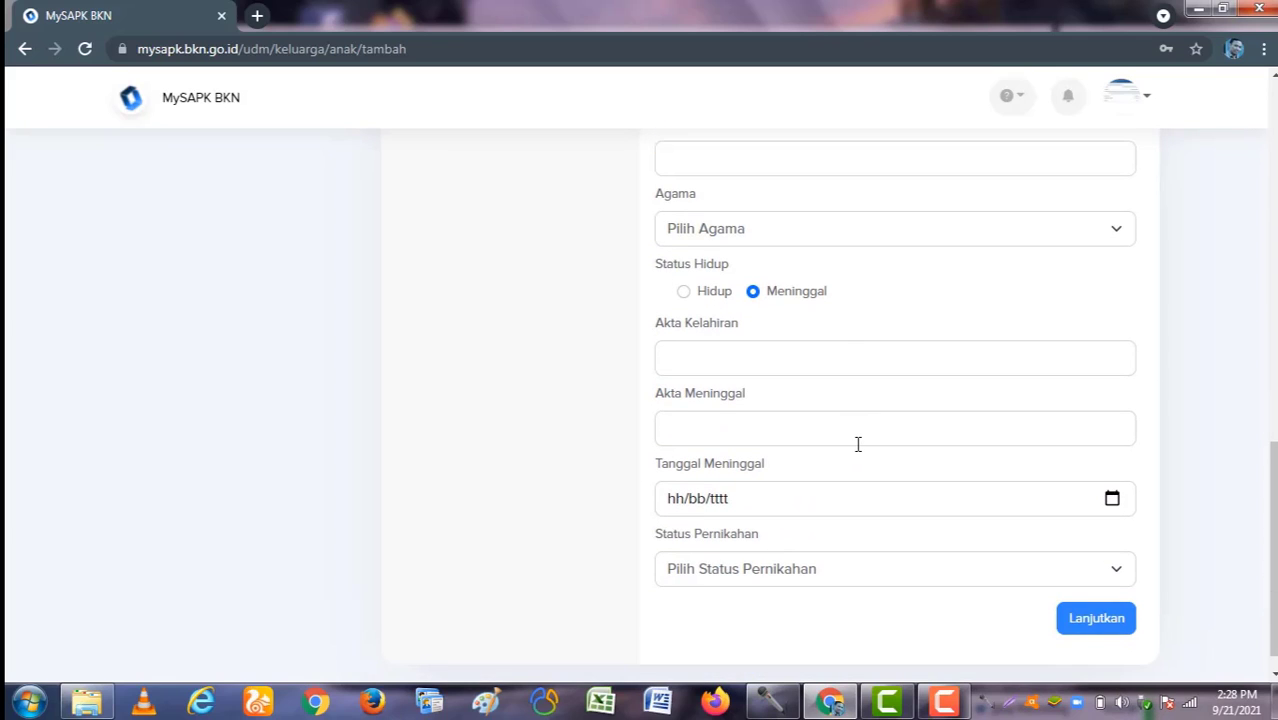
{"action": "scroll", "coordinate": [857, 440], "scroll_direction": "up", "scroll_amount": 15}
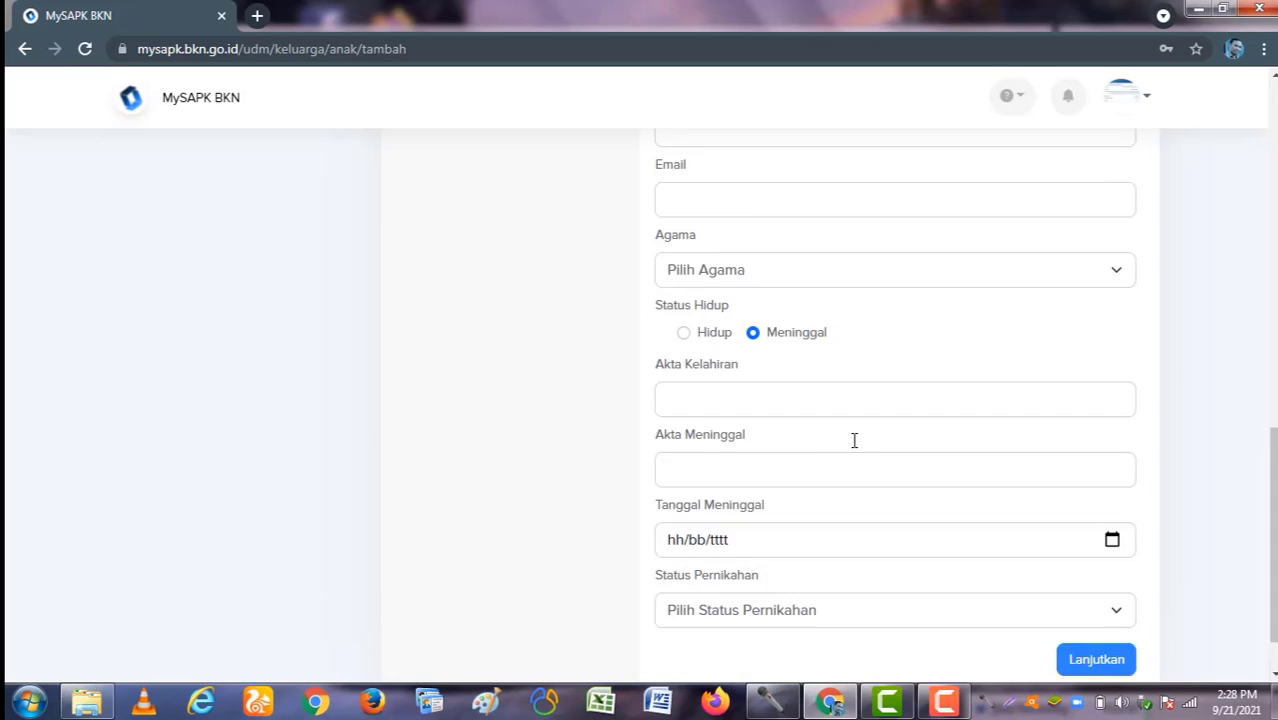
{"action": "scroll", "coordinate": [732, 390], "scroll_direction": "down", "scroll_amount": 15}
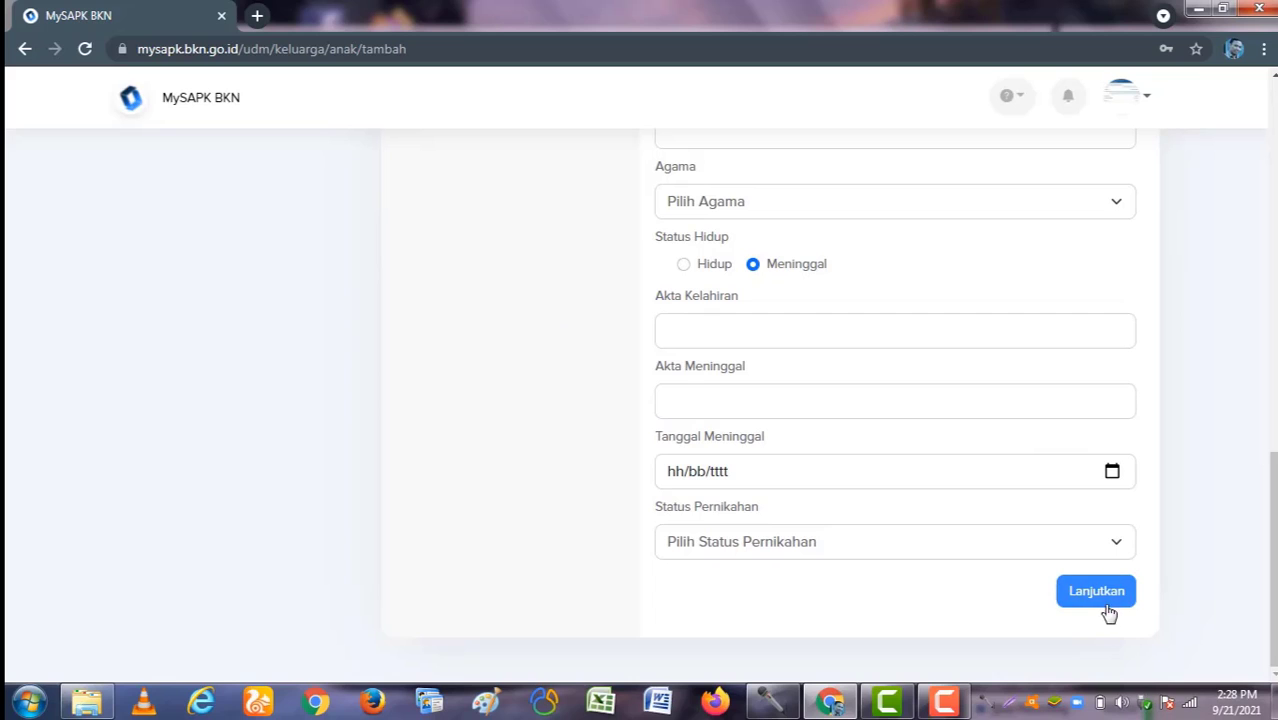
{"action": "left_click", "coordinate": [1100, 597]}
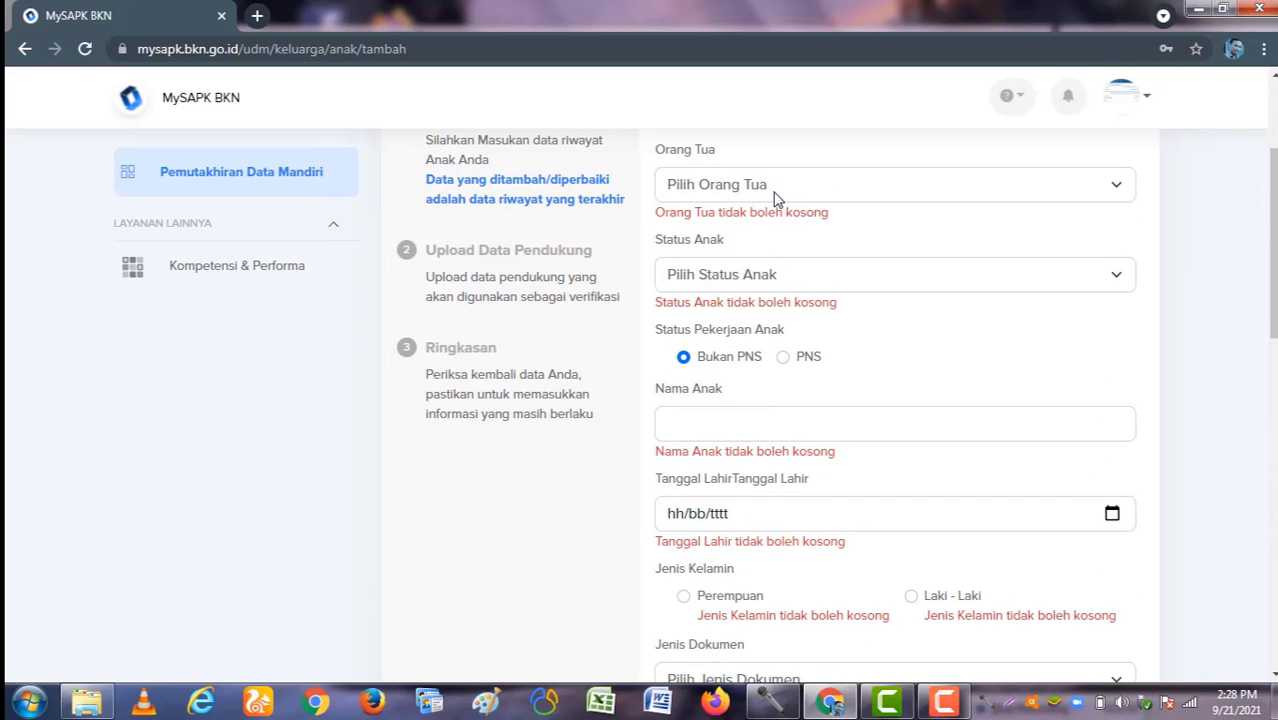
{"action": "left_click", "coordinate": [776, 190]}
{"action": "left_click", "coordinate": [776, 208]}
{"action": "left_click", "coordinate": [770, 260]}
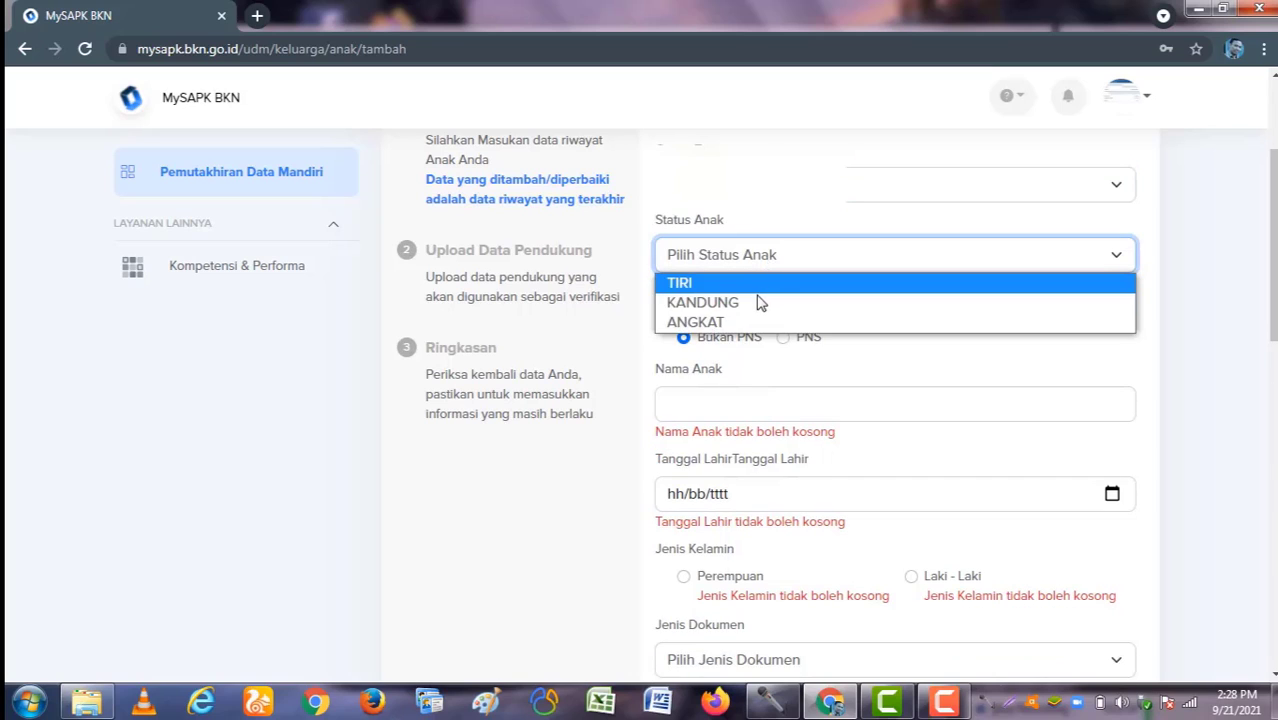
{"action": "left_click", "coordinate": [756, 302]}
{"action": "left_click", "coordinate": [733, 387]}
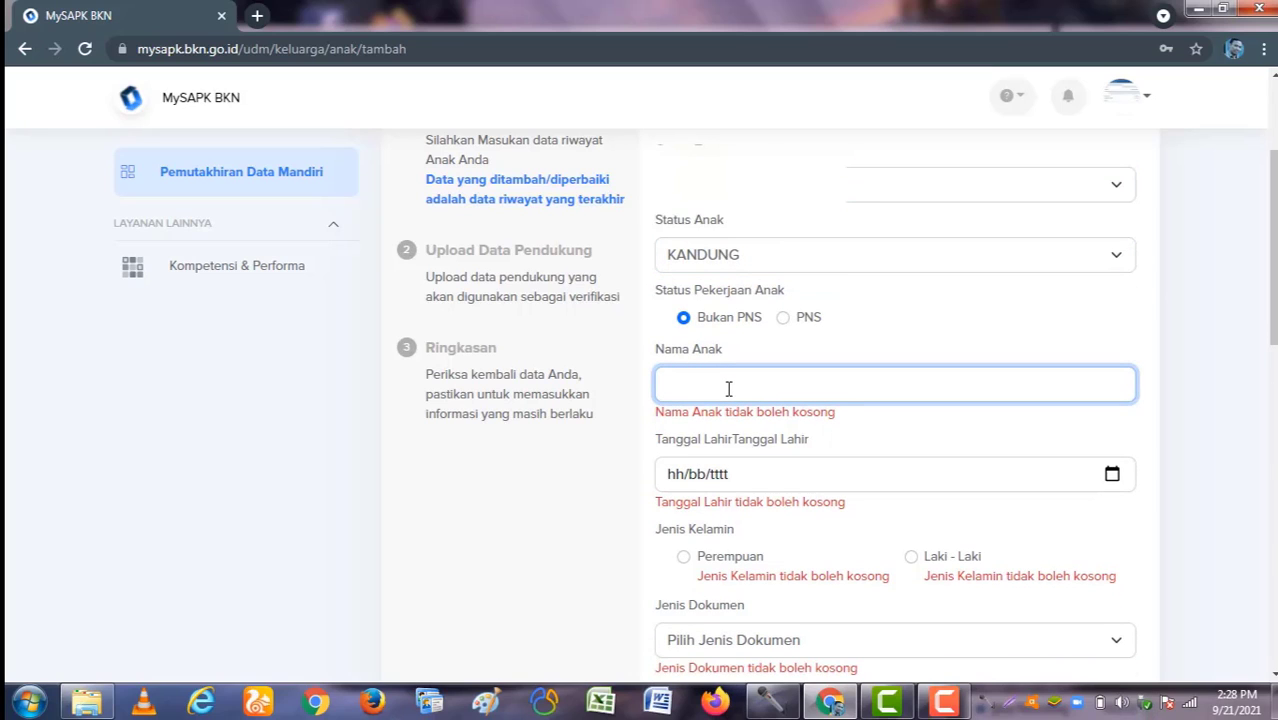
{"action": "type", "text": "fery"}
{"action": "left_click", "coordinate": [733, 457]}
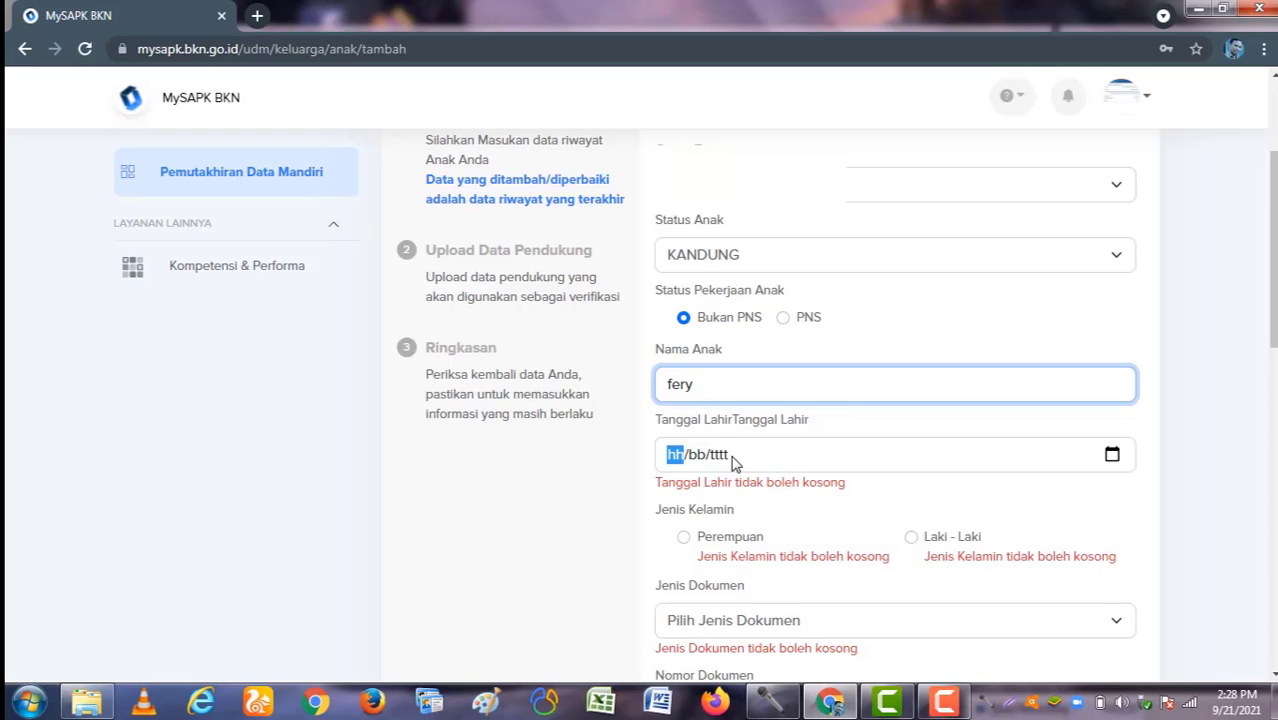
{"action": "left_click", "coordinate": [1112, 454]}
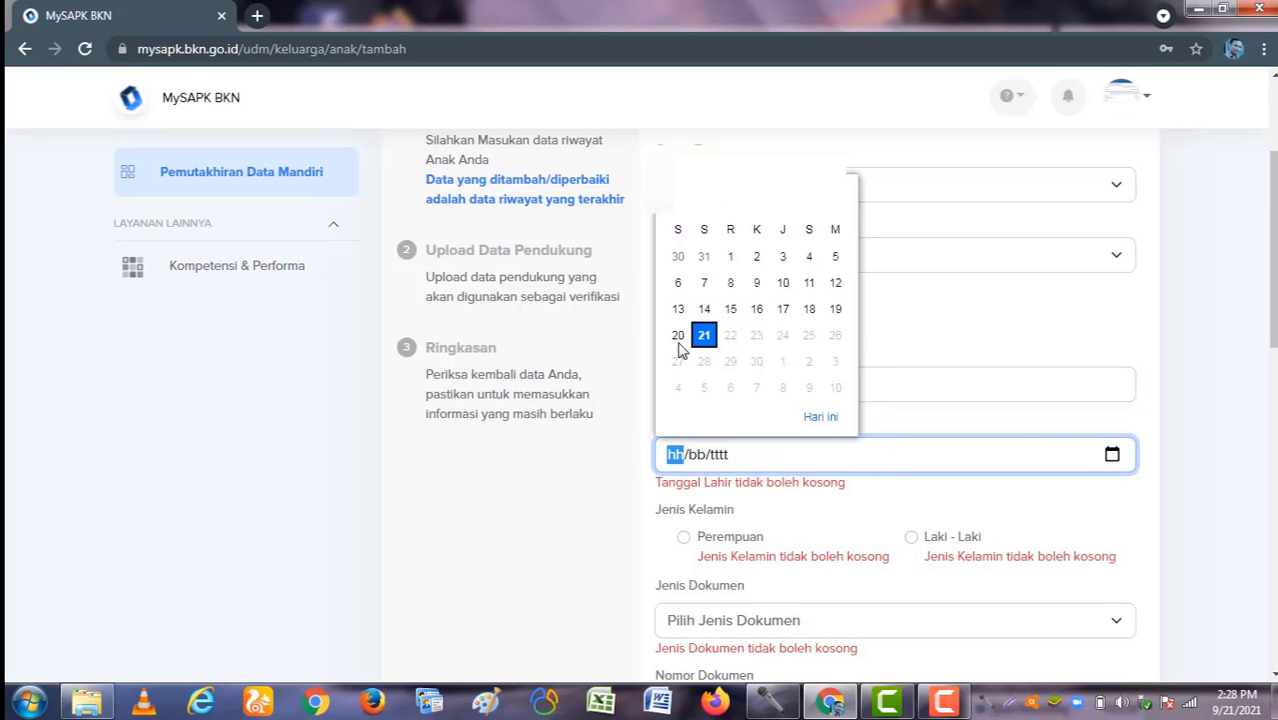
{"action": "left_click", "coordinate": [678, 335]}
Step: Set document type KTP / KIA and fill in the document number, address and mobile number
{"action": "scroll", "coordinate": [755, 450], "scroll_direction": "down", "scroll_amount": 2}
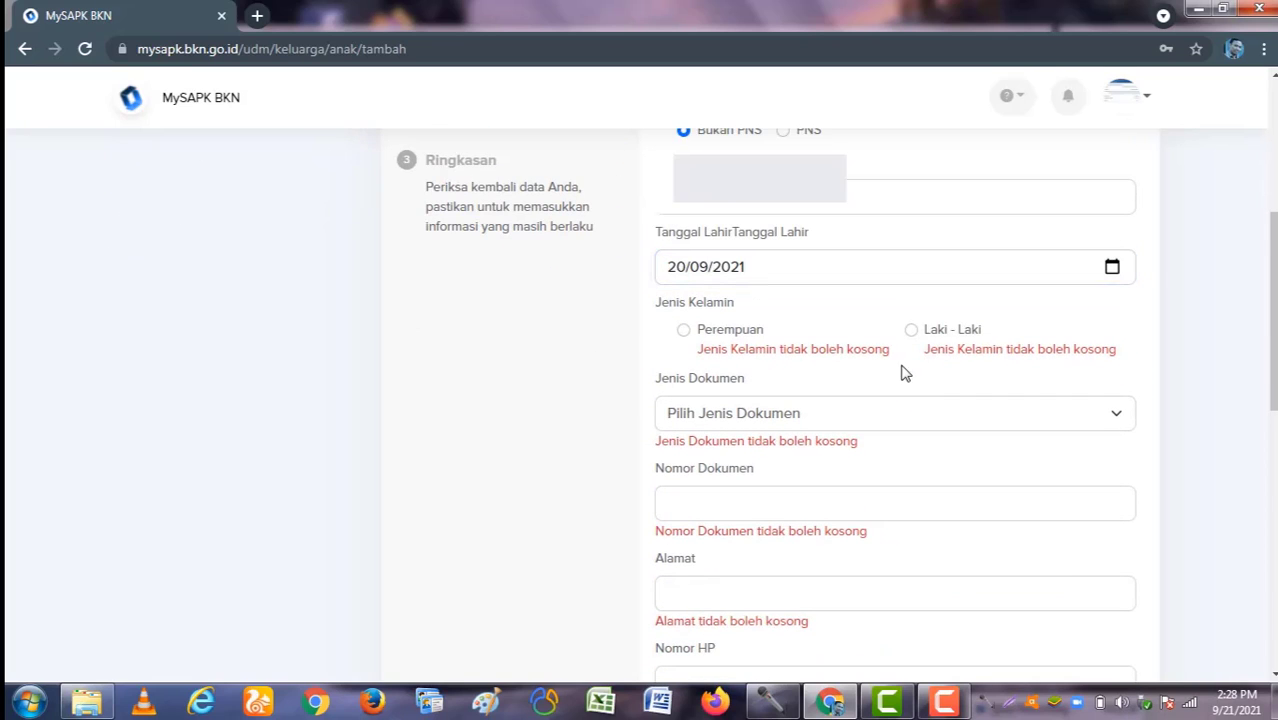
{"action": "scroll", "coordinate": [893, 341], "scroll_direction": "down", "scroll_amount": 1}
{"action": "left_click", "coordinate": [893, 335]}
{"action": "left_click", "coordinate": [884, 350]}
{"action": "left_click", "coordinate": [836, 398]}
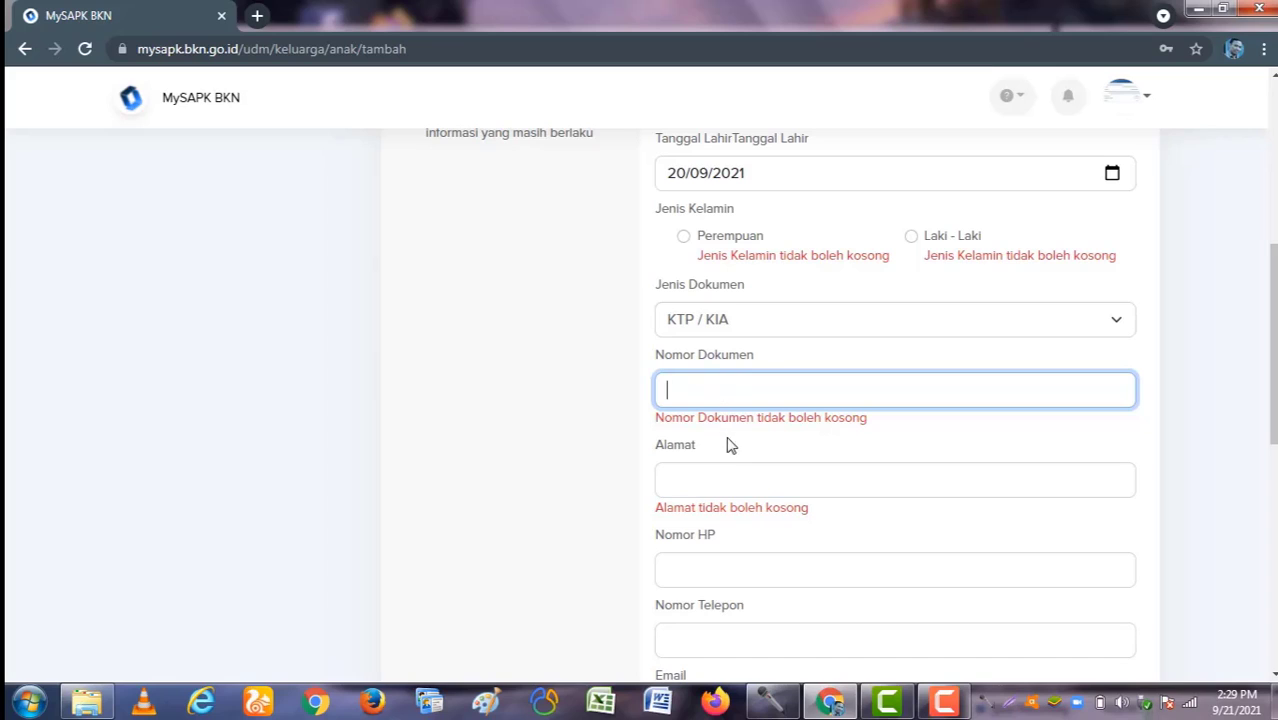
{"action": "type", "text": "2423432342"}
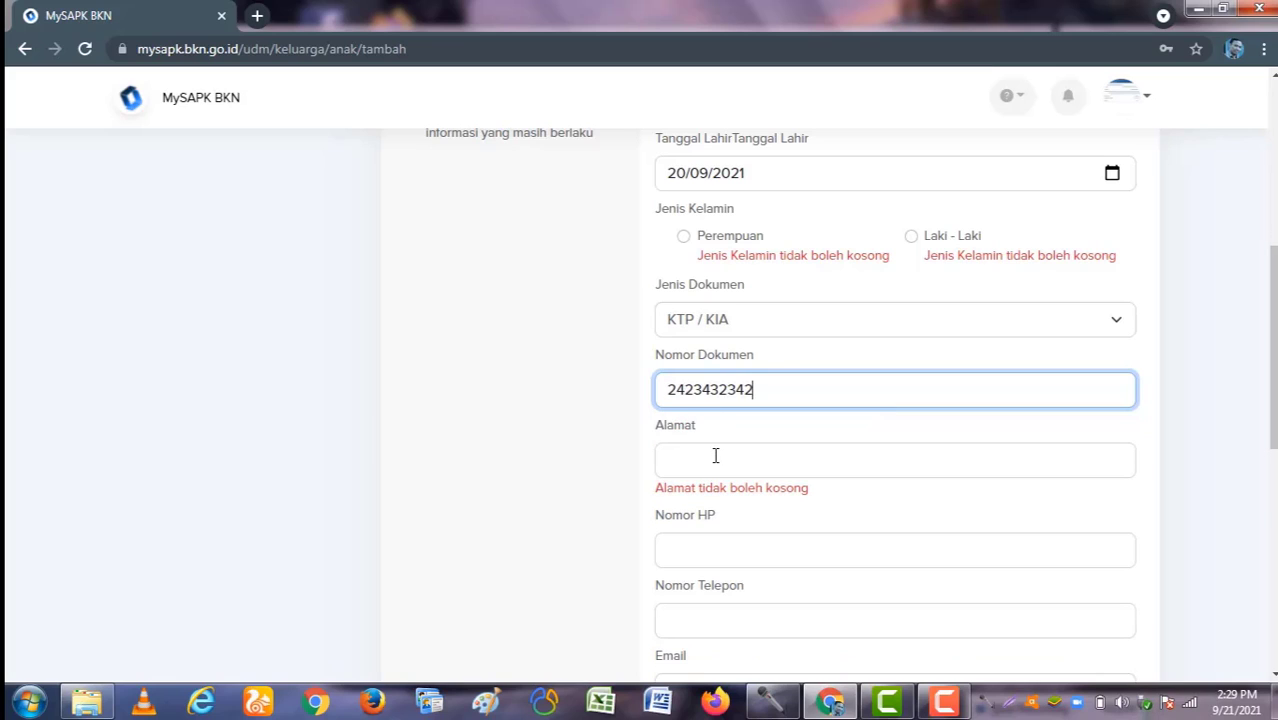
{"action": "left_click", "coordinate": [713, 459]}
{"action": "type", "text": "sfsdfdds"}
{"action": "left_click", "coordinate": [716, 522]}
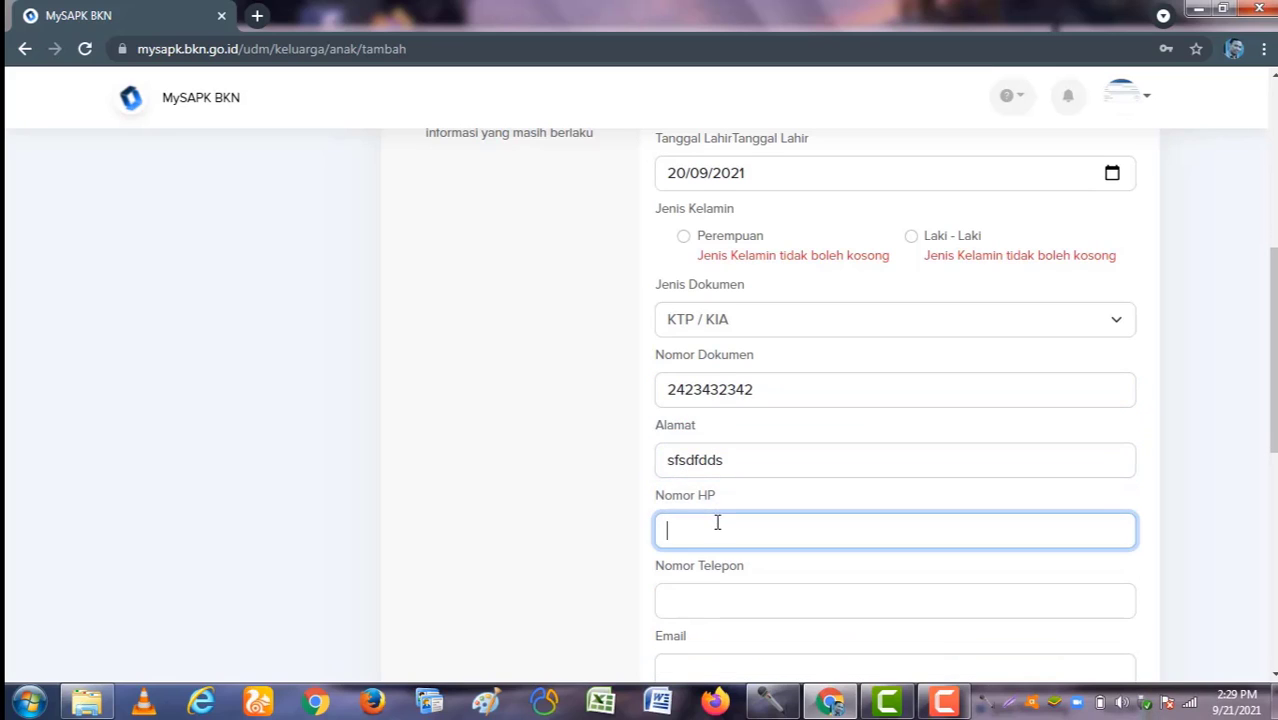
{"action": "type", "text": "223"}
Step: Enter the telephone number, choose religion Islam and status Hidup, and fill the birth certificate number
{"action": "scroll", "coordinate": [738, 590], "scroll_direction": "down", "scroll_amount": 1}
{"action": "scroll", "coordinate": [738, 590], "scroll_direction": "down", "scroll_amount": 2}
{"action": "left_click", "coordinate": [757, 330]}
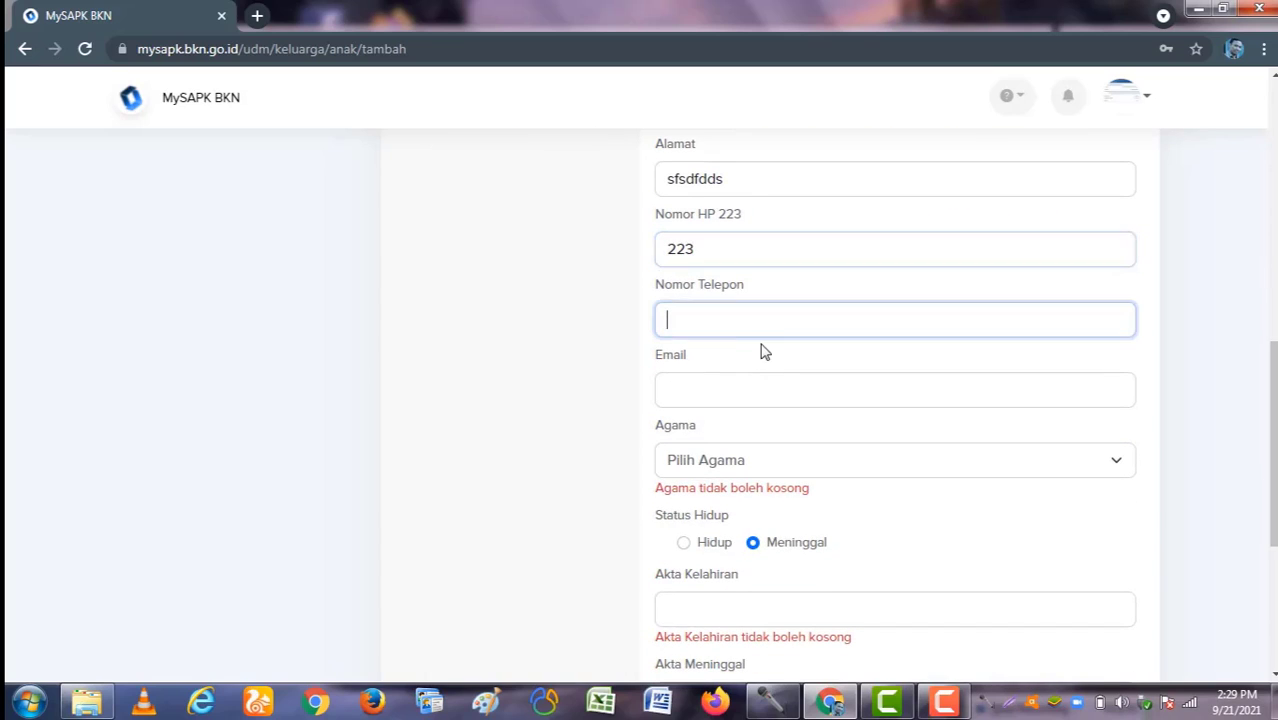
{"action": "type", "text": "3232"}
{"action": "left_click", "coordinate": [763, 466]}
{"action": "left_click", "coordinate": [765, 494]}
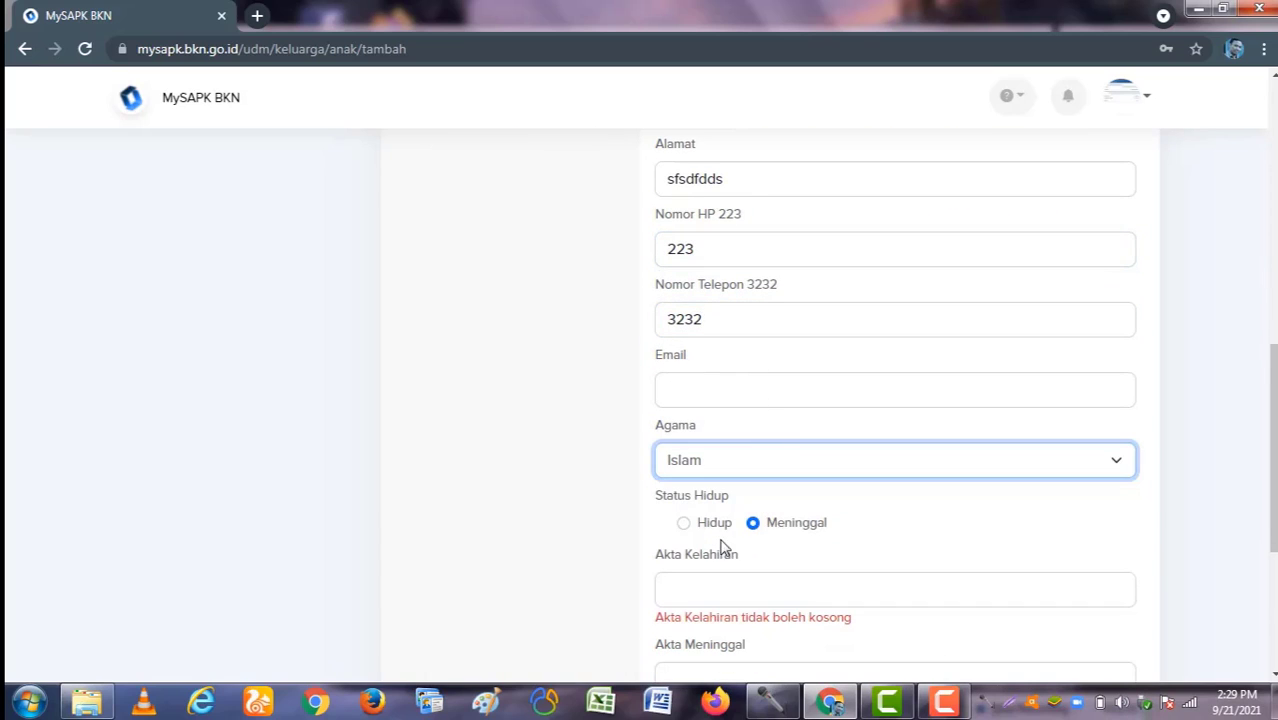
{"action": "left_click", "coordinate": [720, 542]}
{"action": "scroll", "coordinate": [720, 533], "scroll_direction": "down", "scroll_amount": 2}
{"action": "left_click", "coordinate": [736, 431]}
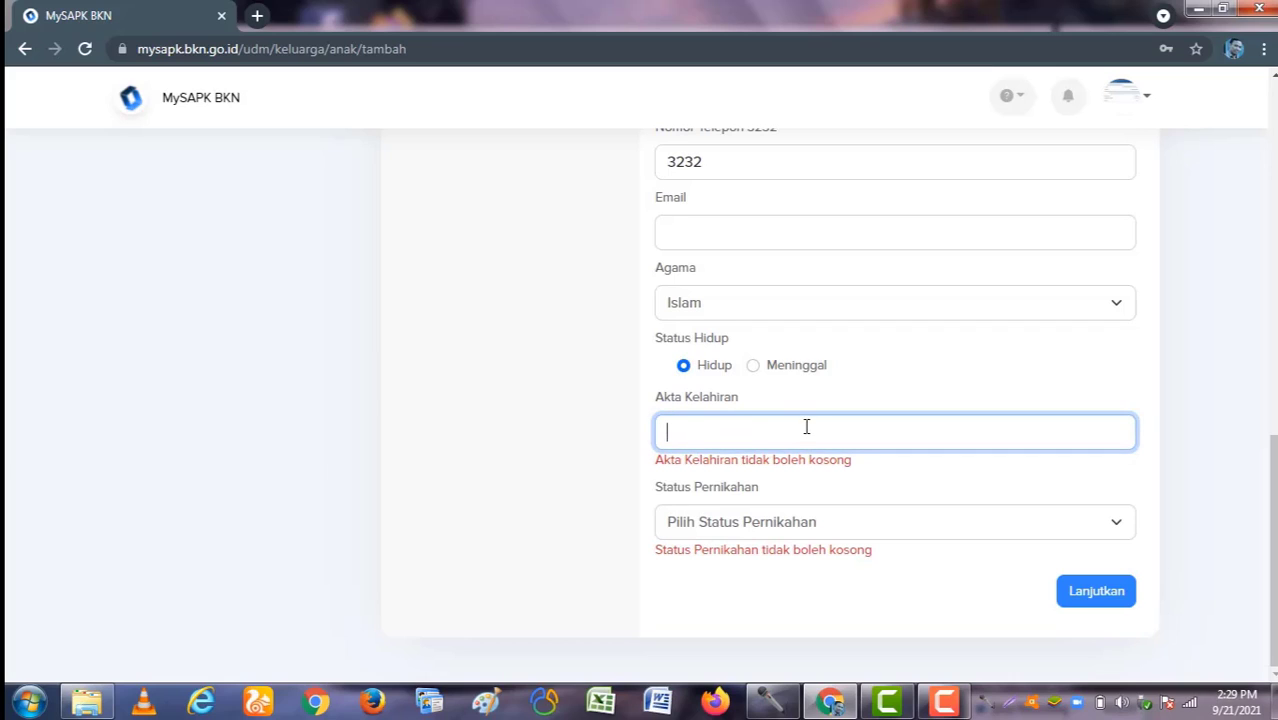
{"action": "type", "text": "323232"}
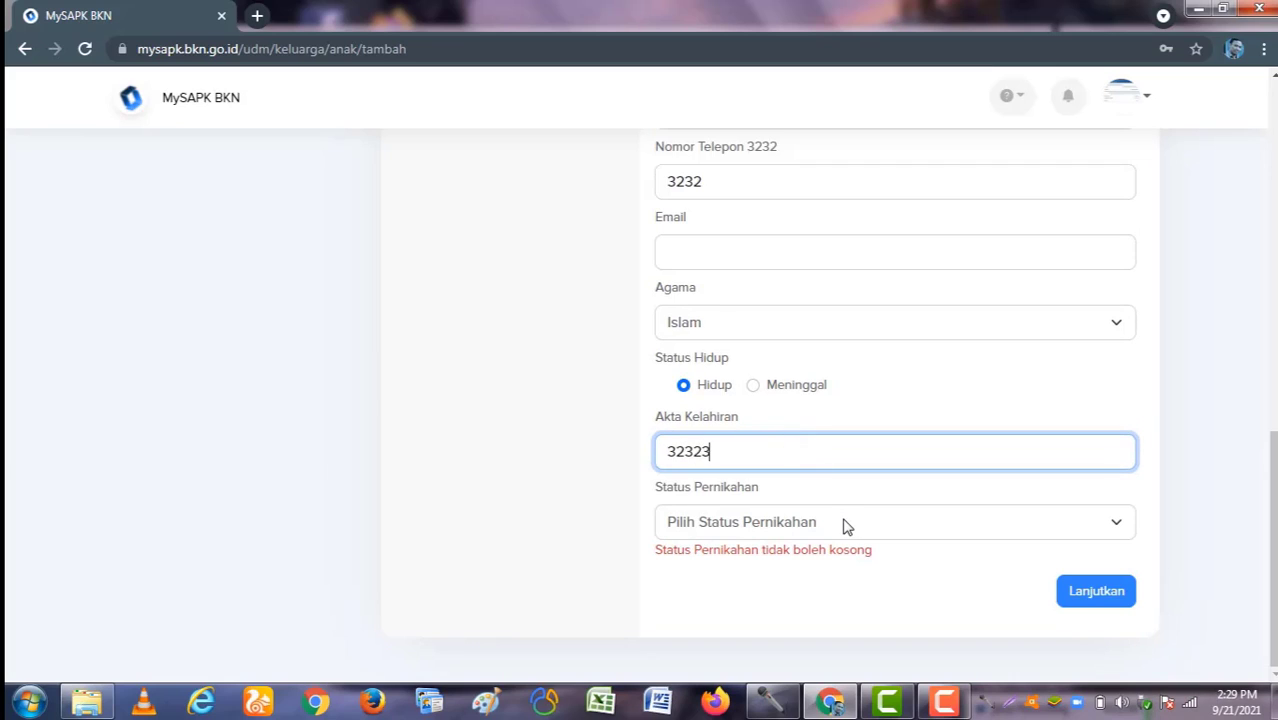
Step: Set marital status Belum Kawin and sex Laki - Laki, then proceed to the upload step
{"action": "left_click", "coordinate": [845, 526]}
{"action": "left_click", "coordinate": [796, 608]}
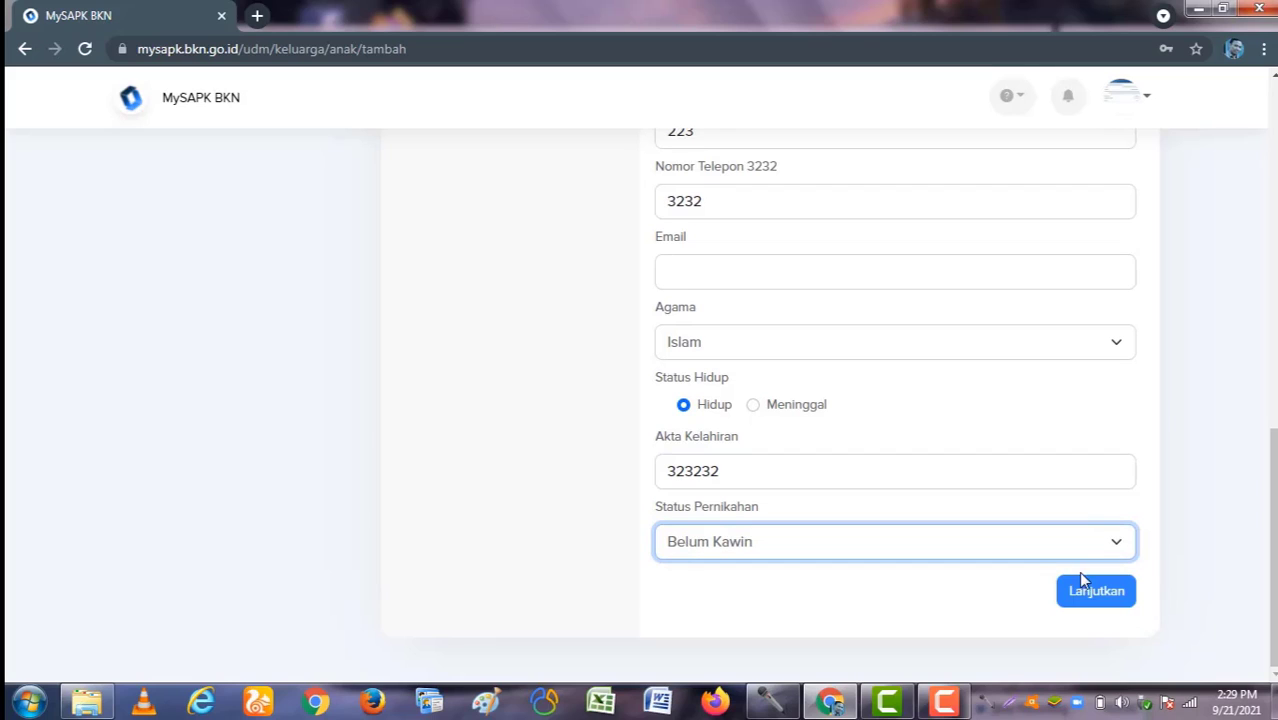
{"action": "left_click", "coordinate": [1093, 593]}
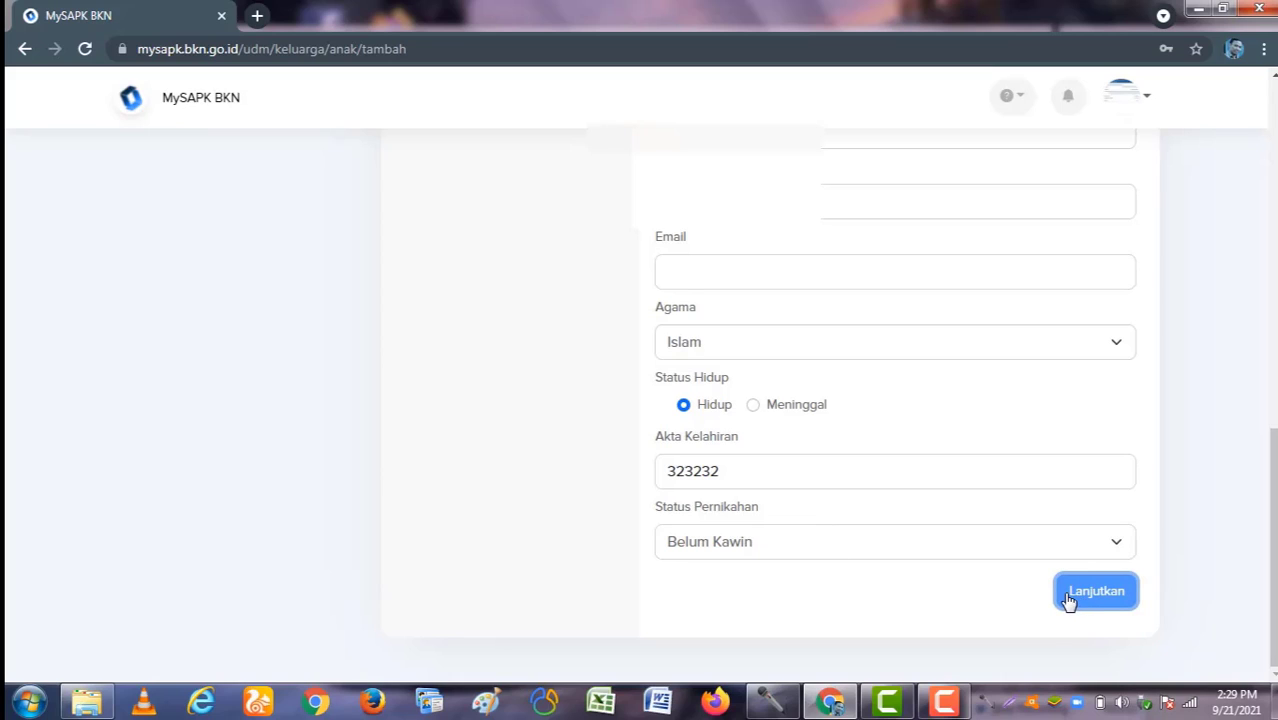
{"action": "scroll", "coordinate": [1061, 596], "scroll_direction": "up", "scroll_amount": 1}
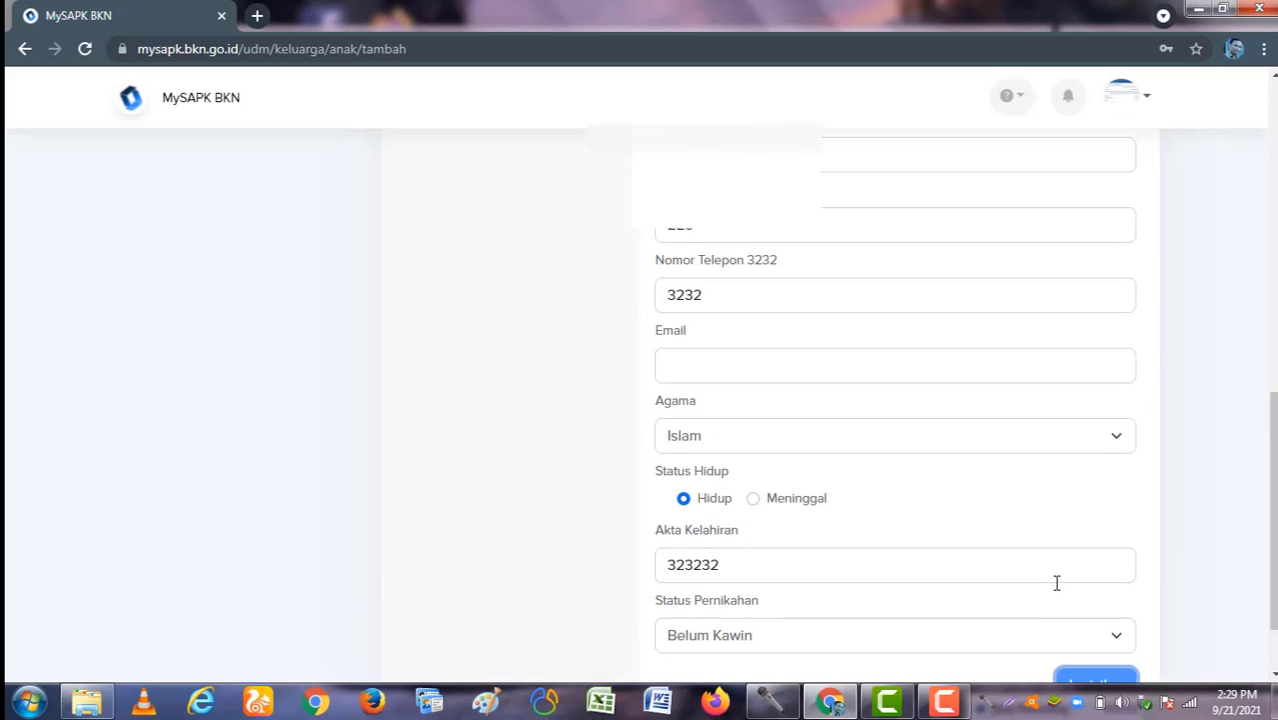
{"action": "scroll", "coordinate": [1056, 583], "scroll_direction": "down", "scroll_amount": 1}
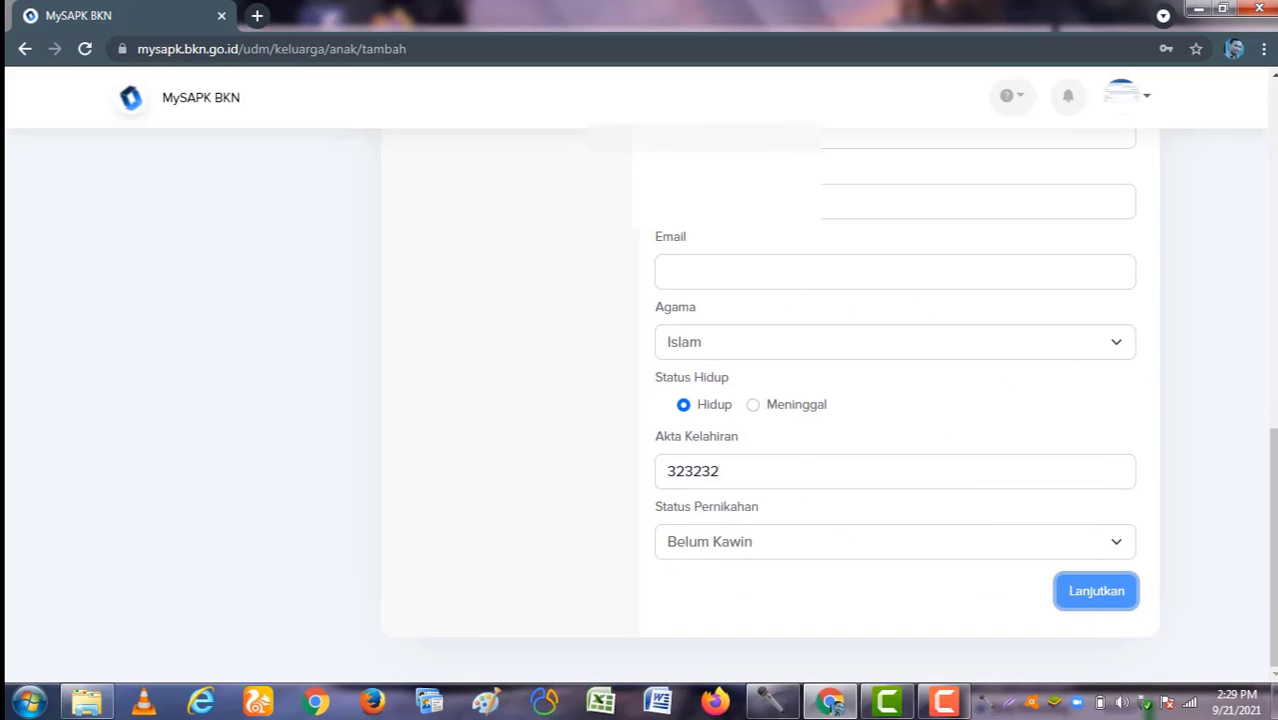
{"action": "scroll", "coordinate": [1118, 485], "scroll_direction": "up", "scroll_amount": 5}
{"action": "scroll", "coordinate": [1116, 488], "scroll_direction": "up", "scroll_amount": 4}
{"action": "scroll", "coordinate": [1105, 488], "scroll_direction": "down", "scroll_amount": 2}
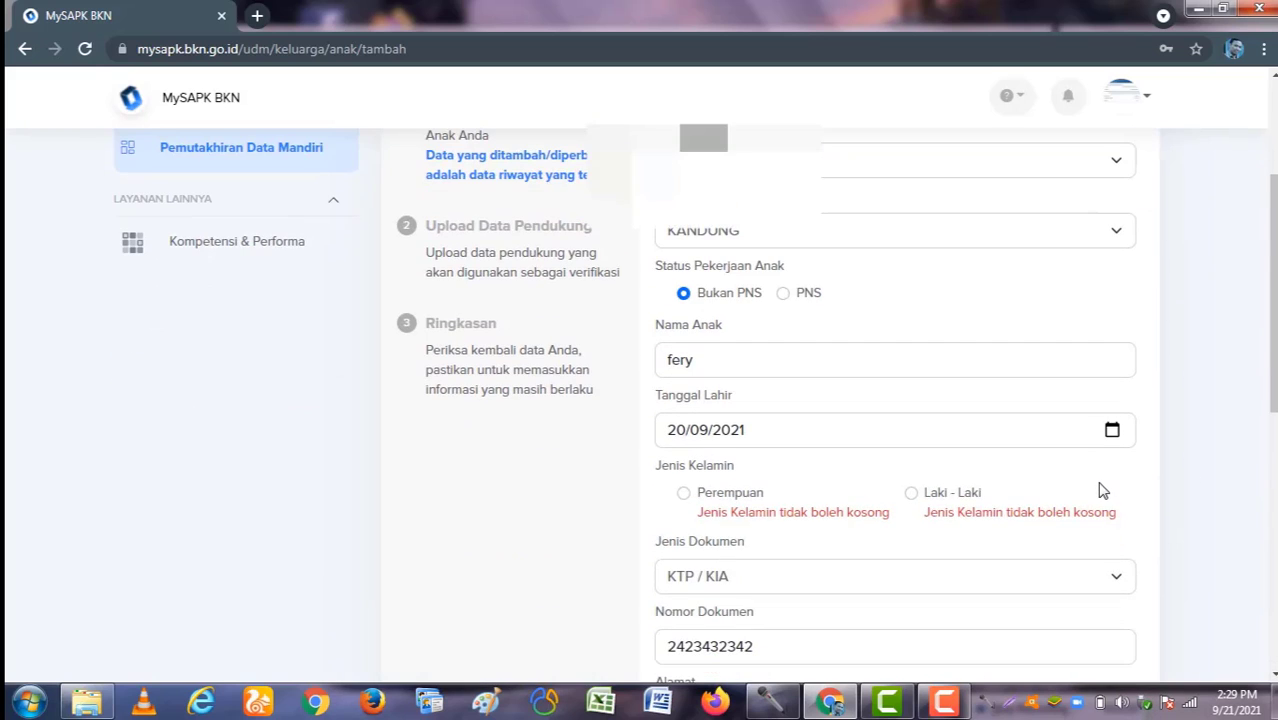
{"action": "left_click", "coordinate": [914, 492]}
{"action": "scroll", "coordinate": [975, 460], "scroll_direction": "down", "scroll_amount": 5}
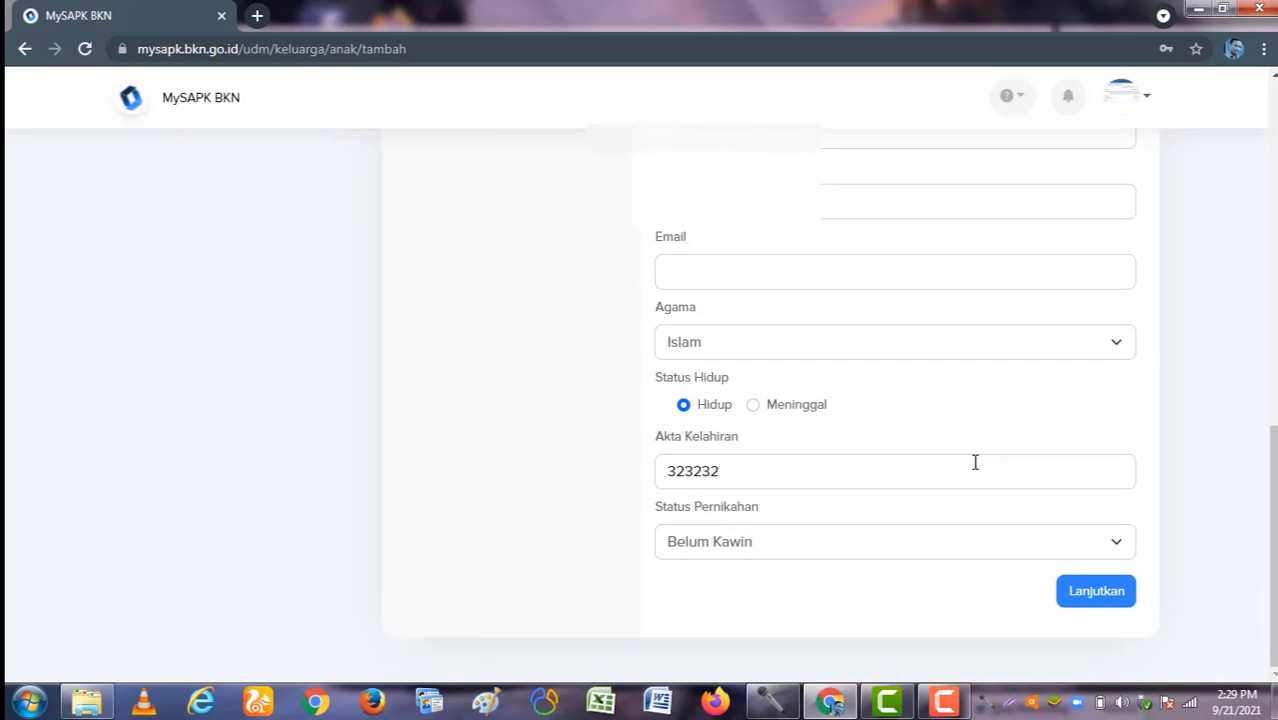
{"action": "left_click", "coordinate": [1105, 600]}
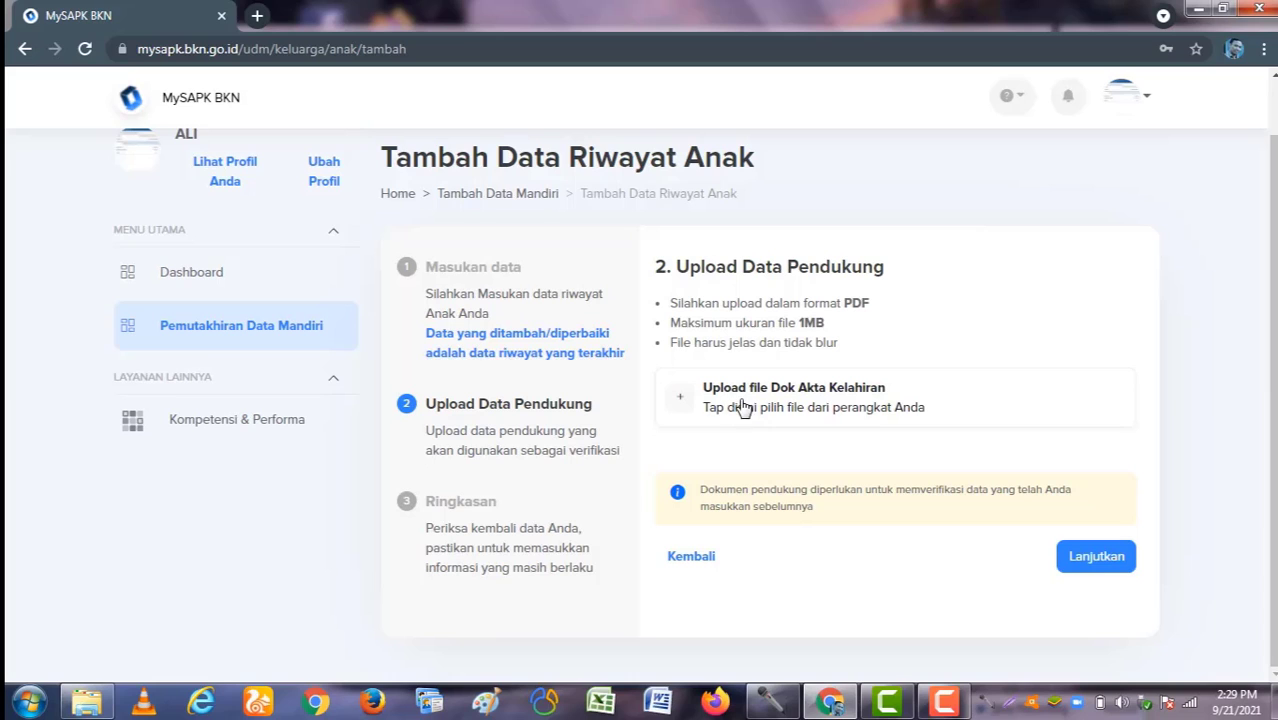
Step: Upload Dok Akta Kelahiran.pdf as the birth certificate and continue to the summary
{"action": "left_click", "coordinate": [755, 403]}
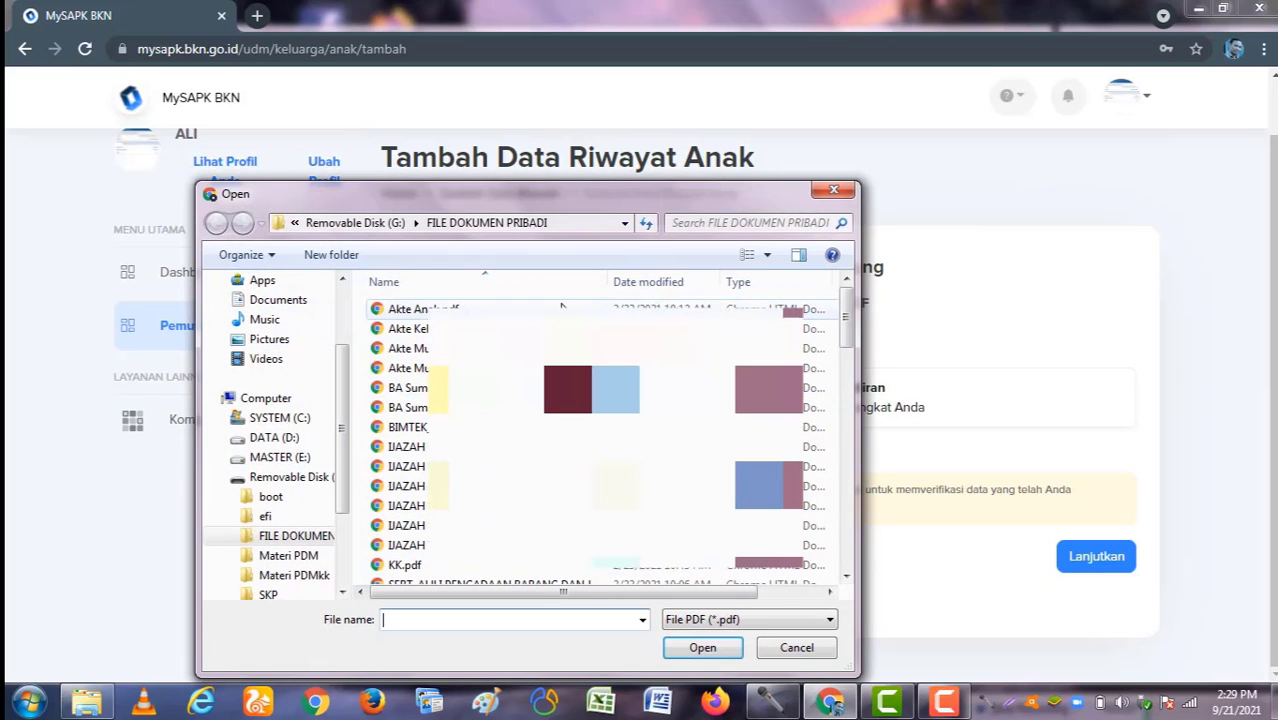
{"action": "double_click", "coordinate": [420, 309]}
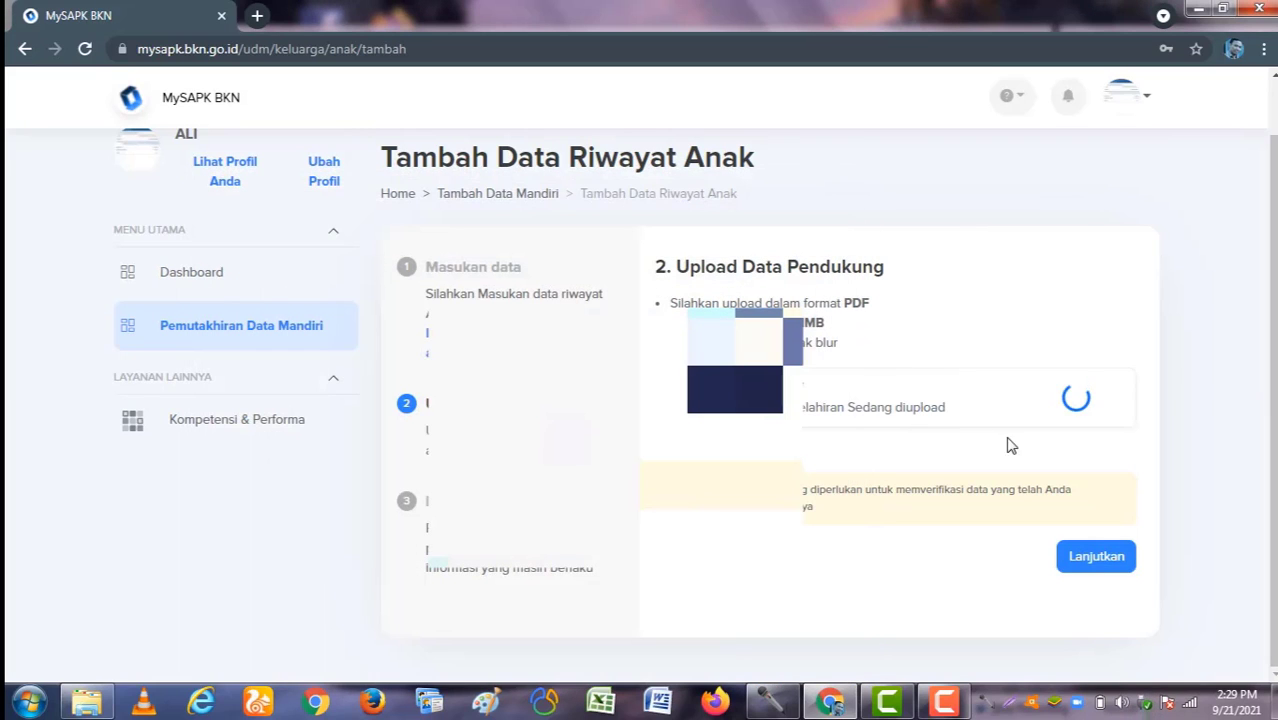
{"action": "left_click", "coordinate": [1097, 560]}
Step: Tick the correctness declaration on the summary and submit the new child record with Kirim
{"action": "scroll", "coordinate": [884, 497], "scroll_direction": "down", "scroll_amount": 5}
{"action": "scroll", "coordinate": [884, 497], "scroll_direction": "down", "scroll_amount": 3}
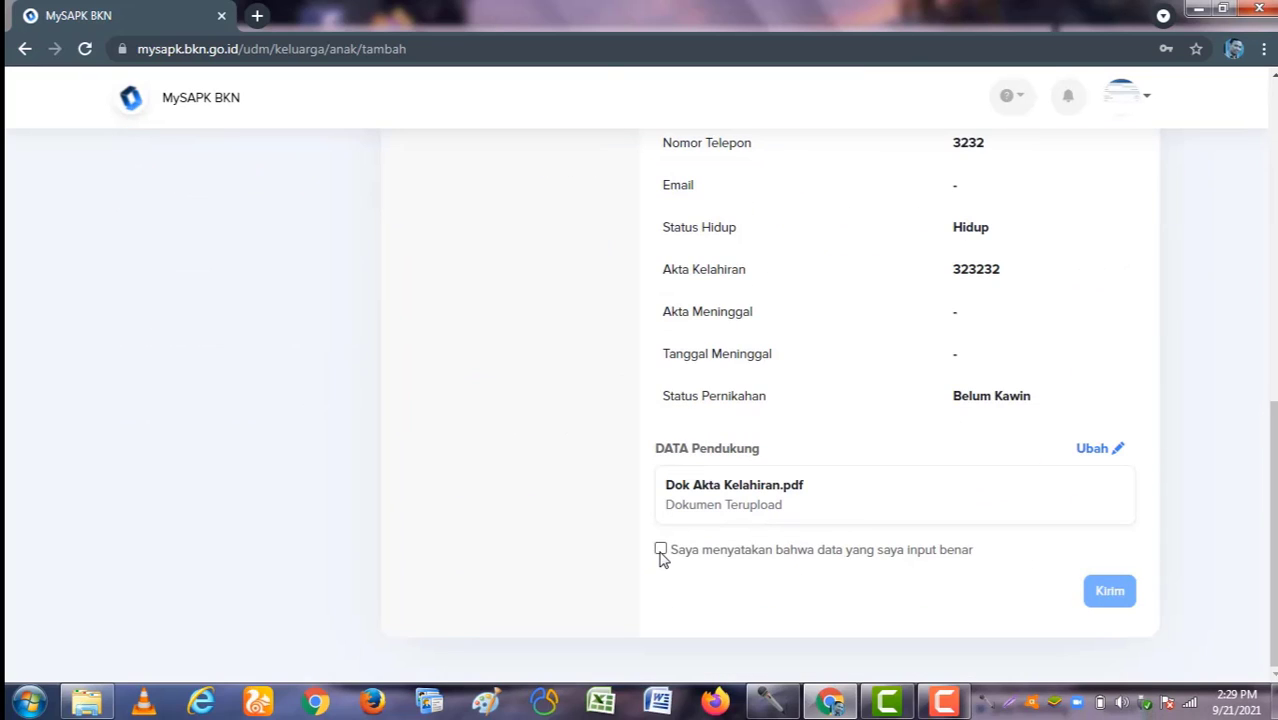
{"action": "left_click", "coordinate": [660, 549]}
{"action": "left_click", "coordinate": [1110, 592]}
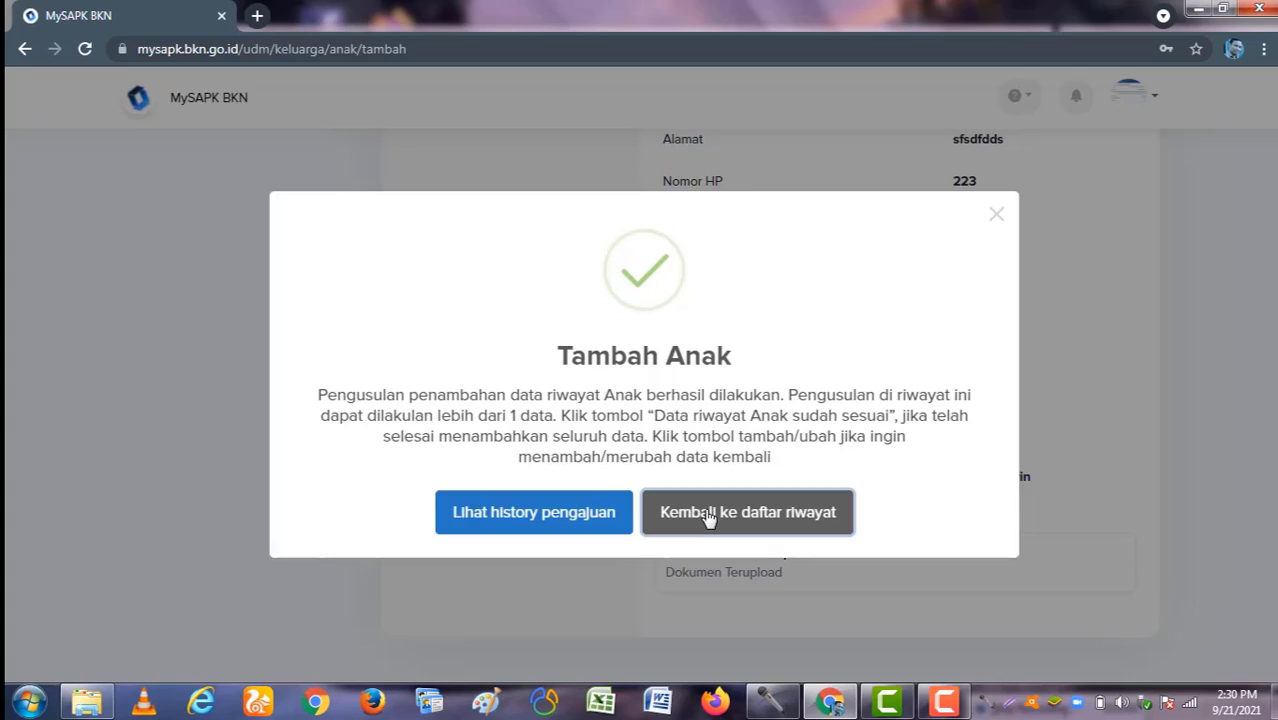
Step: Return to the categories, open Riwayat Keluarga > Anak, and choose Ubah Data on the first child
{"action": "left_click", "coordinate": [707, 515]}
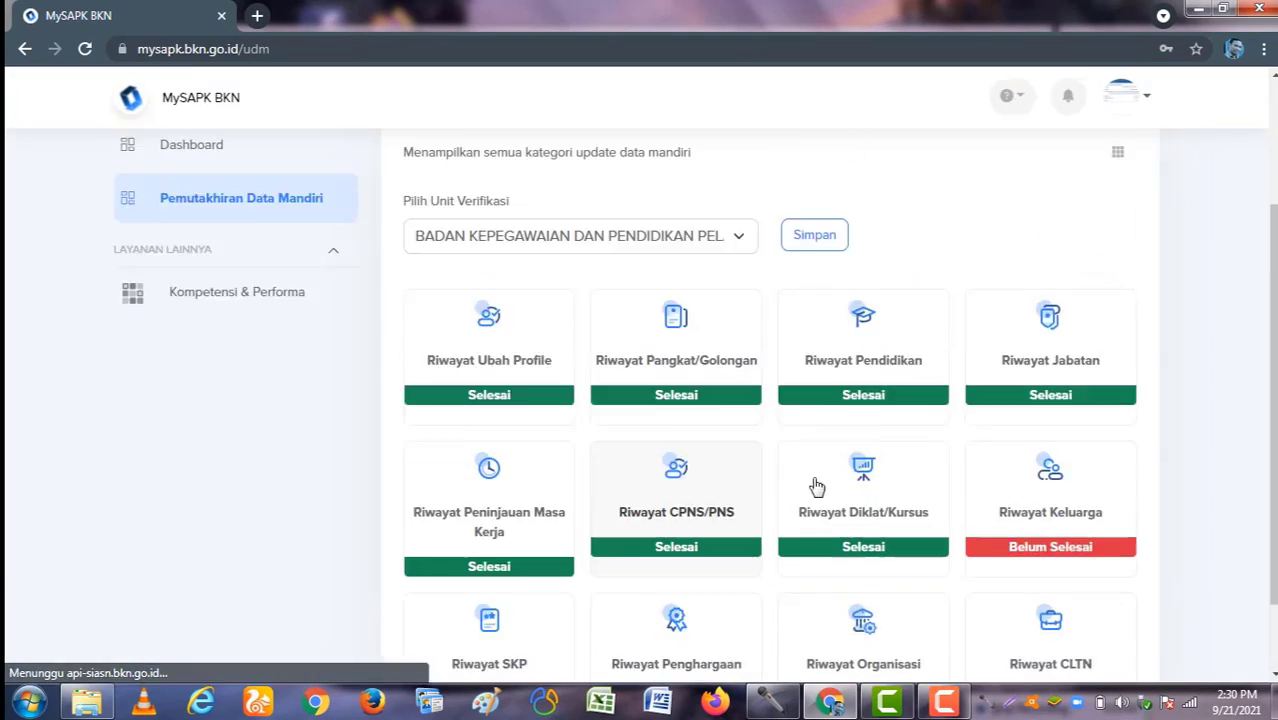
{"action": "scroll", "coordinate": [836, 451], "scroll_direction": "down", "scroll_amount": 3}
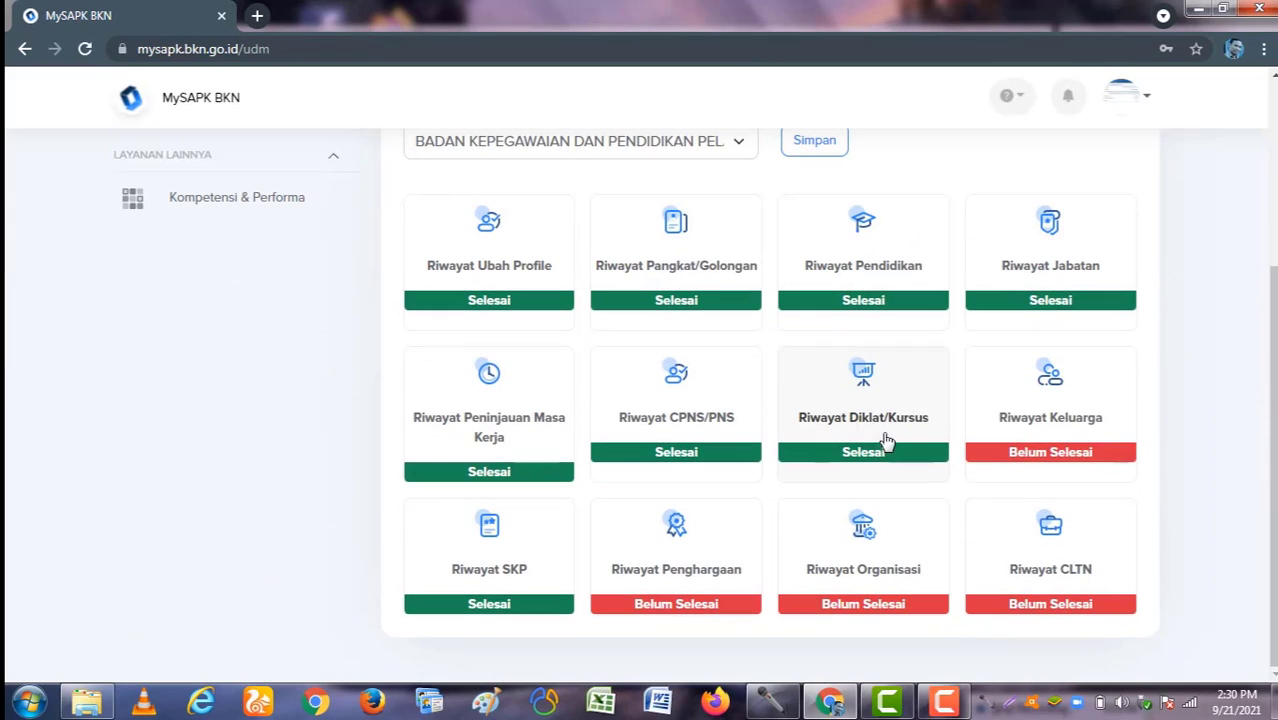
{"action": "left_click", "coordinate": [1043, 415]}
{"action": "left_click", "coordinate": [591, 332]}
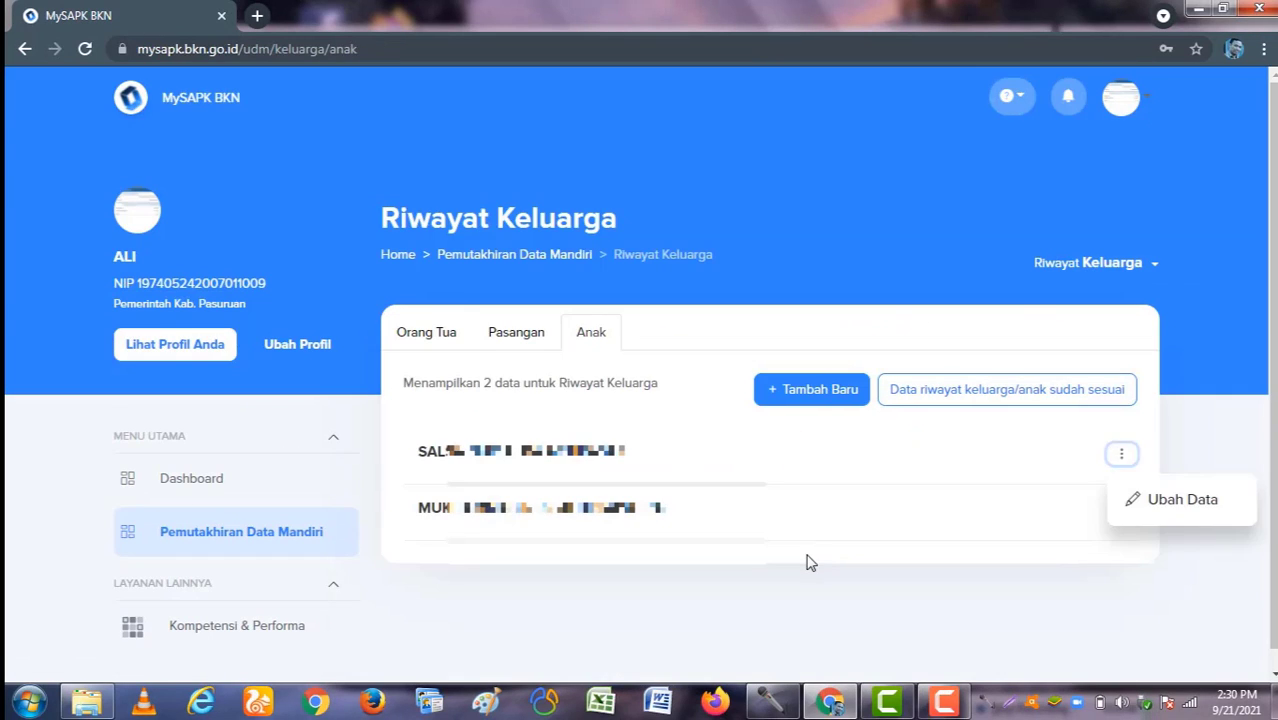
{"action": "left_click", "coordinate": [810, 563]}
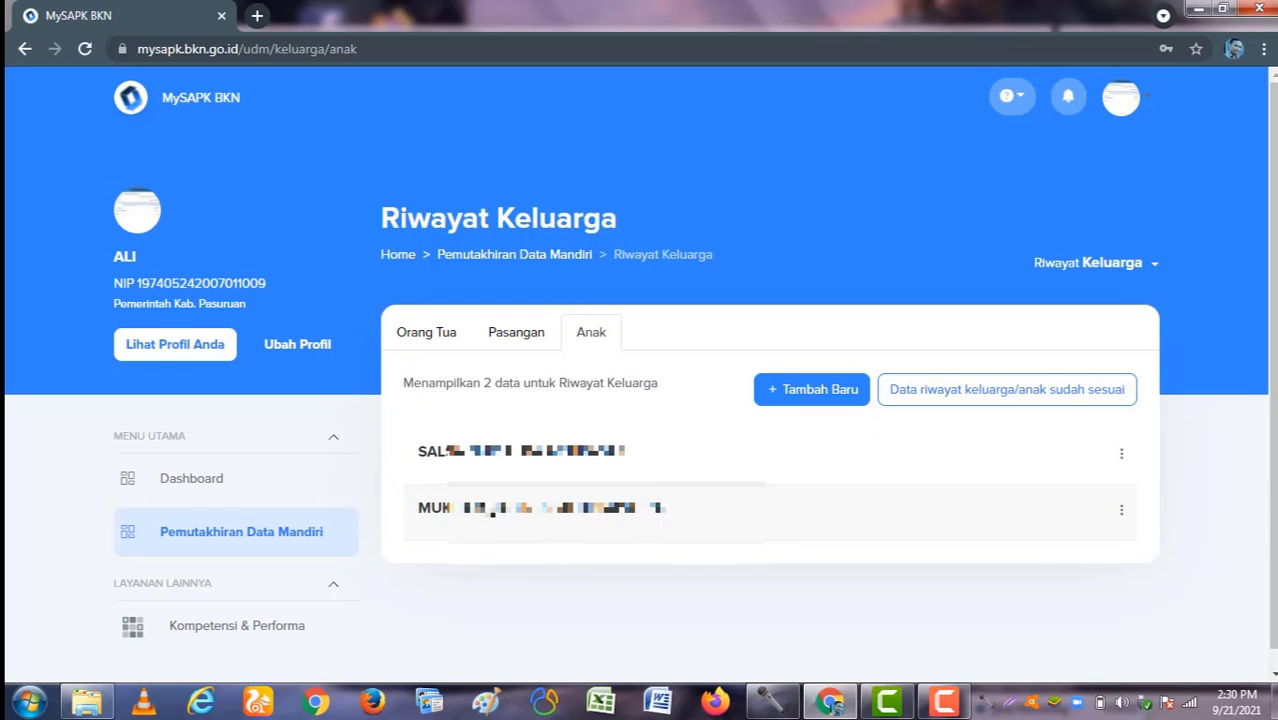
{"action": "left_click", "coordinate": [1121, 455]}
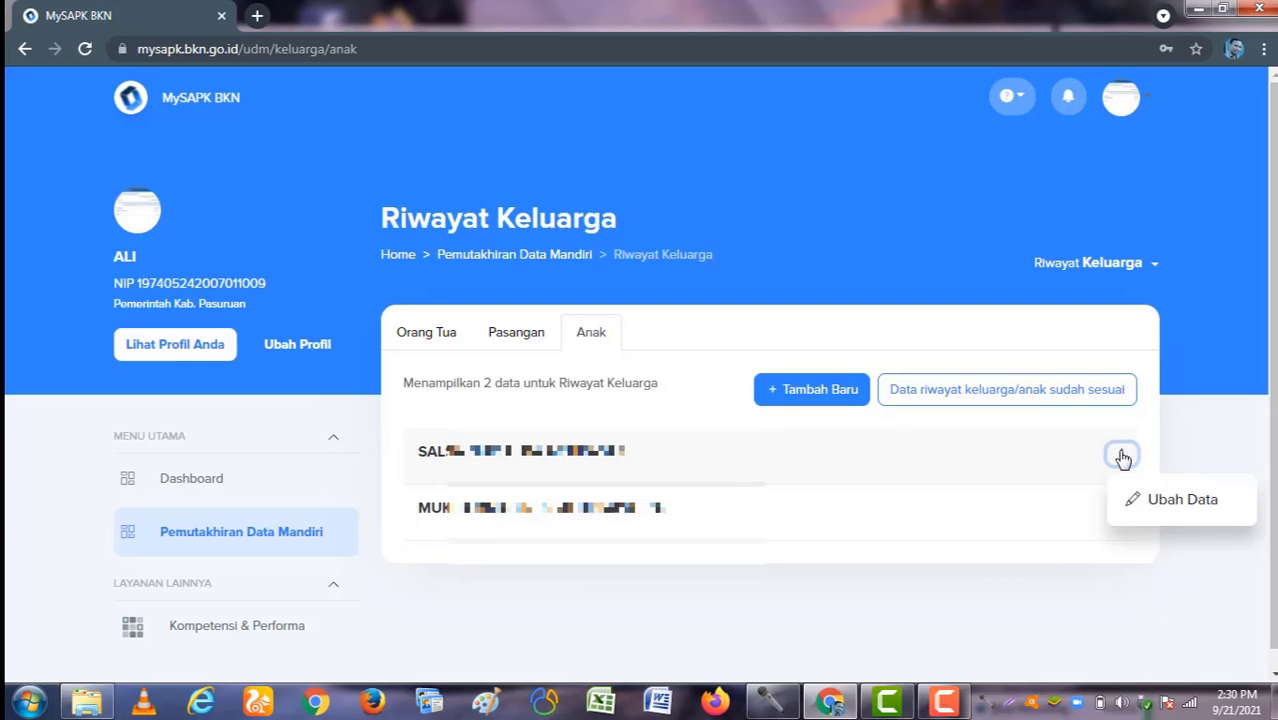
{"action": "left_click", "coordinate": [1150, 500]}
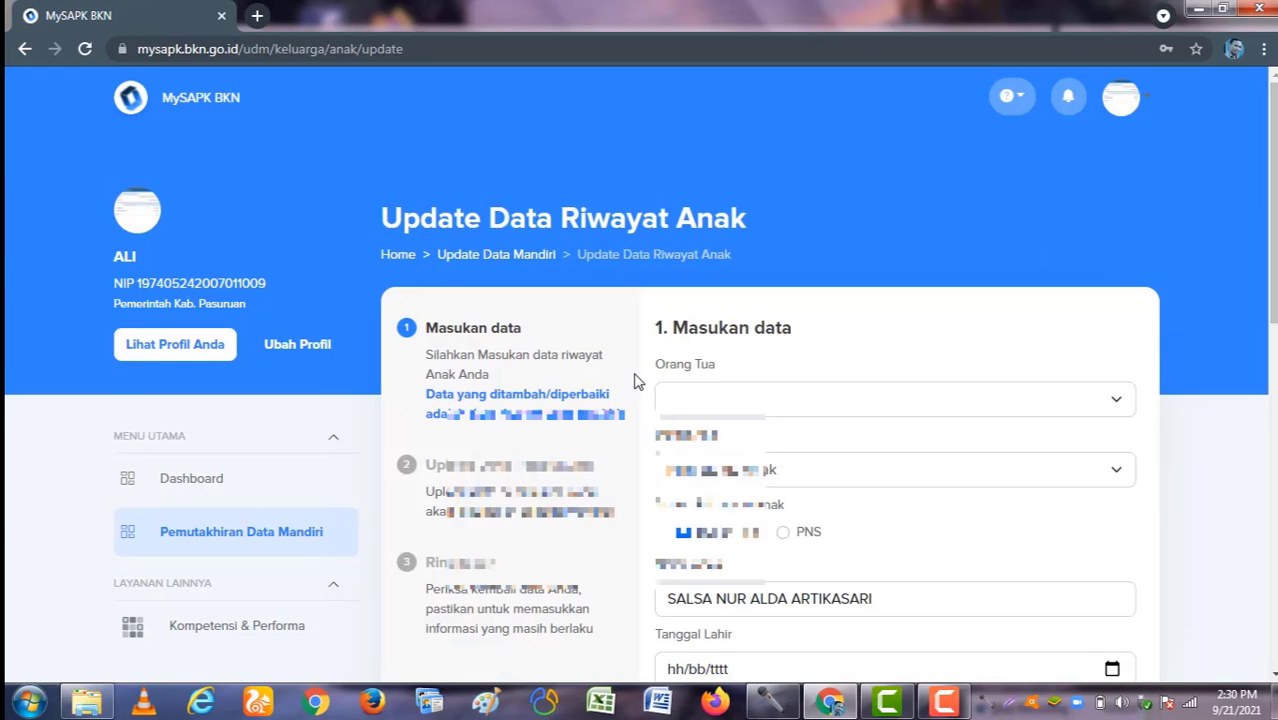
Step: Choose the parent, set status KANDUNG, and set the birth date to 13/09/2021
{"action": "scroll", "coordinate": [640, 400], "scroll_direction": "down", "scroll_amount": 1}
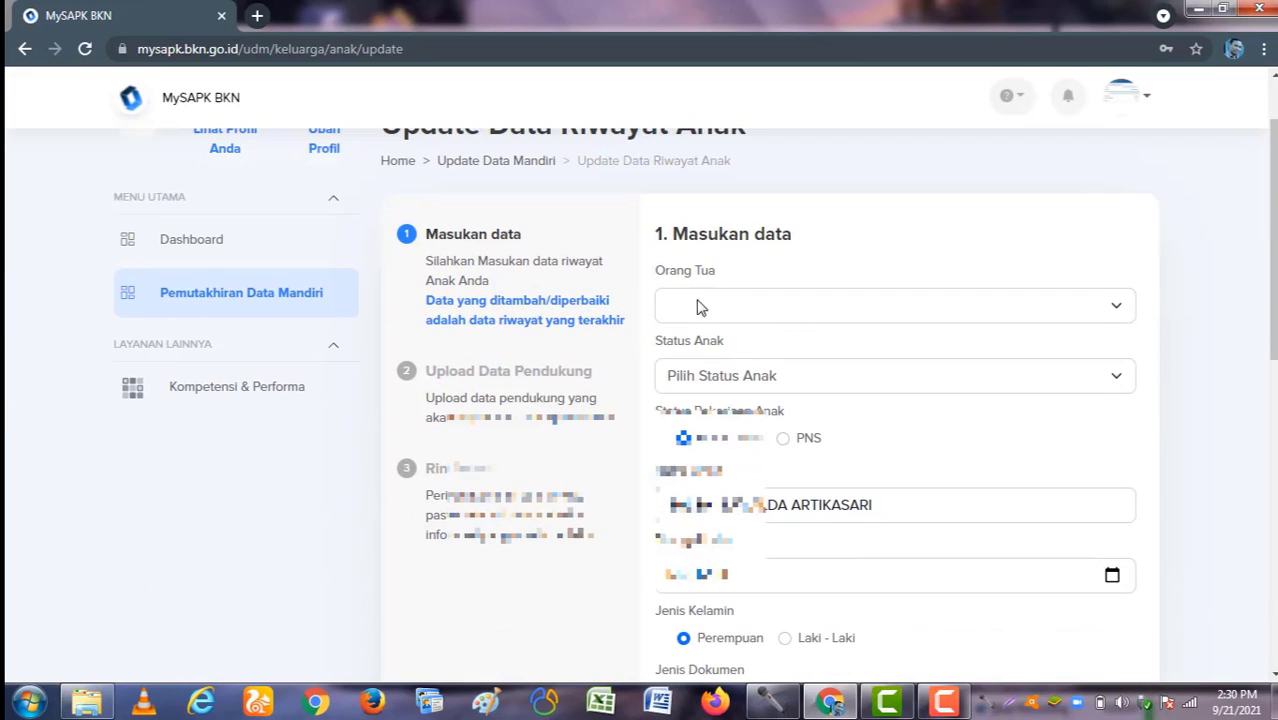
{"action": "left_click", "coordinate": [700, 307]}
{"action": "left_click", "coordinate": [748, 334]}
{"action": "left_click", "coordinate": [758, 378]}
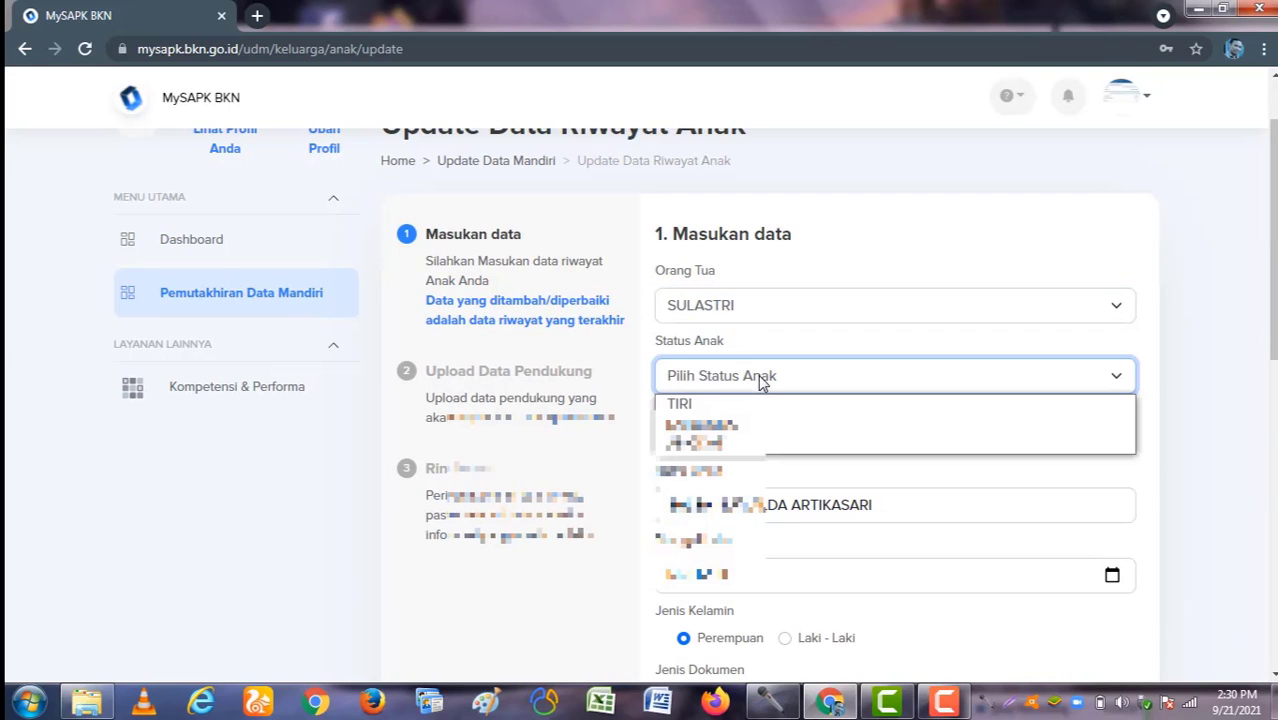
{"action": "left_click", "coordinate": [758, 427]}
{"action": "scroll", "coordinate": [908, 457], "scroll_direction": "down", "scroll_amount": 1}
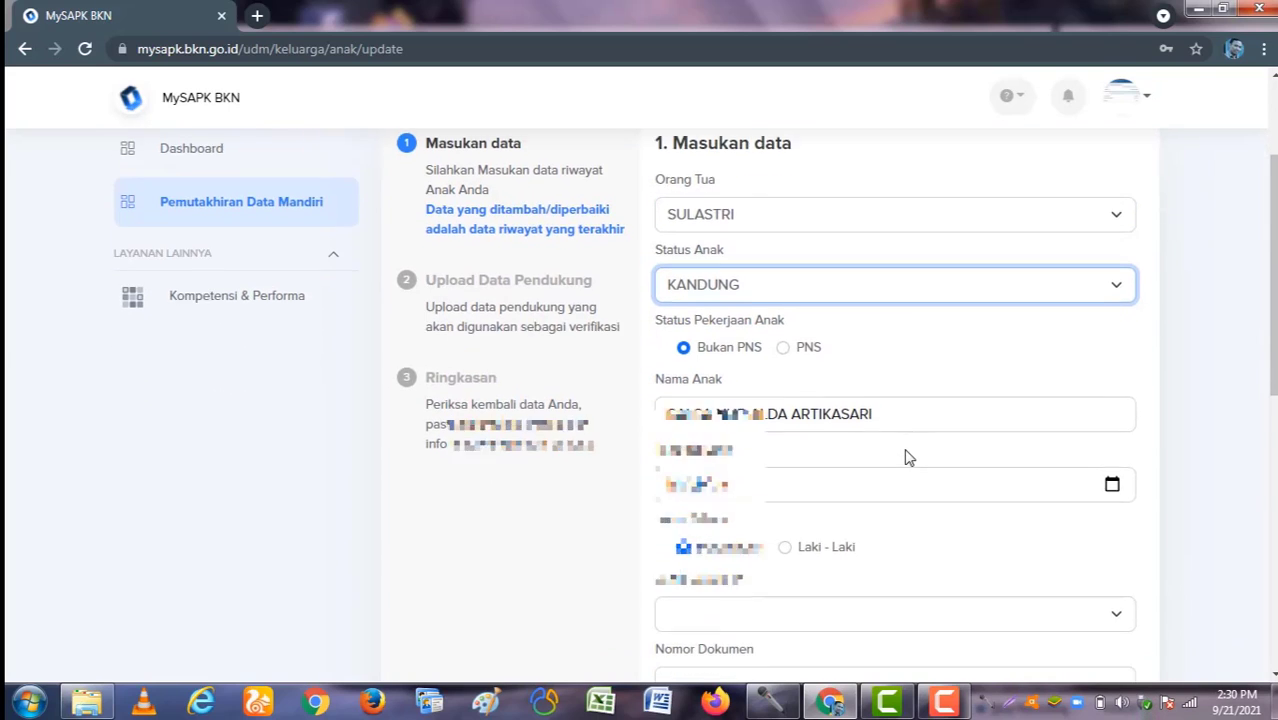
{"action": "scroll", "coordinate": [908, 457], "scroll_direction": "down", "scroll_amount": 2}
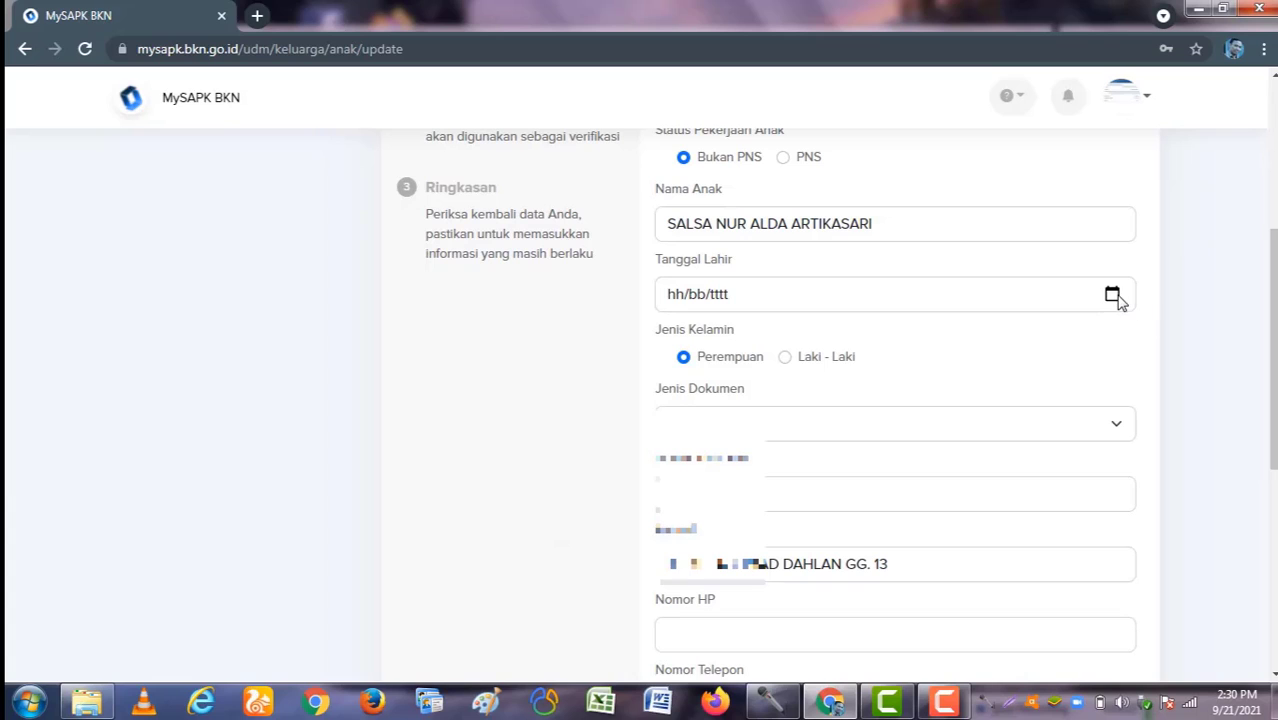
{"action": "left_click", "coordinate": [1112, 294]}
{"action": "left_click", "coordinate": [676, 448]}
Step: Set document type KTP / KIA, enter the document and birth certificate numbers, and continue
{"action": "scroll", "coordinate": [850, 440], "scroll_direction": "down", "scroll_amount": 2}
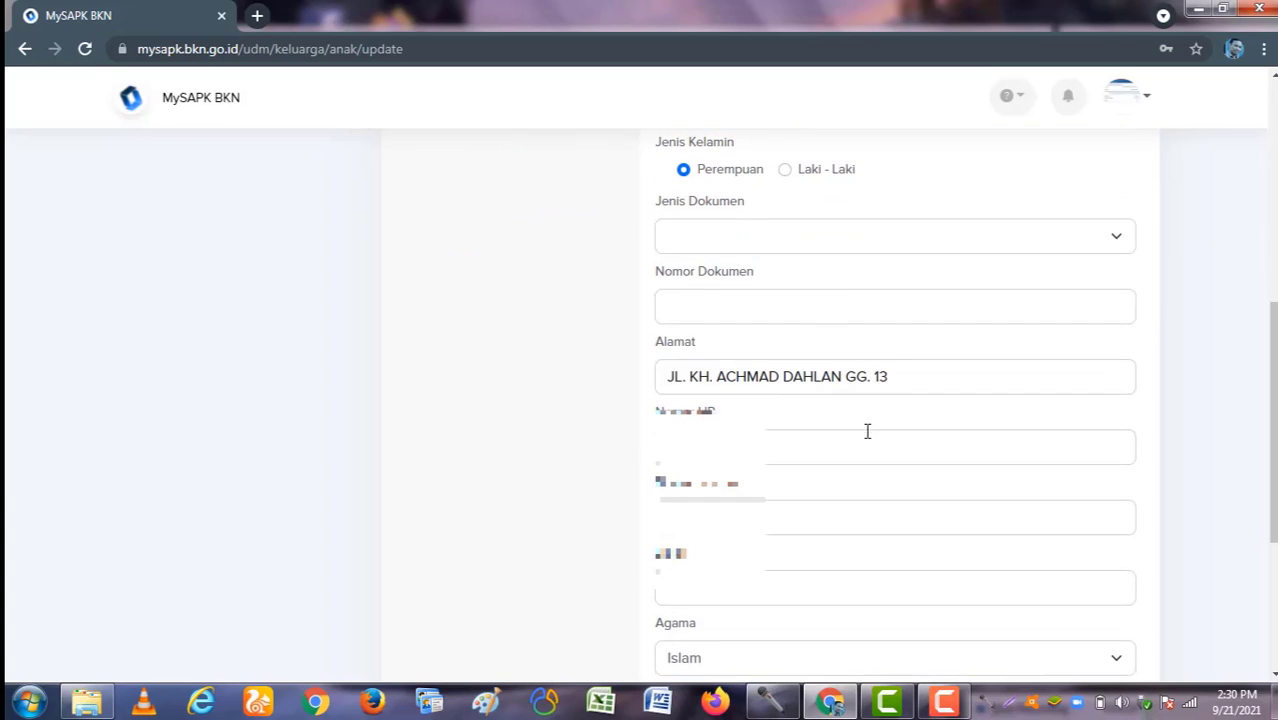
{"action": "left_click", "coordinate": [733, 241]}
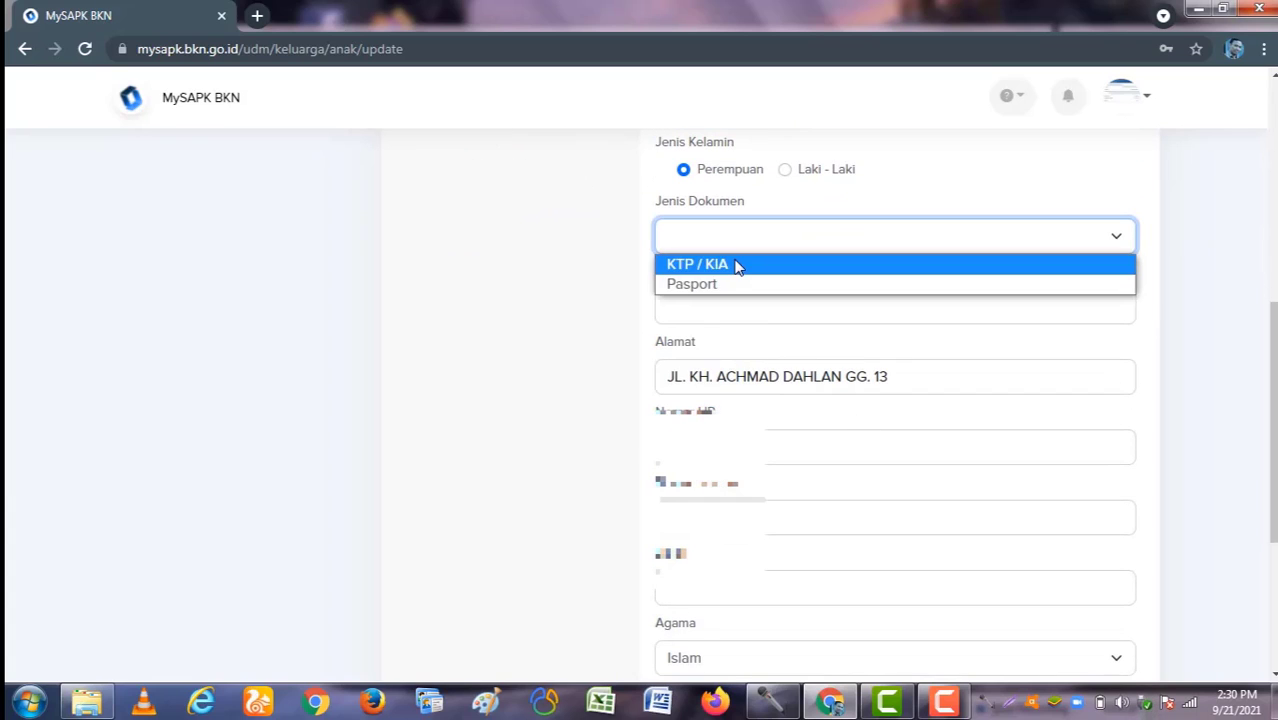
{"action": "left_click", "coordinate": [736, 265]}
{"action": "left_click", "coordinate": [736, 292]}
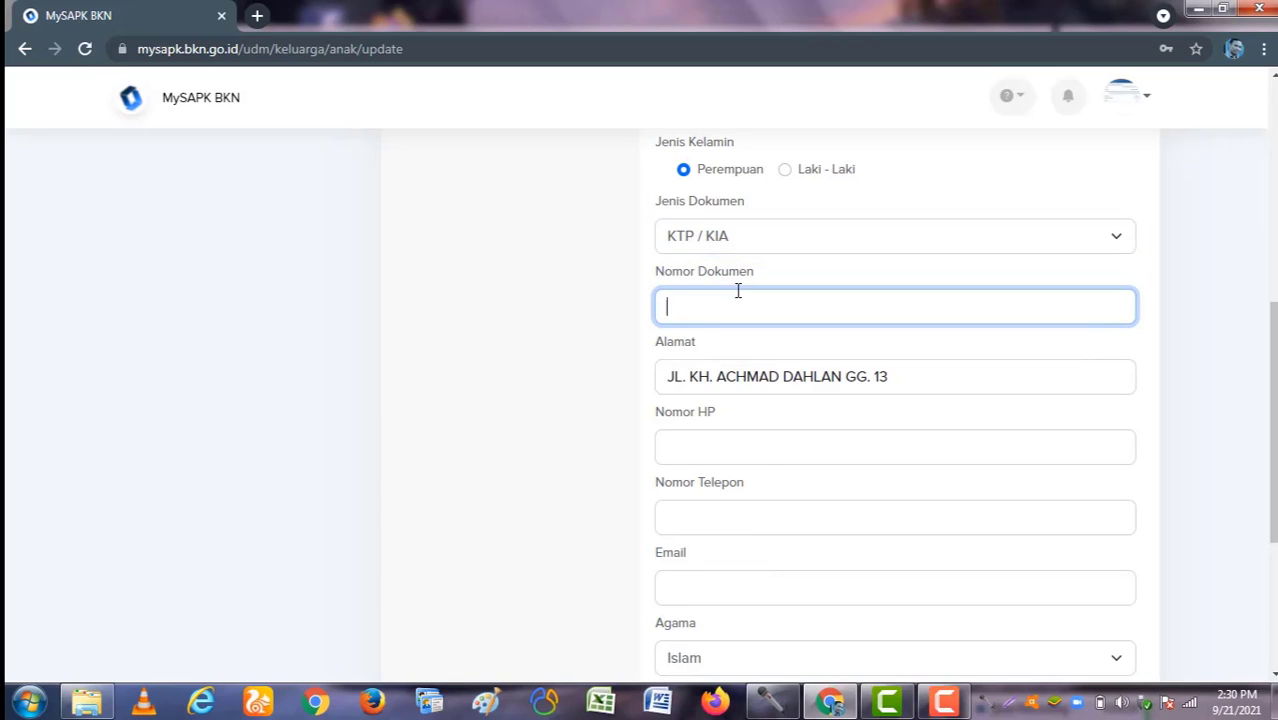
{"action": "type", "text": "1212"}
{"action": "scroll", "coordinate": [794, 449], "scroll_direction": "down", "scroll_amount": 3}
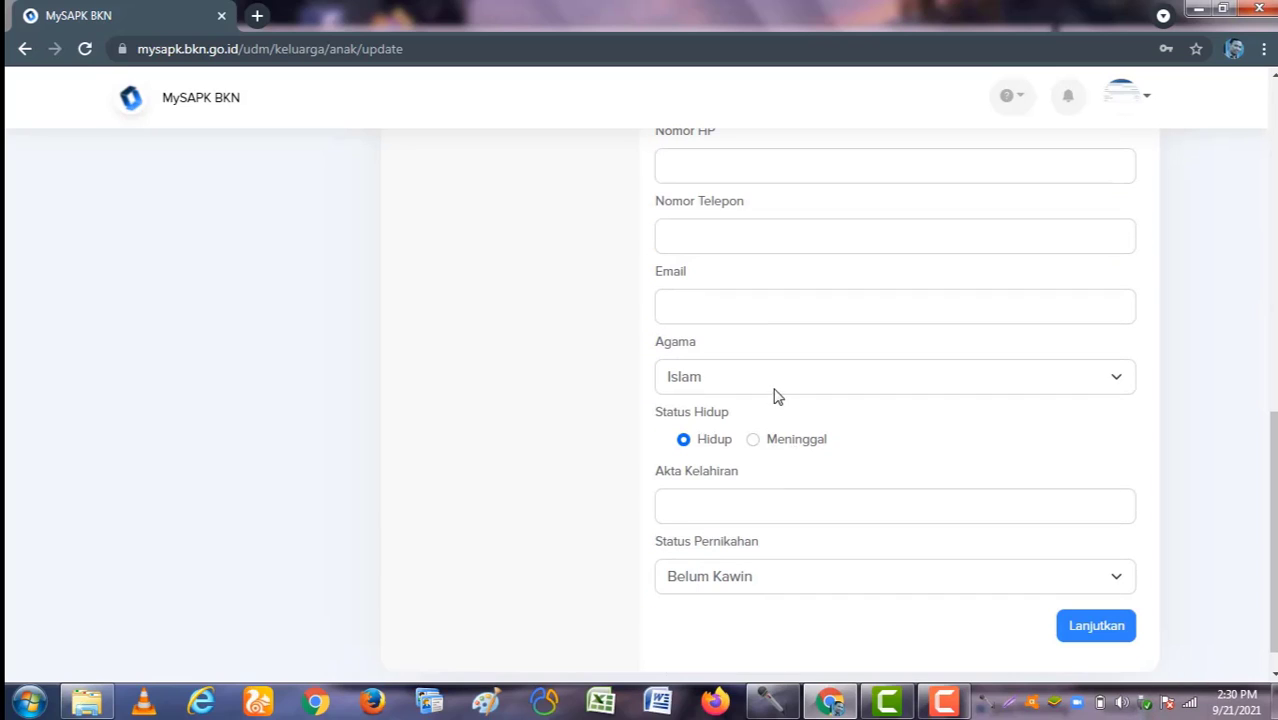
{"action": "left_click", "coordinate": [773, 519]}
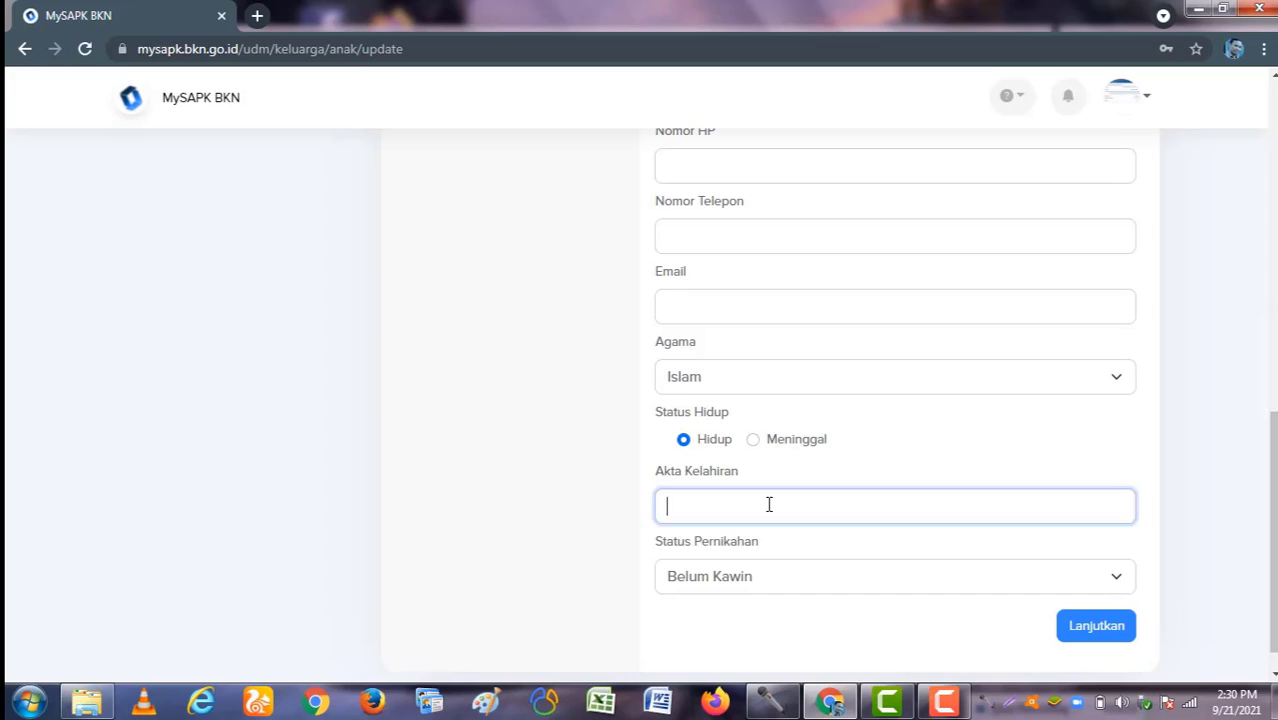
{"action": "type", "text": "123"}
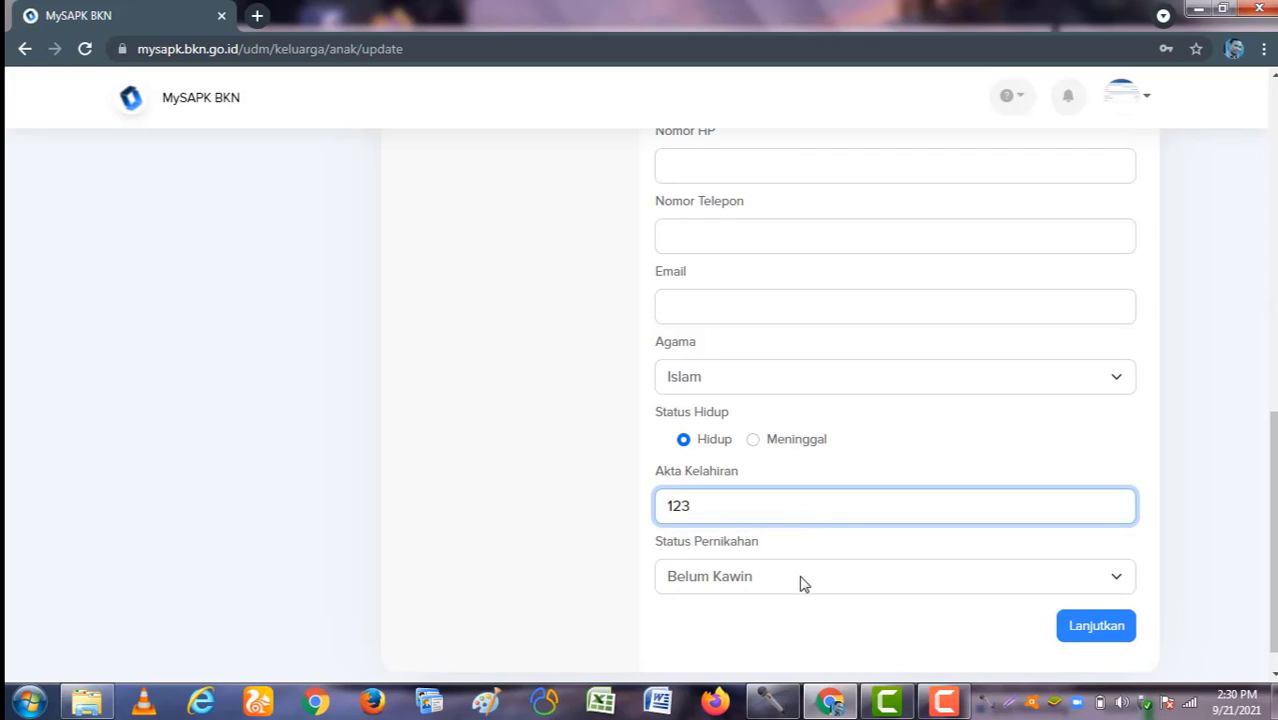
{"action": "left_click", "coordinate": [1080, 625]}
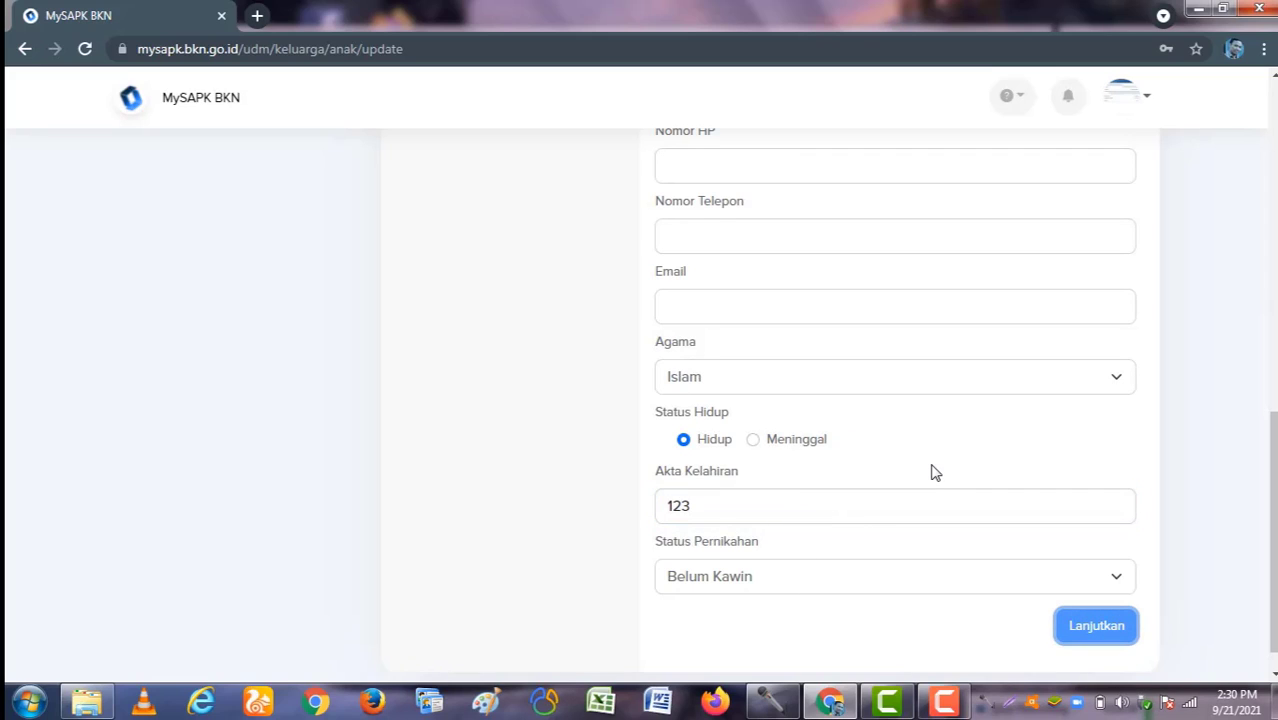
Step: Upload Akte Anak.pdf as the supporting birth certificate and continue to the summary
{"action": "left_click", "coordinate": [1097, 636]}
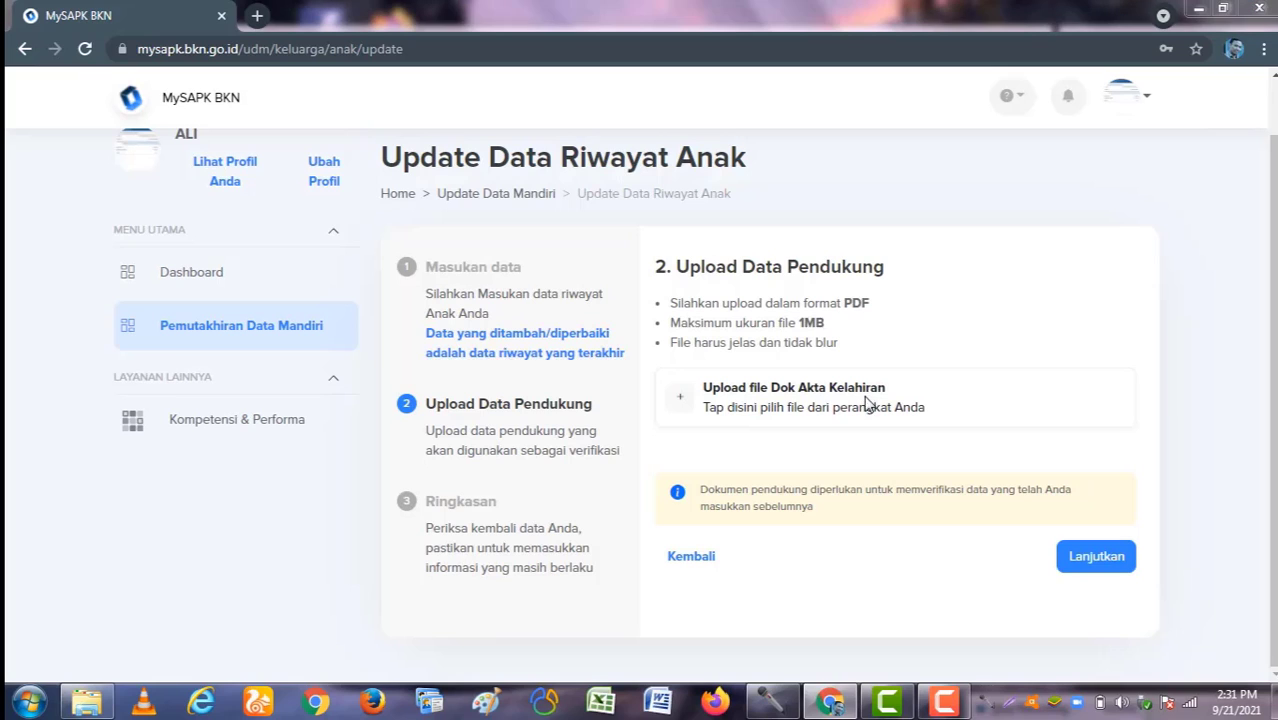
{"action": "left_click", "coordinate": [866, 402]}
{"action": "double_click", "coordinate": [508, 309]}
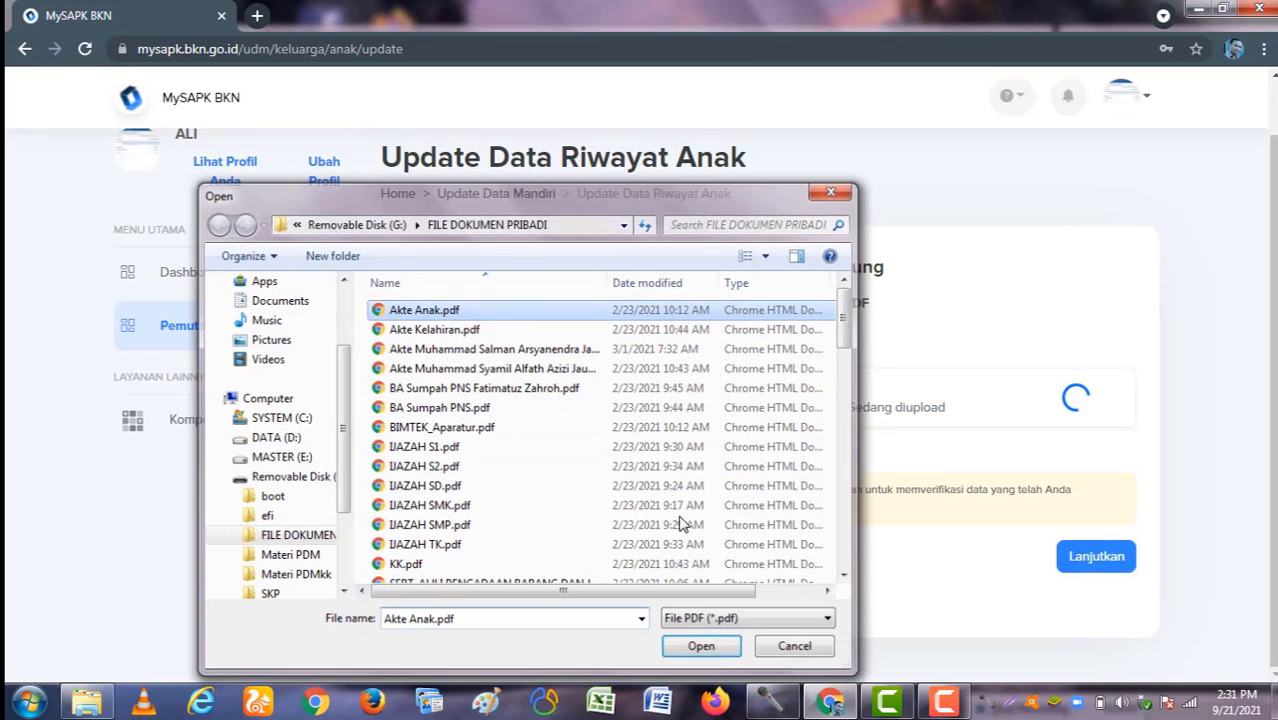
{"action": "left_click", "coordinate": [701, 645]}
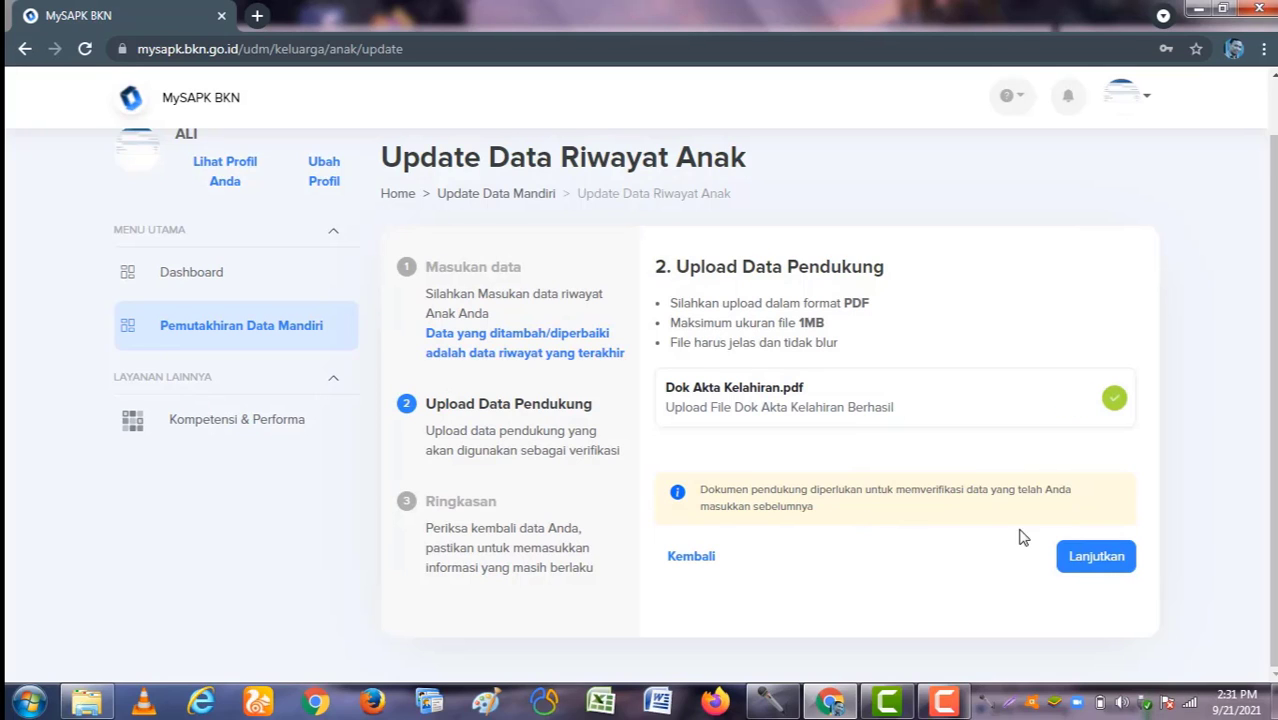
{"action": "left_click", "coordinate": [1096, 556]}
Step: Declare the data correct, submit the child update with Kirim, and return to the history list
{"action": "scroll", "coordinate": [788, 561], "scroll_direction": "down", "scroll_amount": 5}
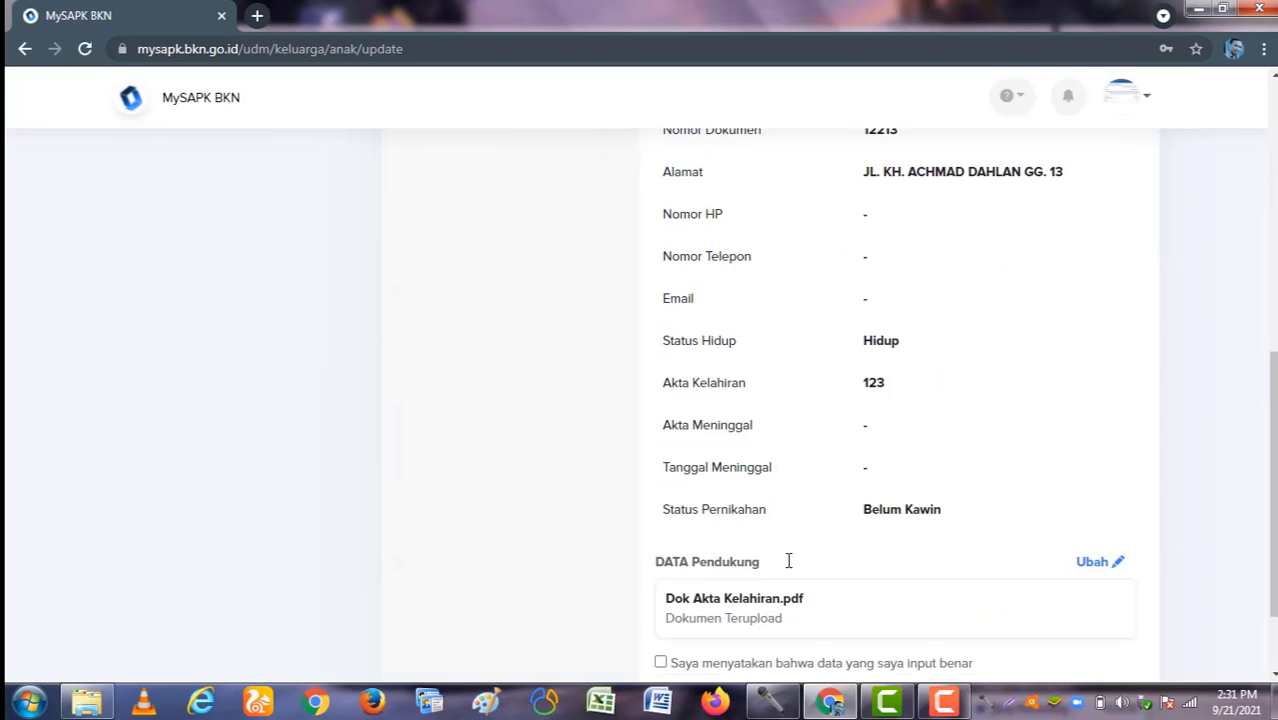
{"action": "scroll", "coordinate": [788, 561], "scroll_direction": "down", "scroll_amount": 1}
{"action": "left_click", "coordinate": [660, 548]}
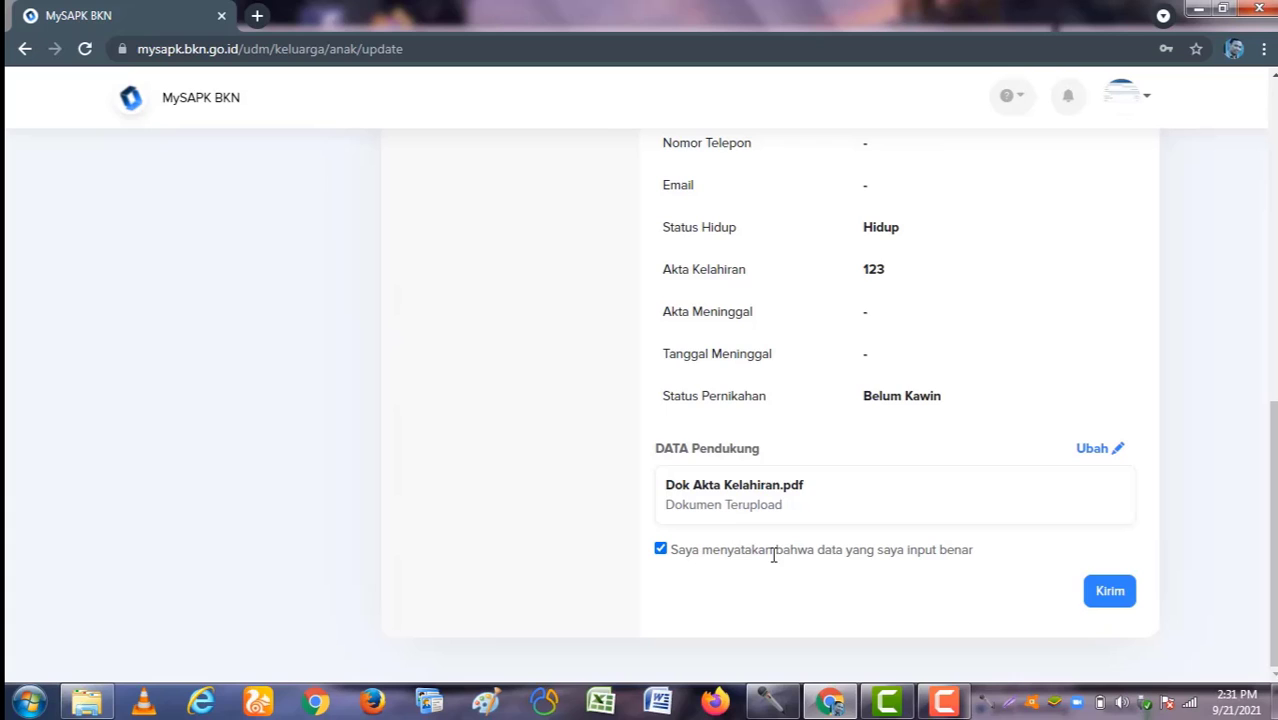
{"action": "left_click", "coordinate": [1109, 591]}
{"action": "scroll", "coordinate": [518, 464], "scroll_direction": "up", "scroll_amount": 3}
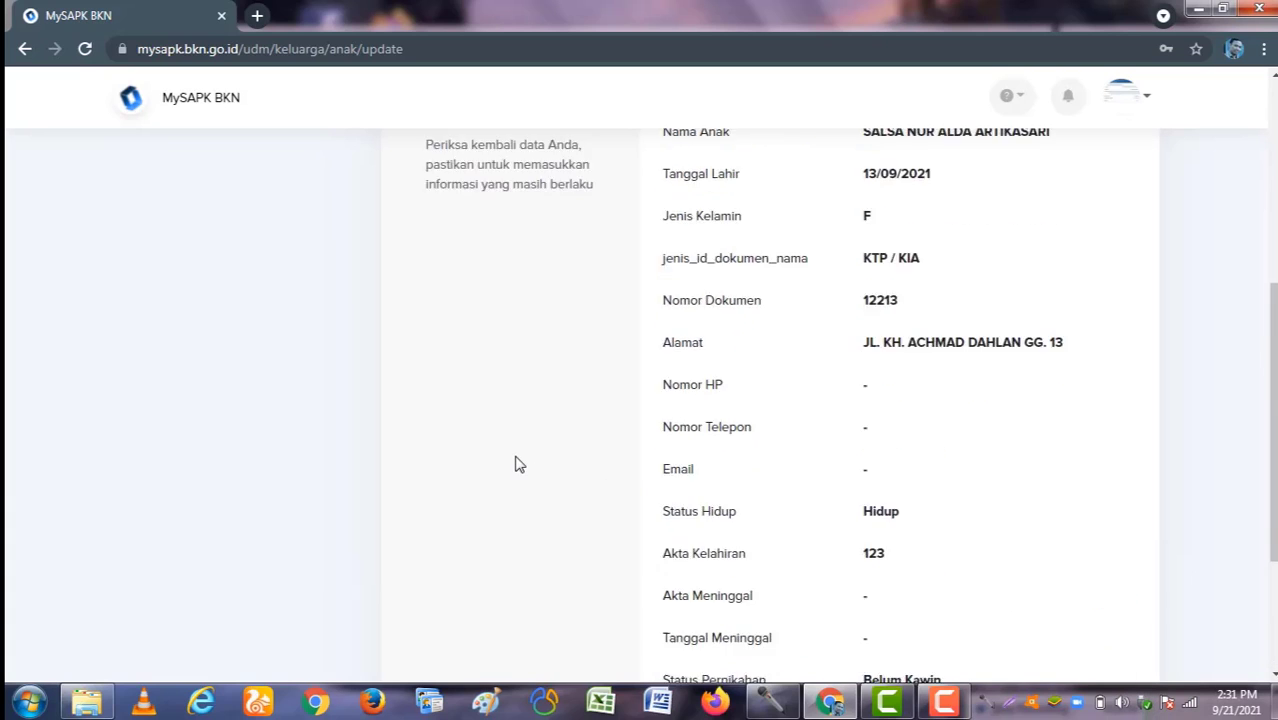
{"action": "scroll", "coordinate": [519, 465], "scroll_direction": "up", "scroll_amount": 4}
{"action": "scroll", "coordinate": [524, 466], "scroll_direction": "down", "scroll_amount": 4}
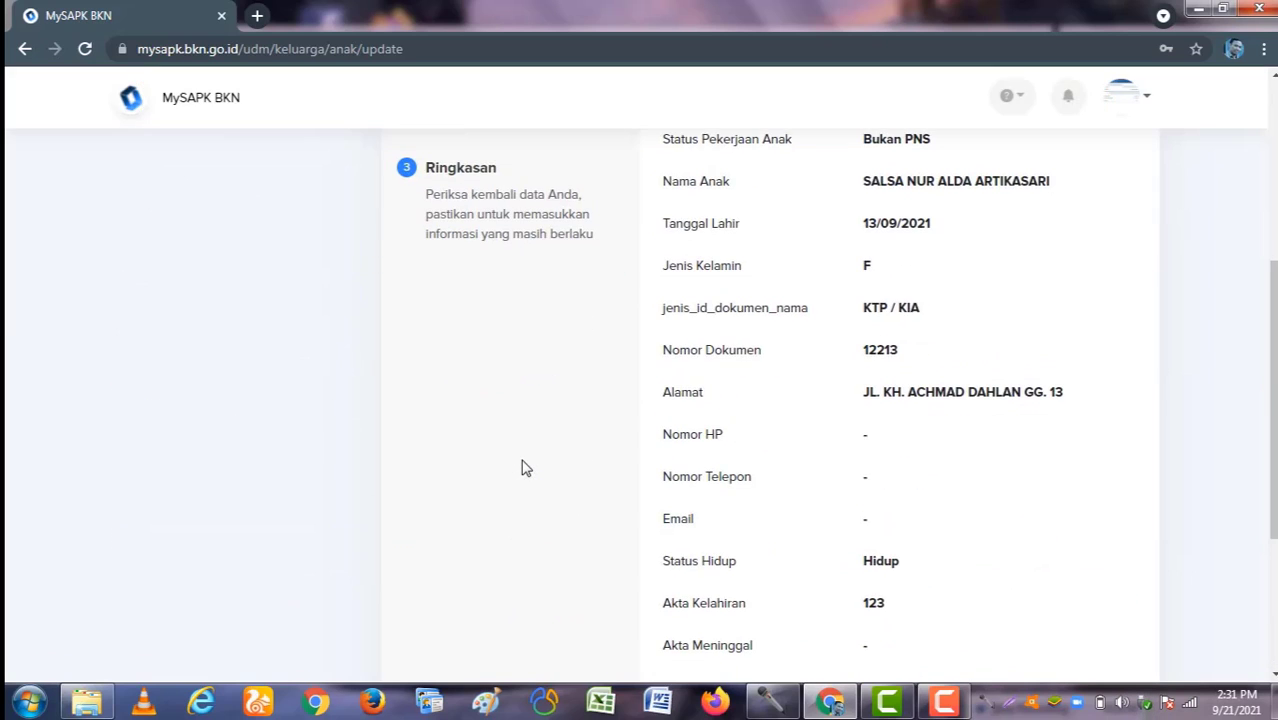
{"action": "scroll", "coordinate": [526, 468], "scroll_direction": "down", "scroll_amount": 3}
{"action": "scroll", "coordinate": [526, 470], "scroll_direction": "up", "scroll_amount": 2}
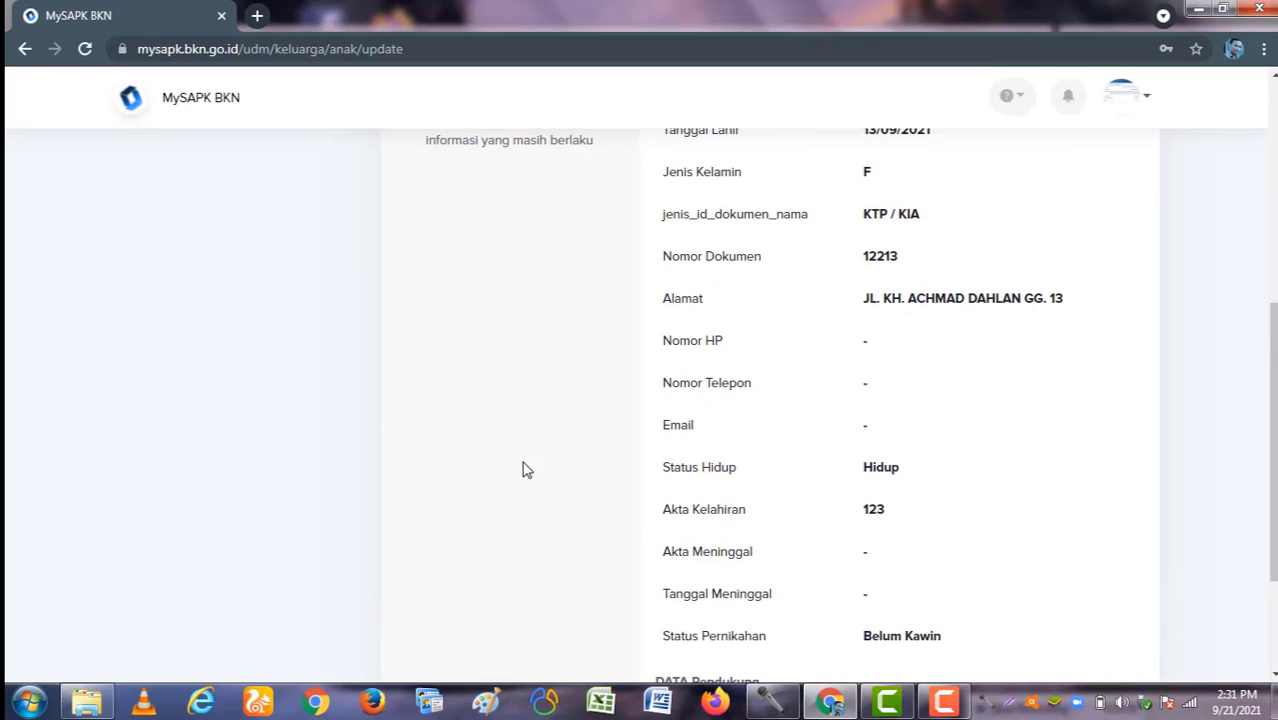
{"action": "scroll", "coordinate": [525, 468], "scroll_direction": "up", "scroll_amount": 5}
{"action": "scroll", "coordinate": [535, 464], "scroll_direction": "down", "scroll_amount": 5}
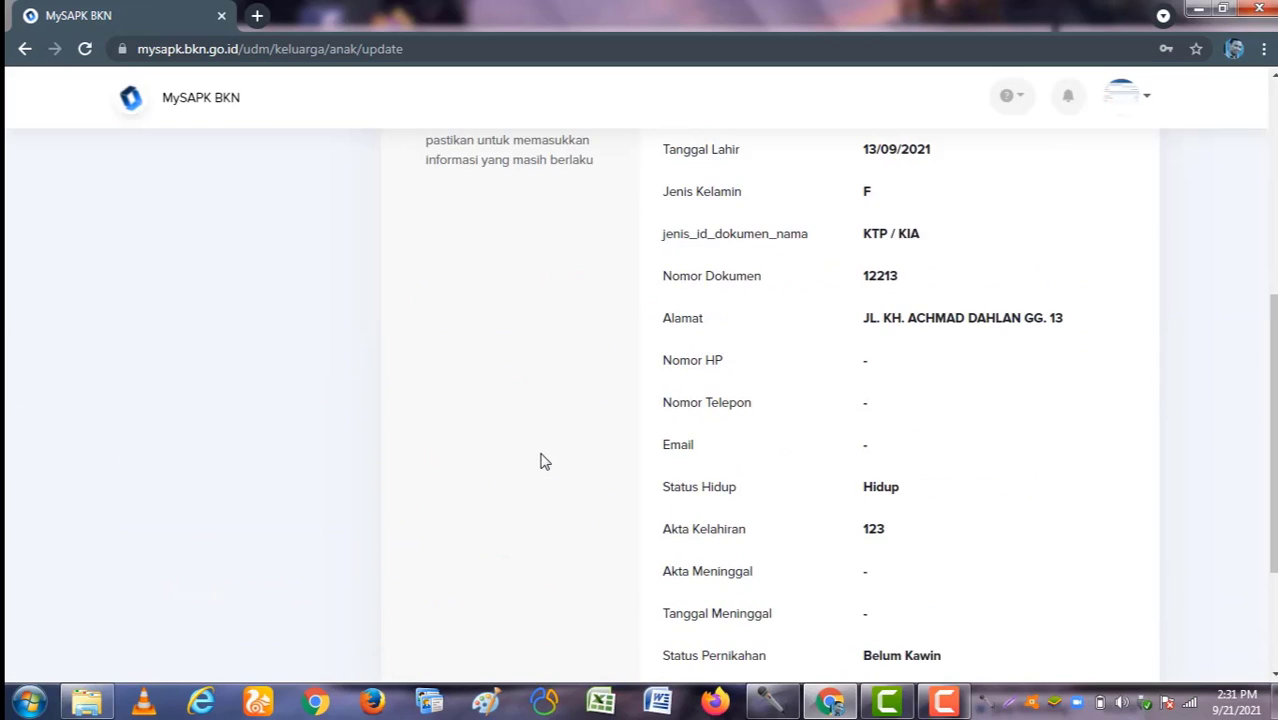
{"action": "scroll", "coordinate": [540, 461], "scroll_direction": "down", "scroll_amount": 2}
{"action": "left_click", "coordinate": [765, 528]}
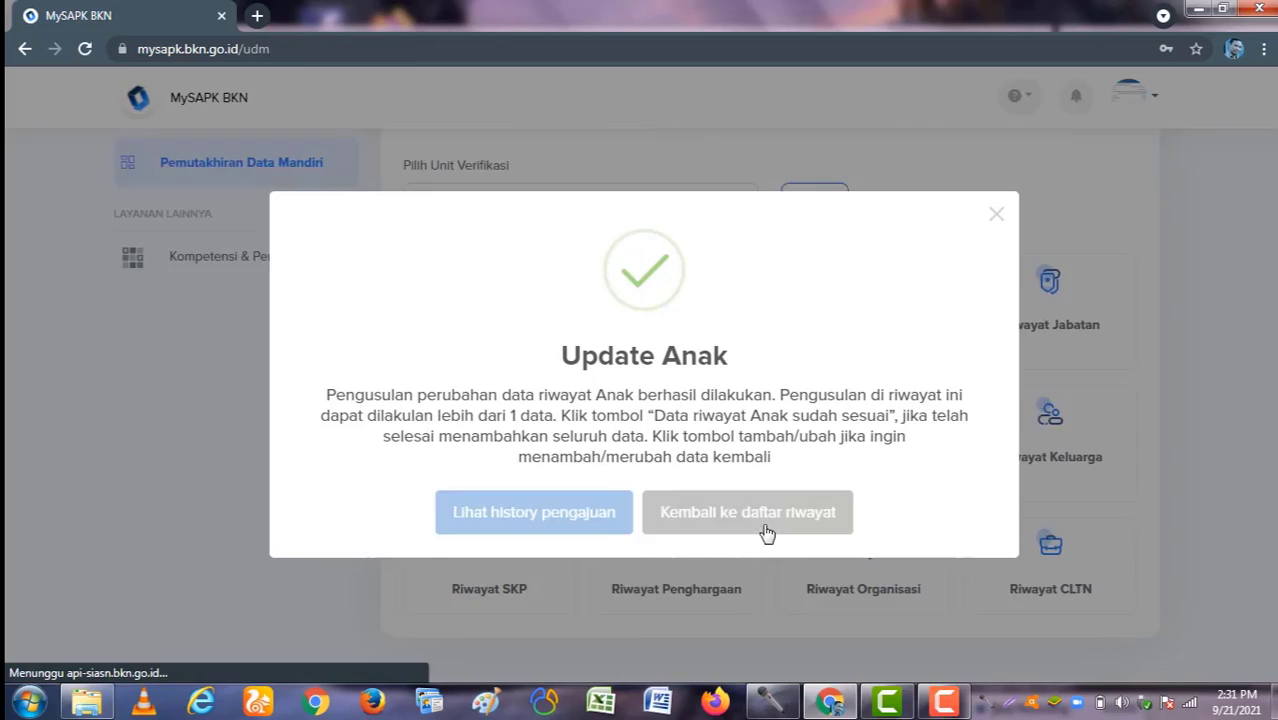
{"action": "scroll", "coordinate": [973, 500], "scroll_direction": "down", "scroll_amount": 3}
Step: Open Riwayat Keluarga > Anak, edit the second child, keeping the parent and status KANDUNG
{"action": "left_click", "coordinate": [1050, 430]}
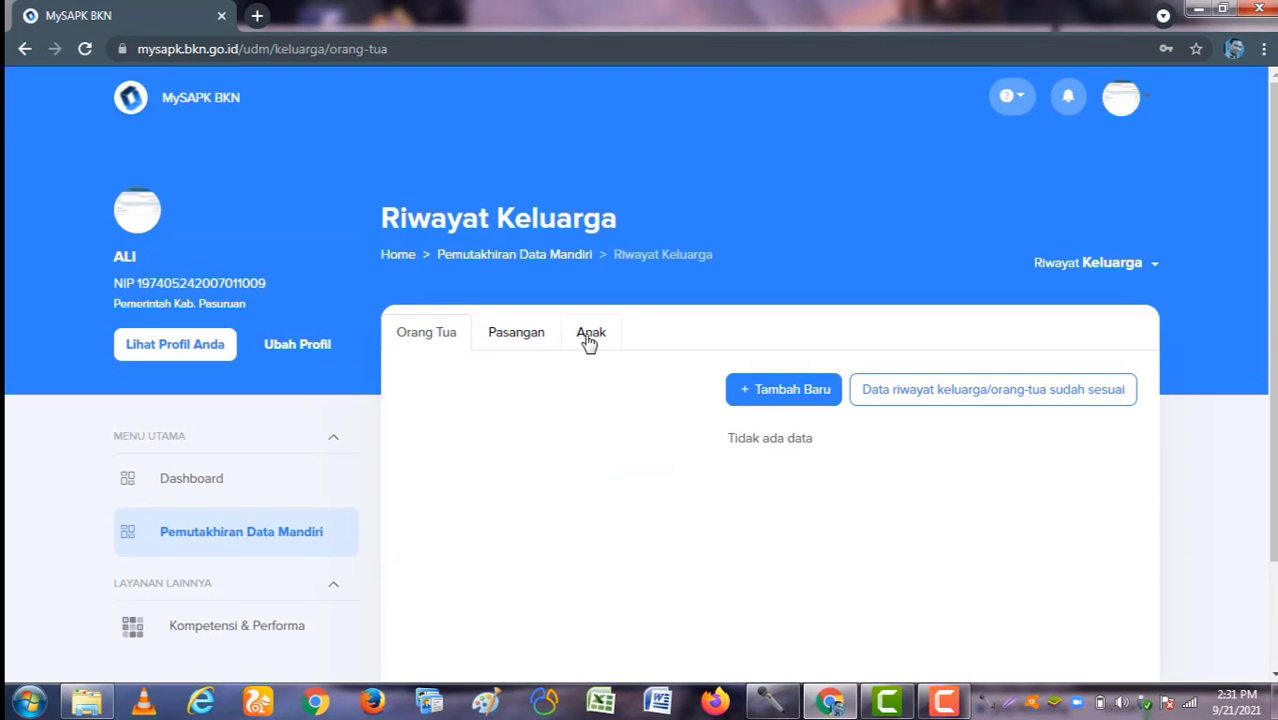
{"action": "left_click", "coordinate": [589, 336]}
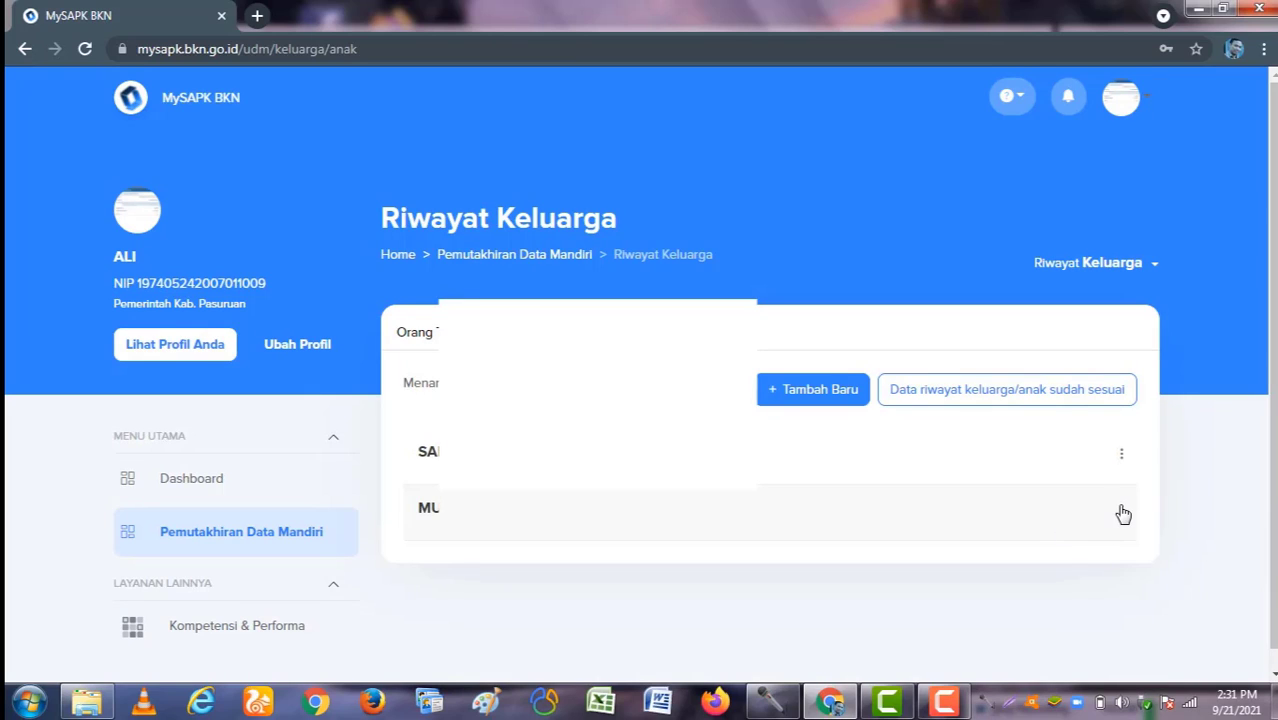
{"action": "left_click", "coordinate": [1122, 511]}
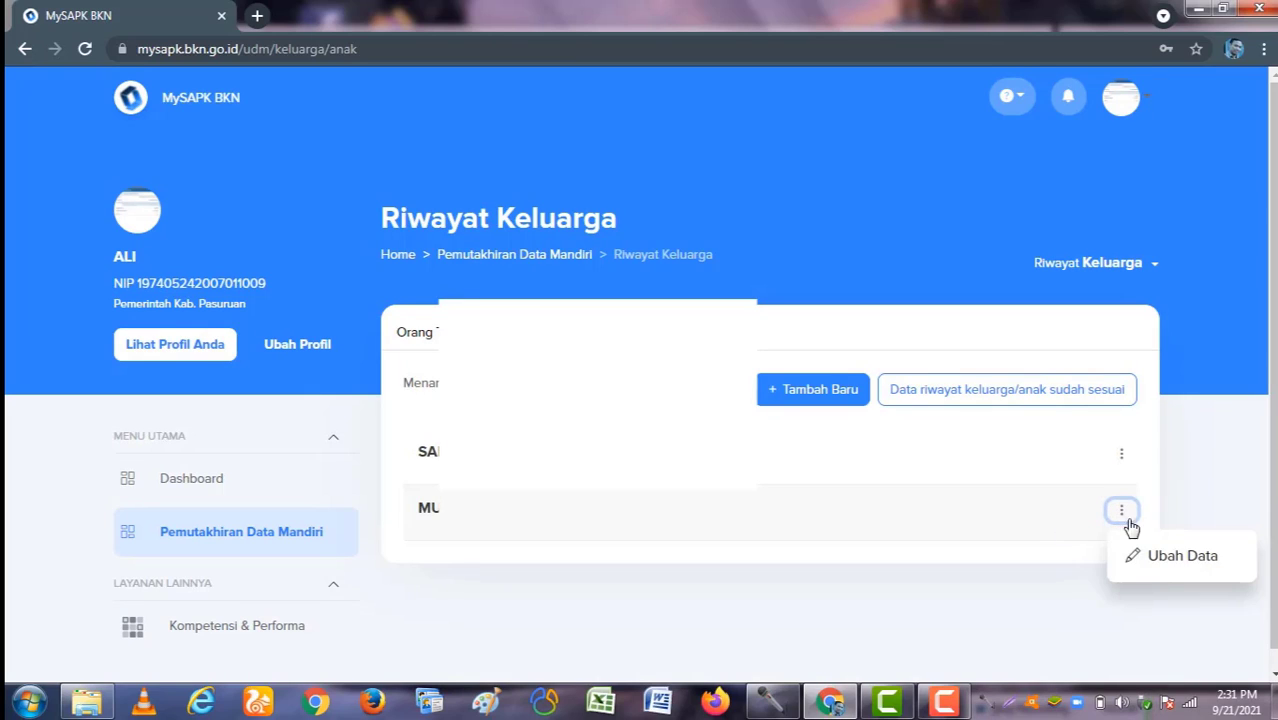
{"action": "left_click", "coordinate": [1163, 567]}
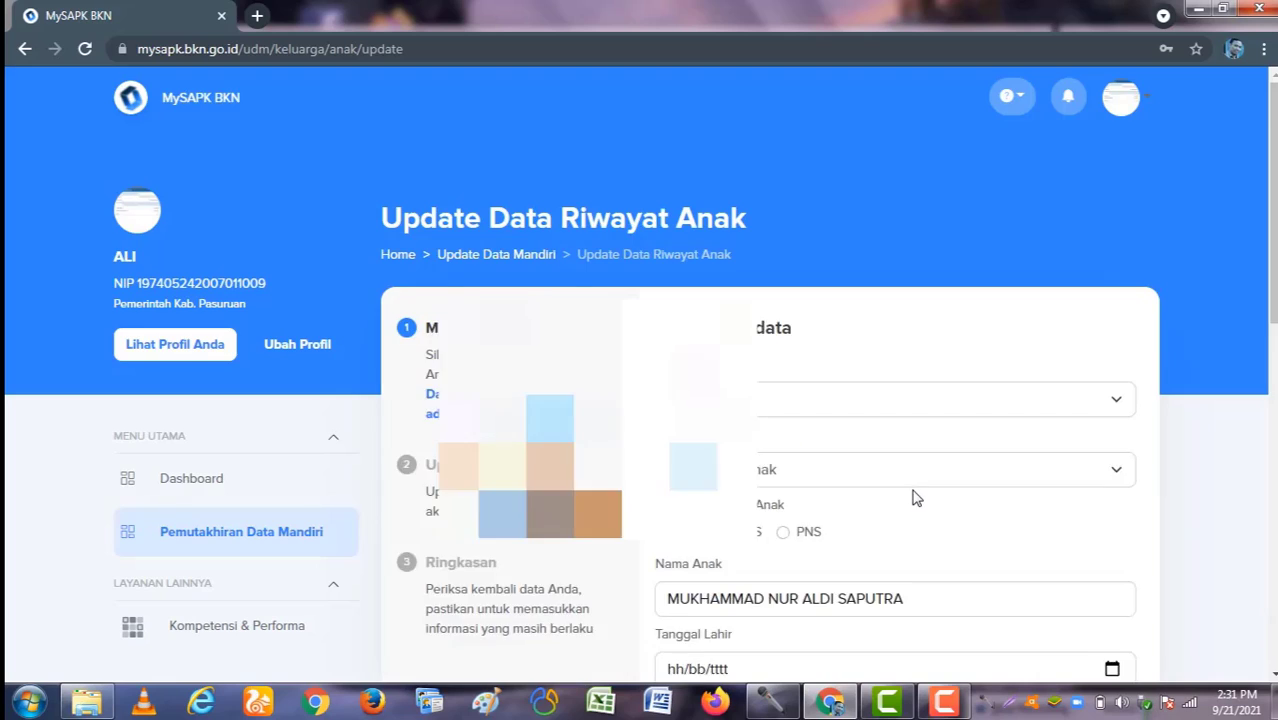
{"action": "scroll", "coordinate": [913, 488], "scroll_direction": "down", "scroll_amount": 1}
{"action": "left_click", "coordinate": [1015, 318]}
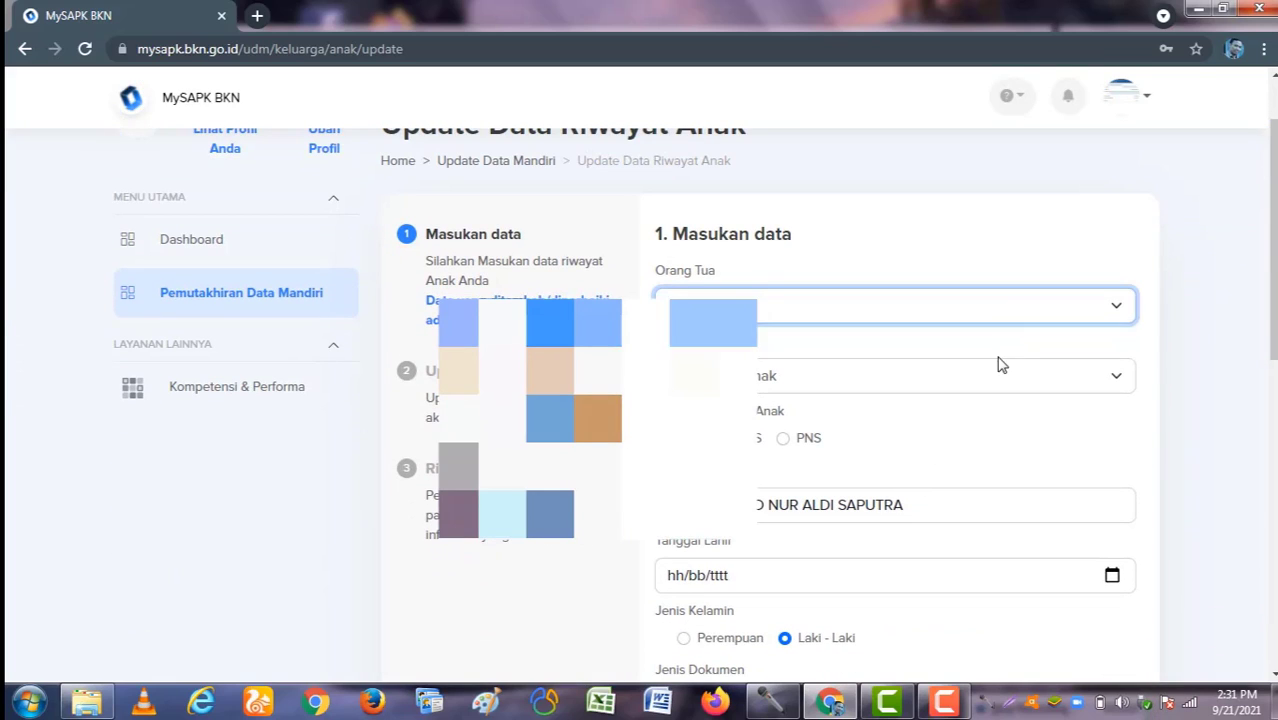
{"action": "left_click", "coordinate": [995, 388]}
{"action": "left_click", "coordinate": [980, 416]}
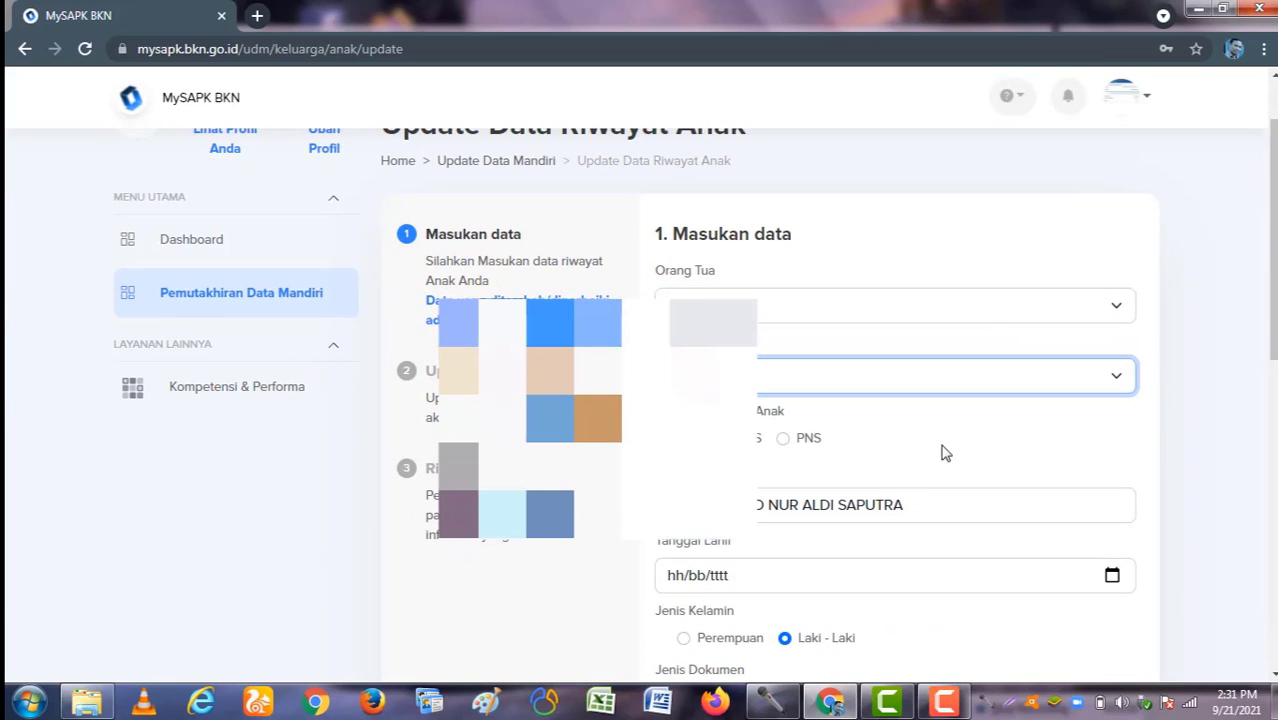
Step: Set the birth date to 20/09/2021, document type KTP / KIA, and enter the document number
{"action": "scroll", "coordinate": [808, 467], "scroll_direction": "down", "scroll_amount": 2}
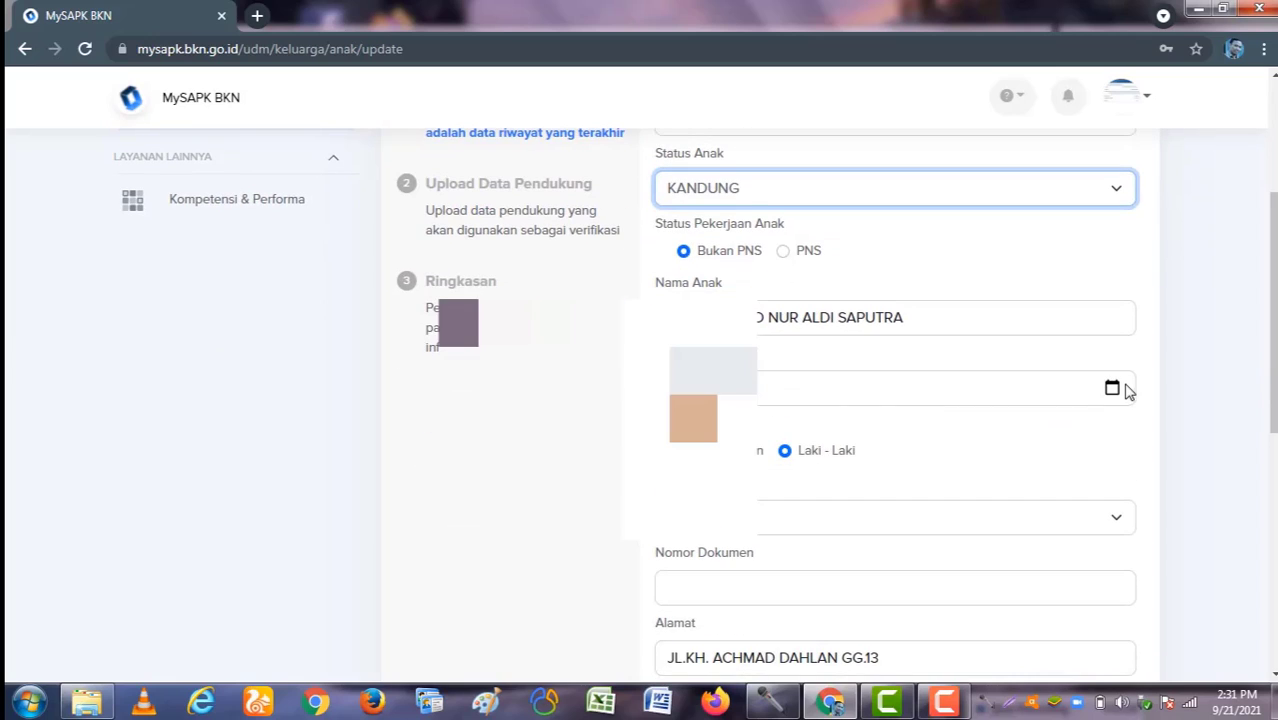
{"action": "left_click", "coordinate": [1112, 388]}
{"action": "left_click", "coordinate": [679, 569]}
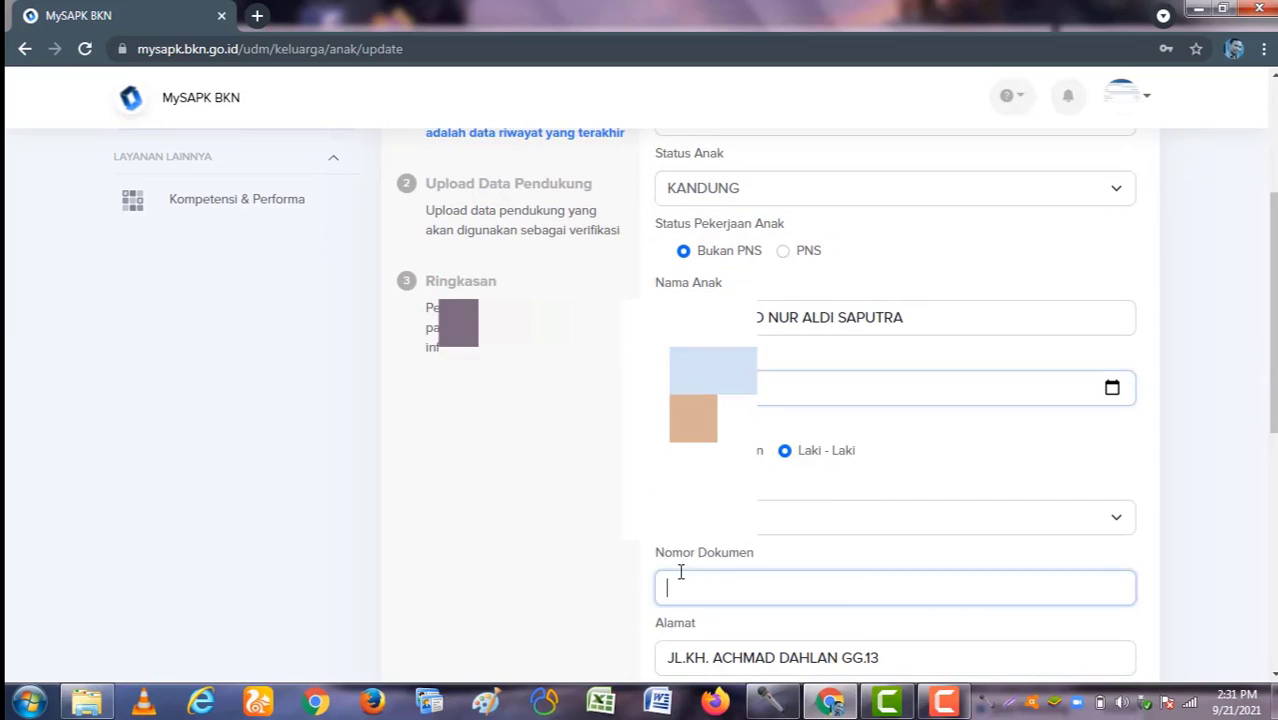
{"action": "scroll", "coordinate": [800, 474], "scroll_direction": "down", "scroll_amount": 2}
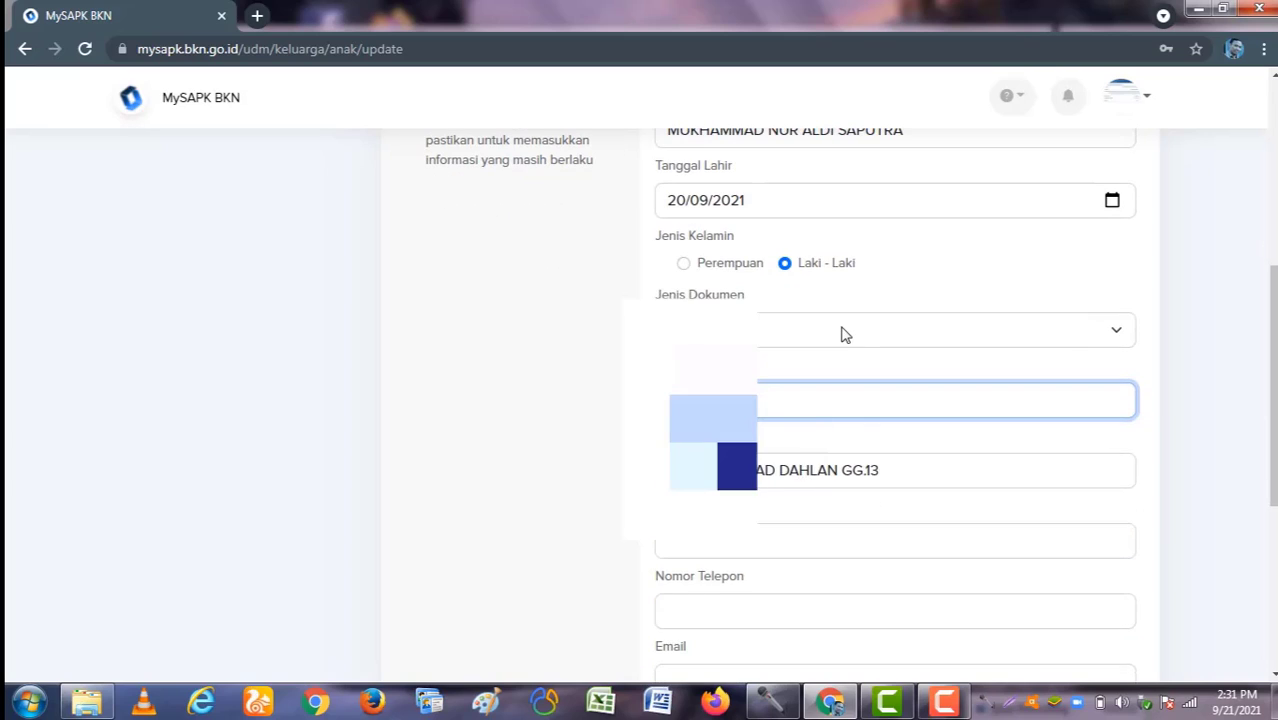
{"action": "left_click", "coordinate": [846, 335]}
{"action": "left_click", "coordinate": [847, 376]}
{"action": "left_click", "coordinate": [845, 400]}
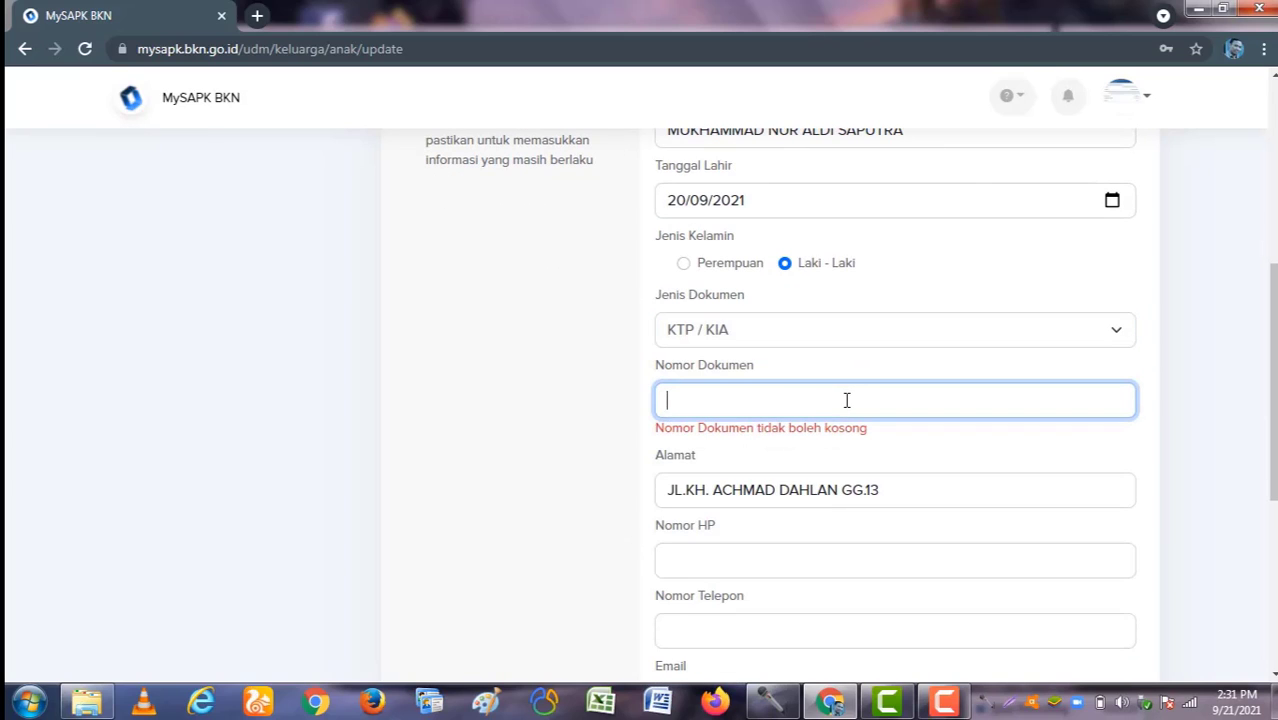
{"action": "type", "text": "2123"}
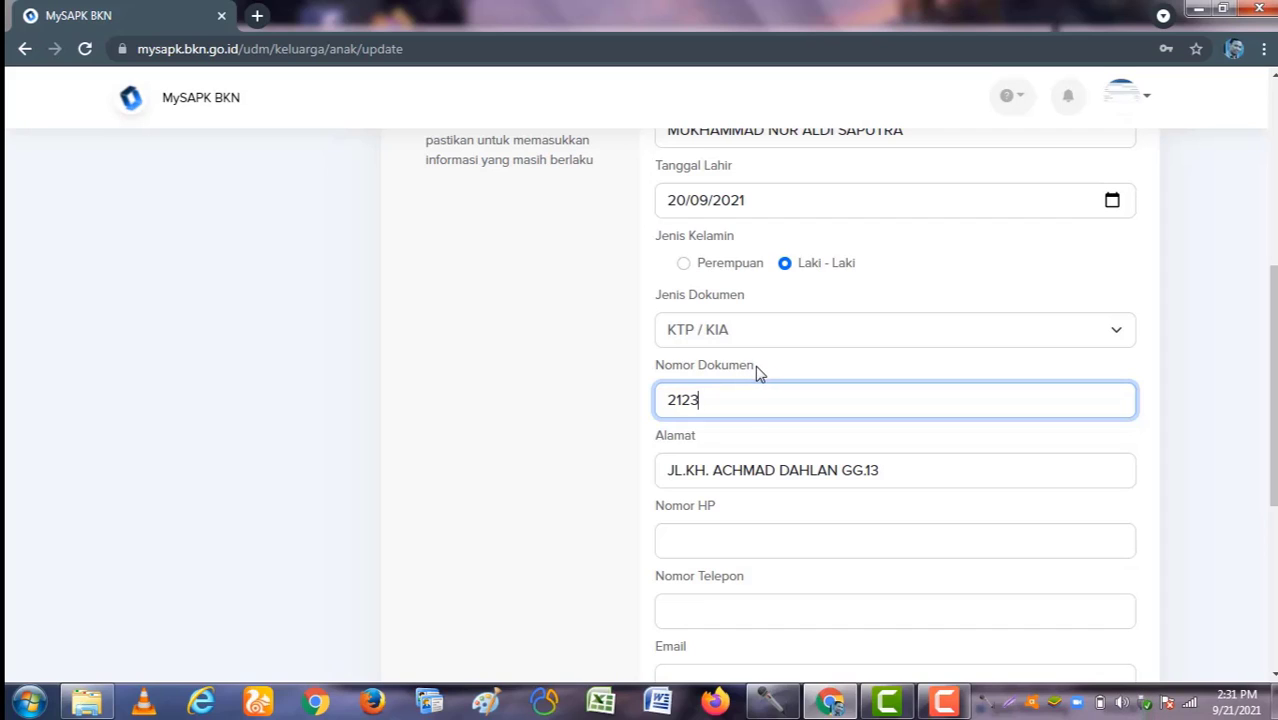
Step: Fill in the birth certificate number and continue to the supporting document upload
{"action": "scroll", "coordinate": [747, 405], "scroll_direction": "down", "scroll_amount": 2}
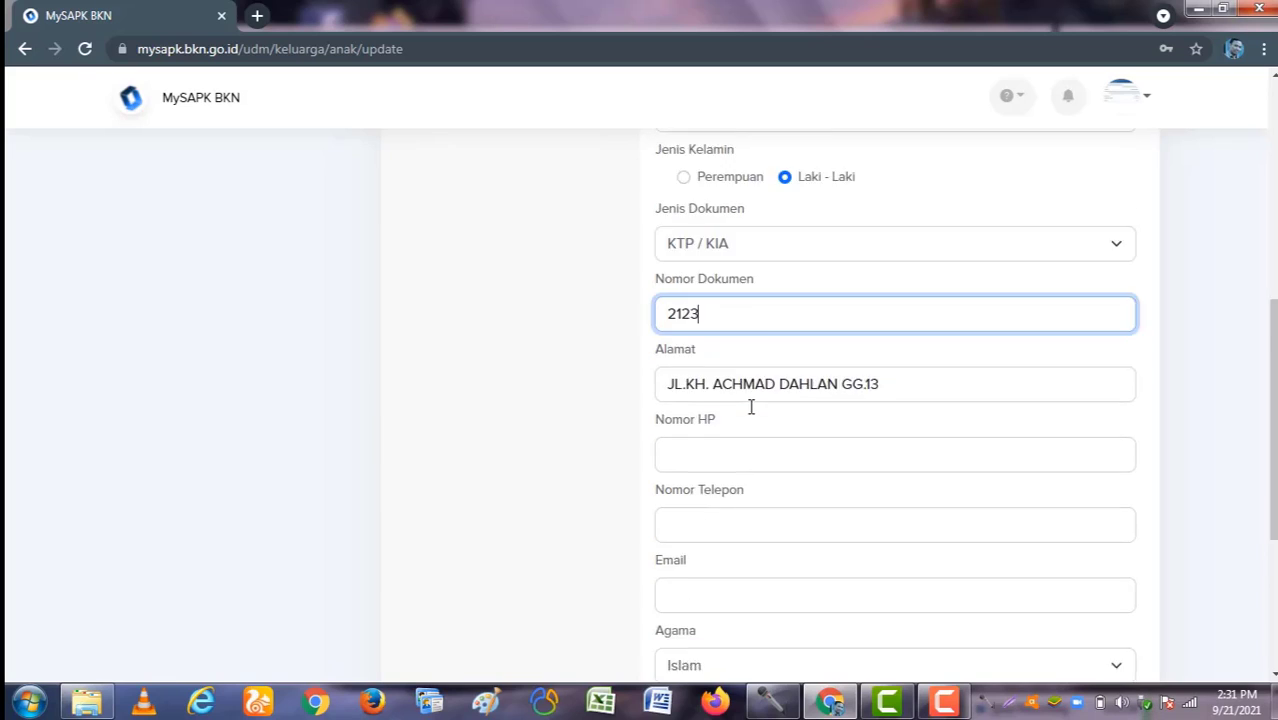
{"action": "scroll", "coordinate": [770, 345], "scroll_direction": "down", "scroll_amount": 2}
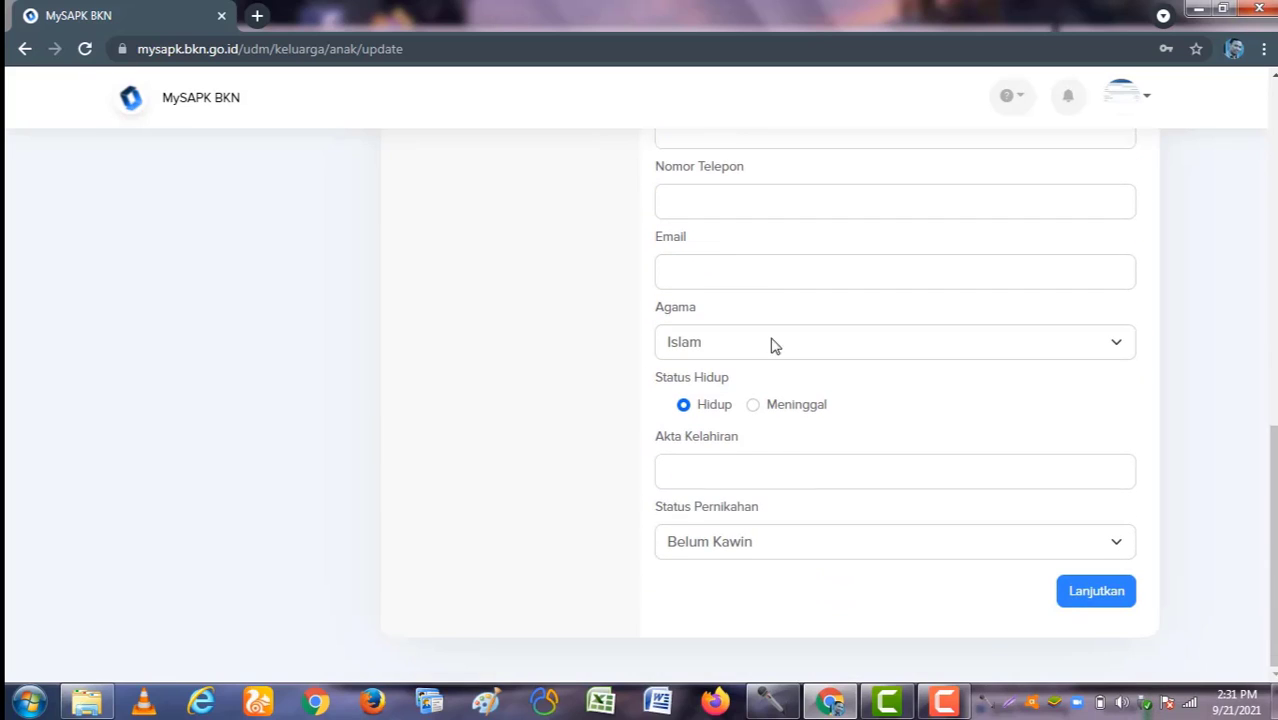
{"action": "left_click", "coordinate": [847, 481]}
{"action": "type", "text": "1213"}
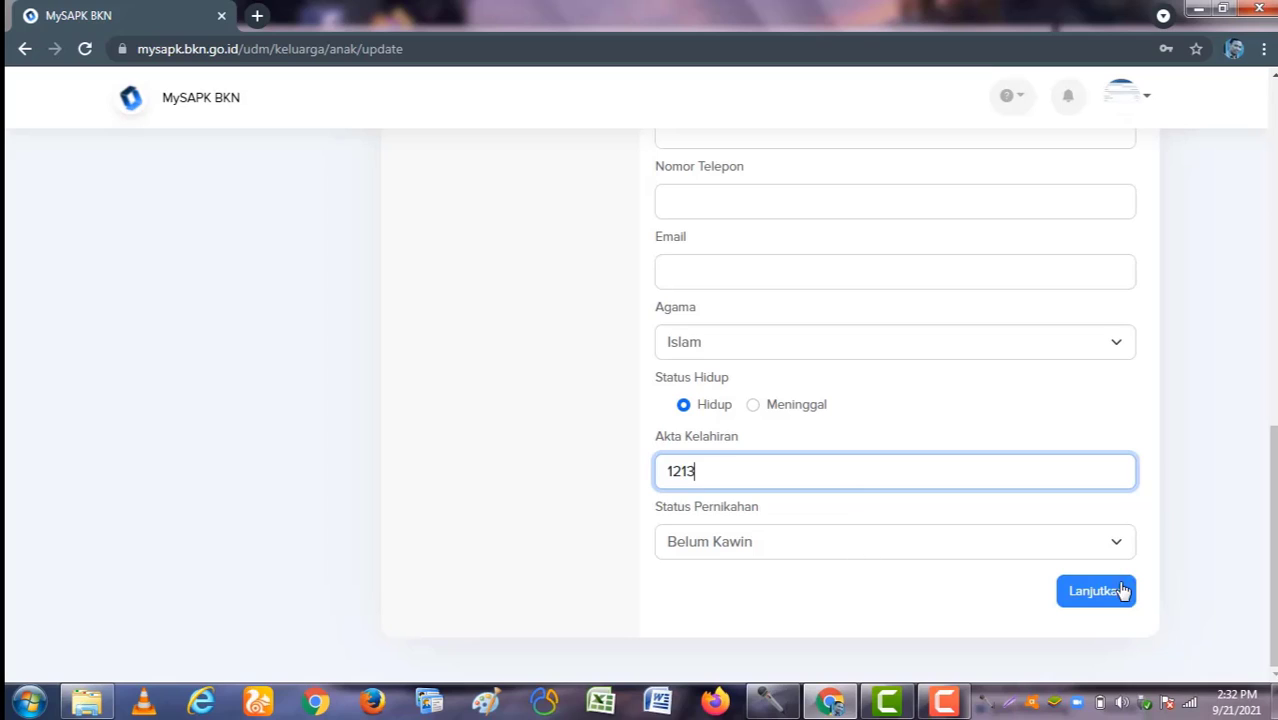
{"action": "left_click", "coordinate": [1104, 603]}
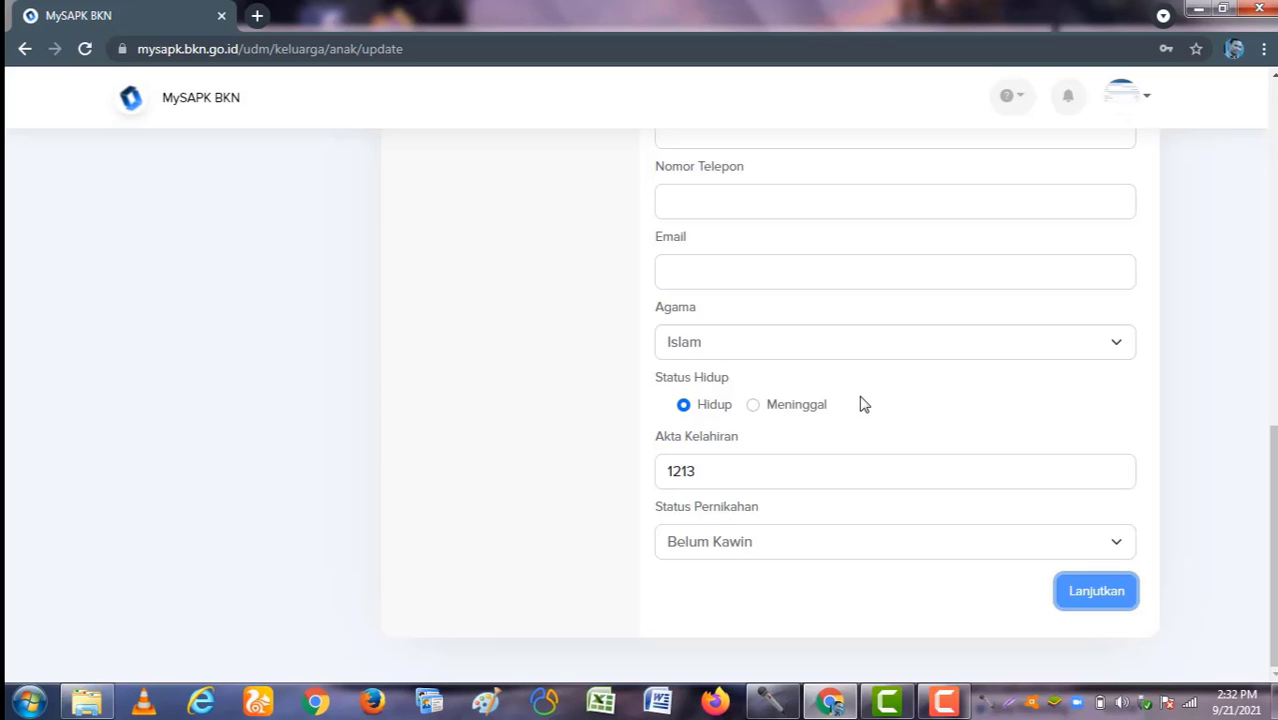
{"action": "scroll", "coordinate": [864, 403], "scroll_direction": "up", "scroll_amount": 7}
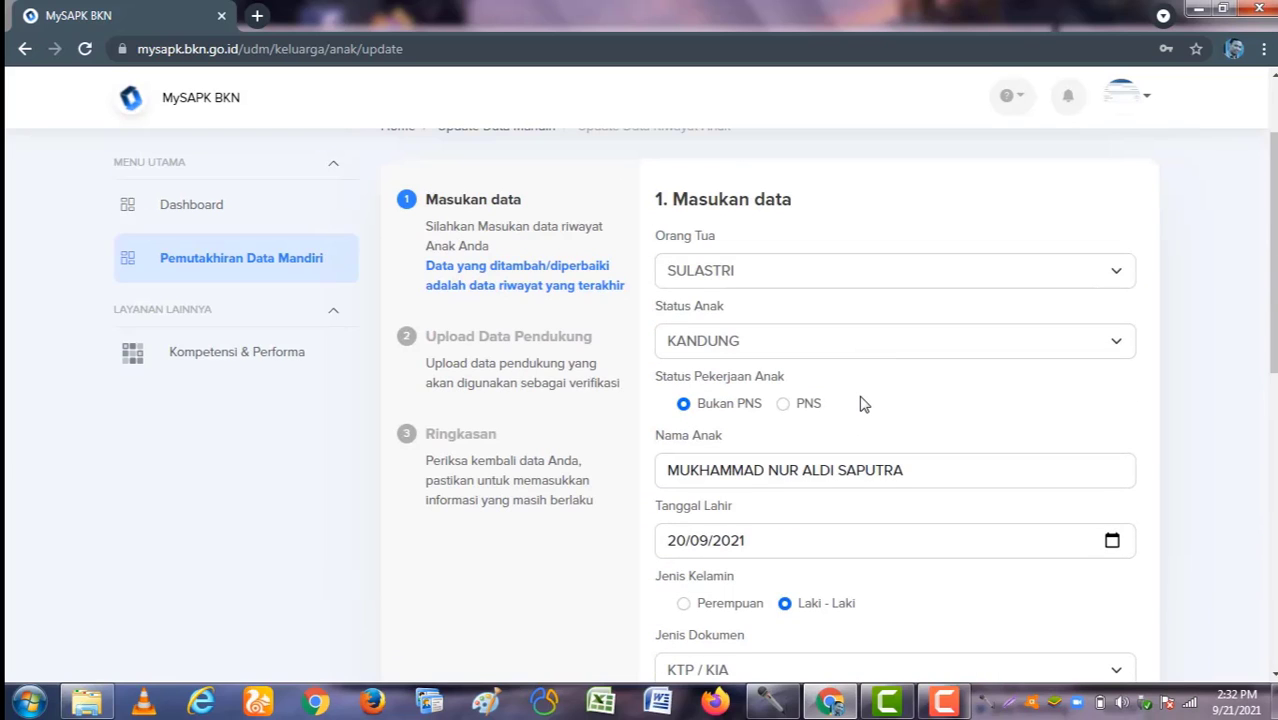
{"action": "scroll", "coordinate": [864, 403], "scroll_direction": "down", "scroll_amount": 7}
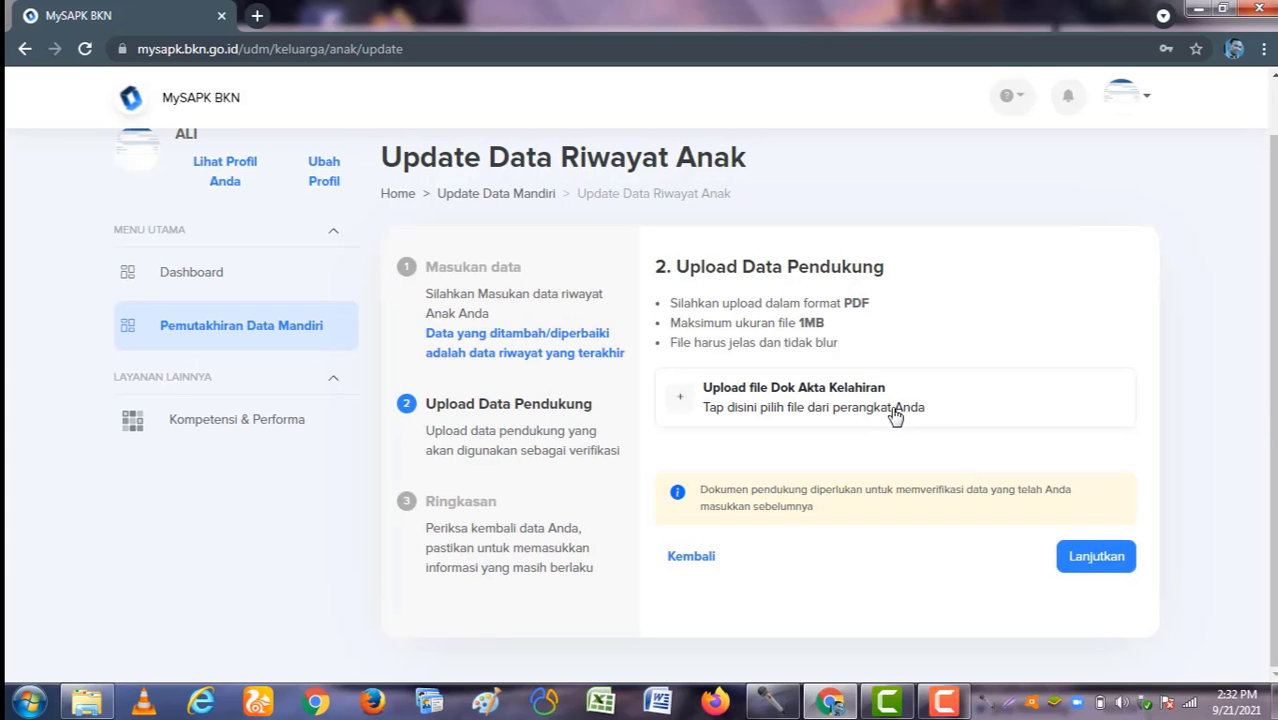
Step: Upload Akte Anak.pdf as the Dok Akta Kelahiran birth certificate document and continue to the summary
{"action": "left_click", "coordinate": [895, 412]}
{"action": "left_click", "coordinate": [463, 311]}
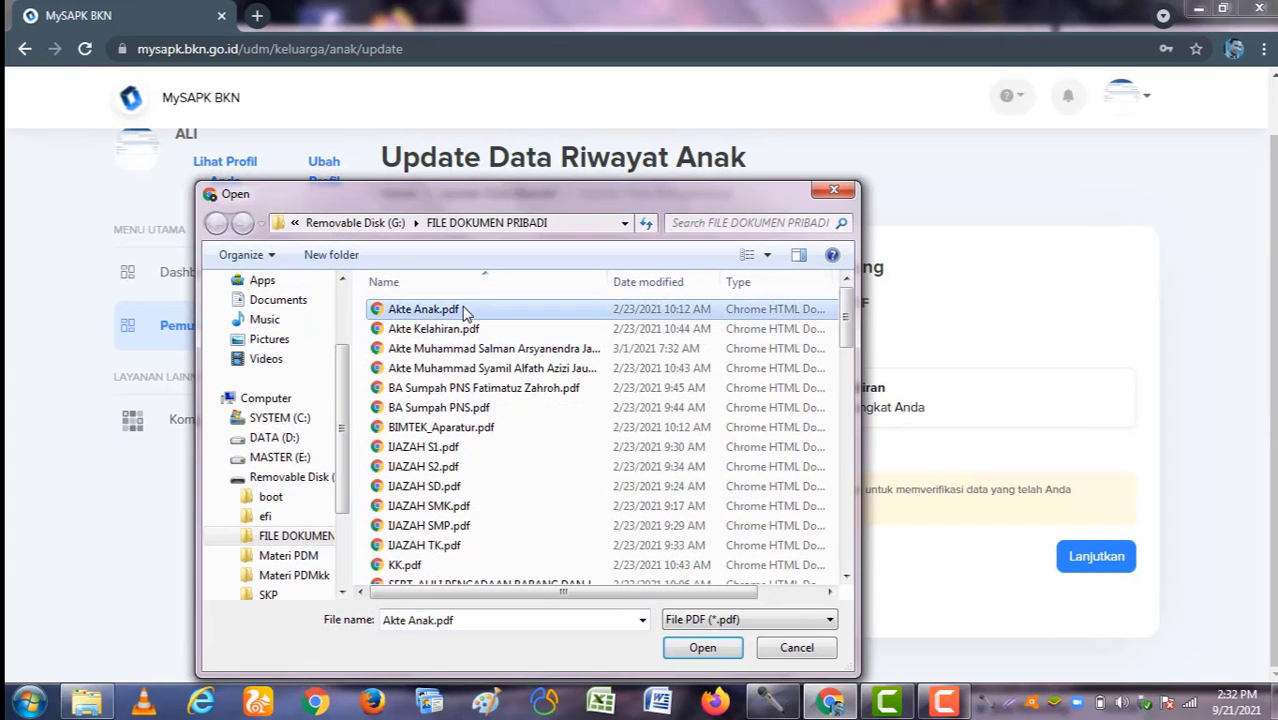
{"action": "double_click", "coordinate": [463, 311]}
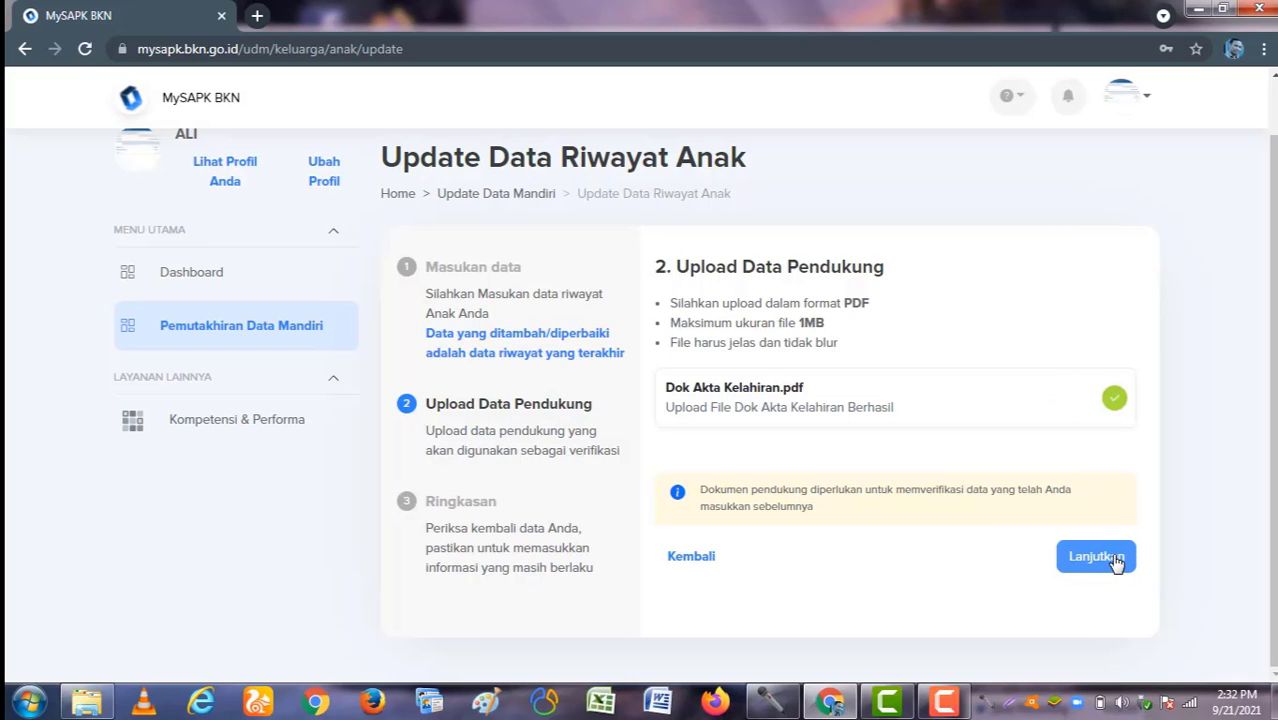
{"action": "left_click", "coordinate": [1116, 558]}
Step: Review the Ringkasan for birth certificate 1213, tick the correctness declaration and submit with Kirim
{"action": "scroll", "coordinate": [1000, 540], "scroll_direction": "down", "scroll_amount": 8}
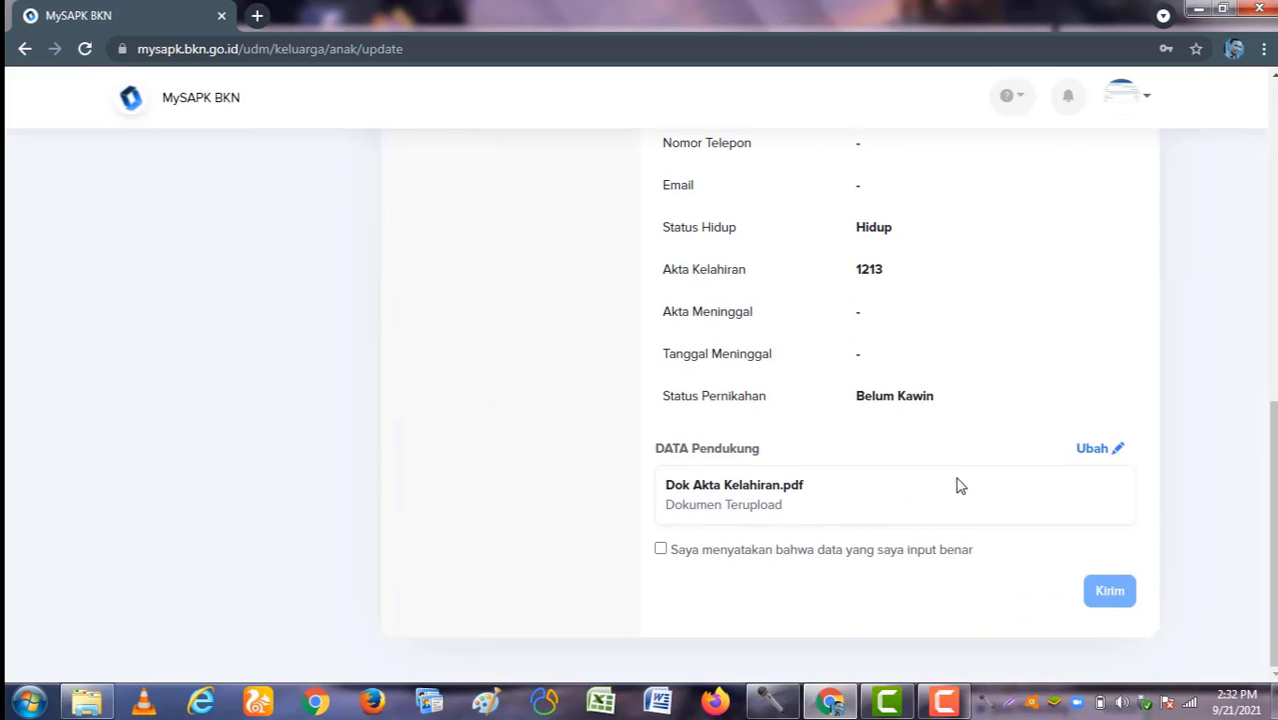
{"action": "scroll", "coordinate": [958, 485], "scroll_direction": "up", "scroll_amount": 10}
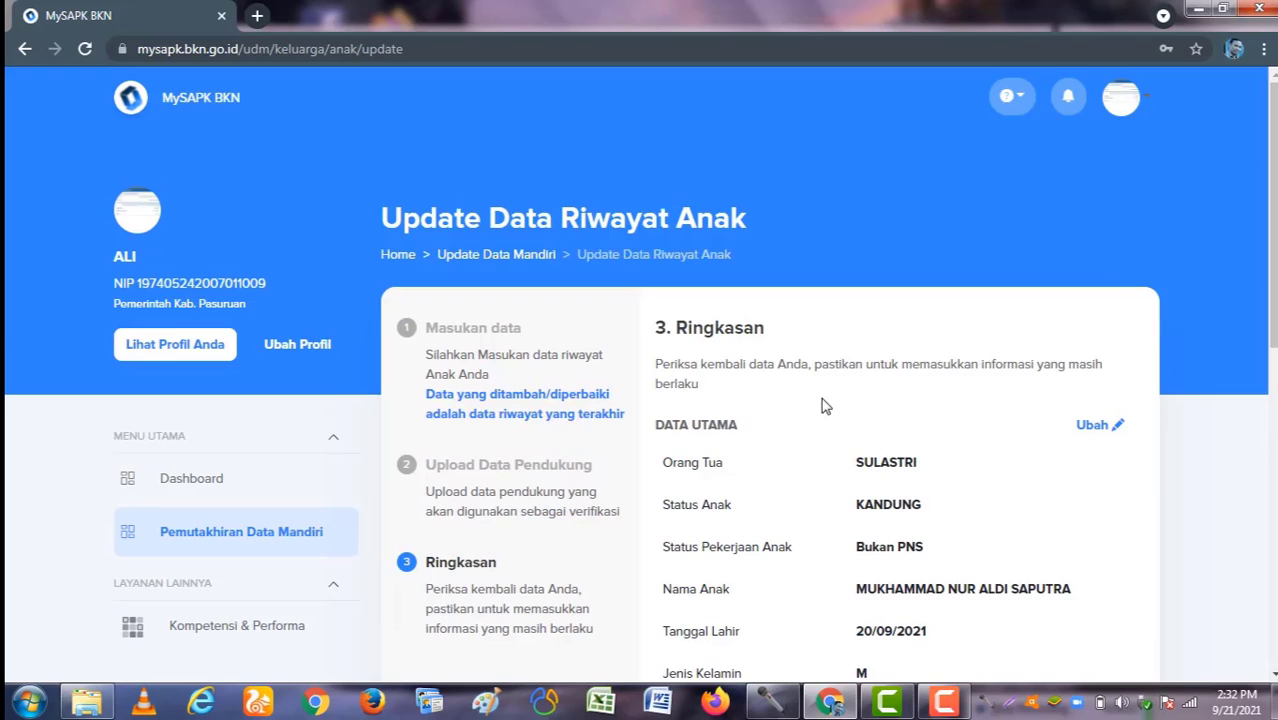
{"action": "scroll", "coordinate": [880, 470], "scroll_direction": "down", "scroll_amount": 5}
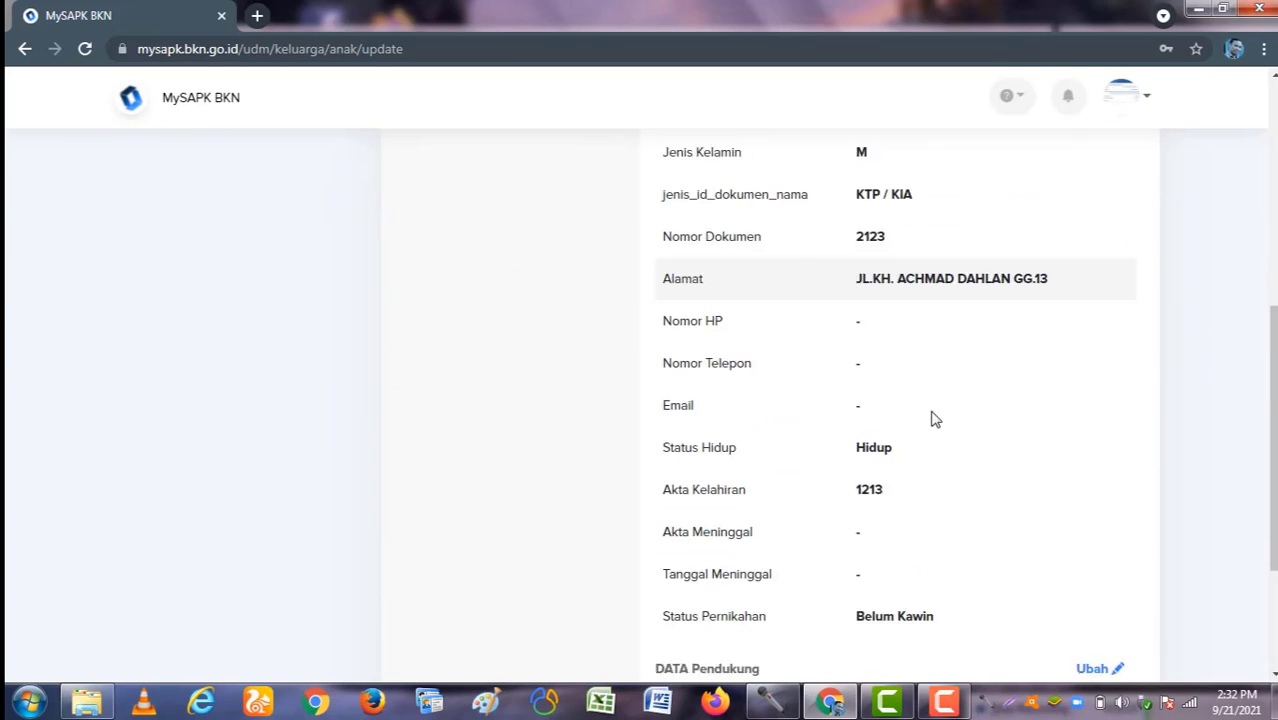
{"action": "scroll", "coordinate": [930, 418], "scroll_direction": "down", "scroll_amount": 2}
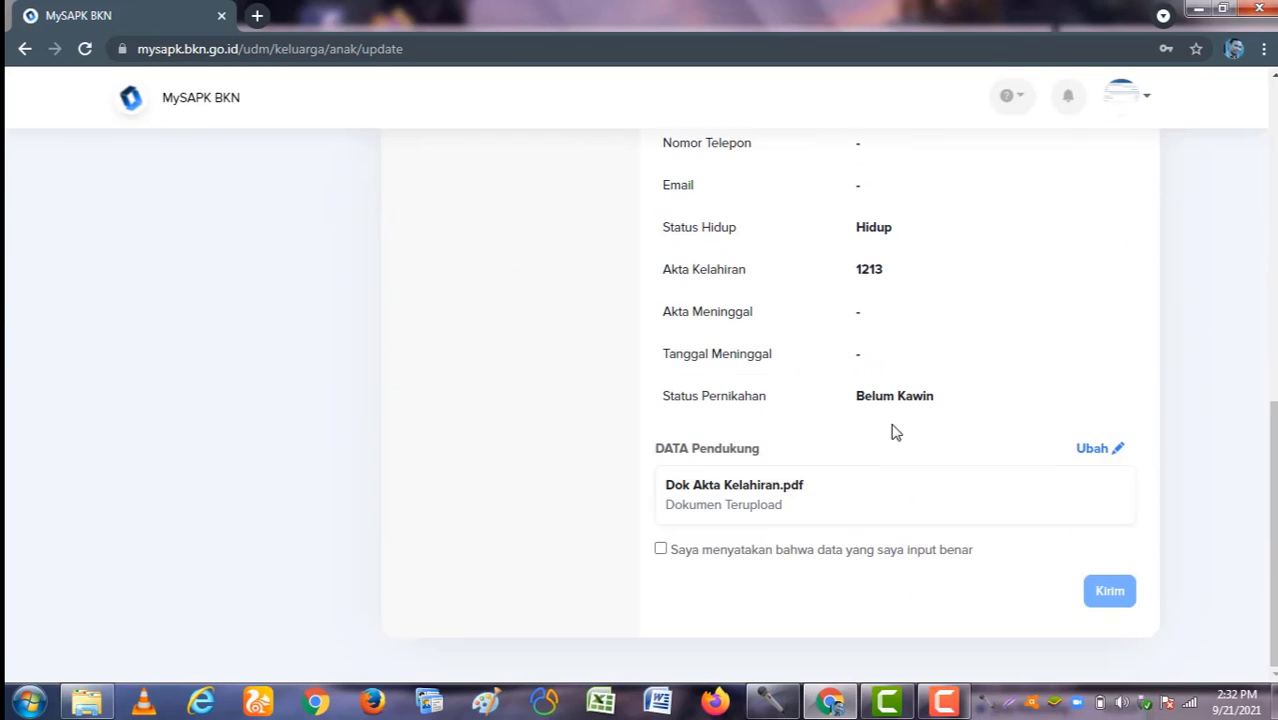
{"action": "left_click", "coordinate": [662, 551]}
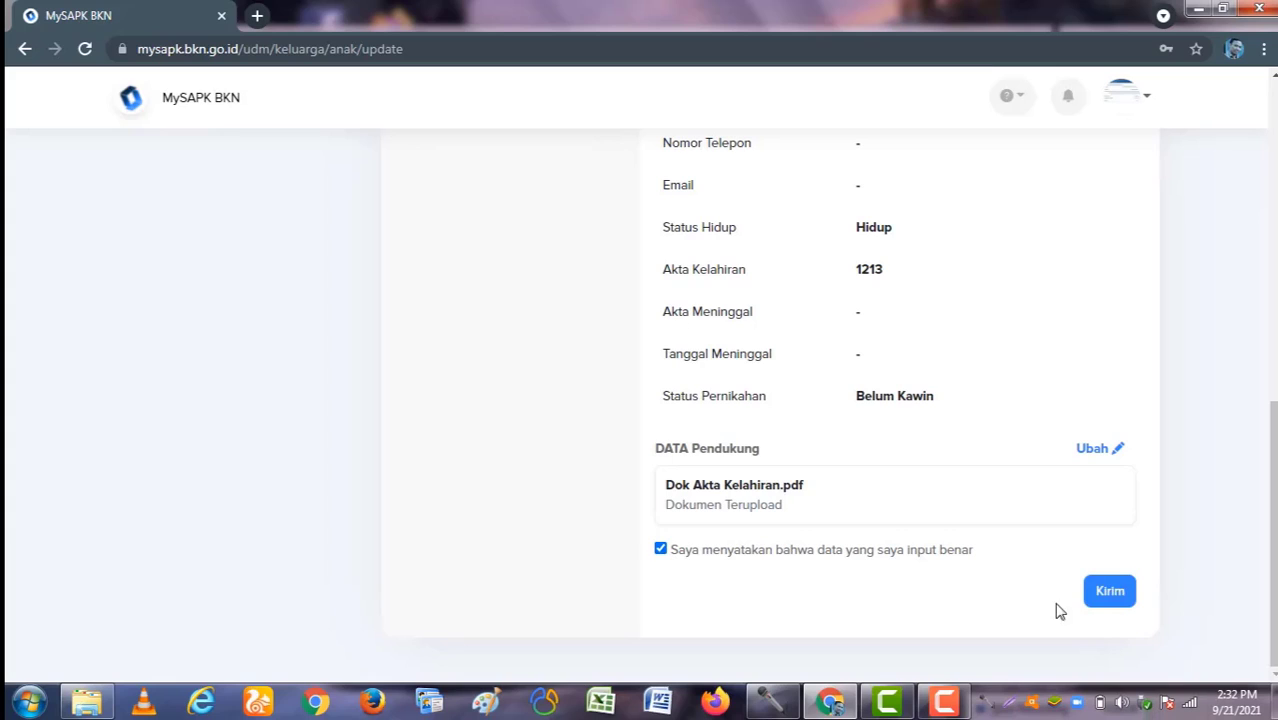
{"action": "left_click", "coordinate": [1110, 592]}
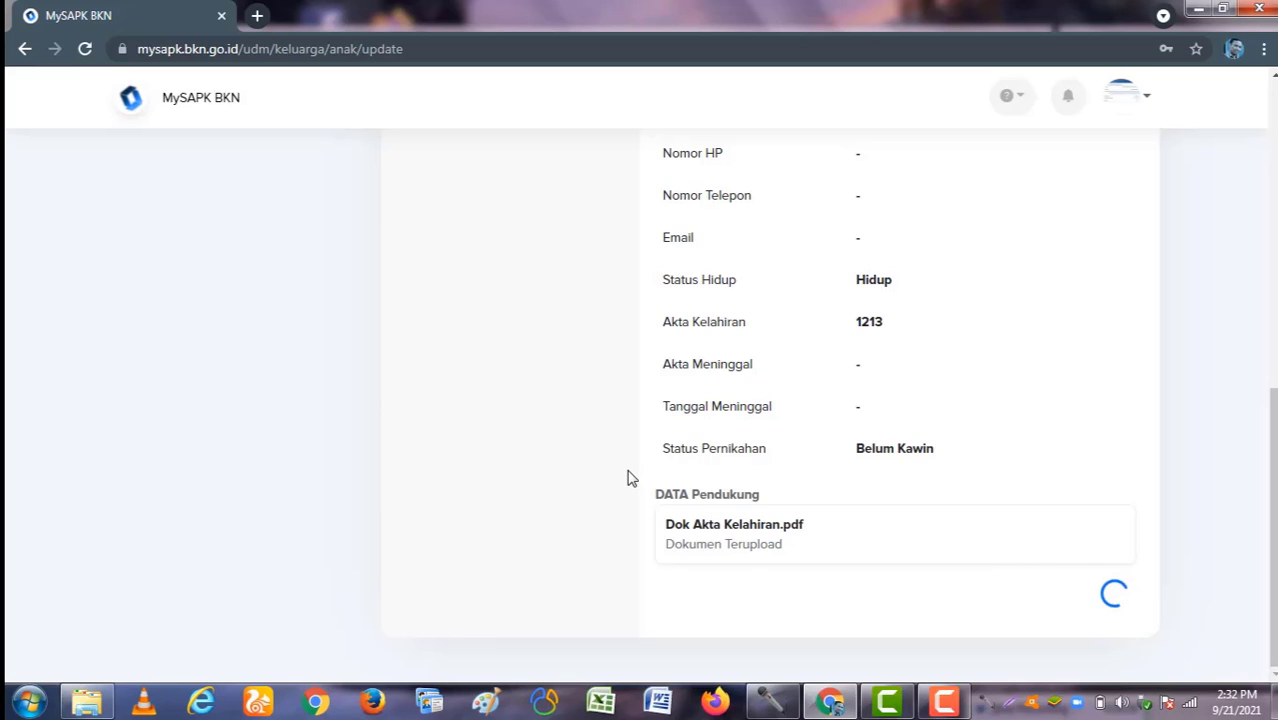
{"action": "scroll", "coordinate": [628, 478], "scroll_direction": "up", "scroll_amount": 4}
{"action": "scroll", "coordinate": [628, 478], "scroll_direction": "down", "scroll_amount": 4}
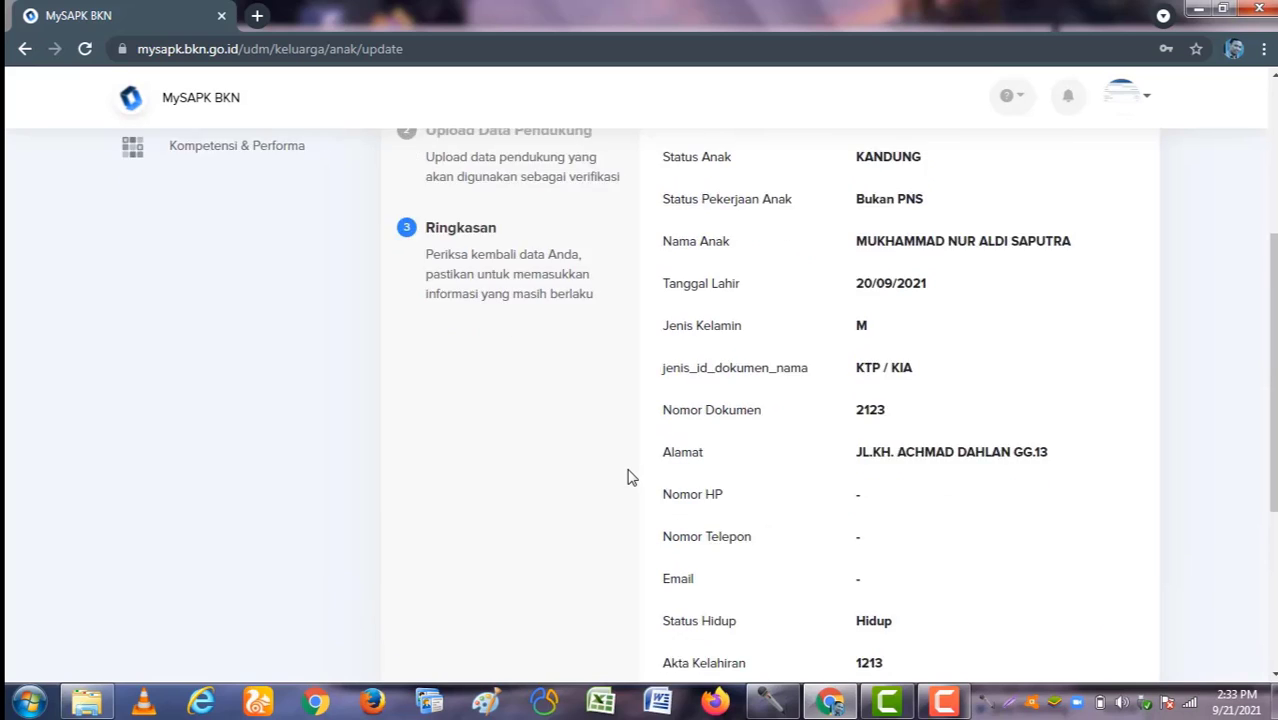
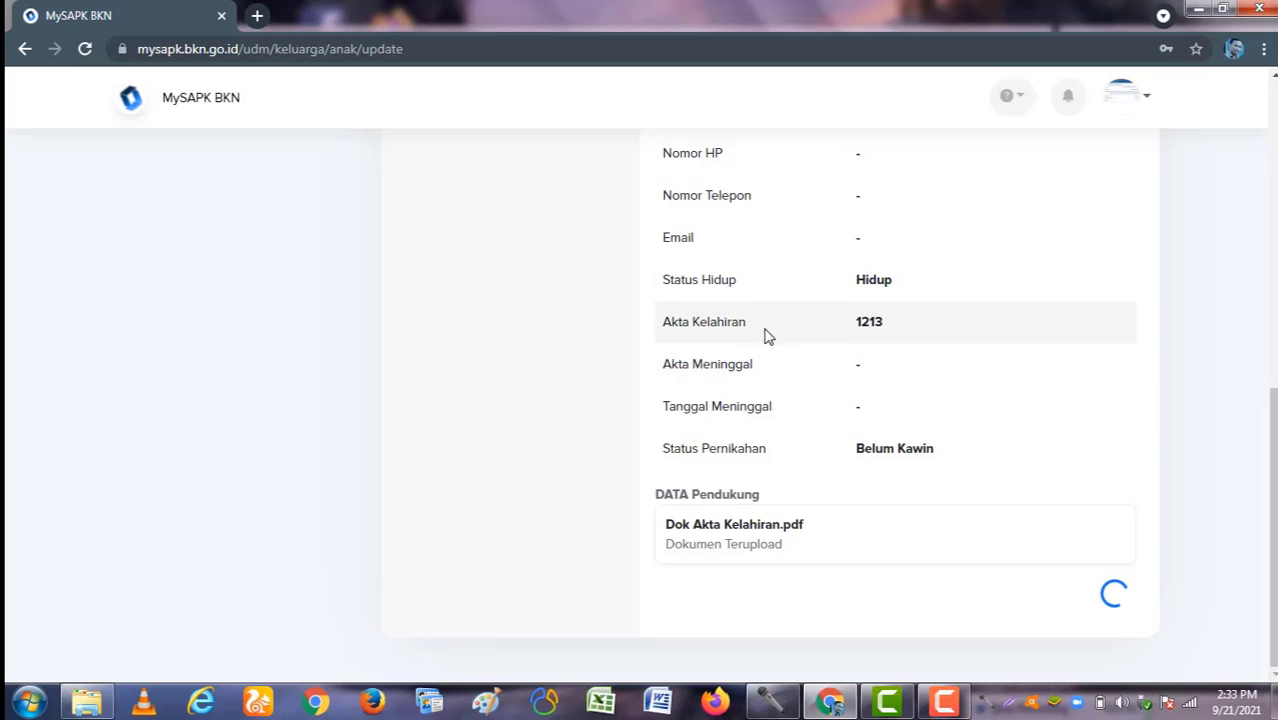
Step: Leave the finished child record review with 'Kembali ke daftar riwayat' to reach the category list
{"action": "scroll", "coordinate": [776, 351], "scroll_direction": "down", "scroll_amount": 10}
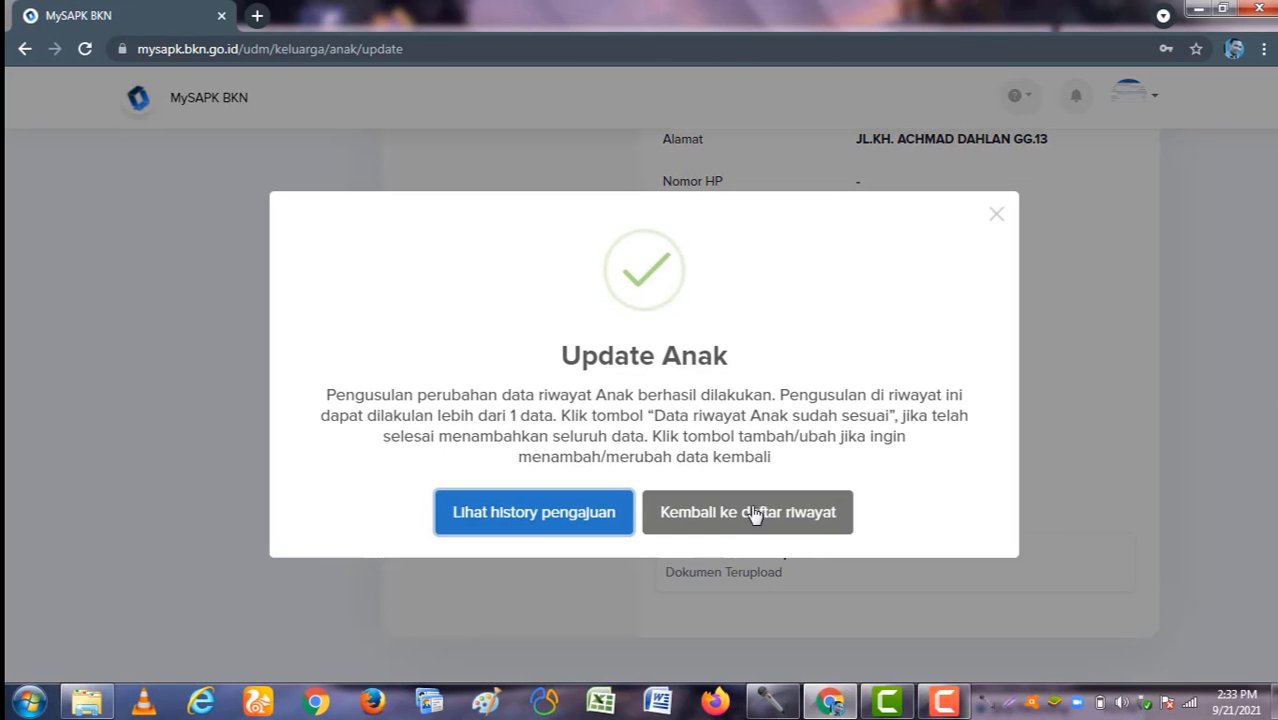
{"action": "left_click", "coordinate": [750, 512]}
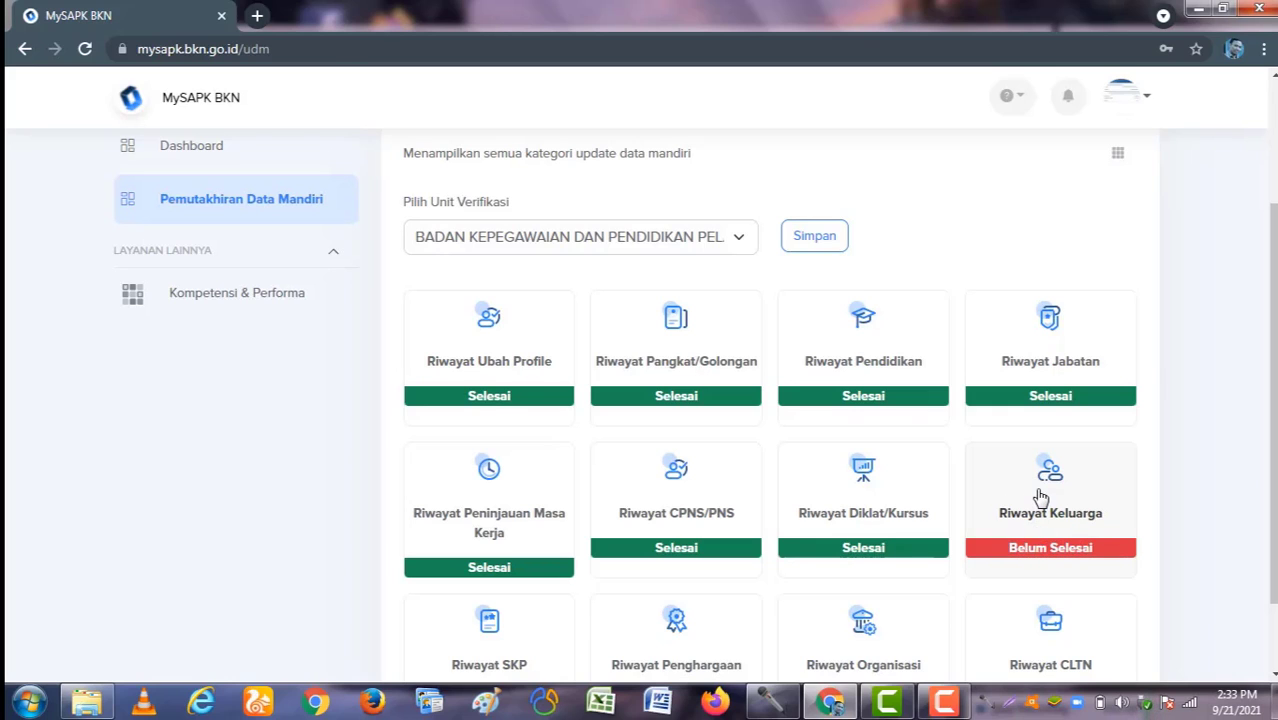
Step: Open Riwayat Keluarga and confirm the Orang Tua tab as 'sudah sesuai' with Iya
{"action": "left_click", "coordinate": [1041, 497]}
{"action": "scroll", "coordinate": [525, 467], "scroll_direction": "down", "scroll_amount": 1}
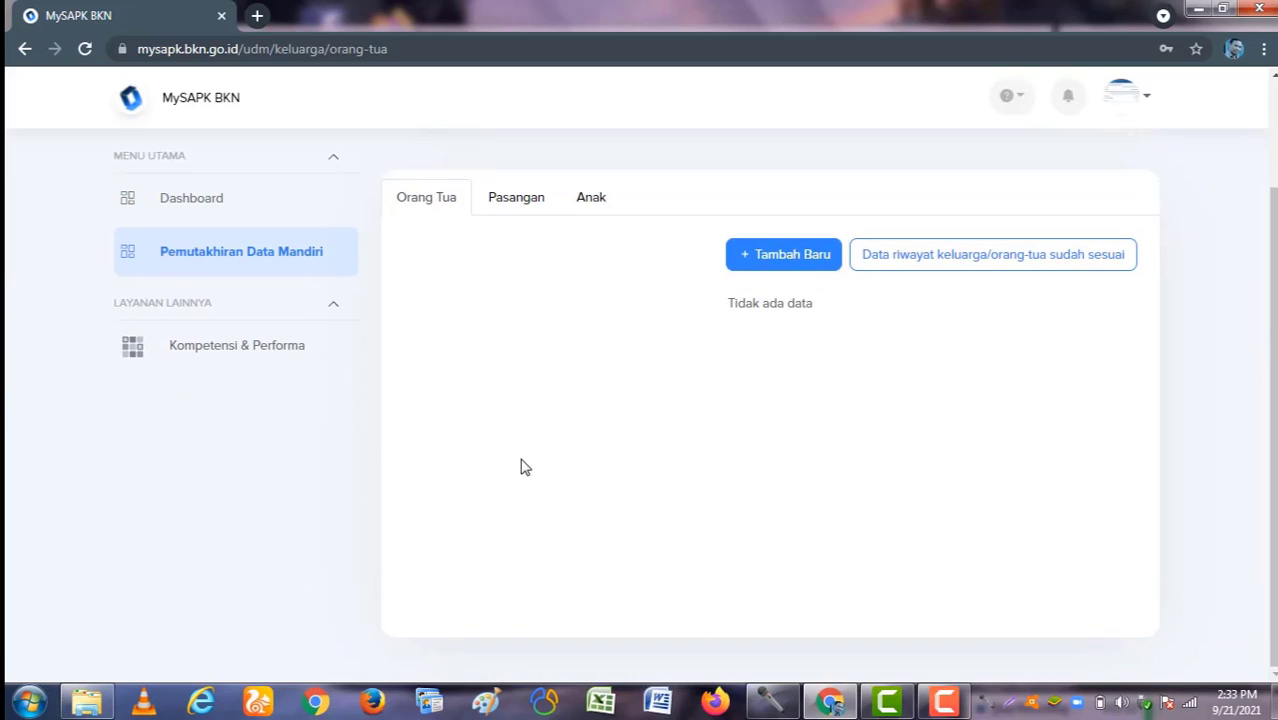
{"action": "scroll", "coordinate": [543, 395], "scroll_direction": "up", "scroll_amount": 1}
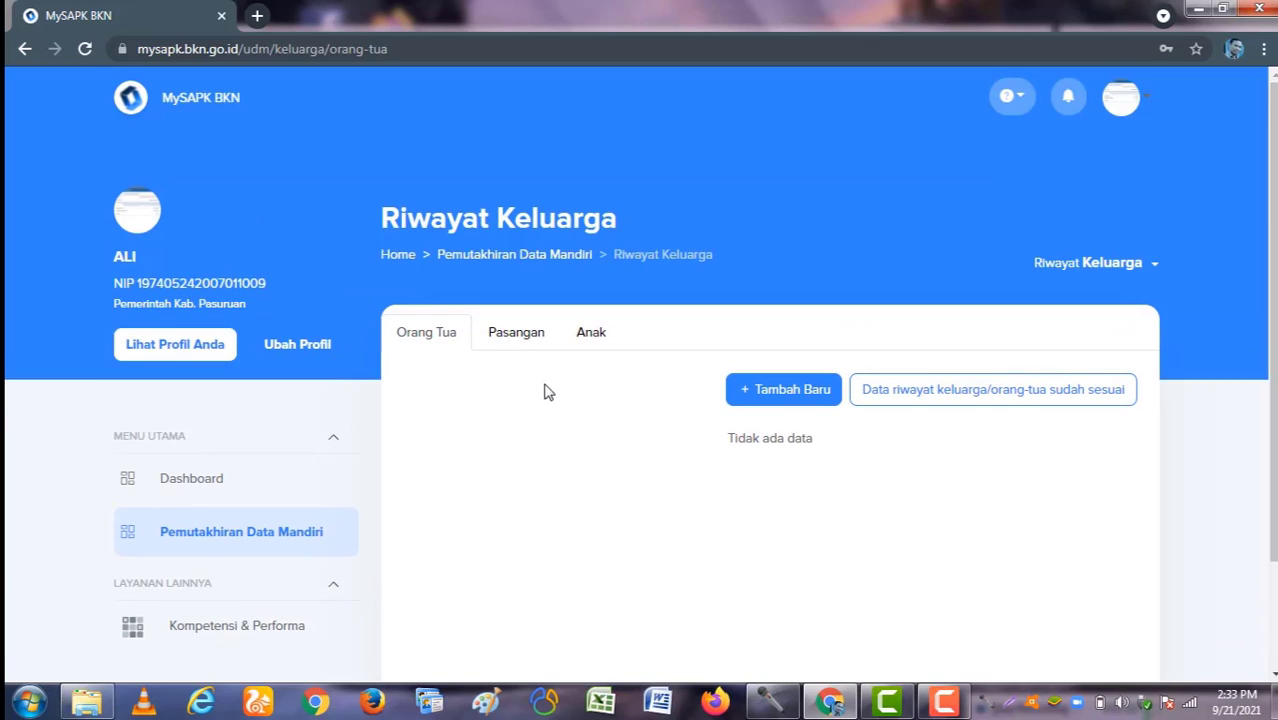
{"action": "left_click", "coordinate": [968, 398]}
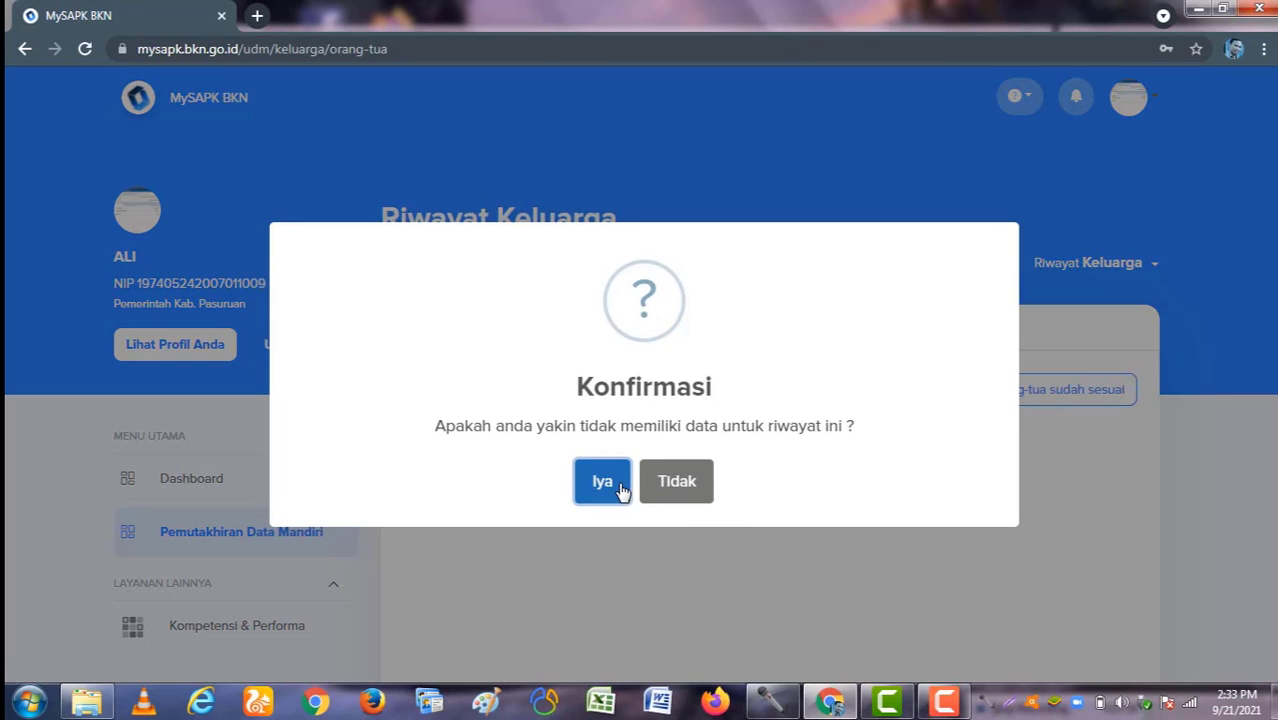
{"action": "left_click", "coordinate": [605, 482]}
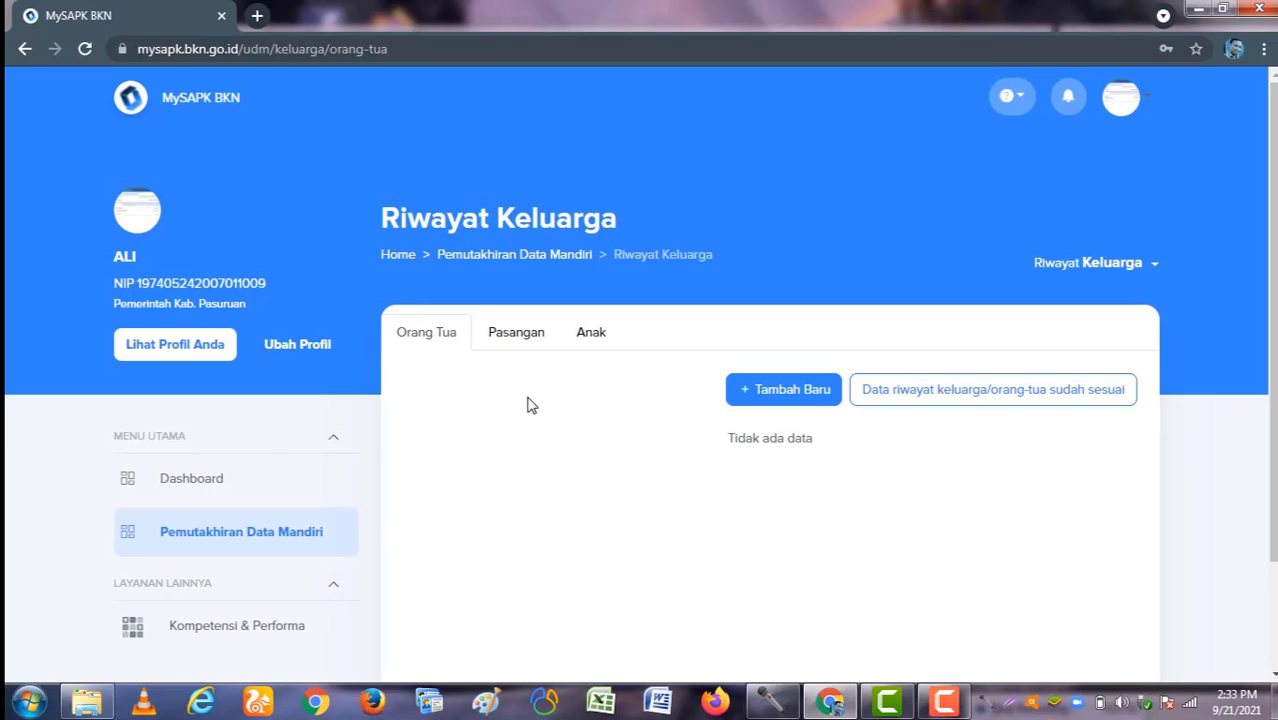
Step: Confirm the Pasangan spouse data as 'sudah sesuai' with Iya
{"action": "left_click", "coordinate": [510, 336]}
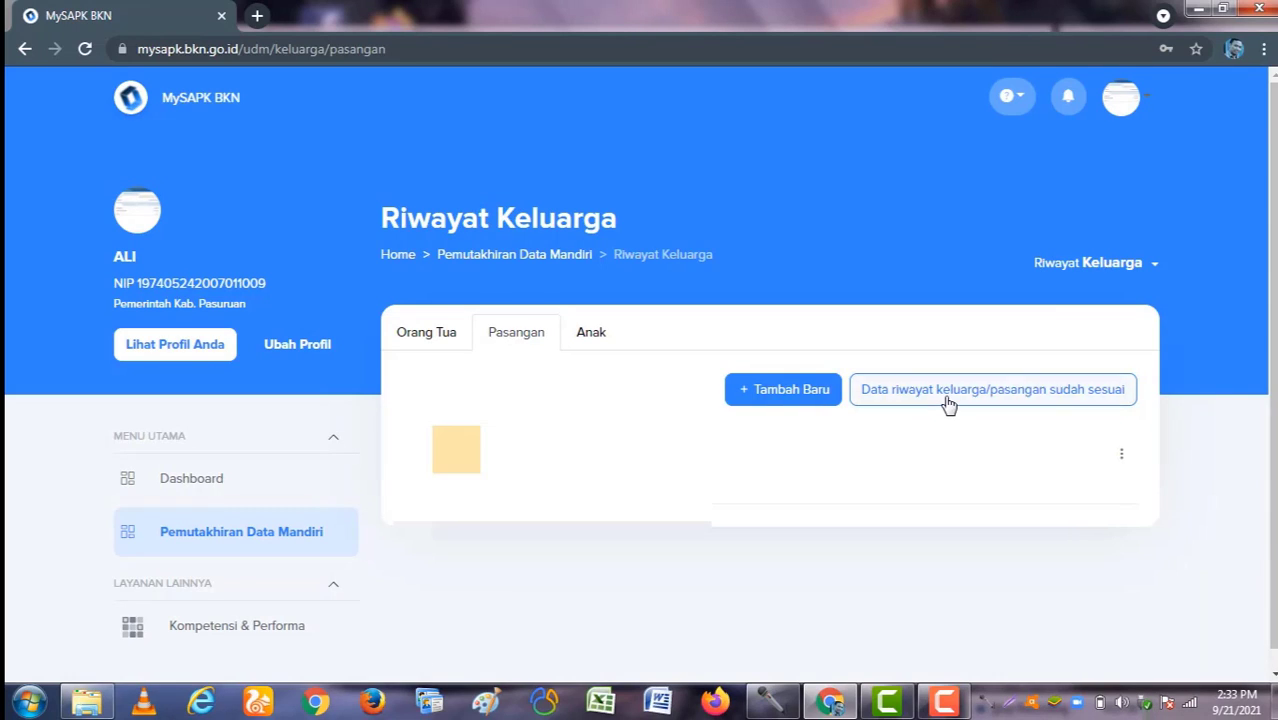
{"action": "left_click", "coordinate": [998, 395]}
{"action": "left_click", "coordinate": [690, 495]}
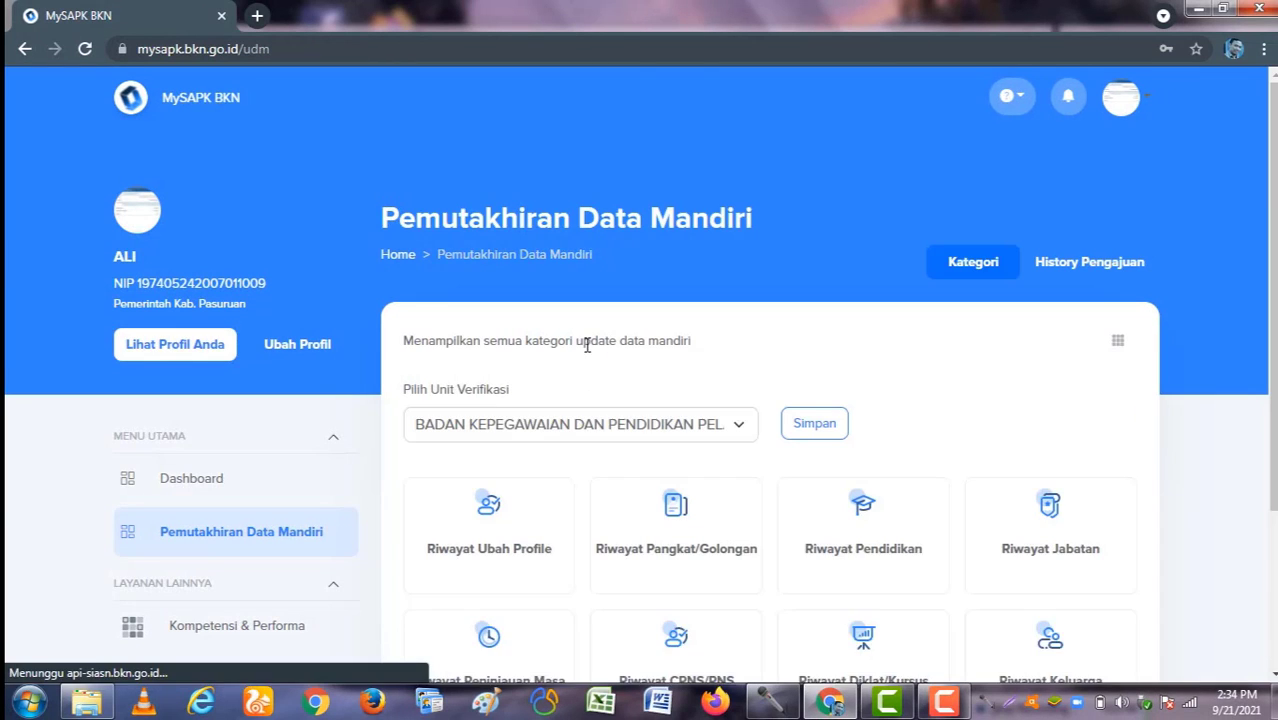
Step: Reopen Riwayat Keluarga and confirm the Anak children data as 'sudah sesuai' with Iya
{"action": "scroll", "coordinate": [765, 493], "scroll_direction": "down", "scroll_amount": 2}
{"action": "left_click", "coordinate": [1020, 424]}
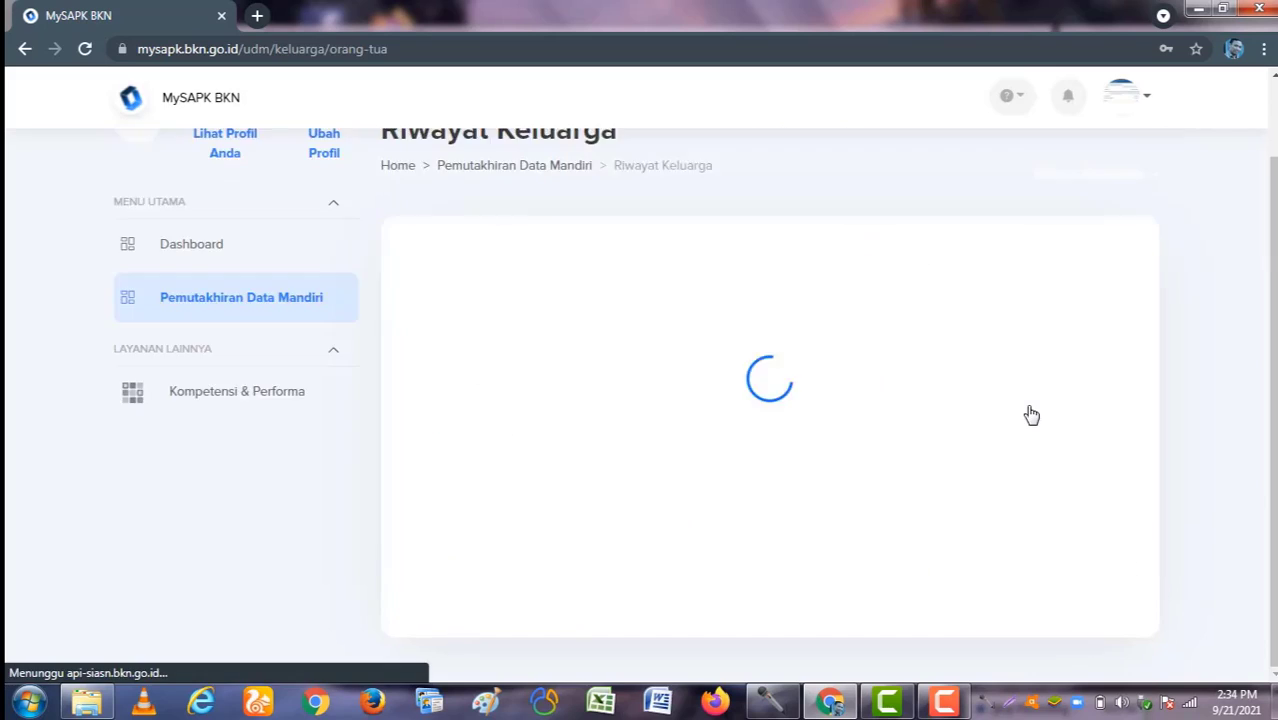
{"action": "left_click", "coordinate": [590, 337]}
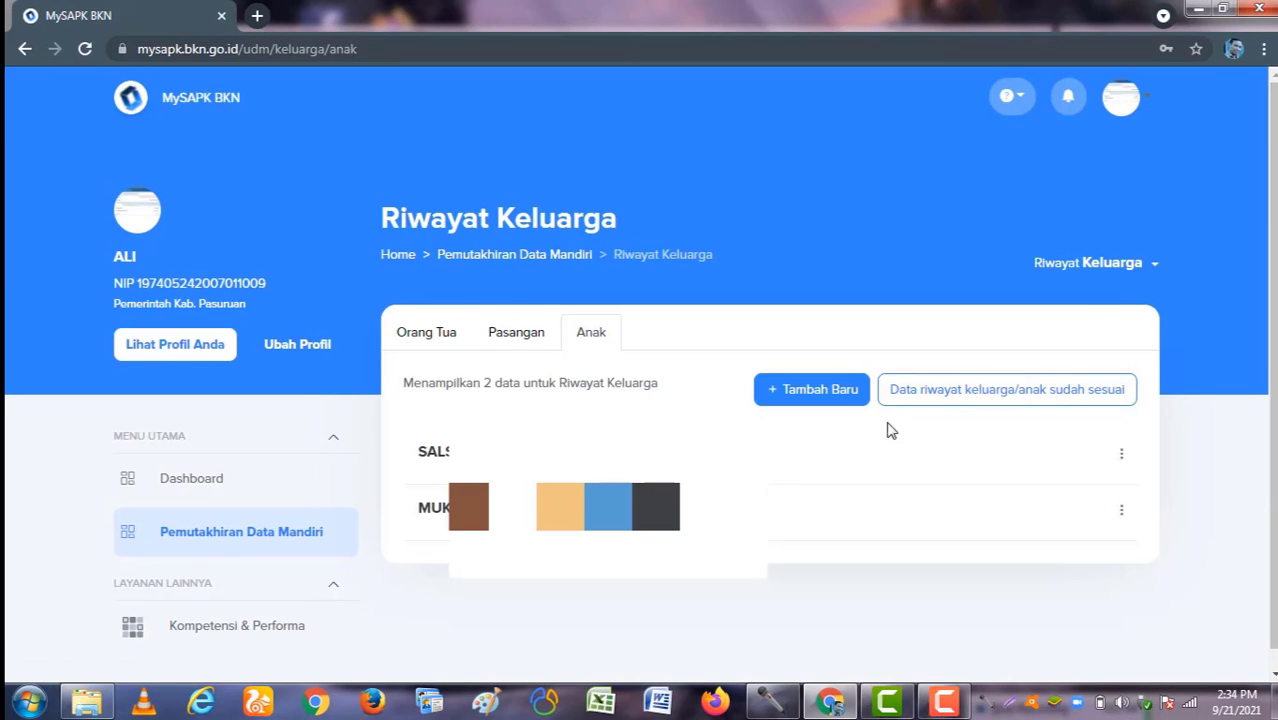
{"action": "left_click", "coordinate": [956, 391]}
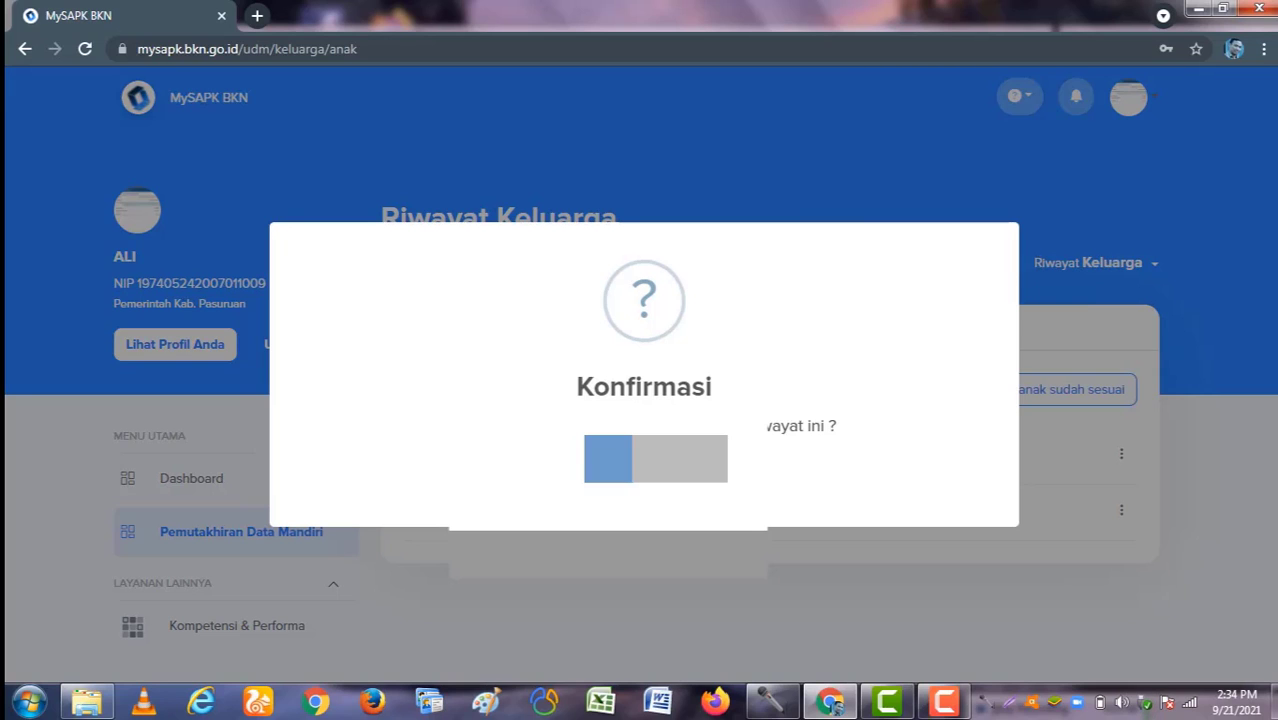
{"action": "left_click", "coordinate": [606, 474]}
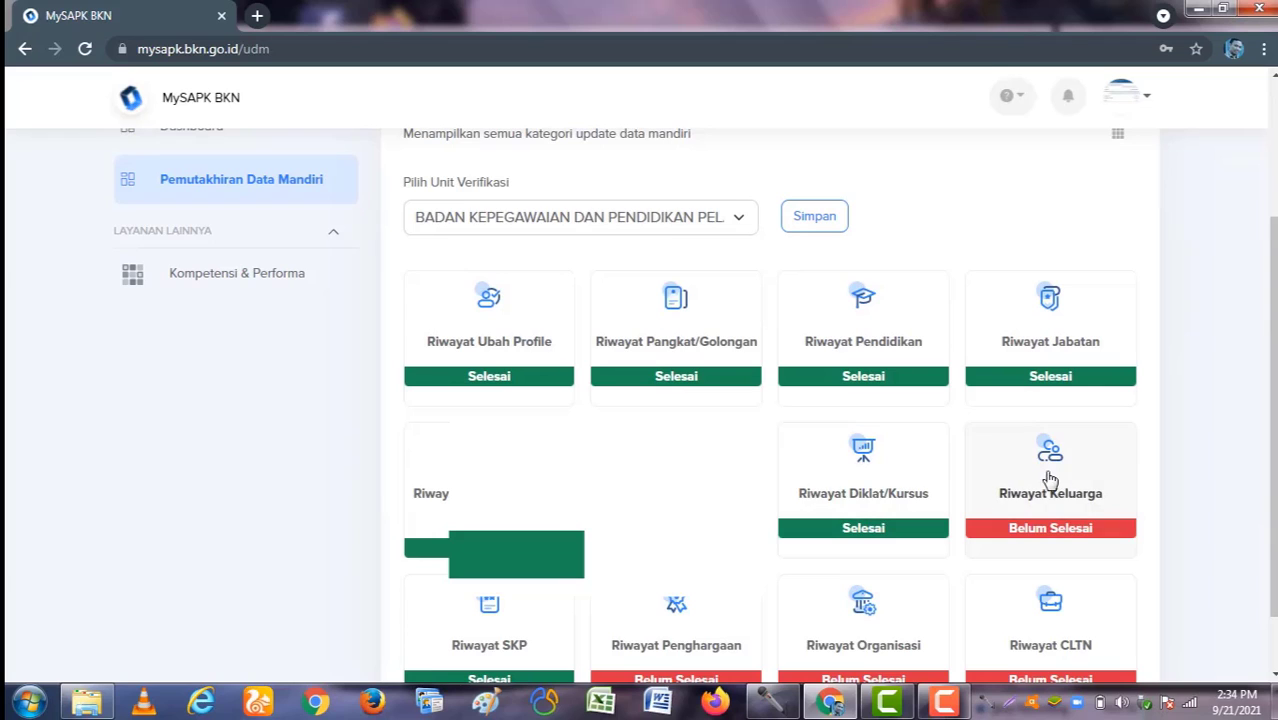
Step: Reopen Riwayat Keluarga and confirm the Orang Tua data again with Iya
{"action": "left_click", "coordinate": [1036, 422]}
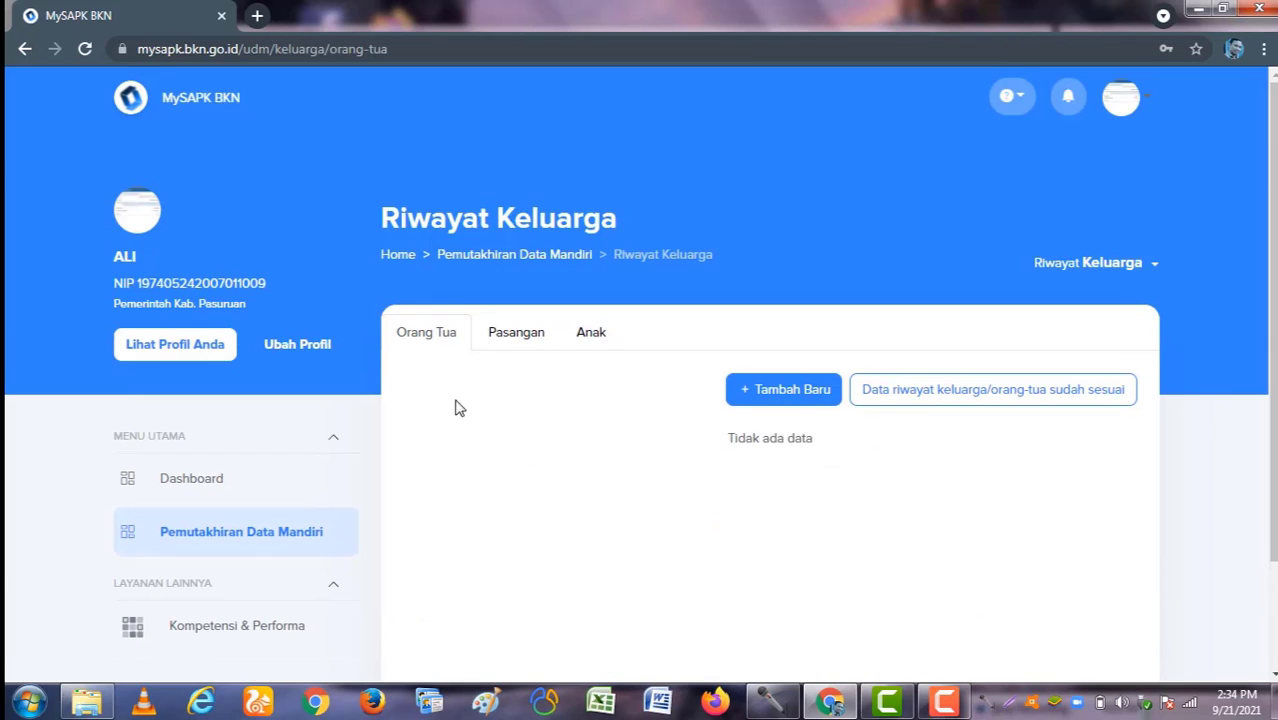
{"action": "left_click", "coordinate": [921, 401]}
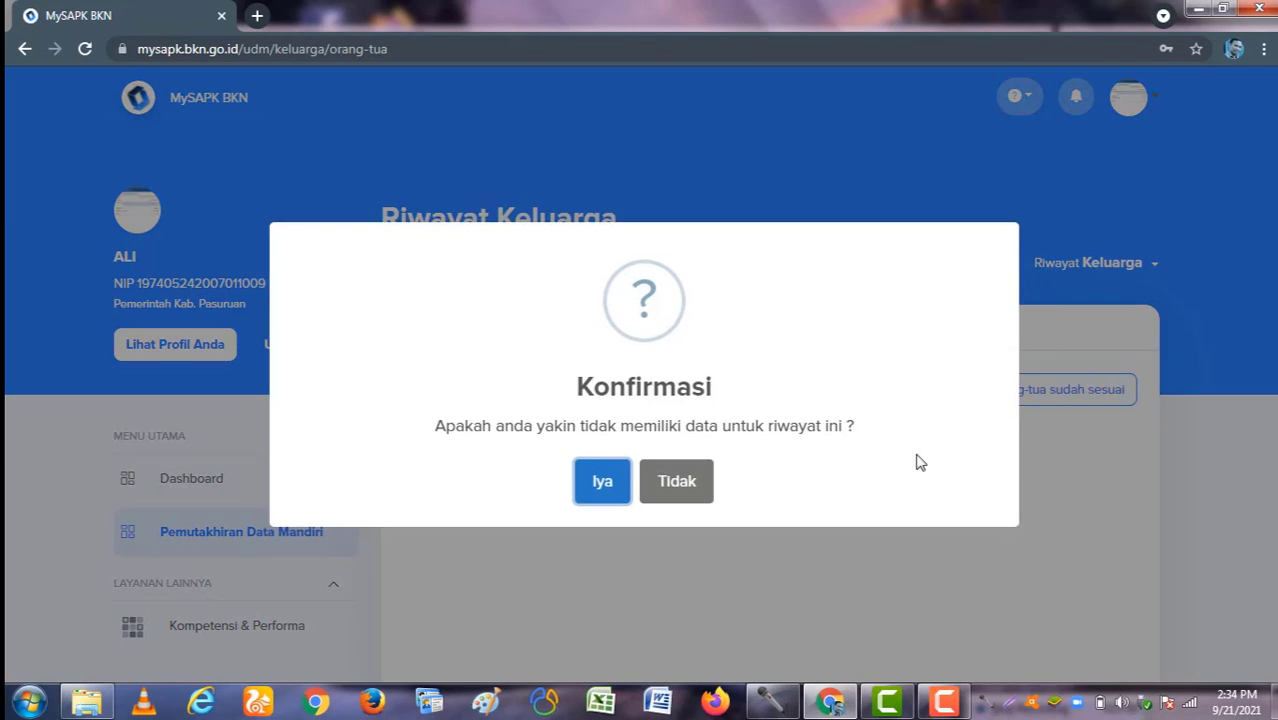
{"action": "left_click", "coordinate": [599, 482]}
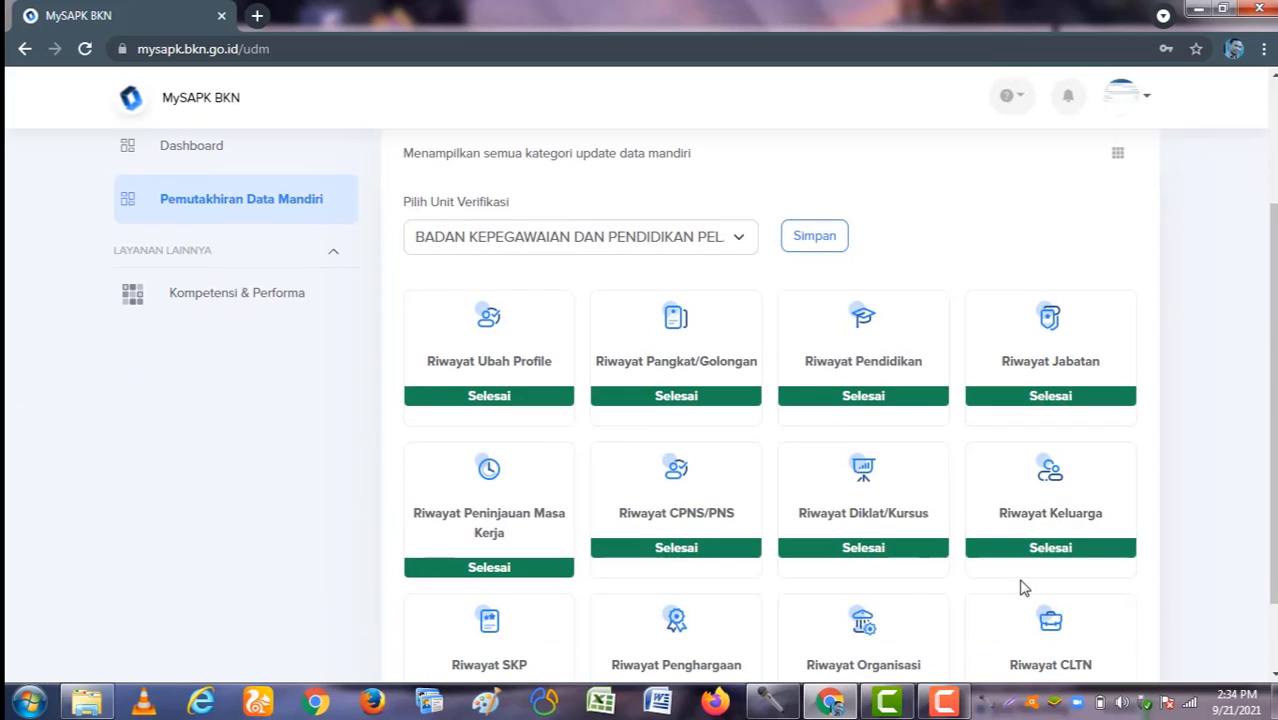
Step: Check the Pasangan and Anak tabs, then return to the Pemutakhiran Data Mandiri categories
{"action": "left_click", "coordinate": [1050, 508]}
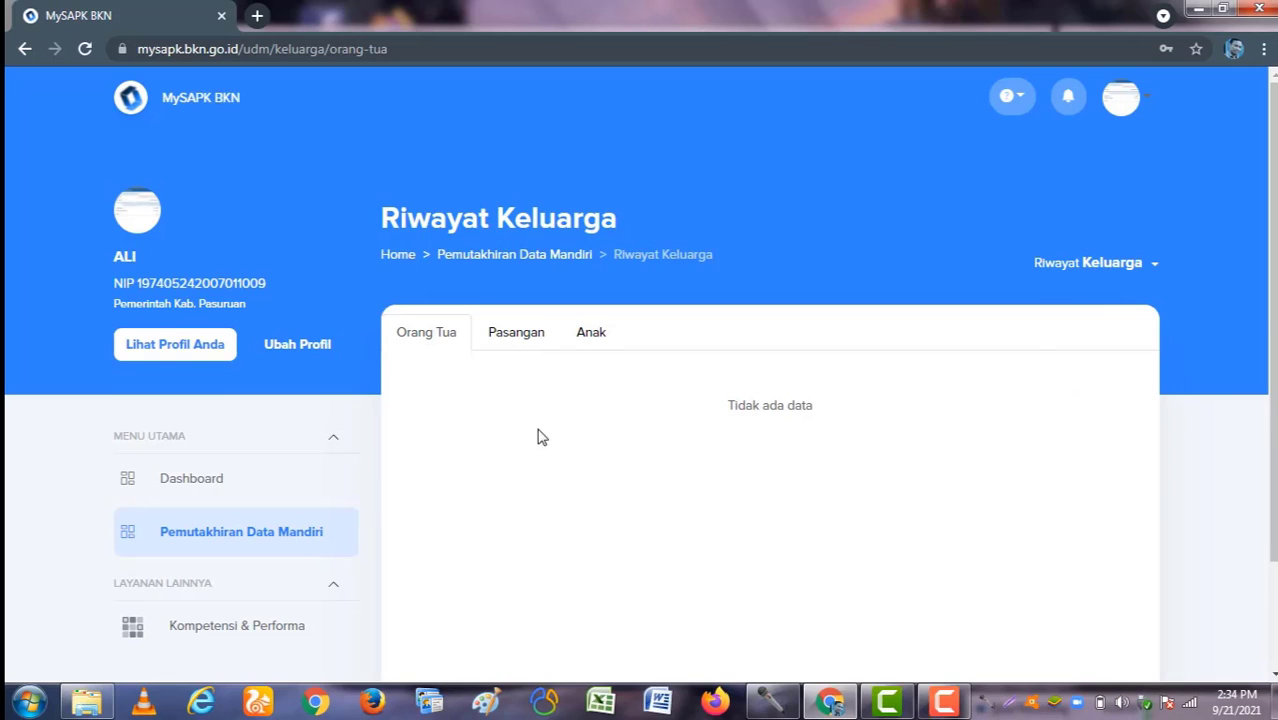
{"action": "left_click", "coordinate": [511, 340]}
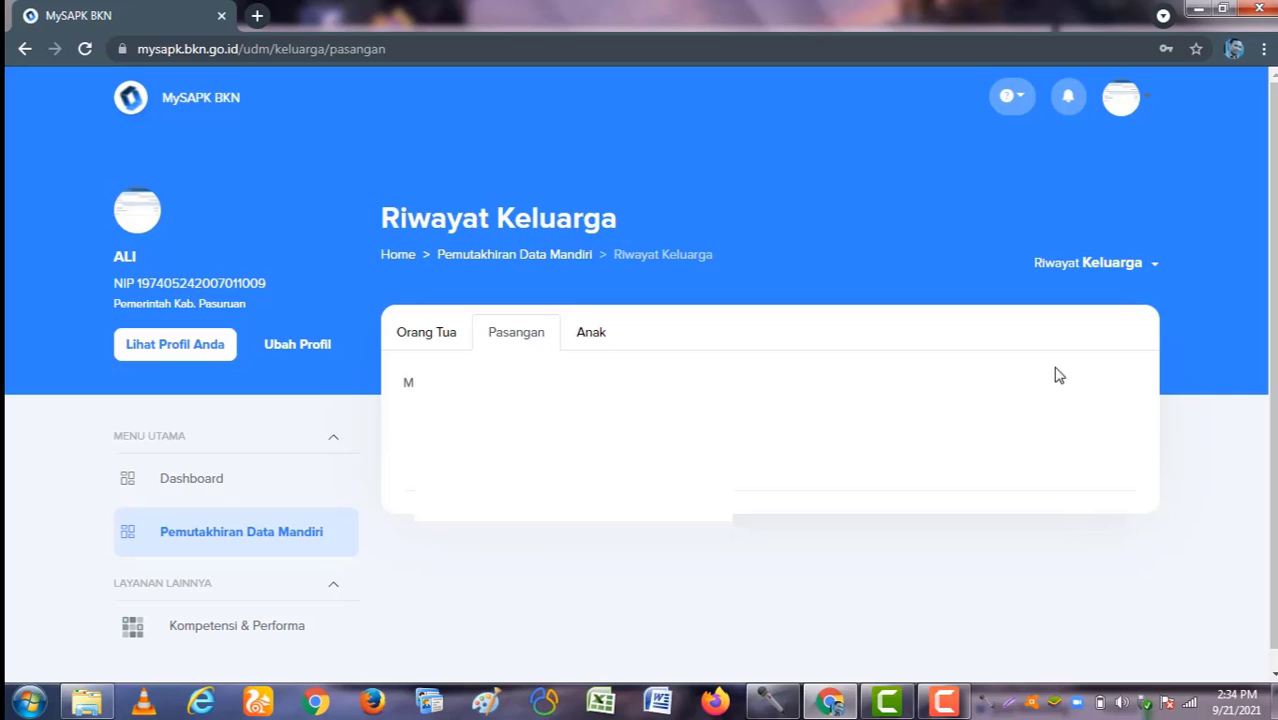
{"action": "left_click", "coordinate": [592, 340]}
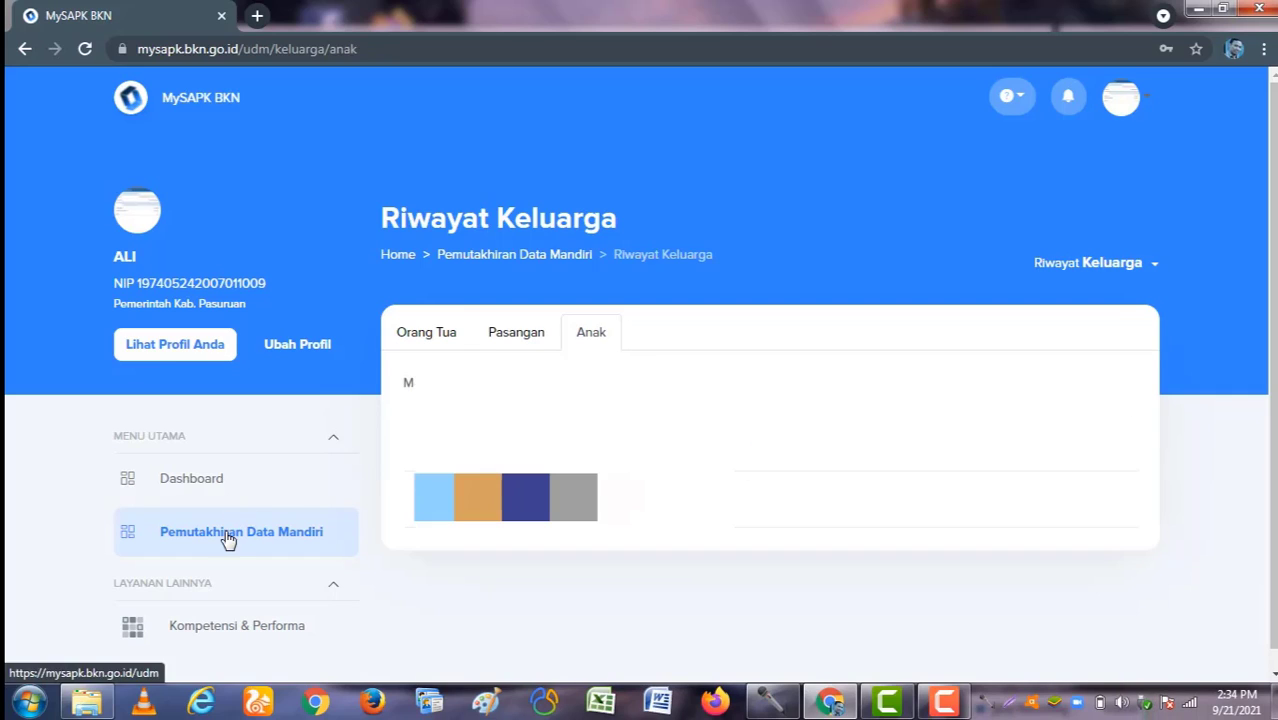
{"action": "left_click", "coordinate": [228, 540]}
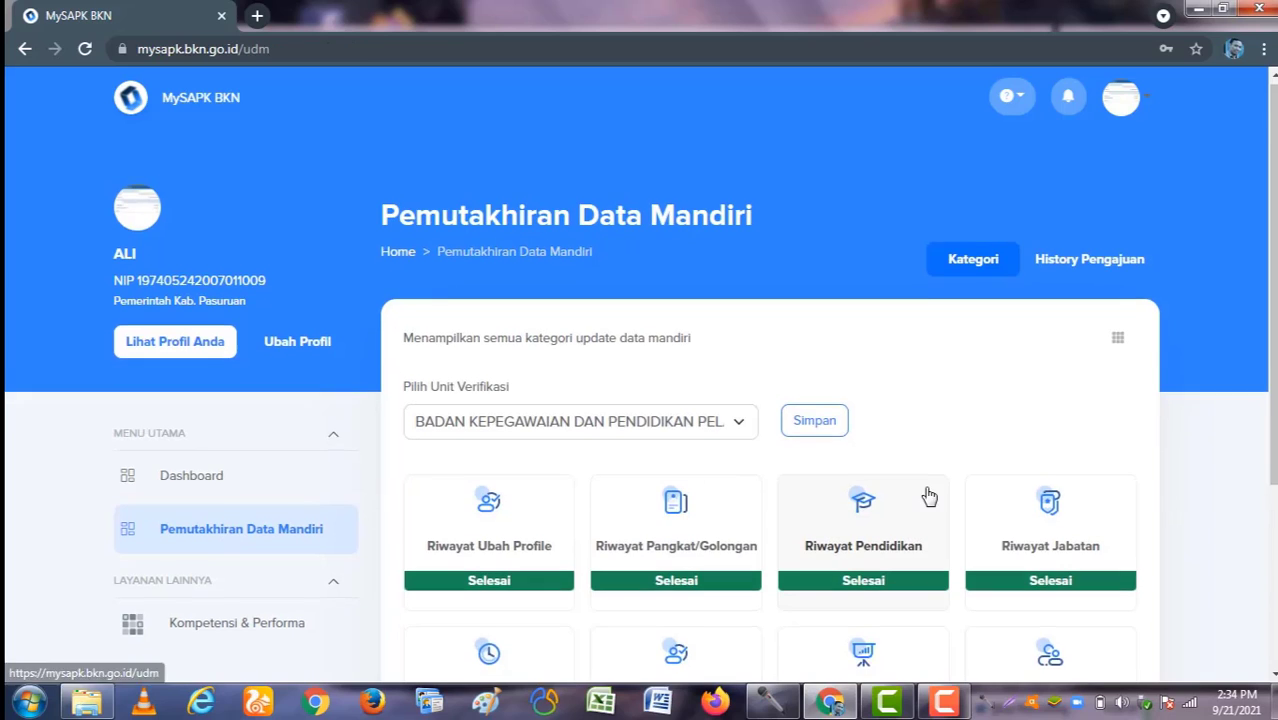
{"action": "scroll", "coordinate": [990, 520], "scroll_direction": "down", "scroll_amount": 3}
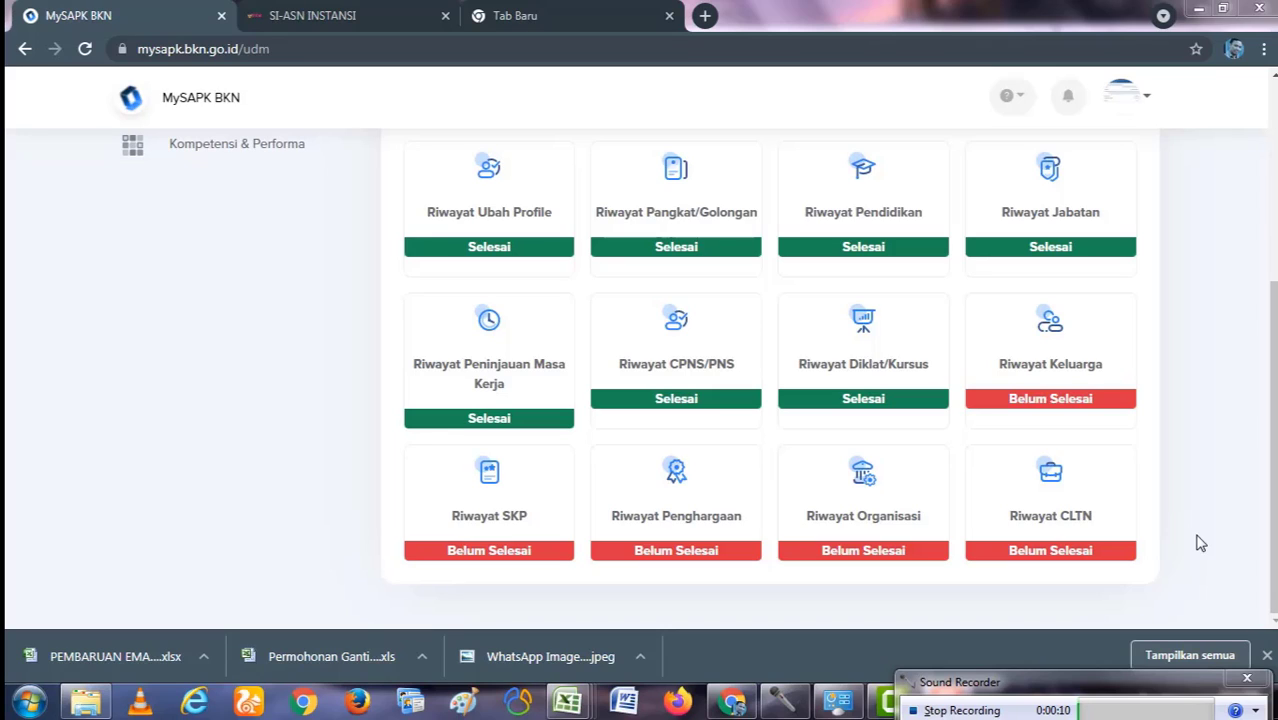
Step: Open Riwayat SKP, review the 2017–2020 scores, and open the 2020 entry's update form
{"action": "left_click", "coordinate": [497, 517]}
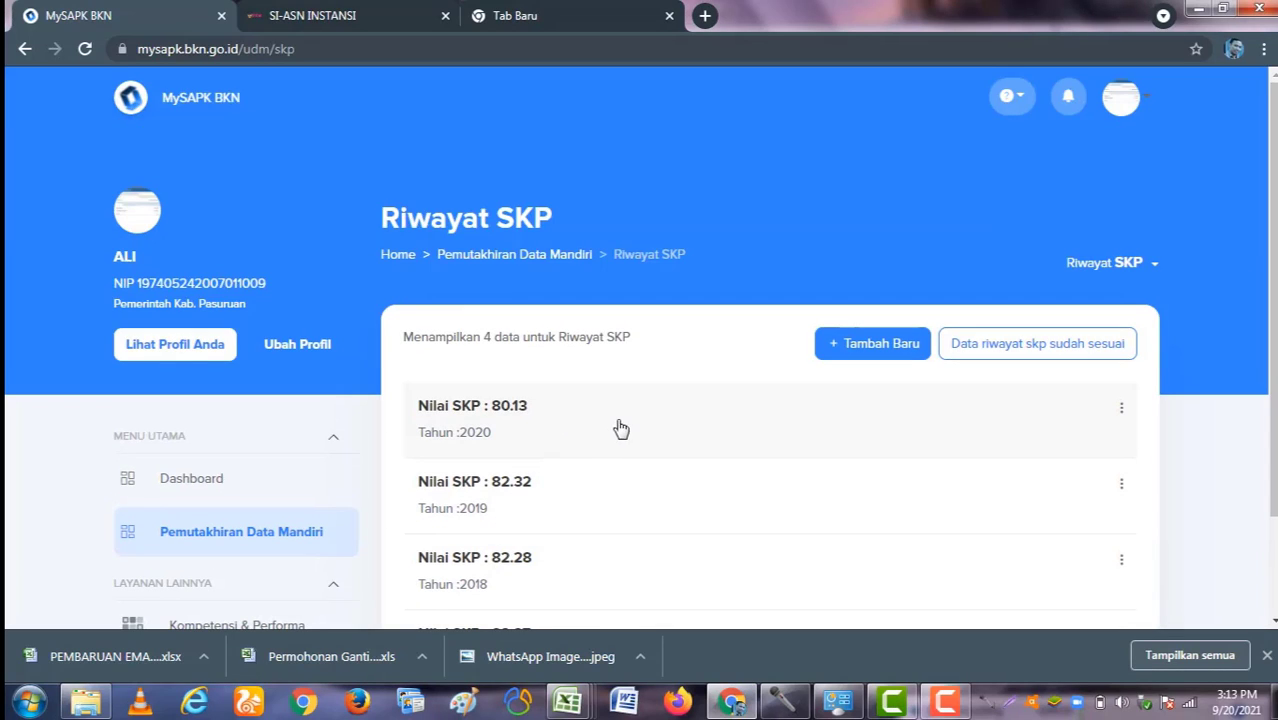
{"action": "scroll", "coordinate": [715, 391], "scroll_direction": "down", "scroll_amount": 2}
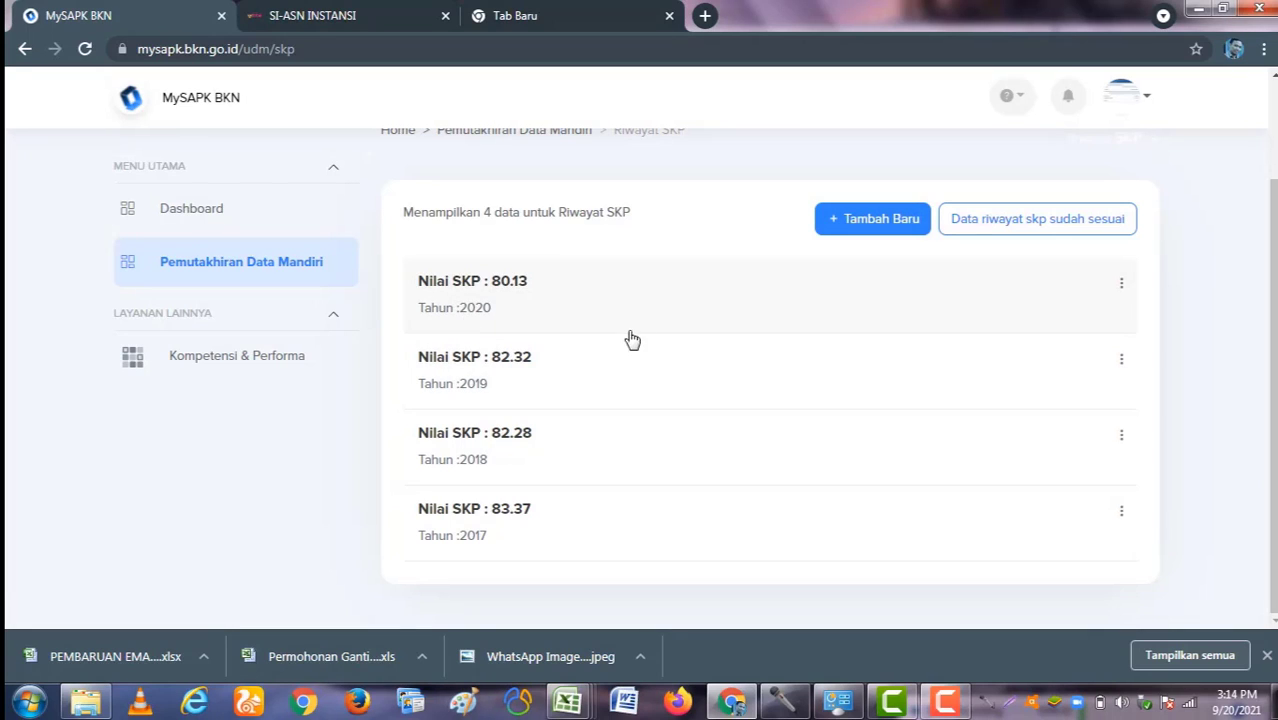
{"action": "left_click", "coordinate": [1121, 291]}
{"action": "left_click", "coordinate": [1133, 331]}
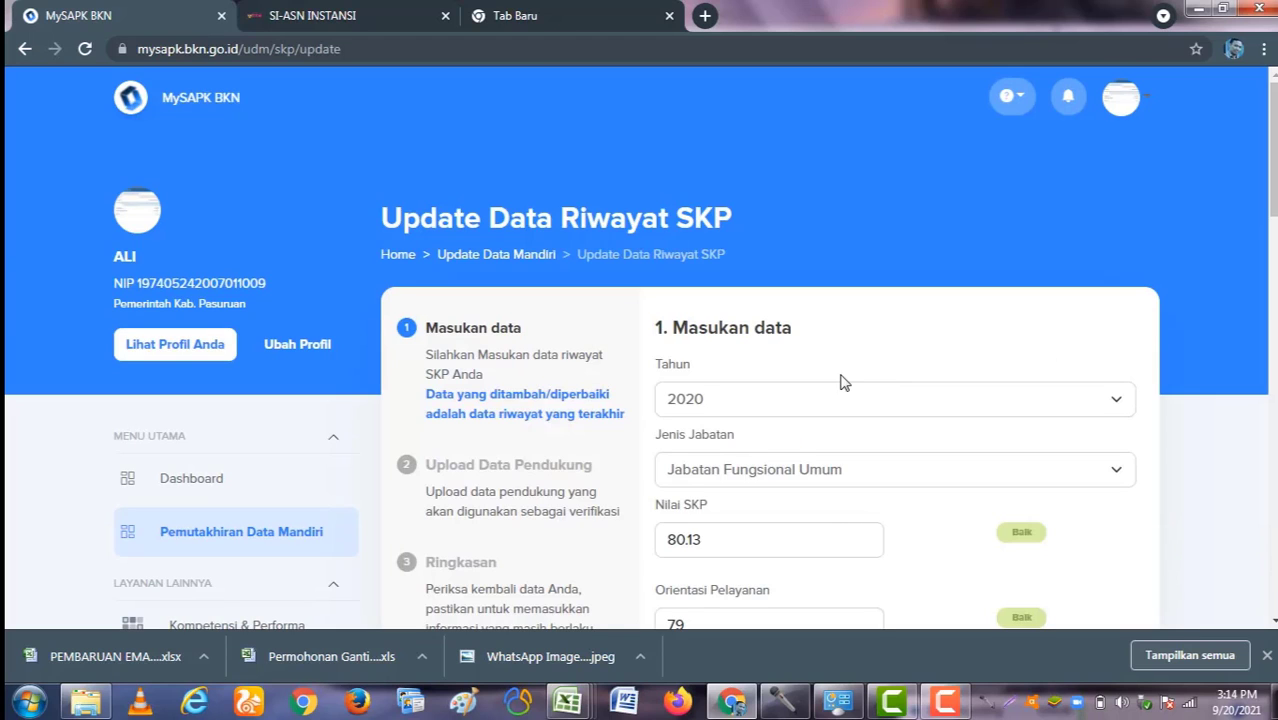
{"action": "scroll", "coordinate": [815, 345], "scroll_direction": "down", "scroll_amount": 2}
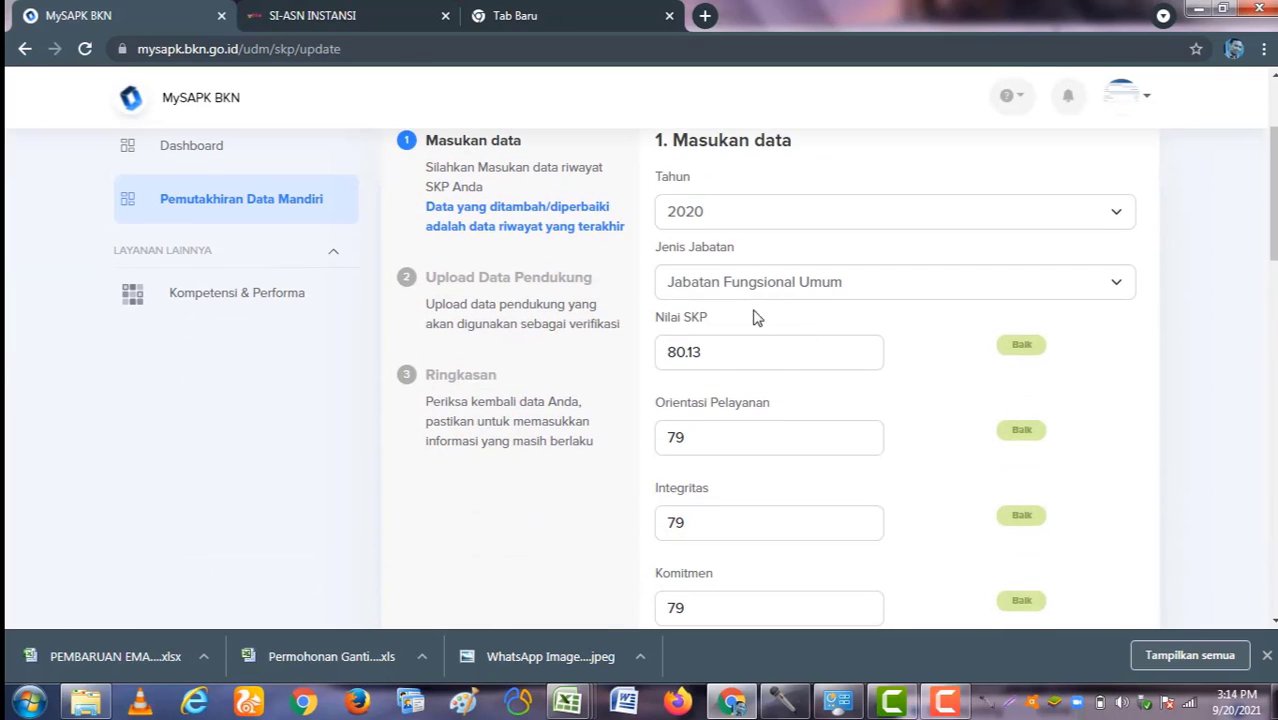
{"action": "scroll", "coordinate": [757, 317], "scroll_direction": "down", "scroll_amount": 1}
{"action": "scroll", "coordinate": [810, 290], "scroll_direction": "up", "scroll_amount": 1}
{"action": "left_click", "coordinate": [779, 288]}
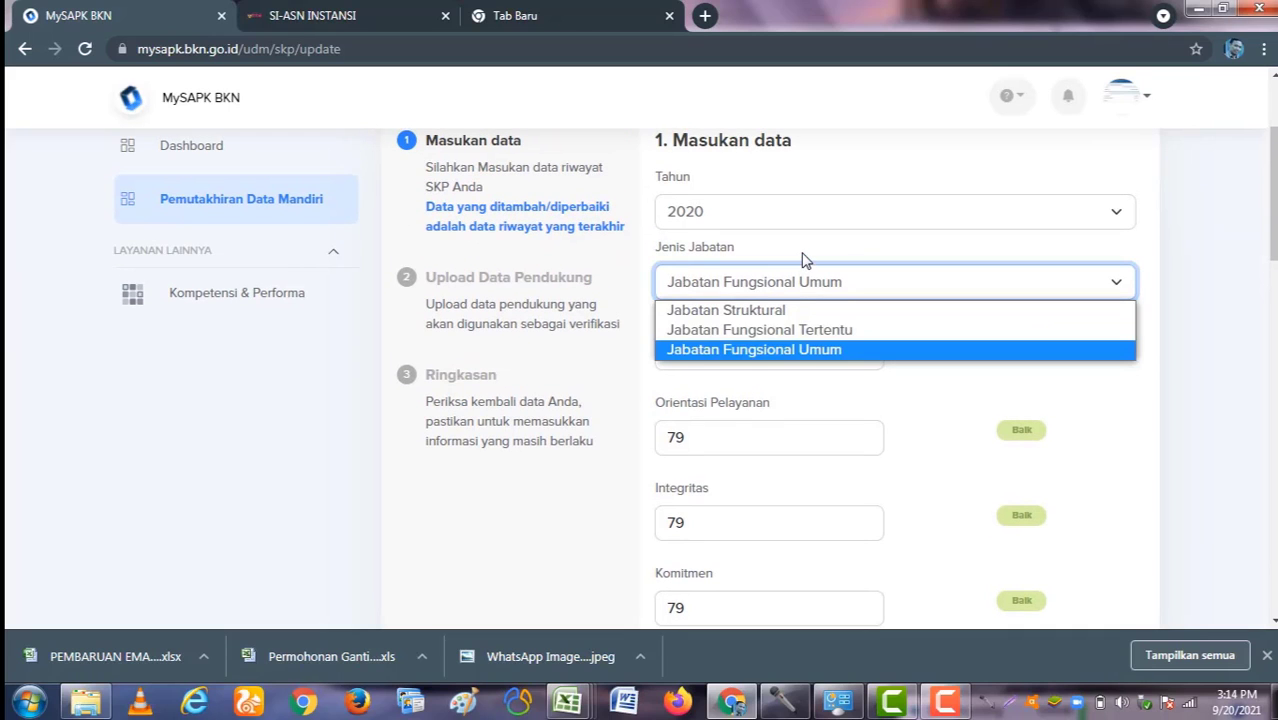
{"action": "left_click", "coordinate": [808, 275]}
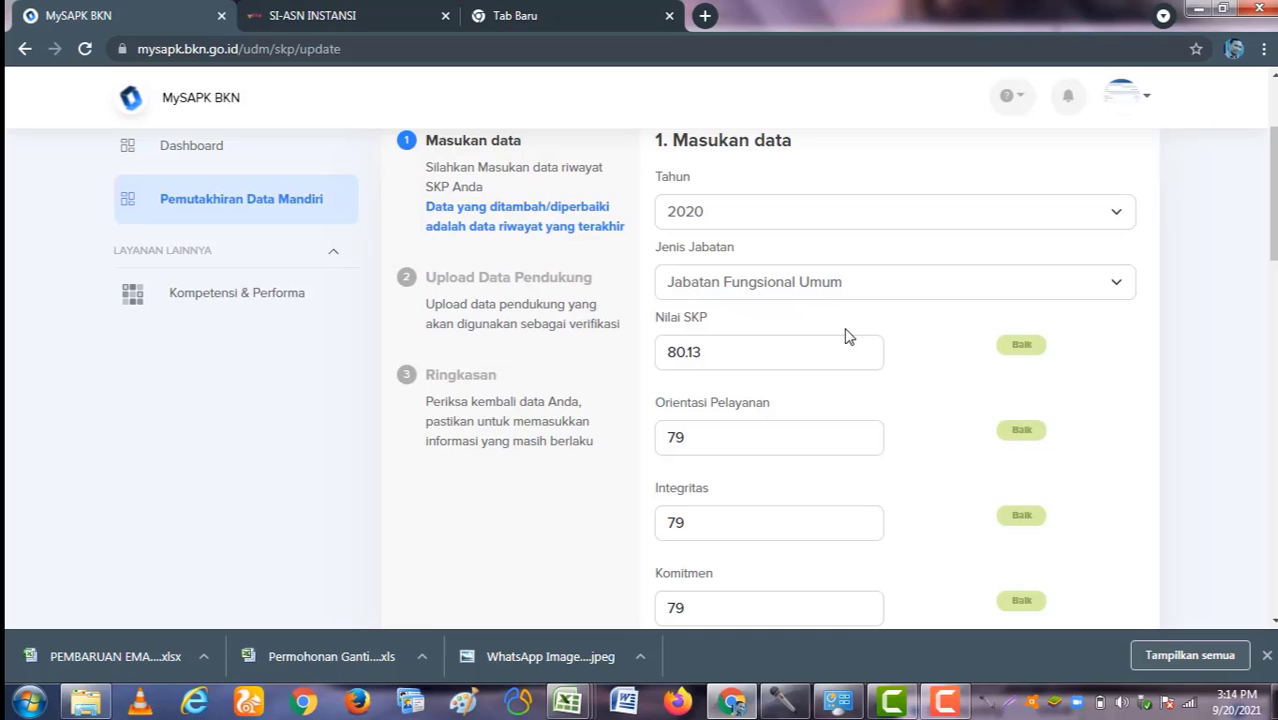
{"action": "scroll", "coordinate": [790, 350], "scroll_direction": "down", "scroll_amount": 1}
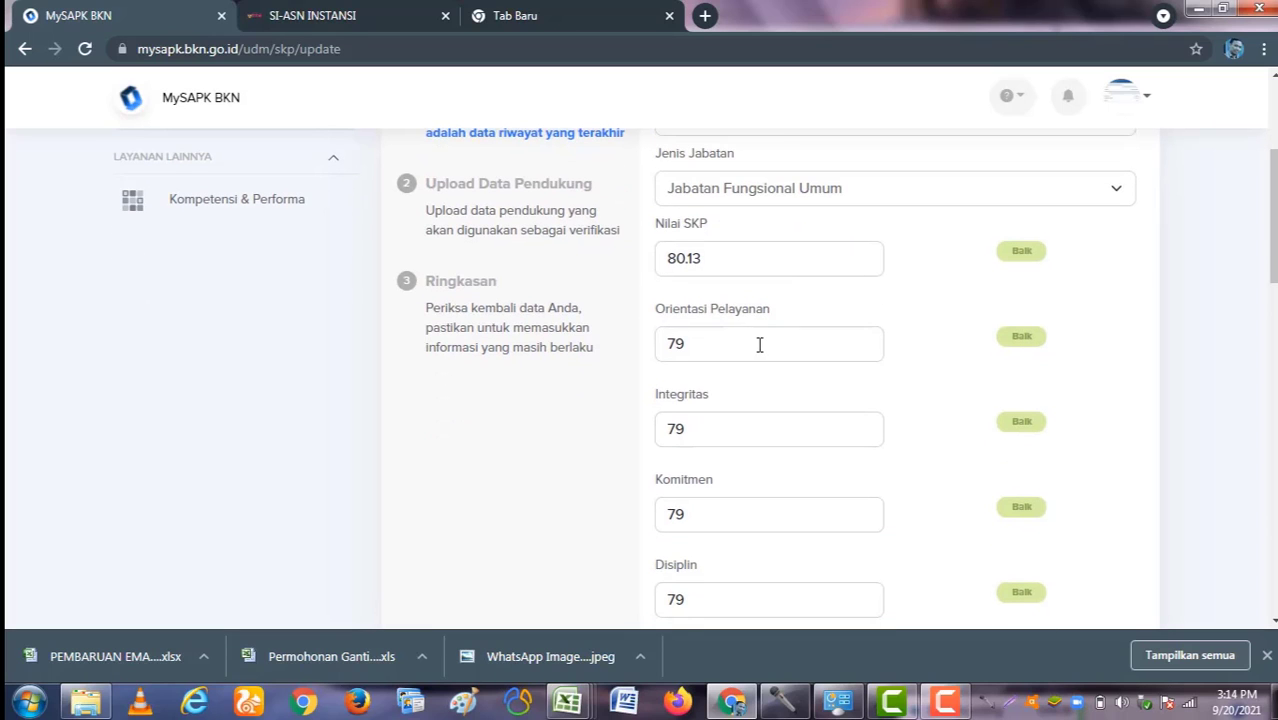
{"action": "scroll", "coordinate": [760, 345], "scroll_direction": "down", "scroll_amount": 4}
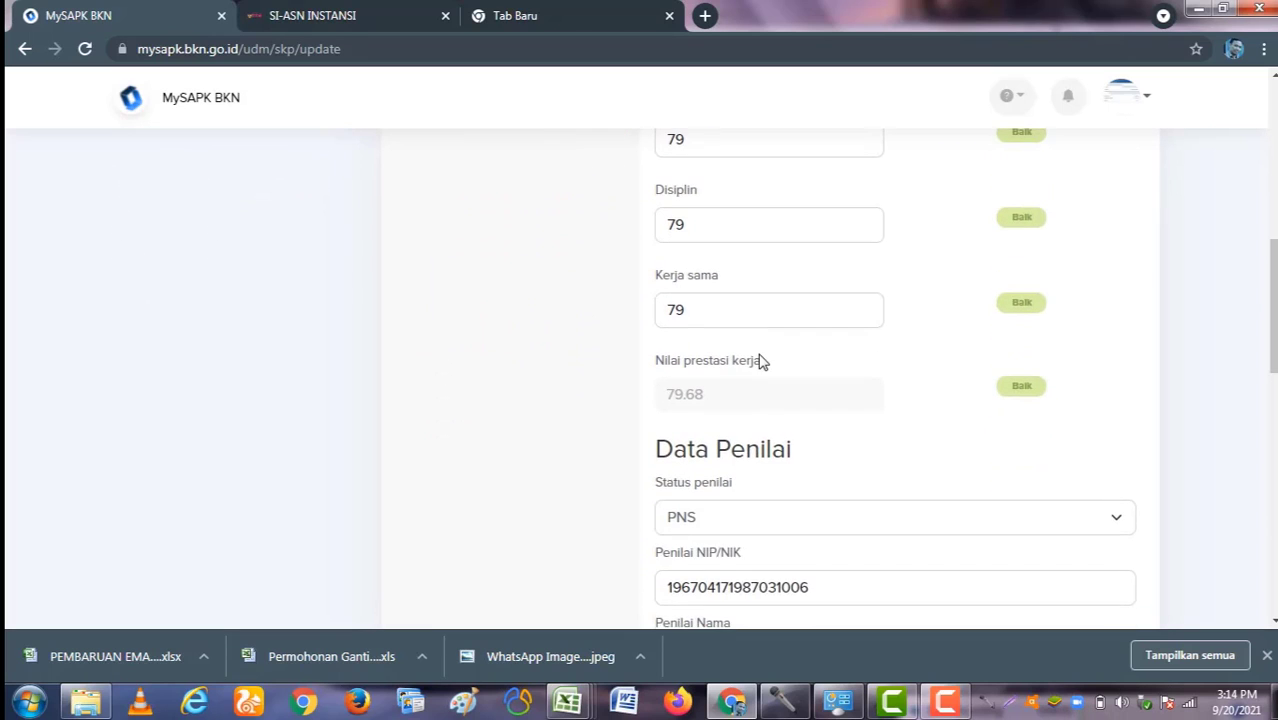
{"action": "scroll", "coordinate": [760, 361], "scroll_direction": "down", "scroll_amount": 2}
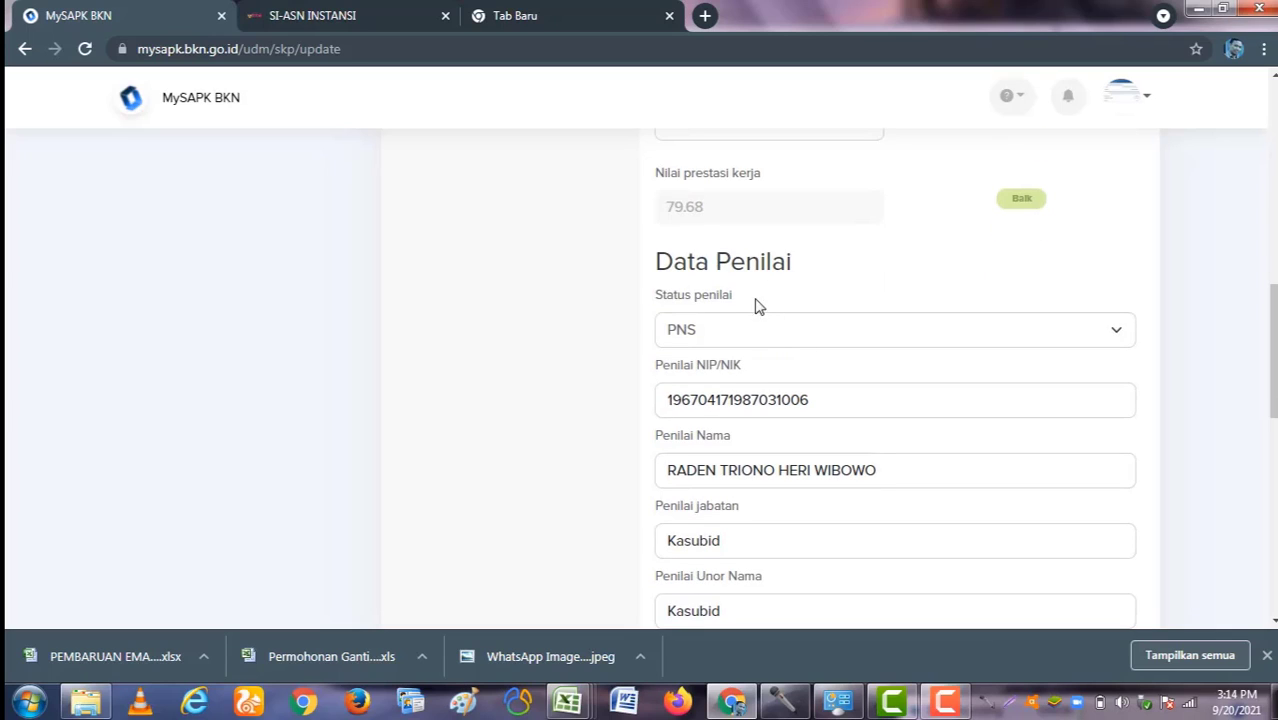
{"action": "left_click", "coordinate": [777, 336]}
{"action": "left_click", "coordinate": [812, 305]}
{"action": "scroll", "coordinate": [786, 338], "scroll_direction": "down", "scroll_amount": 1}
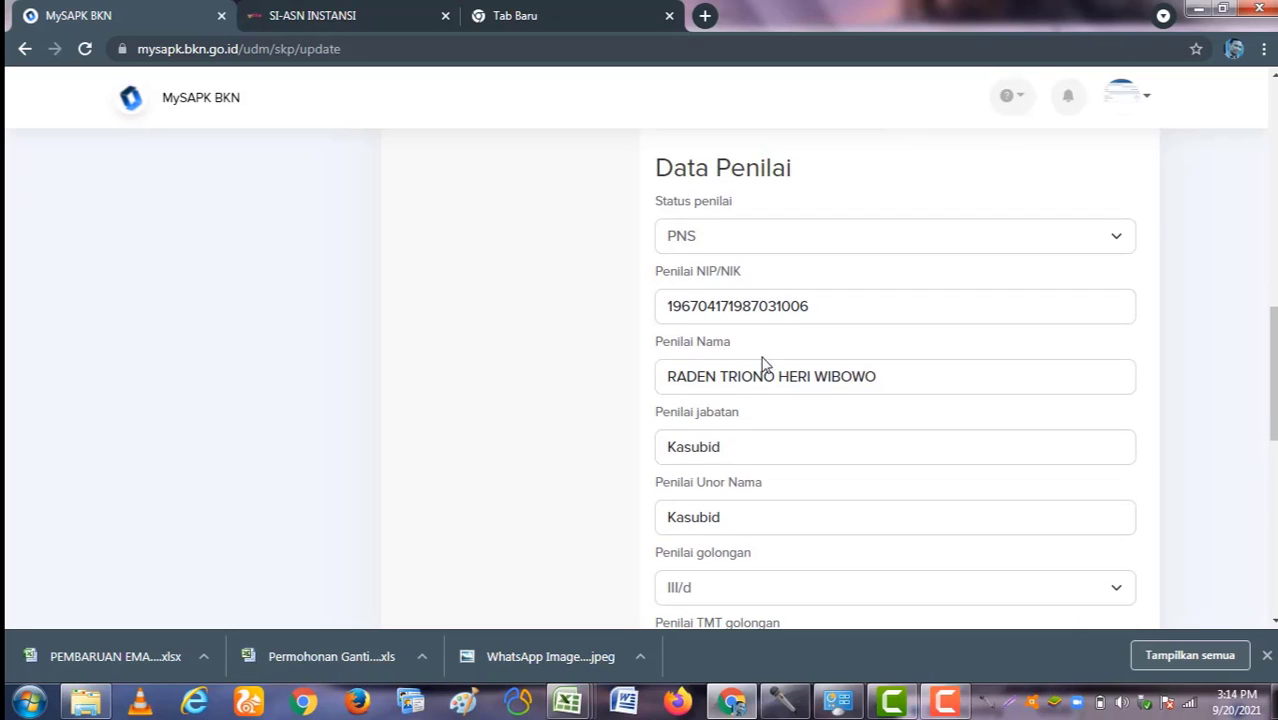
{"action": "scroll", "coordinate": [689, 250], "scroll_direction": "down", "scroll_amount": 3}
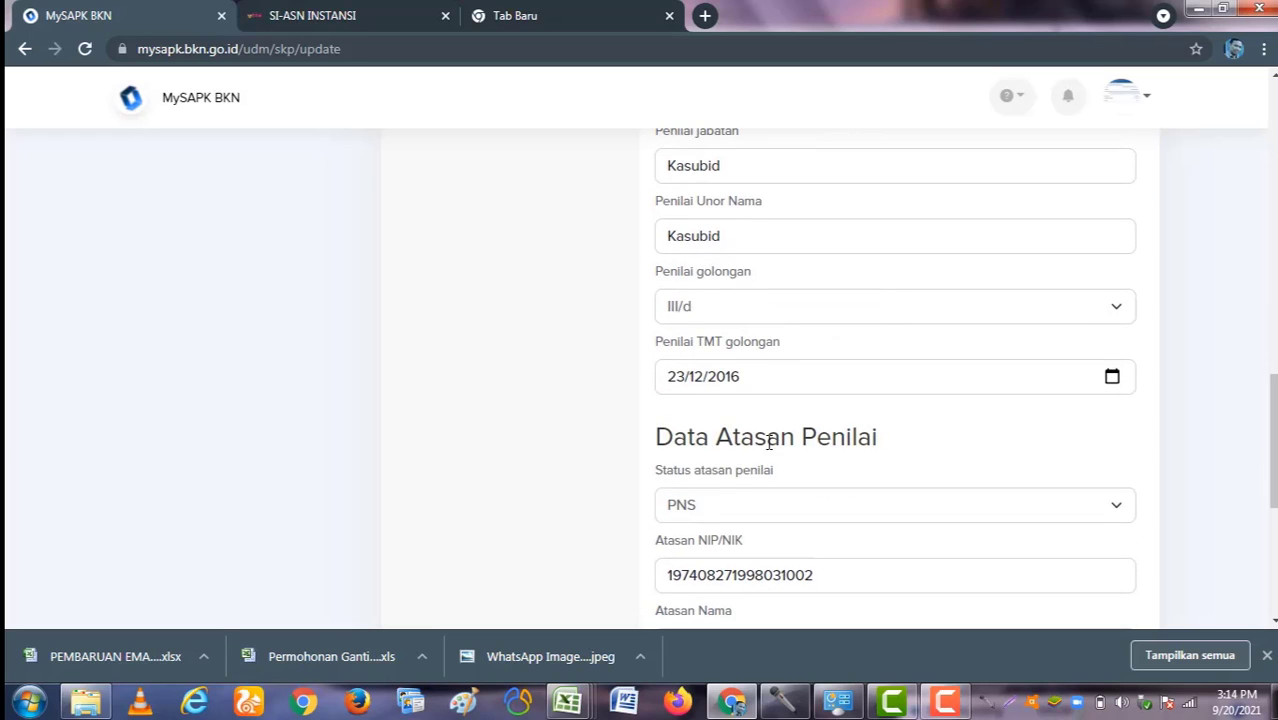
{"action": "scroll", "coordinate": [790, 440], "scroll_direction": "down", "scroll_amount": 2}
{"action": "scroll", "coordinate": [750, 415], "scroll_direction": "down", "scroll_amount": 1}
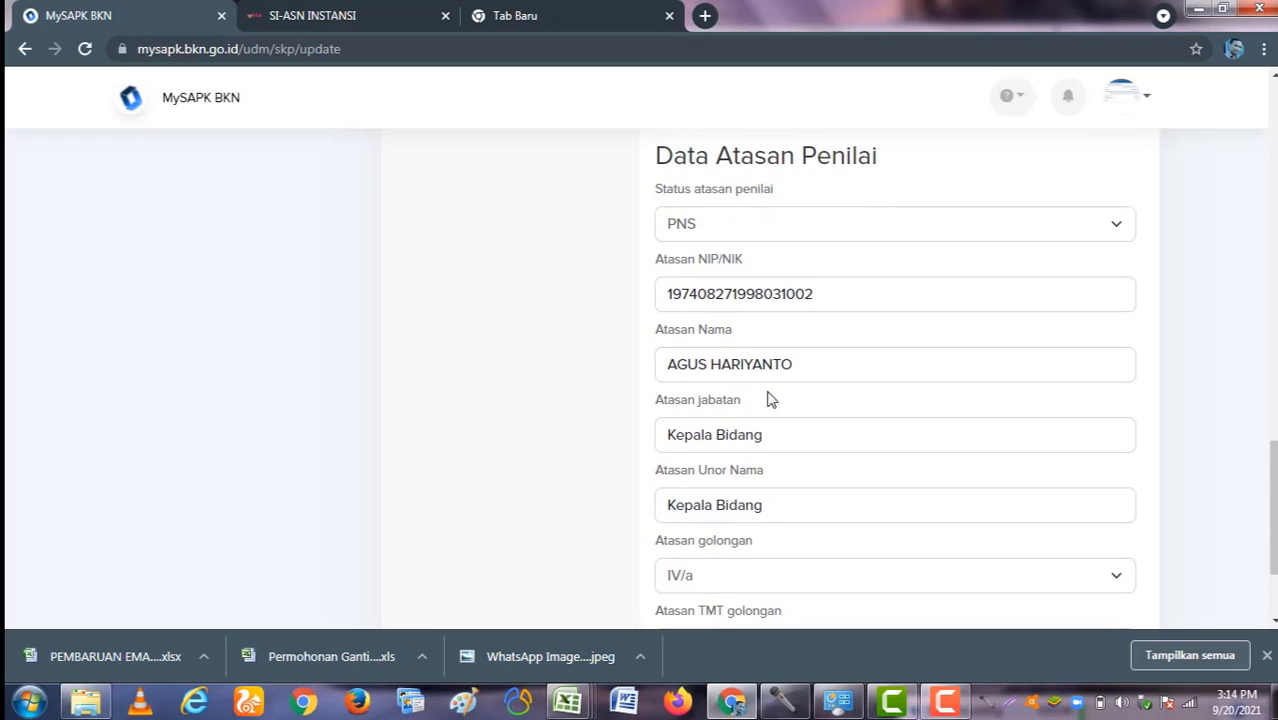
{"action": "scroll", "coordinate": [776, 419], "scroll_direction": "down", "scroll_amount": 2}
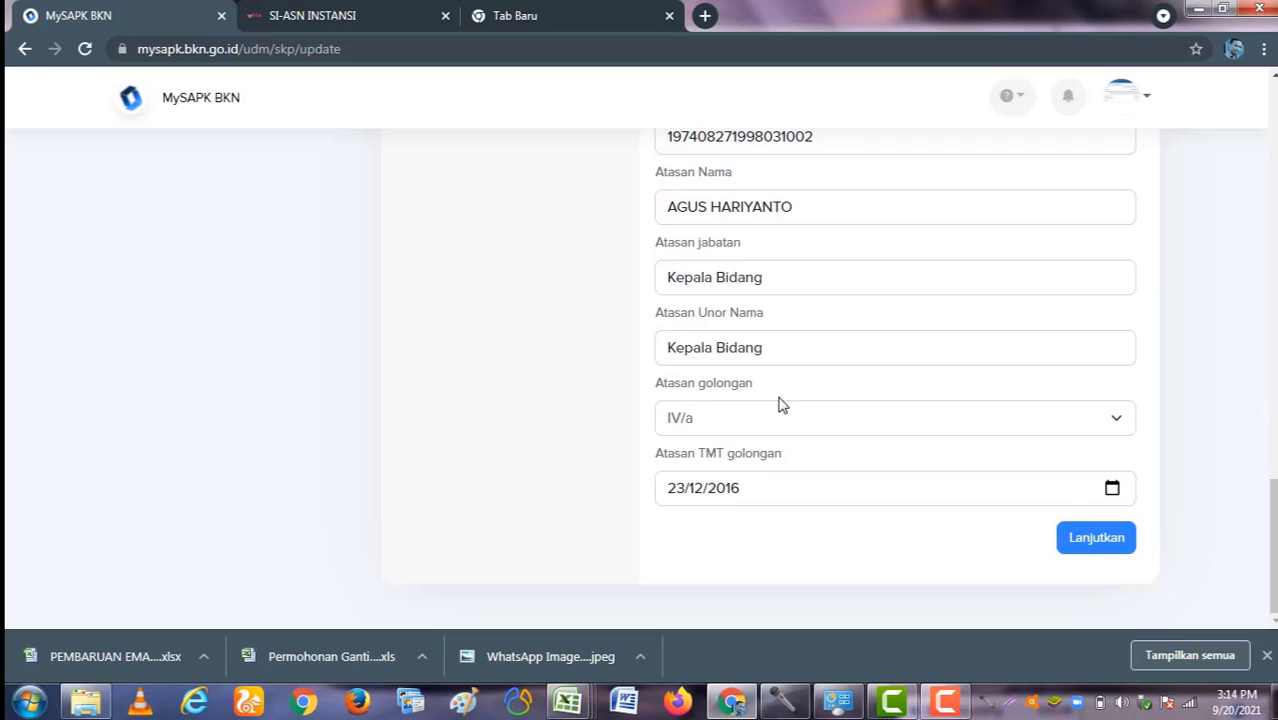
Step: Upload SKP_2020.pdf as the supporting document for the 2020 SKP update
{"action": "left_click", "coordinate": [1092, 546]}
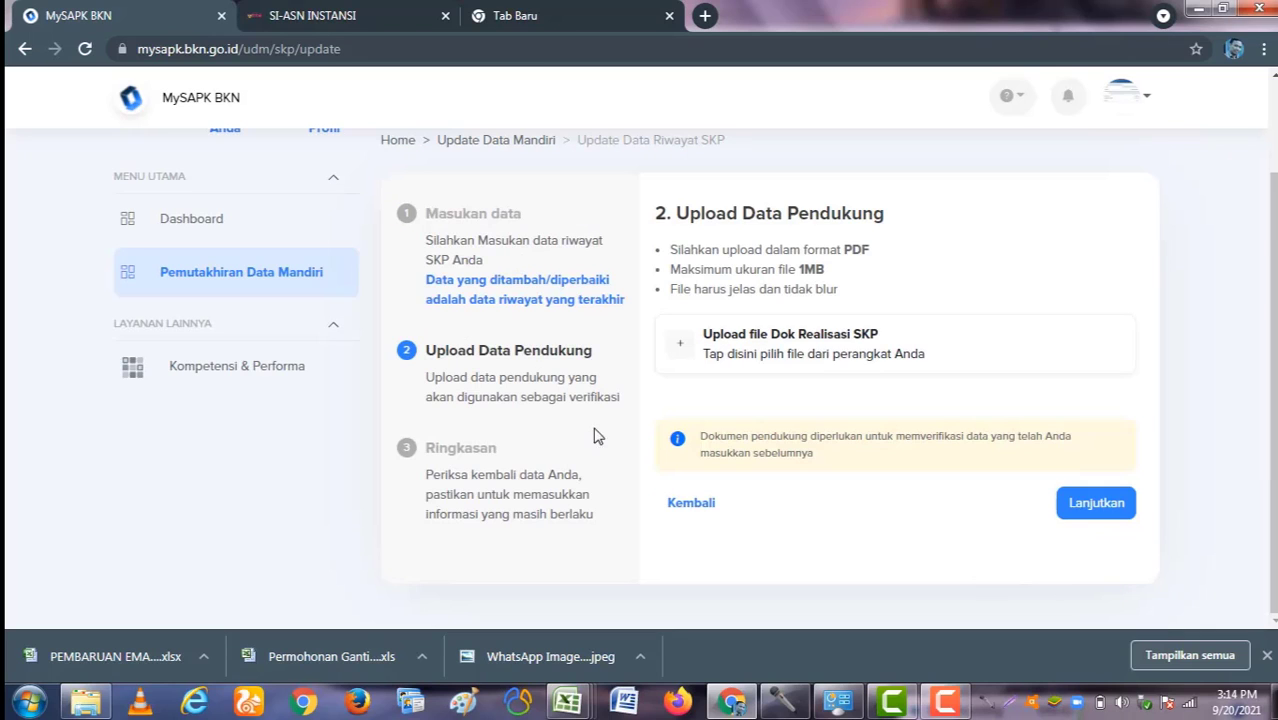
{"action": "left_click", "coordinate": [775, 347]}
{"action": "left_click_drag", "start_coordinate": [848, 315], "coordinate": [833, 565]}
{"action": "scroll", "coordinate": [830, 583], "scroll_direction": "up", "scroll_amount": 2}
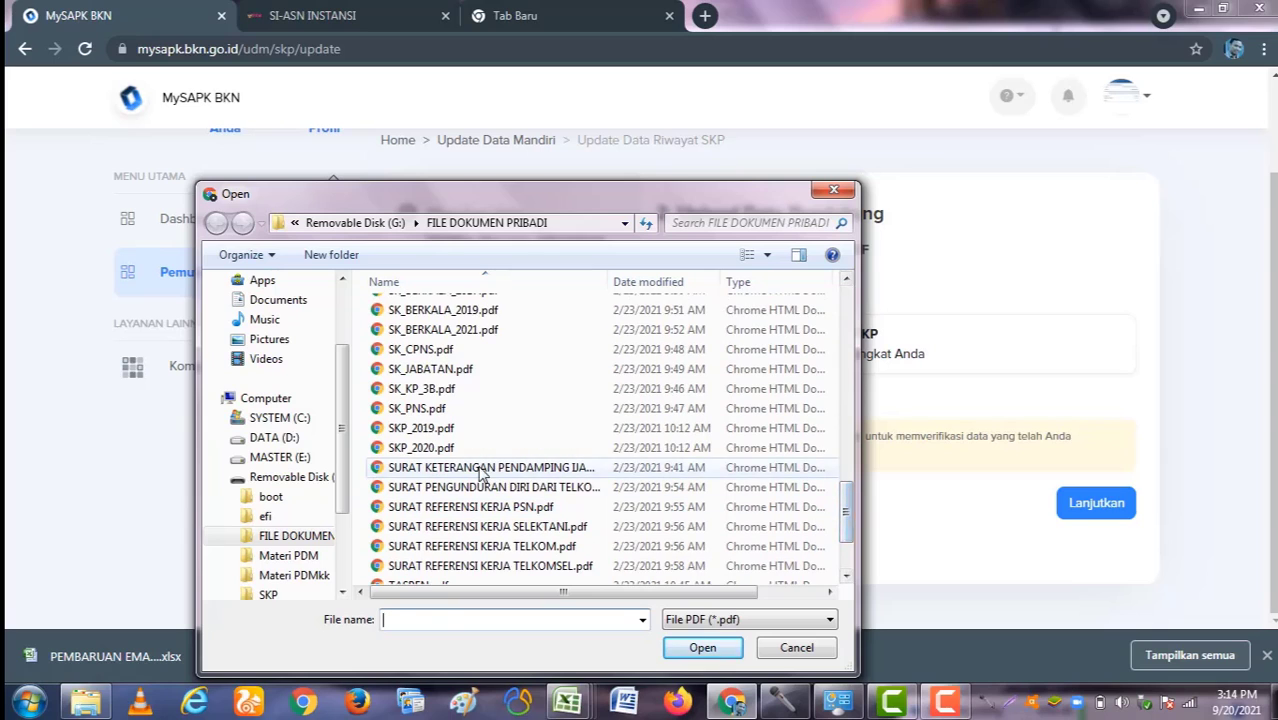
{"action": "double_click", "coordinate": [830, 442]}
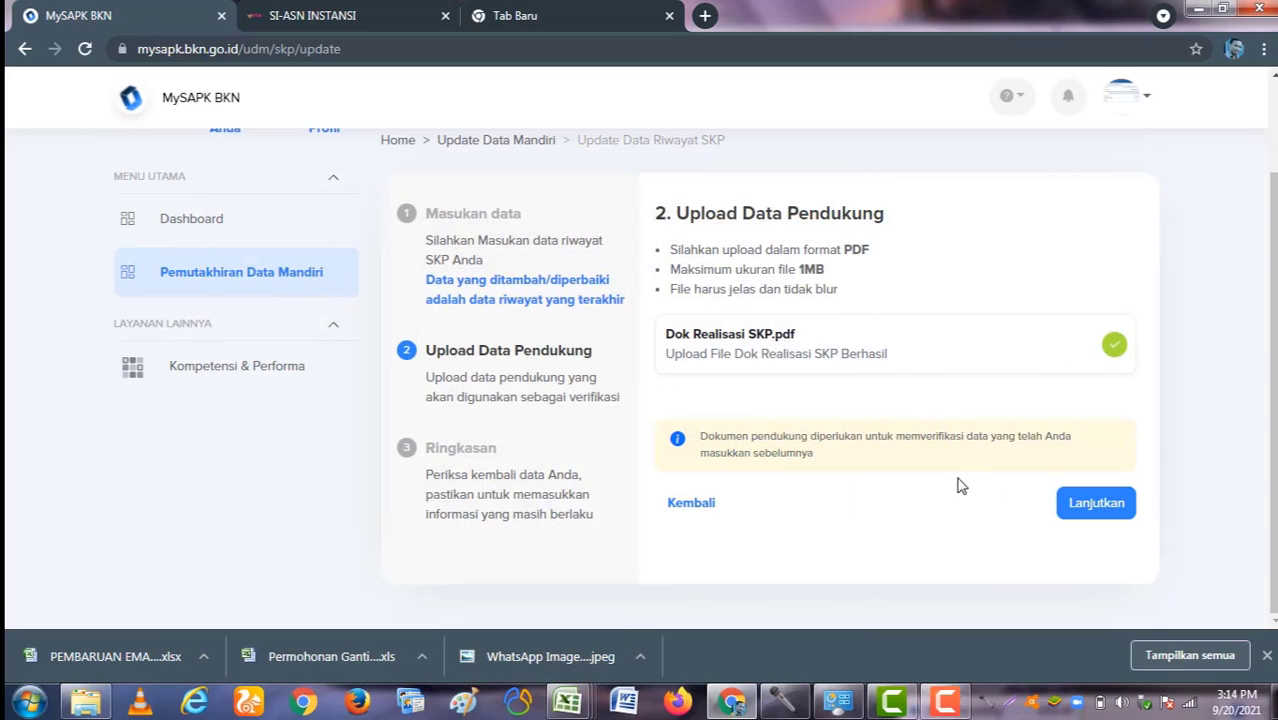
Step: Review the summary, tick the declaration, submit with Kirim, and return to the category list
{"action": "left_click", "coordinate": [1090, 506]}
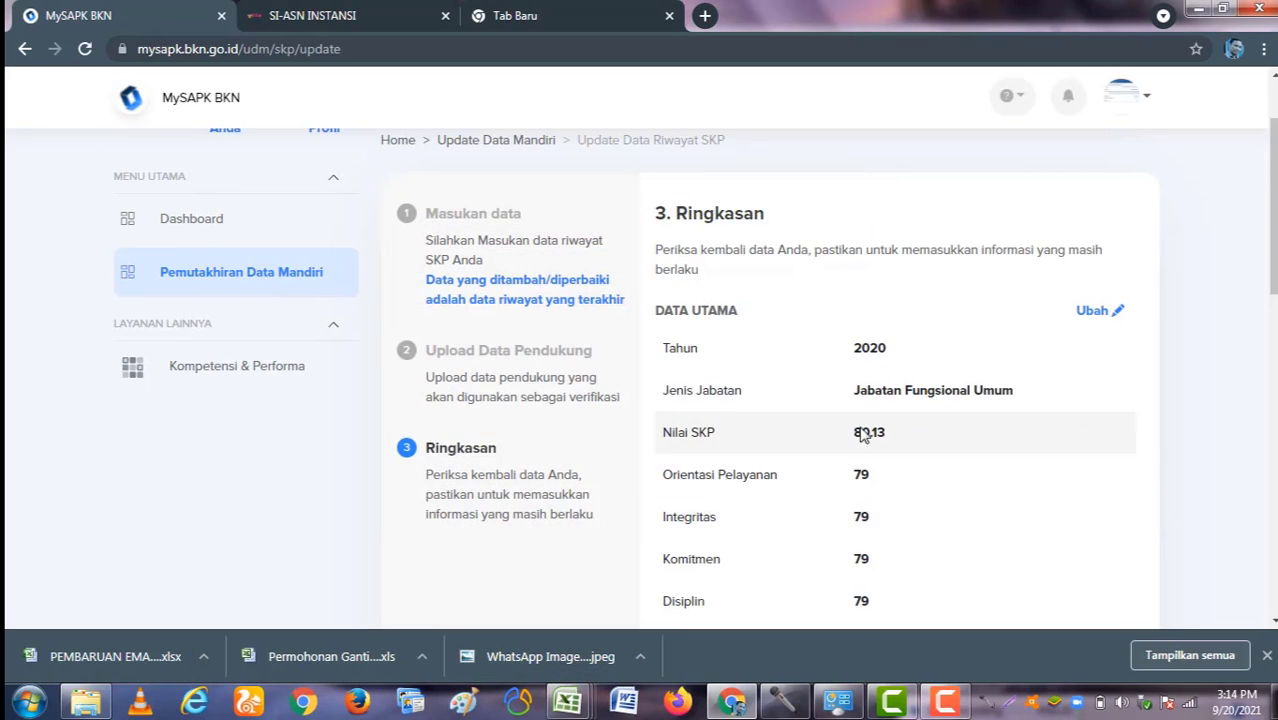
{"action": "scroll", "coordinate": [868, 428], "scroll_direction": "down", "scroll_amount": 5}
{"action": "scroll", "coordinate": [866, 428], "scroll_direction": "down", "scroll_amount": 5}
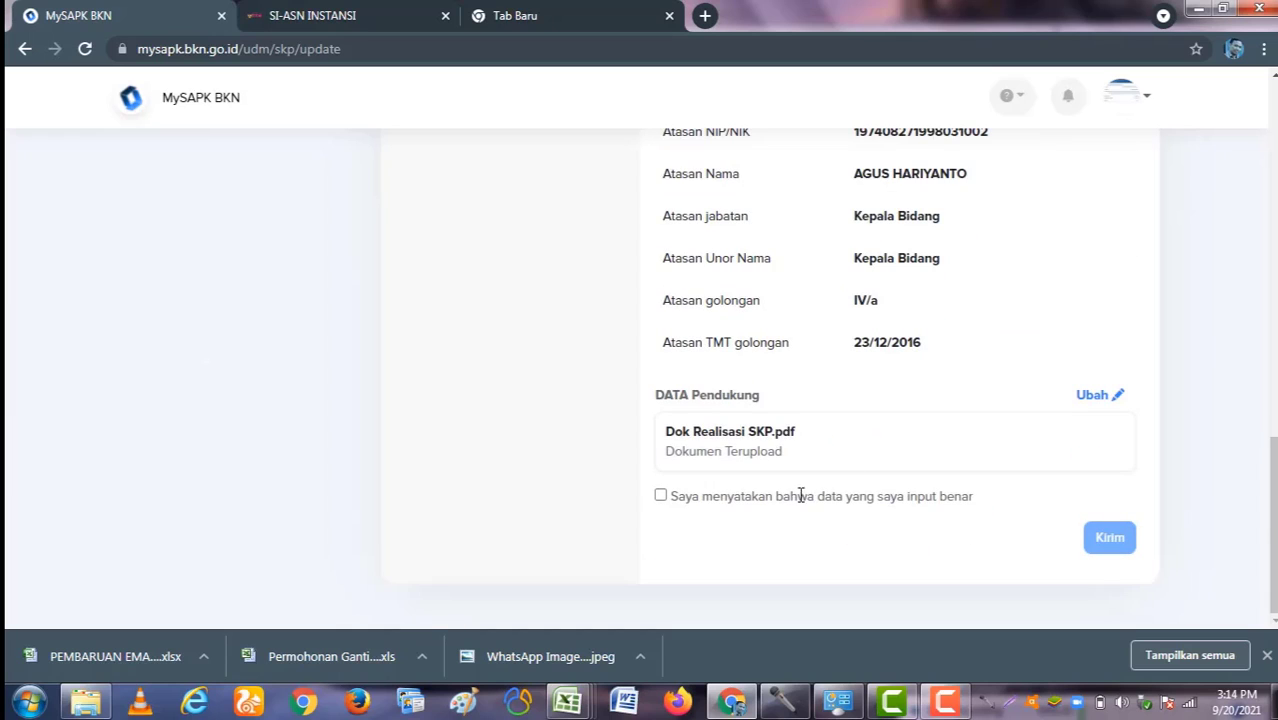
{"action": "left_click", "coordinate": [661, 496]}
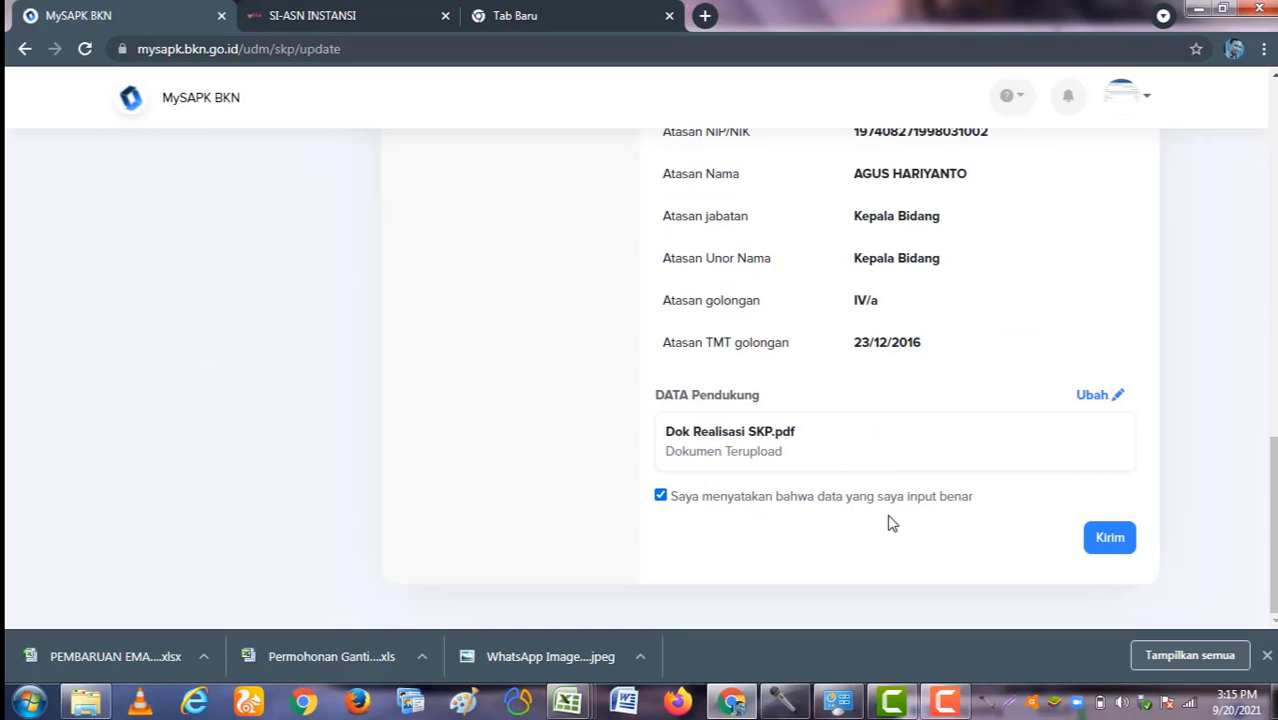
{"action": "left_click", "coordinate": [1090, 537]}
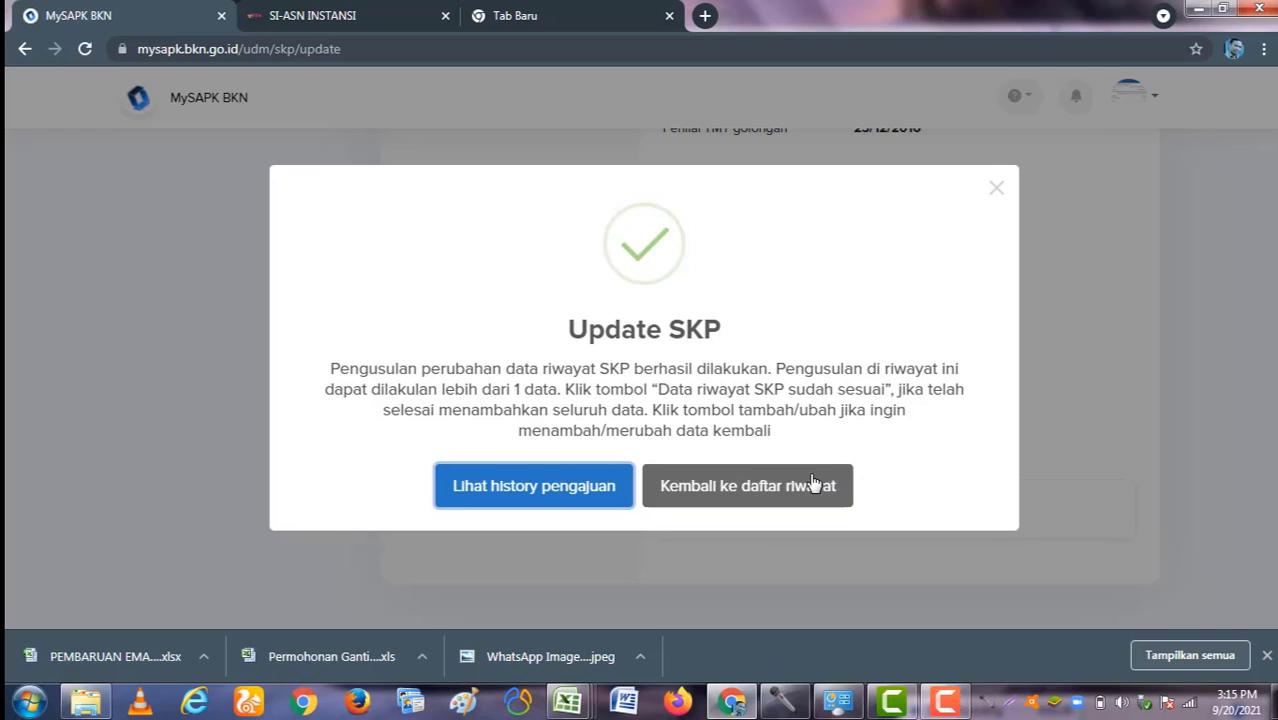
{"action": "left_click", "coordinate": [738, 490]}
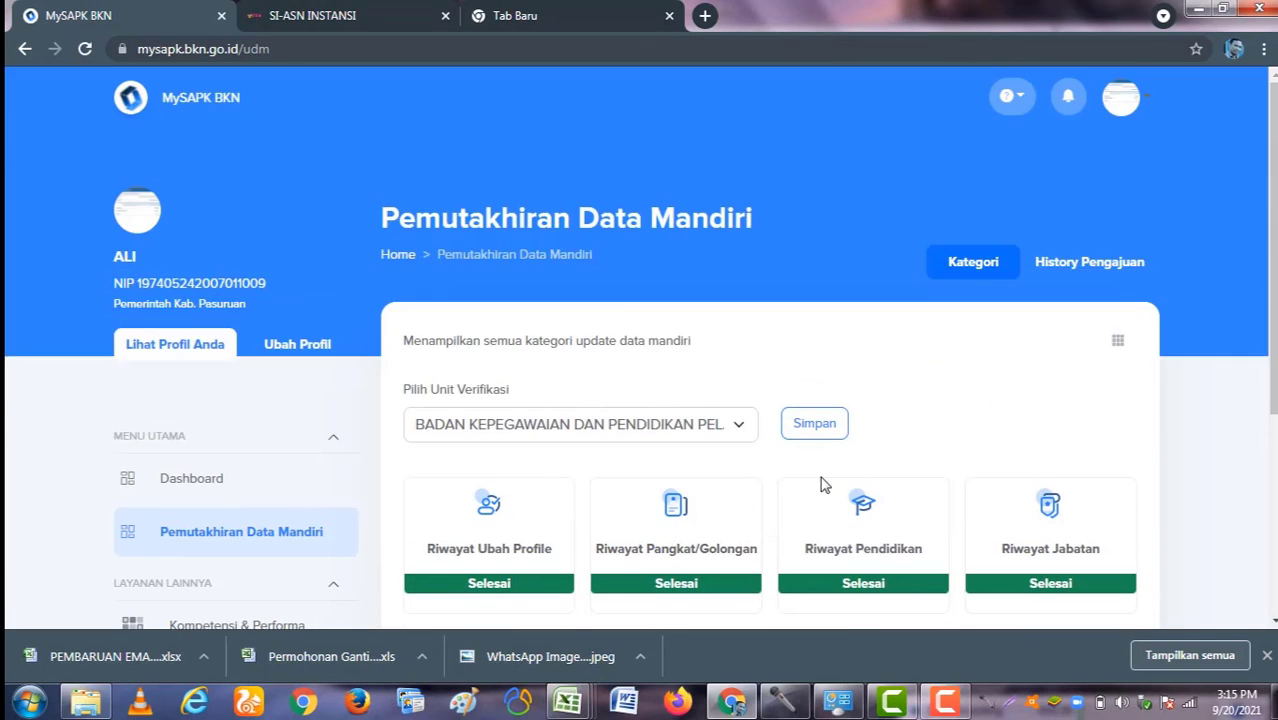
Step: Reopen the Riwayat SKP card to list the four 2017–2020 SKP records
{"action": "scroll", "coordinate": [825, 486], "scroll_direction": "down", "scroll_amount": 3}
{"action": "scroll", "coordinate": [825, 486], "scroll_direction": "down", "scroll_amount": 1}
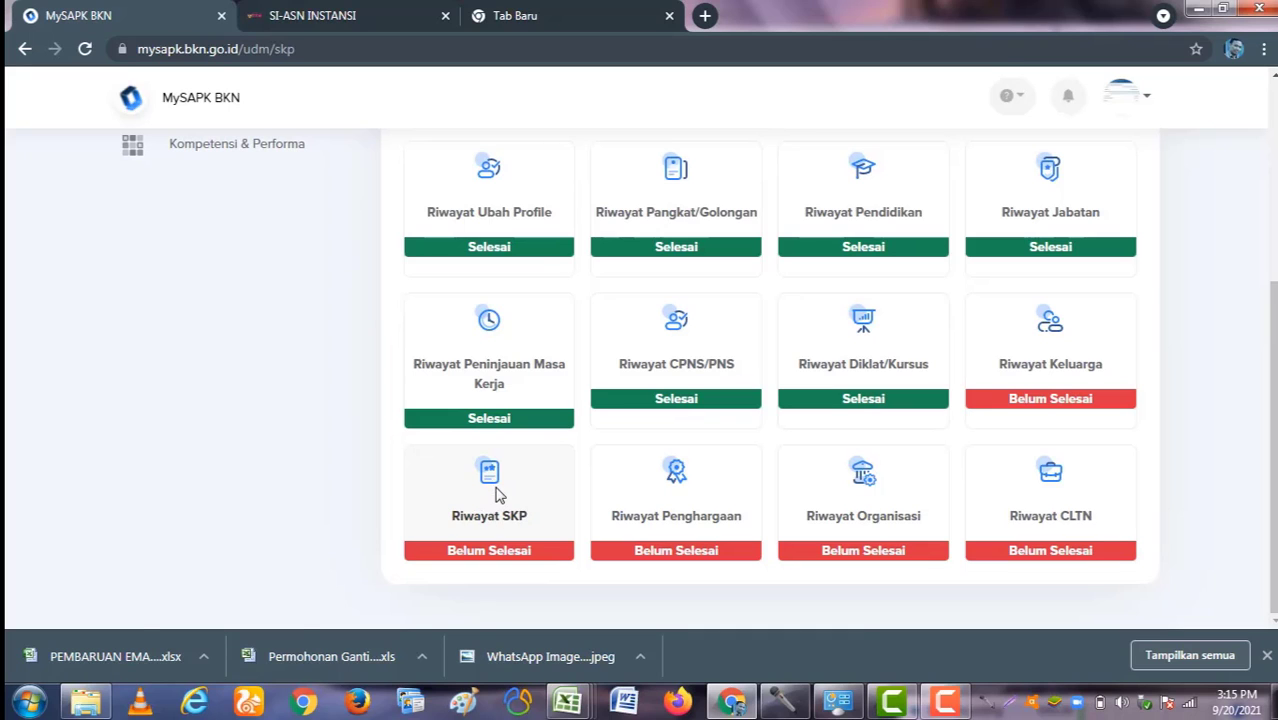
{"action": "left_click", "coordinate": [498, 494]}
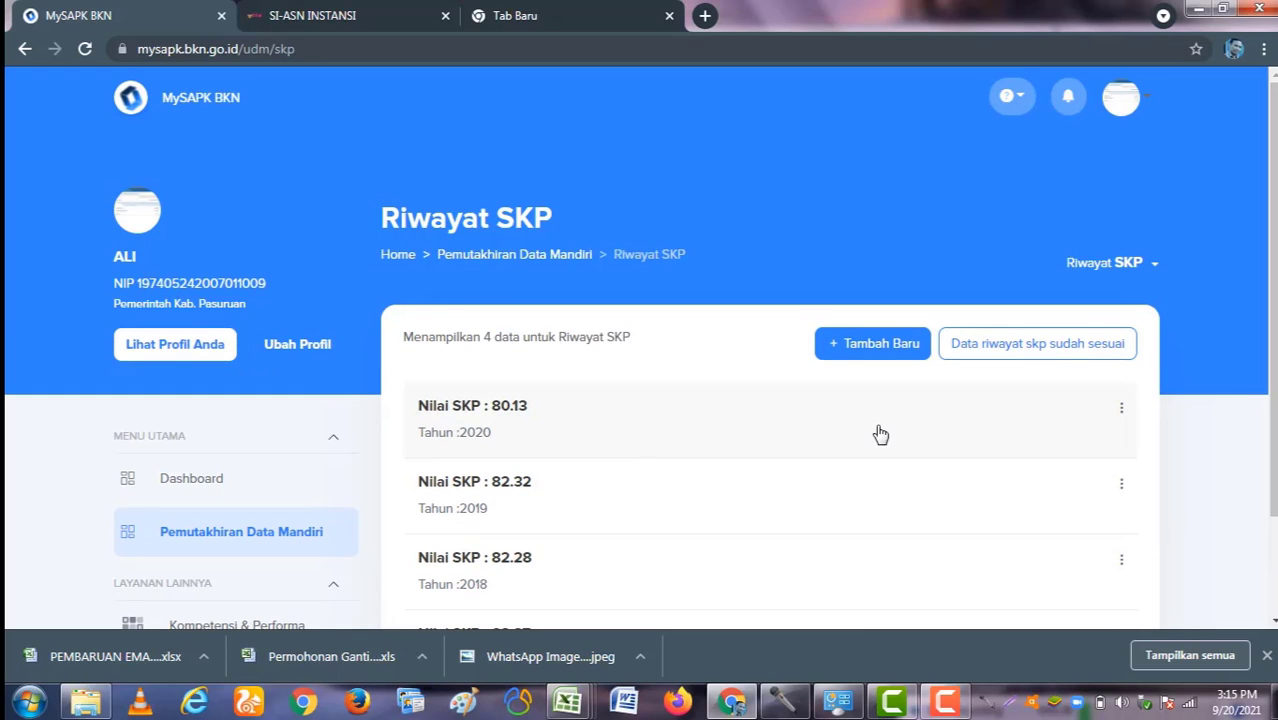
{"action": "scroll", "coordinate": [880, 434], "scroll_direction": "down", "scroll_amount": 1}
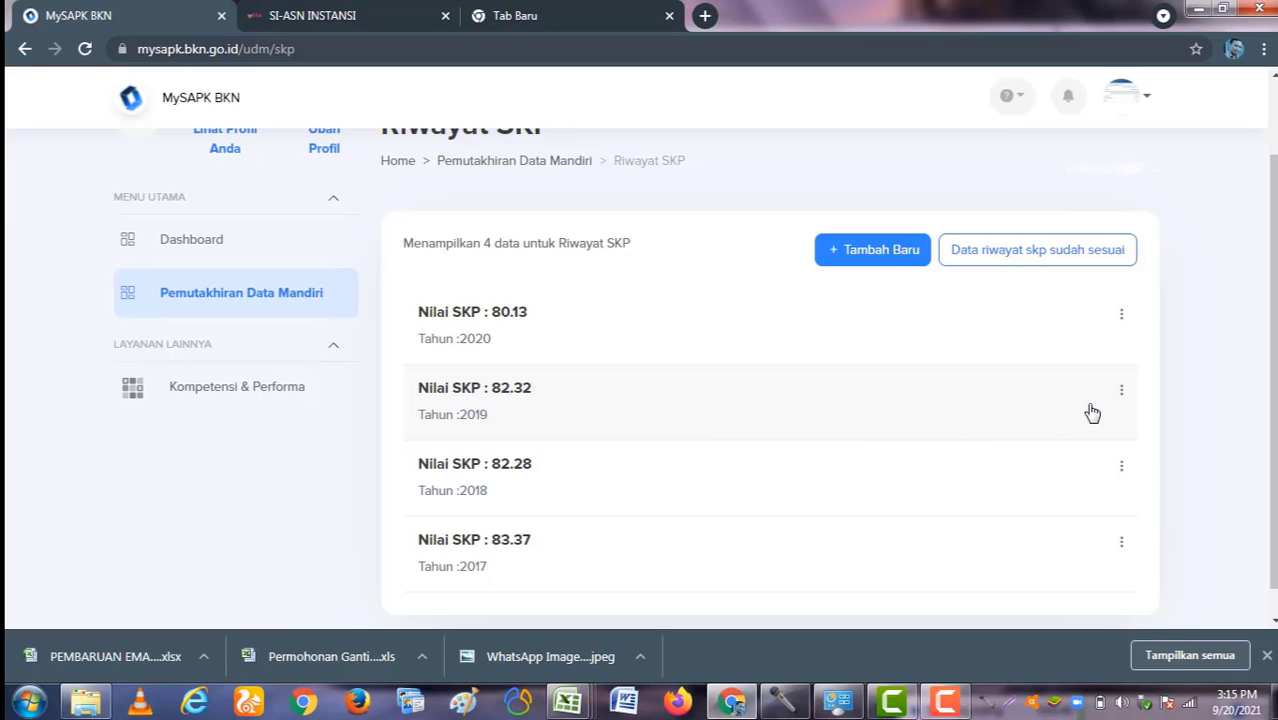
Step: Start editing the 2019 SKP record and continue to the supporting document step
{"action": "left_click", "coordinate": [1121, 392]}
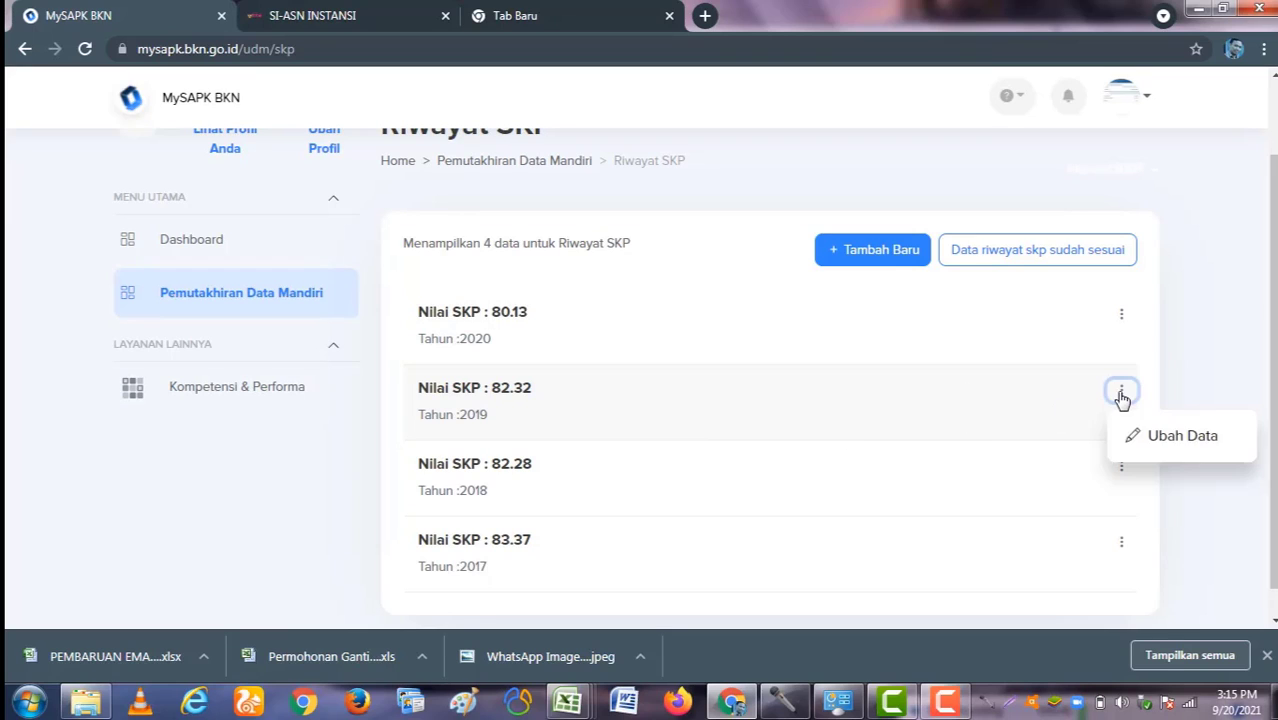
{"action": "left_click", "coordinate": [1138, 440]}
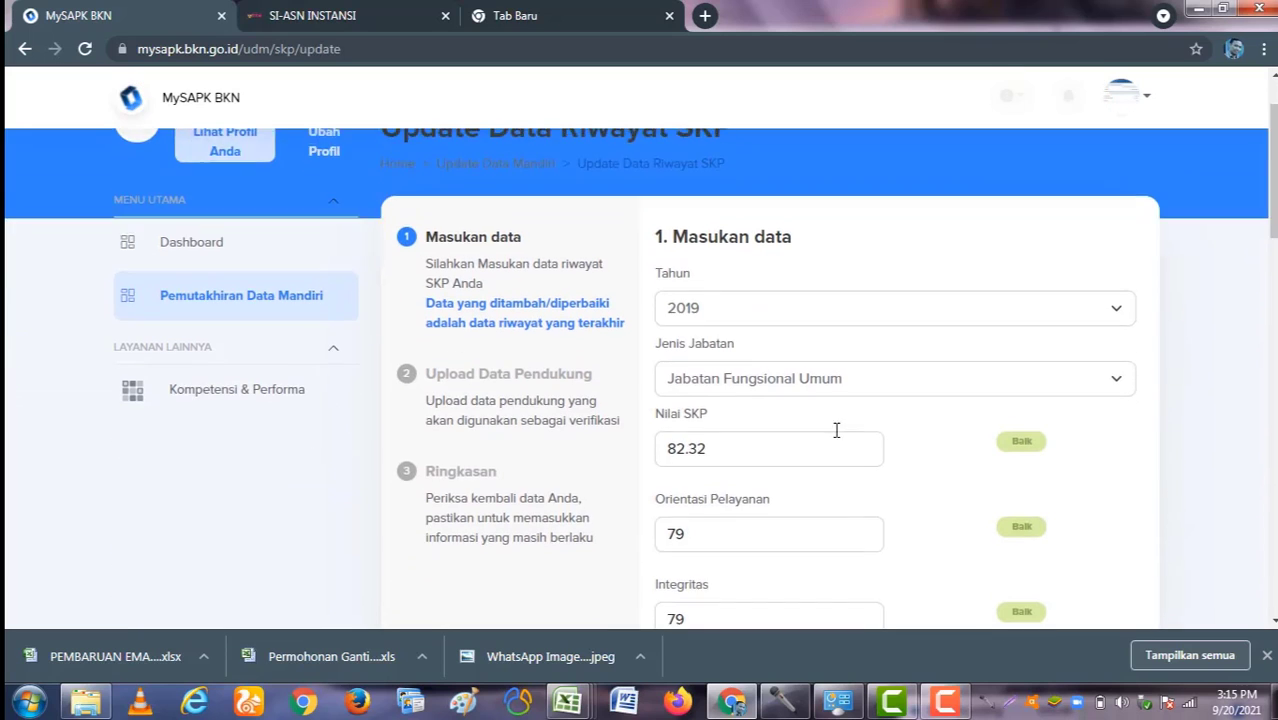
{"action": "scroll", "coordinate": [787, 362], "scroll_direction": "down", "scroll_amount": 3}
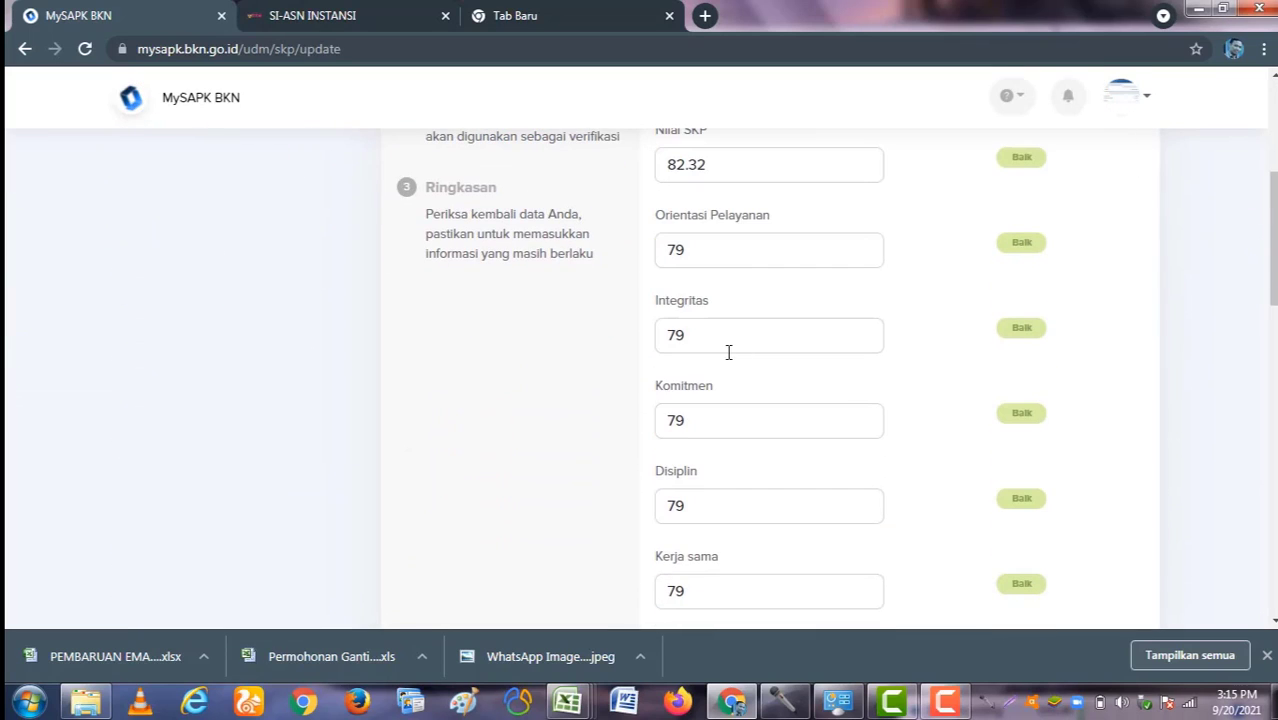
{"action": "scroll", "coordinate": [760, 338], "scroll_direction": "down", "scroll_amount": 2}
{"action": "scroll", "coordinate": [810, 320], "scroll_direction": "up", "scroll_amount": 1}
{"action": "scroll", "coordinate": [790, 320], "scroll_direction": "down", "scroll_amount": 4}
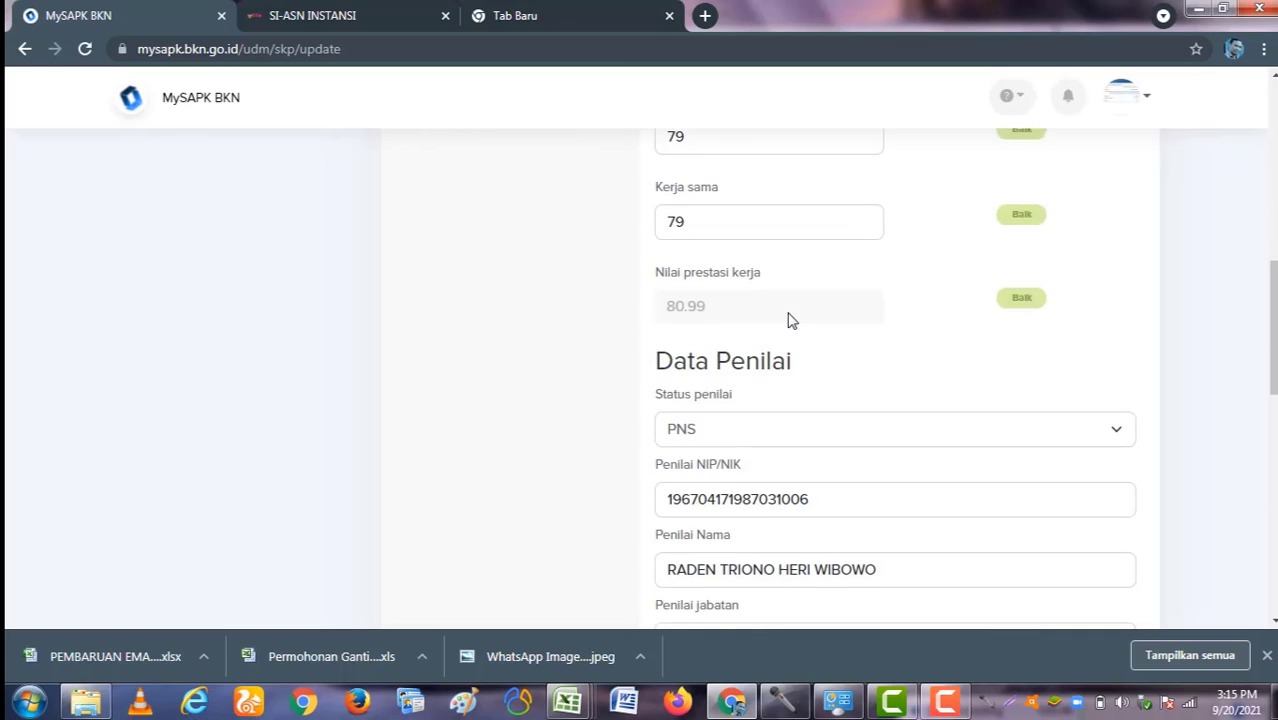
{"action": "scroll", "coordinate": [787, 320], "scroll_direction": "down", "scroll_amount": 7}
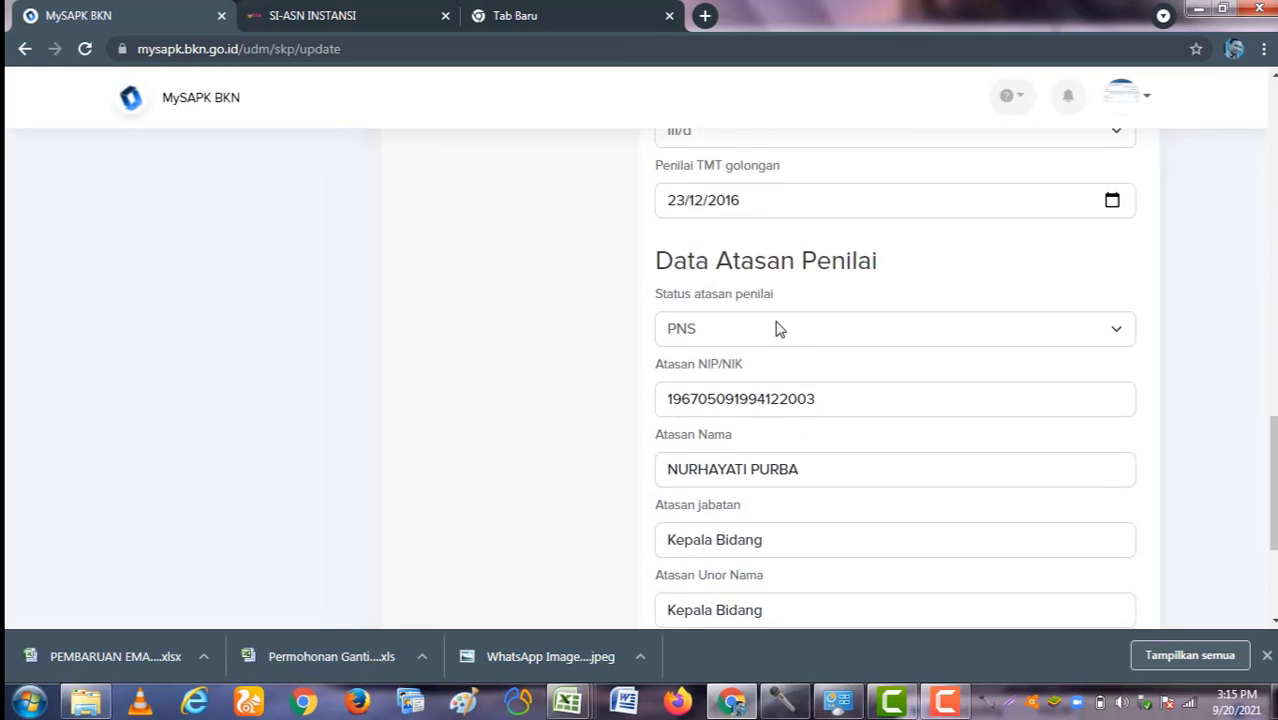
{"action": "scroll", "coordinate": [770, 351], "scroll_direction": "down", "scroll_amount": 2}
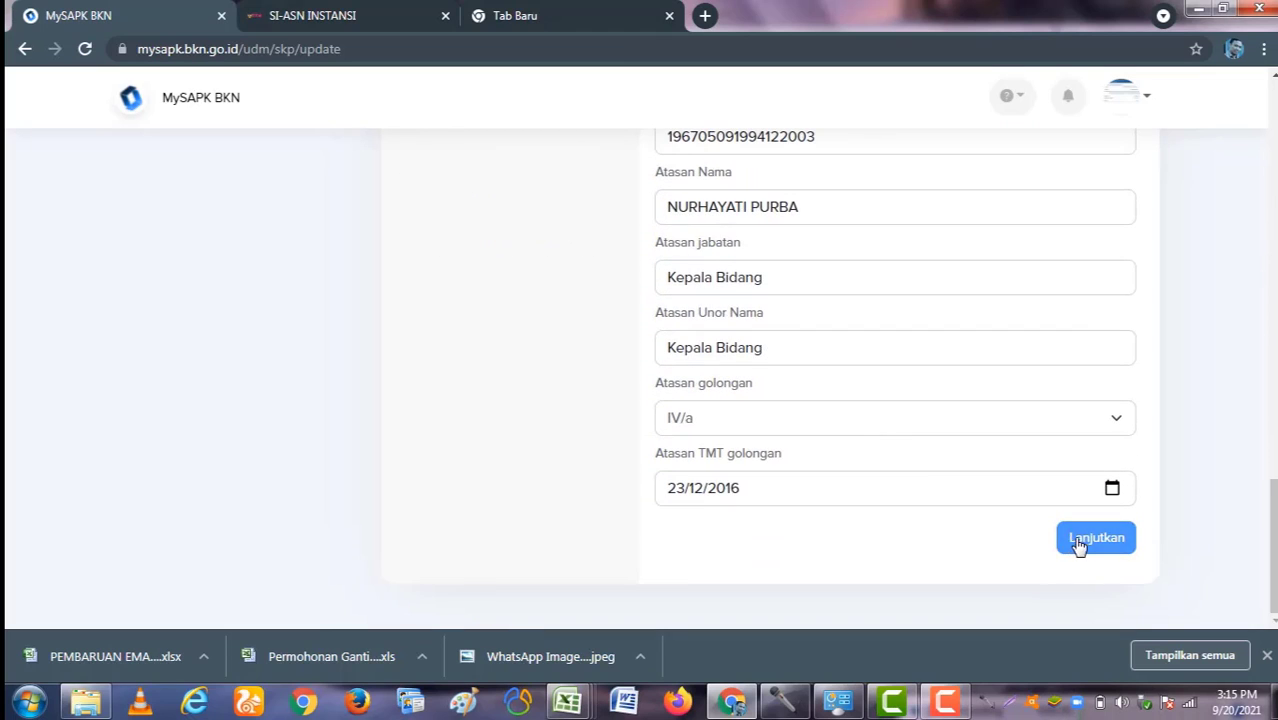
{"action": "left_click", "coordinate": [1078, 545]}
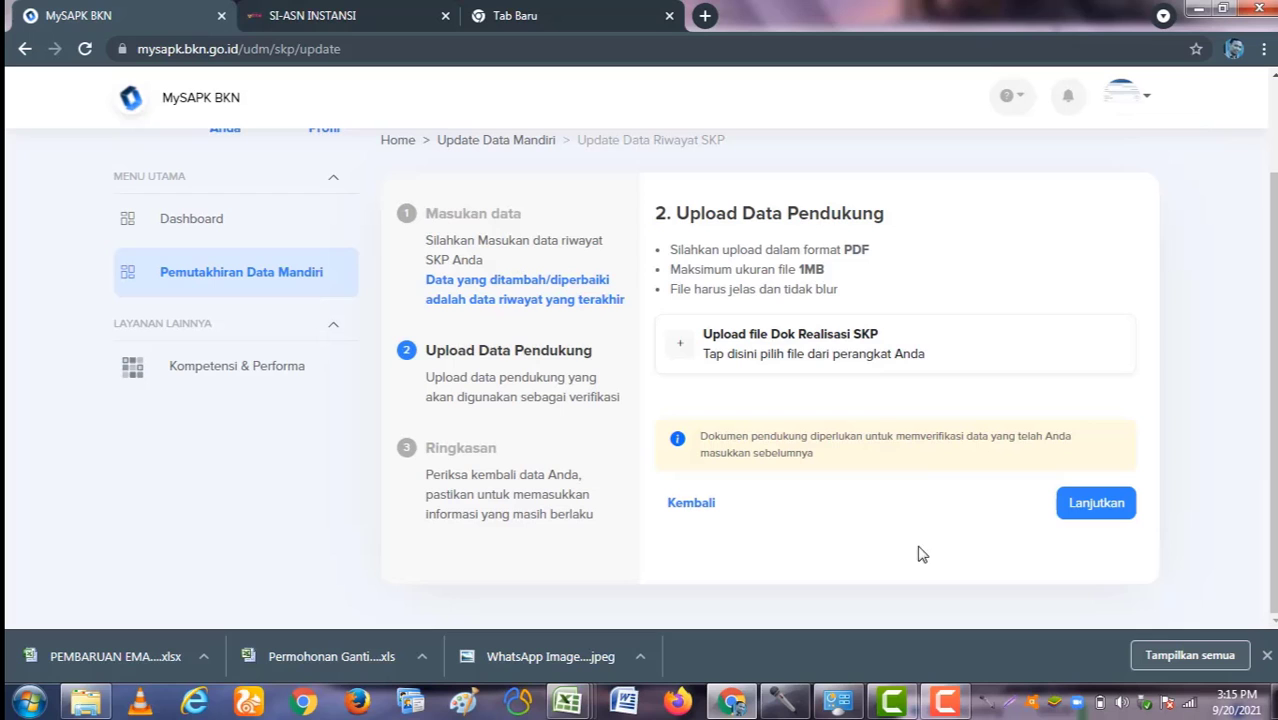
Step: Attach SKP_2019.pdf as the Dok Realisasi SKP document
{"action": "left_click", "coordinate": [779, 350]}
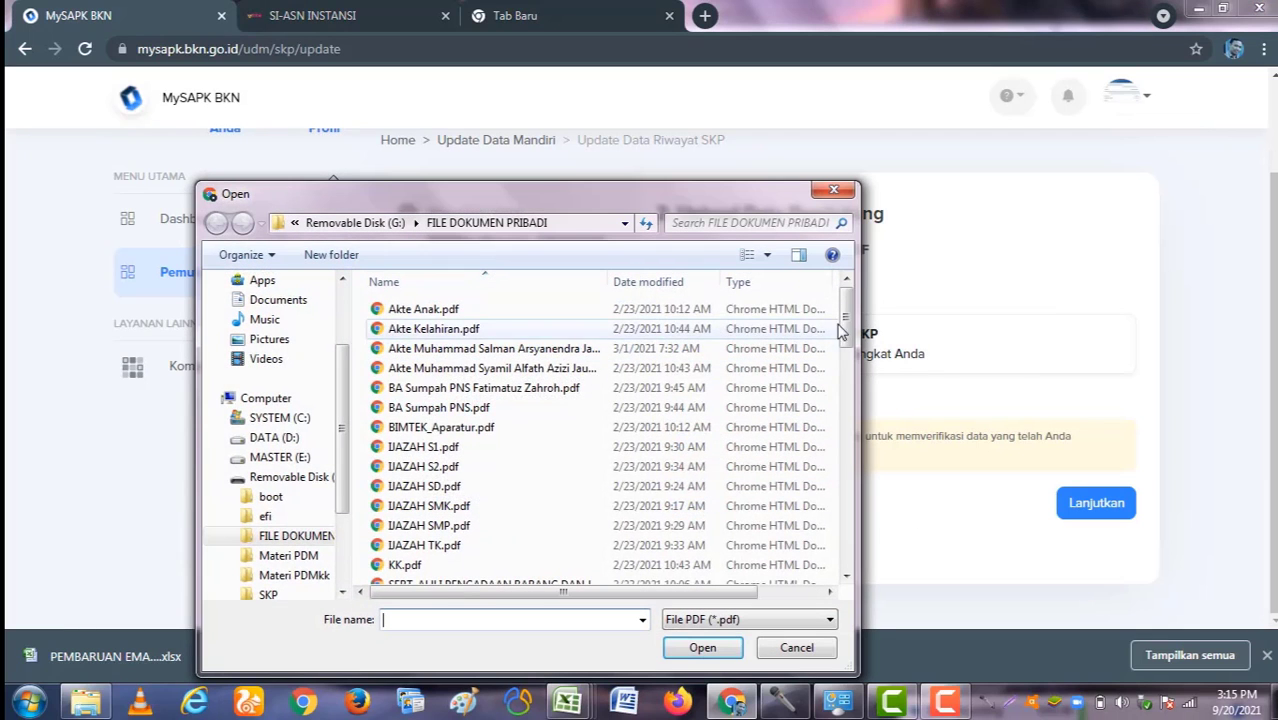
{"action": "scroll", "coordinate": [848, 342], "scroll_direction": "down", "scroll_amount": 1}
{"action": "left_click_drag", "start_coordinate": [848, 342], "coordinate": [812, 510]}
{"action": "double_click", "coordinate": [508, 430]}
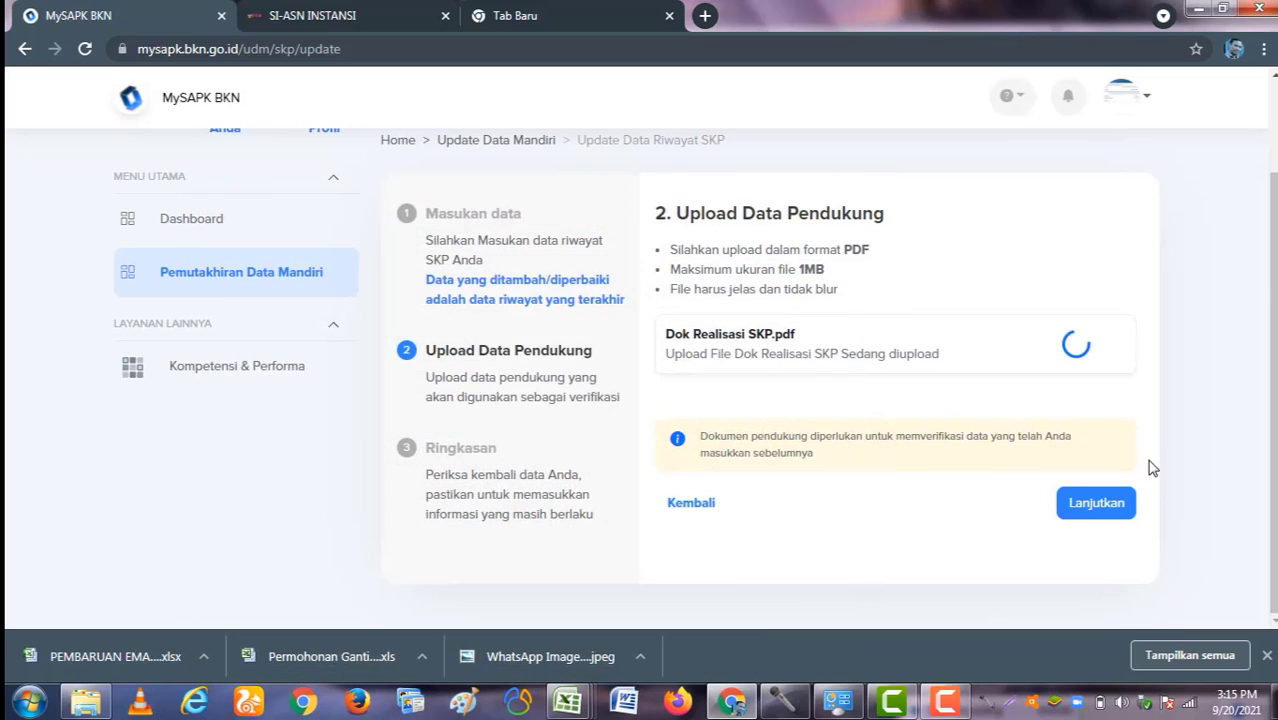
Step: Continue to the Ringkasan, tick the declaration, and submit the 2019 SKP update with Kirim
{"action": "left_click", "coordinate": [1094, 505]}
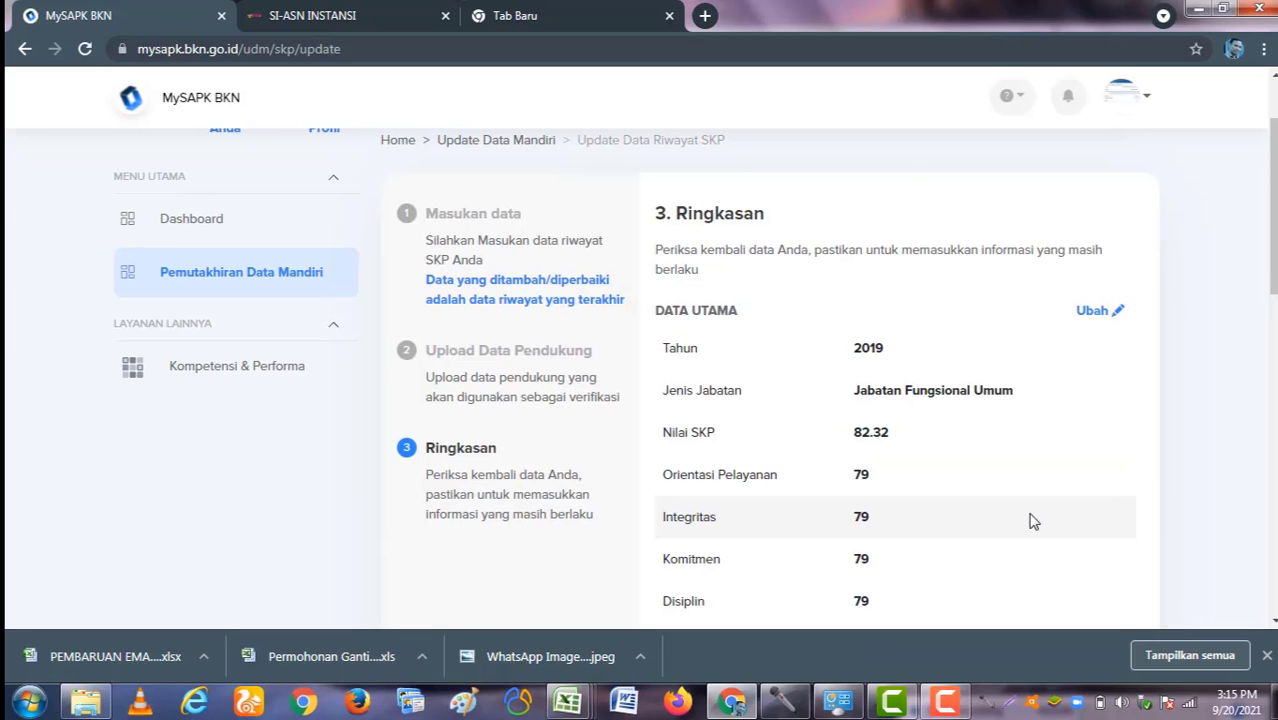
{"action": "scroll", "coordinate": [988, 482], "scroll_direction": "down", "scroll_amount": 9}
{"action": "scroll", "coordinate": [984, 477], "scroll_direction": "down", "scroll_amount": 3}
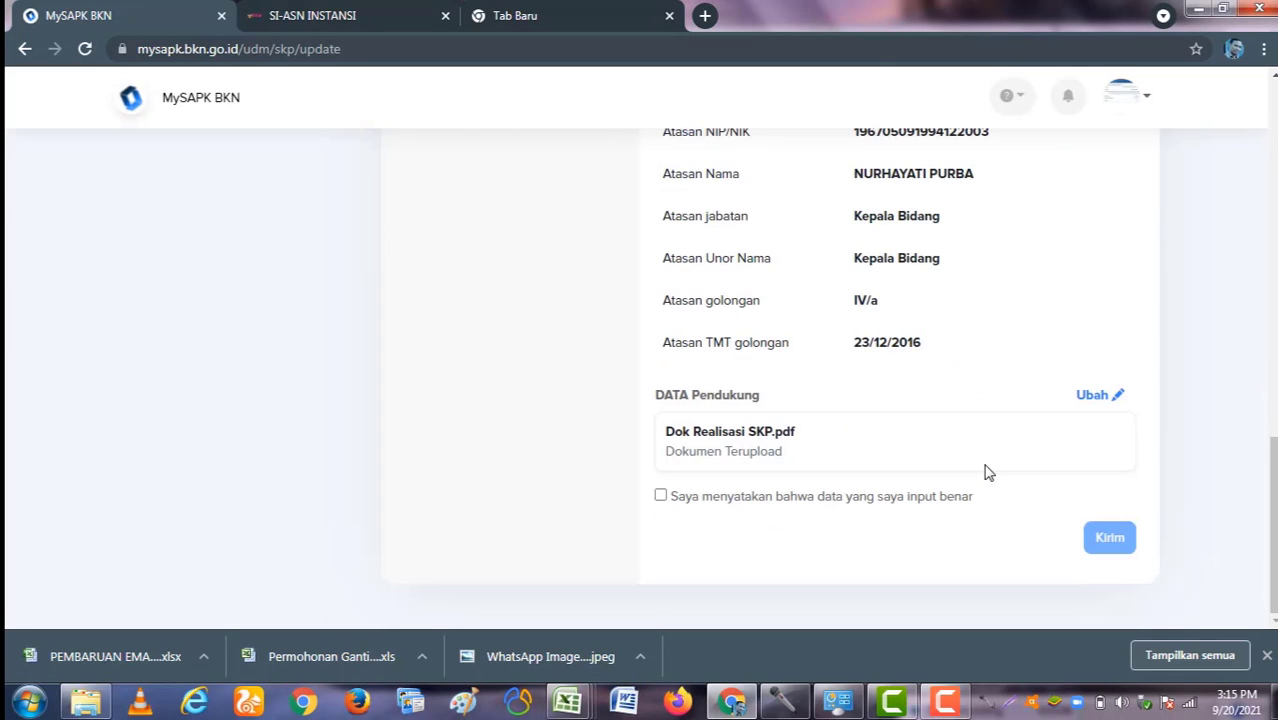
{"action": "left_click", "coordinate": [661, 497]}
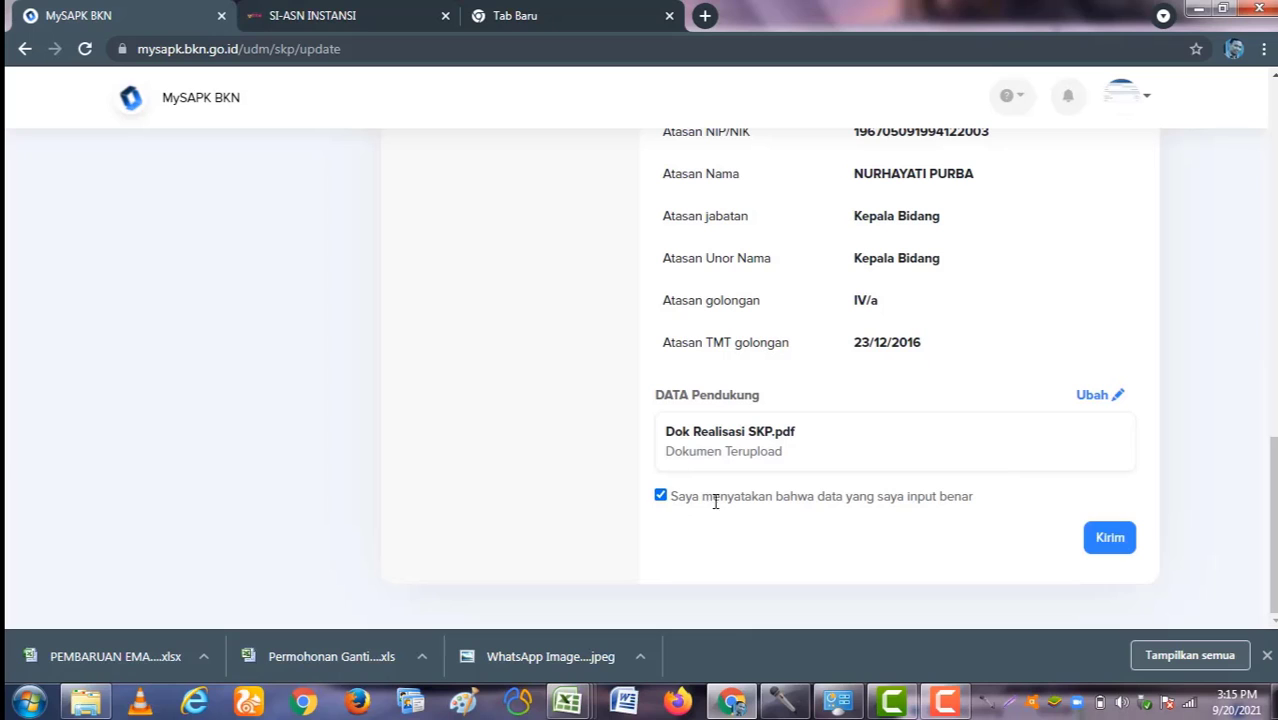
{"action": "left_click", "coordinate": [1108, 540]}
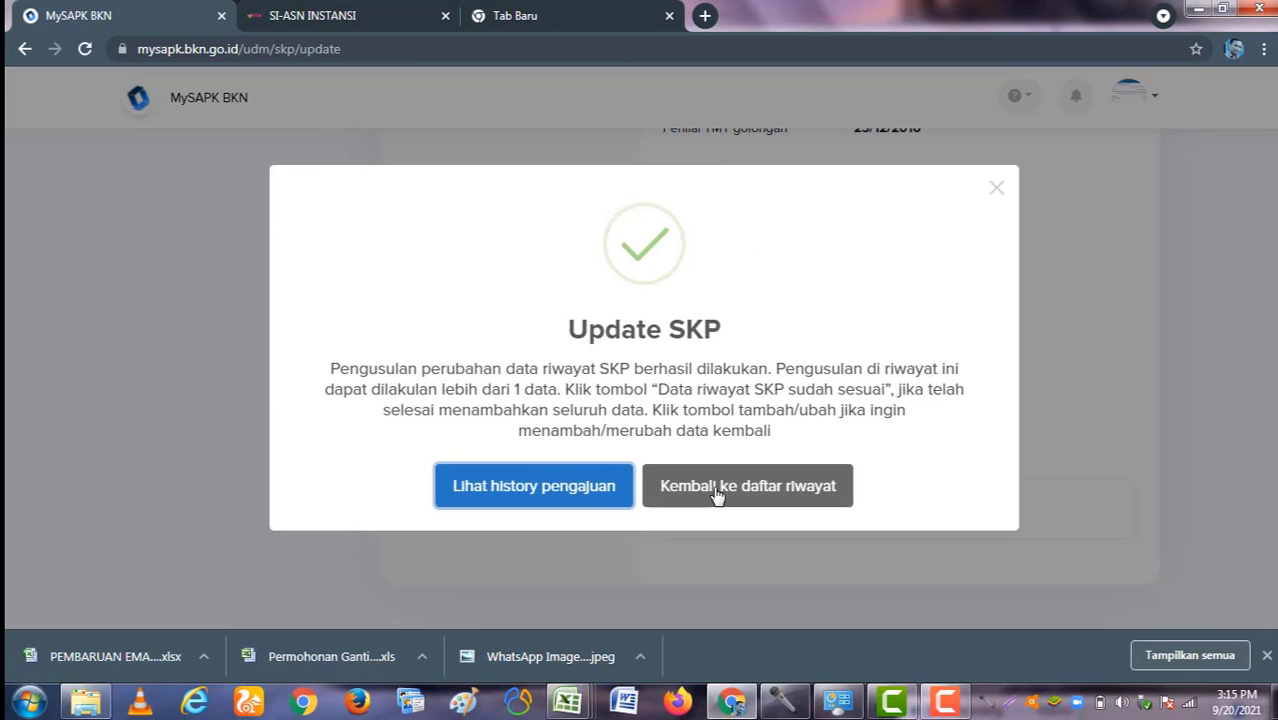
Step: Return to the category list and reopen the Riwayat SKP records
{"action": "left_click", "coordinate": [716, 488]}
{"action": "scroll", "coordinate": [716, 479], "scroll_direction": "down", "scroll_amount": 4}
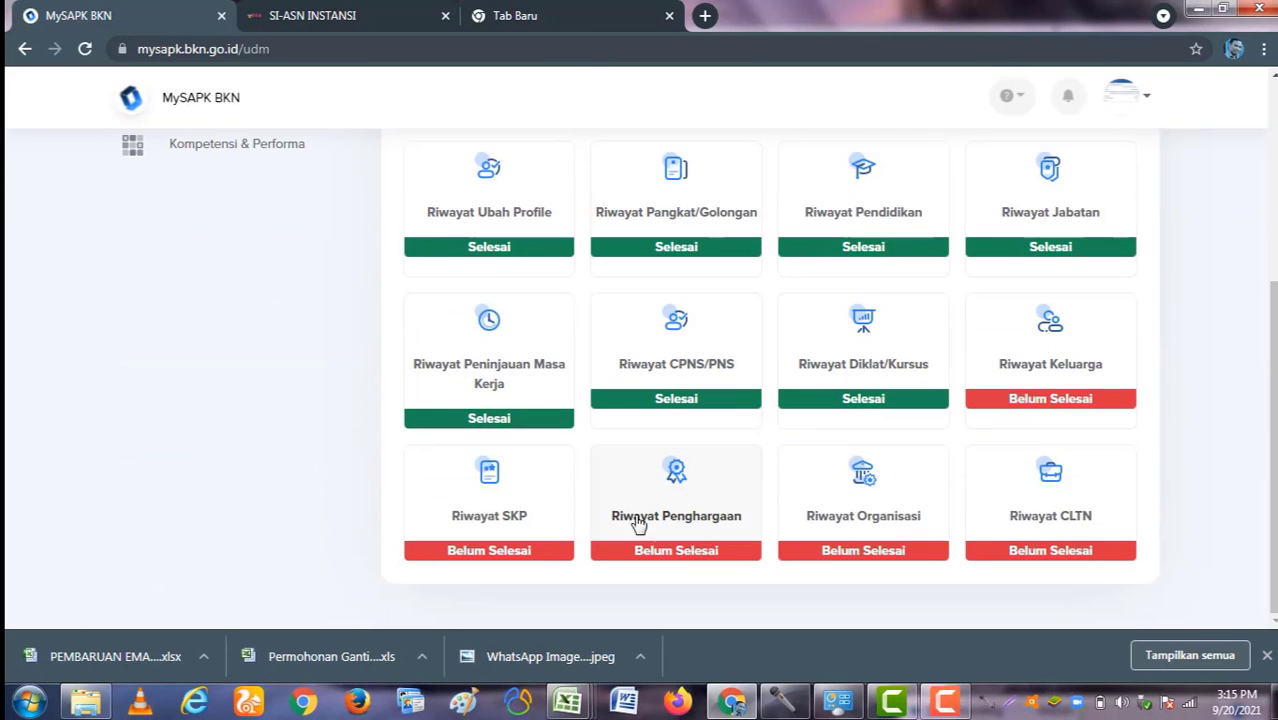
{"action": "left_click", "coordinate": [482, 520]}
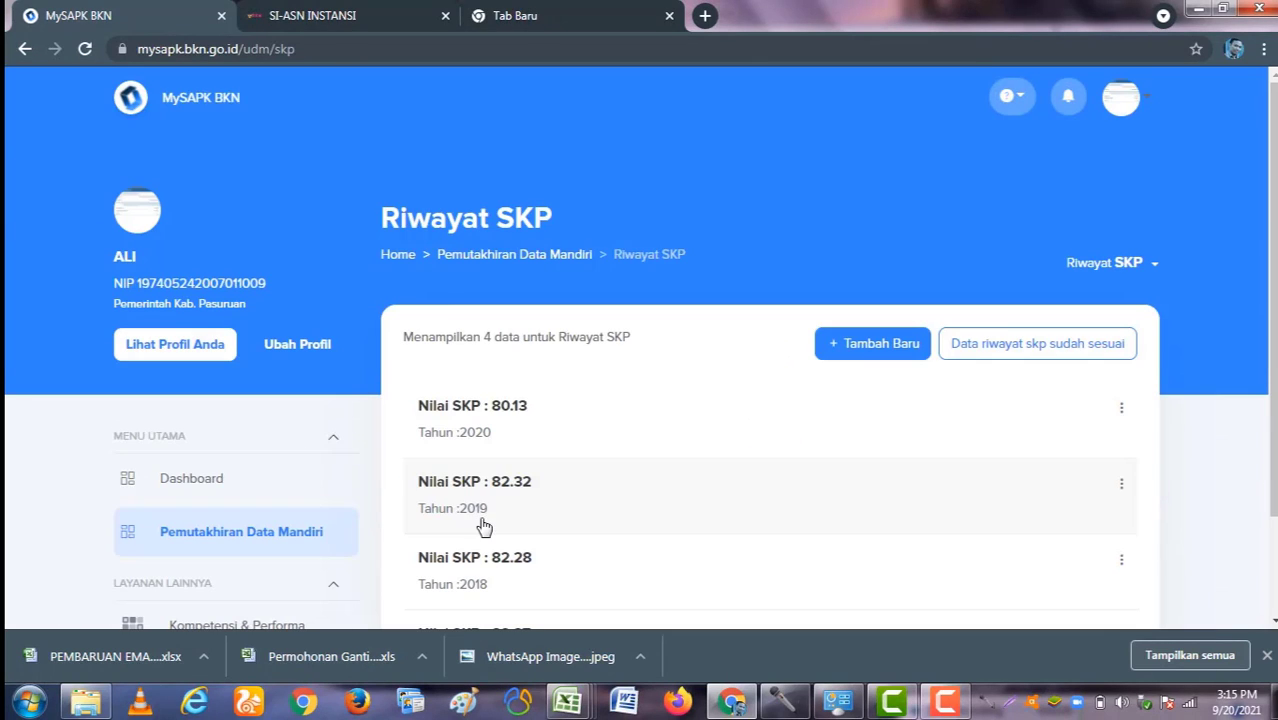
{"action": "scroll", "coordinate": [567, 470], "scroll_direction": "down", "scroll_amount": 1}
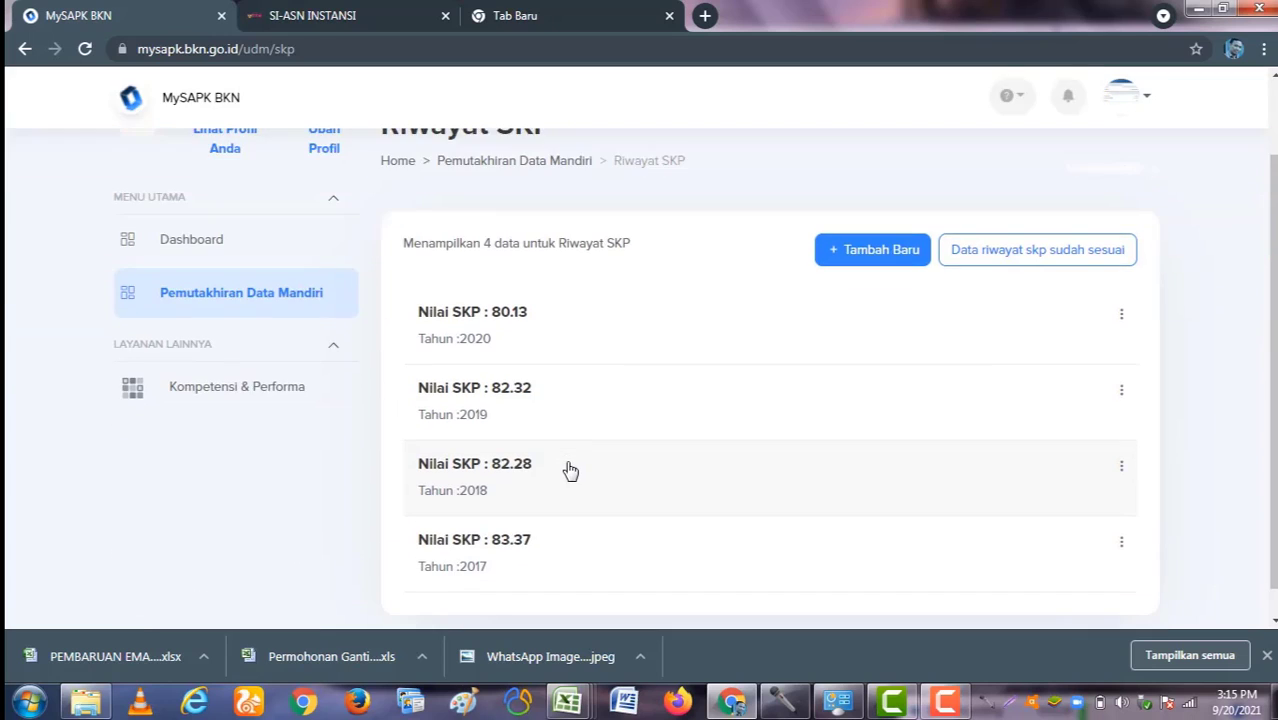
{"action": "scroll", "coordinate": [567, 470], "scroll_direction": "up", "scroll_amount": 1}
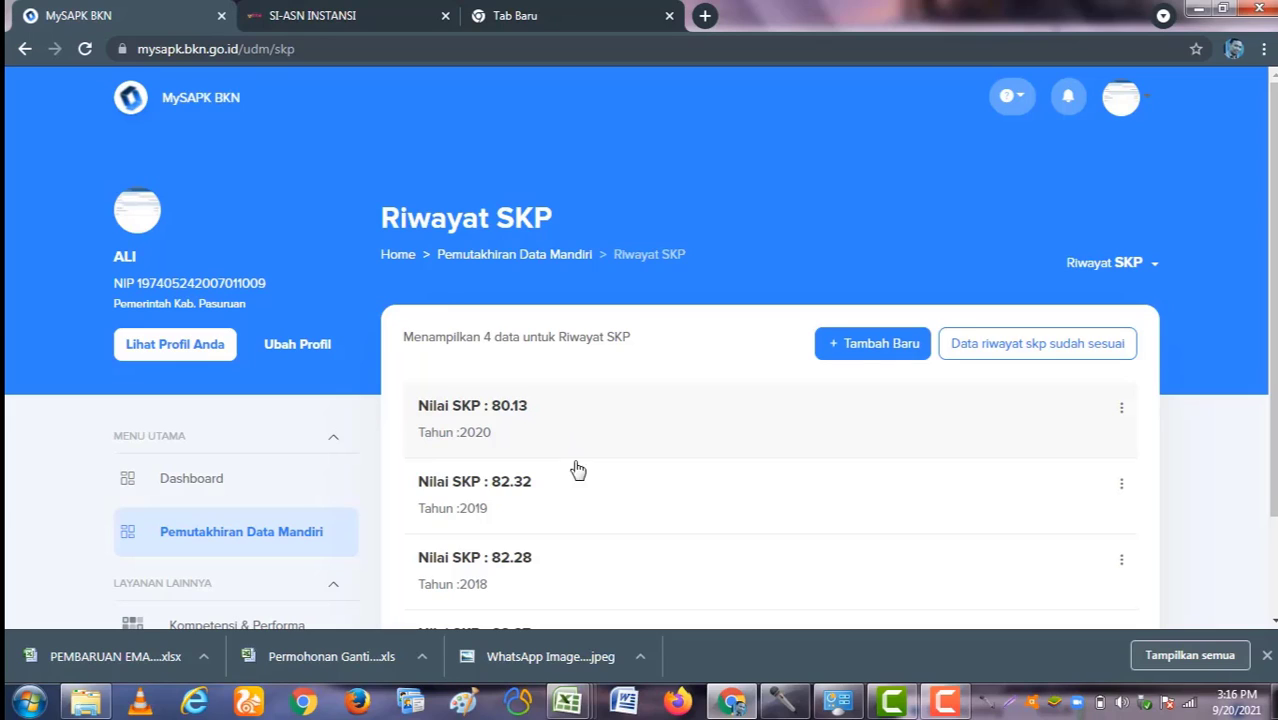
Step: Open a new SKP record via Tambah Baru and browse the Tahun, Jenis Jabatan and assessor status options unchanged
{"action": "left_click", "coordinate": [850, 352]}
{"action": "scroll", "coordinate": [847, 420], "scroll_direction": "down", "scroll_amount": 1}
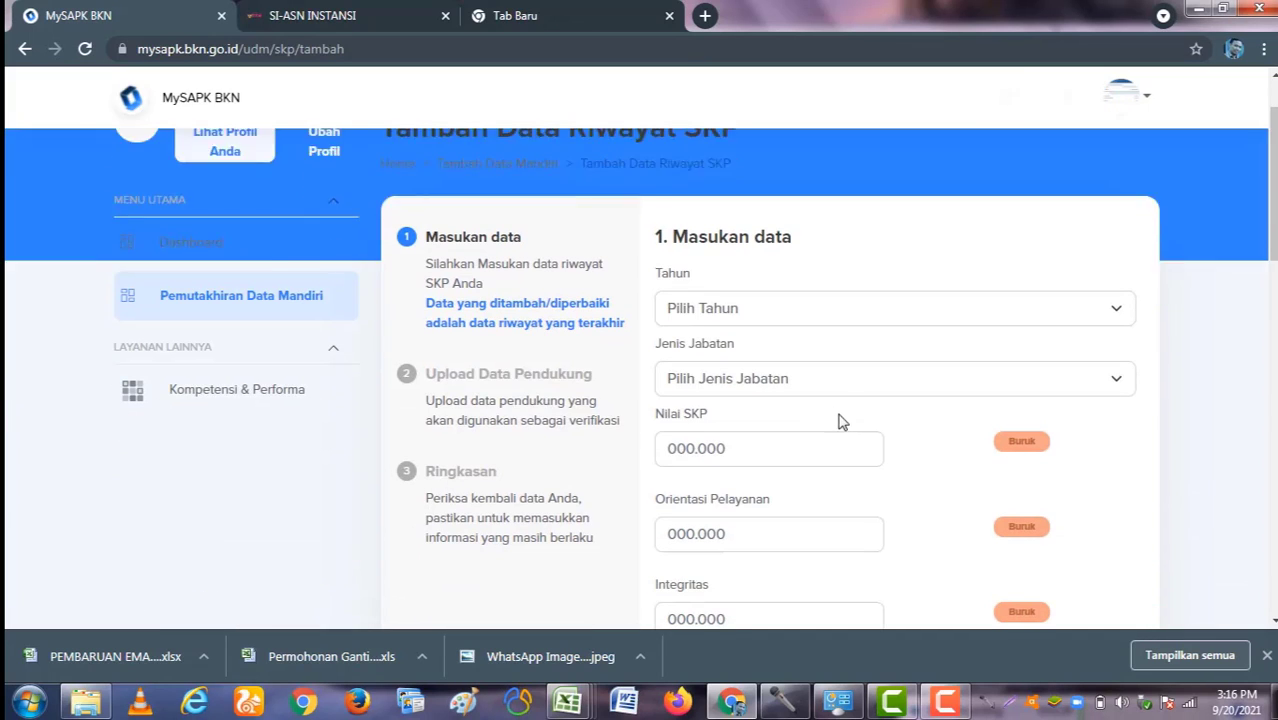
{"action": "left_click", "coordinate": [792, 306]}
{"action": "left_click", "coordinate": [800, 276]}
{"action": "left_click", "coordinate": [780, 395]}
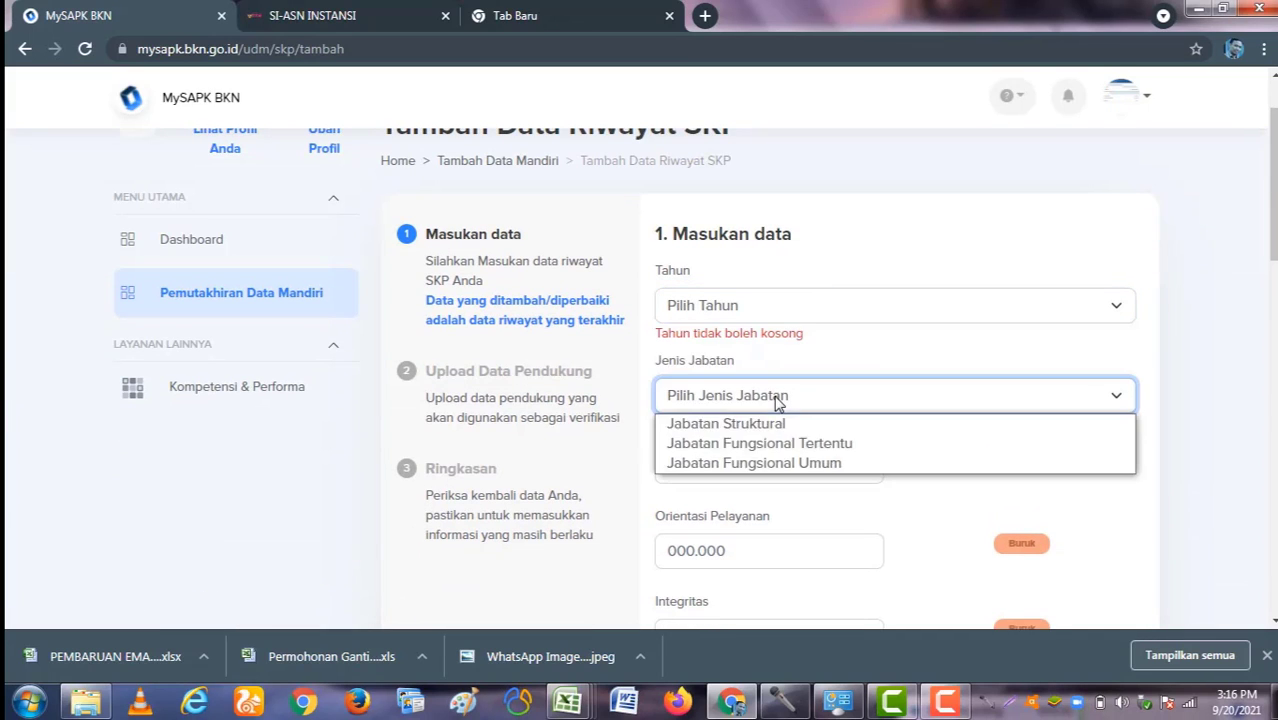
{"action": "left_click", "coordinate": [825, 360]}
{"action": "scroll", "coordinate": [815, 370], "scroll_direction": "down", "scroll_amount": 2}
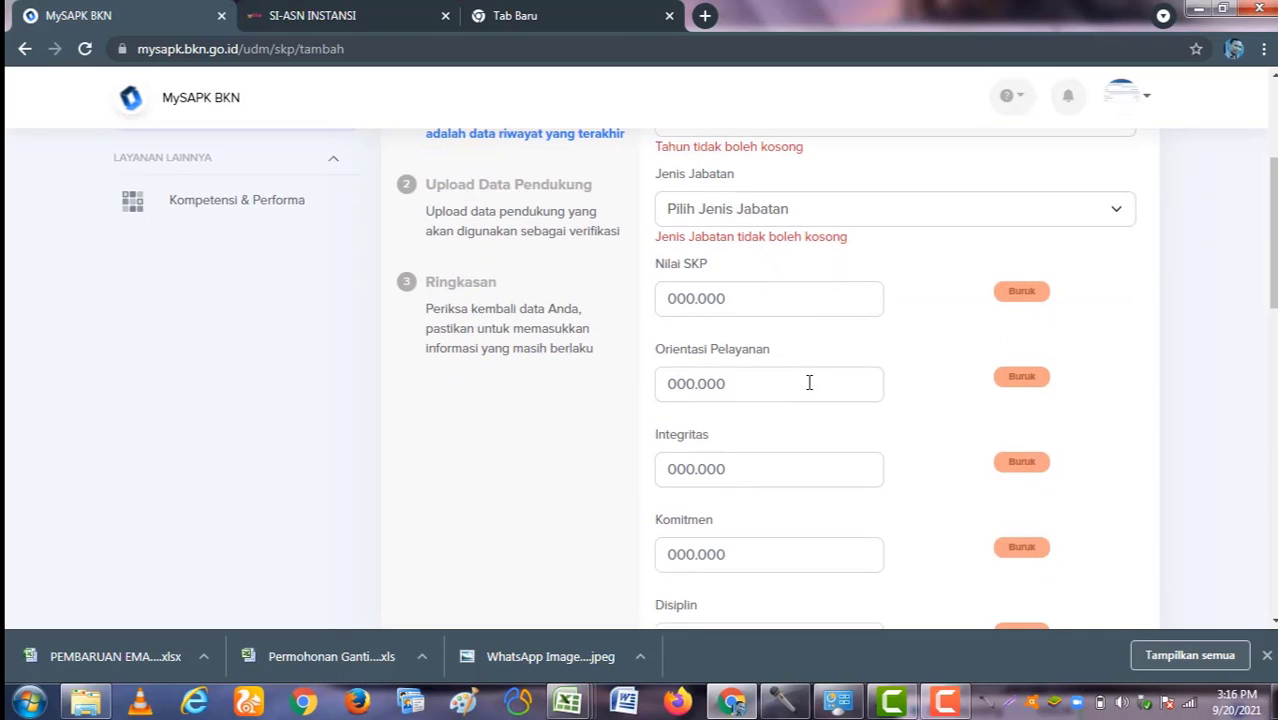
{"action": "scroll", "coordinate": [750, 324], "scroll_direction": "down", "scroll_amount": 4}
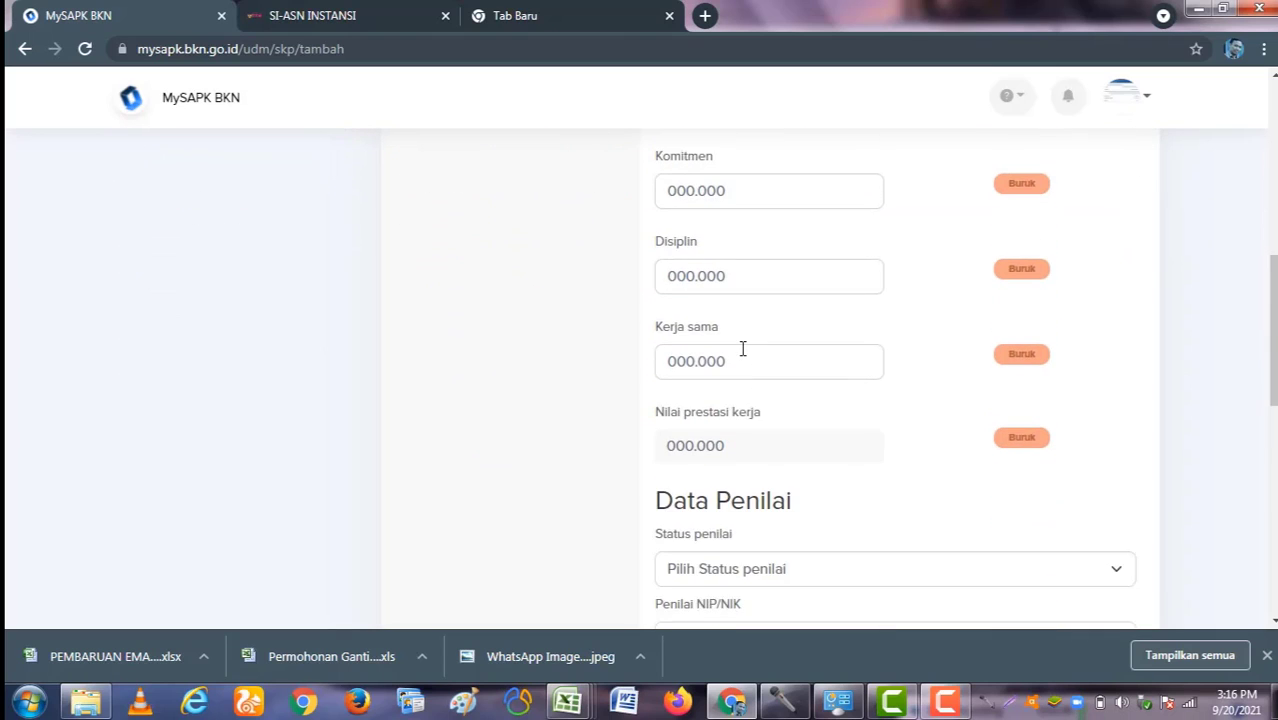
{"action": "scroll", "coordinate": [745, 350], "scroll_direction": "down", "scroll_amount": 2}
{"action": "scroll", "coordinate": [737, 389], "scroll_direction": "down", "scroll_amount": 1}
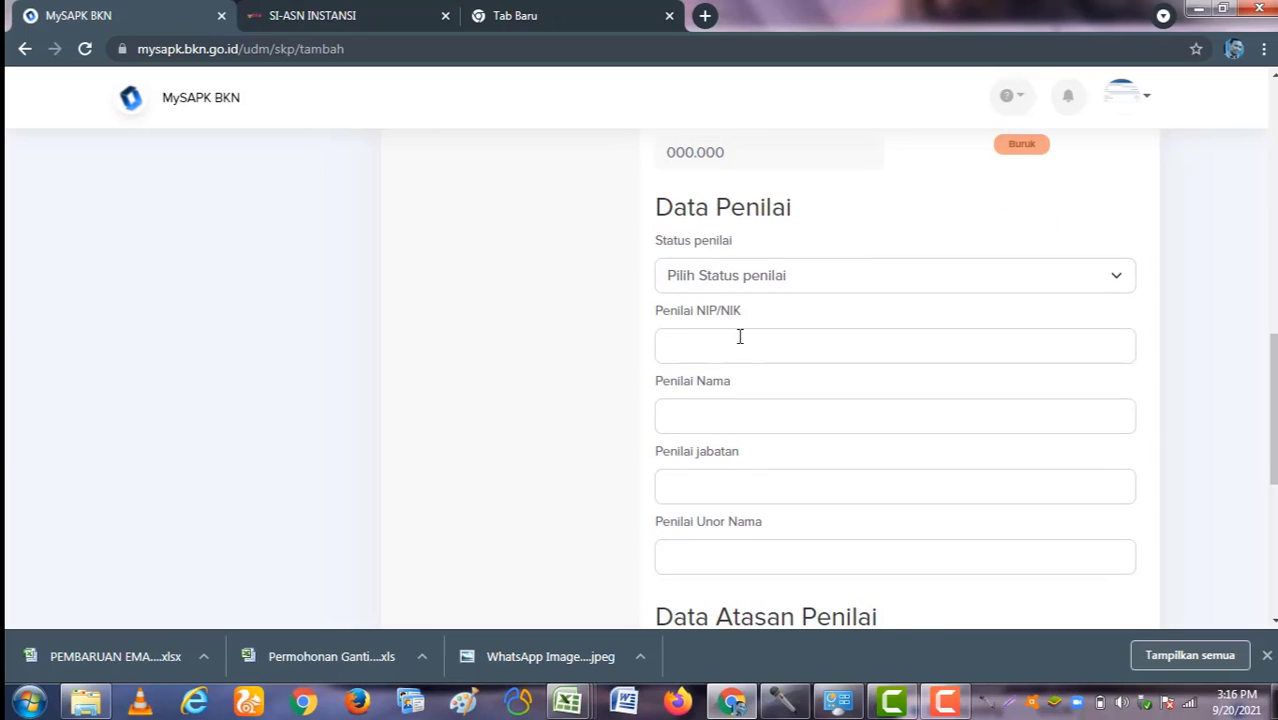
{"action": "left_click", "coordinate": [742, 277]}
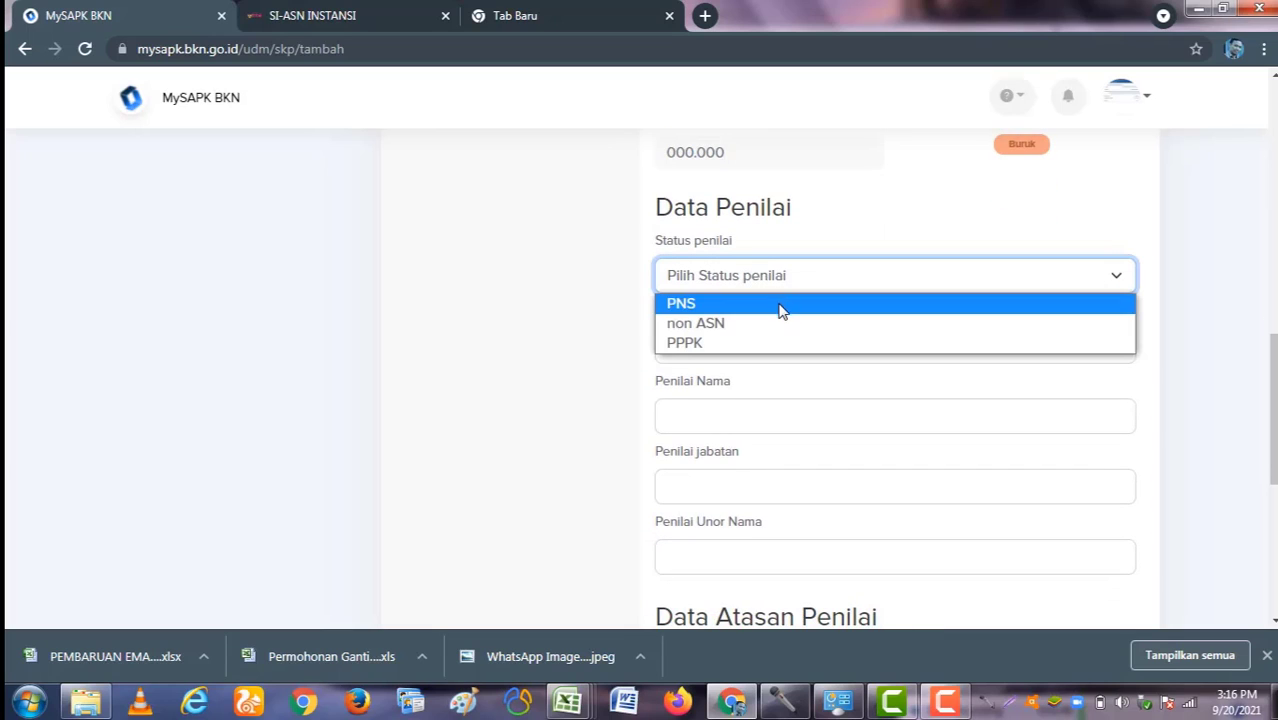
{"action": "left_click", "coordinate": [827, 232]}
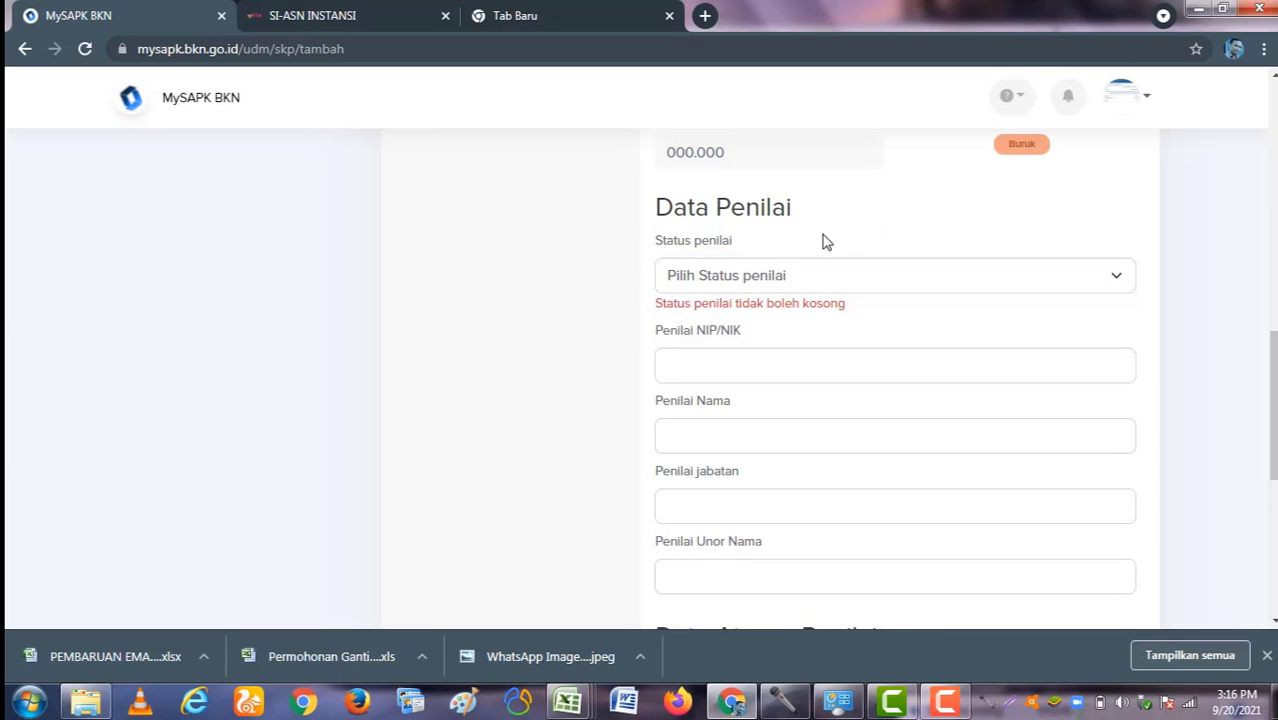
{"action": "scroll", "coordinate": [799, 322], "scroll_direction": "down", "scroll_amount": 2}
{"action": "scroll", "coordinate": [752, 357], "scroll_direction": "down", "scroll_amount": 3}
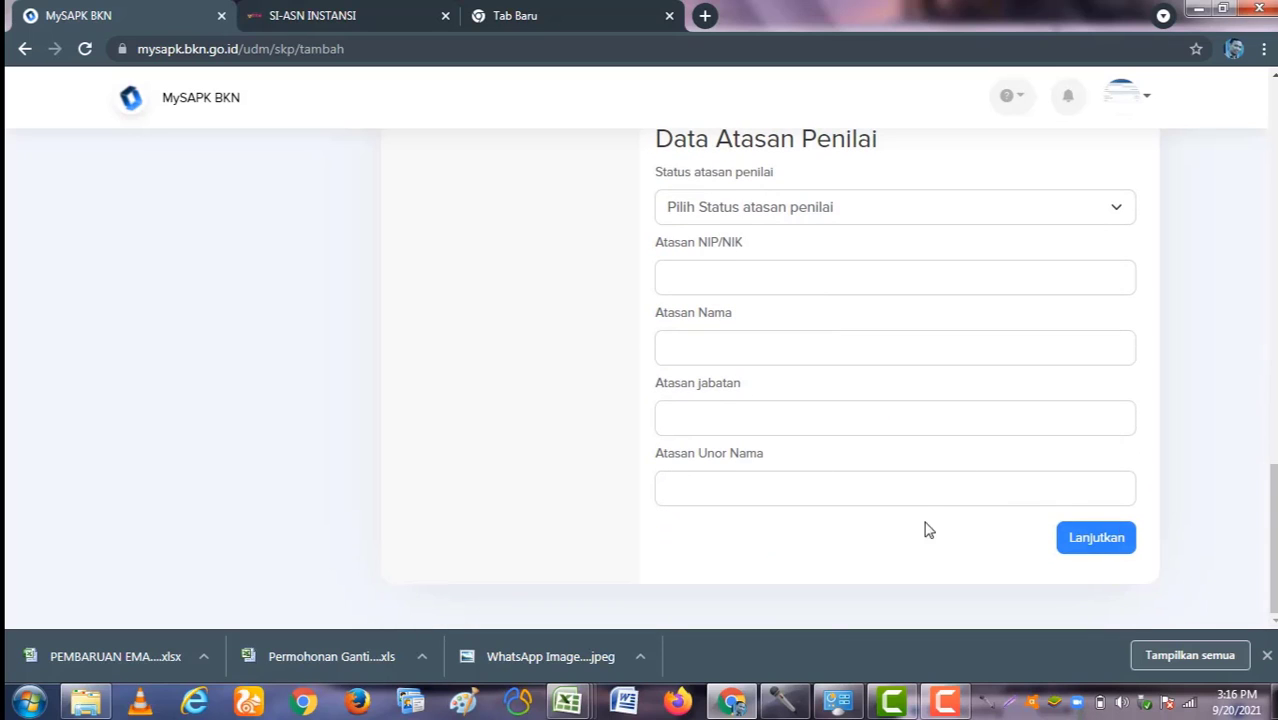
{"action": "scroll", "coordinate": [916, 500], "scroll_direction": "up", "scroll_amount": 10}
{"action": "scroll", "coordinate": [715, 420], "scroll_direction": "up", "scroll_amount": 3}
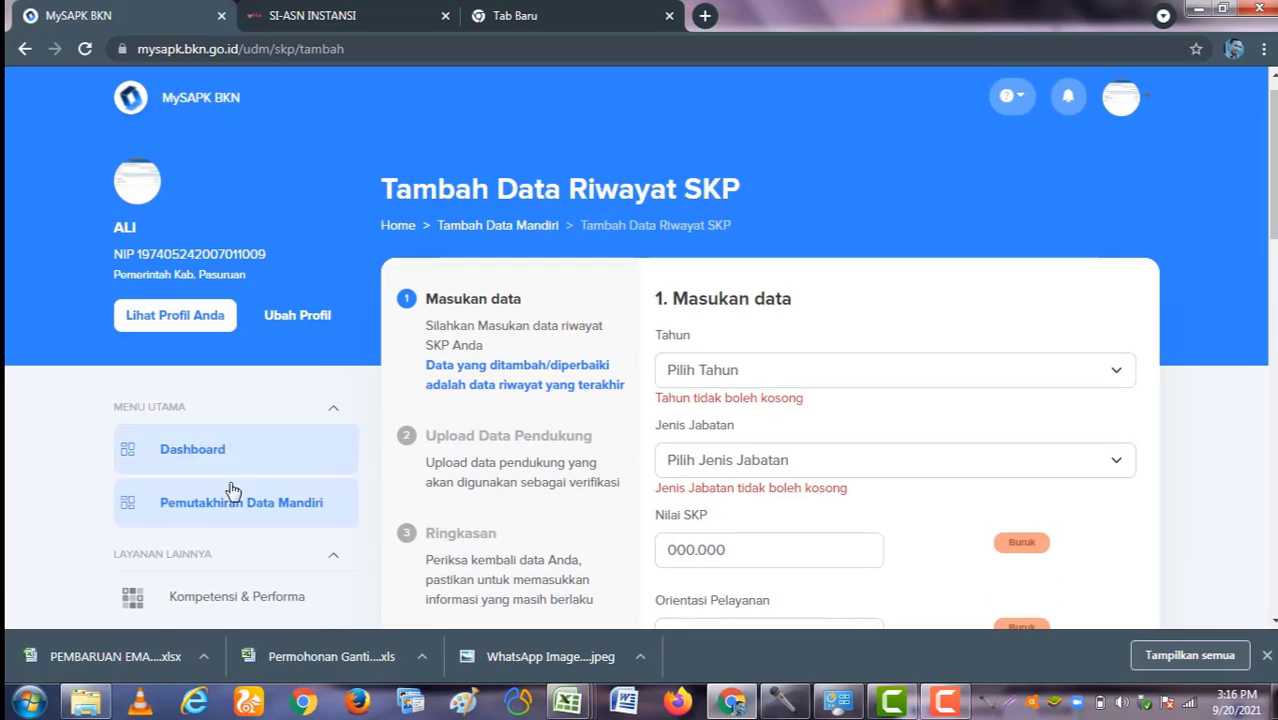
Step: Leave the unsaved SKP form, recheck Riwayat SKP, then return to the Pemutakhiran Data Mandiri tiles
{"action": "left_click", "coordinate": [230, 502]}
{"action": "scroll", "coordinate": [812, 507], "scroll_direction": "down", "scroll_amount": 3}
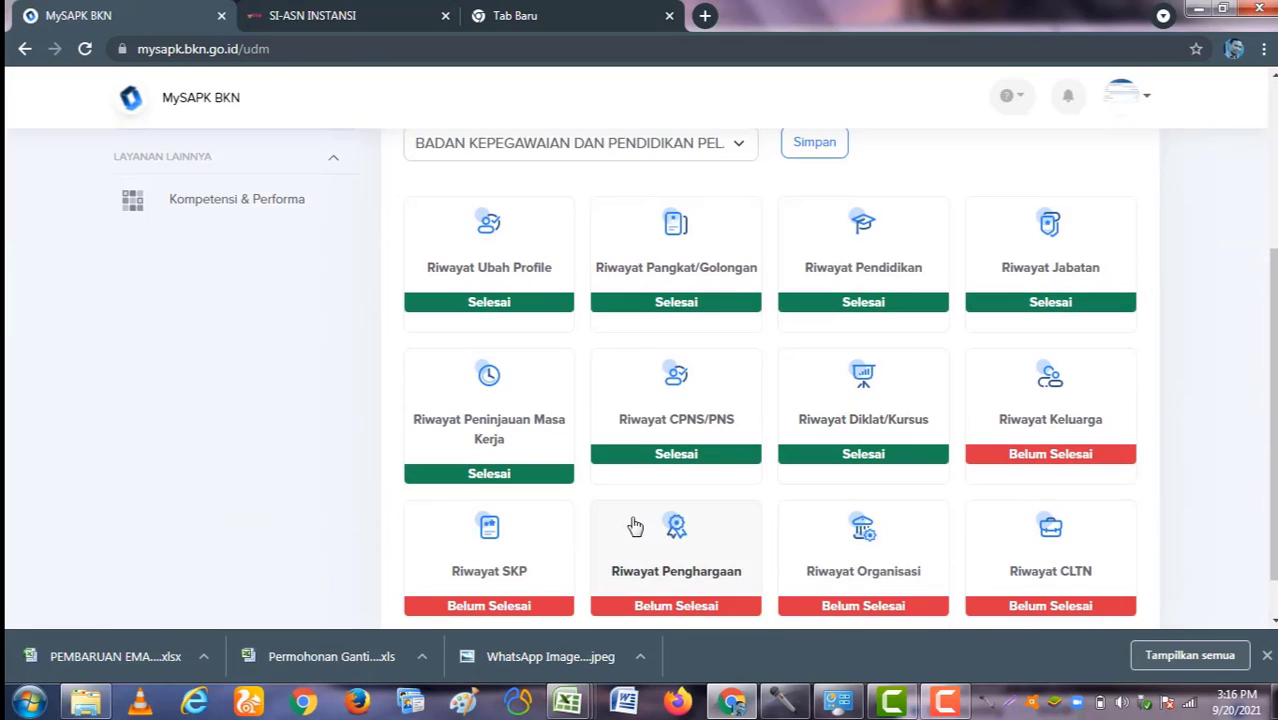
{"action": "scroll", "coordinate": [633, 522], "scroll_direction": "down", "scroll_amount": 1}
{"action": "left_click", "coordinate": [492, 531]}
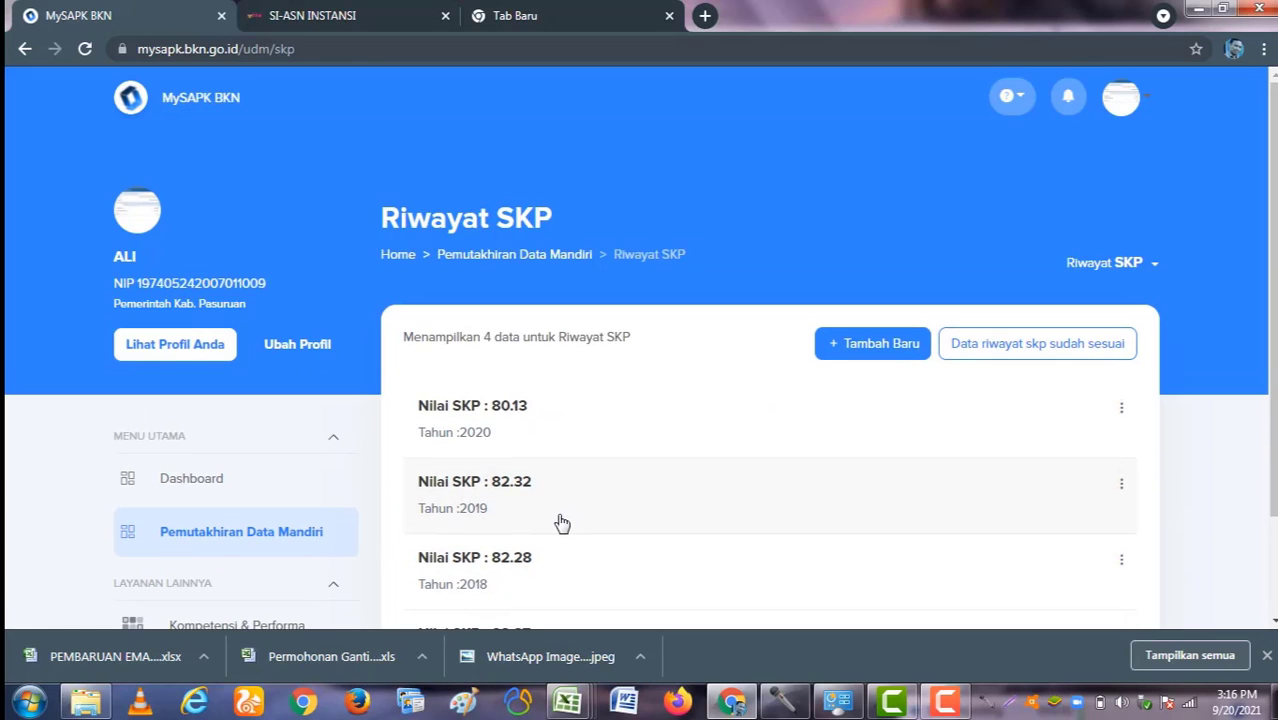
{"action": "scroll", "coordinate": [562, 523], "scroll_direction": "down", "scroll_amount": 1}
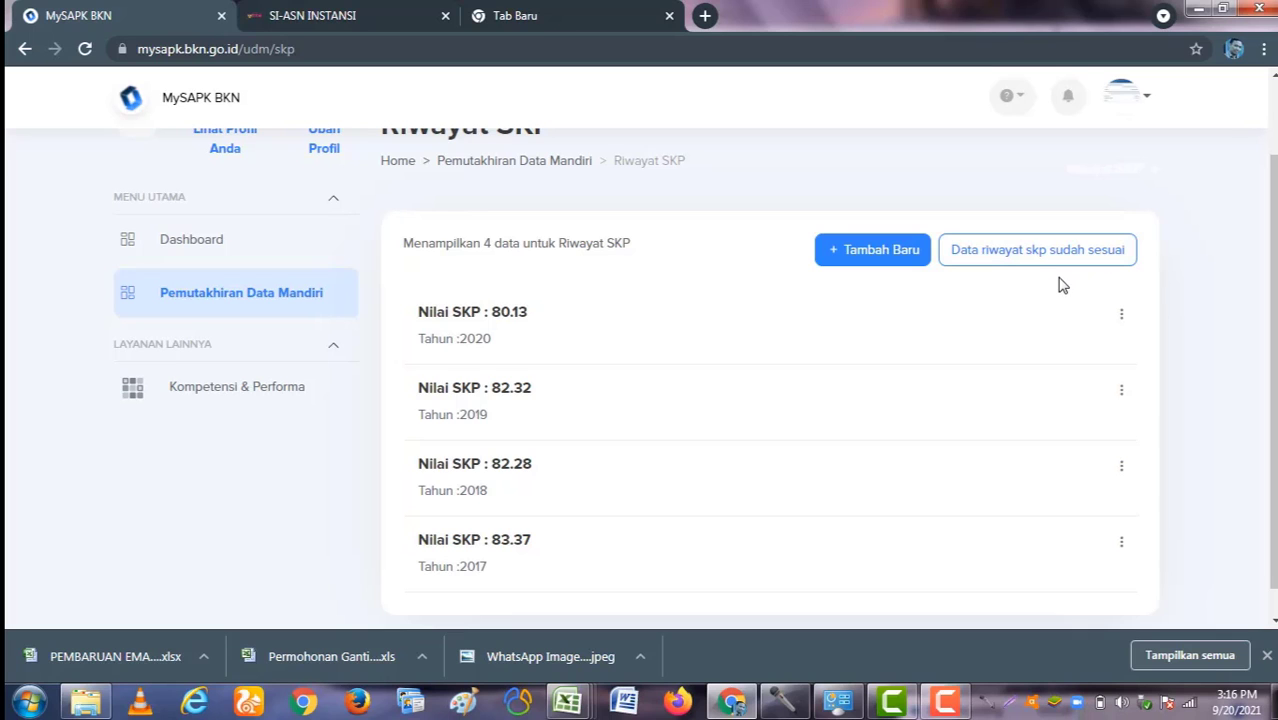
{"action": "left_click", "coordinate": [260, 311]}
{"action": "scroll", "coordinate": [630, 456], "scroll_direction": "down", "scroll_amount": 3}
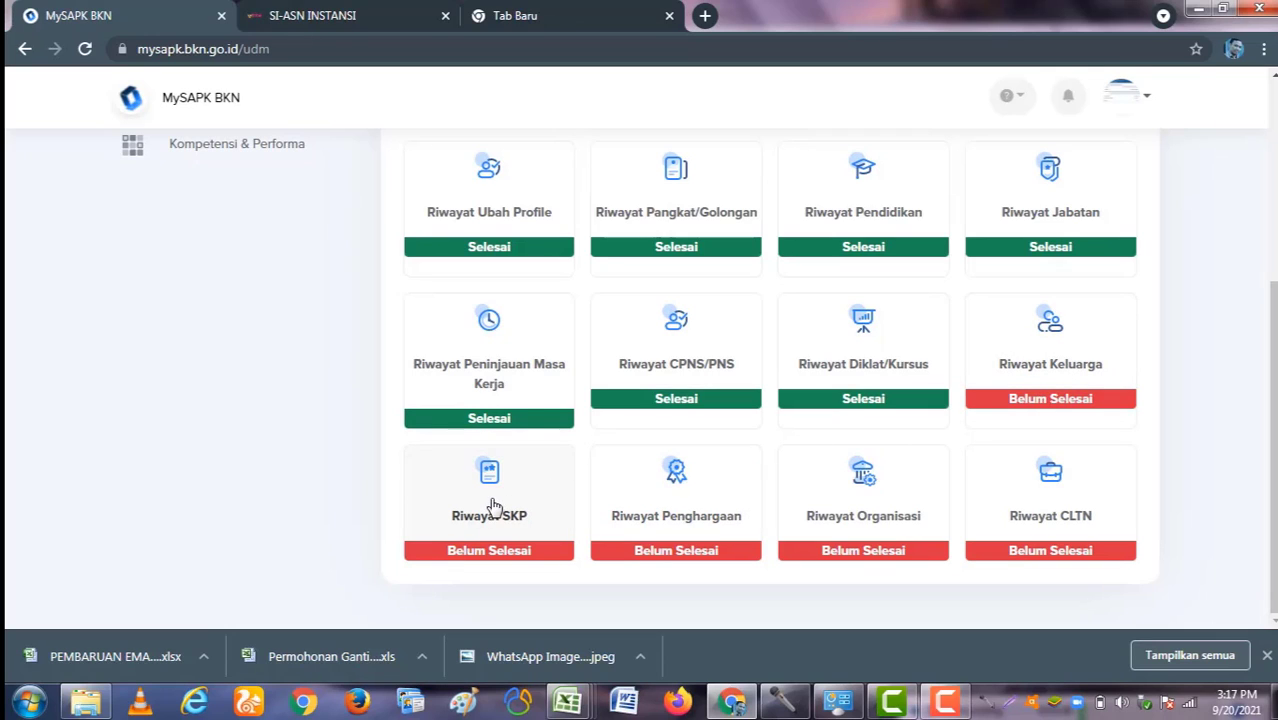
Step: Open Riwayat SKP and confirm 'Data riwayat skp sudah sesuai' with Iya
{"action": "left_click", "coordinate": [500, 502]}
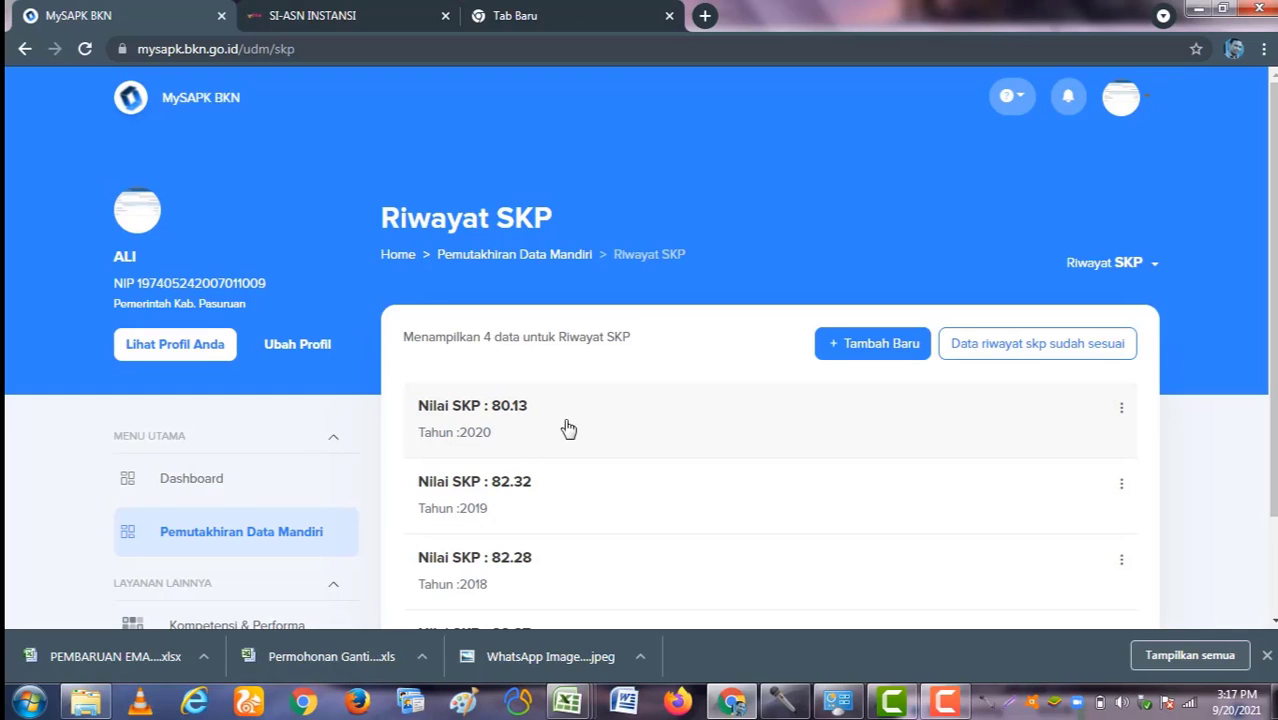
{"action": "left_click", "coordinate": [1022, 350]}
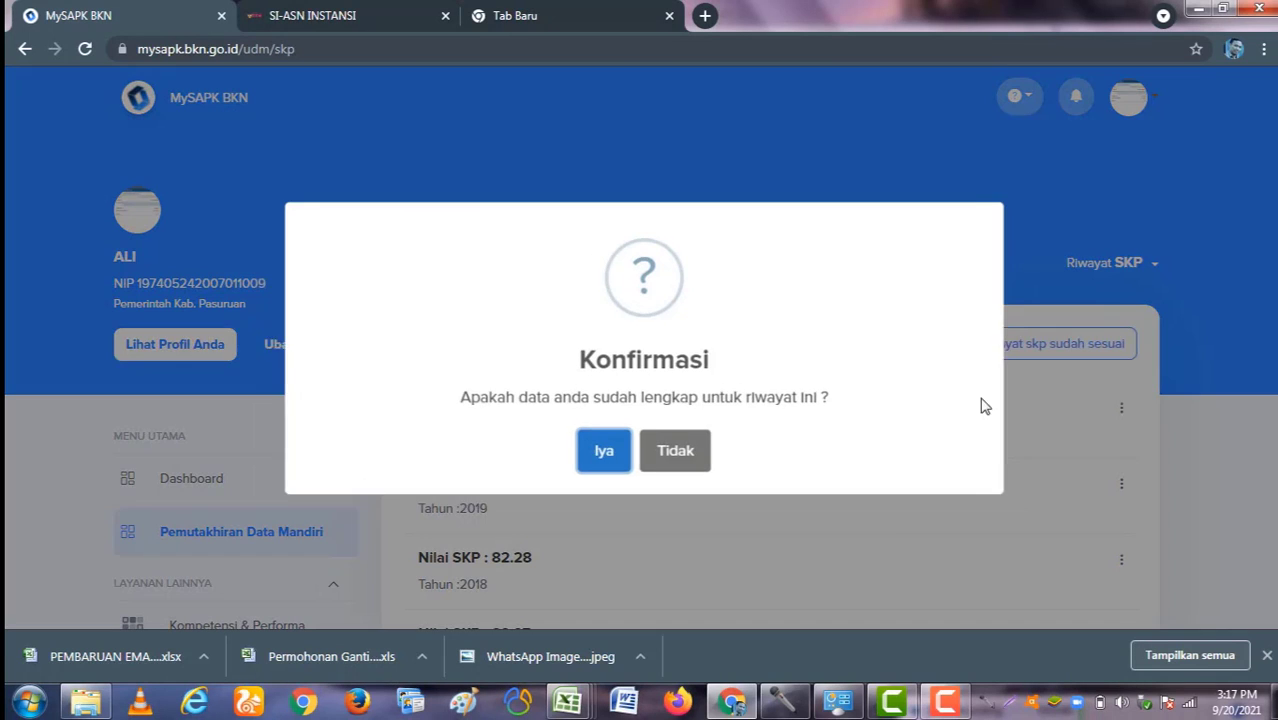
{"action": "left_click", "coordinate": [600, 453]}
{"action": "scroll", "coordinate": [700, 505], "scroll_direction": "down", "scroll_amount": 3}
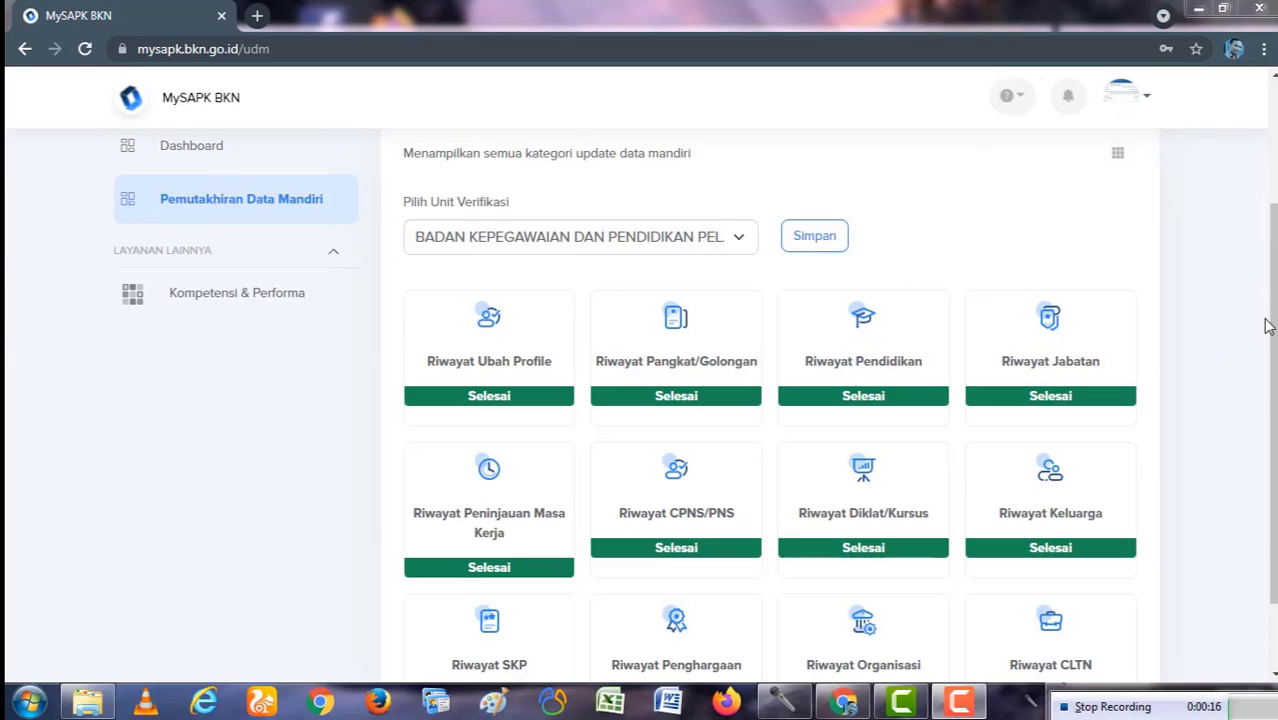
{"action": "scroll", "coordinate": [1265, 325], "scroll_direction": "down", "scroll_amount": 1}
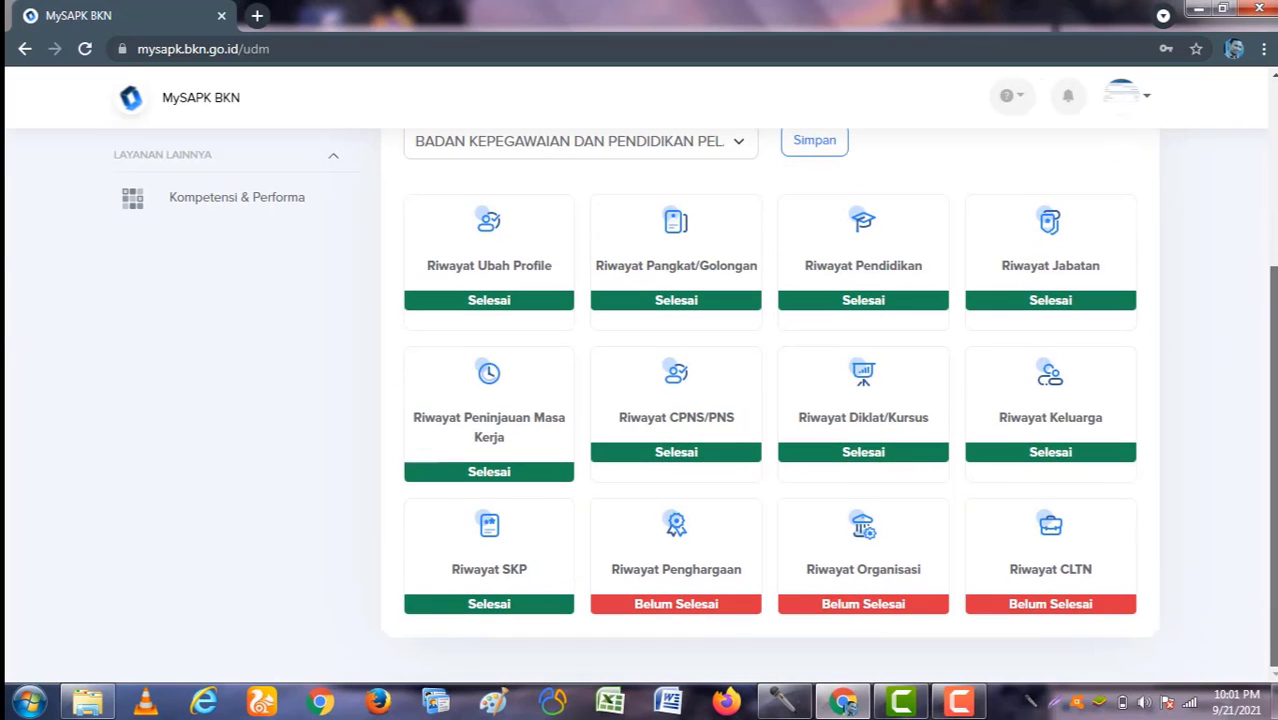
Step: In Riwayat Penghargaan, start a new award record of type KARYA SATYA 10 TAHUN
{"action": "left_click", "coordinate": [675, 555]}
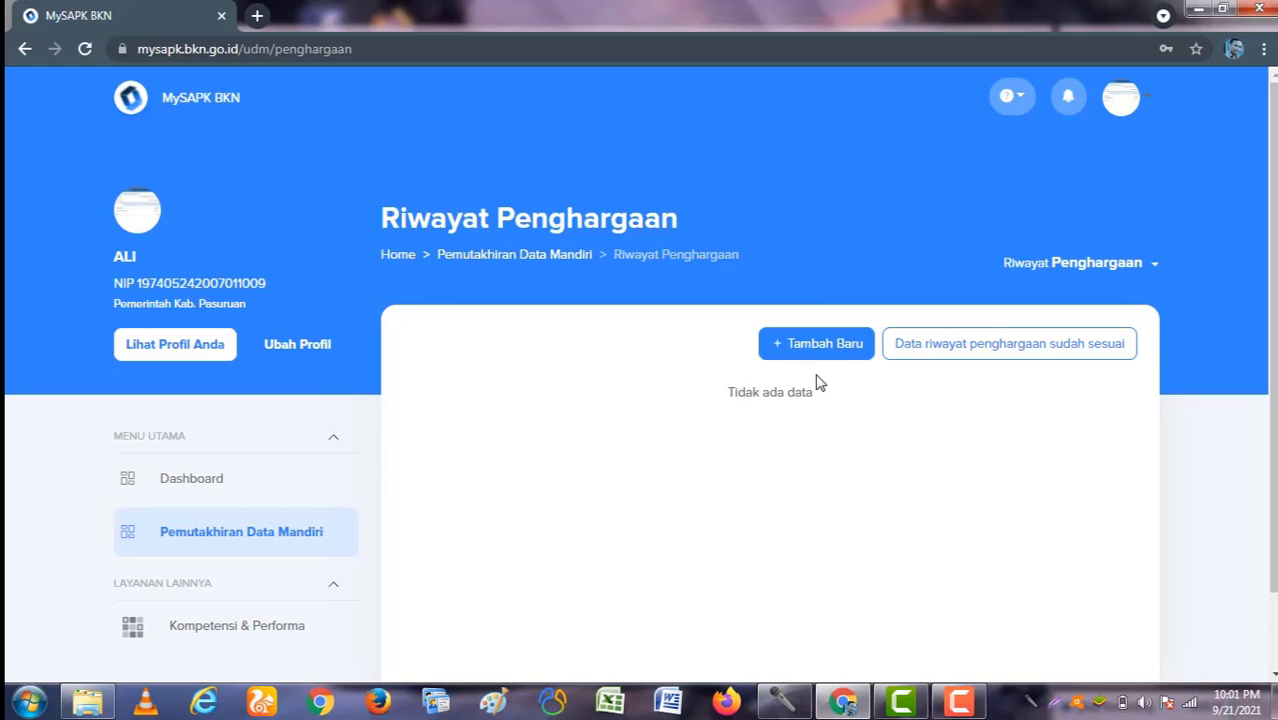
{"action": "left_click", "coordinate": [810, 347]}
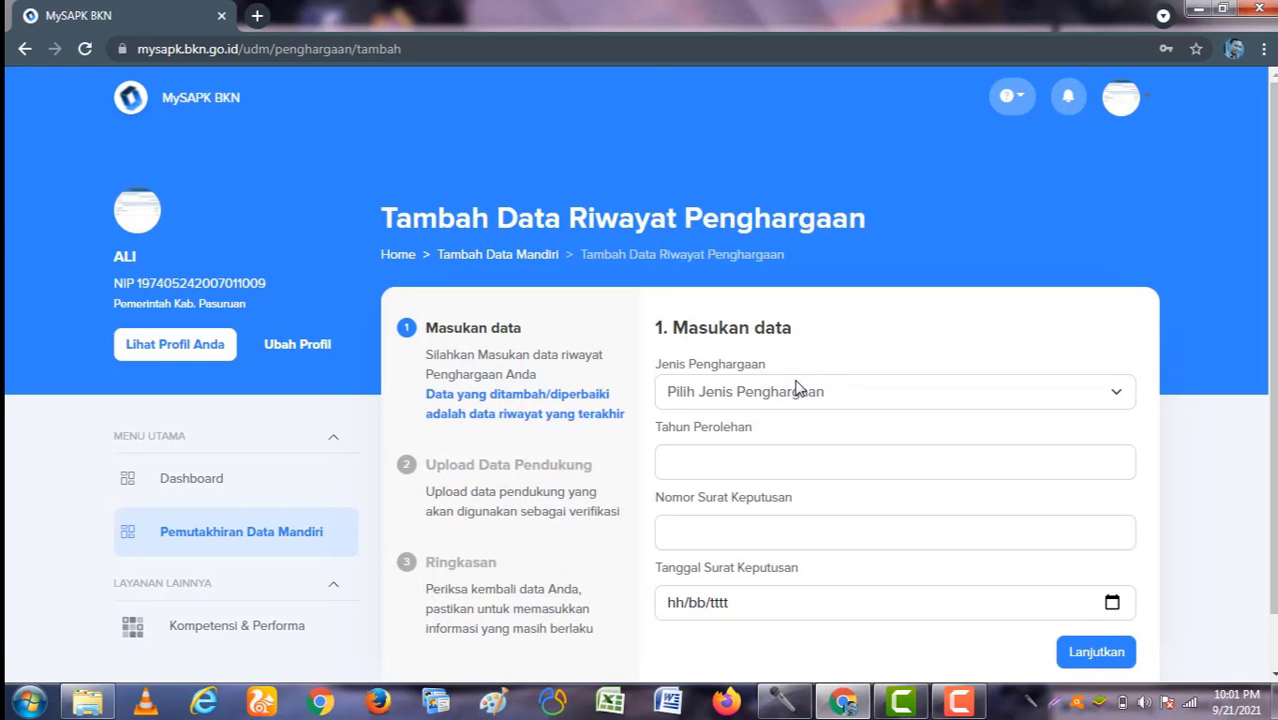
{"action": "left_click", "coordinate": [797, 390]}
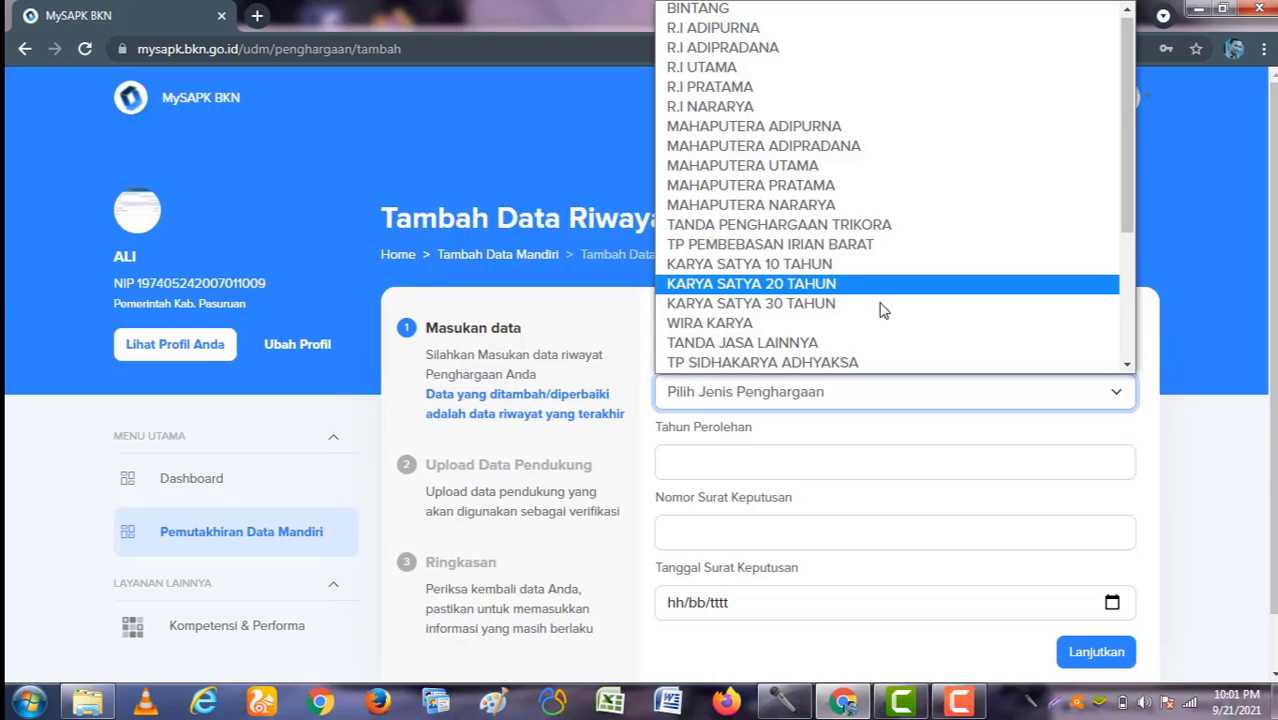
{"action": "left_click", "coordinate": [771, 264]}
Step: Enter award year 2020 and decree number 123 dated 21/09/2021, then continue
{"action": "scroll", "coordinate": [810, 440], "scroll_direction": "down", "scroll_amount": 1}
{"action": "left_click", "coordinate": [776, 389]}
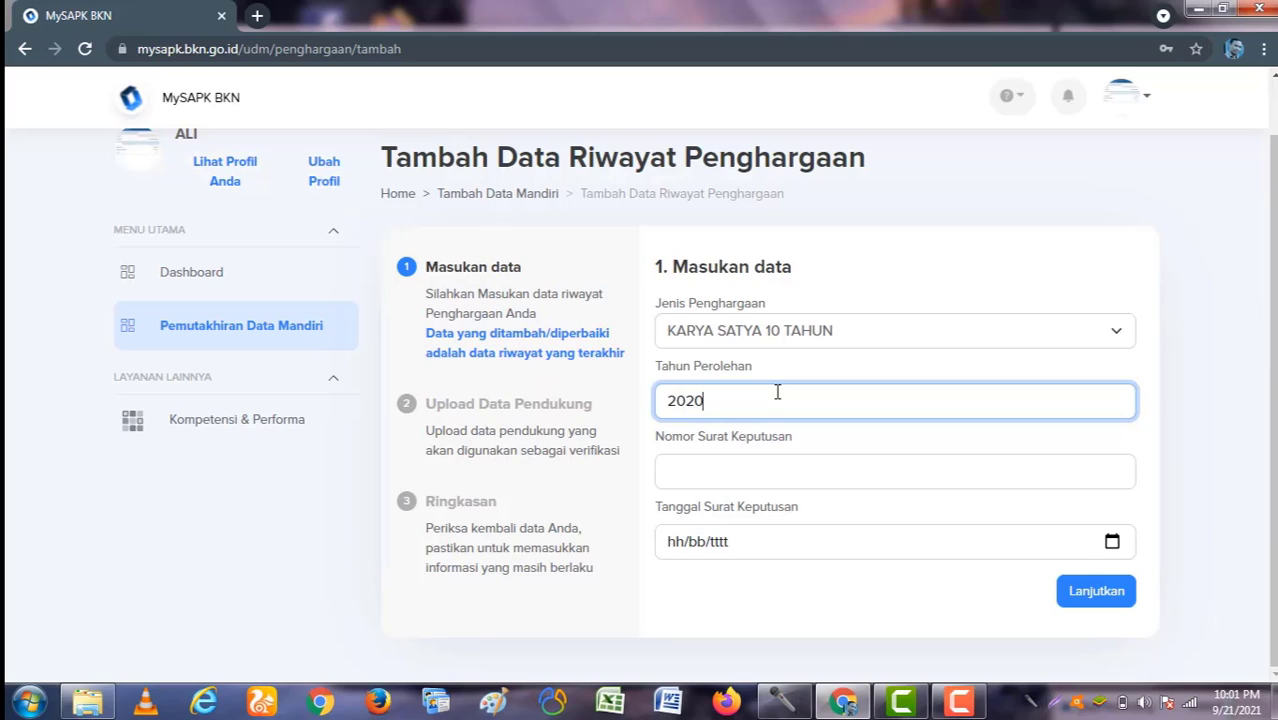
{"action": "key", "text": "Tab"}
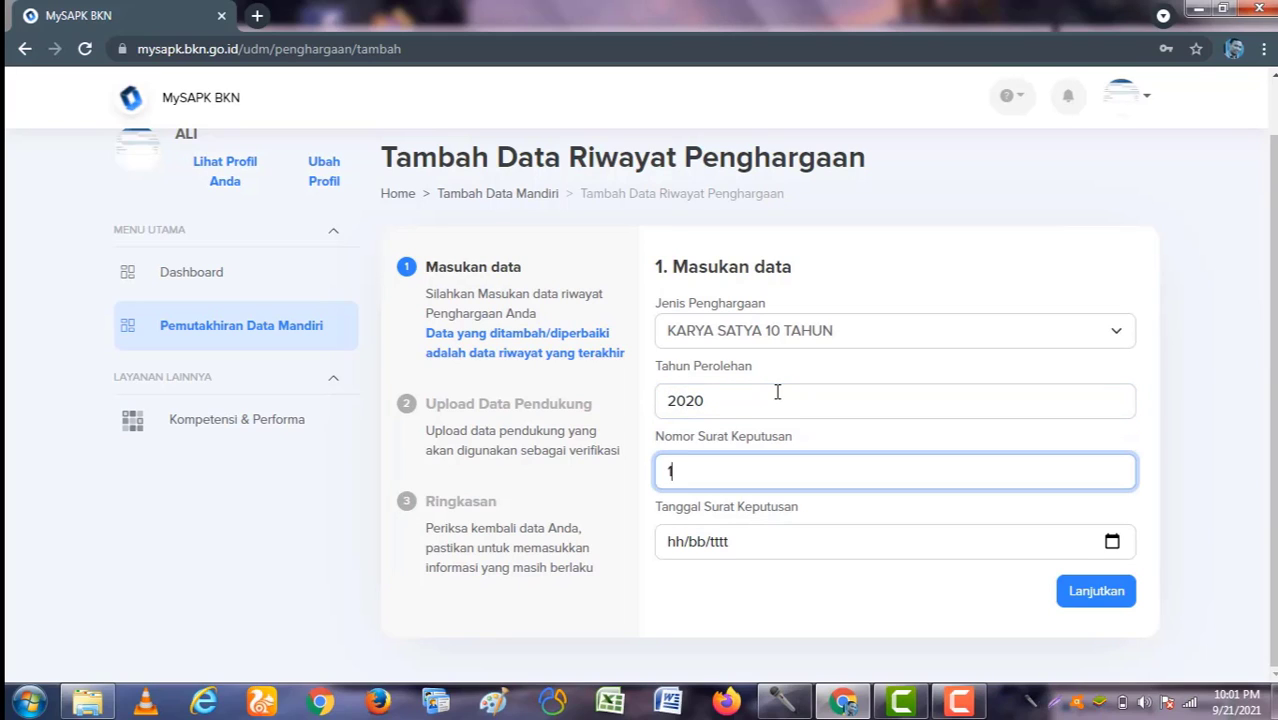
{"action": "left_click", "coordinate": [1112, 542]}
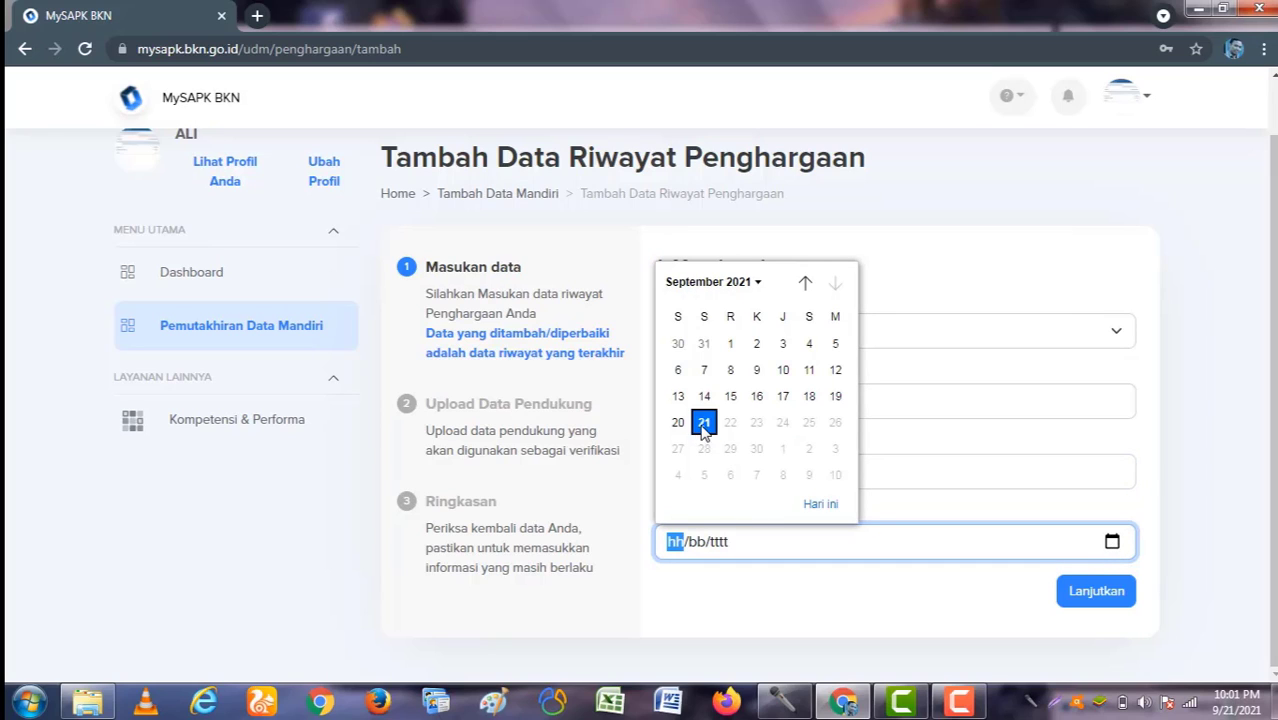
{"action": "left_click", "coordinate": [704, 423]}
{"action": "left_click", "coordinate": [1106, 598]}
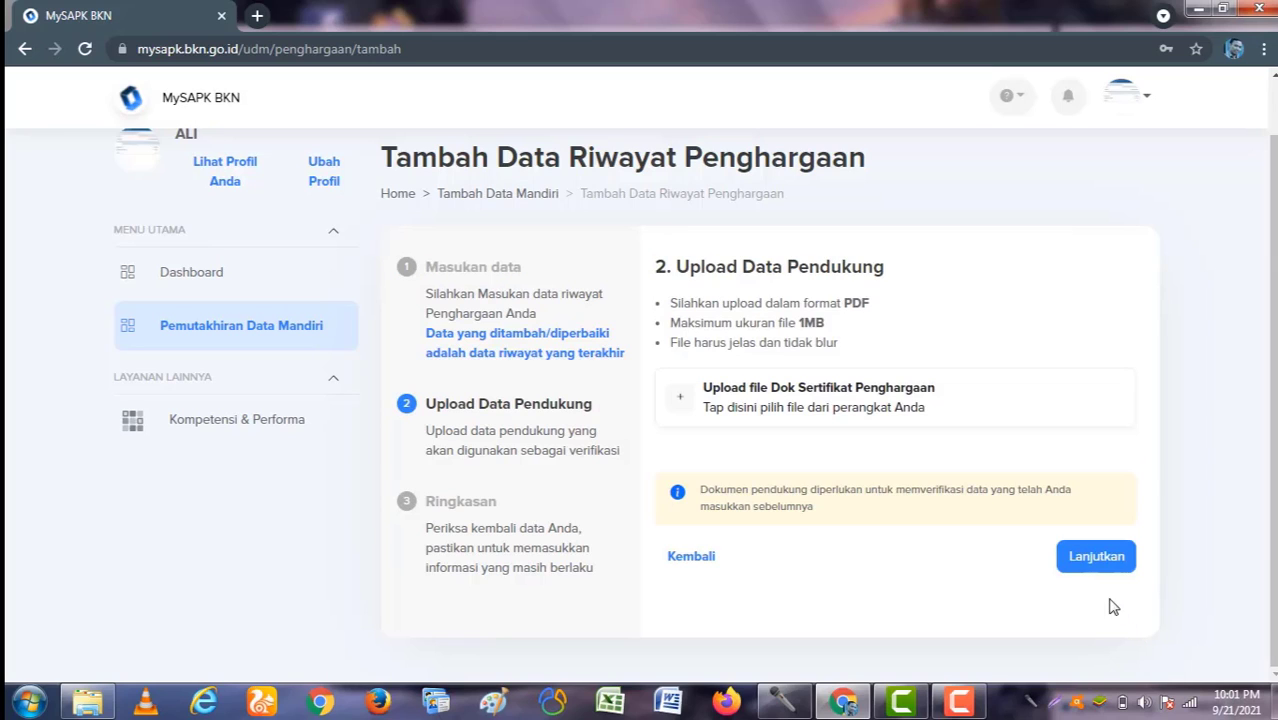
Step: Upload the award certificate PDF from My Documents
{"action": "left_click", "coordinate": [836, 410]}
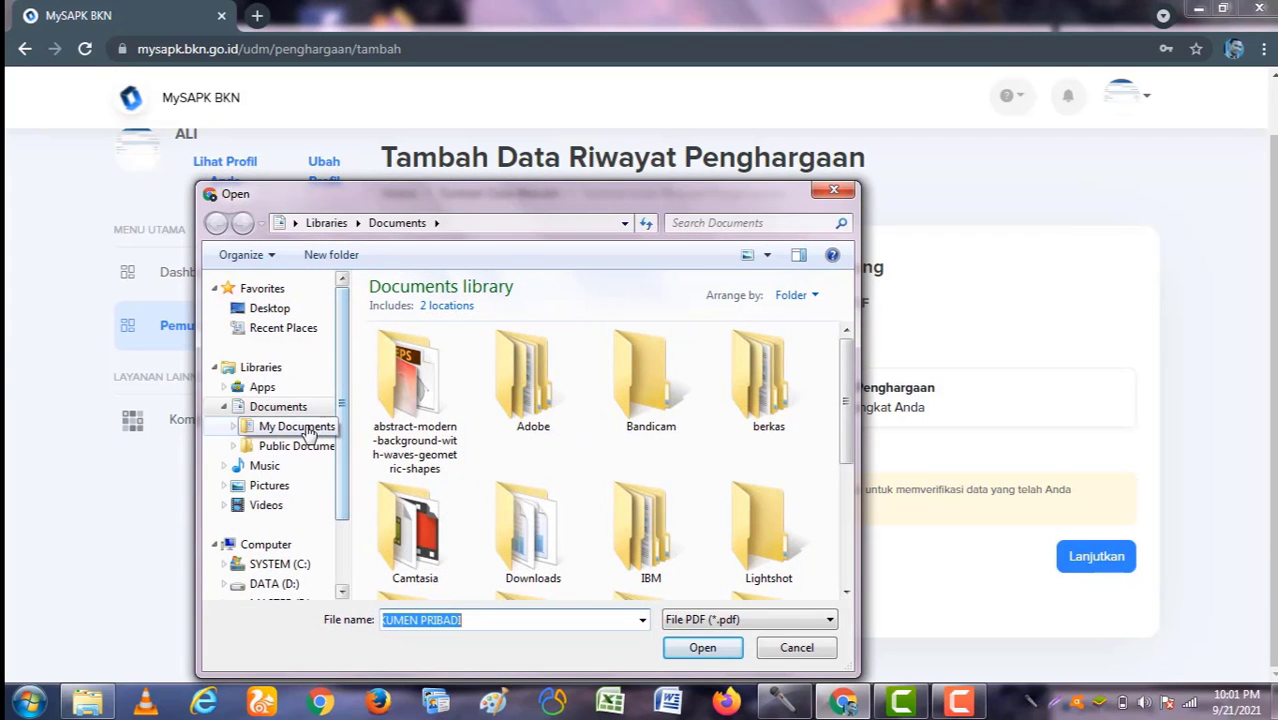
{"action": "left_click", "coordinate": [306, 428]}
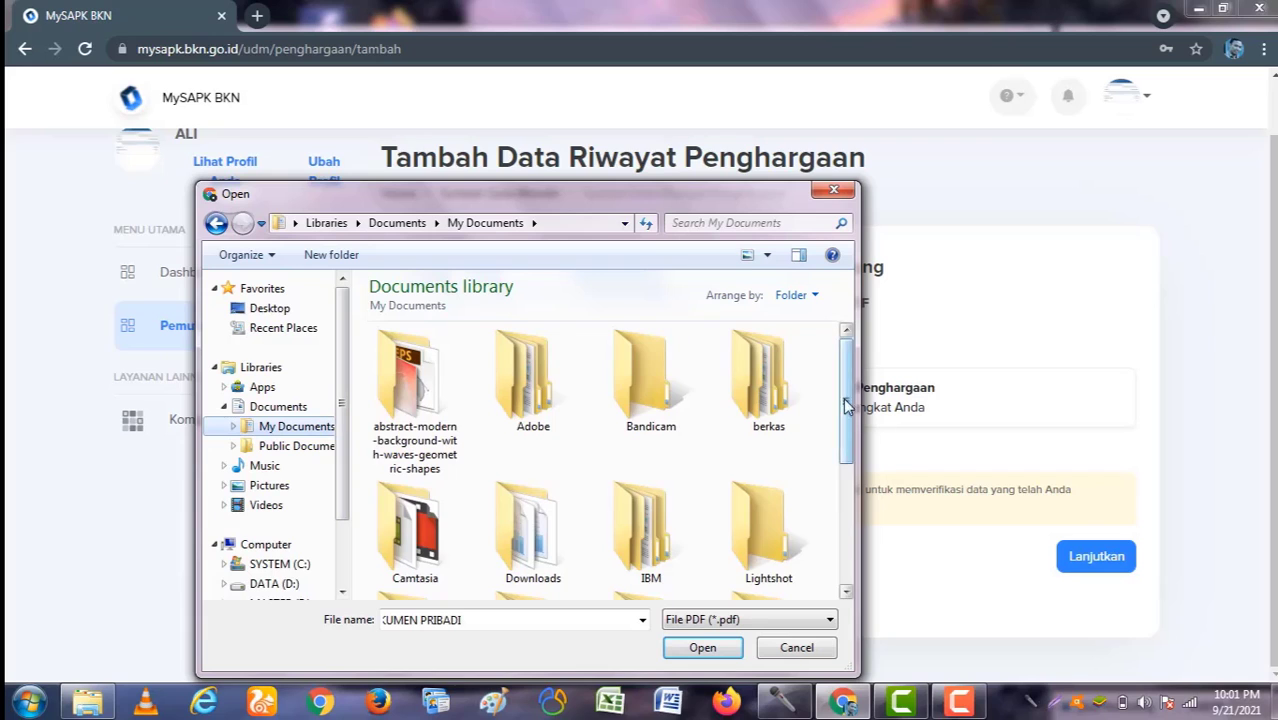
{"action": "scroll", "coordinate": [845, 405], "scroll_direction": "down", "scroll_amount": 3}
{"action": "double_click", "coordinate": [528, 540]}
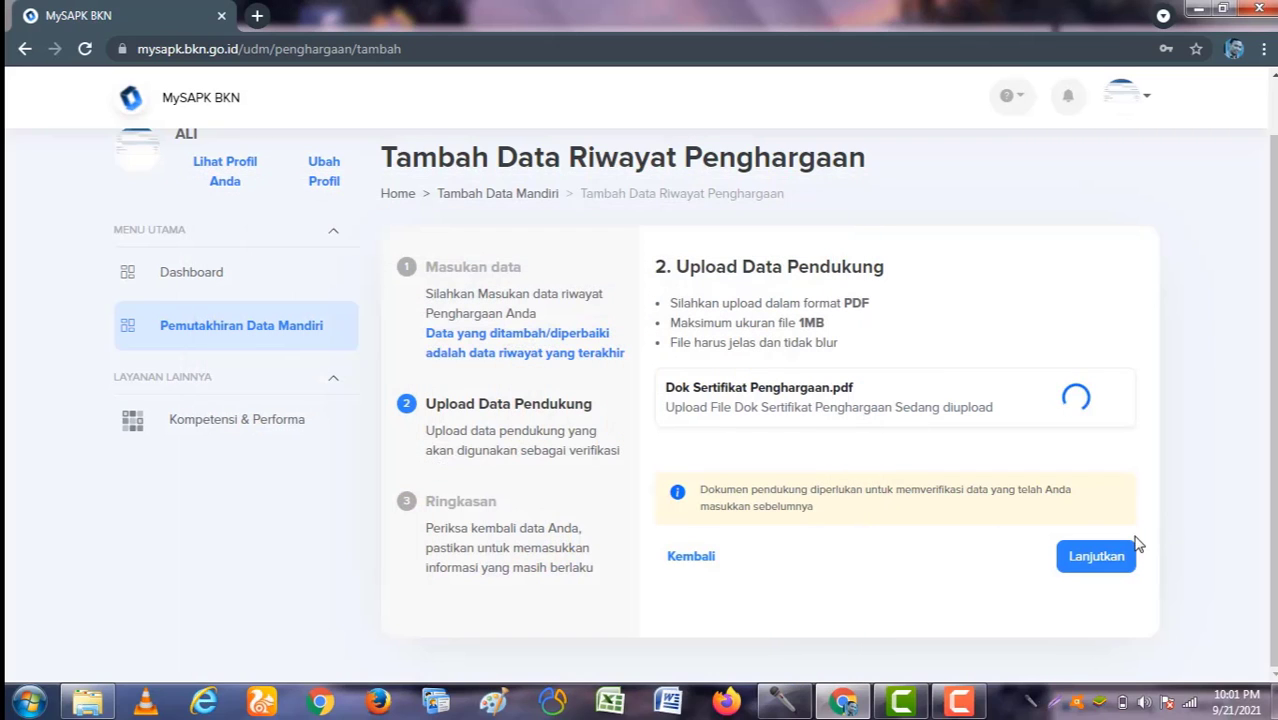
Step: Review the summary, tick the declaration, submit the award record and return to the list
{"action": "left_click", "coordinate": [1094, 560]}
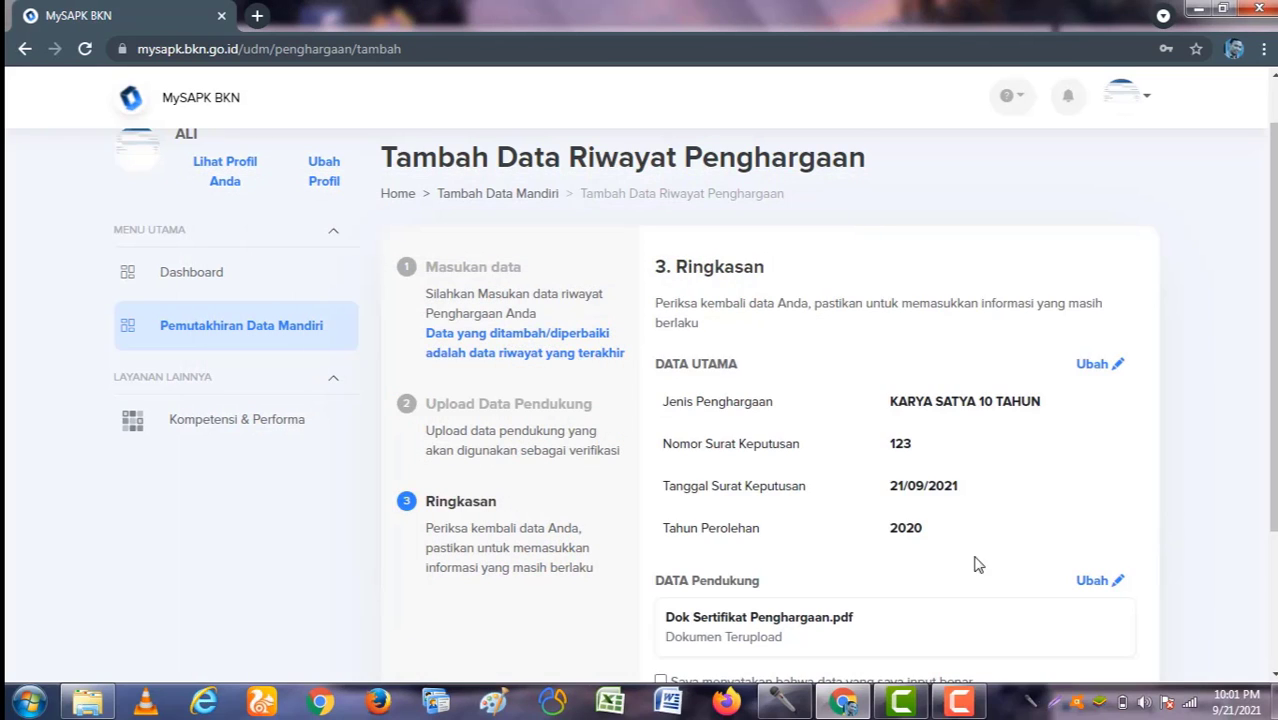
{"action": "scroll", "coordinate": [975, 560], "scroll_direction": "down", "scroll_amount": 3}
{"action": "scroll", "coordinate": [768, 373], "scroll_direction": "up", "scroll_amount": 3}
{"action": "scroll", "coordinate": [758, 395], "scroll_direction": "down", "scroll_amount": 3}
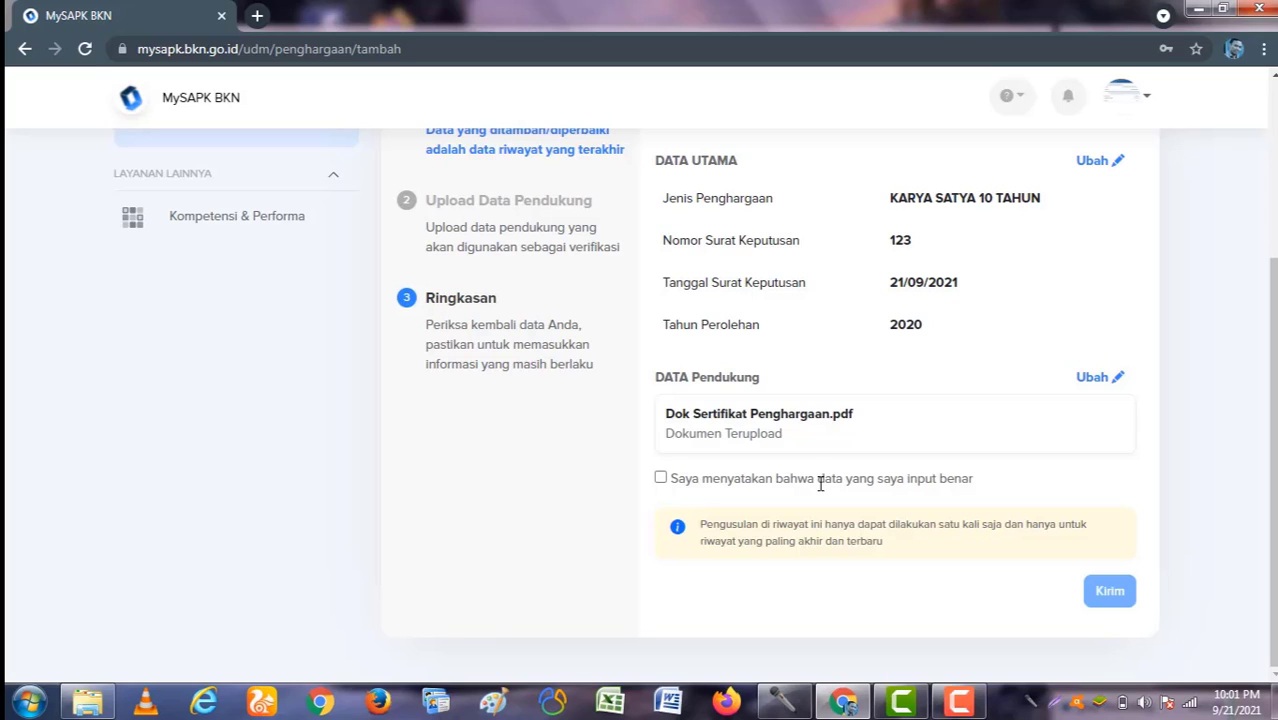
{"action": "left_click", "coordinate": [661, 479]}
{"action": "left_click", "coordinate": [1115, 591]}
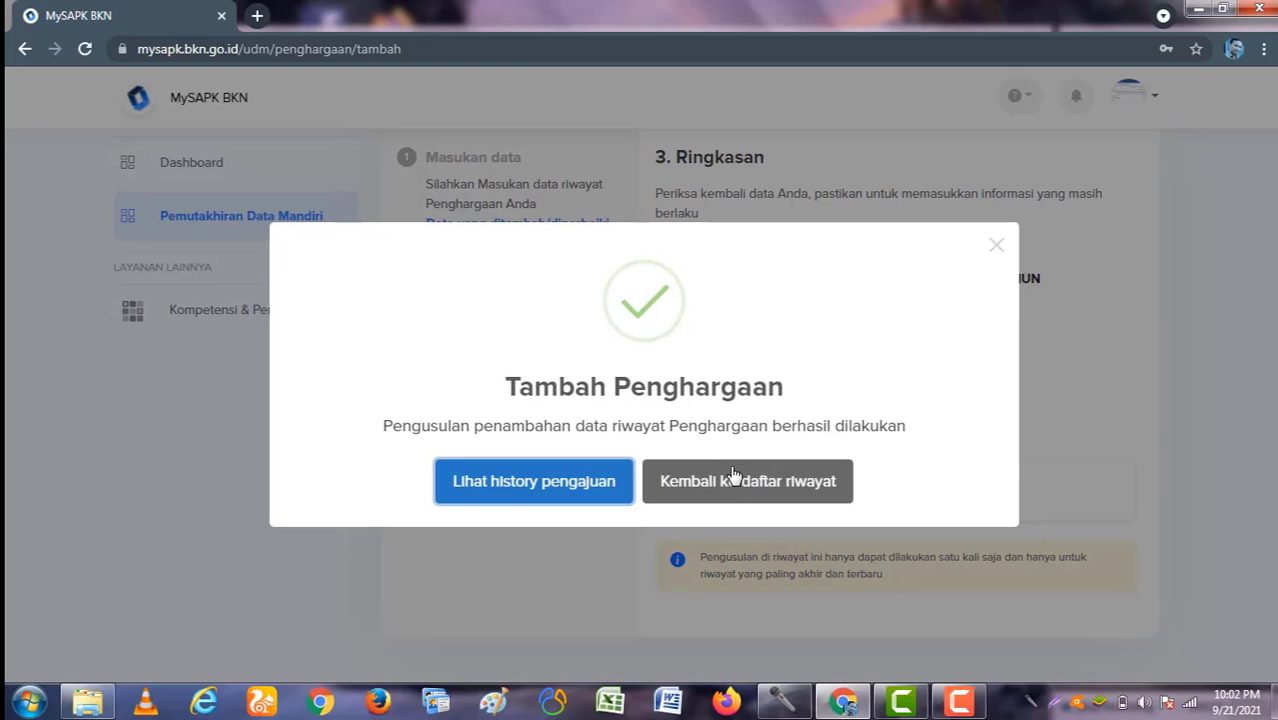
{"action": "left_click", "coordinate": [736, 480]}
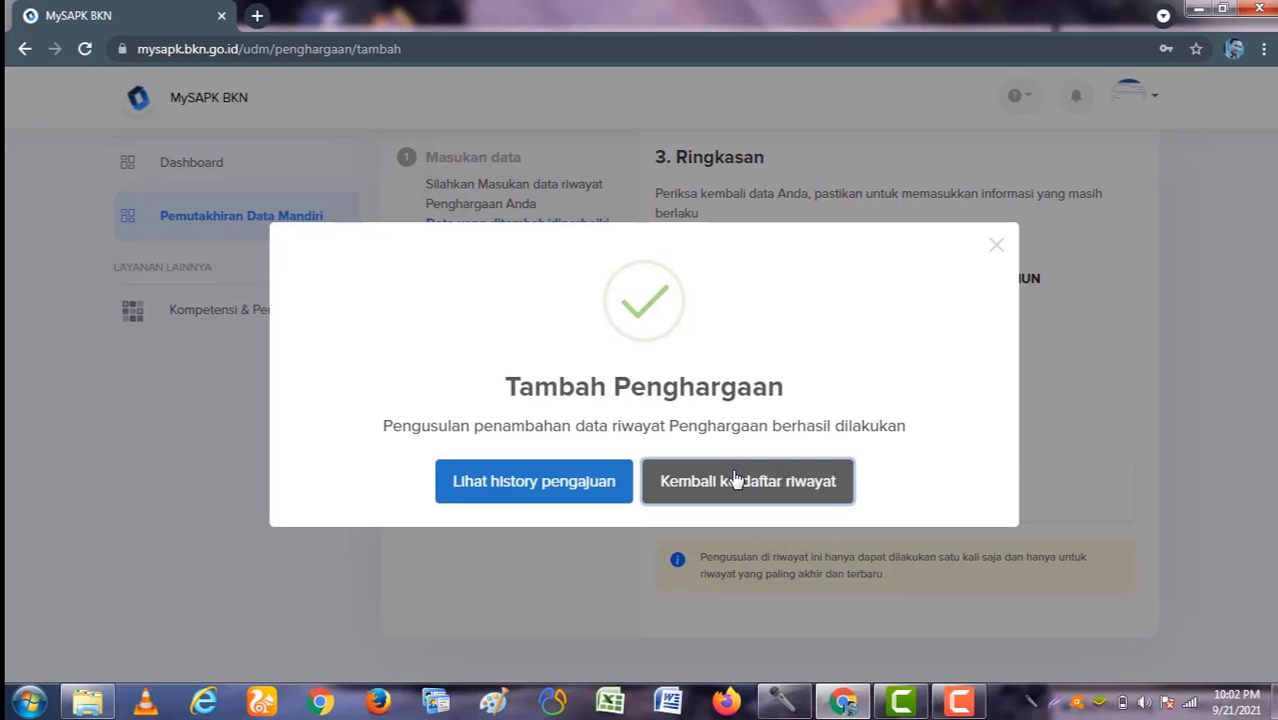
{"action": "scroll", "coordinate": [736, 479], "scroll_direction": "down", "scroll_amount": 3}
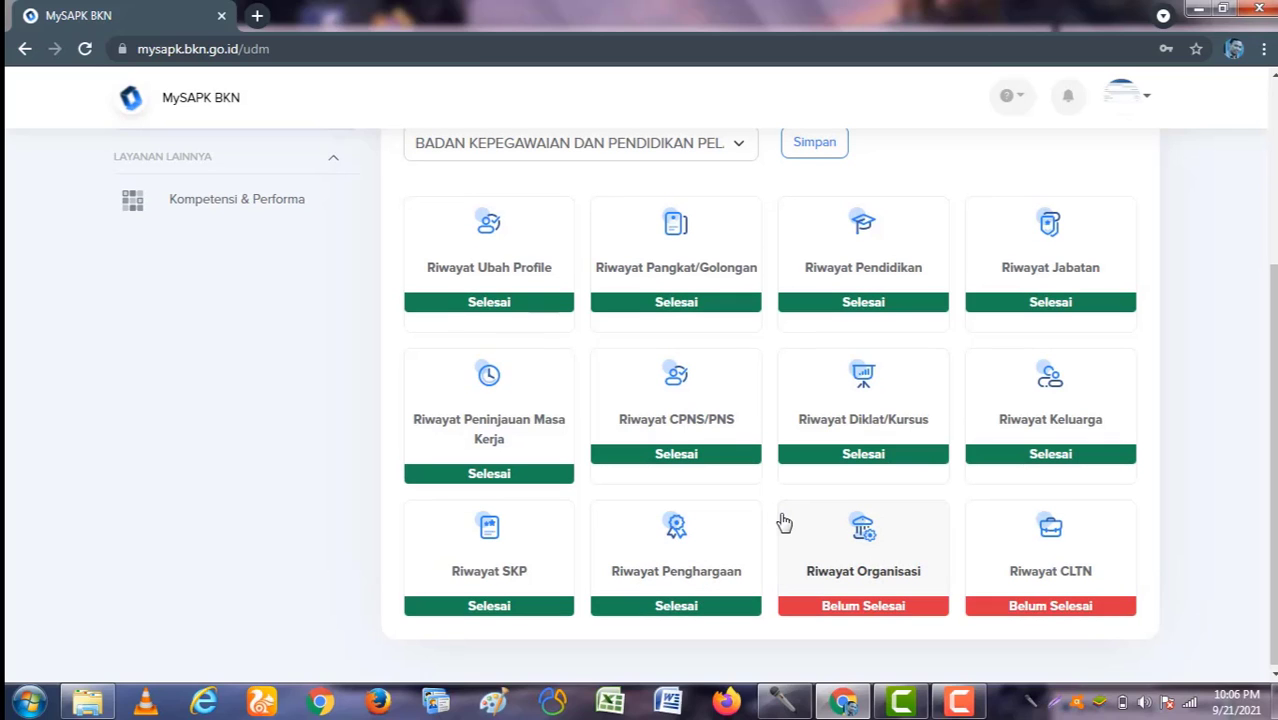
{"action": "left_click", "coordinate": [868, 560]}
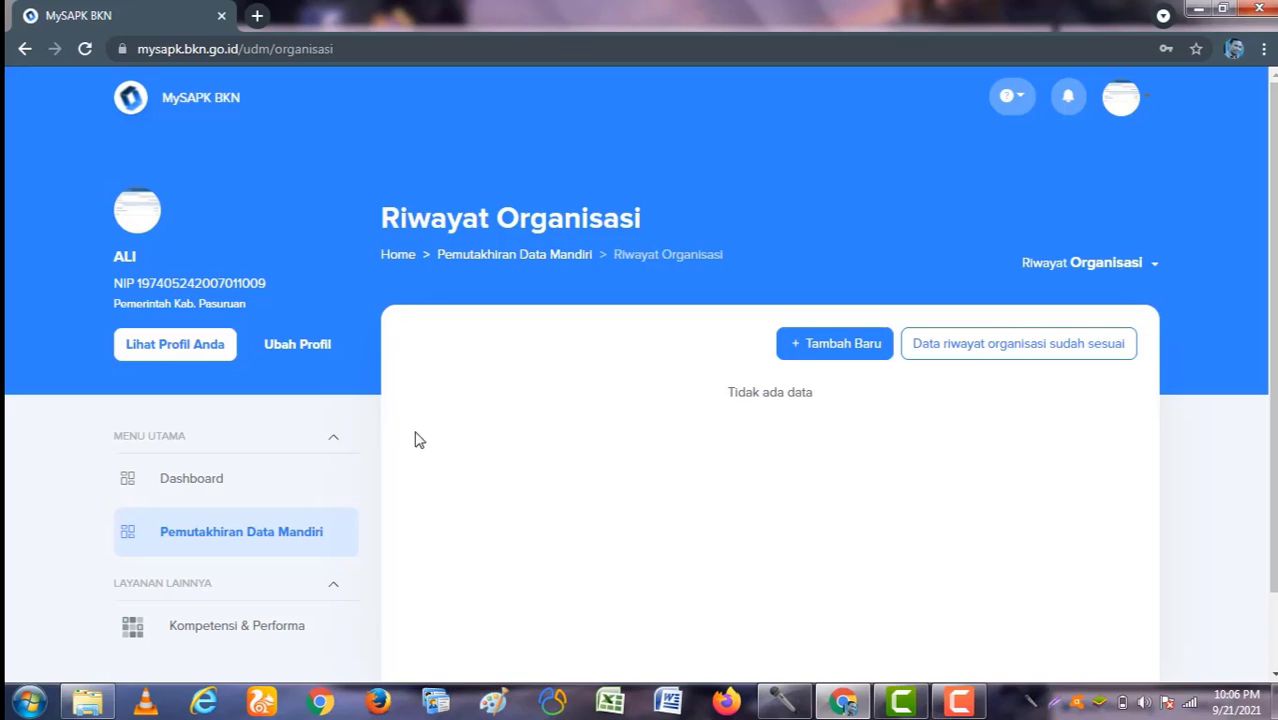
{"action": "left_click", "coordinate": [825, 350]}
{"action": "scroll", "coordinate": [707, 437], "scroll_direction": "down", "scroll_amount": 2}
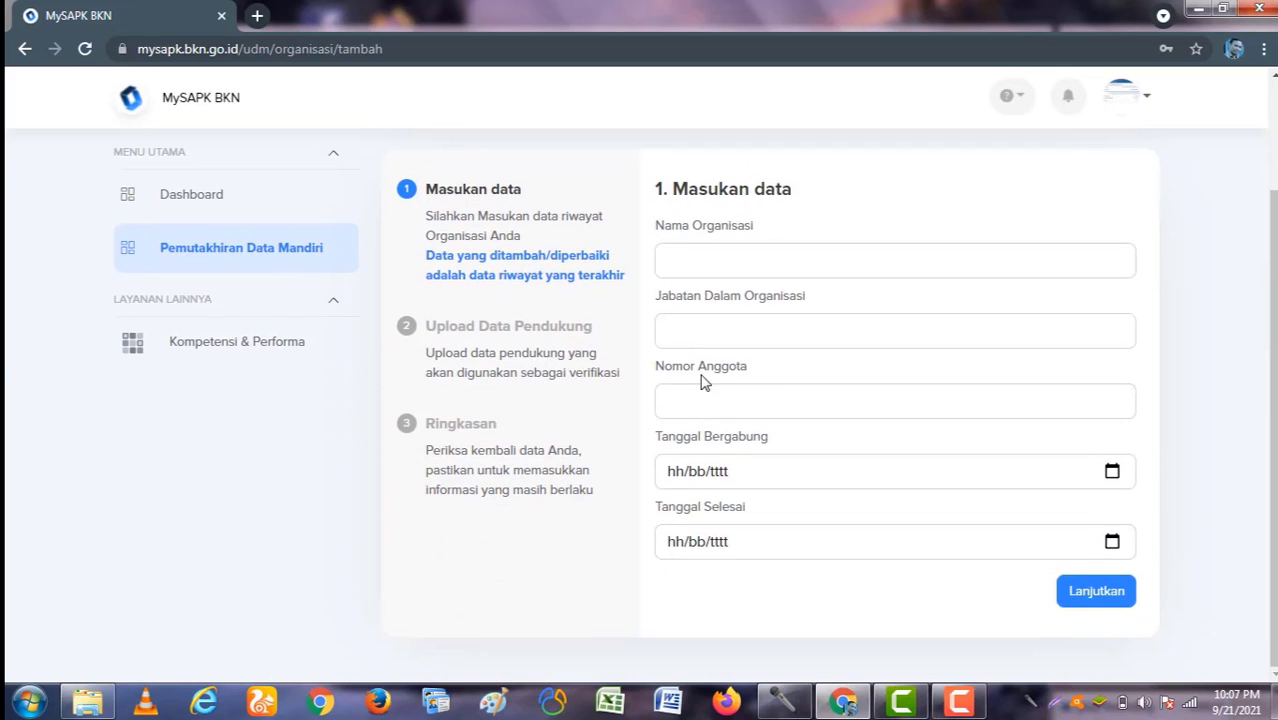
{"action": "left_click", "coordinate": [720, 255]}
{"action": "left_click", "coordinate": [787, 335]}
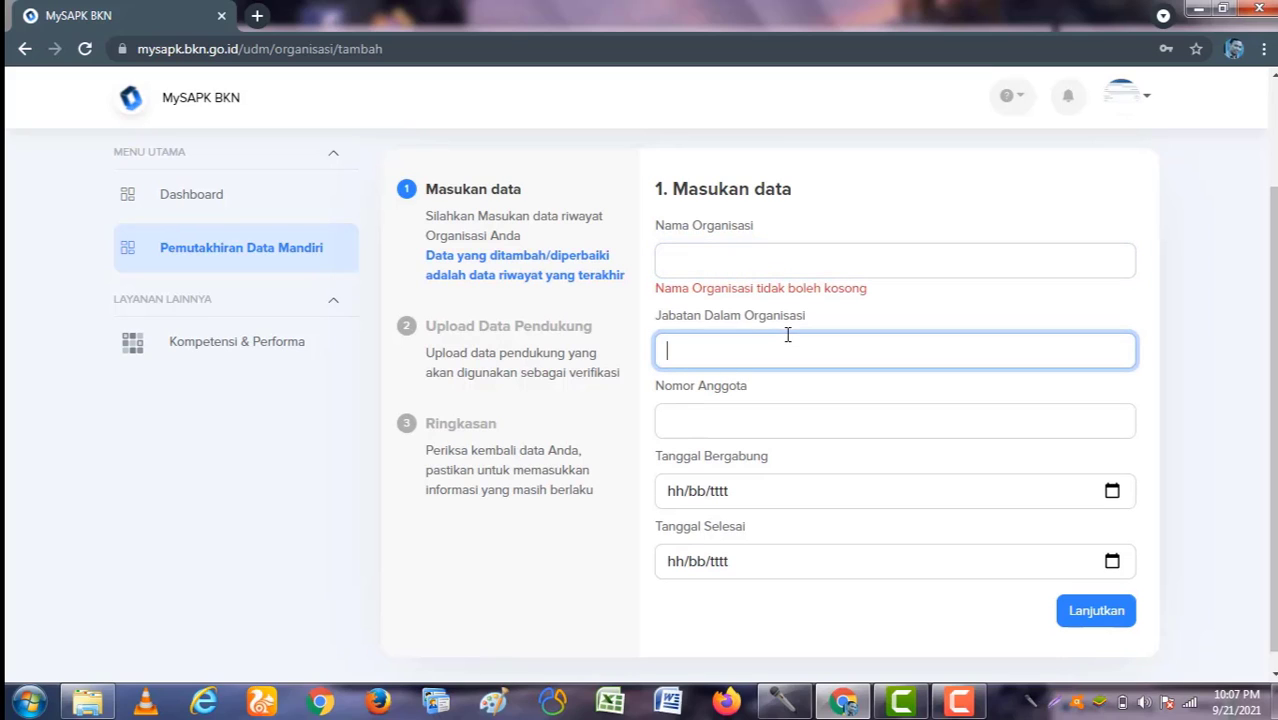
{"action": "left_click", "coordinate": [738, 422]}
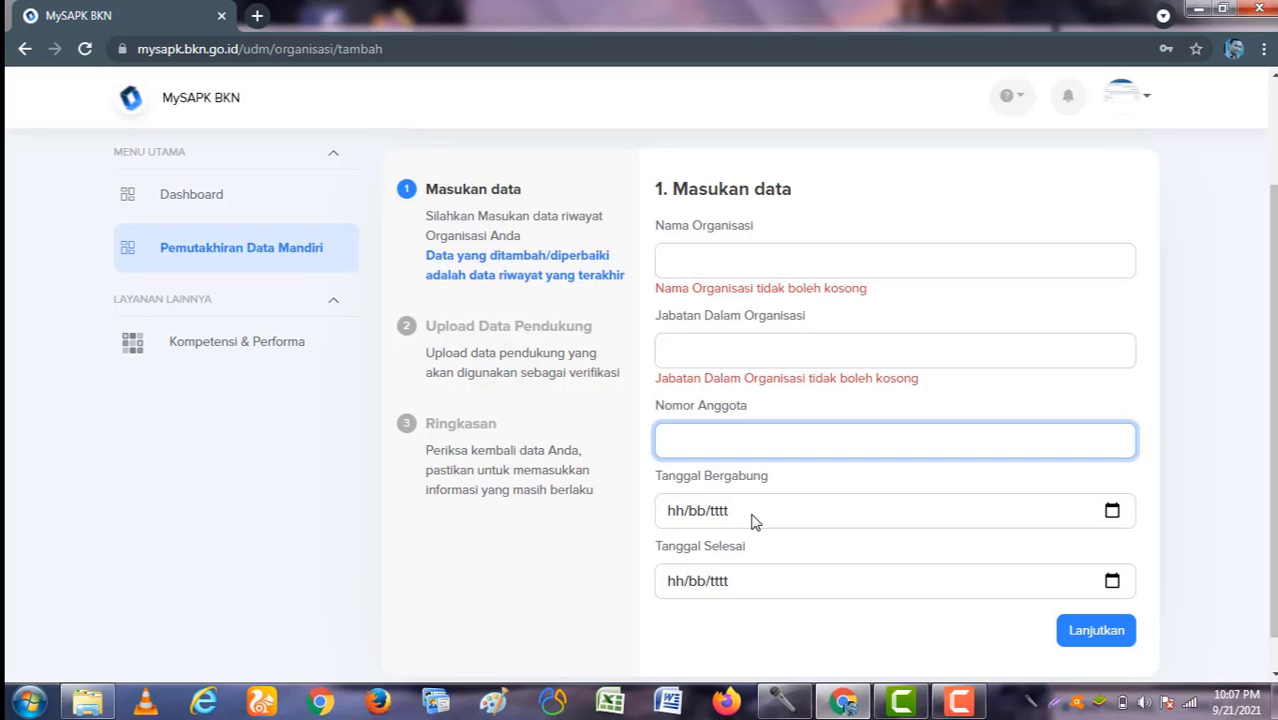
{"action": "scroll", "coordinate": [750, 518], "scroll_direction": "down", "scroll_amount": 1}
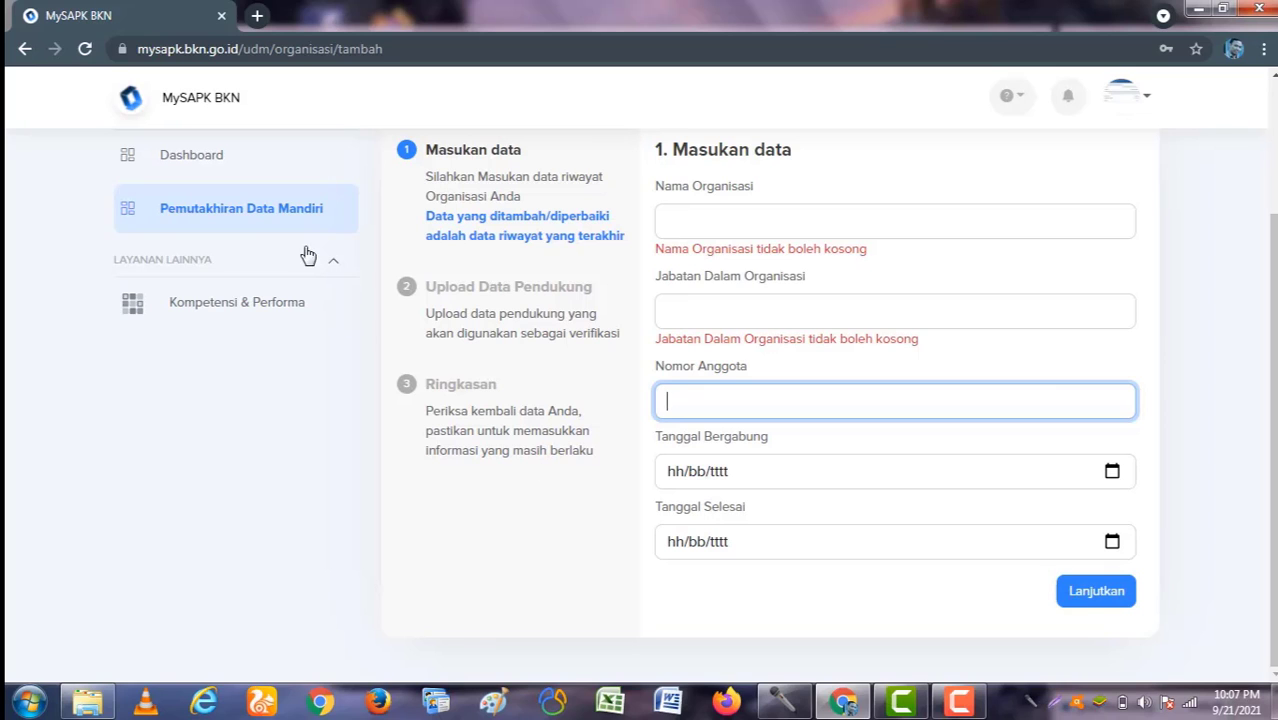
{"action": "left_click", "coordinate": [266, 214]}
{"action": "scroll", "coordinate": [830, 525], "scroll_direction": "down", "scroll_amount": 3}
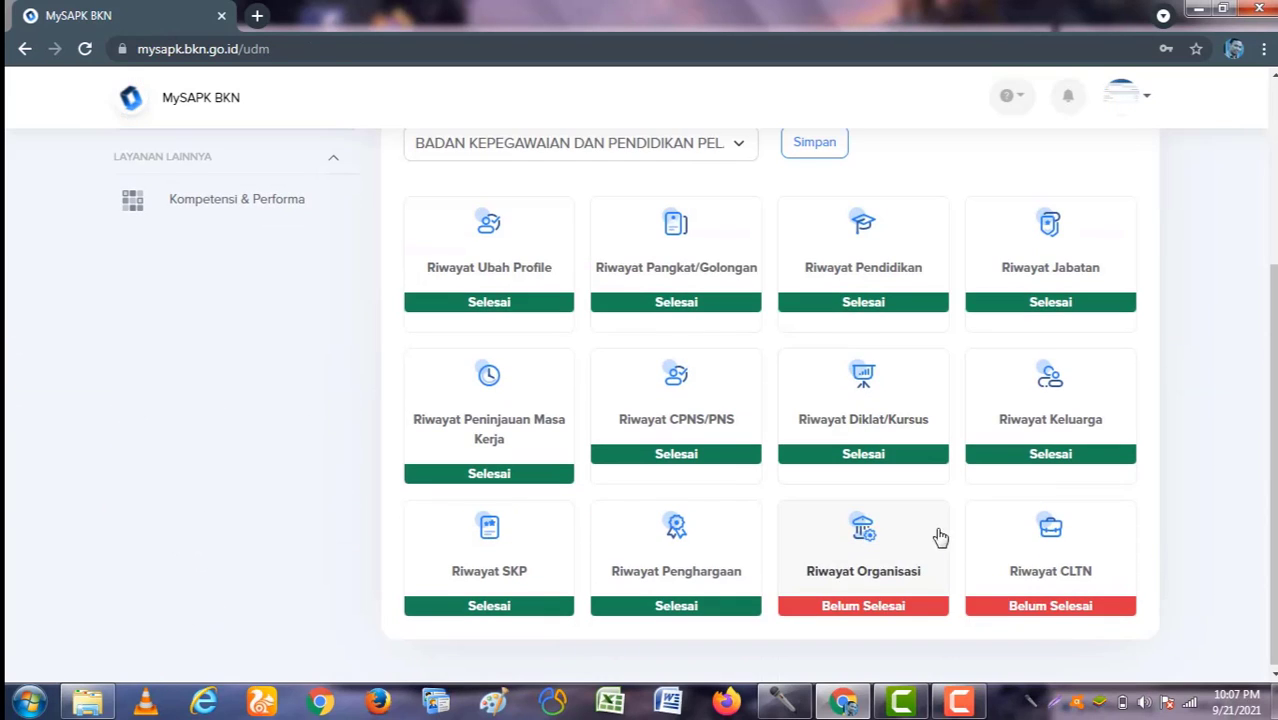
Step: Open the empty Riwayat Organisasi and confirm 'Data riwayat organisasi sudah sesuai' with Iya
{"action": "left_click", "coordinate": [883, 562]}
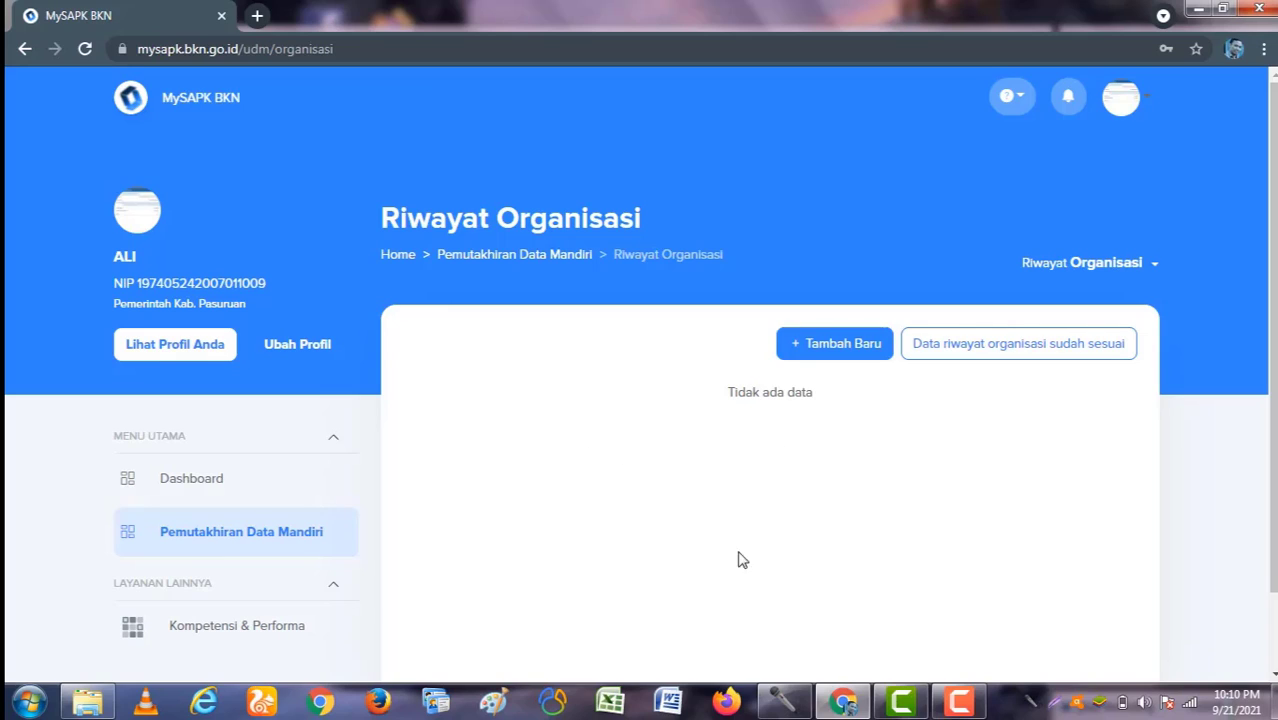
{"action": "left_click", "coordinate": [1000, 355]}
{"action": "left_click", "coordinate": [608, 488]}
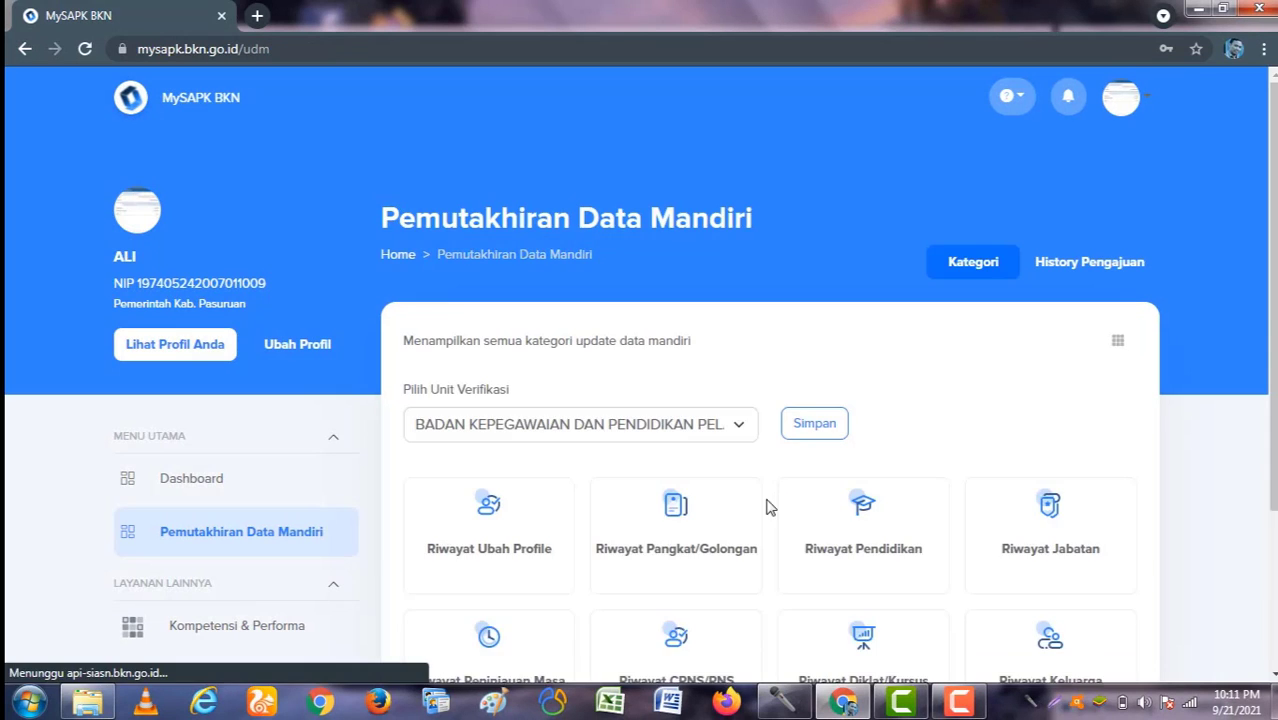
{"action": "scroll", "coordinate": [736, 528], "scroll_direction": "down", "scroll_amount": 3}
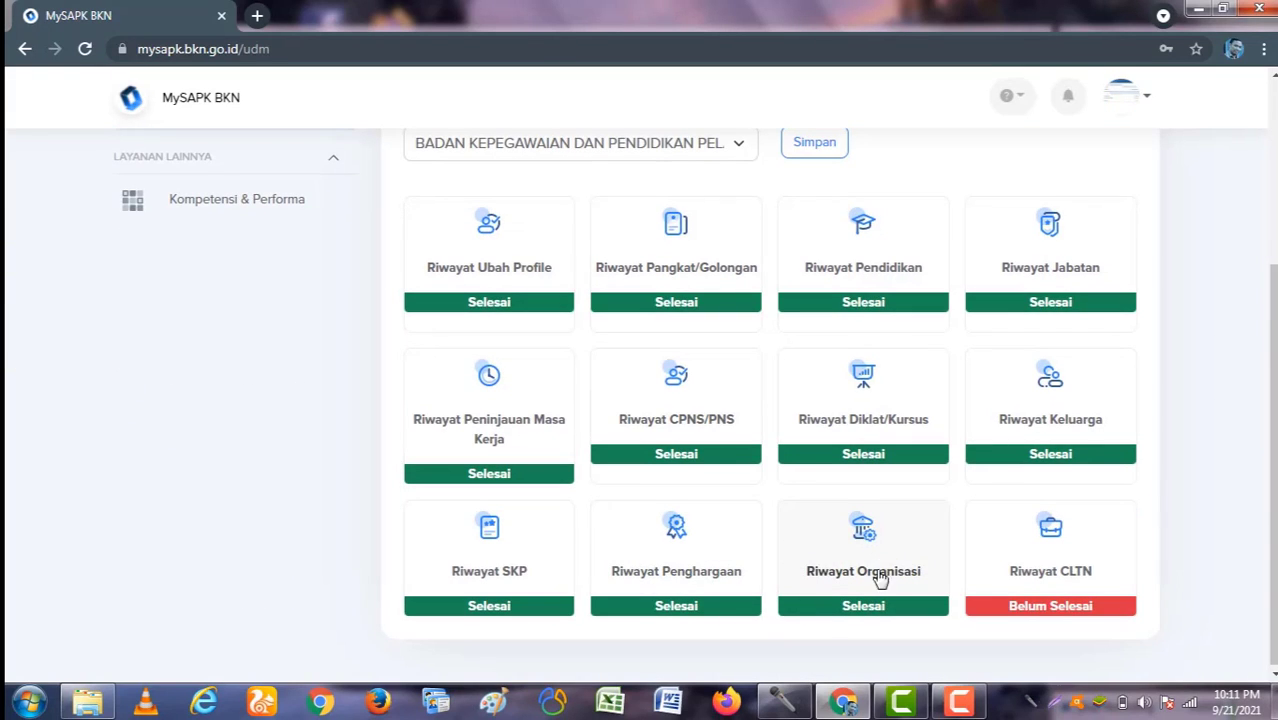
Step: Open the empty Riwayat CLTN and confirm 'Data riwayat cltn sudah sesuai' with Iya
{"action": "left_click", "coordinate": [1058, 566]}
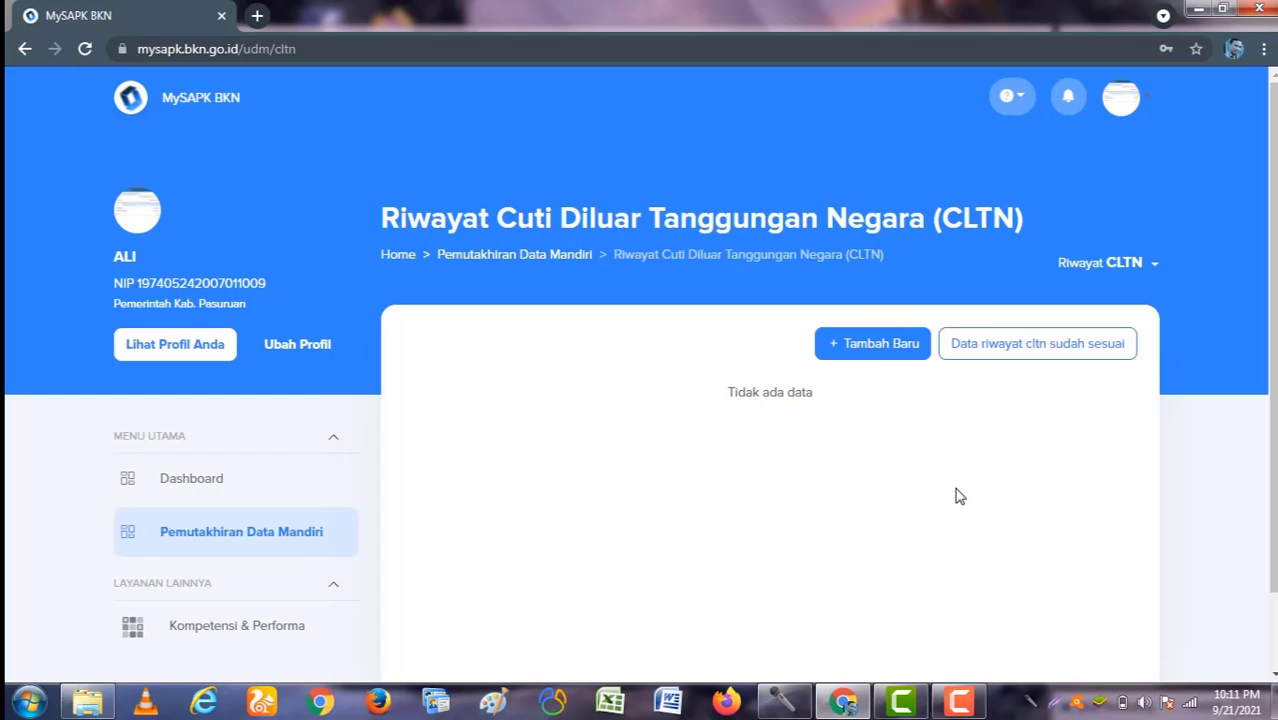
{"action": "left_click", "coordinate": [1030, 350]}
{"action": "left_click", "coordinate": [614, 488]}
{"action": "scroll", "coordinate": [633, 525], "scroll_direction": "down", "scroll_amount": 3}
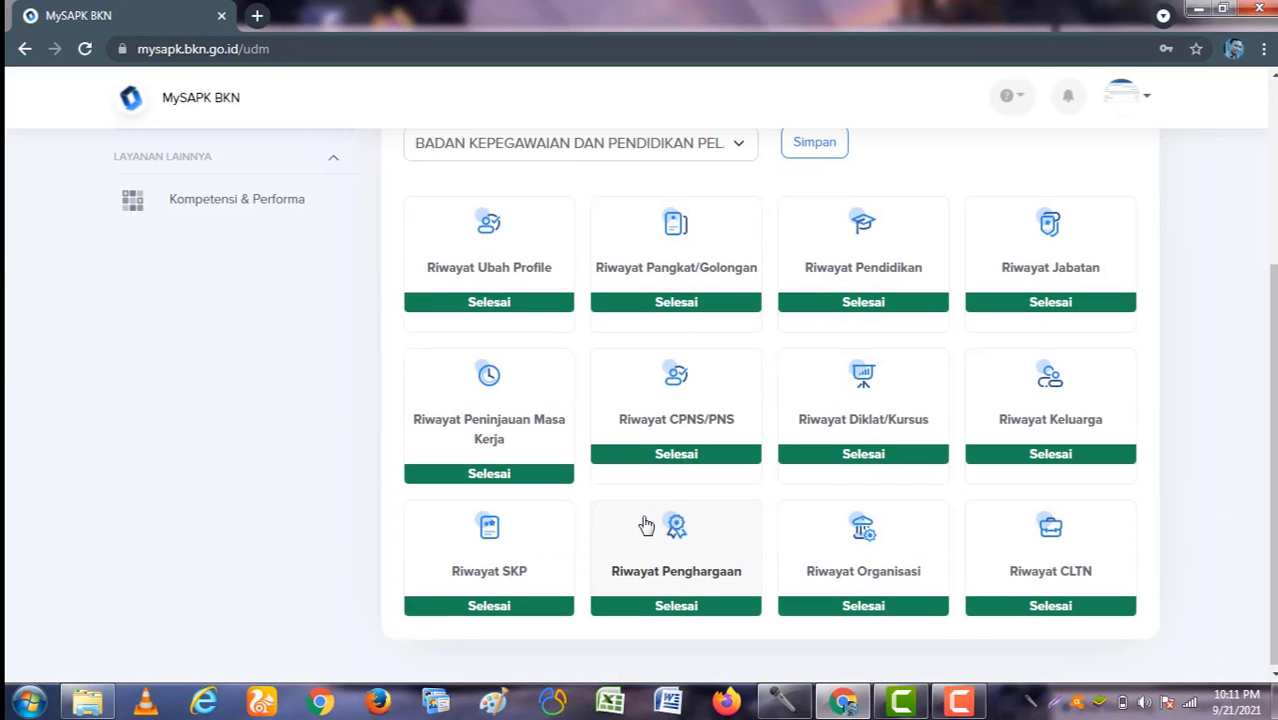